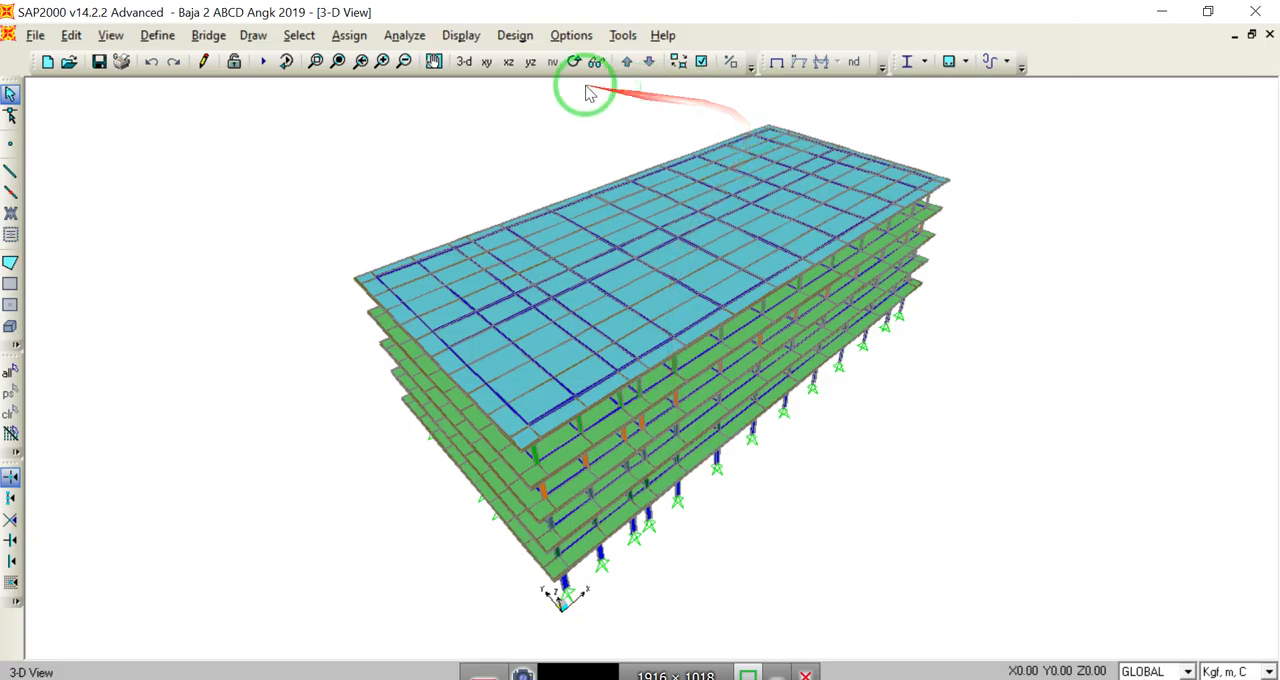
# Step: Examine the building in a perspective XZ elevation and in 3-D, down to the ground-storey corner column near the origin
pyautogui.click(509, 63)
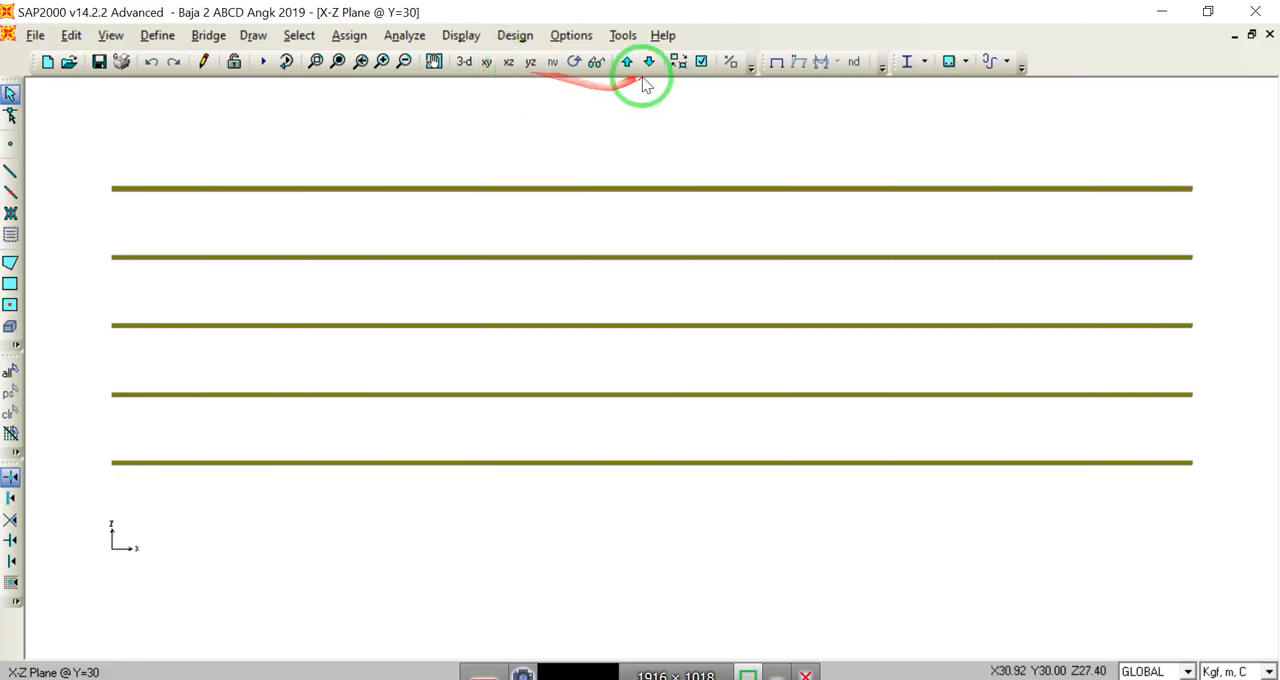
pyautogui.click(597, 63)
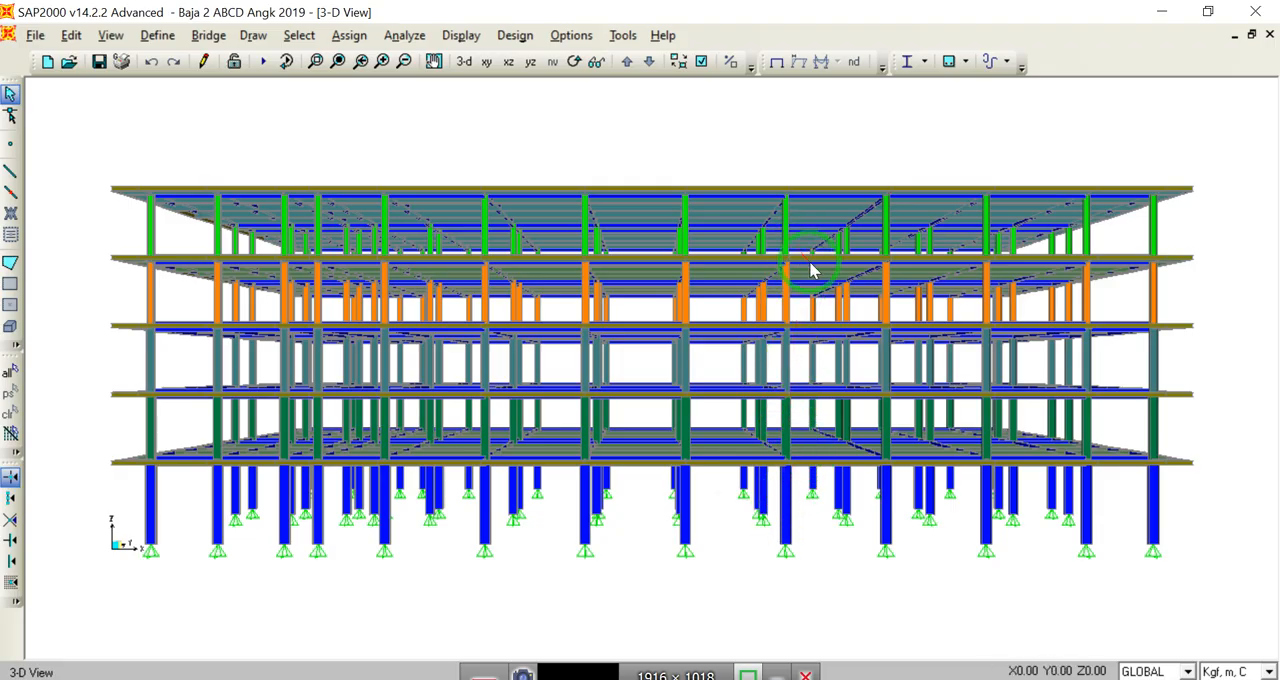
pyautogui.click(812, 390)
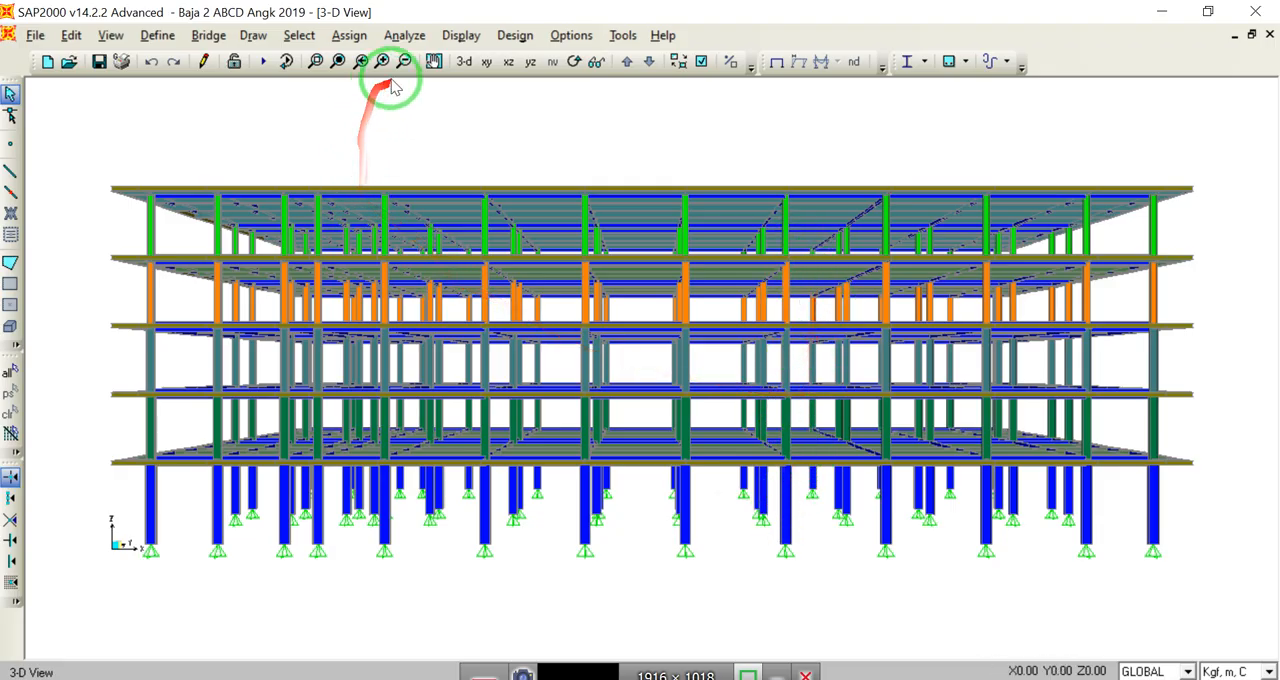
pyautogui.click(462, 62)
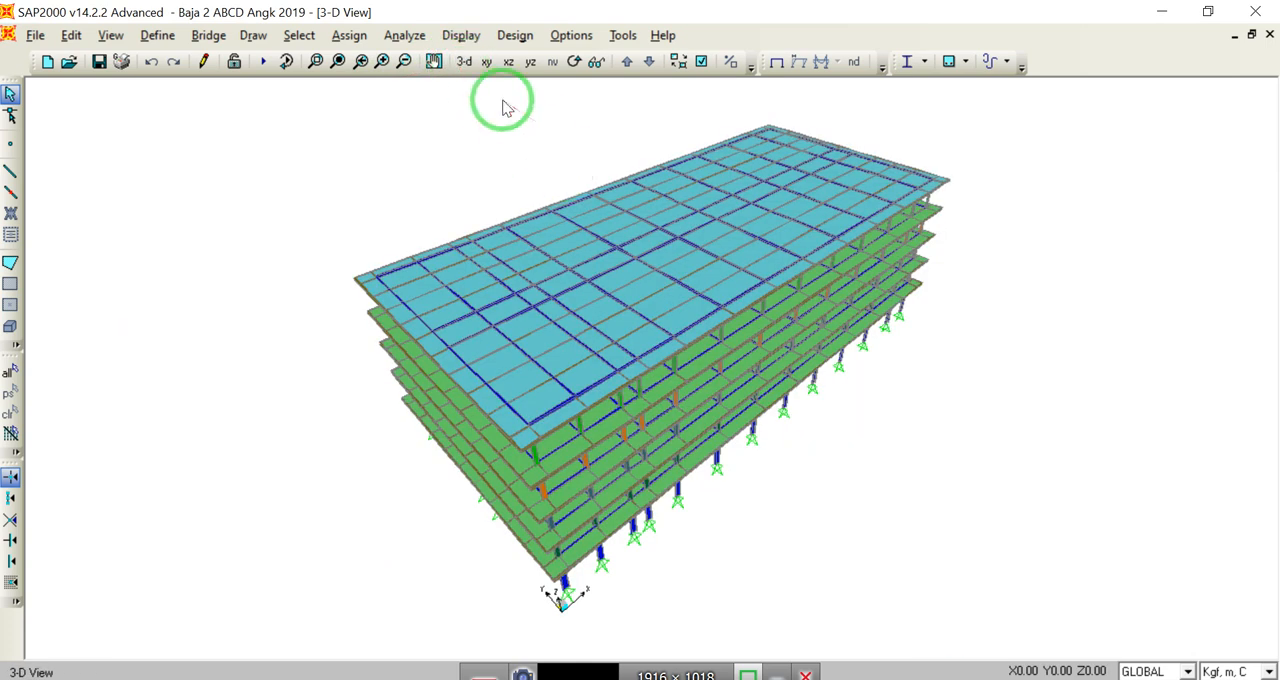
pyautogui.click(573, 61)
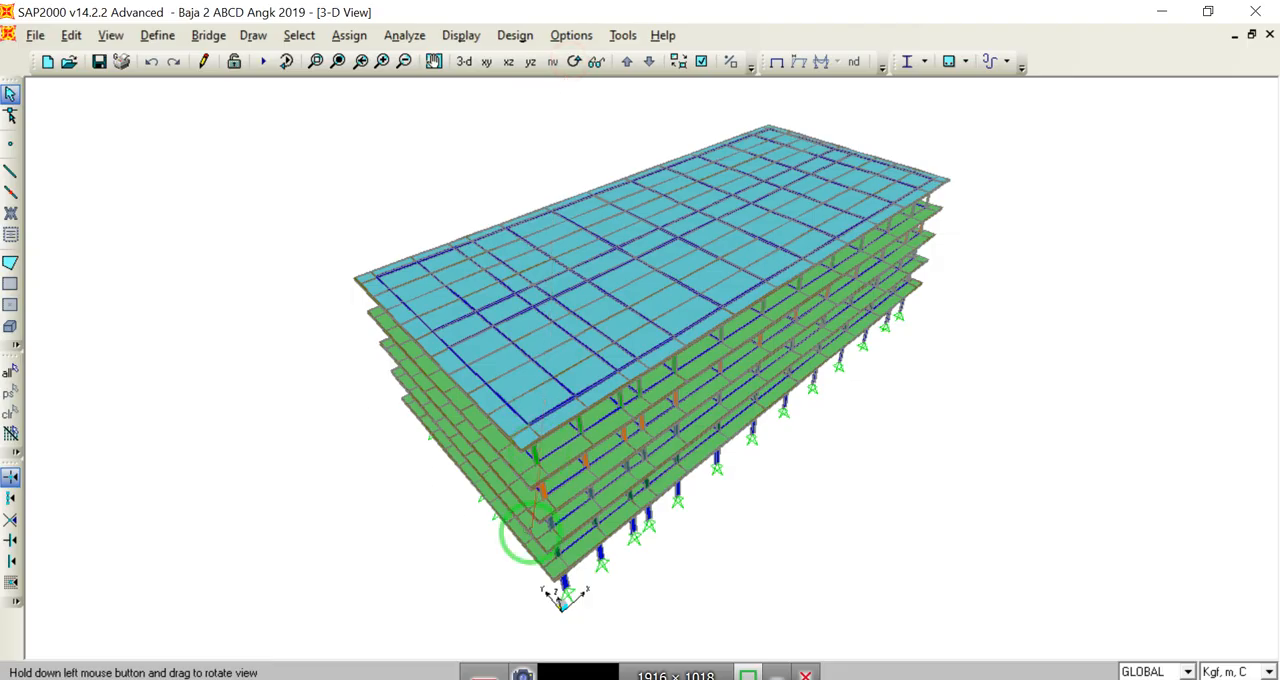
pyautogui.moveTo(522, 535); pyautogui.dragTo(538, 493)
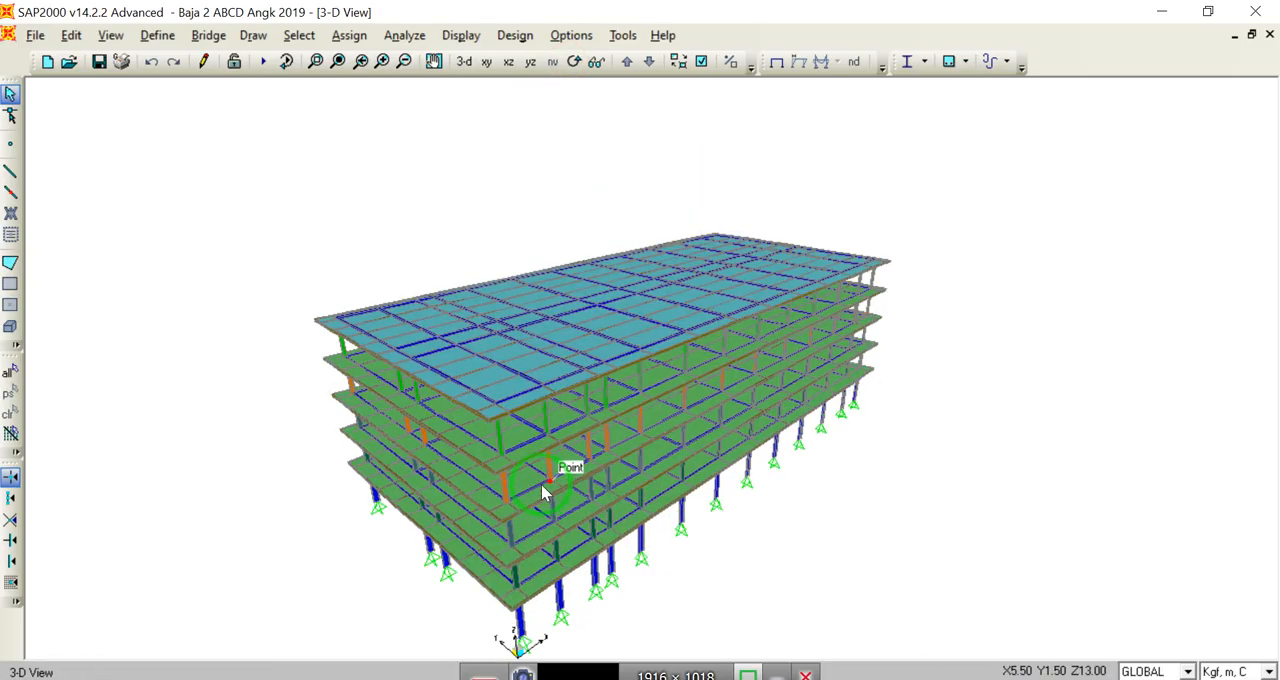
pyautogui.moveTo(585, 480); pyautogui.dragTo(645, 397, button='middle')
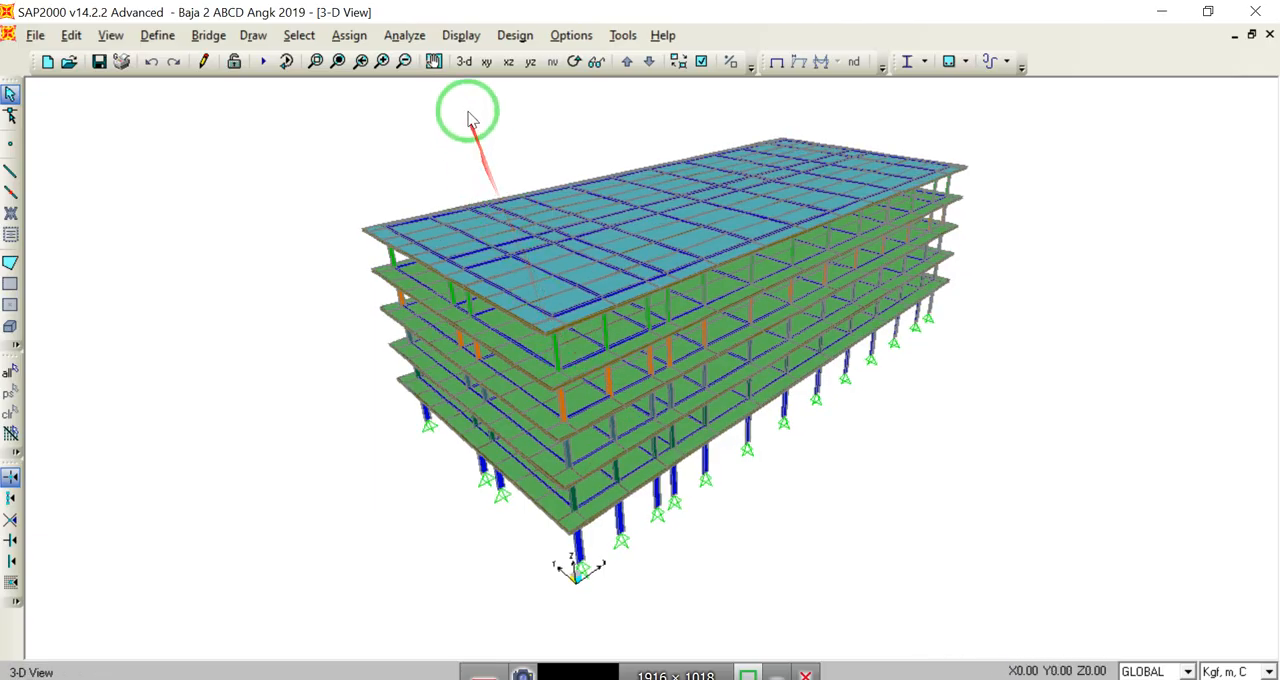
pyautogui.click(316, 61)
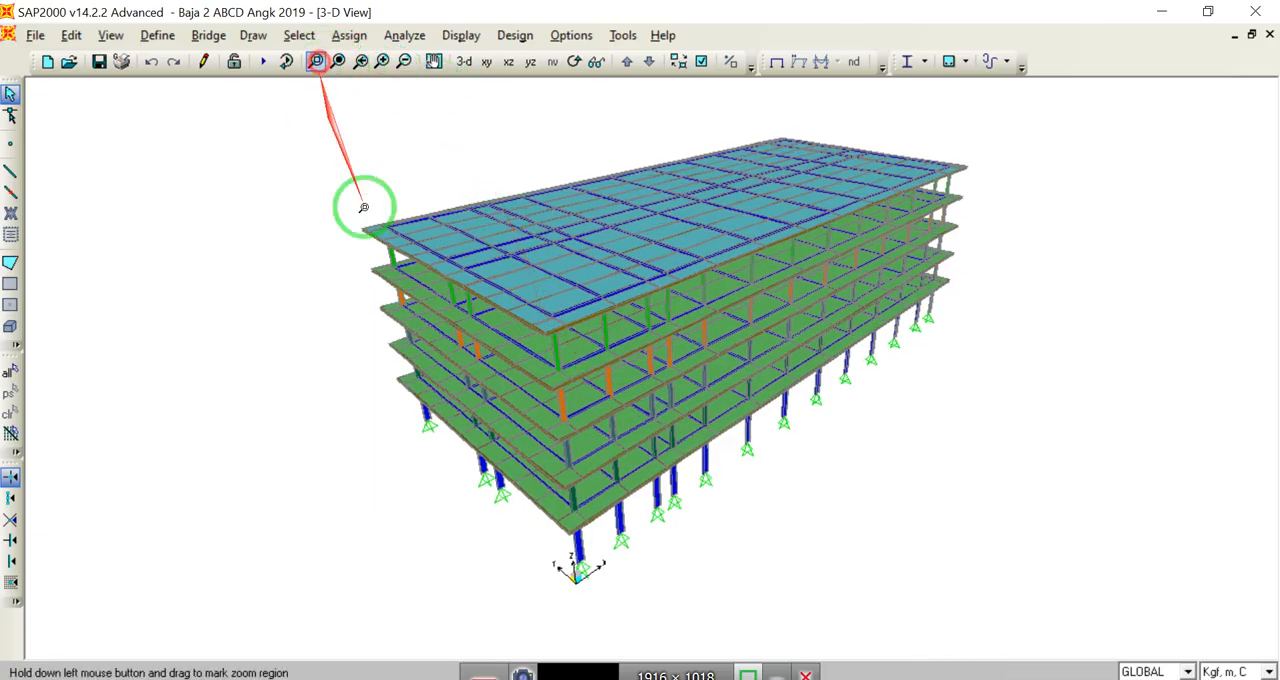
pyautogui.moveTo(588, 545); pyautogui.dragTo(596, 552)
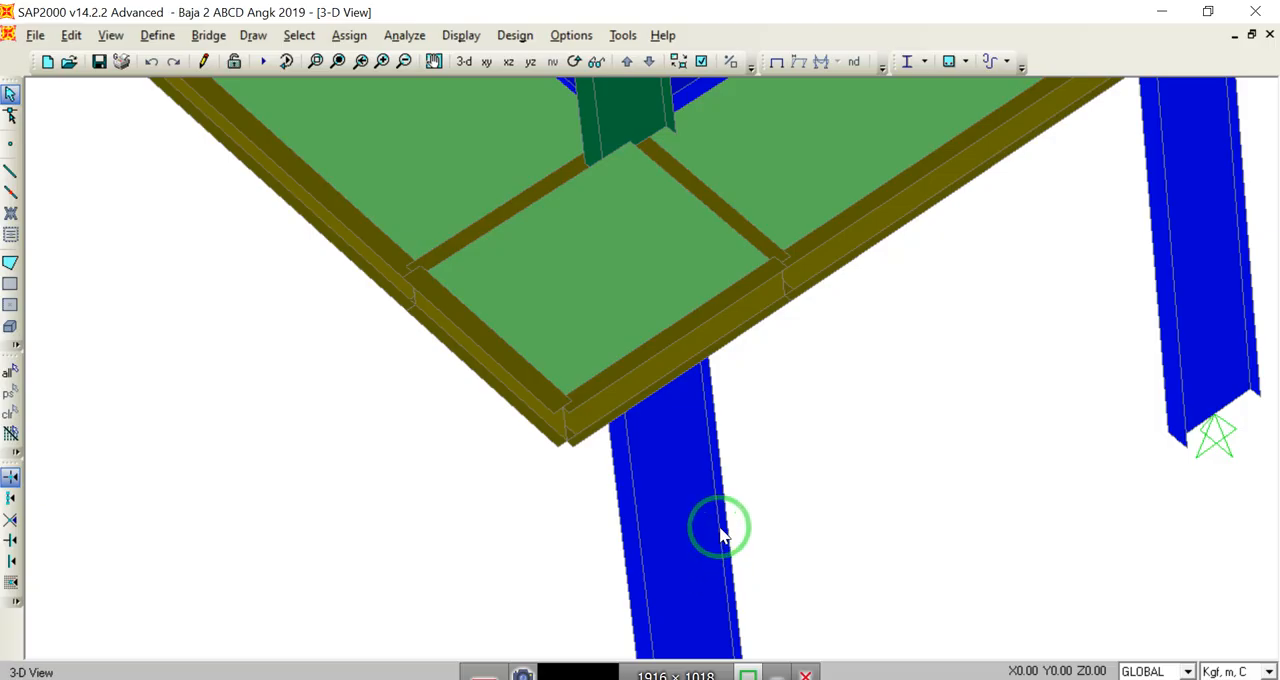
# Step: Try rotating the ground-storey corner column's local axes with a frame local axis angle, and undo the frame assignment
pyautogui.moveTo(662, 515); pyautogui.dragTo(601, 557)
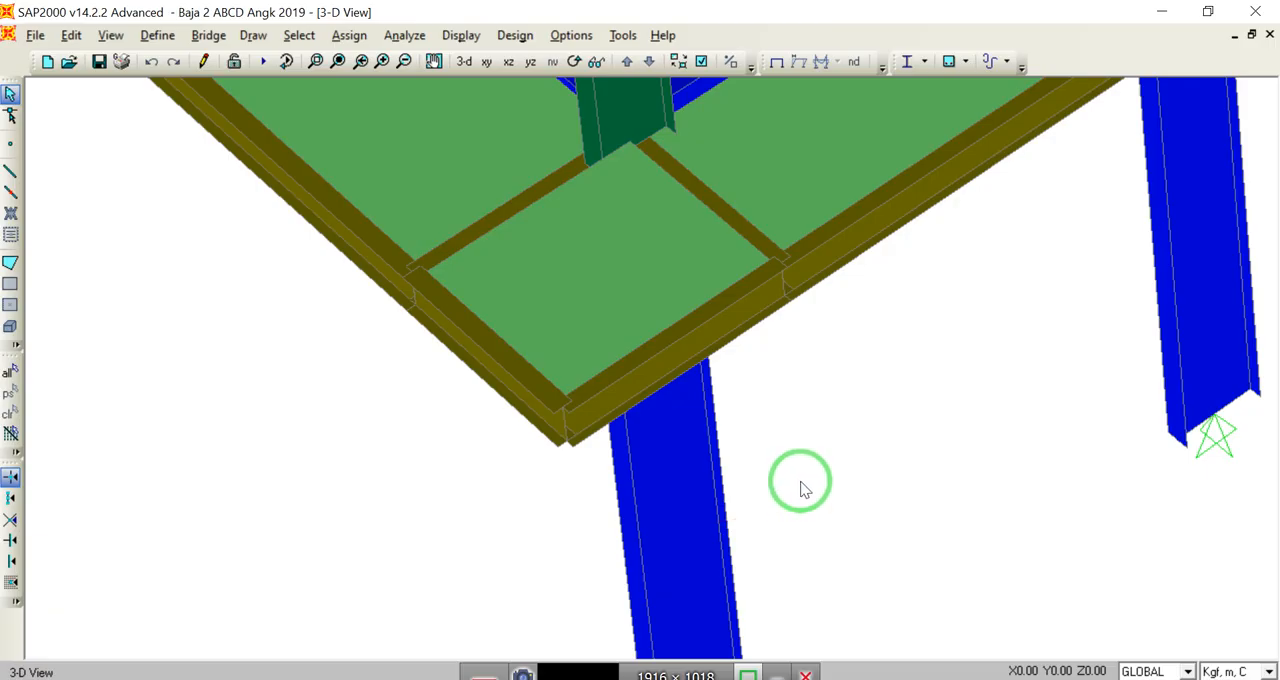
pyautogui.moveTo(798, 484); pyautogui.dragTo(610, 548)
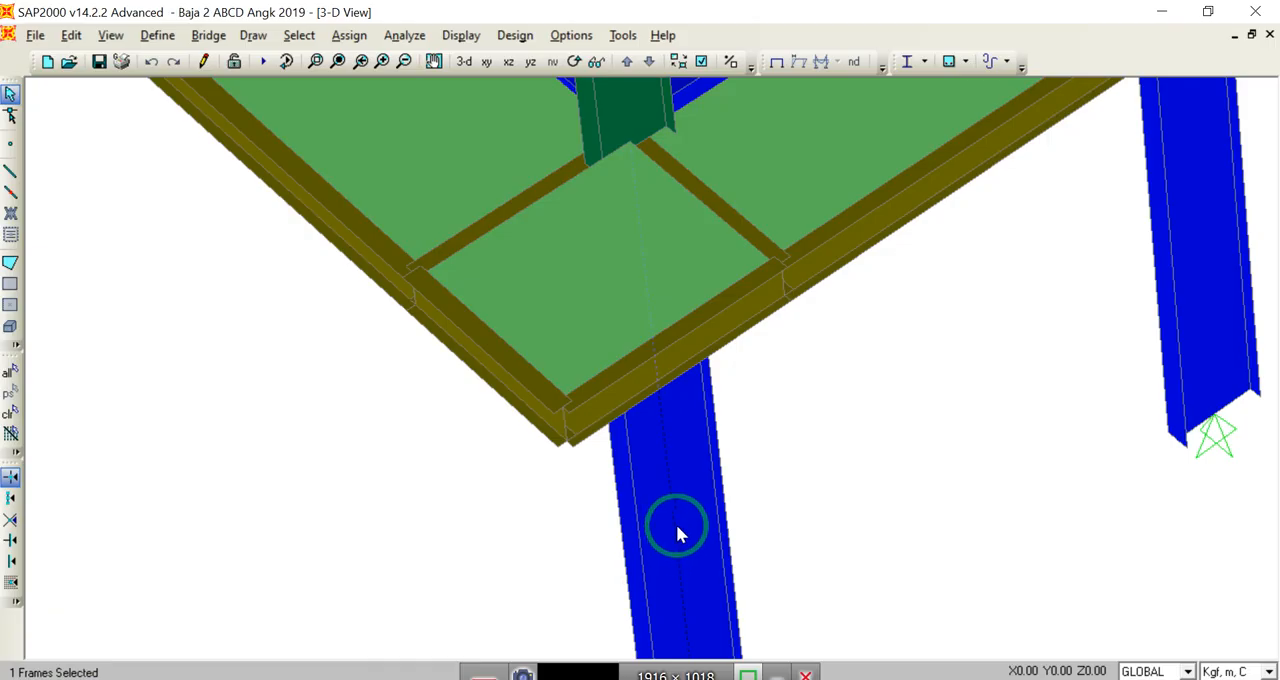
pyautogui.click(361, 44)
pyautogui.moveTo(383, 86)
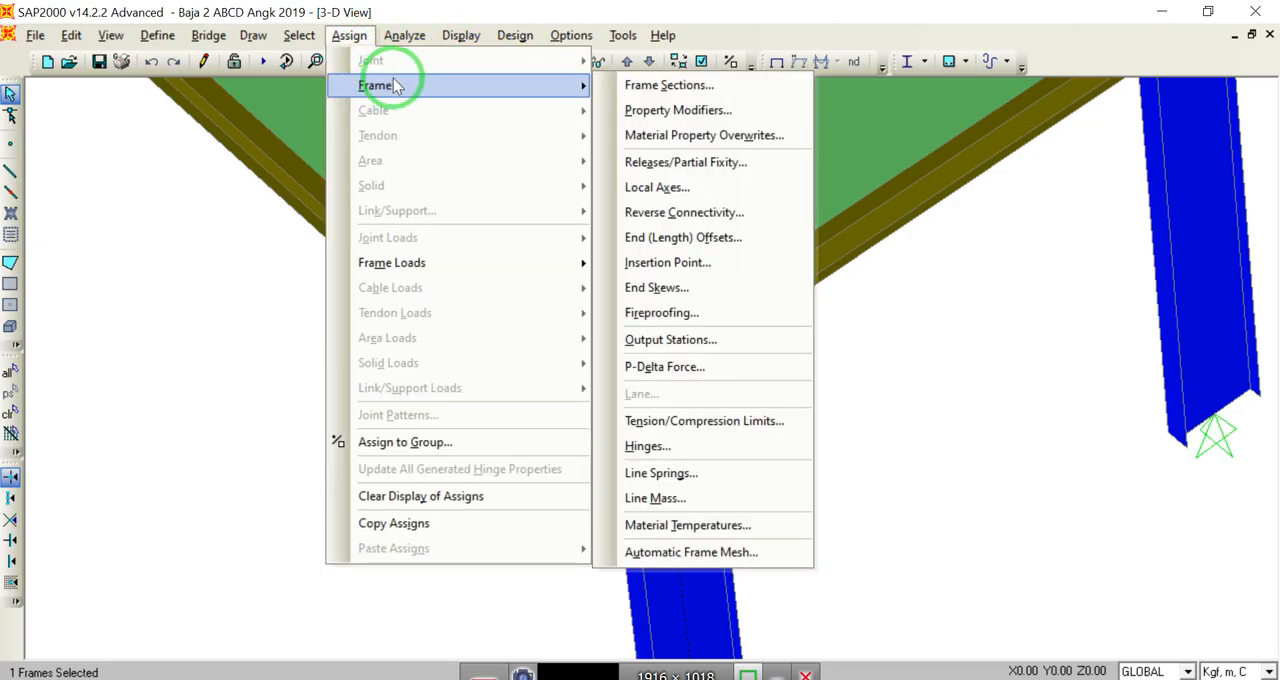
pyautogui.click(655, 190)
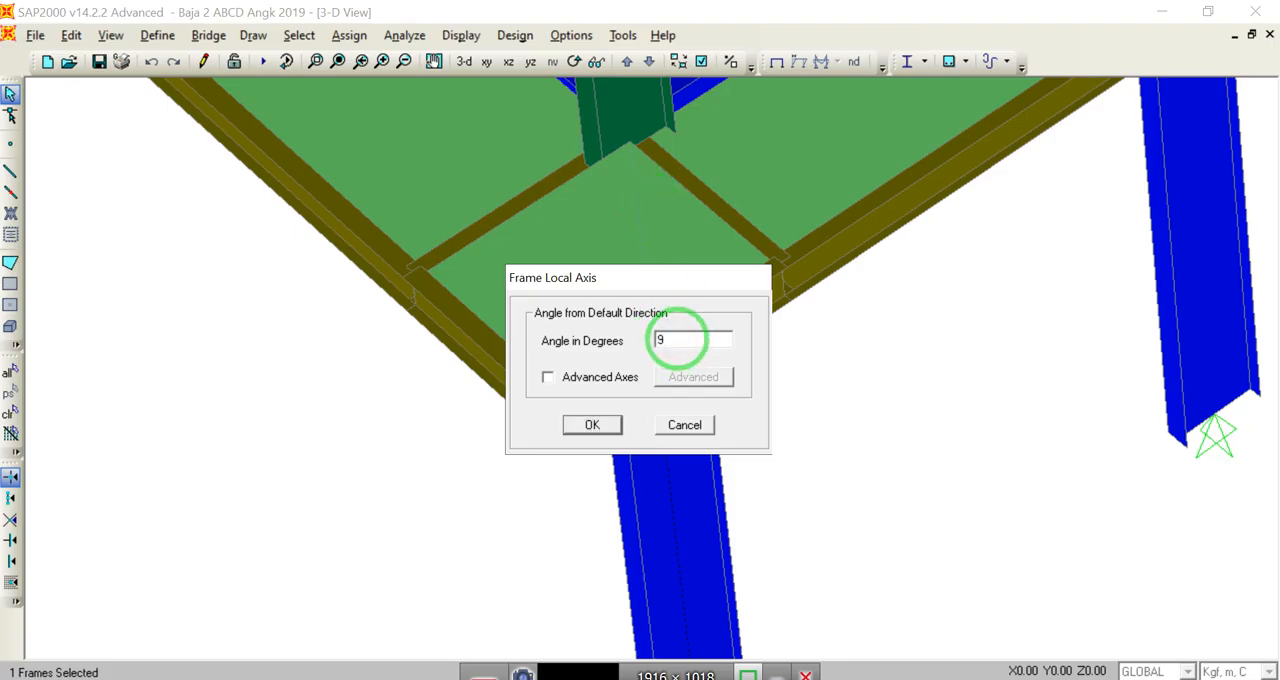
pyautogui.click(600, 424)
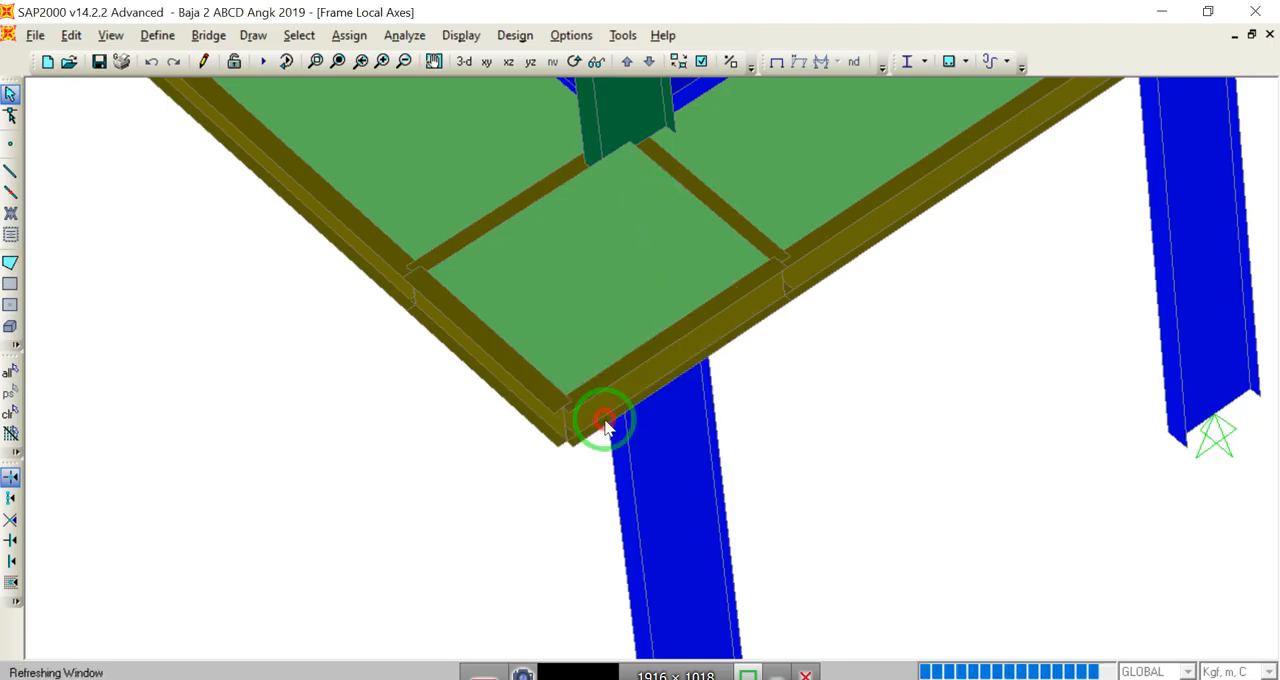
pyautogui.moveTo(752, 510); pyautogui.dragTo(768, 320, button='middle')
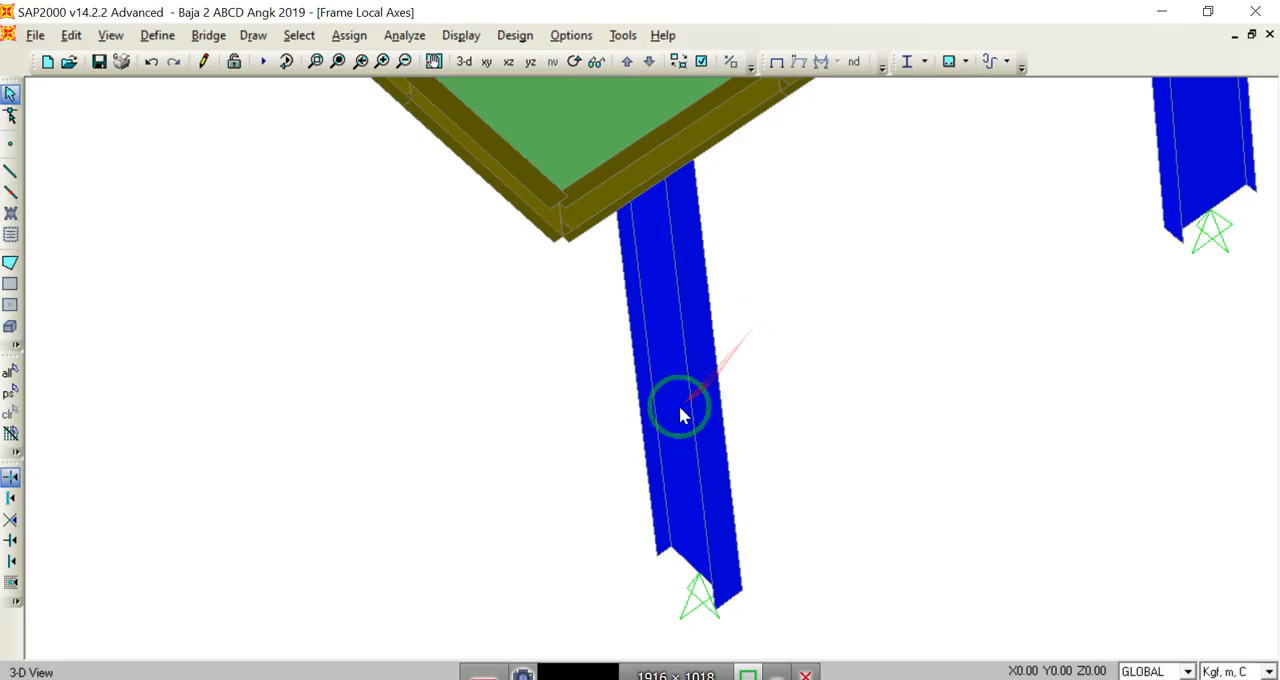
pyautogui.click(152, 63)
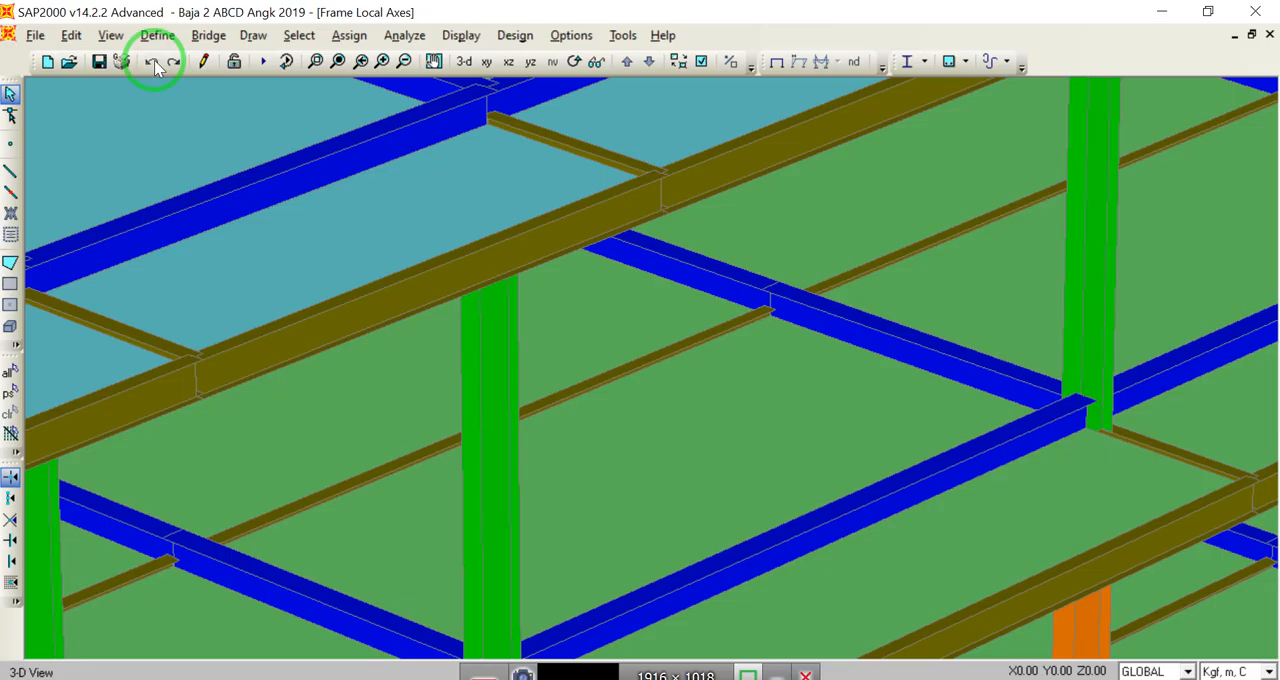
# Step: Select all columns of the second, third and fourth storeys in a perspective XZ elevation
pyautogui.click(508, 62)
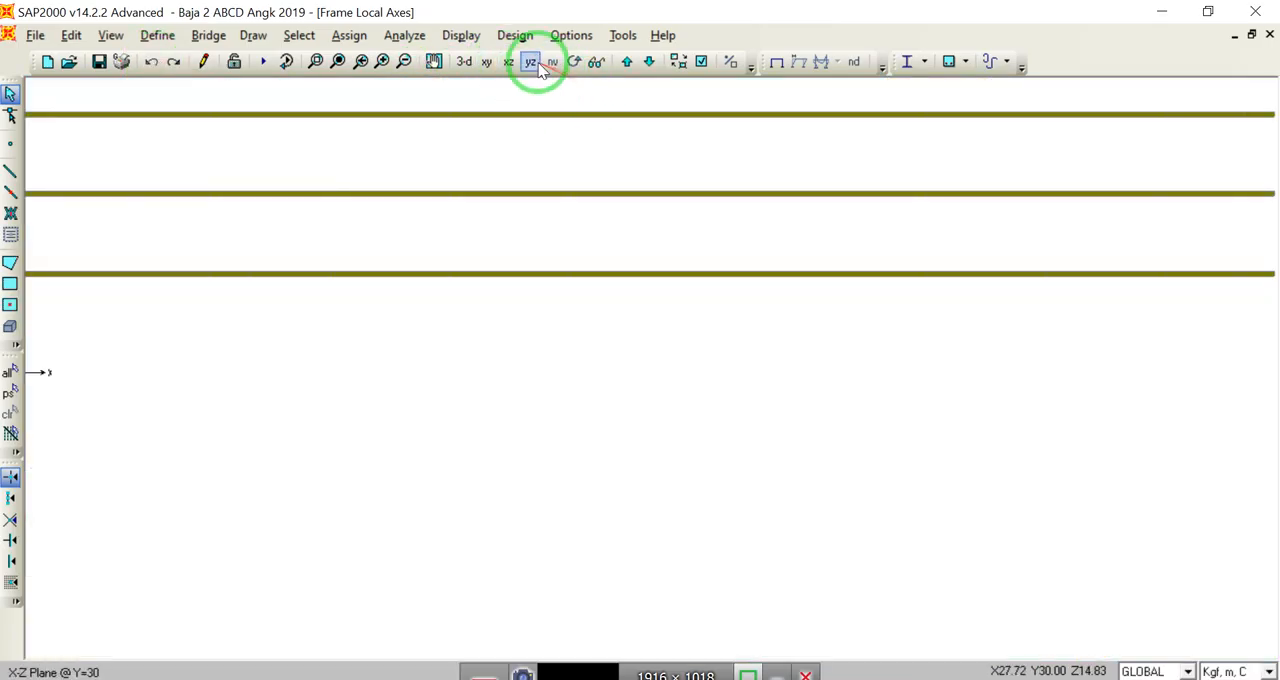
pyautogui.click(596, 62)
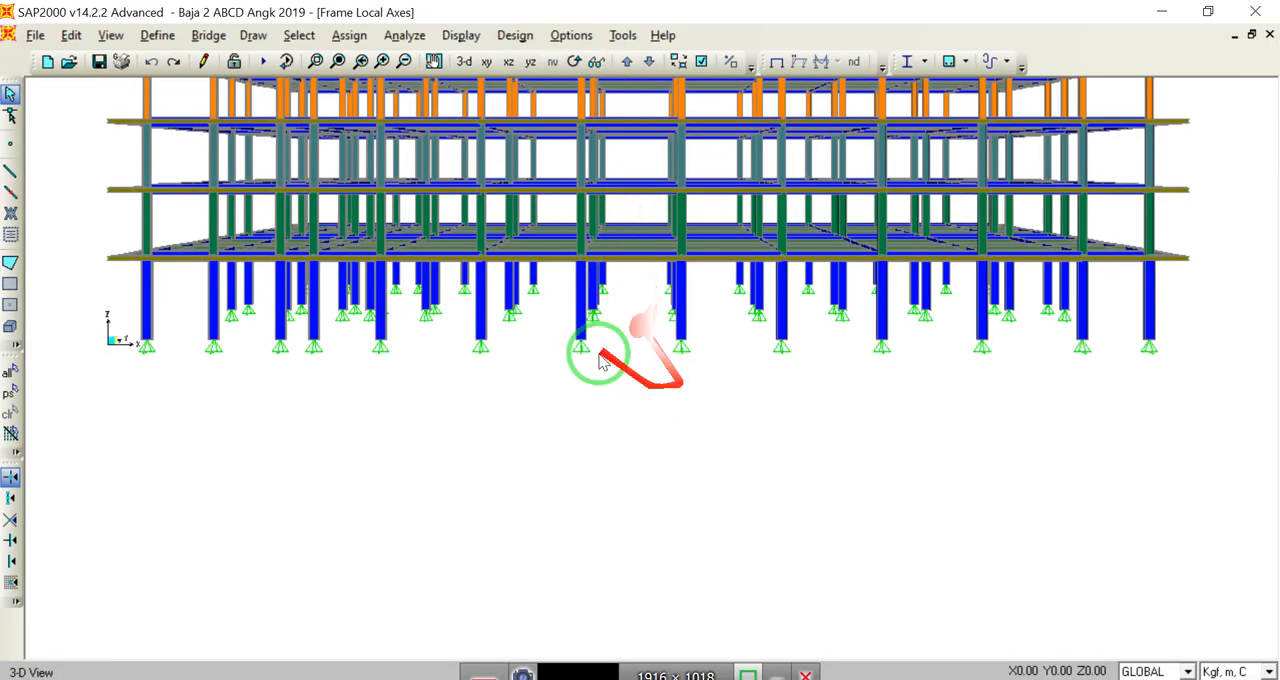
pyautogui.click(340, 62)
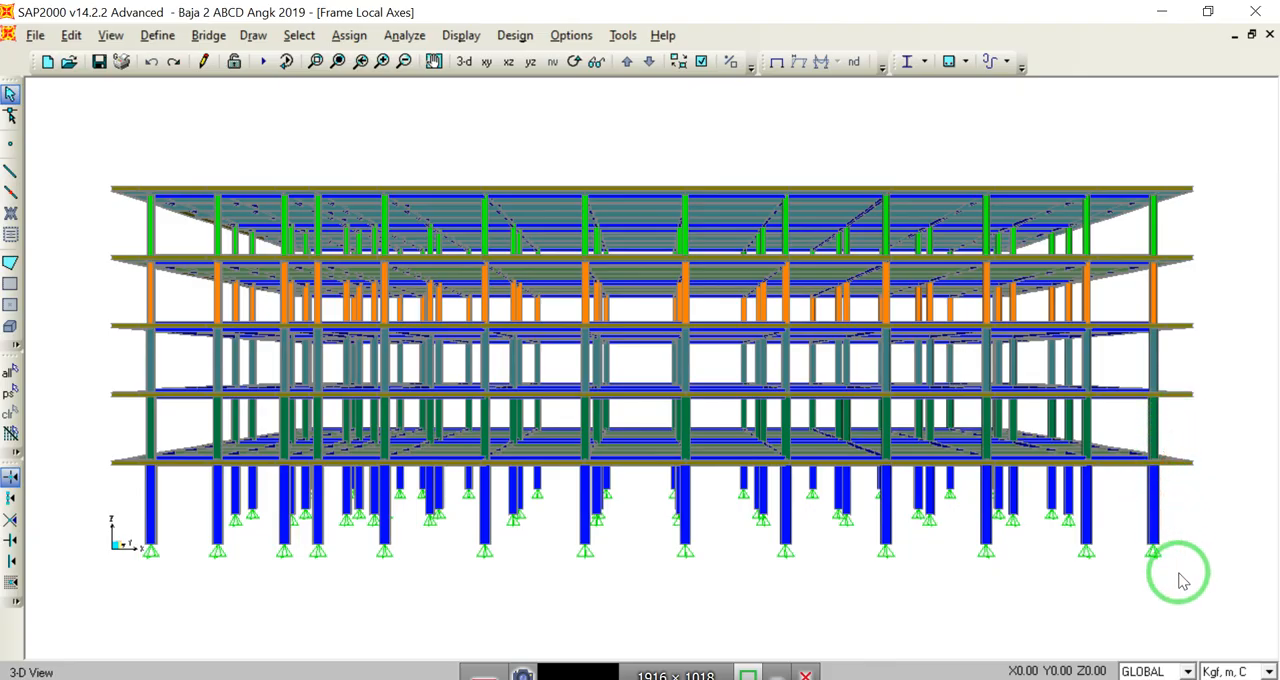
pyautogui.moveTo(1190, 590); pyautogui.dragTo(1216, 622)
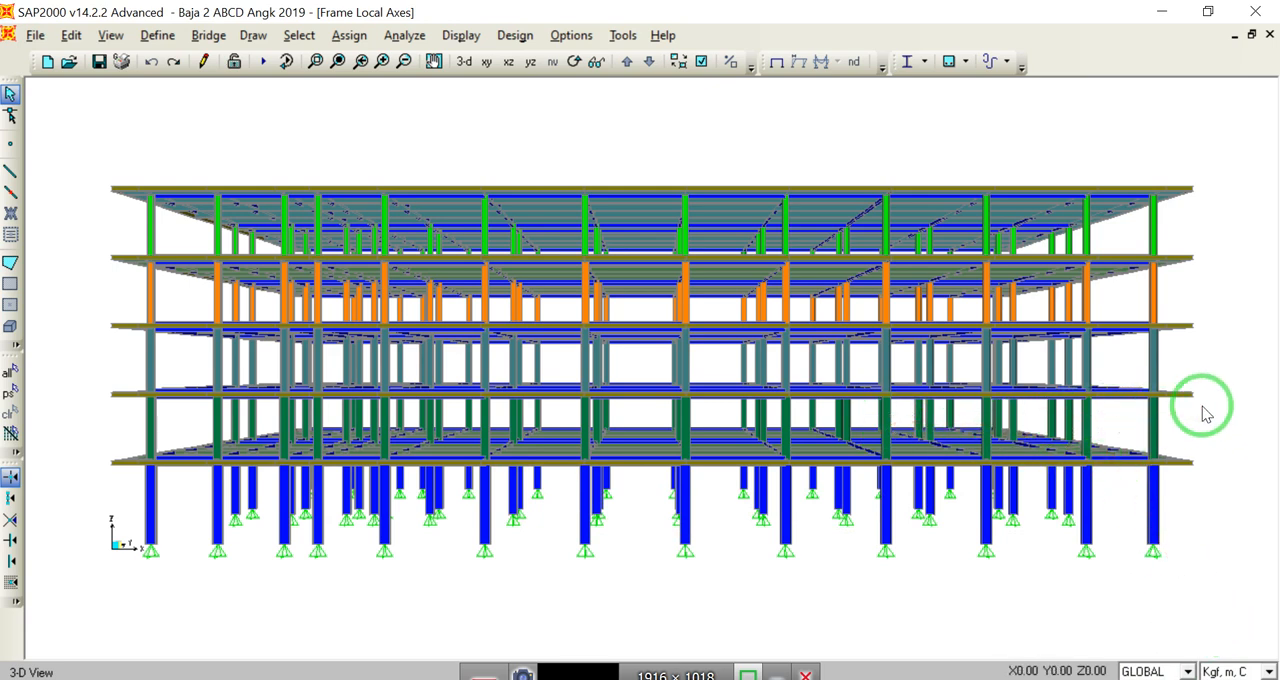
pyautogui.moveTo(1185, 423); pyautogui.dragTo(99, 425)
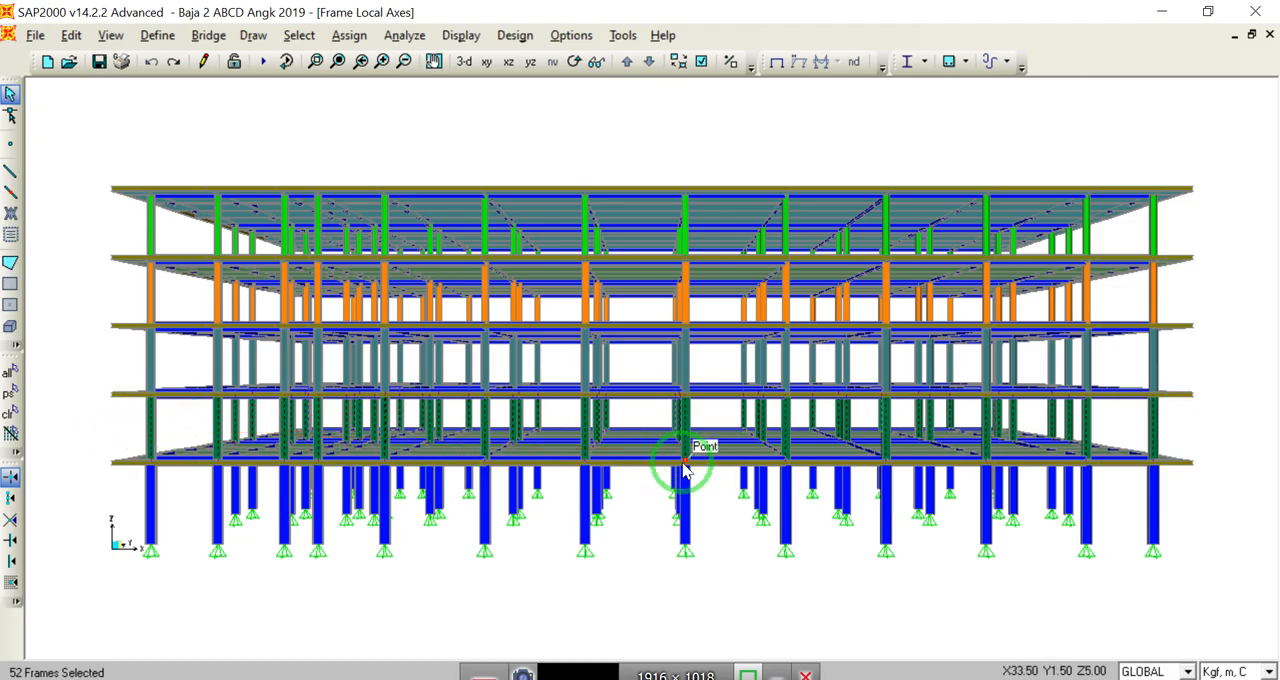
pyautogui.moveTo(700, 571)
pyautogui.mouseDown()
pyautogui.moveTo(531, 520)
pyautogui.moveTo(938, 514)
pyautogui.moveTo(1180, 372)
pyautogui.moveTo(543, 334)
pyautogui.moveTo(306, 363)
pyautogui.moveTo(114, 361)
pyautogui.mouseUp()
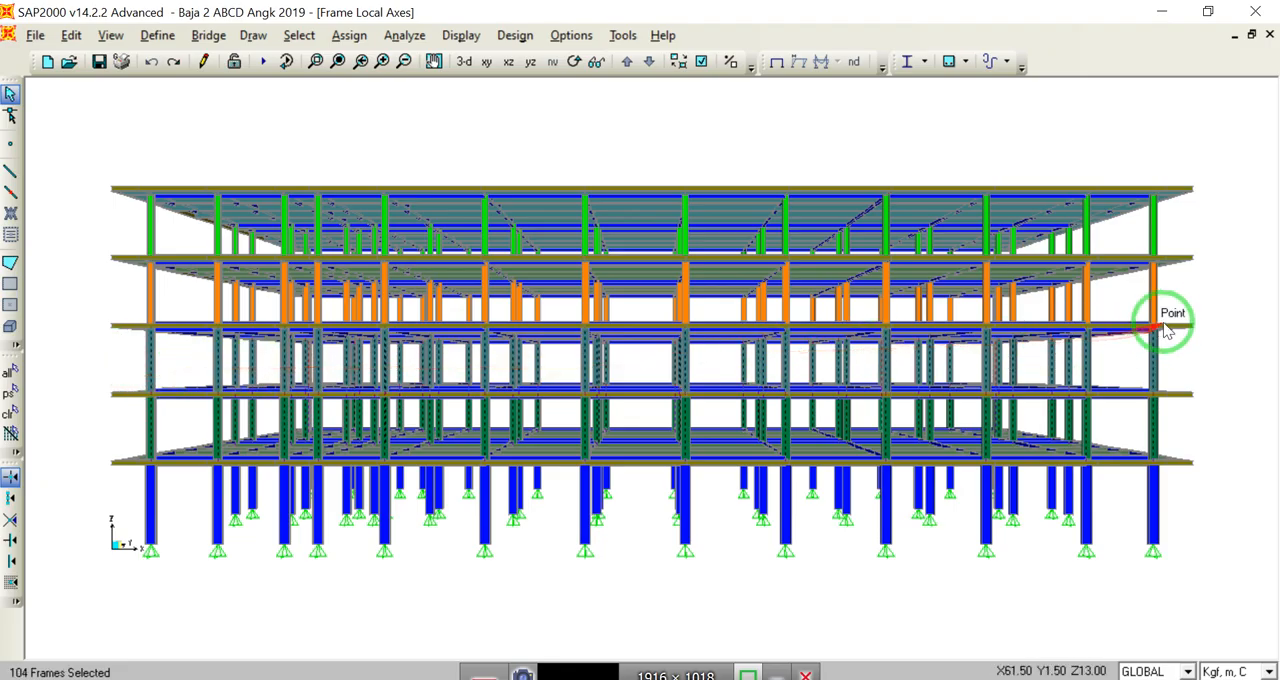
pyautogui.moveTo(1180, 305); pyautogui.dragTo(112, 309)
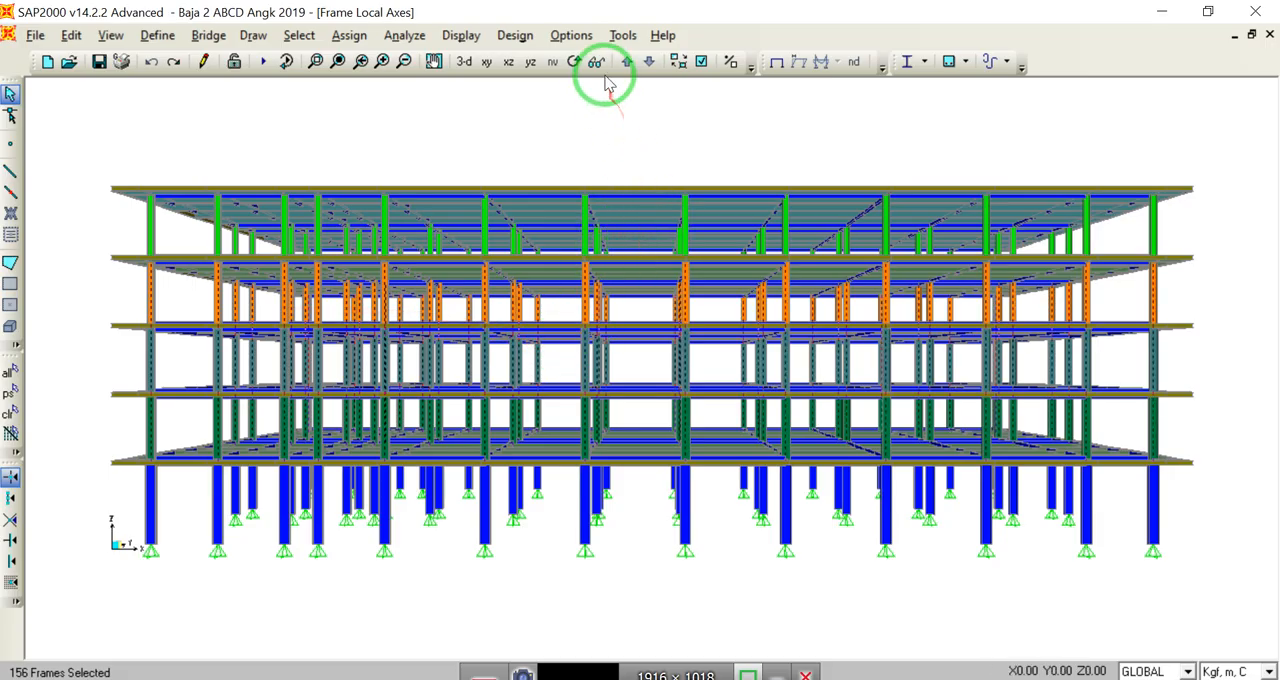
# Step: Add all green top-storey columns to the selection
pyautogui.click(574, 61)
pyautogui.moveTo(659, 151); pyautogui.dragTo(660, 171)
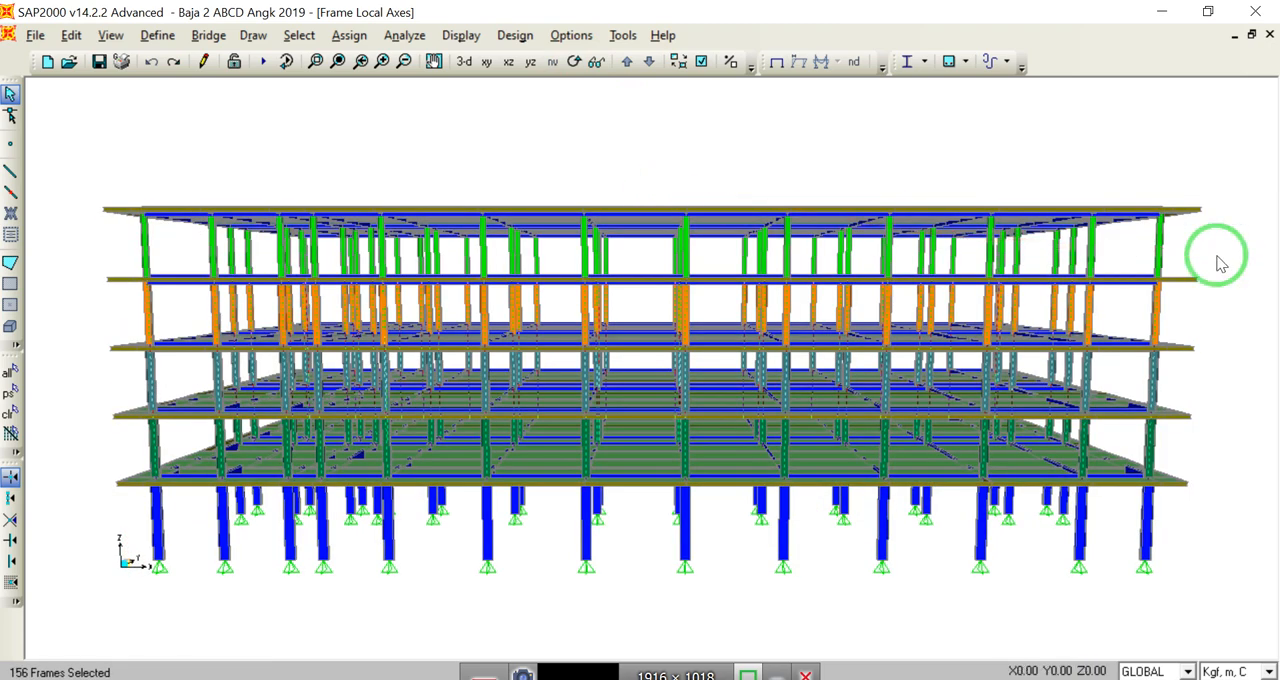
pyautogui.moveTo(1215, 255); pyautogui.dragTo(126, 249)
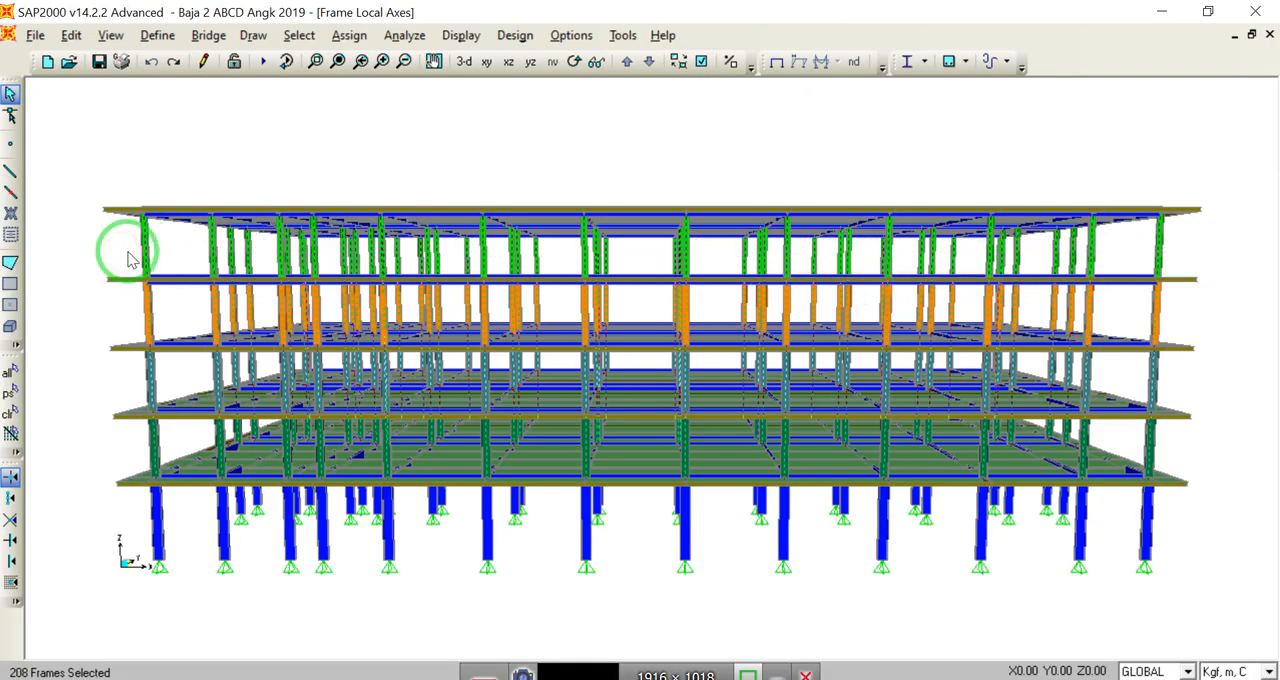
# Step: Add all blue ground-storey columns to the selection
pyautogui.click(575, 62)
pyautogui.moveTo(710, 432); pyautogui.dragTo(772, 163)
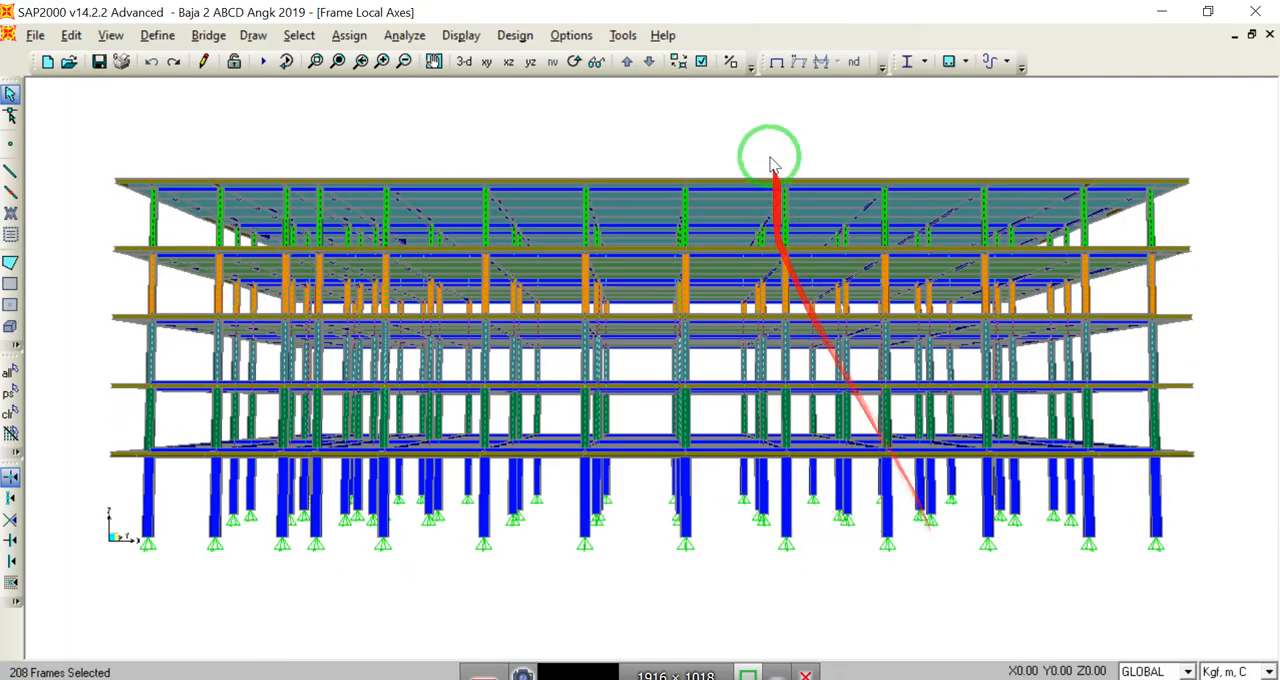
pyautogui.click(576, 62)
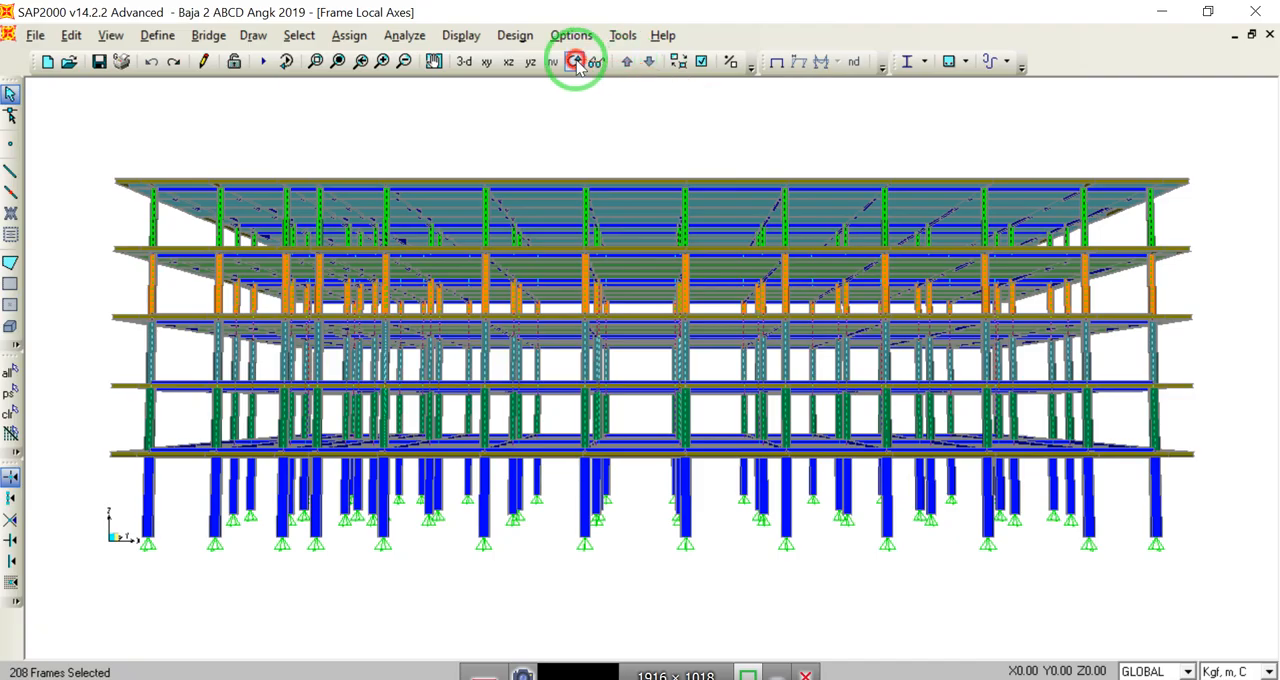
pyautogui.moveTo(677, 351)
pyautogui.mouseDown()
pyautogui.moveTo(681, 338)
pyautogui.moveTo(846, 394)
pyautogui.moveTo(1038, 515)
pyautogui.mouseUp()
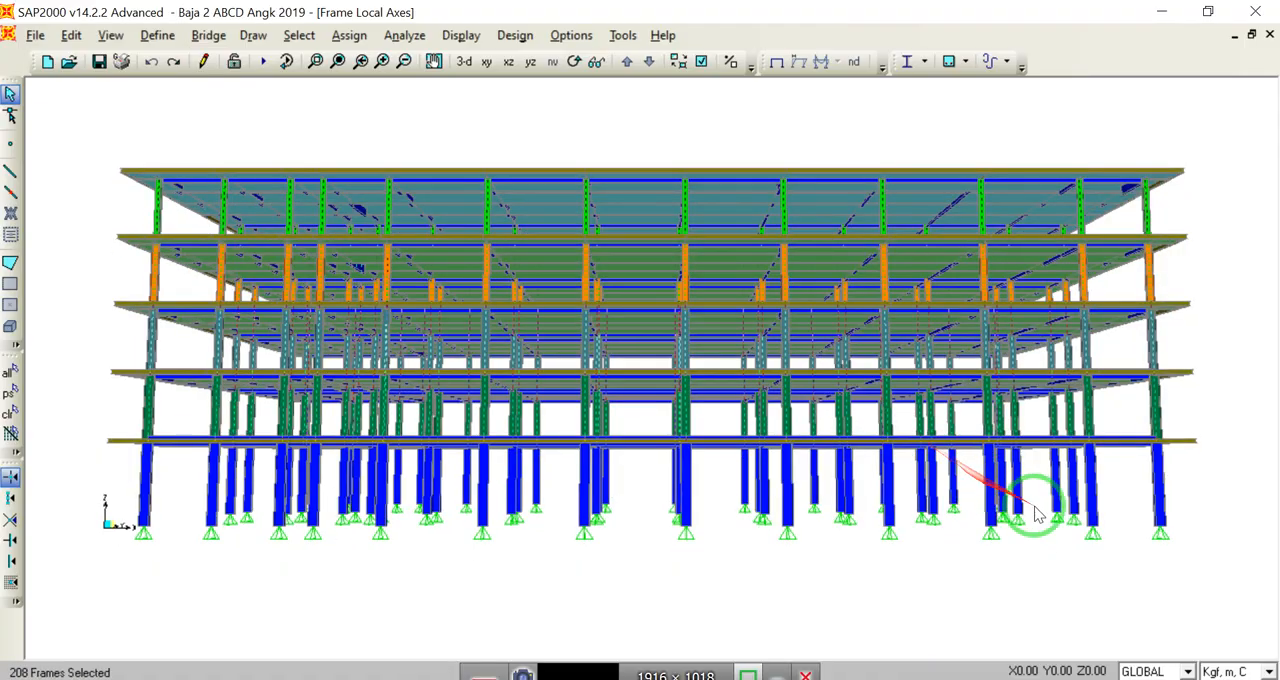
pyautogui.moveTo(1200, 565); pyautogui.dragTo(105, 468)
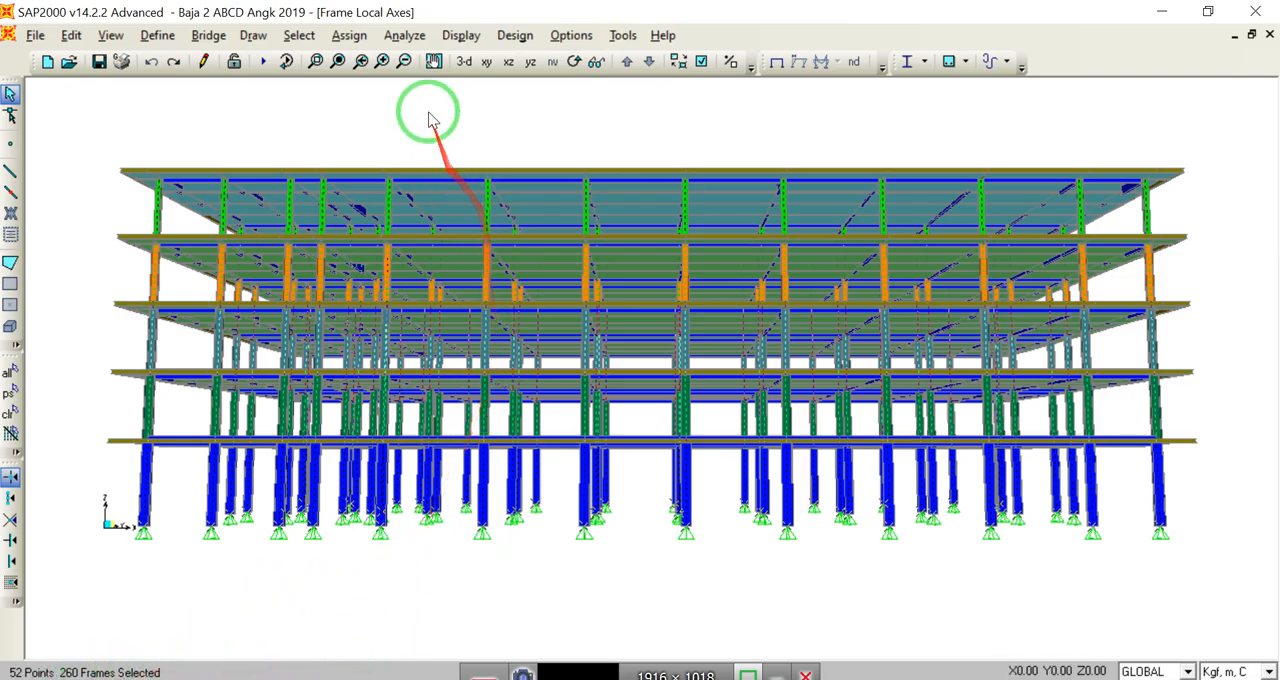
# Step: Rotate the local axes of all selected columns by assigning a frame local axis angle
pyautogui.click(461, 63)
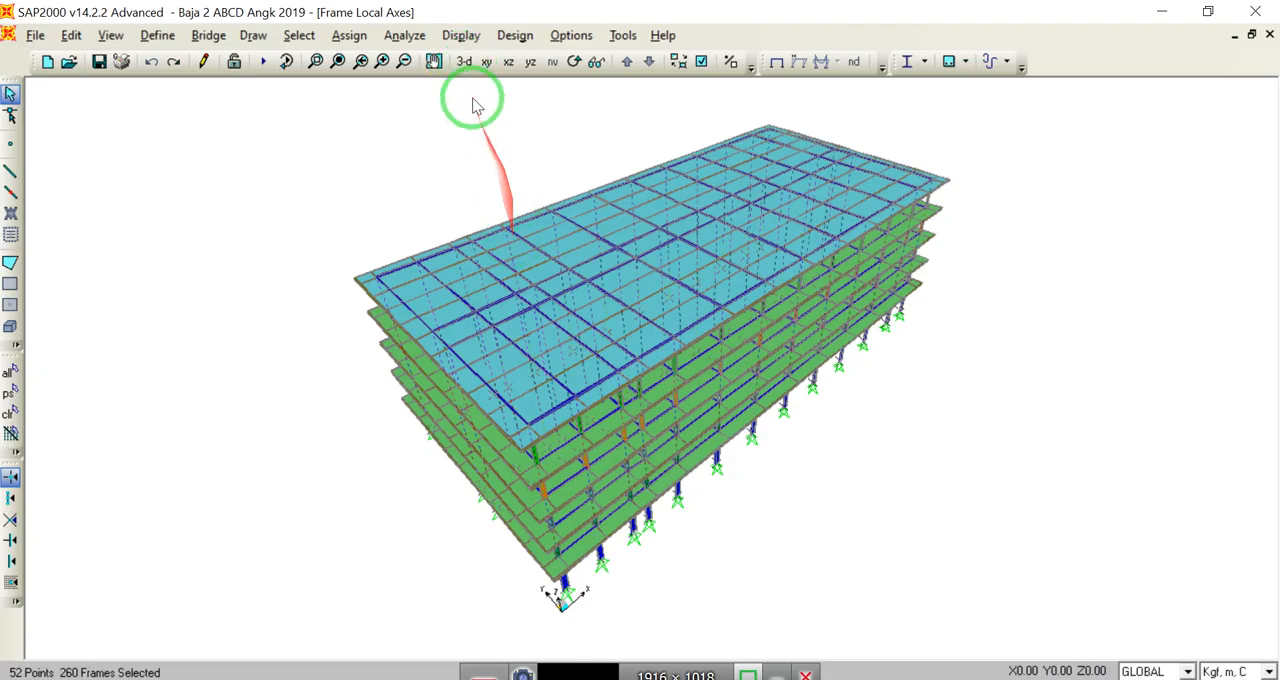
pyautogui.click(573, 63)
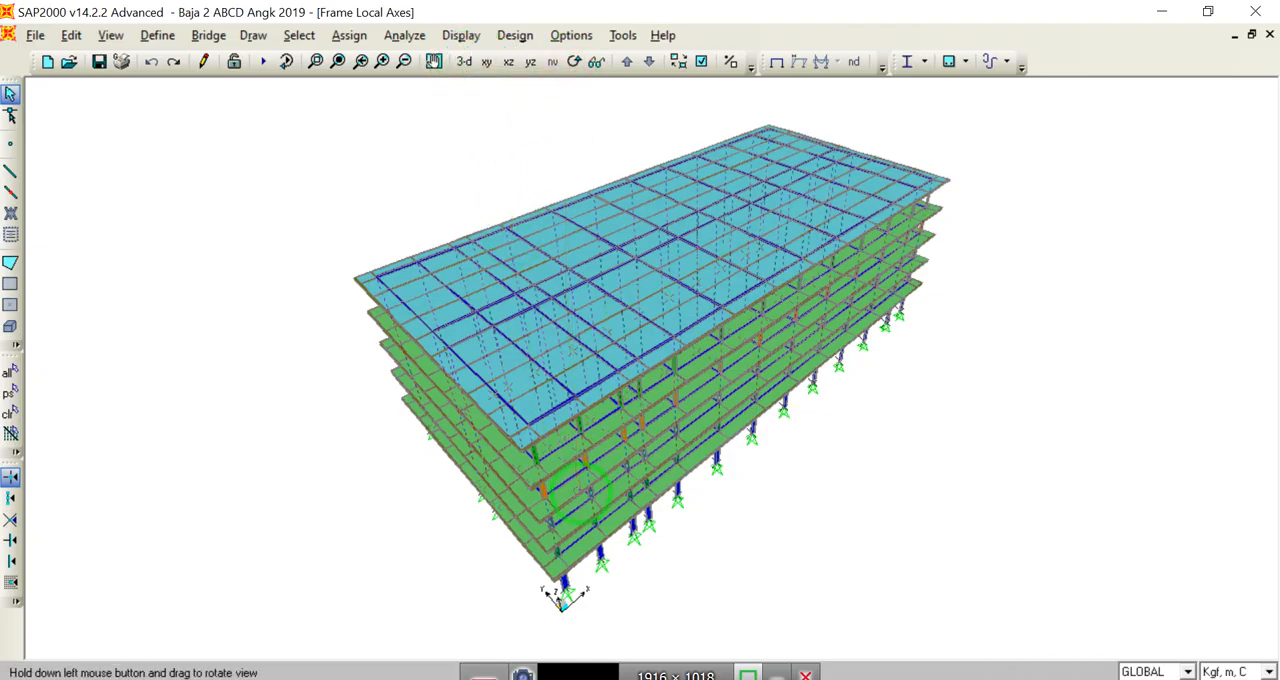
pyautogui.moveTo(585, 490); pyautogui.dragTo(593, 462)
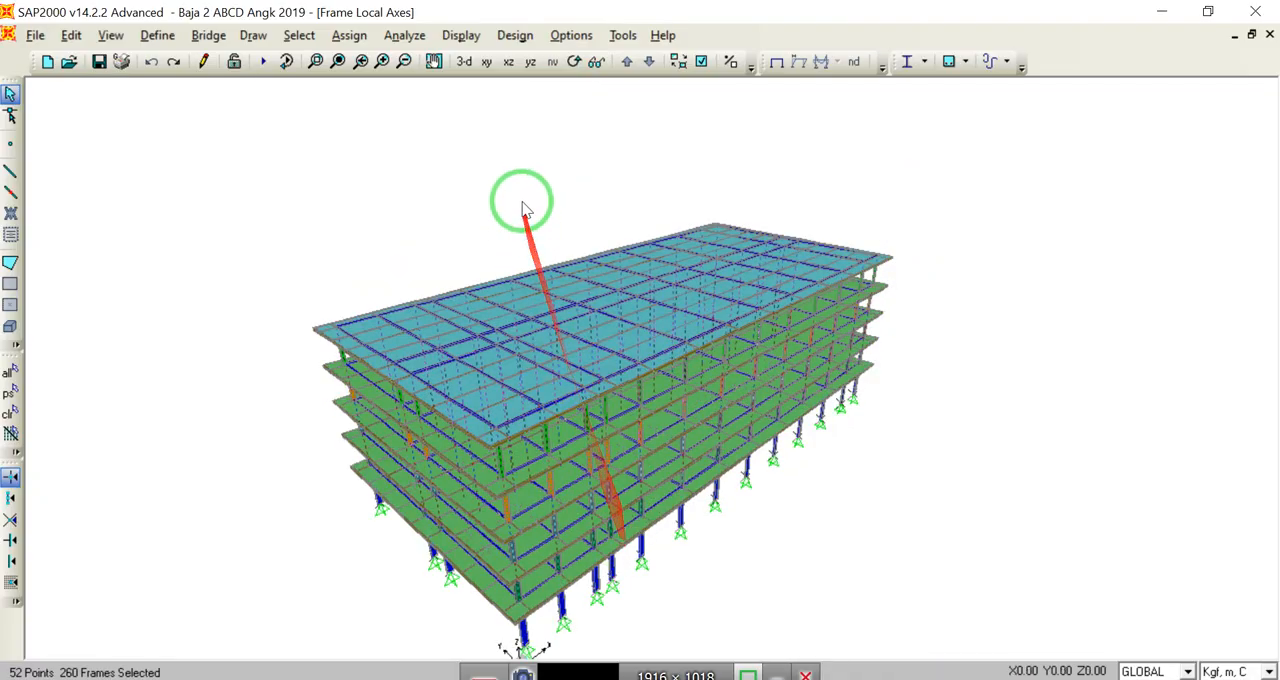
pyautogui.click(338, 62)
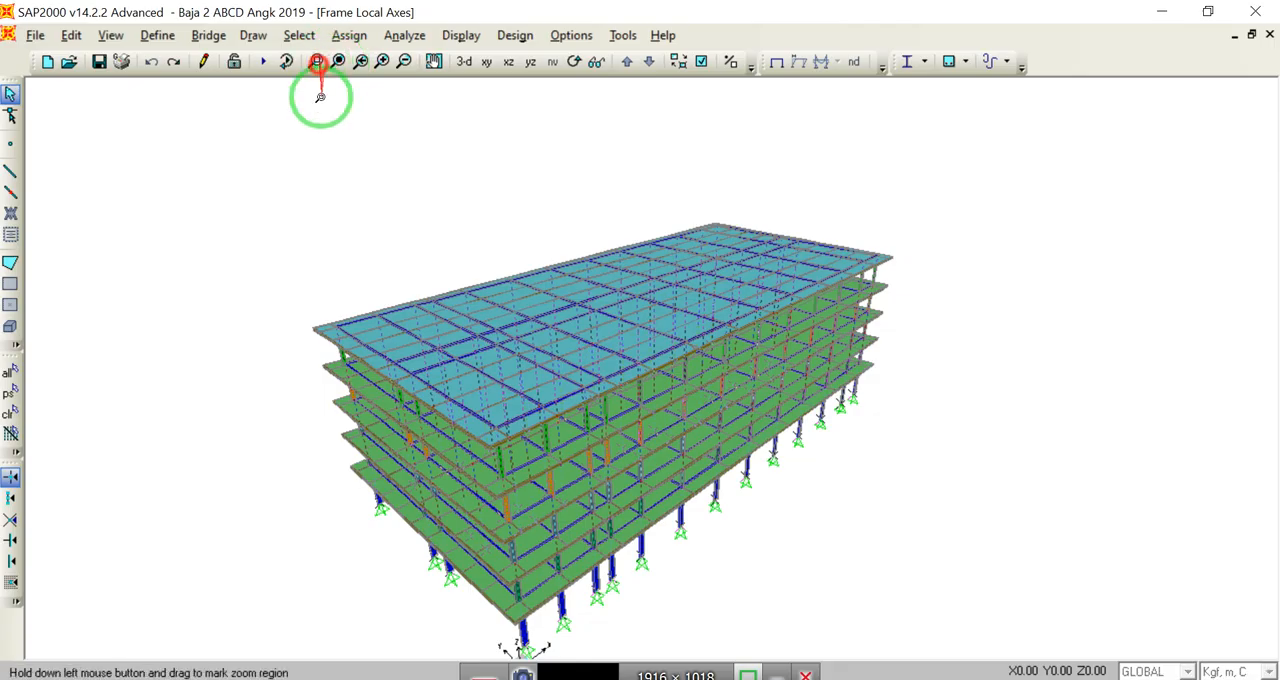
pyautogui.moveTo(485, 583); pyautogui.dragTo(572, 648)
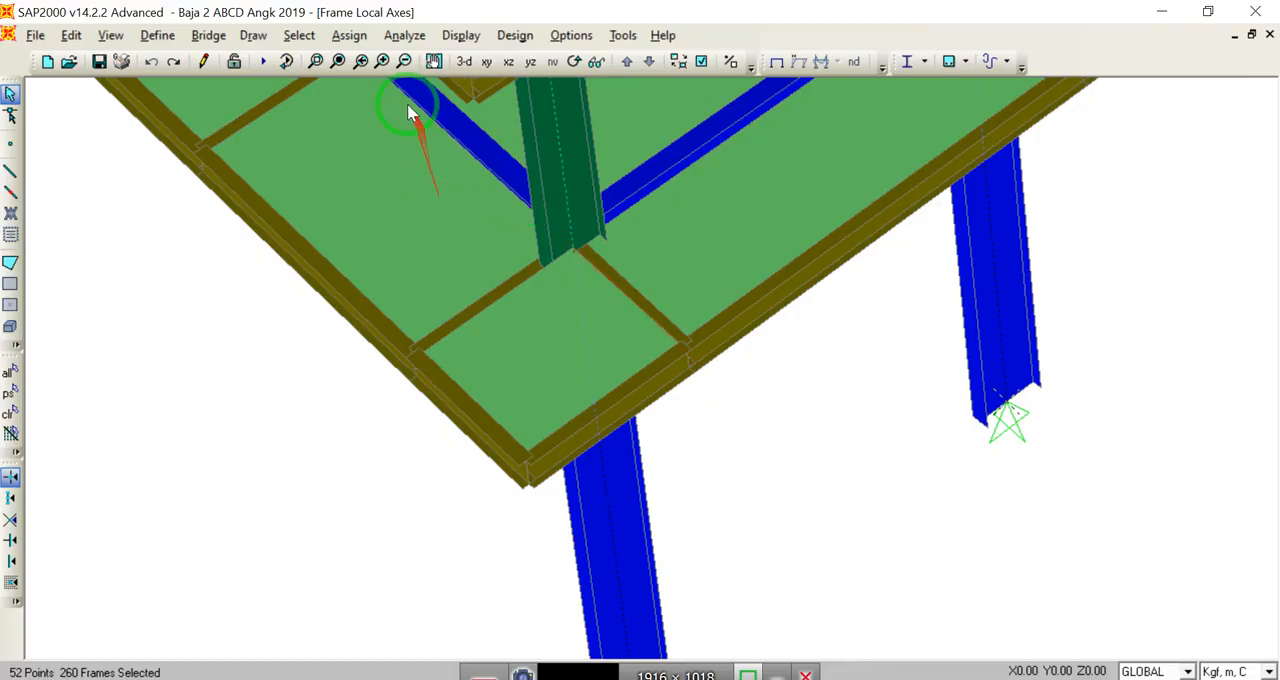
pyautogui.click(349, 37)
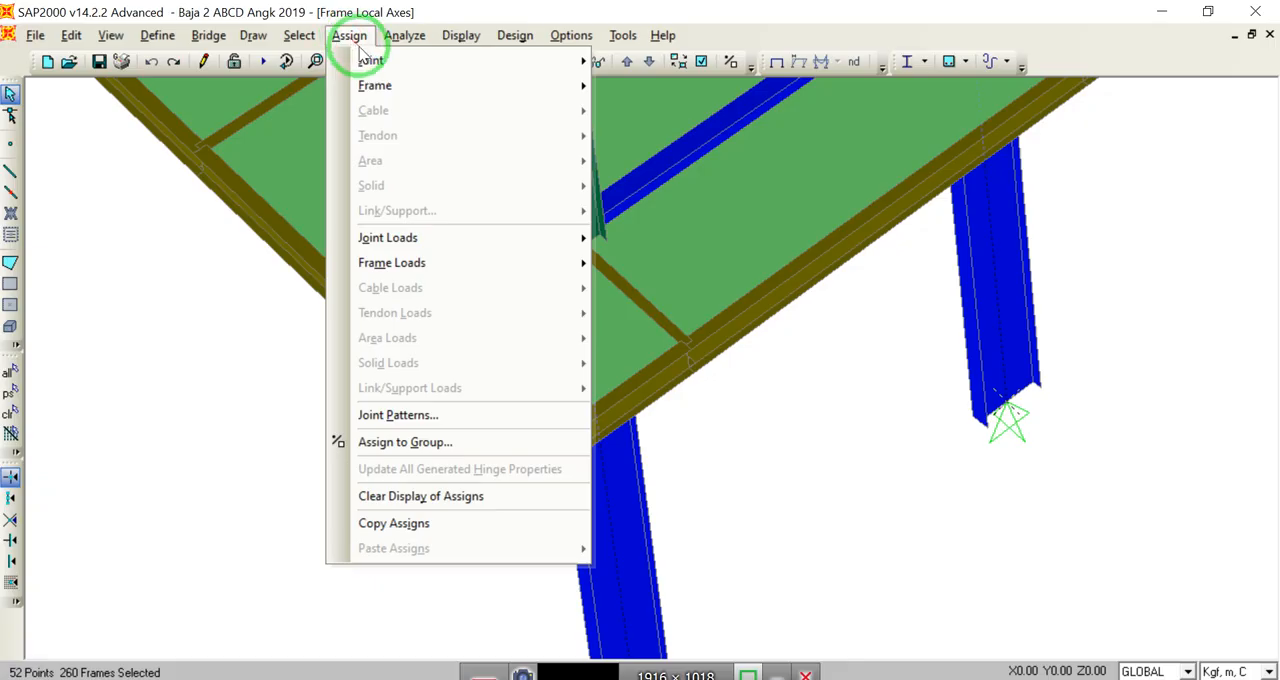
pyautogui.moveTo(365, 85)
pyautogui.click(650, 187)
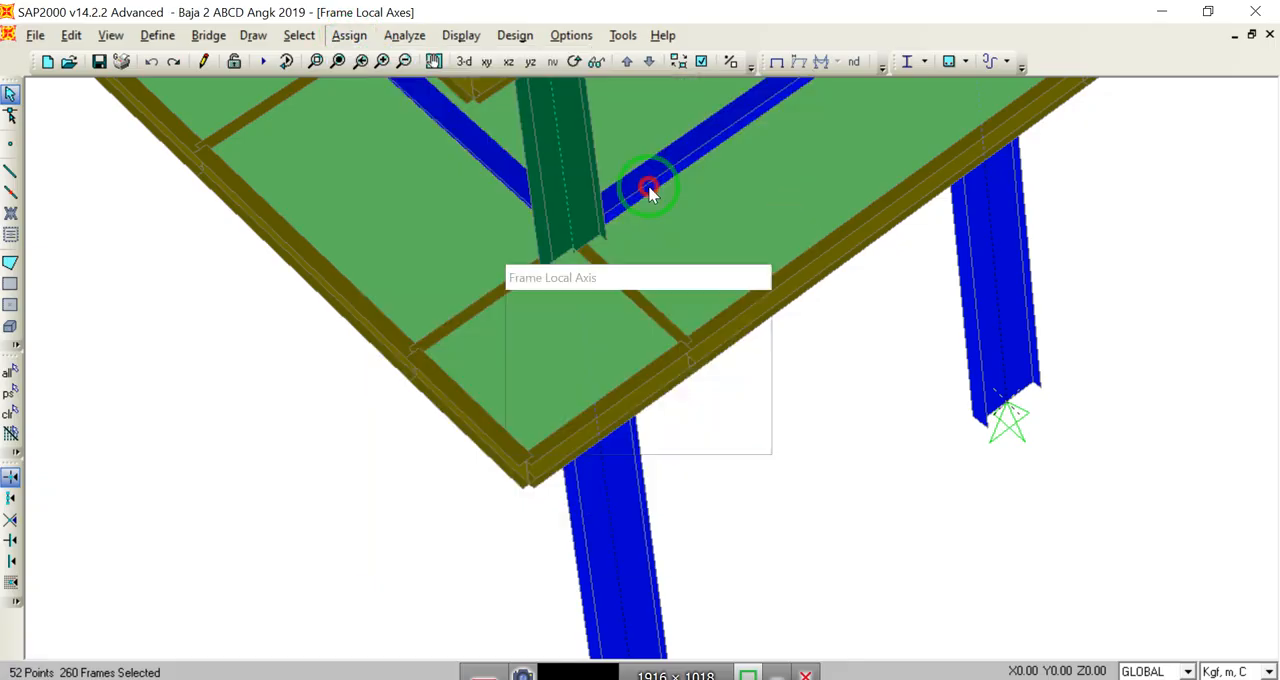
pyautogui.click(592, 425)
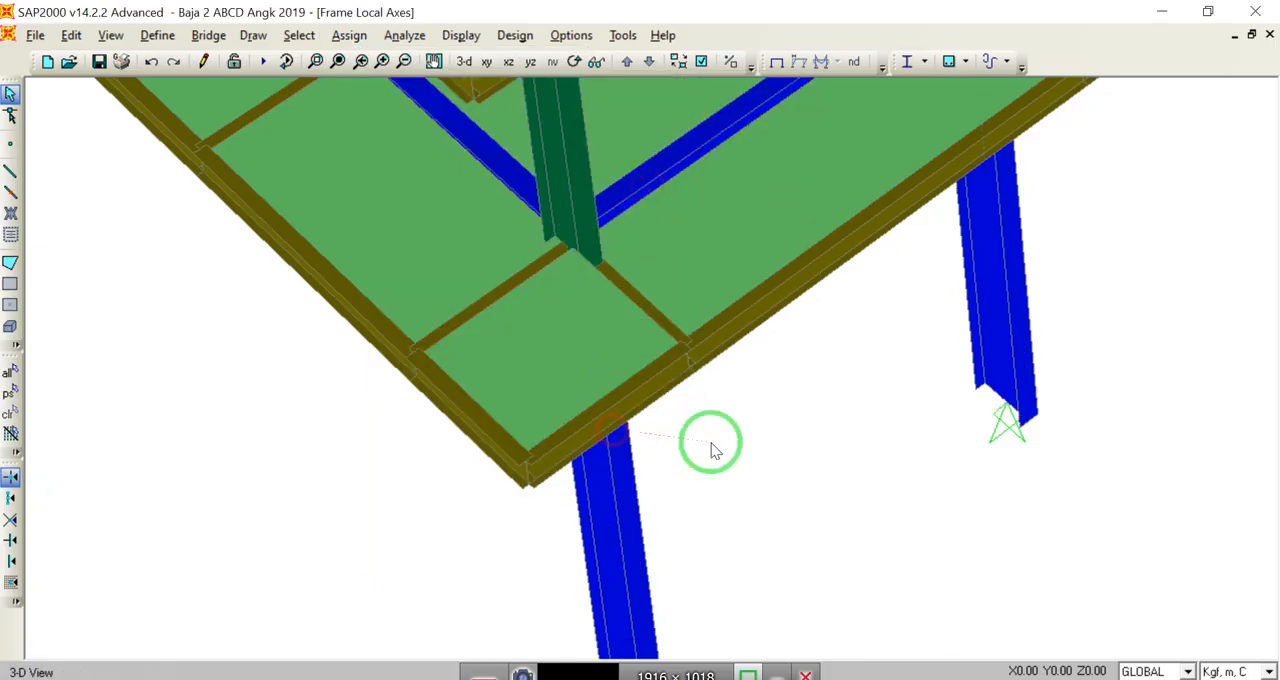
# Step: Check the rotated columns across the storeys, and hide the floor areas in the 3D view
pyautogui.click(434, 63)
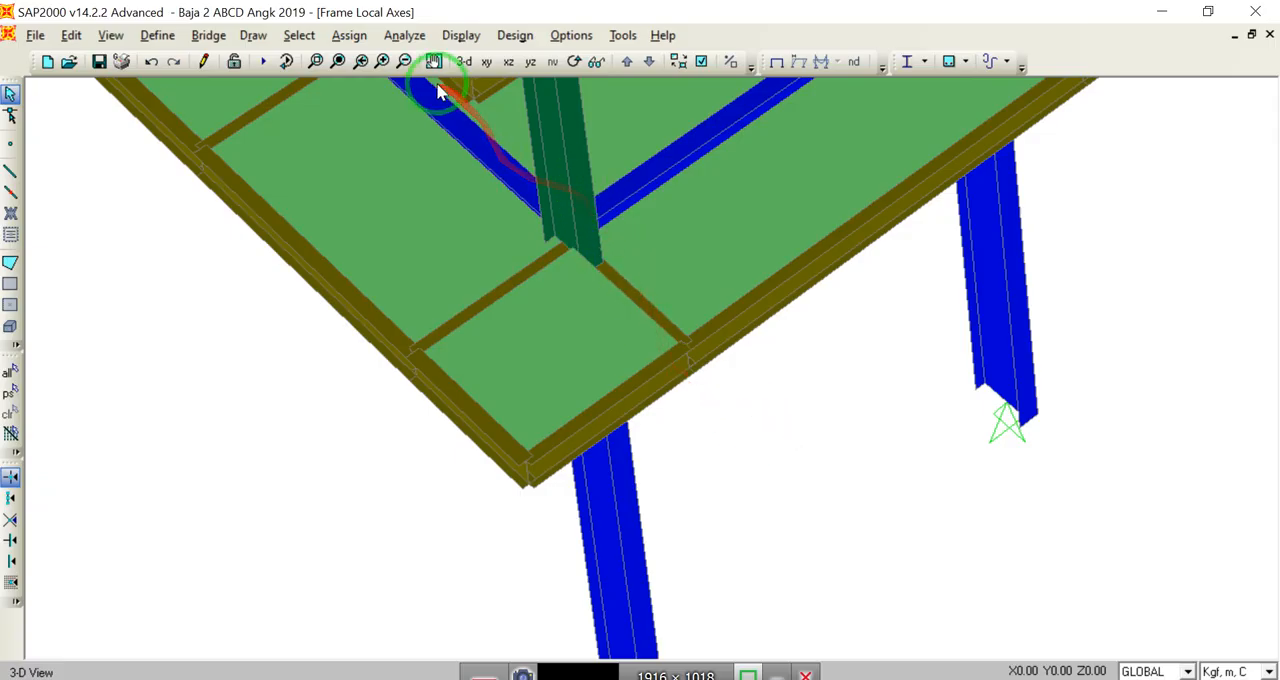
pyautogui.moveTo(772, 242); pyautogui.dragTo(508, 582)
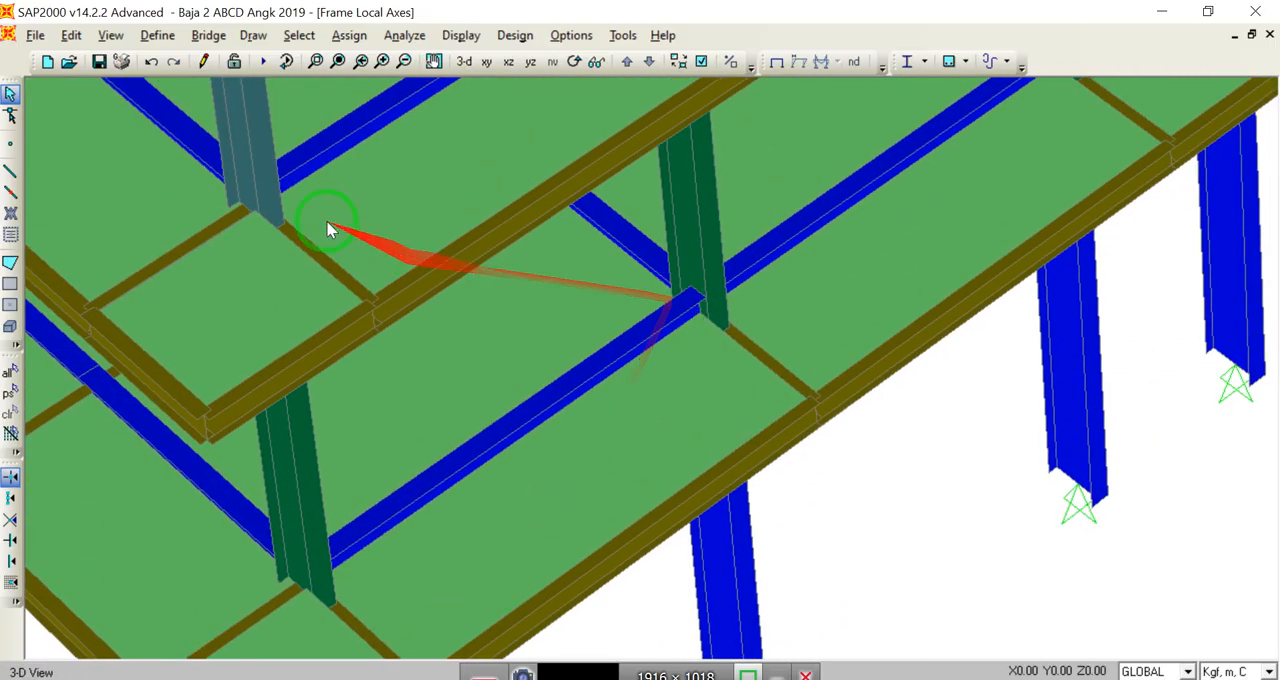
pyautogui.moveTo(326, 224); pyautogui.dragTo(541, 637)
pyautogui.moveTo(472, 262); pyautogui.dragTo(480, 423)
pyautogui.click(461, 65)
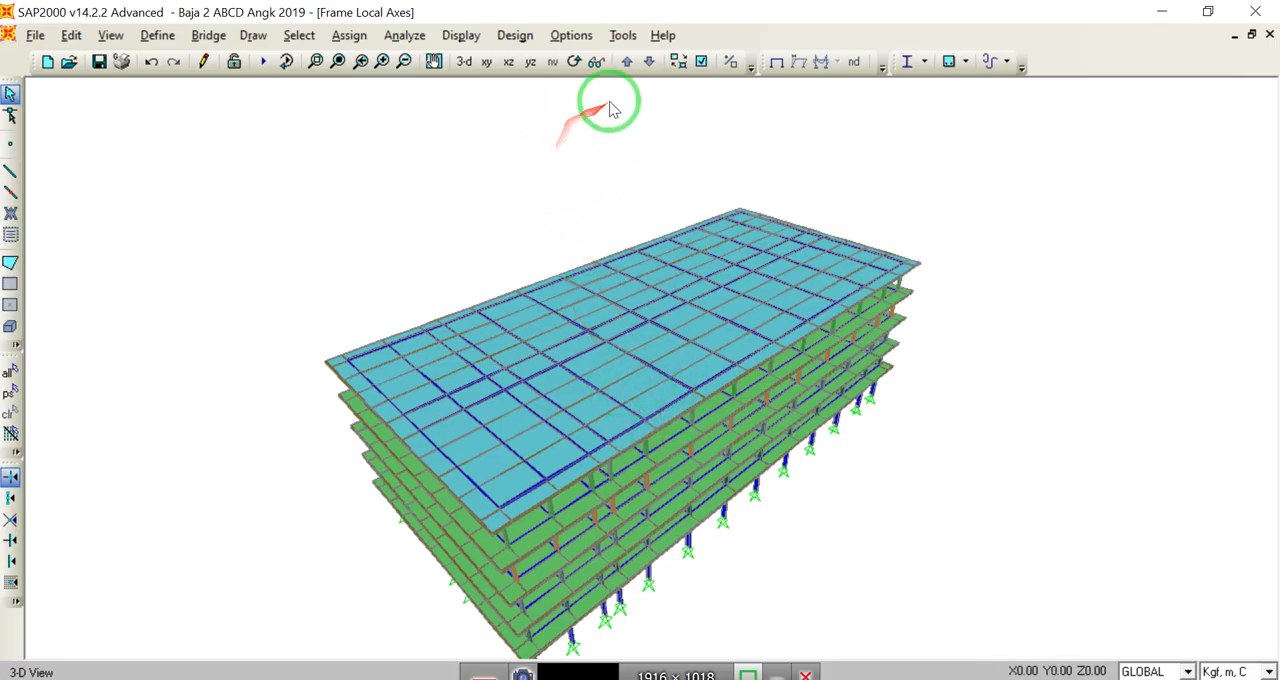
pyautogui.click(701, 63)
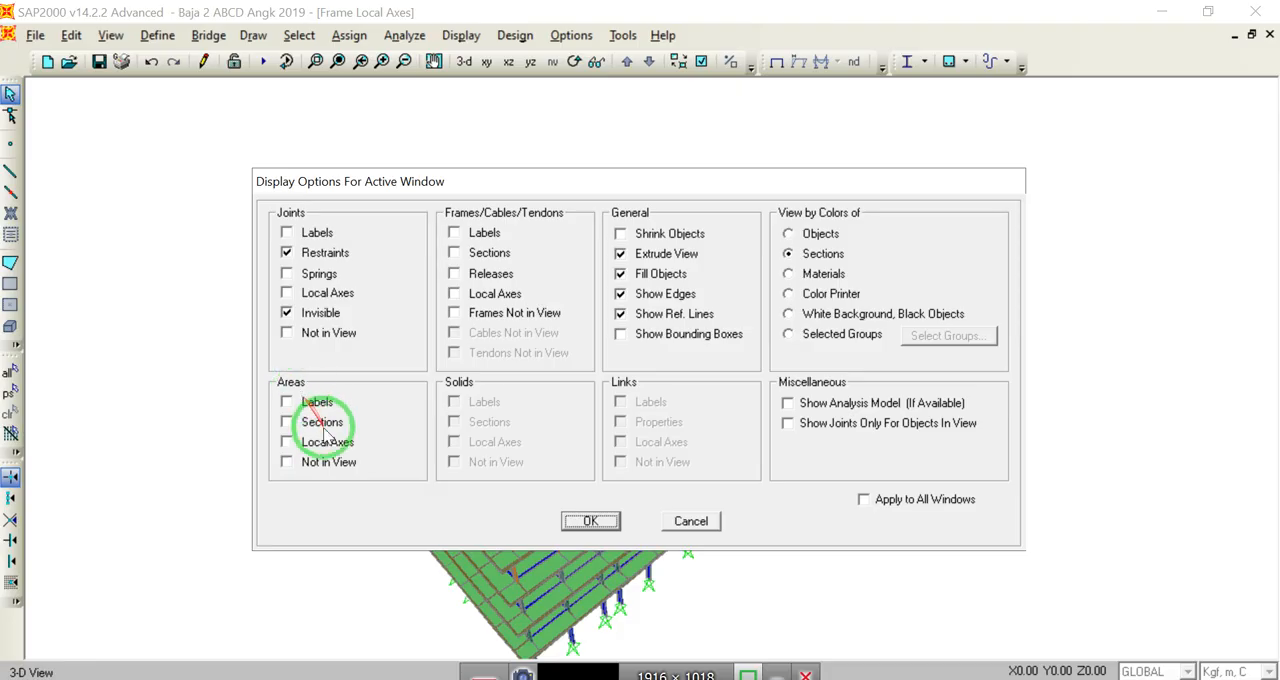
pyautogui.click(596, 524)
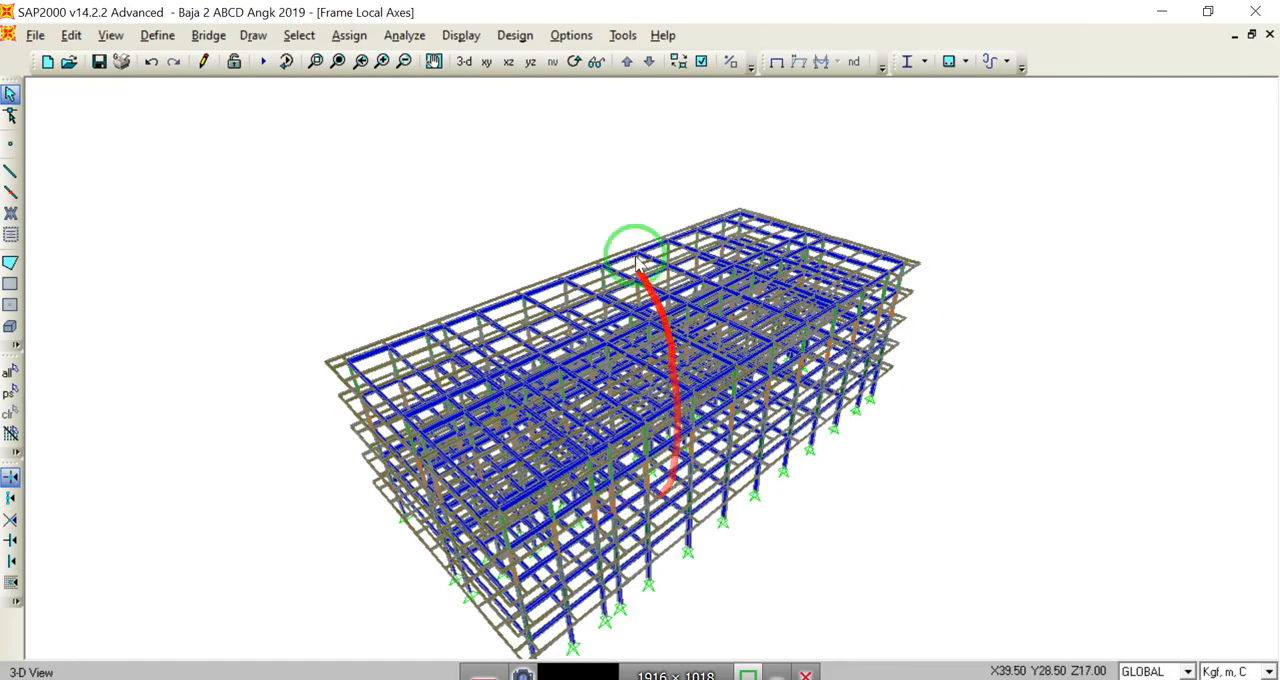
# Step: Display the XY plan of the base level at Z=0, fitted to the window
pyautogui.click(486, 63)
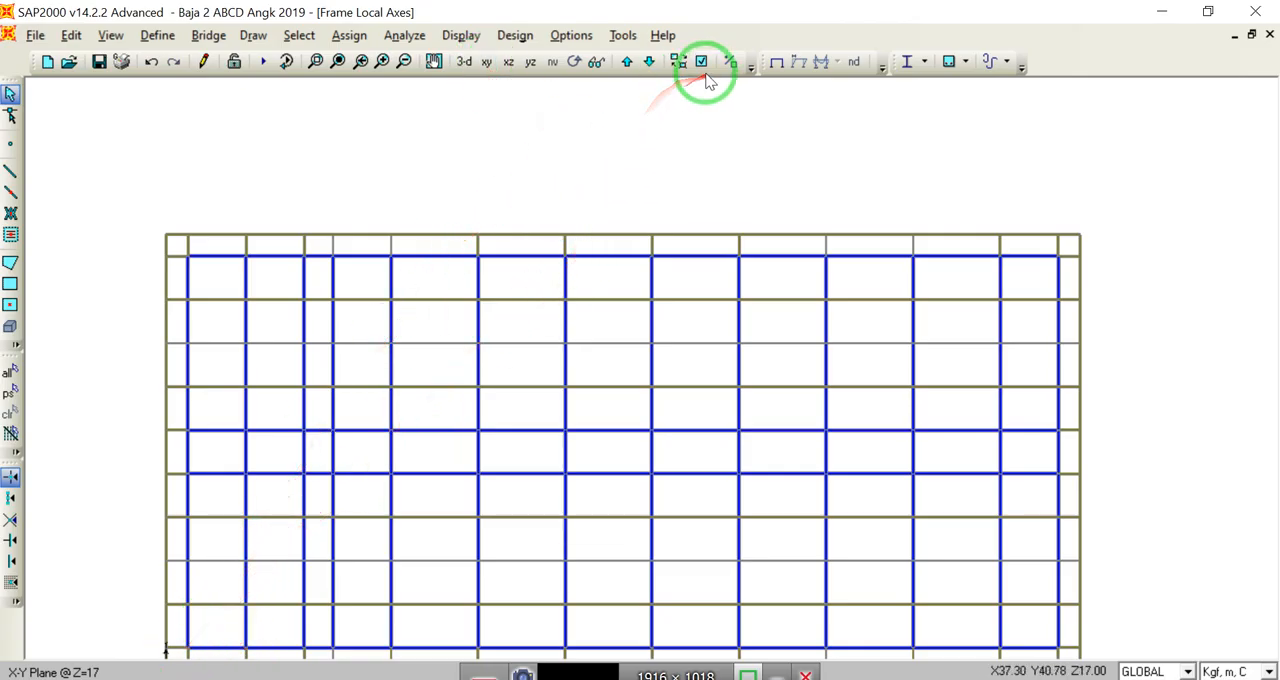
pyautogui.click(648, 61)
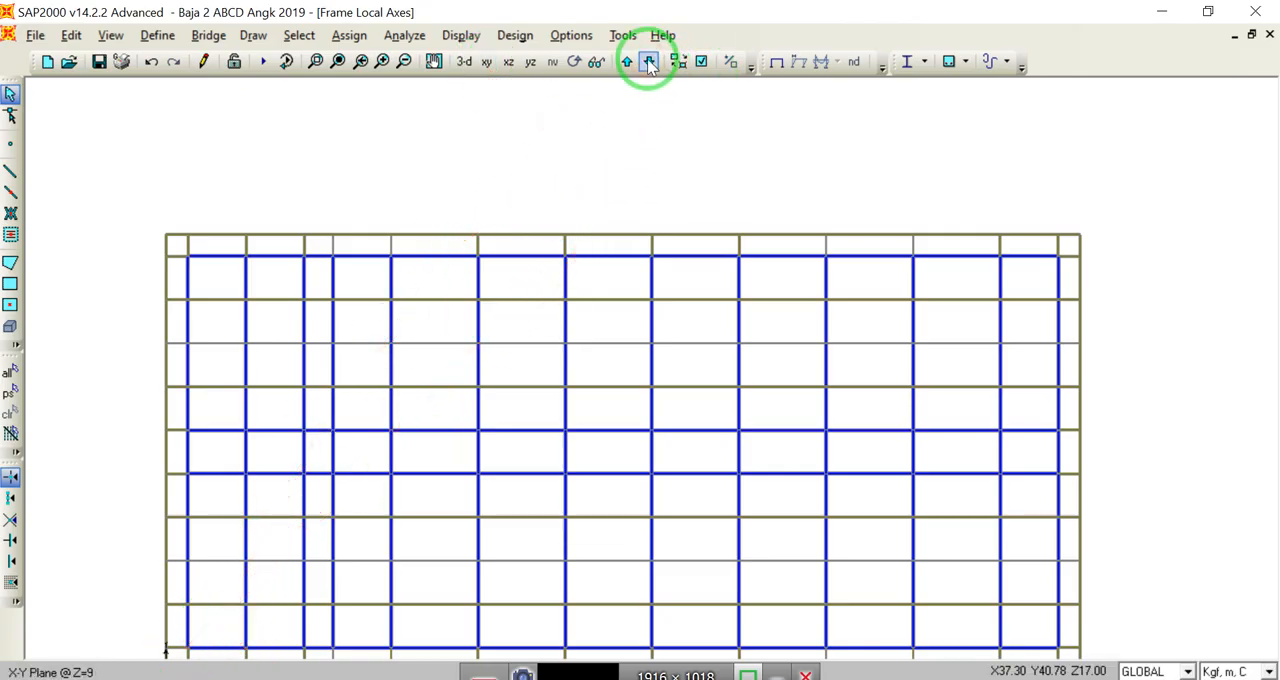
pyautogui.click(648, 61)
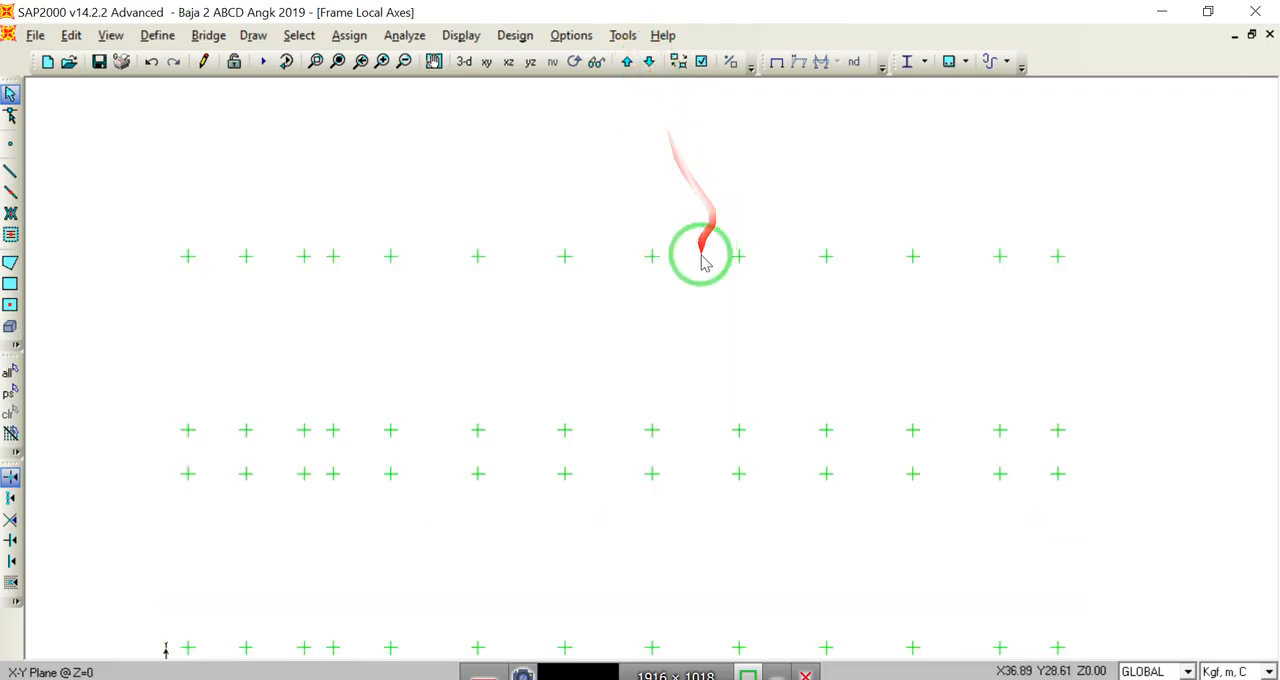
pyautogui.click(338, 61)
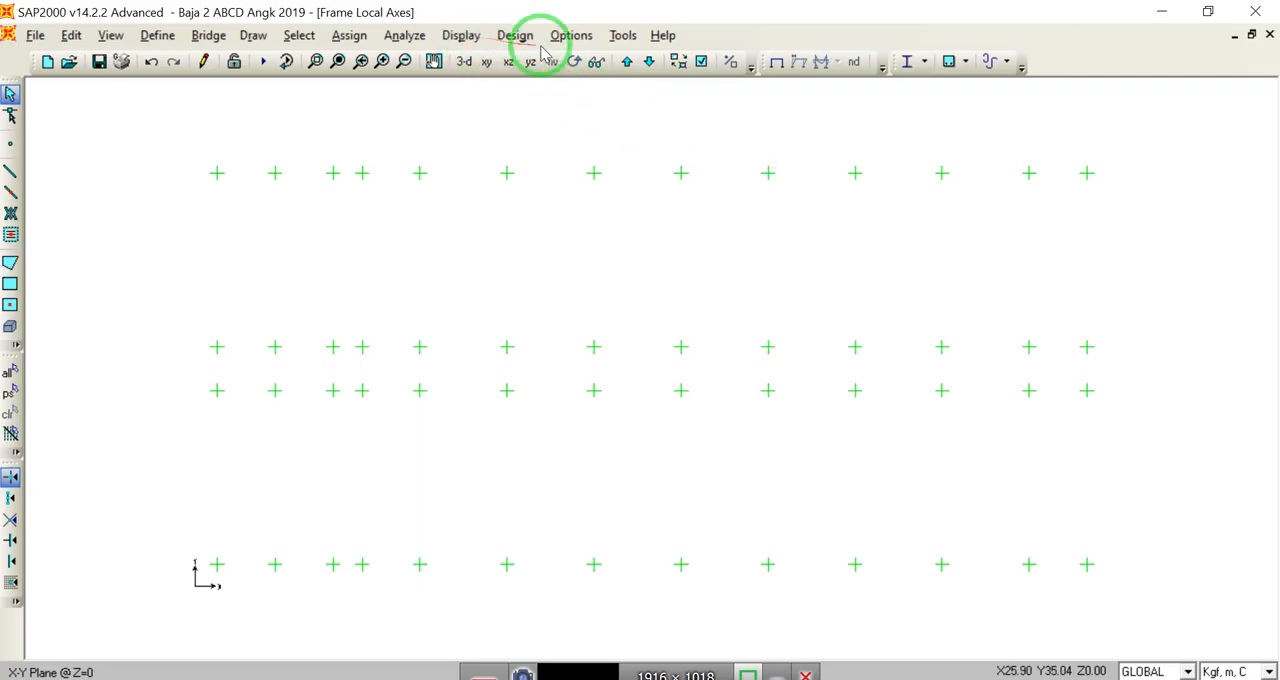
# Step: Change the display colour of the restraints to blue
pyautogui.click(571, 35)
pyautogui.moveTo(591, 88)
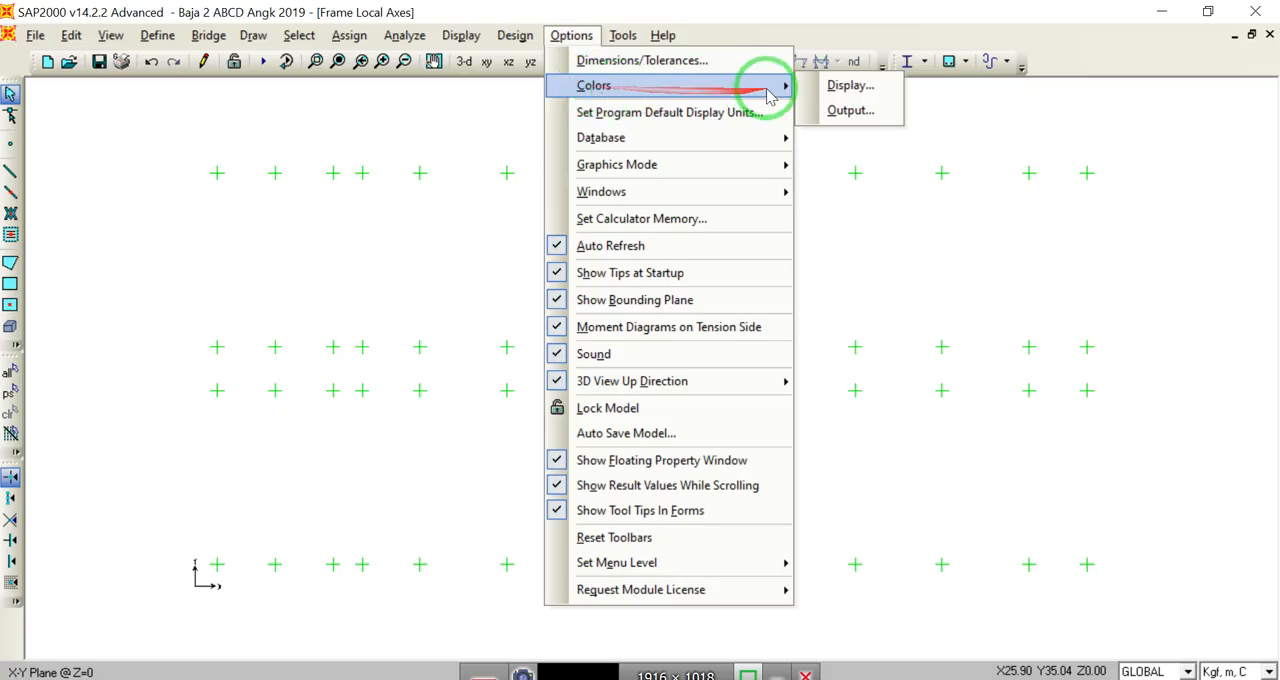
pyautogui.click(824, 87)
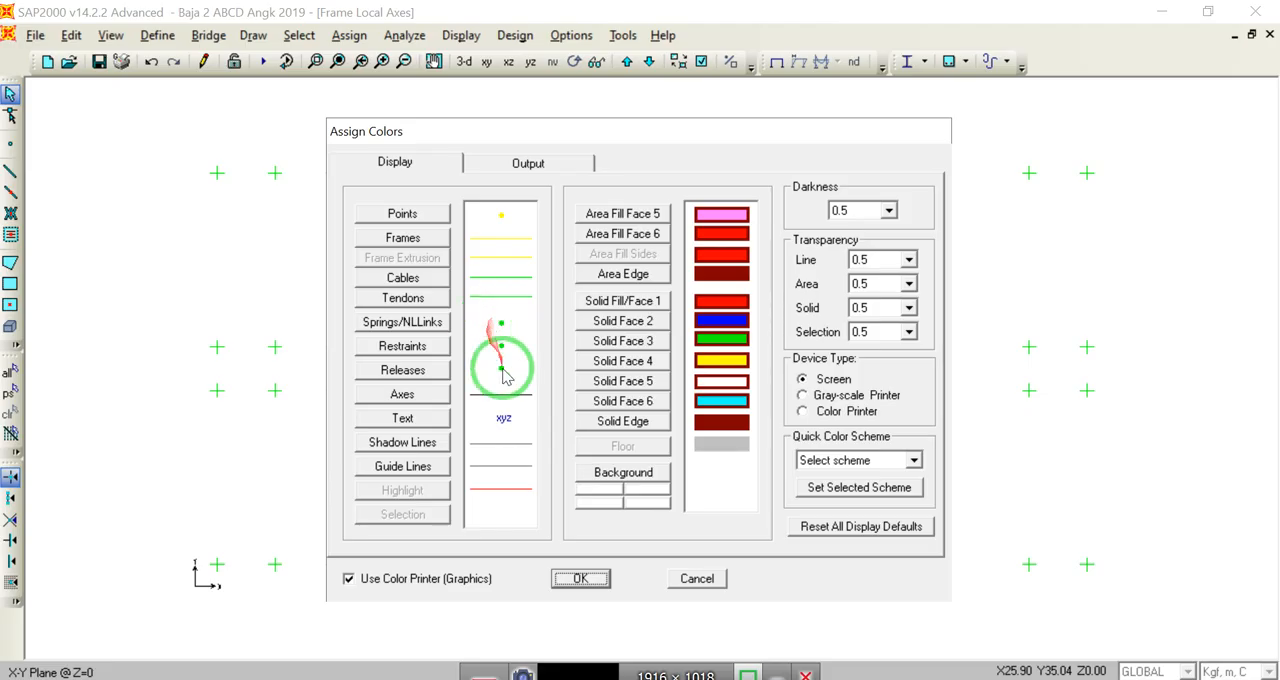
pyautogui.click(433, 355)
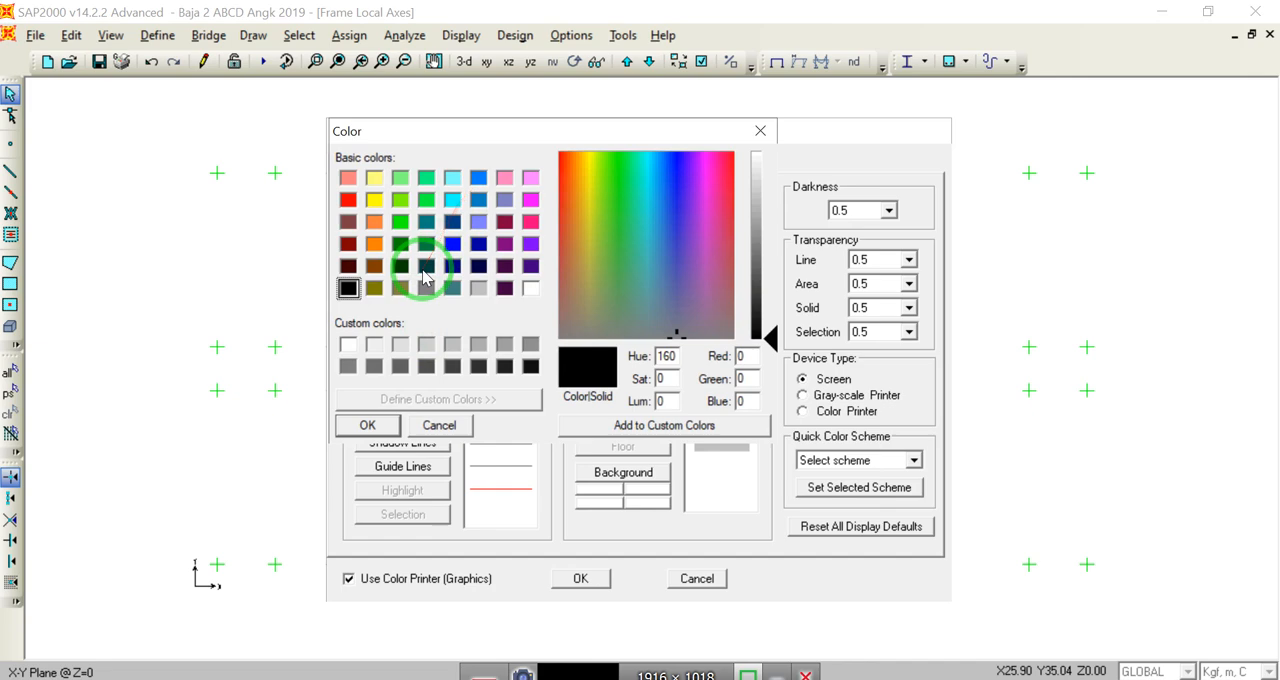
pyautogui.click(453, 245)
pyautogui.click(367, 425)
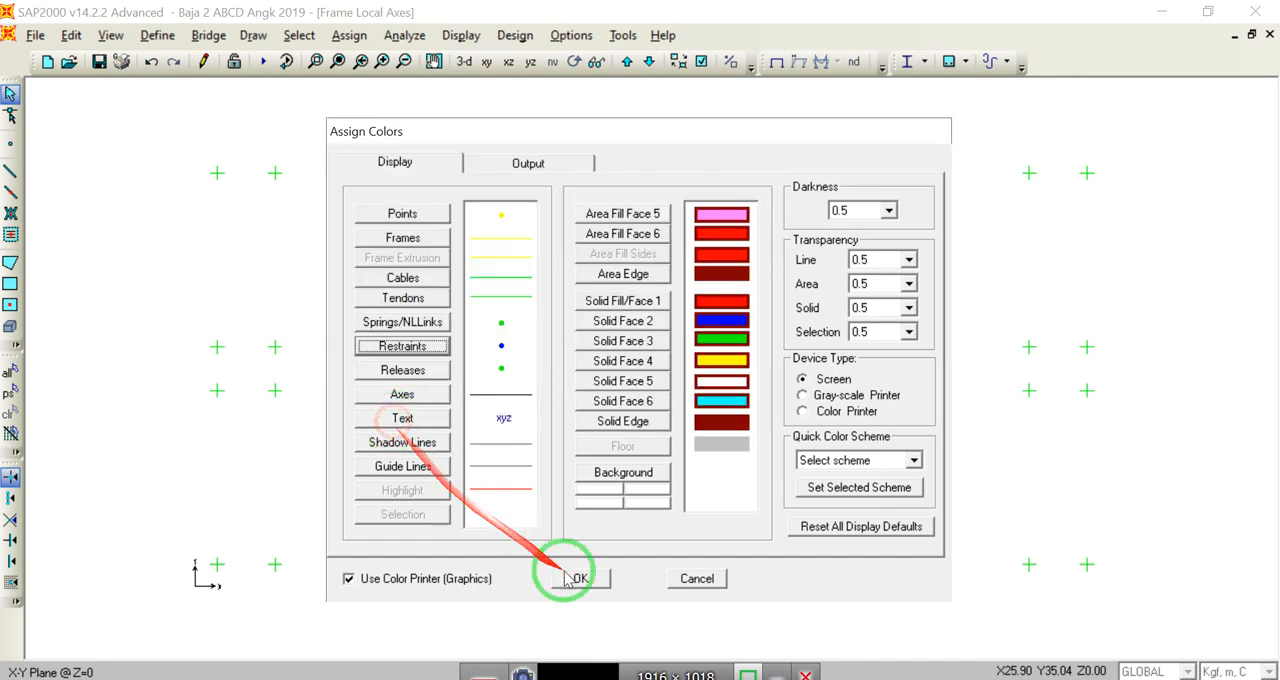
pyautogui.click(590, 578)
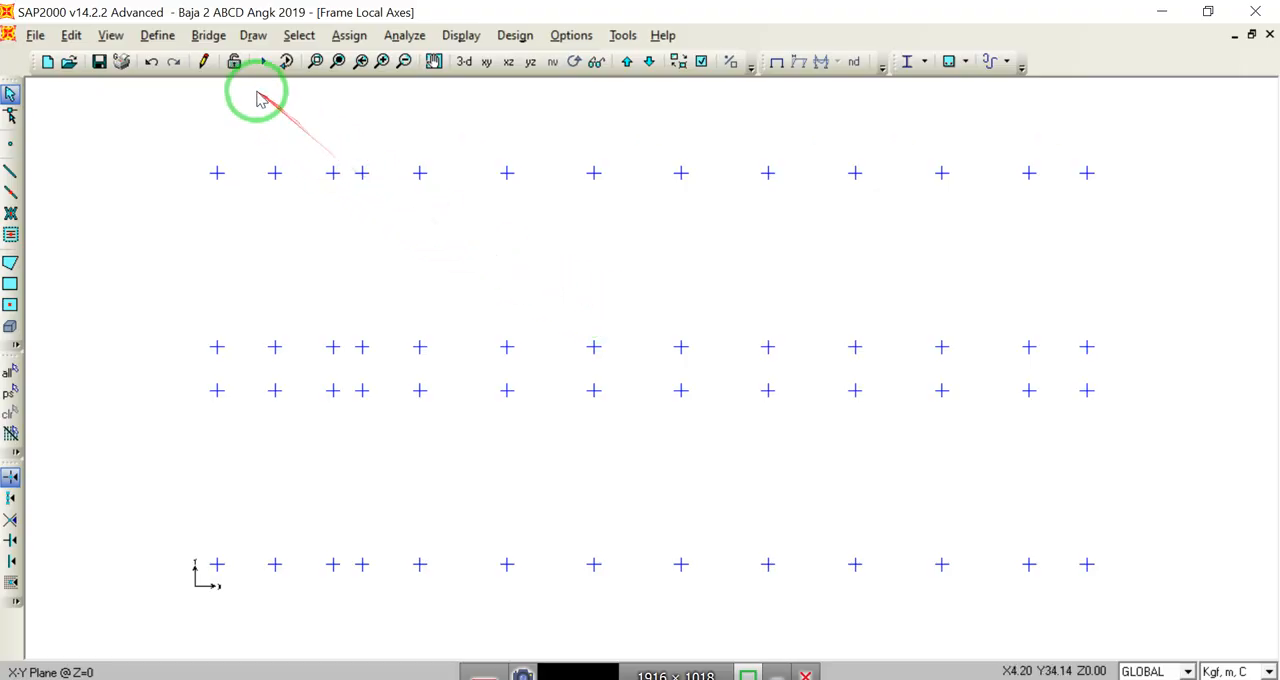
pyautogui.click(166, 40)
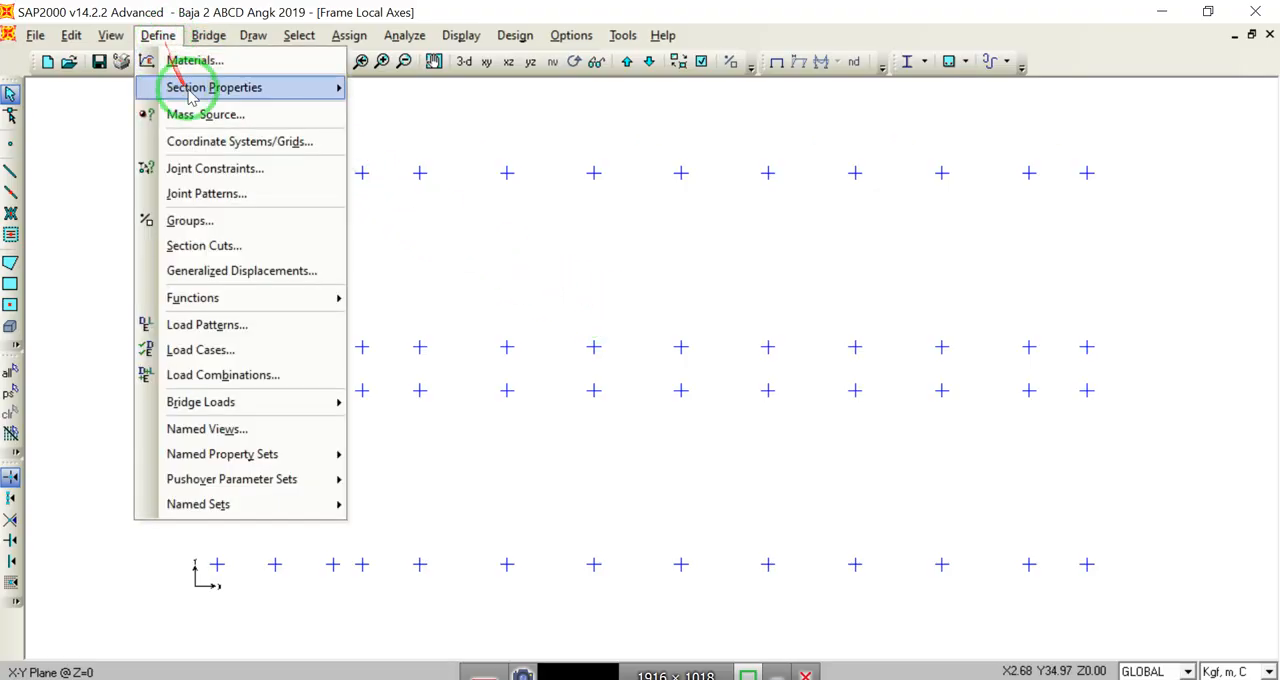
pyautogui.moveTo(175, 88)
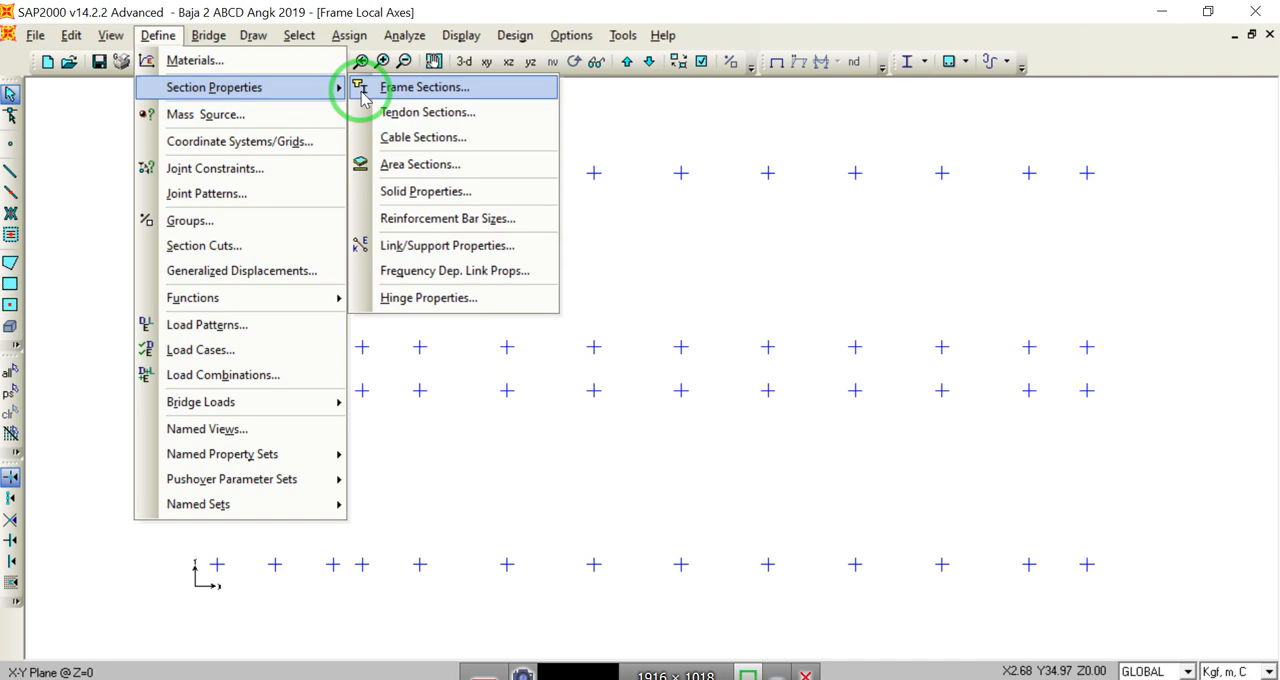
pyautogui.click(422, 88)
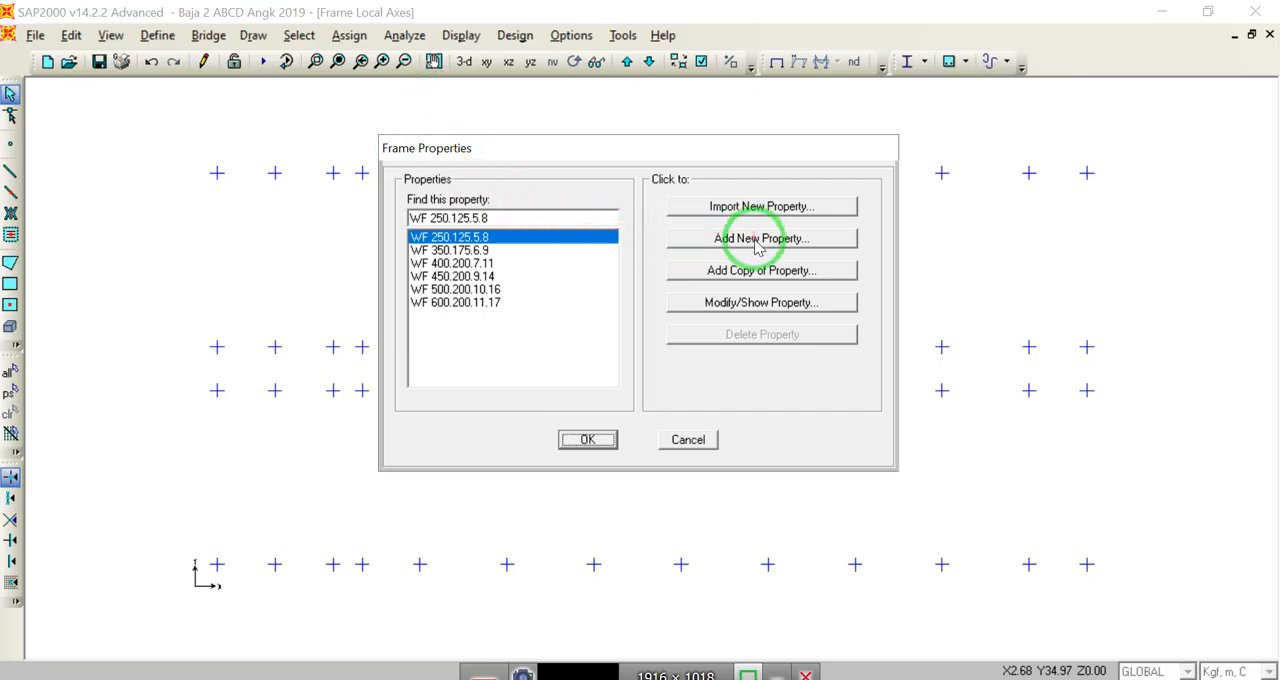
pyautogui.click(744, 245)
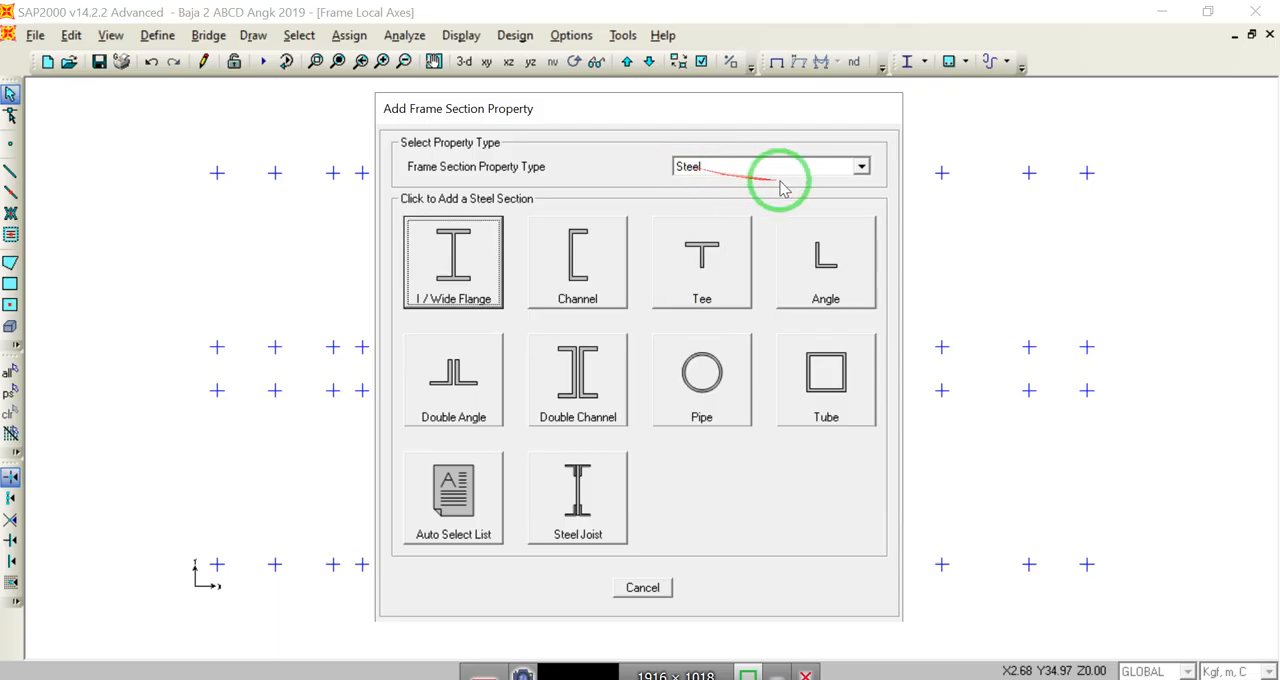
pyautogui.click(858, 168)
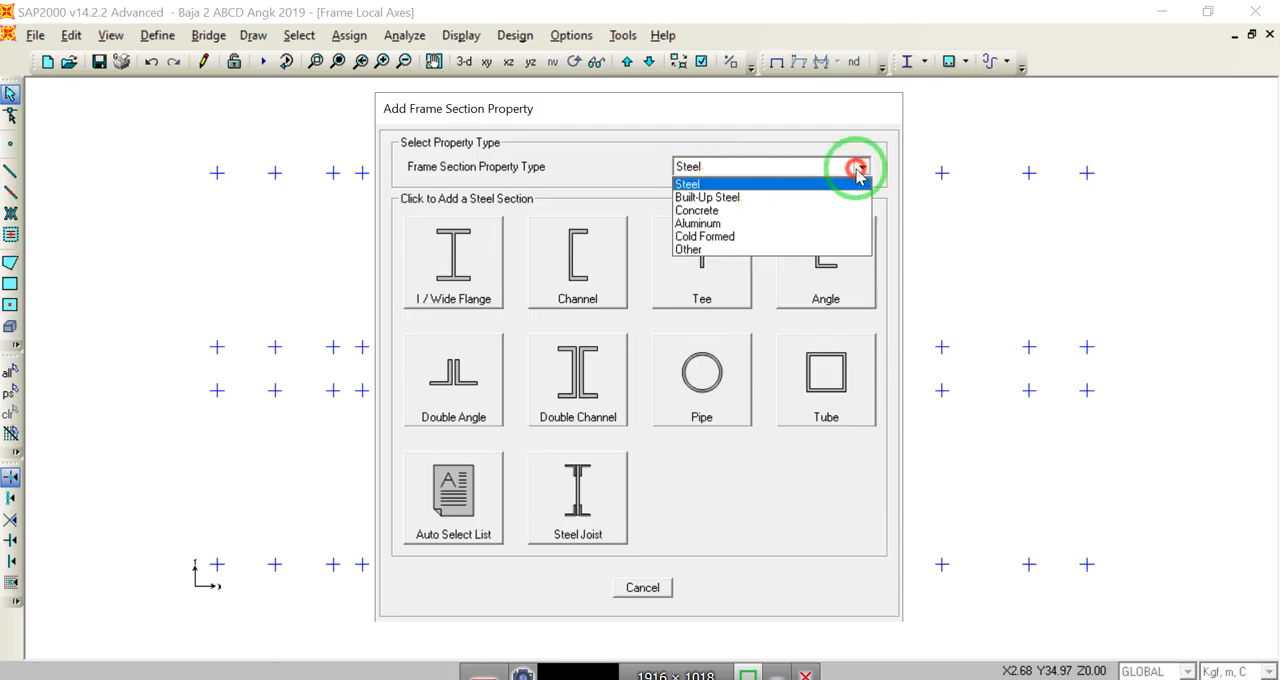
pyautogui.click(811, 210)
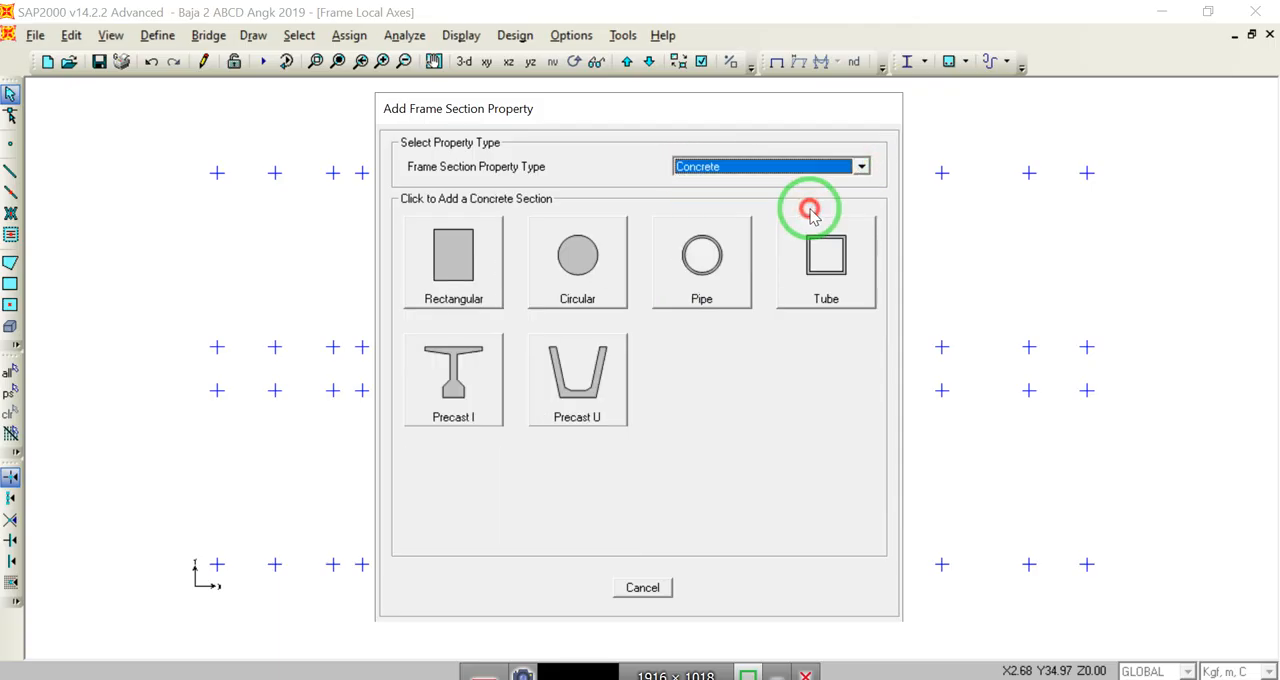
pyautogui.click(467, 290)
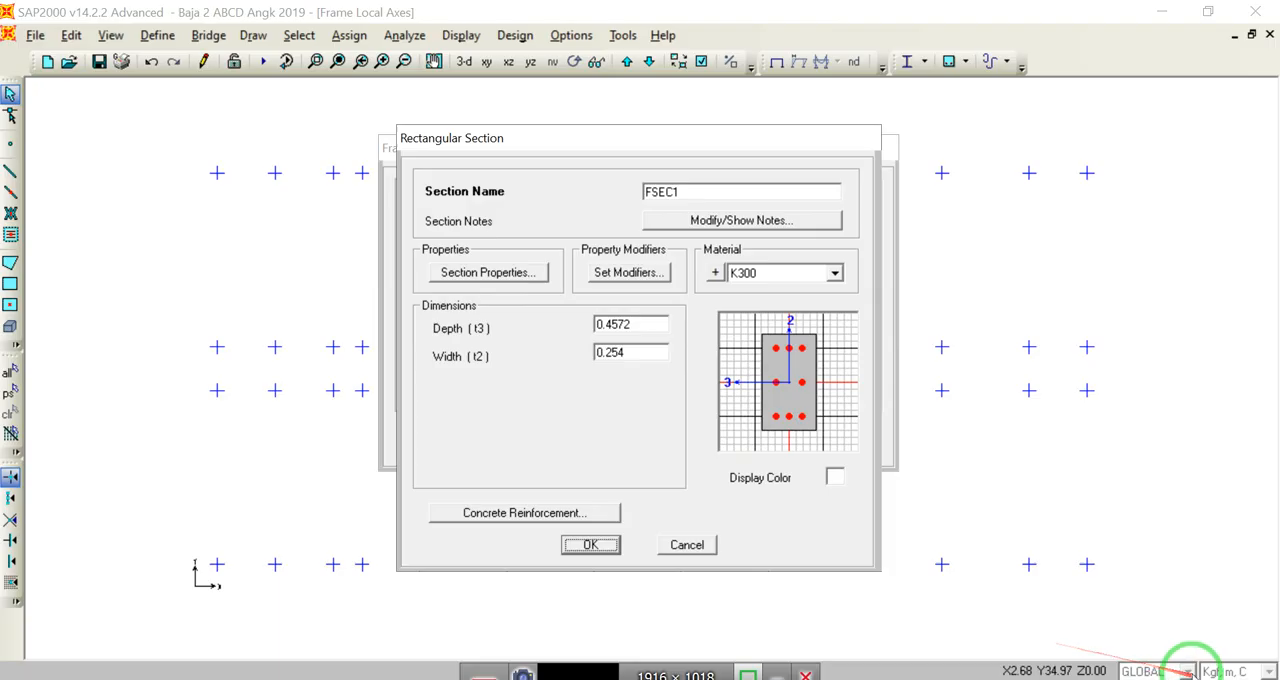
pyautogui.click(700, 544)
pyautogui.click(688, 440)
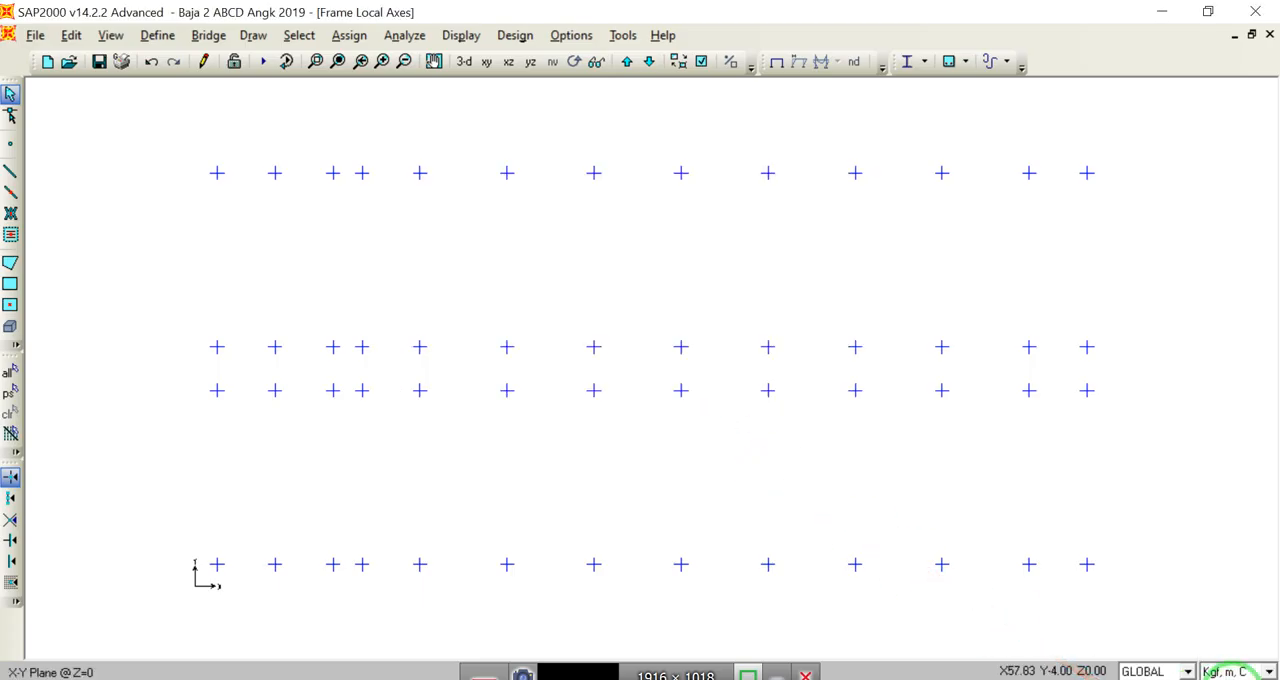
# Step: Switch the units to N, mm, C and add a new rectangular concrete frame section
pyautogui.click(1267, 673)
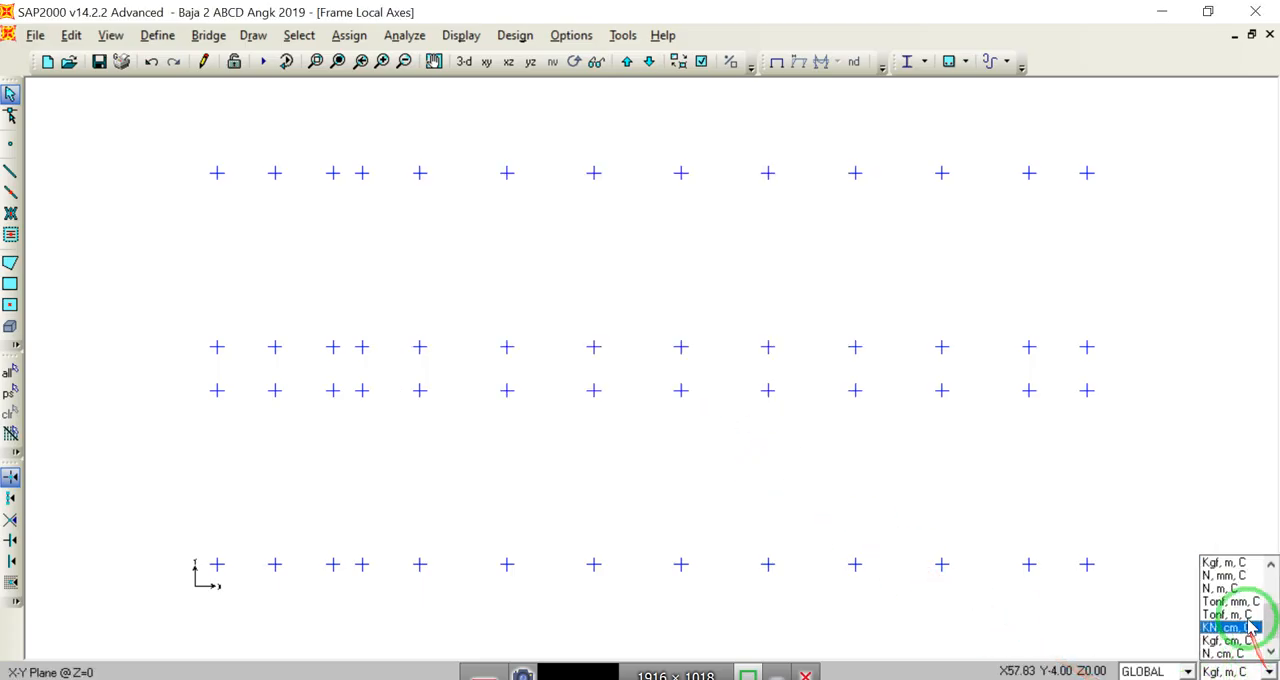
pyautogui.click(1230, 582)
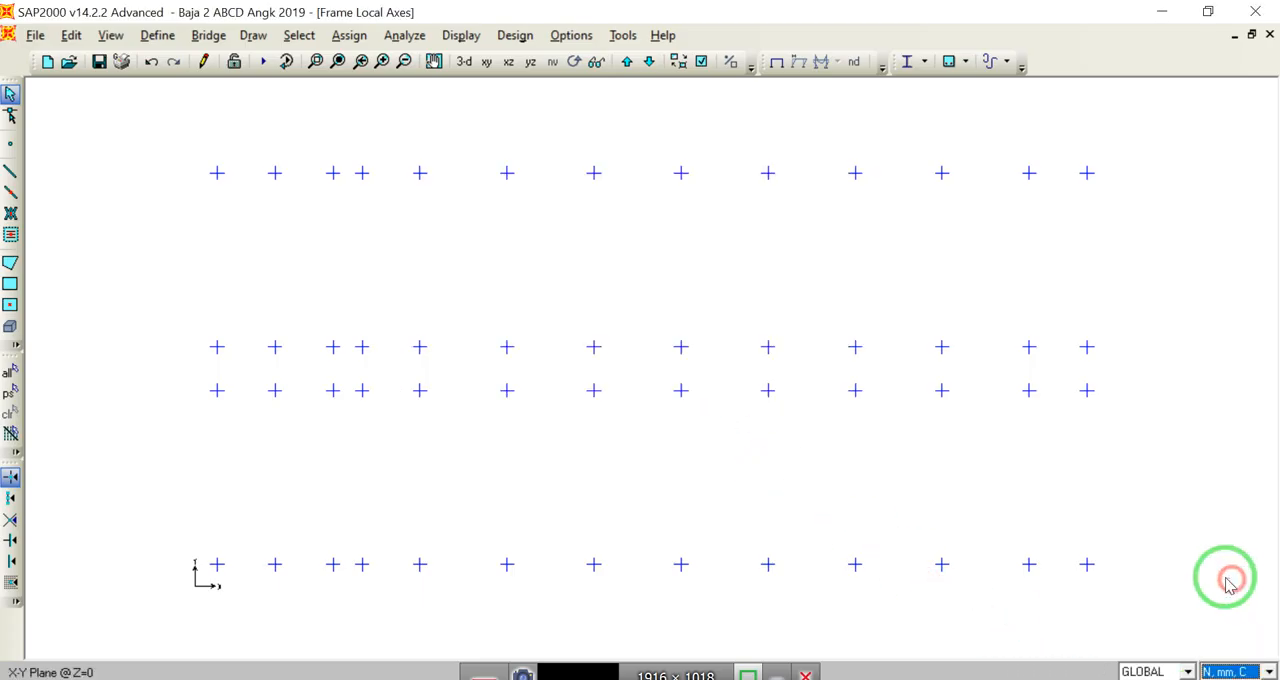
pyautogui.click(157, 35)
pyautogui.moveTo(250, 87)
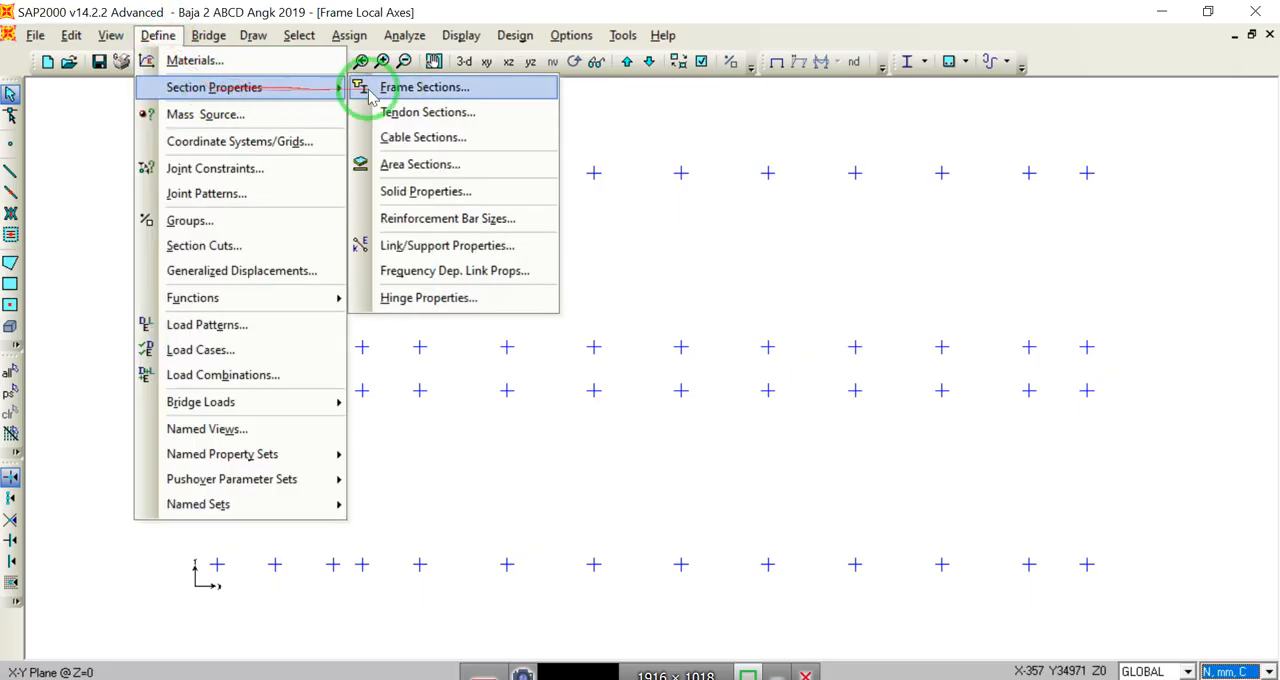
pyautogui.click(404, 95)
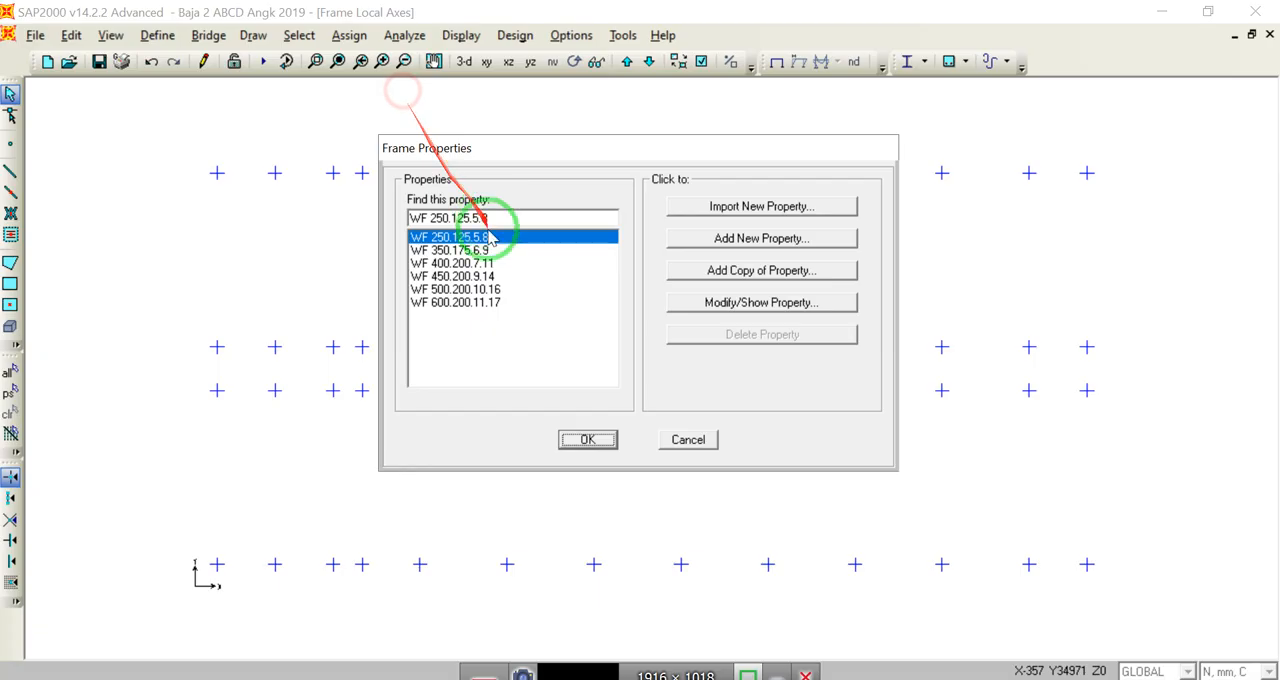
pyautogui.click(756, 240)
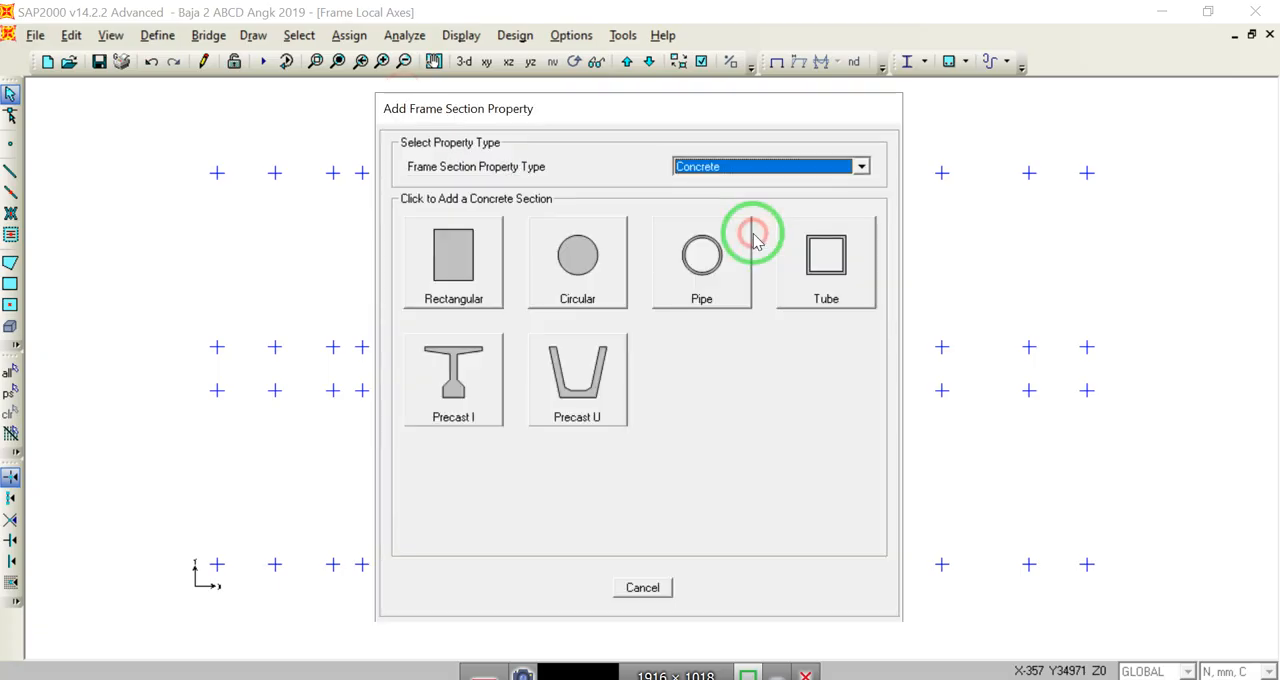
pyautogui.click(449, 255)
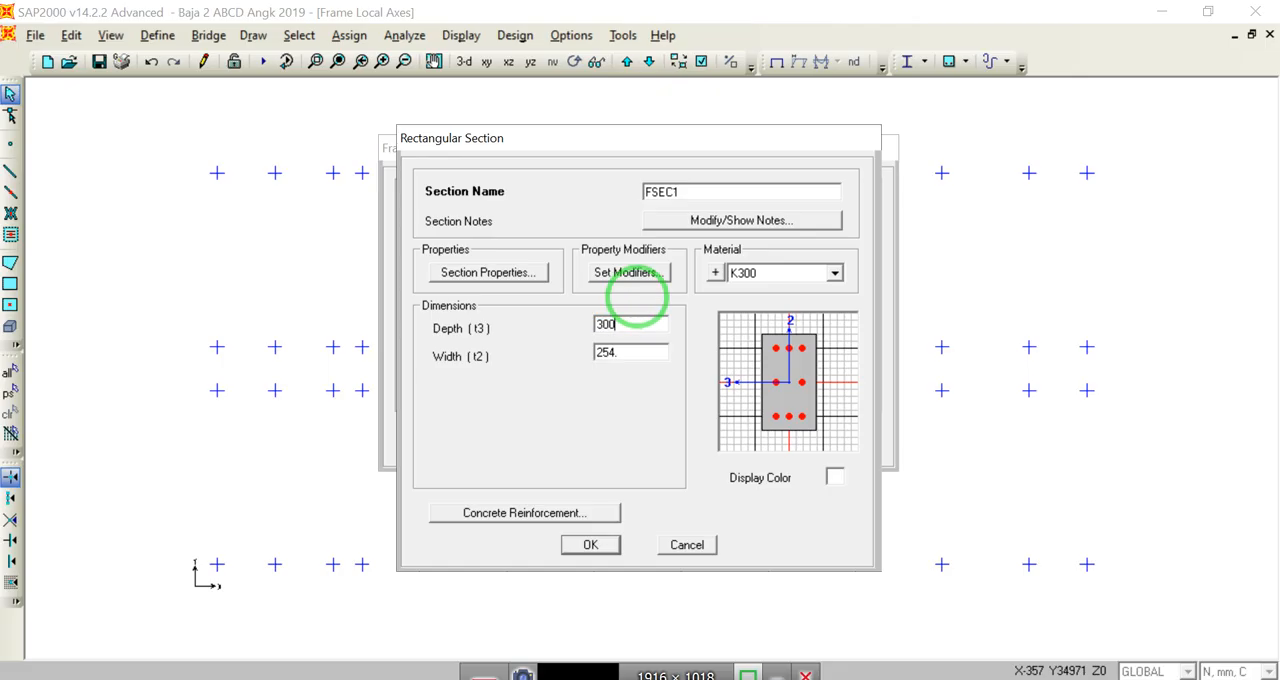
# Step: Set the rectangular section's depth to 400 mm and its width to 300 mm
pyautogui.click(622, 324)
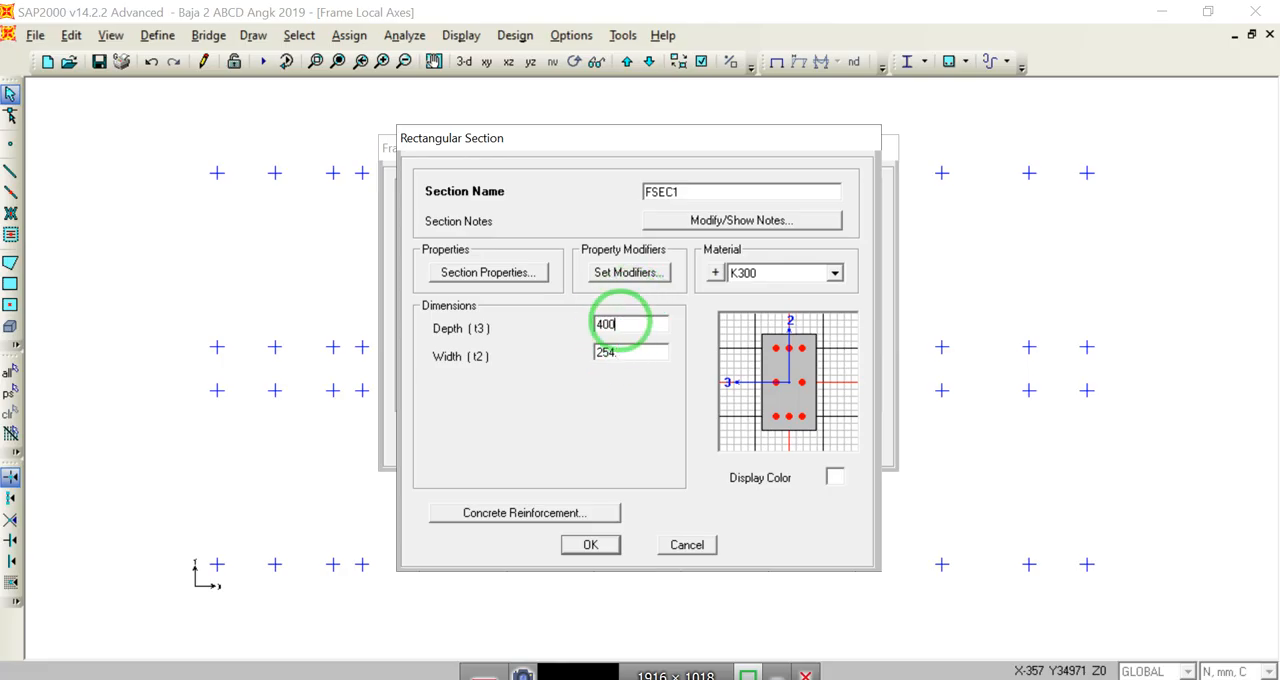
pyautogui.doubleClick(624, 352)
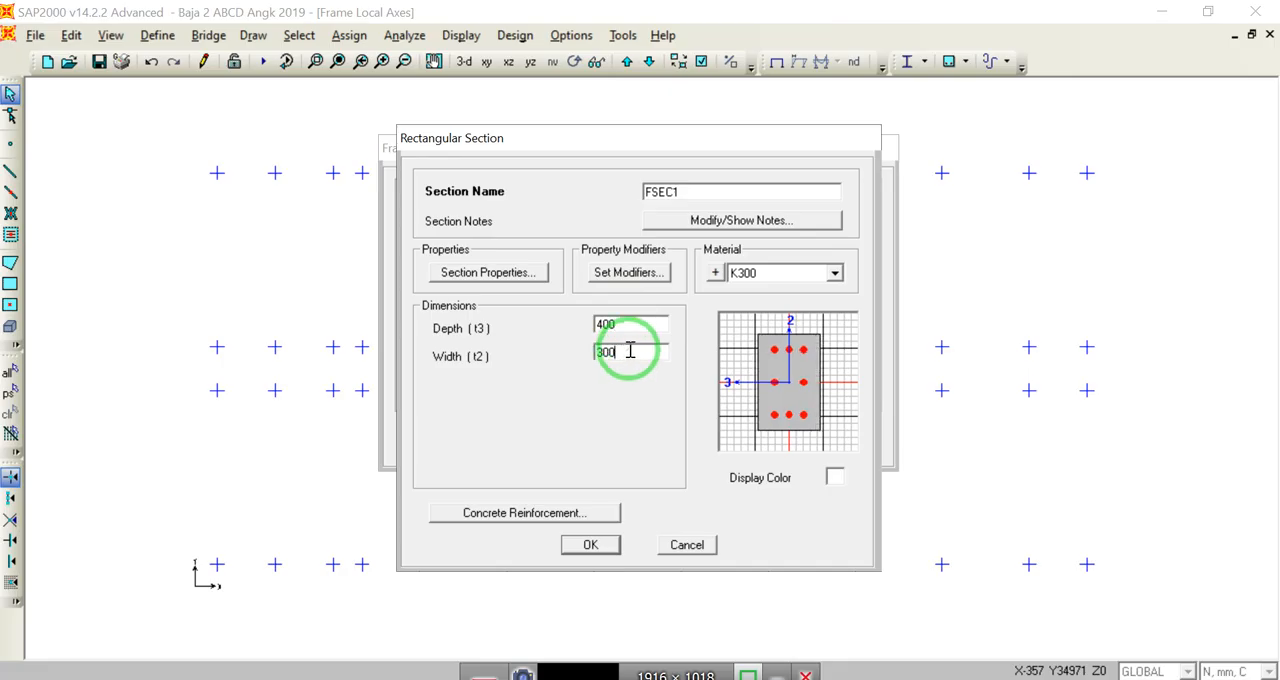
pyautogui.doubleClick(650, 323)
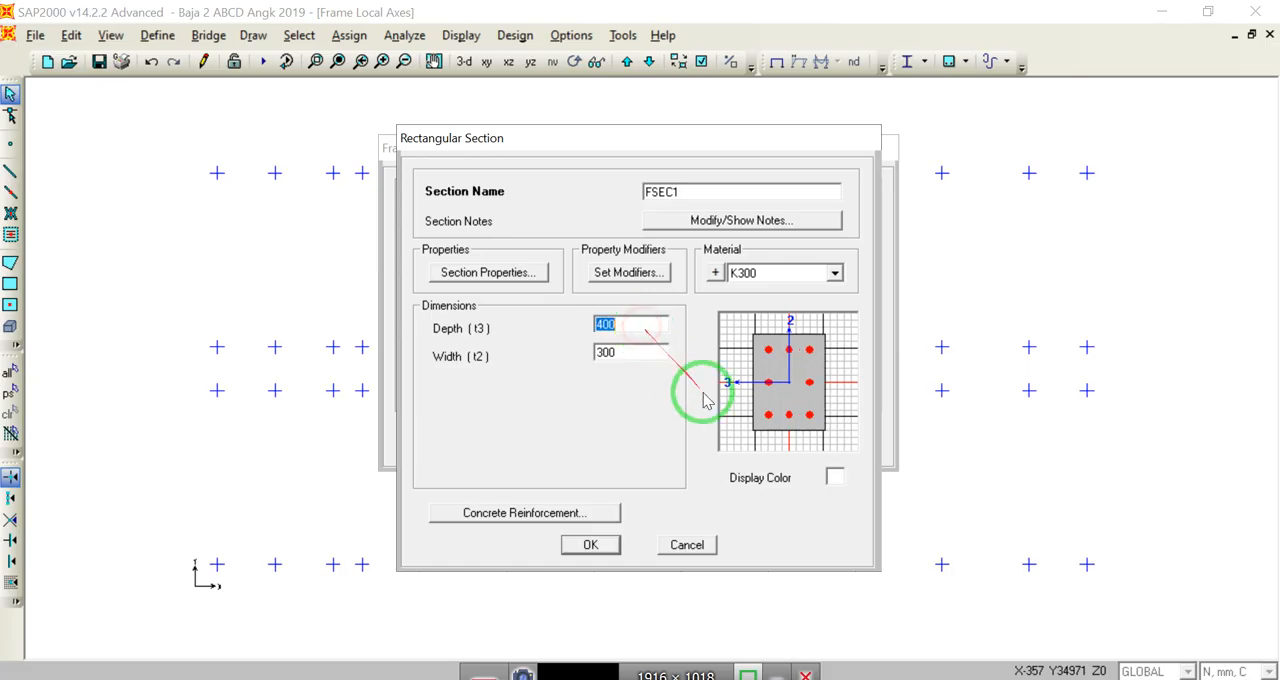
# Step: Give the section a purple display colour and name it Sloof 300/400
pyautogui.click(830, 479)
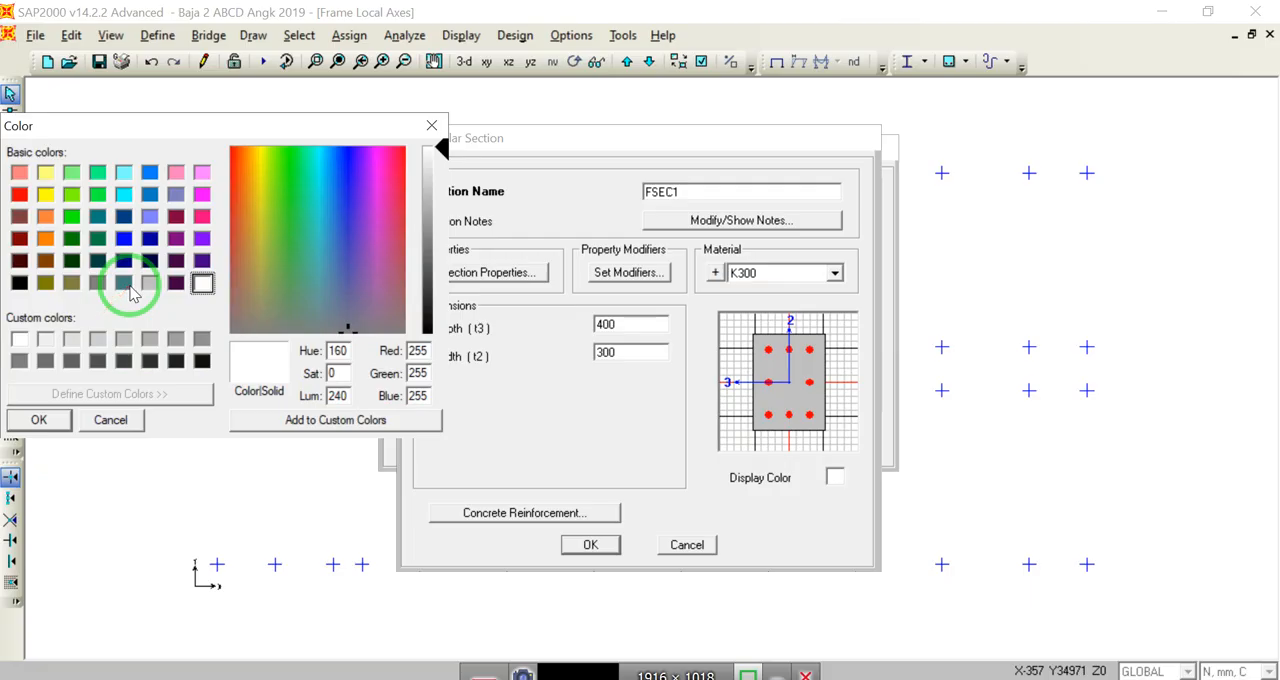
pyautogui.click(202, 240)
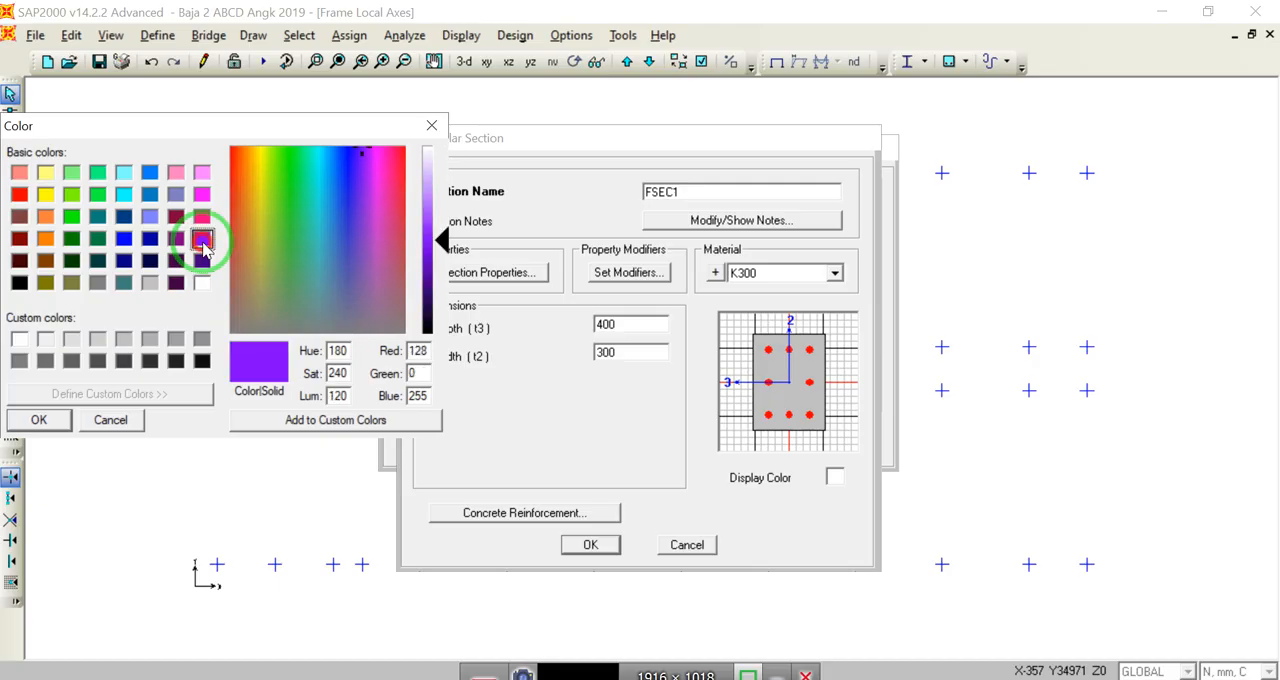
pyautogui.click(39, 419)
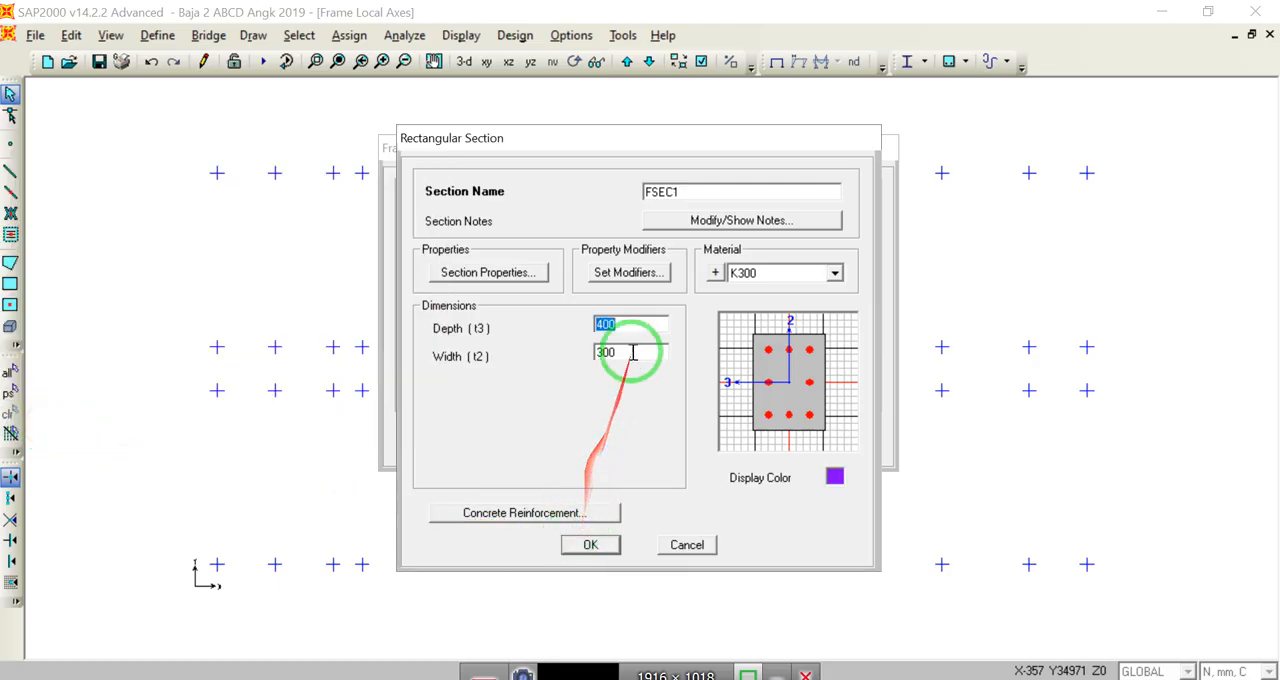
pyautogui.click(697, 192)
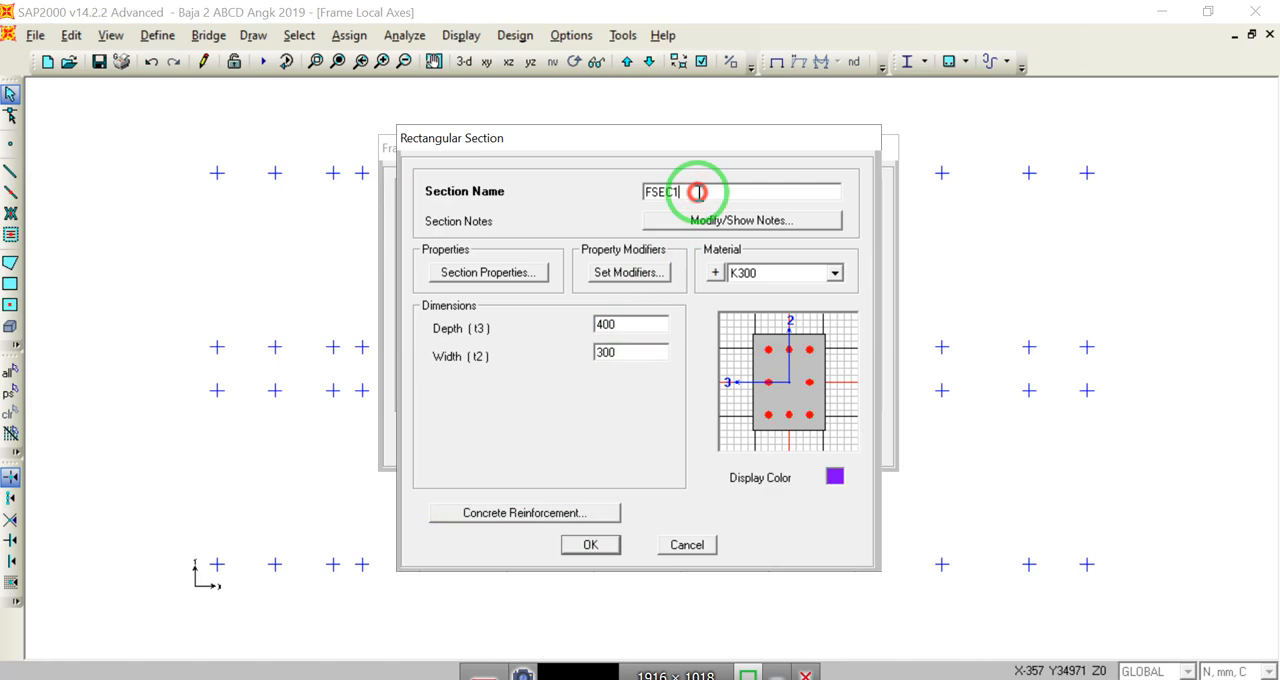
pyautogui.moveTo(698, 192); pyautogui.dragTo(613, 197)
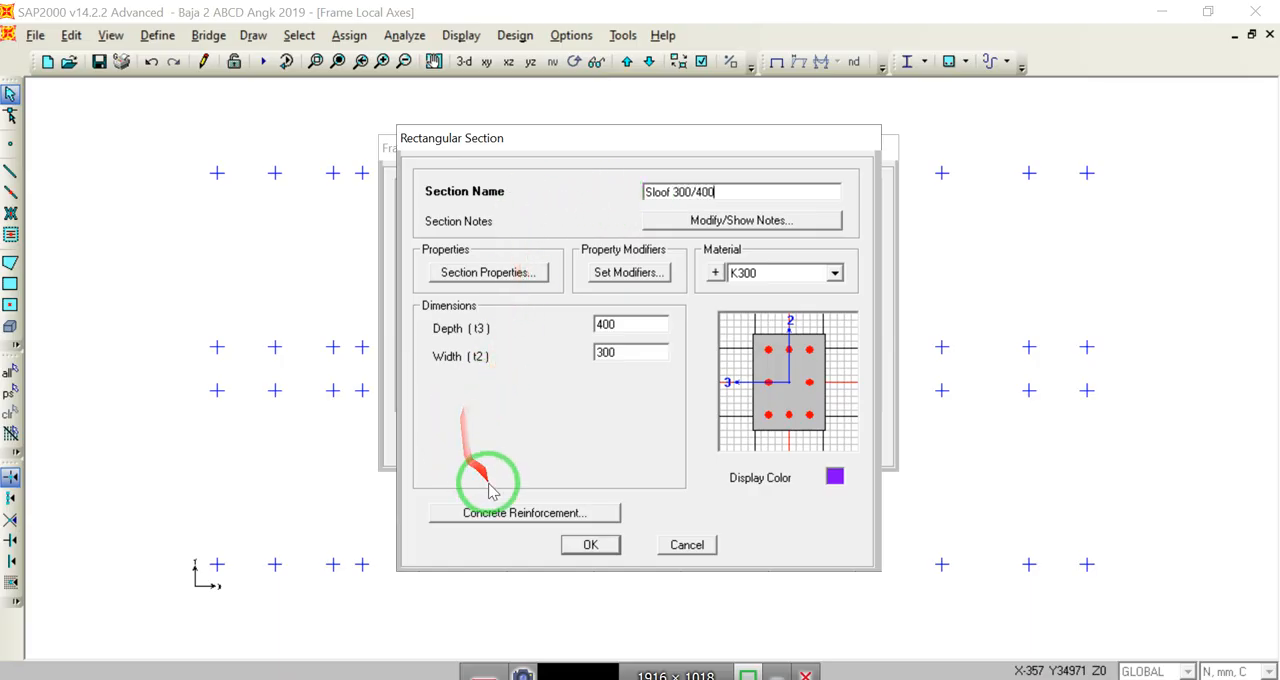
# Step: In the section's concrete reinforcement, assign Fy 400 MPa to the longitudinal bars and use the Column (P-M2-M3) design type
pyautogui.click(505, 513)
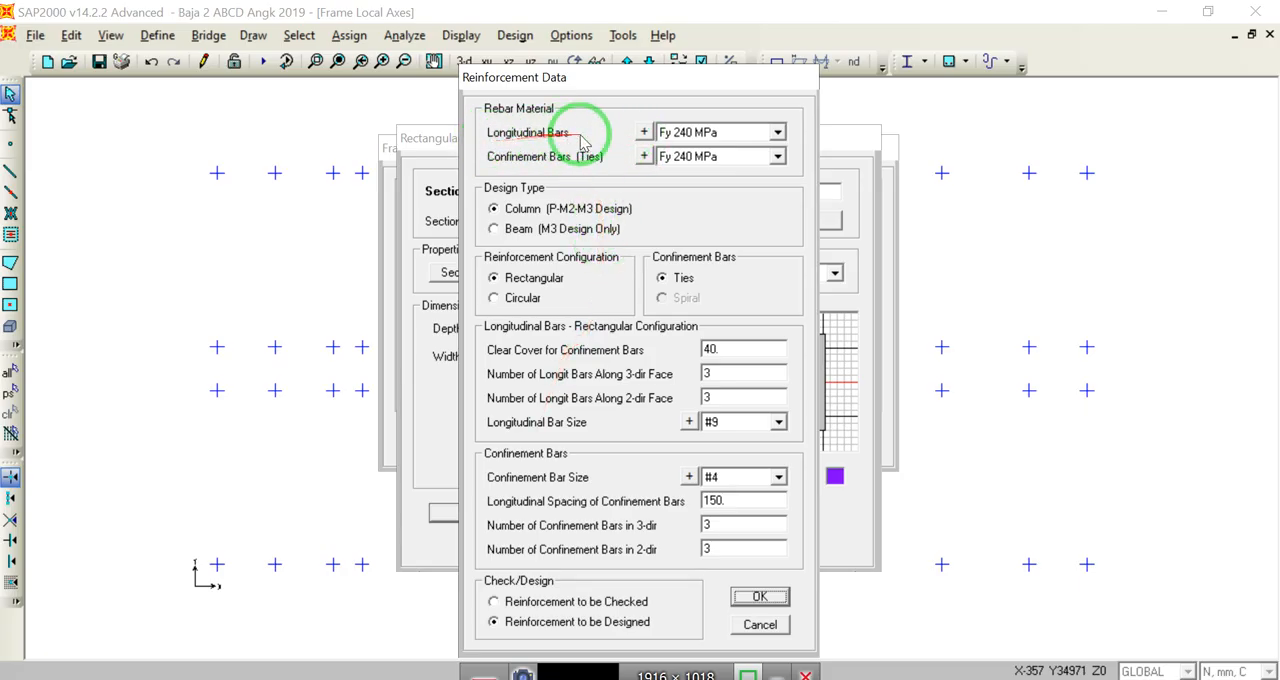
pyautogui.click(777, 133)
pyautogui.click(745, 163)
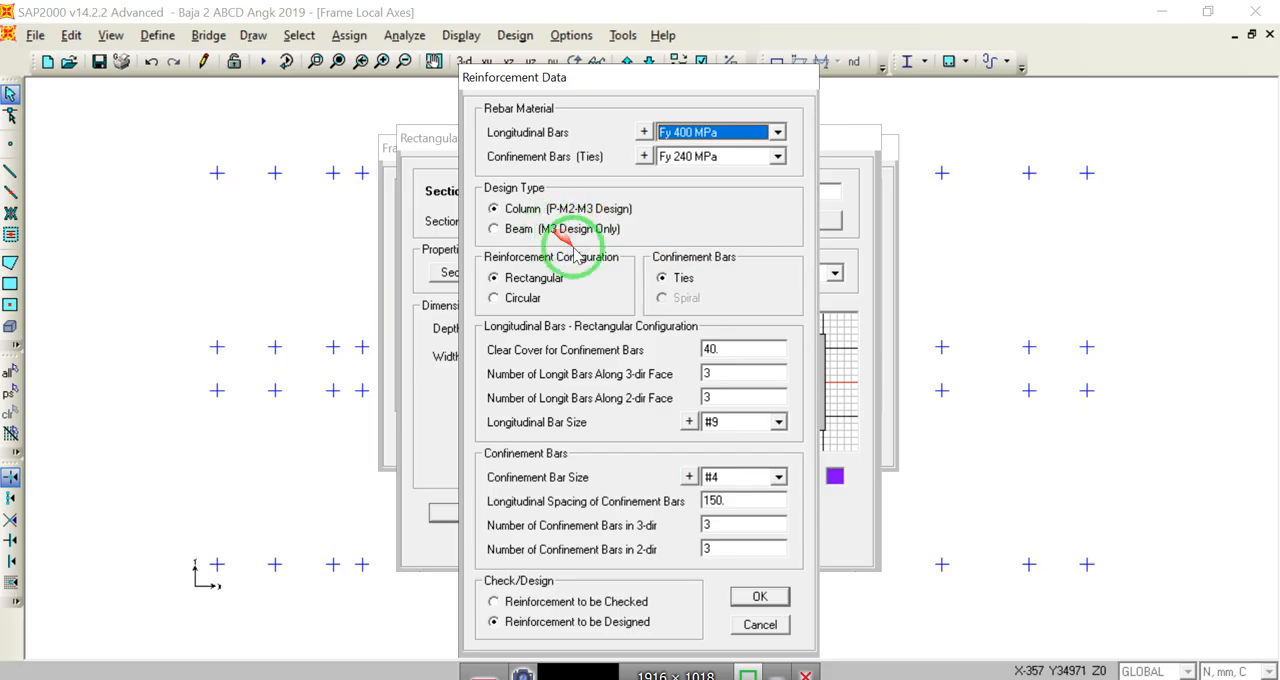
pyautogui.click(494, 229)
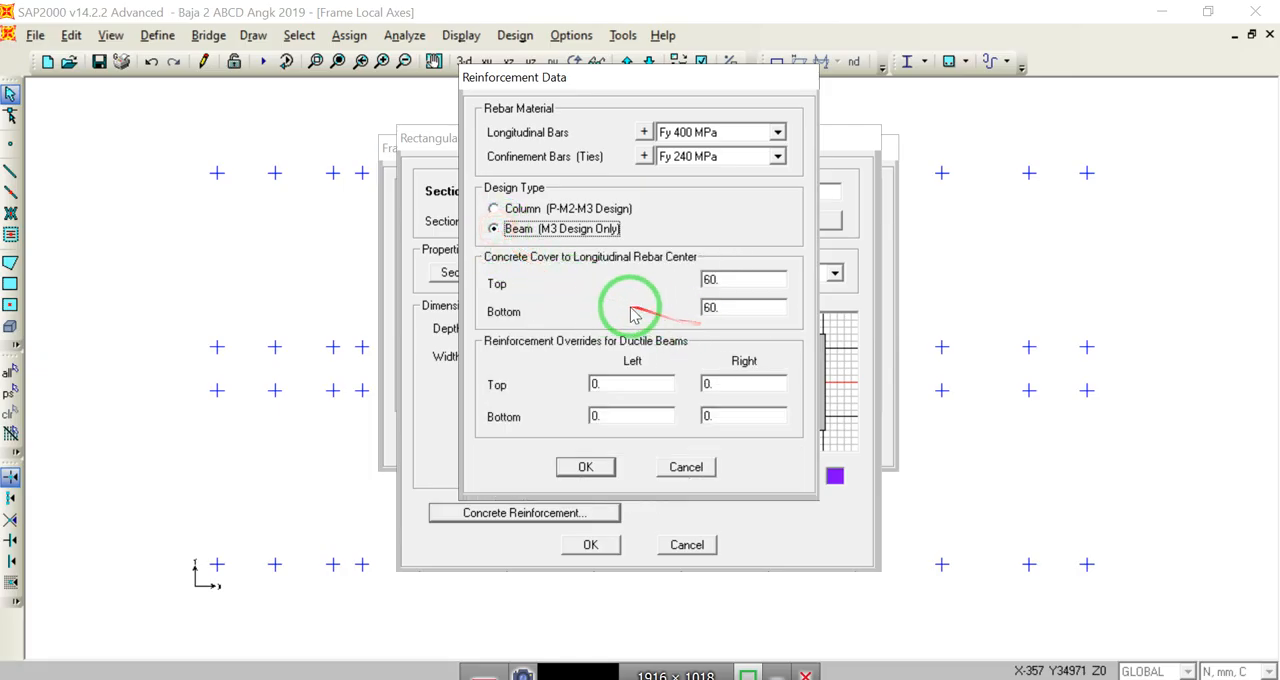
pyautogui.click(565, 210)
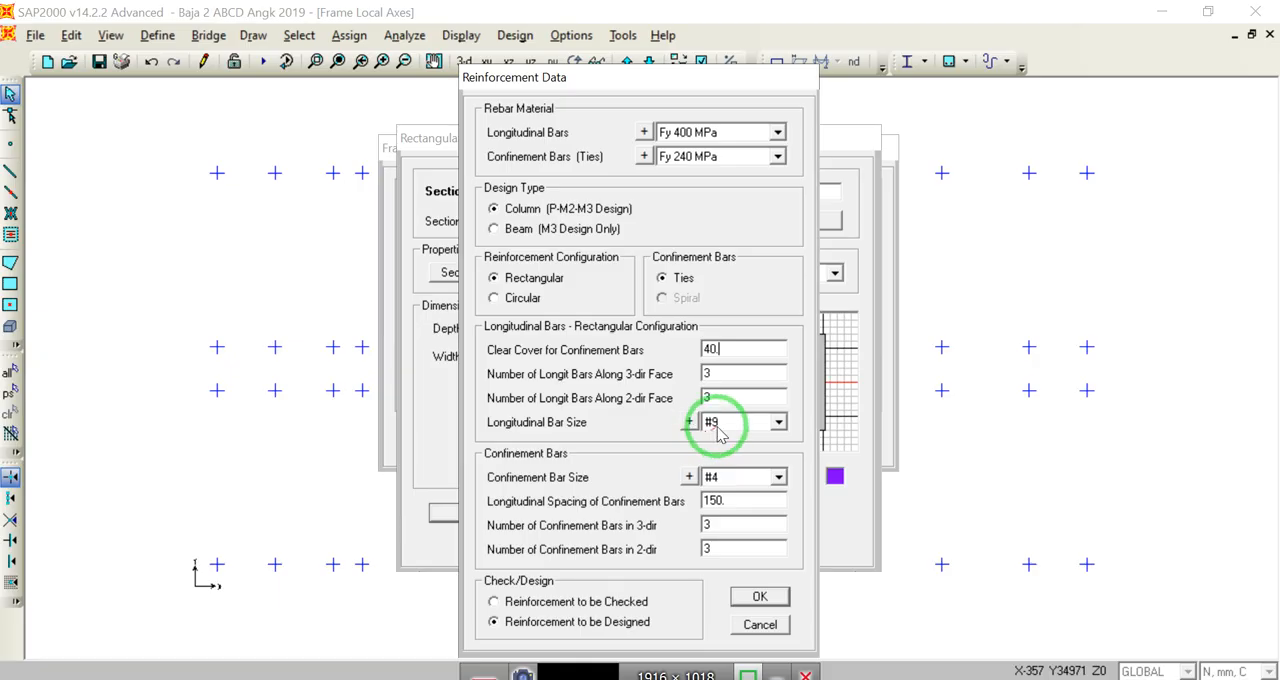
# Step: Set the longitudinal bar size to 16d
pyautogui.click(778, 422)
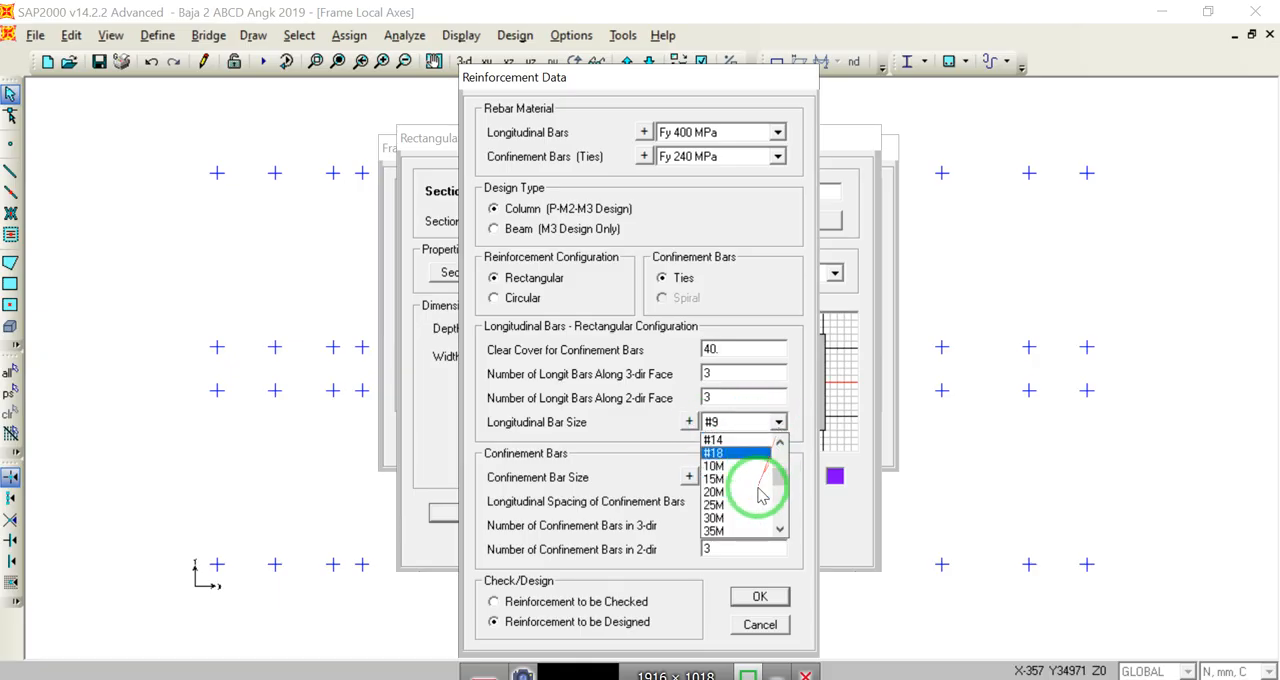
pyautogui.scroll(-2, 750, 484)
pyautogui.scroll(1, 757, 498)
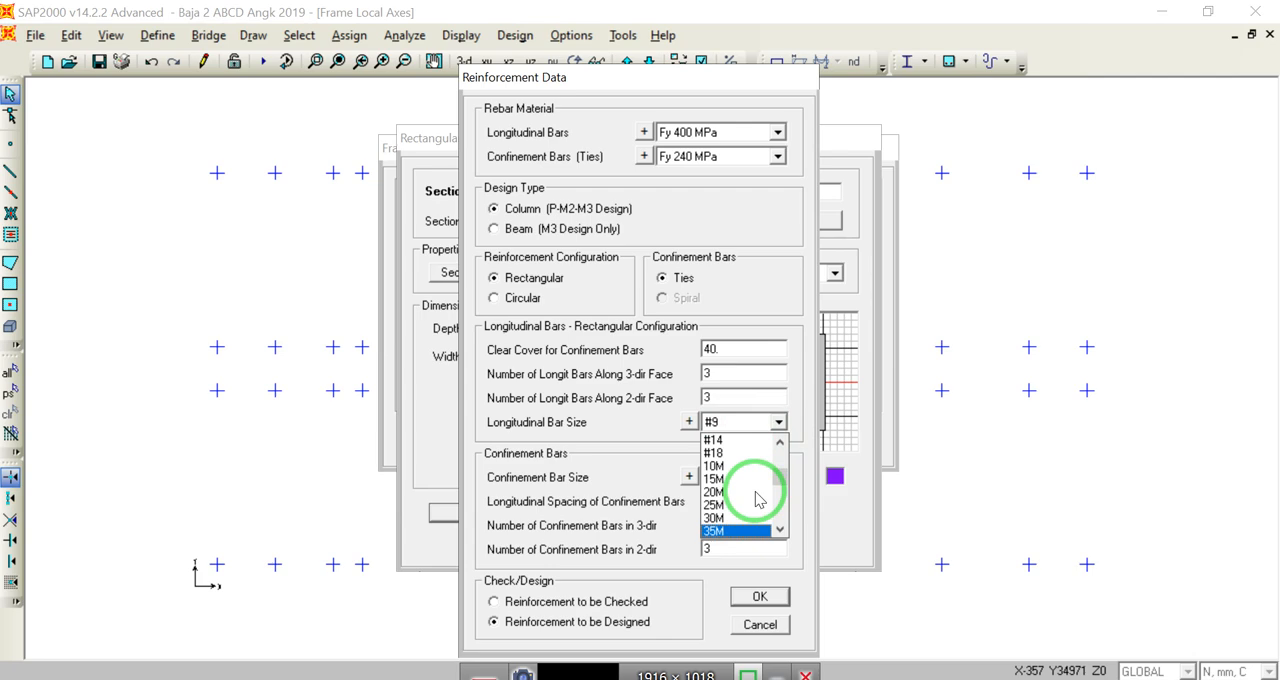
pyautogui.scroll(-4, 757, 500)
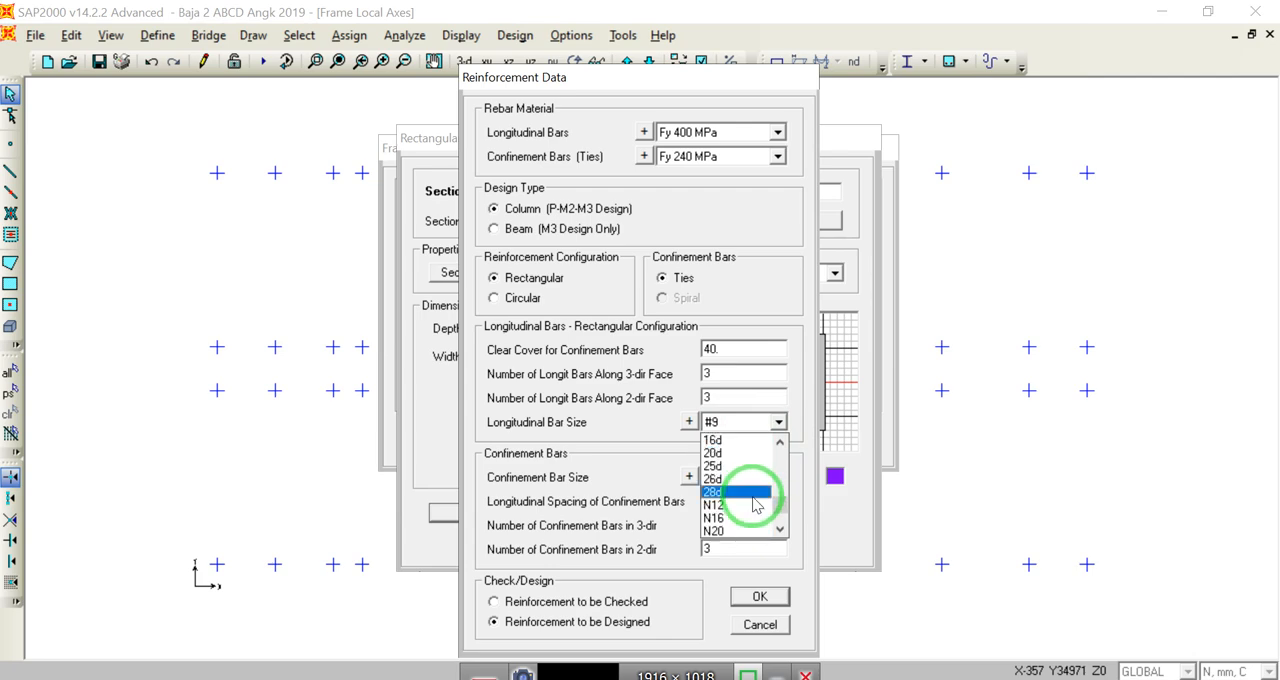
pyautogui.click(727, 441)
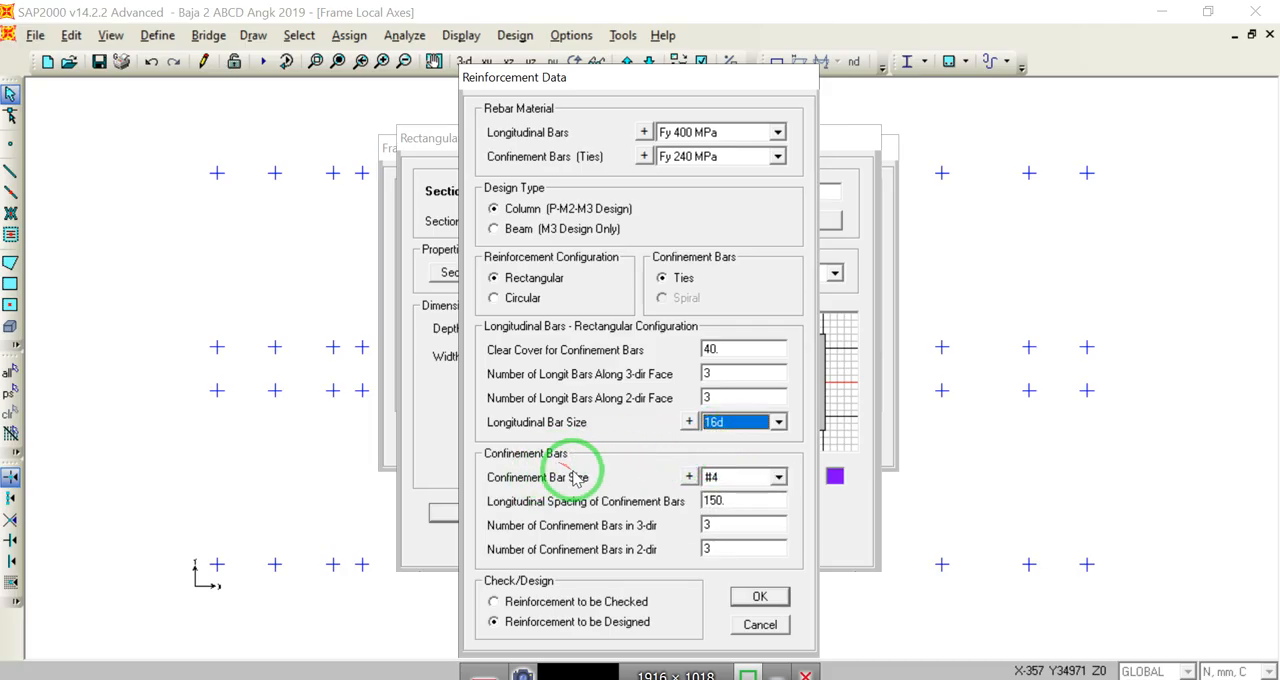
pyautogui.click(727, 373)
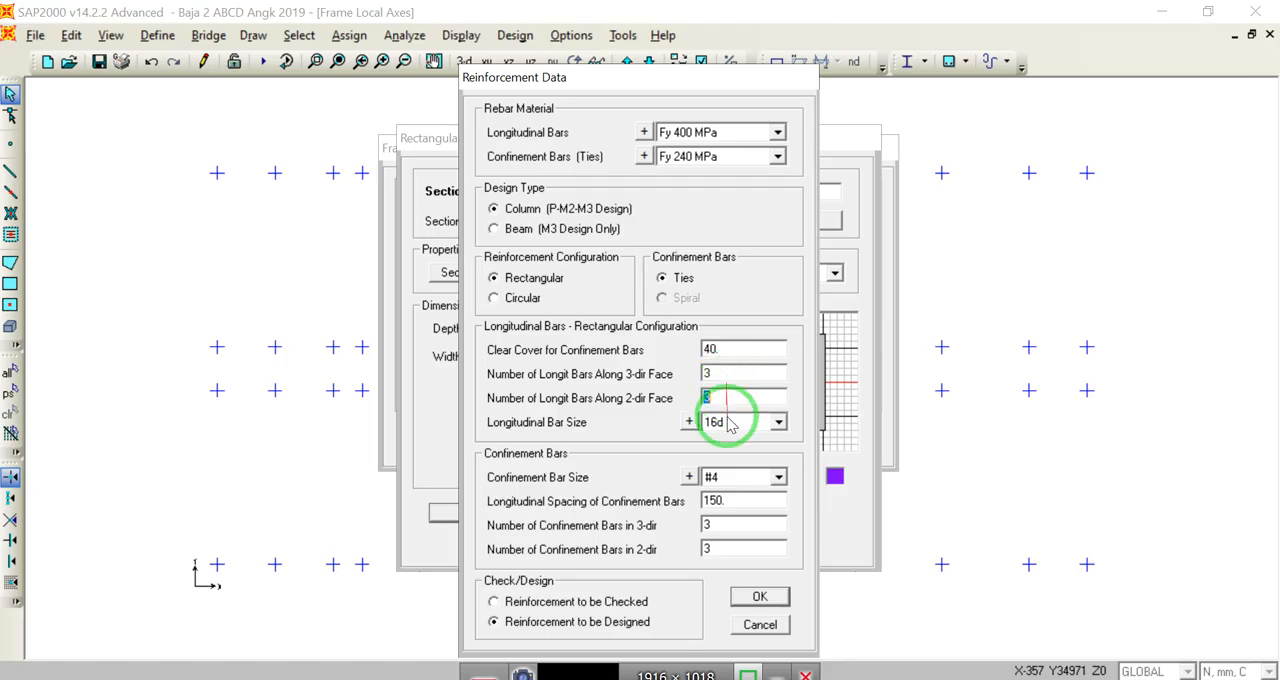
# Step: Set the confinement bar size to 10d, with 2 confinement bars in both the 3-direction and the 2-direction
pyautogui.click(778, 478)
pyautogui.click(779, 545)
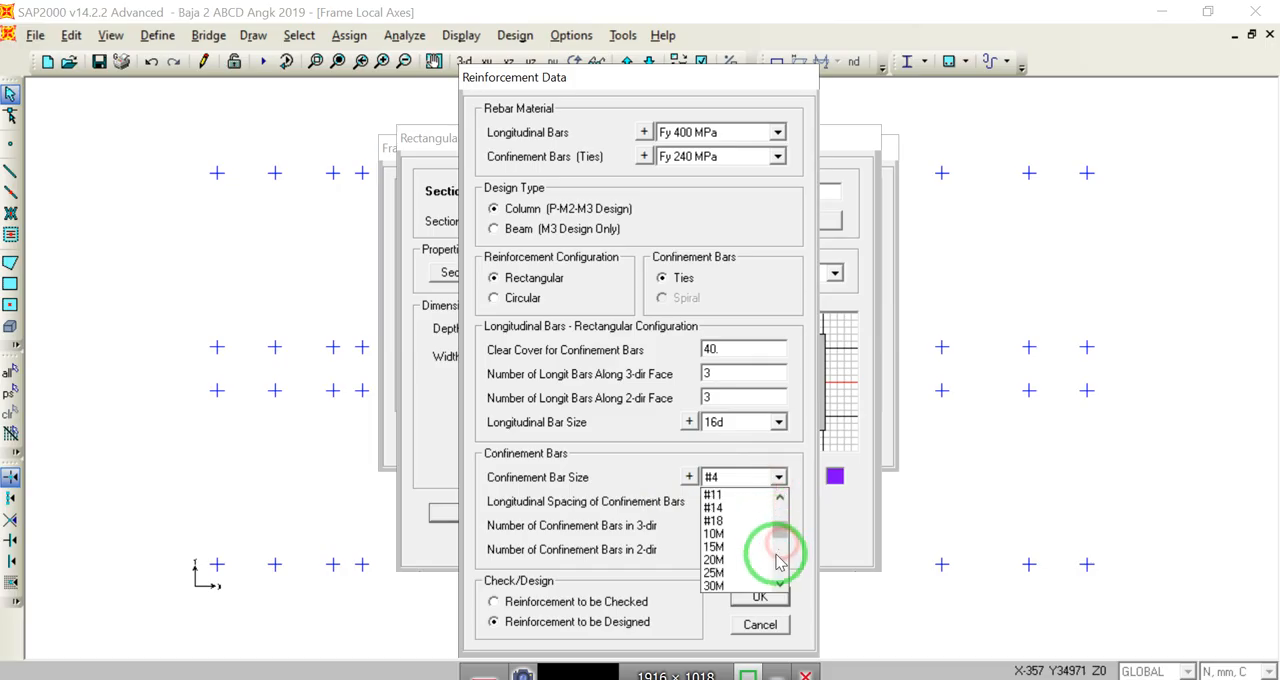
pyautogui.click(777, 561)
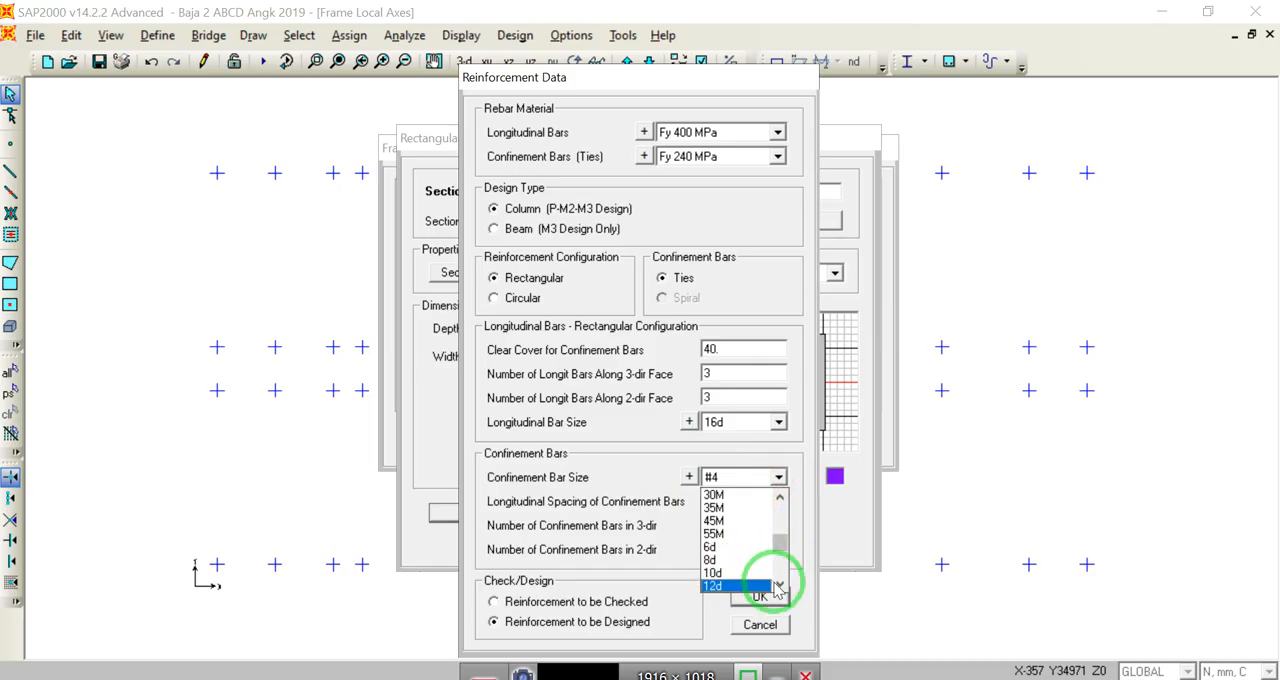
pyautogui.click(776, 583)
pyautogui.click(735, 562)
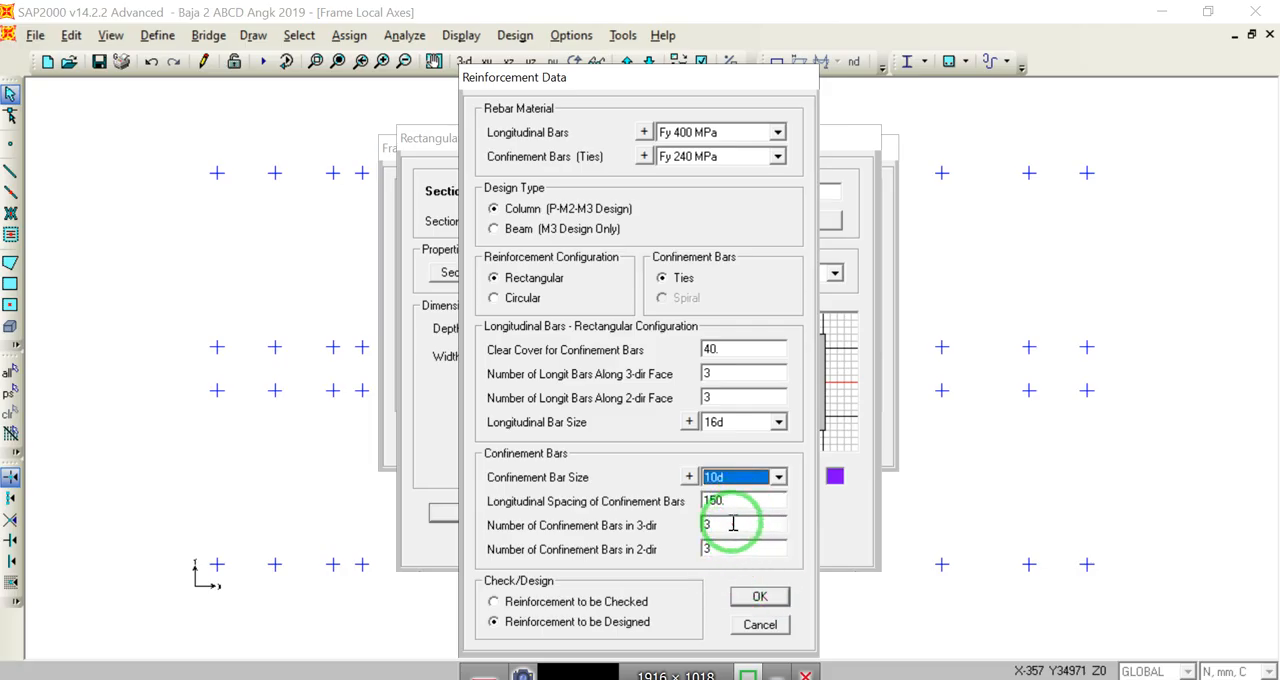
pyautogui.write('2')
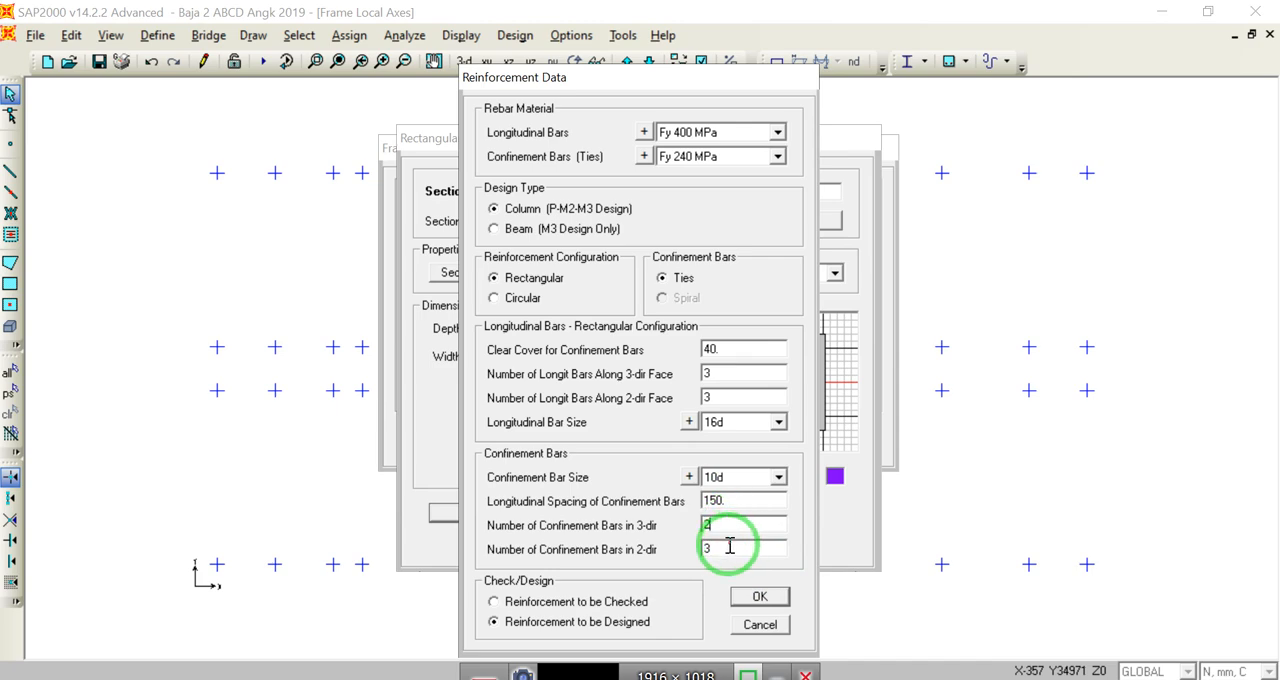
pyautogui.doubleClick(738, 522)
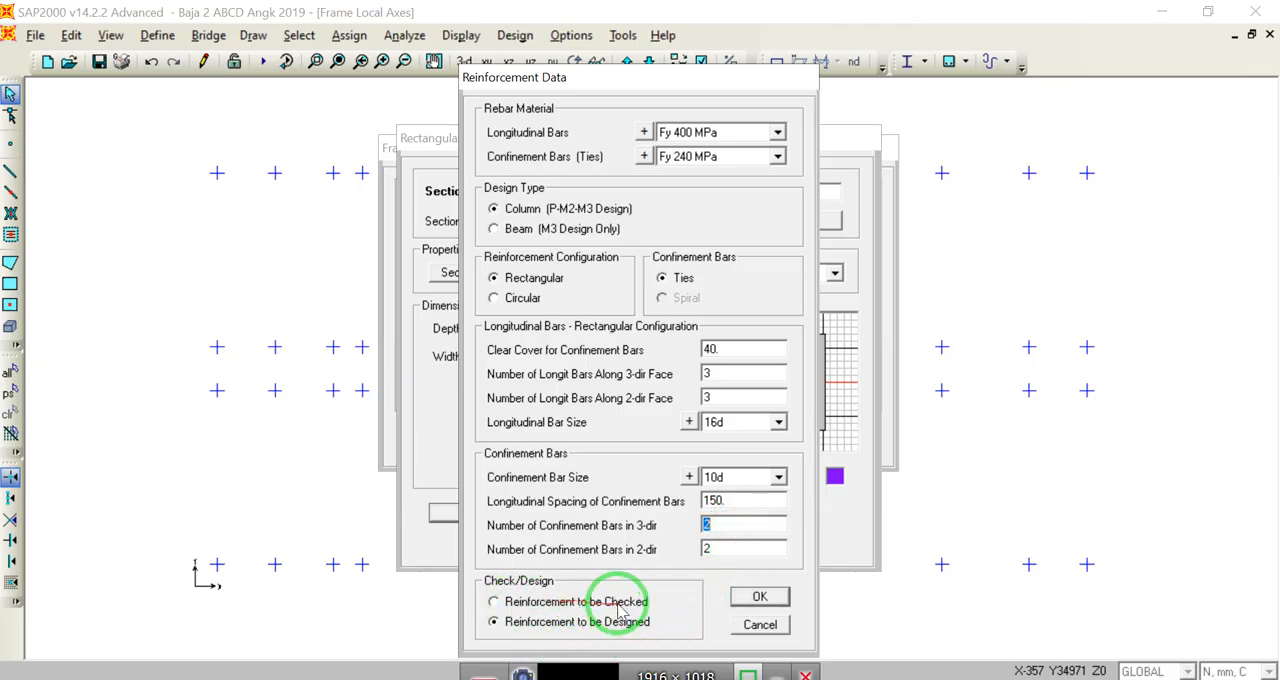
# Step: Mark the reinforcement as to be checked, and accept the Sloof 300/400 section definition
pyautogui.click(495, 601)
pyautogui.moveTo(545, 606); pyautogui.dragTo(608, 618)
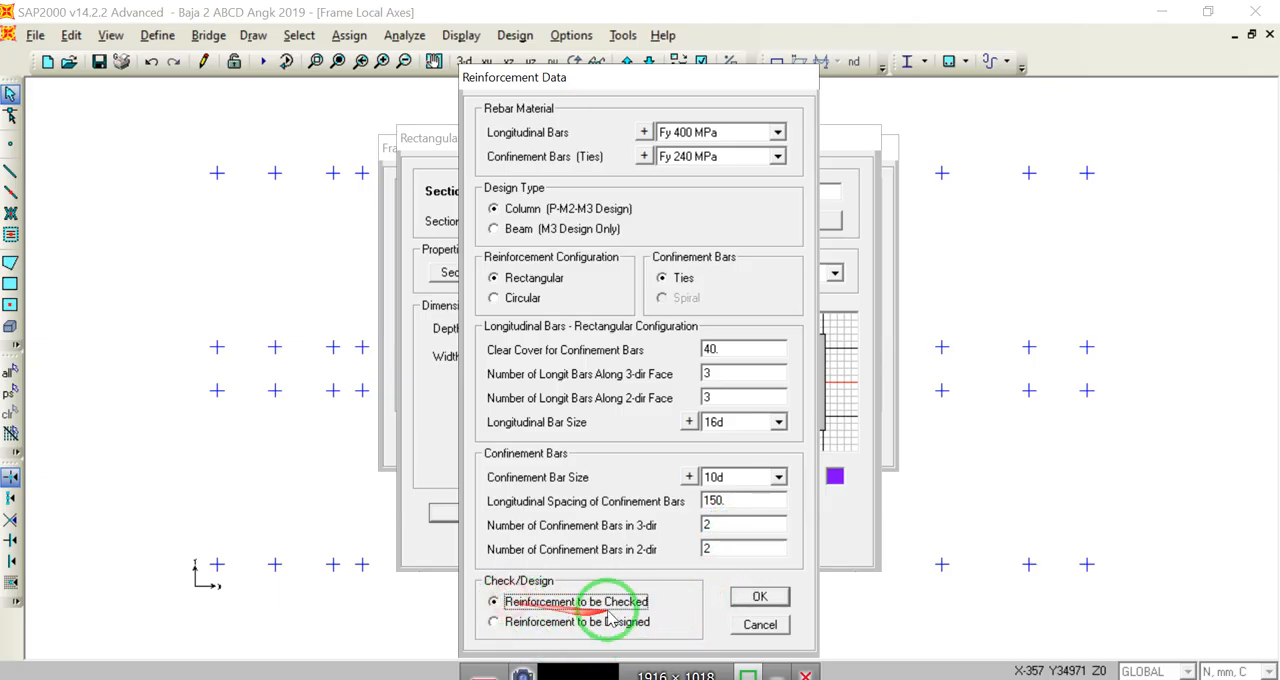
pyautogui.click(757, 598)
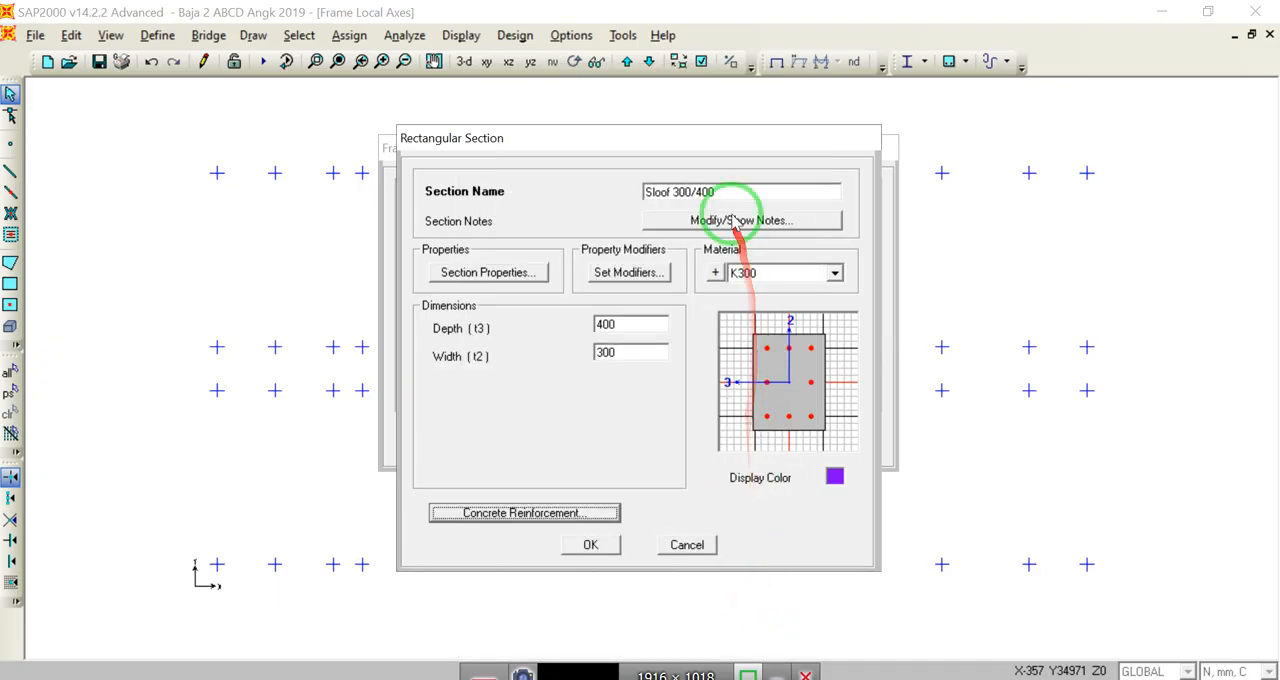
pyautogui.click(605, 546)
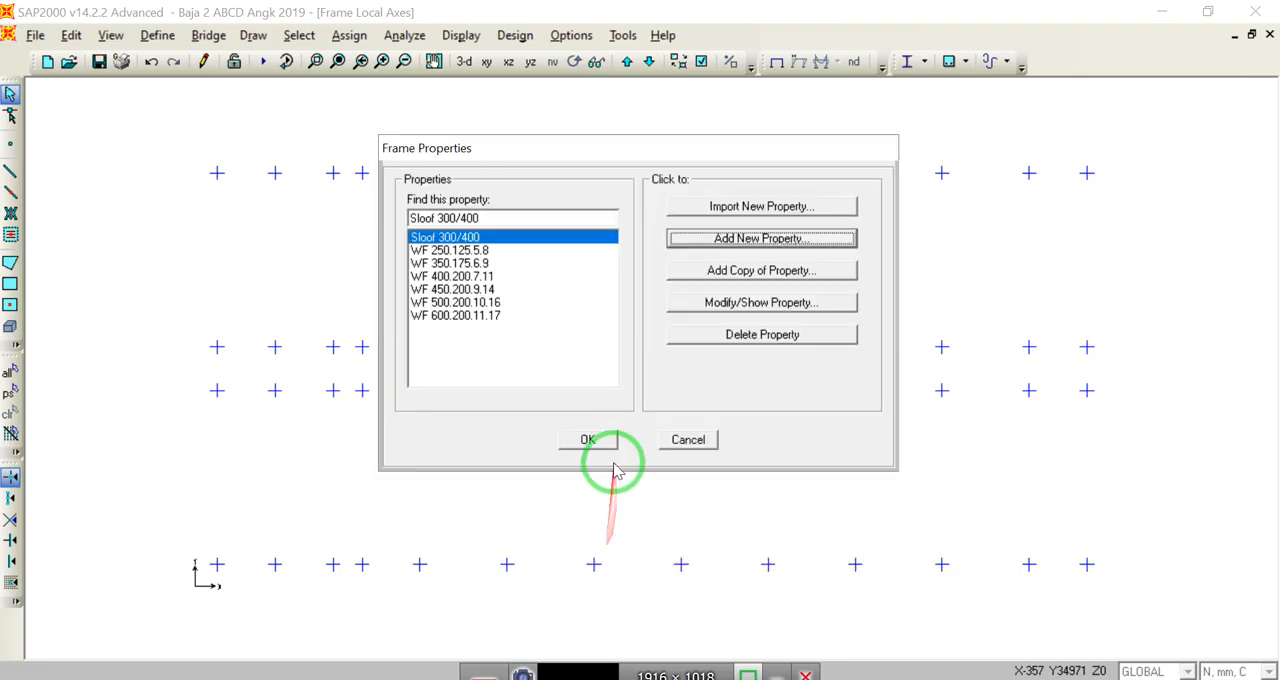
pyautogui.click(587, 434)
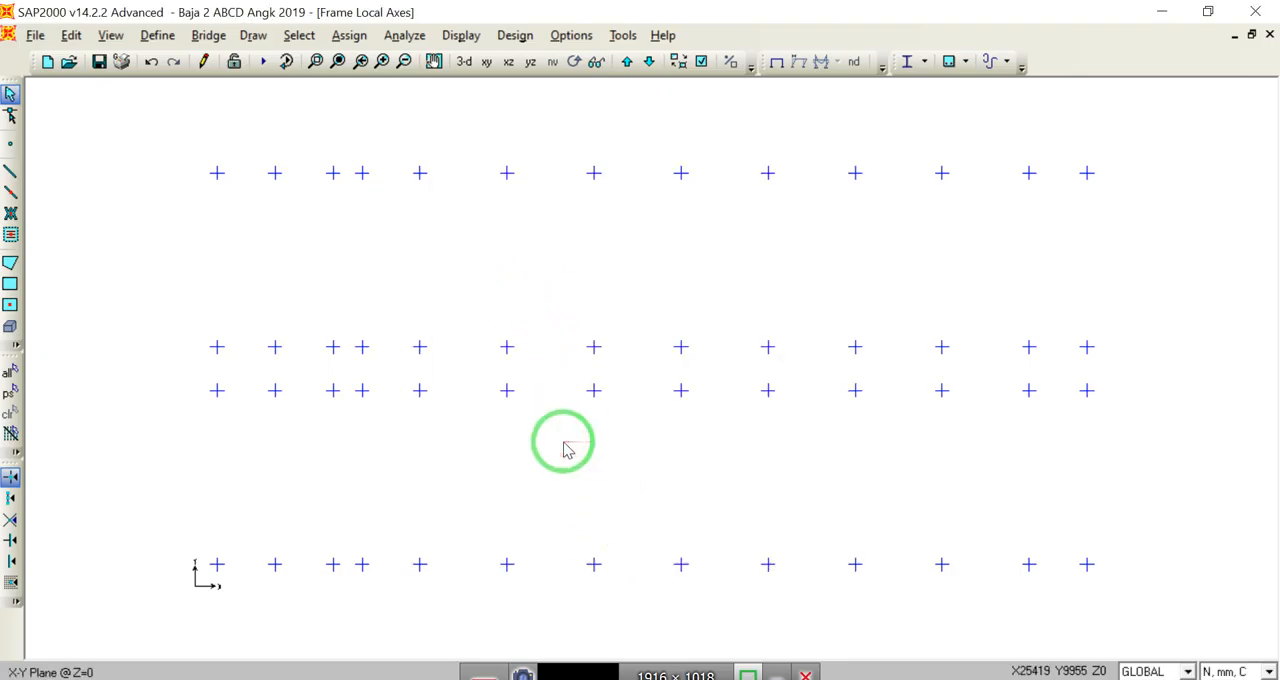
# Step: Draw four continuous Sloof 300/400 straight frames, each 60000 mm long in the X direction, along the grid rows at Z=0
pyautogui.click(10, 172)
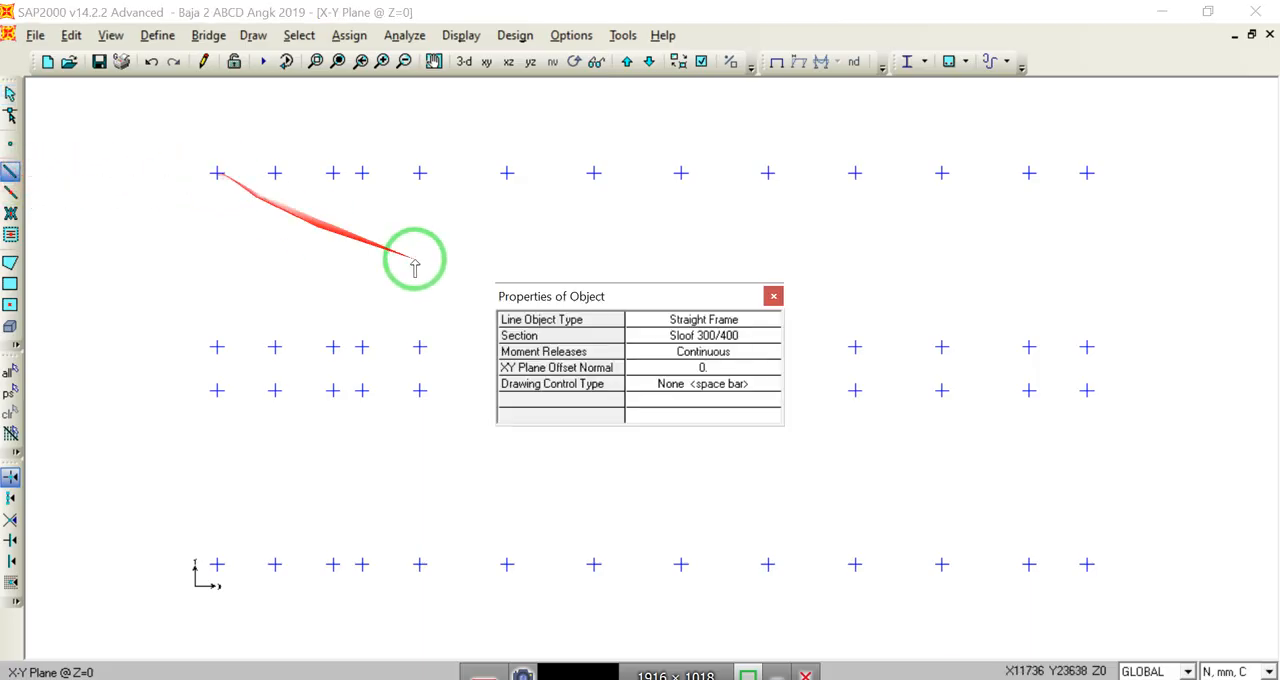
pyautogui.moveTo(592, 300); pyautogui.dragTo(540, 214)
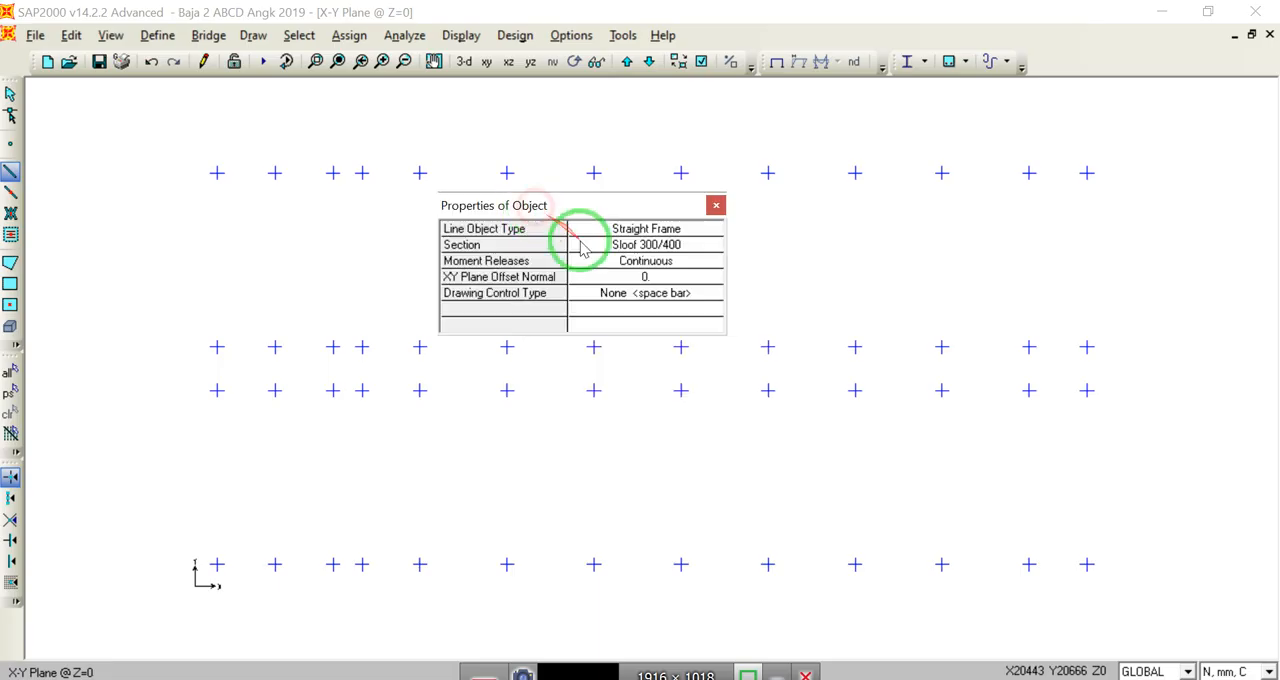
pyautogui.click(220, 171)
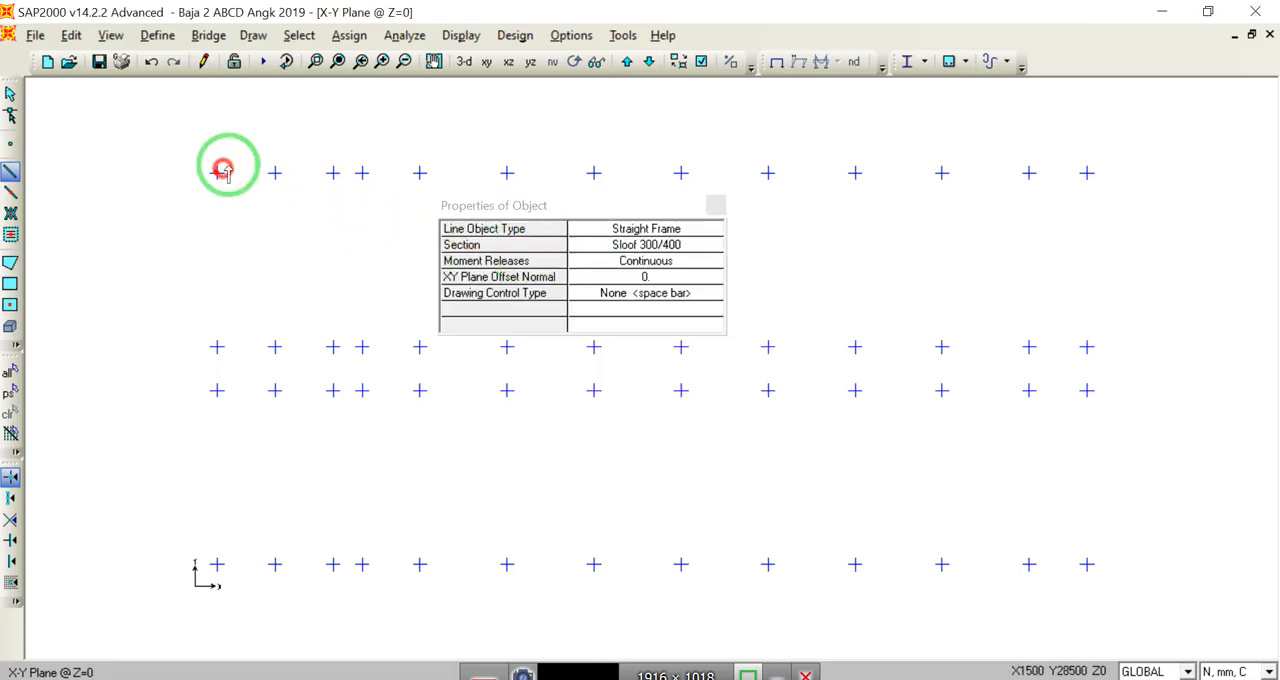
pyautogui.click(1087, 172)
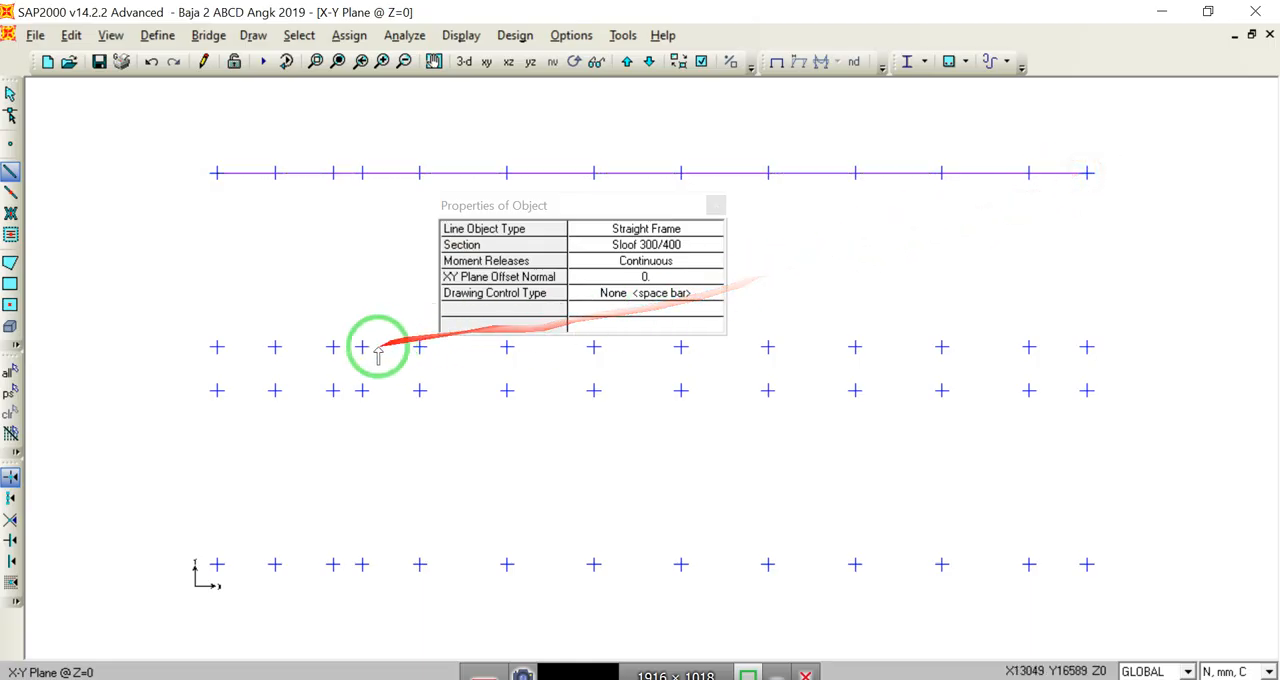
pyautogui.click(217, 347)
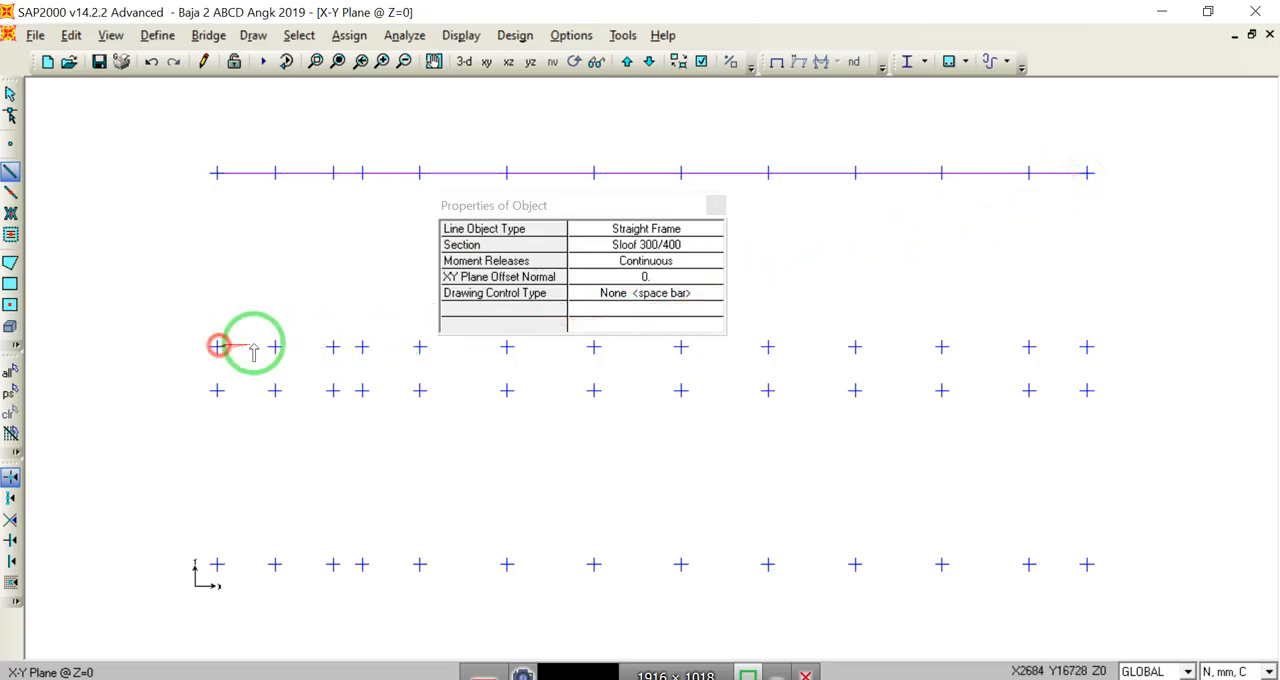
pyautogui.click(1087, 347)
pyautogui.click(217, 391)
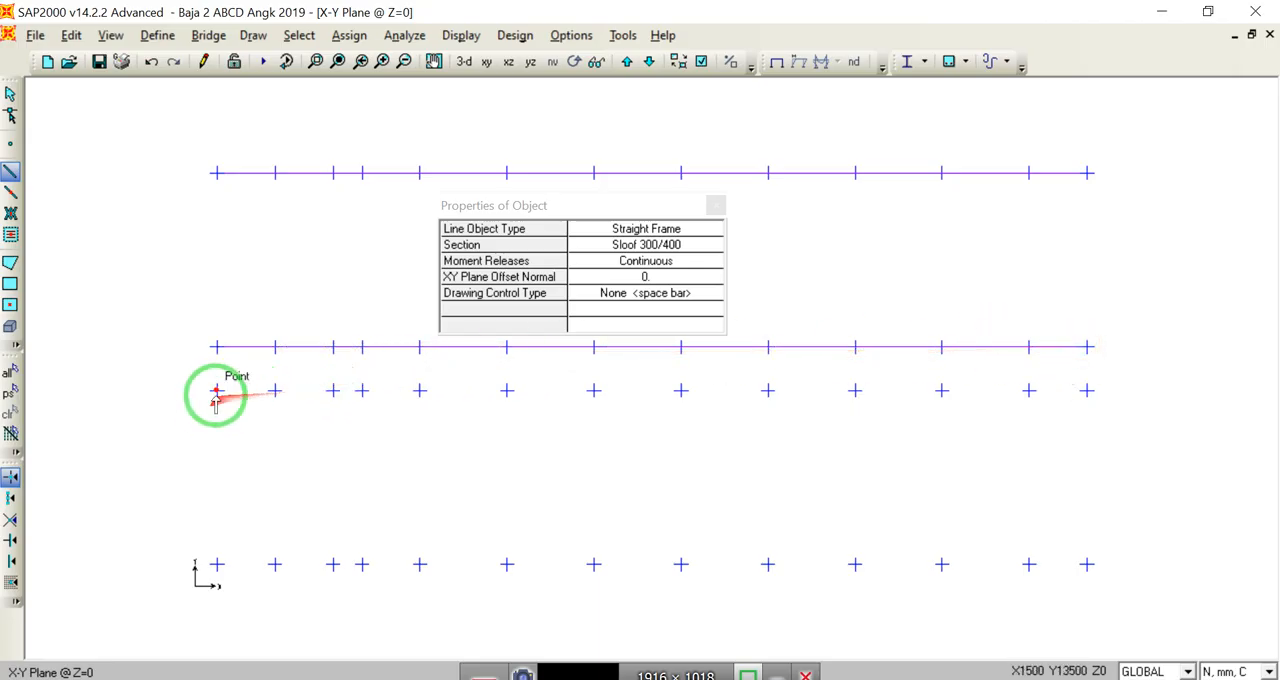
pyautogui.click(1079, 394)
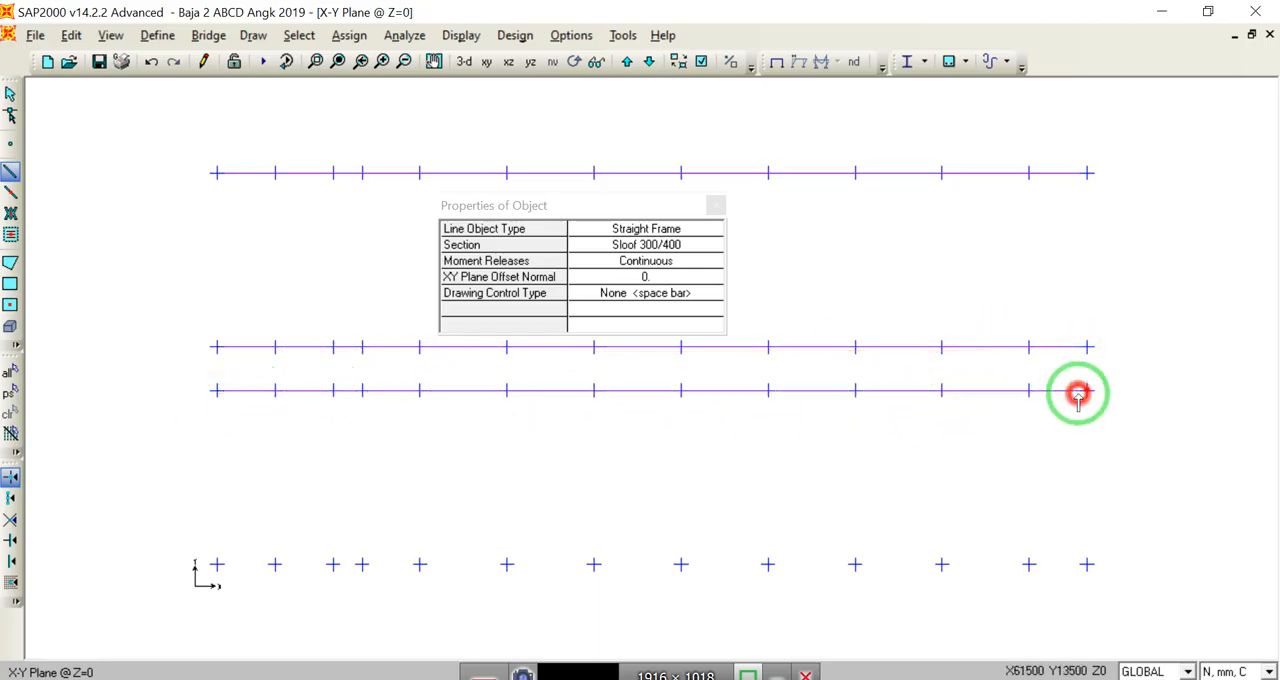
pyautogui.click(218, 562)
pyautogui.click(1088, 565)
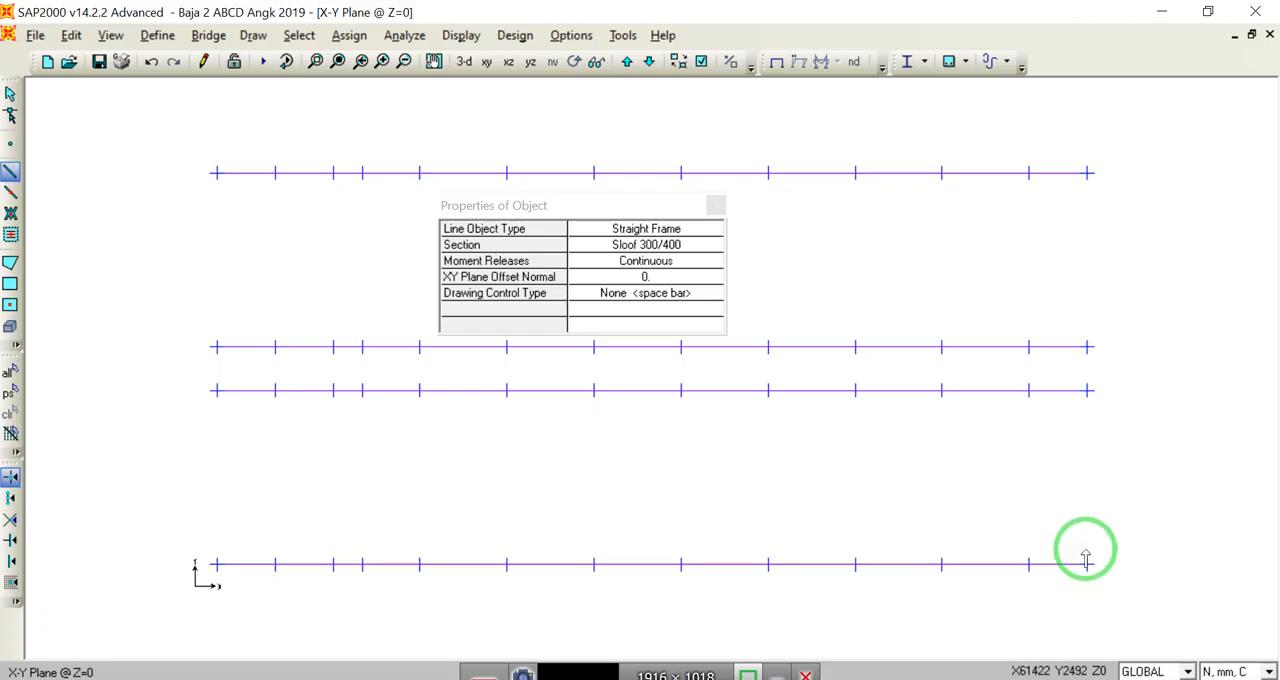
# Step: Draw 27000 mm long Sloof 300/400 tie beams in the Y direction on the five grid lines from X=61500 to X=39500
pyautogui.click(1090, 195)
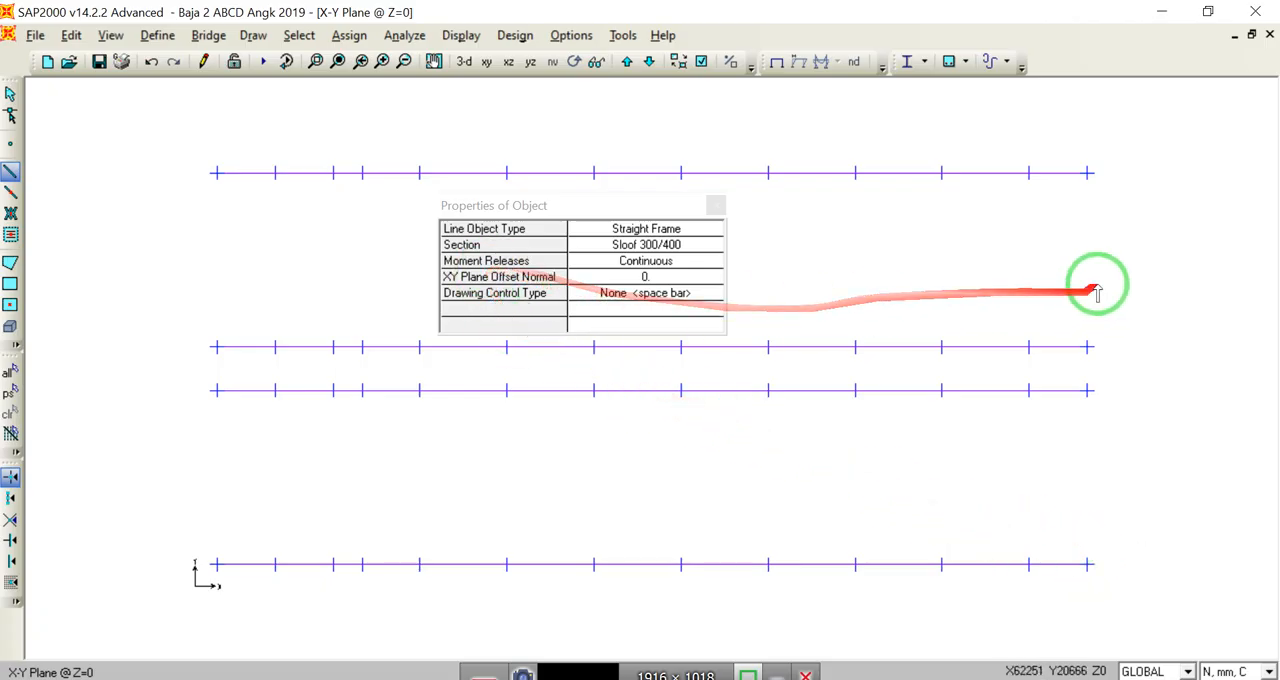
pyautogui.click(1087, 174)
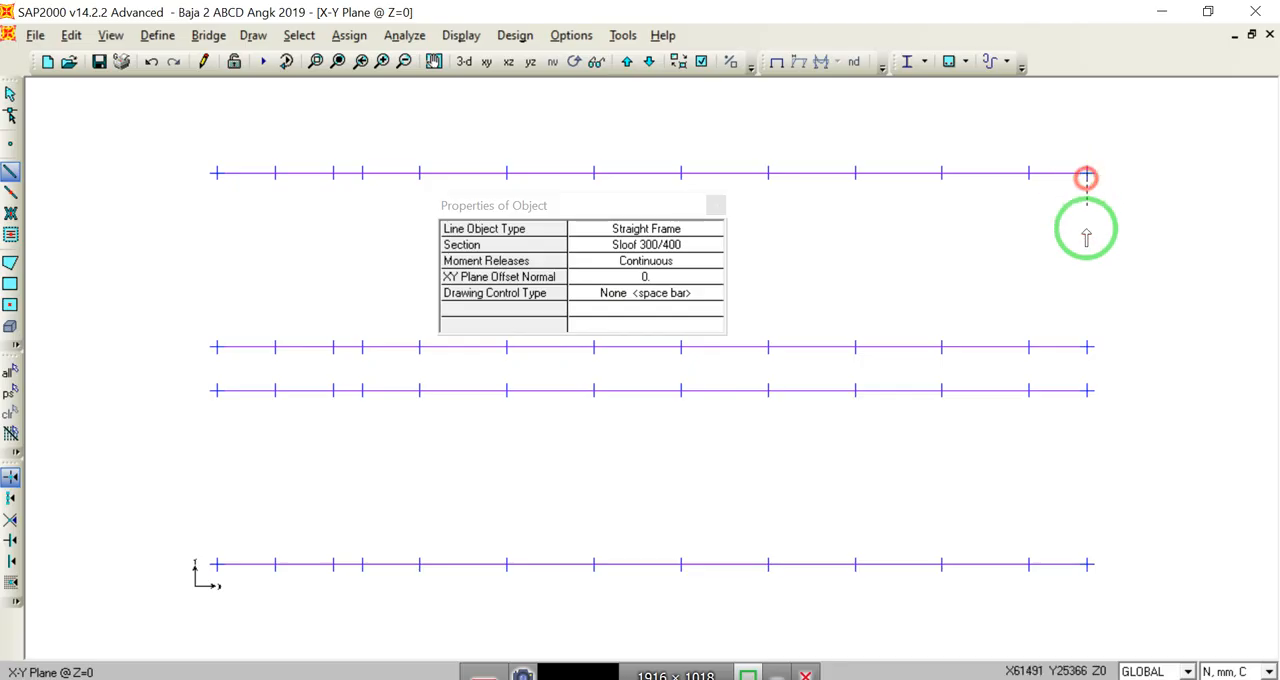
pyautogui.click(1087, 564)
pyautogui.click(1030, 177)
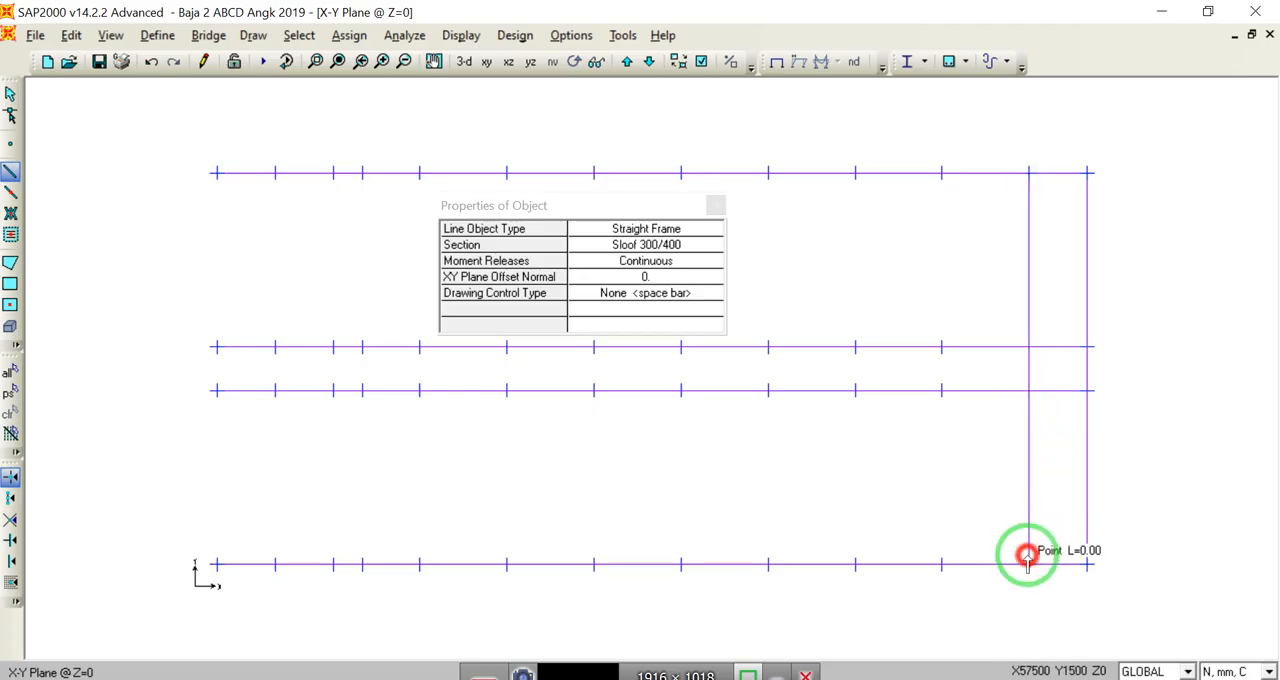
pyautogui.click(941, 173)
pyautogui.click(941, 564)
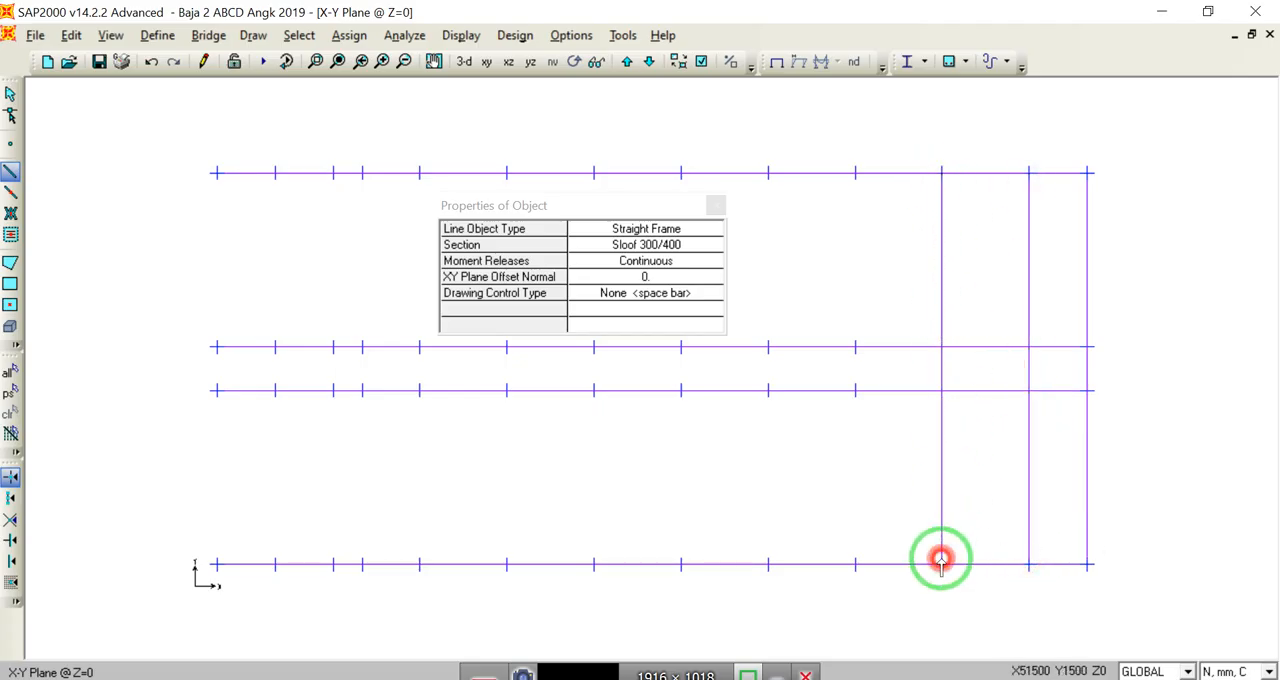
pyautogui.click(855, 173)
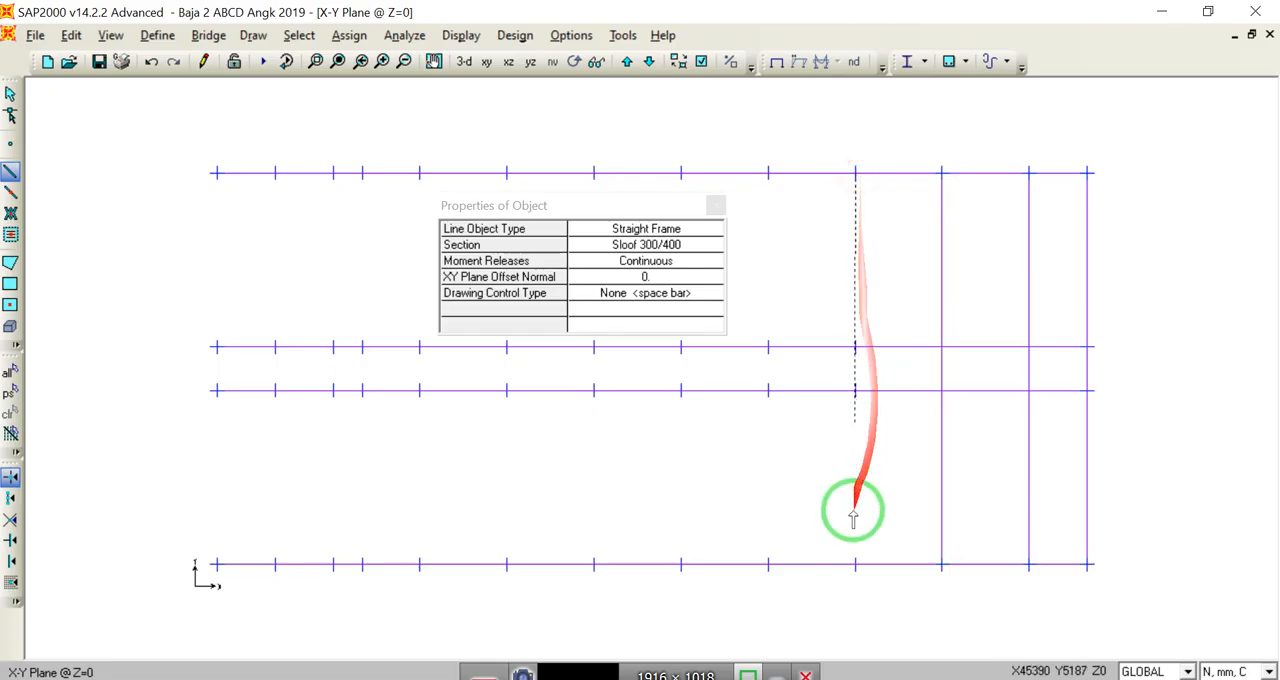
pyautogui.click(855, 564)
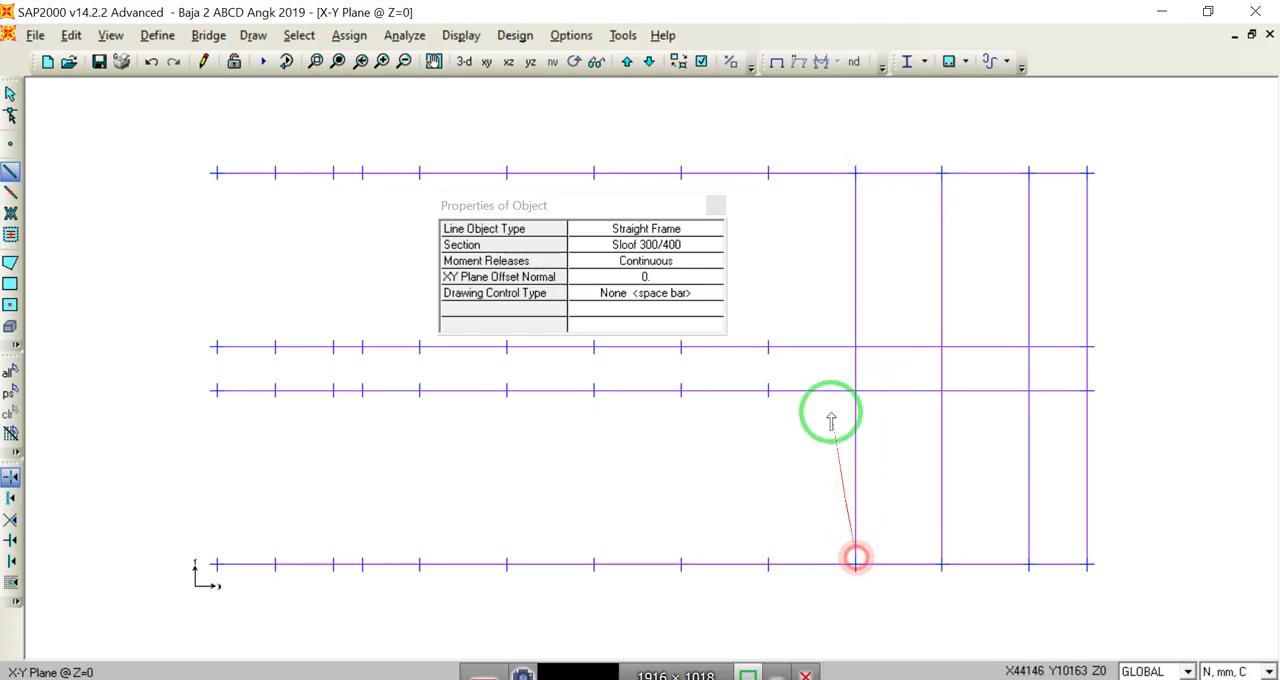
pyautogui.click(768, 173)
pyautogui.click(768, 564)
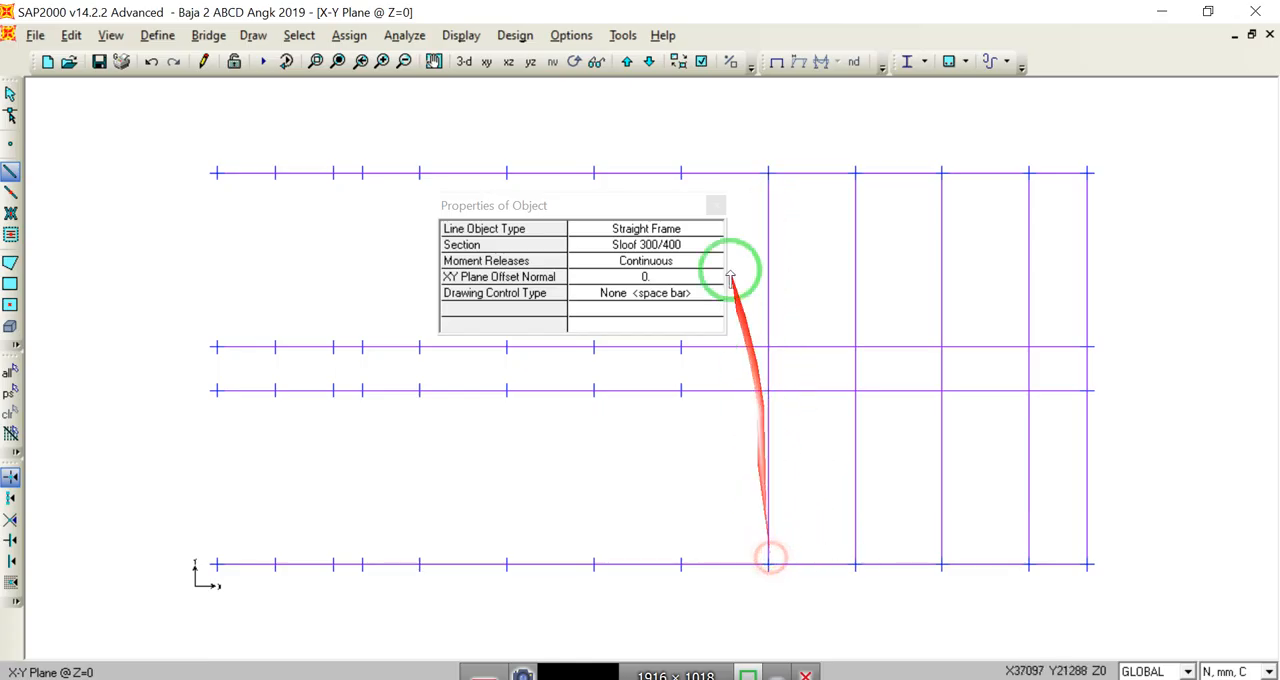
# Step: Draw 27000 mm Sloof 300/400 tie beams in the Y direction on the remaining eight grid lines, from X=33500 to X=1500
pyautogui.click(681, 173)
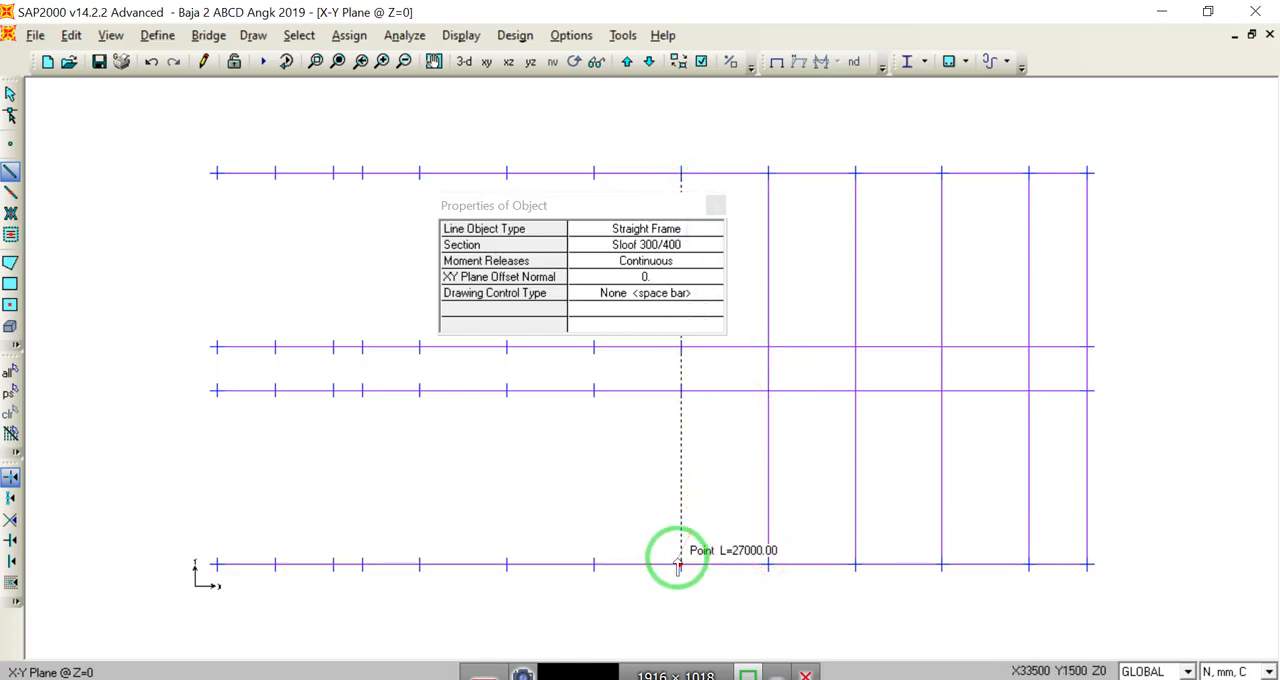
pyautogui.click(594, 173)
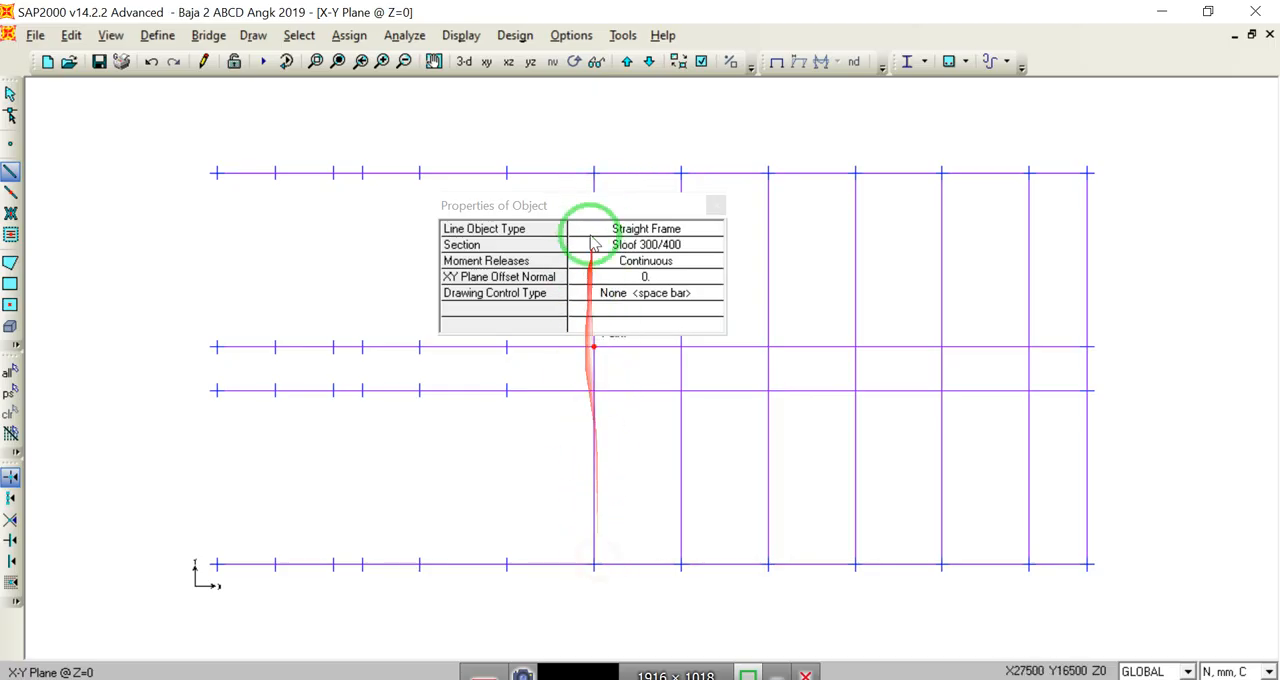
pyautogui.click(507, 173)
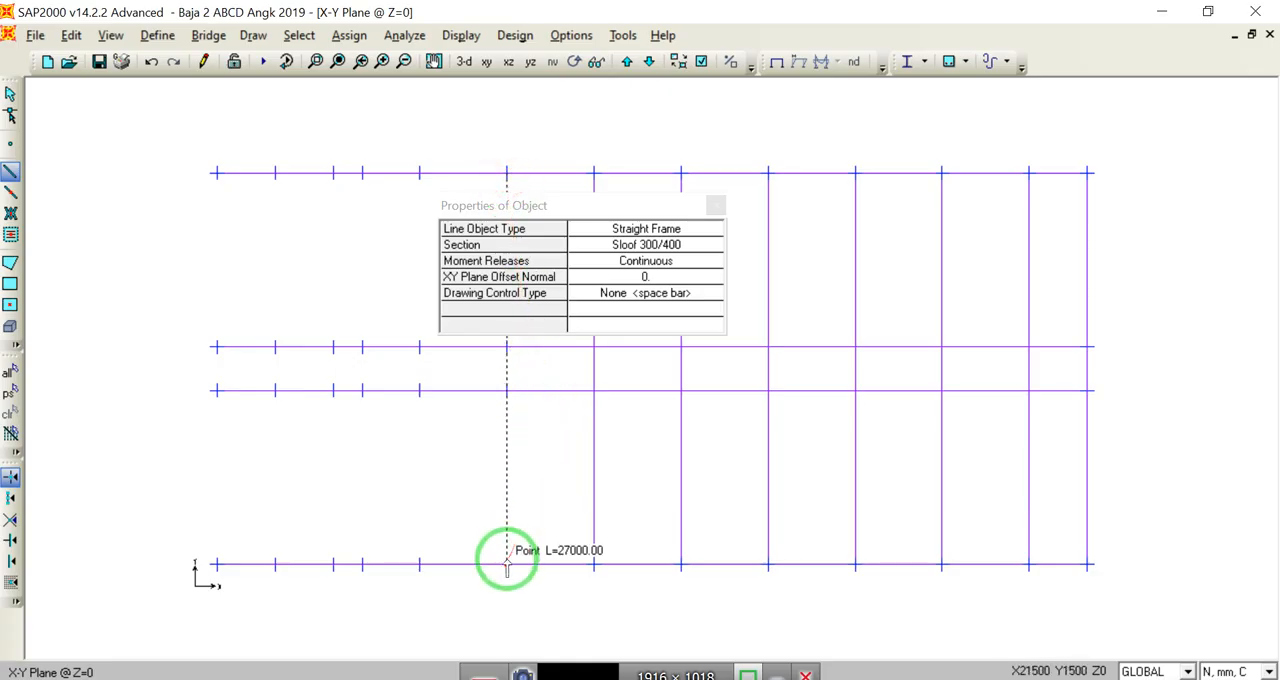
pyautogui.click(420, 173)
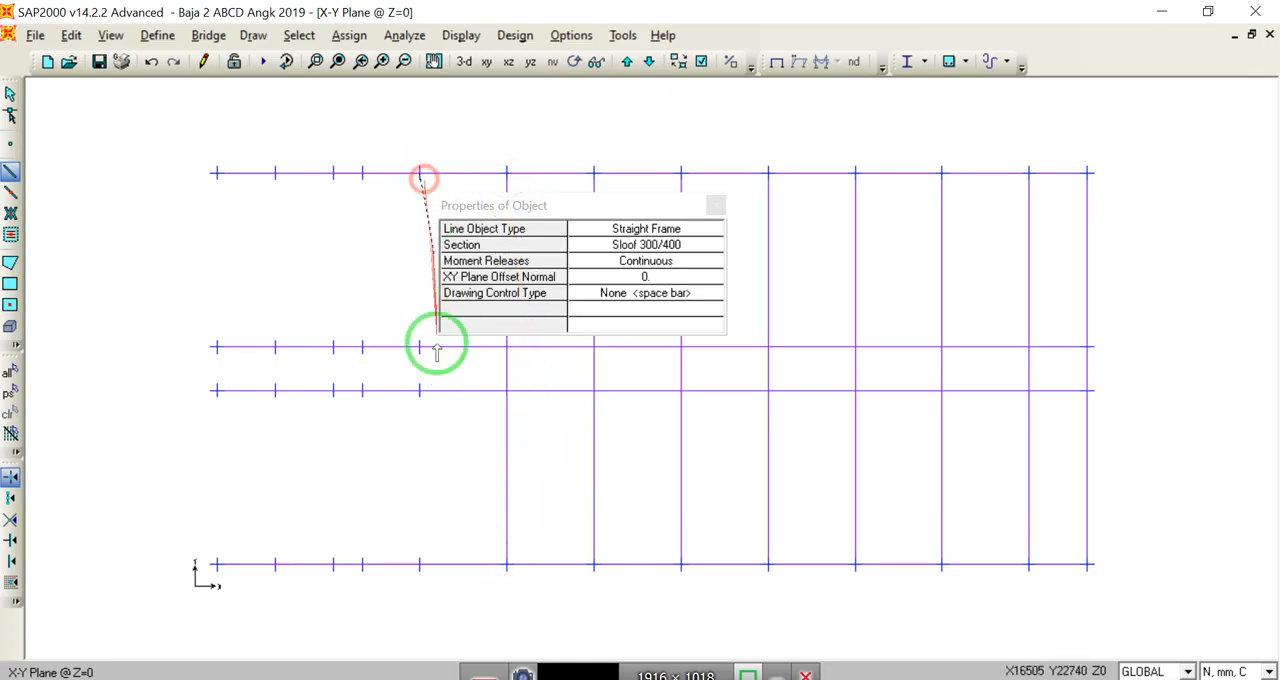
pyautogui.doubleClick(423, 560)
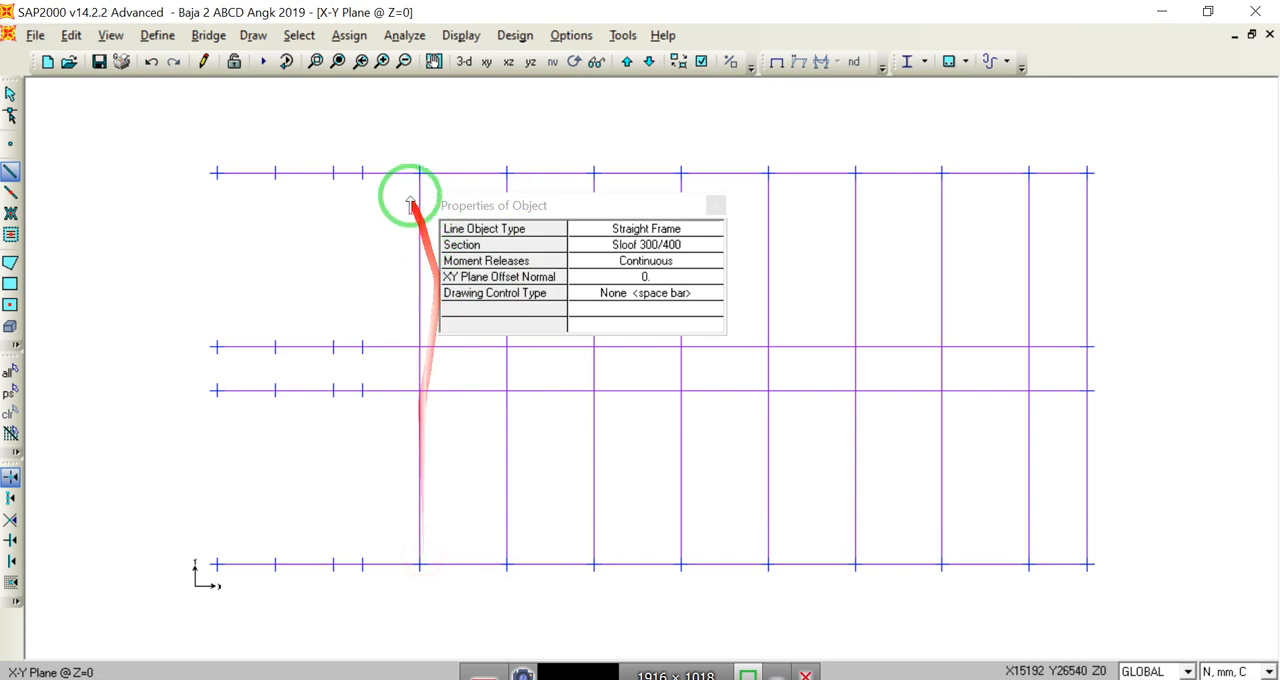
pyautogui.click(362, 173)
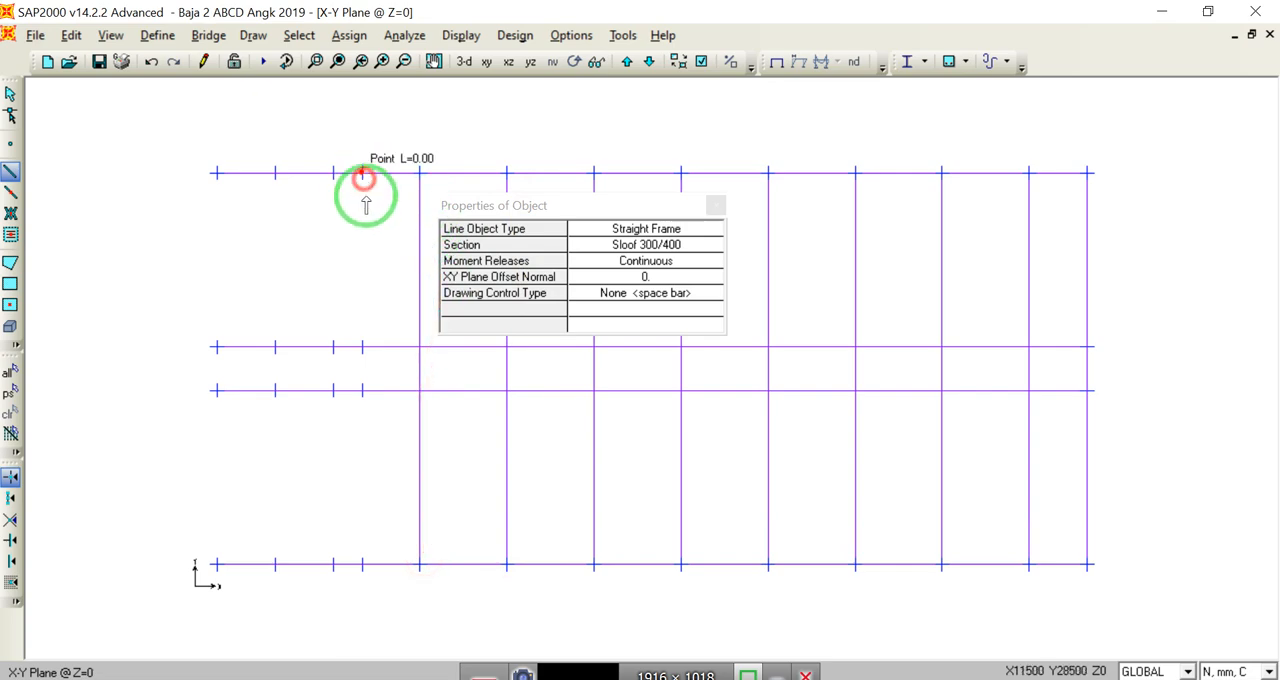
pyautogui.doubleClick(363, 565)
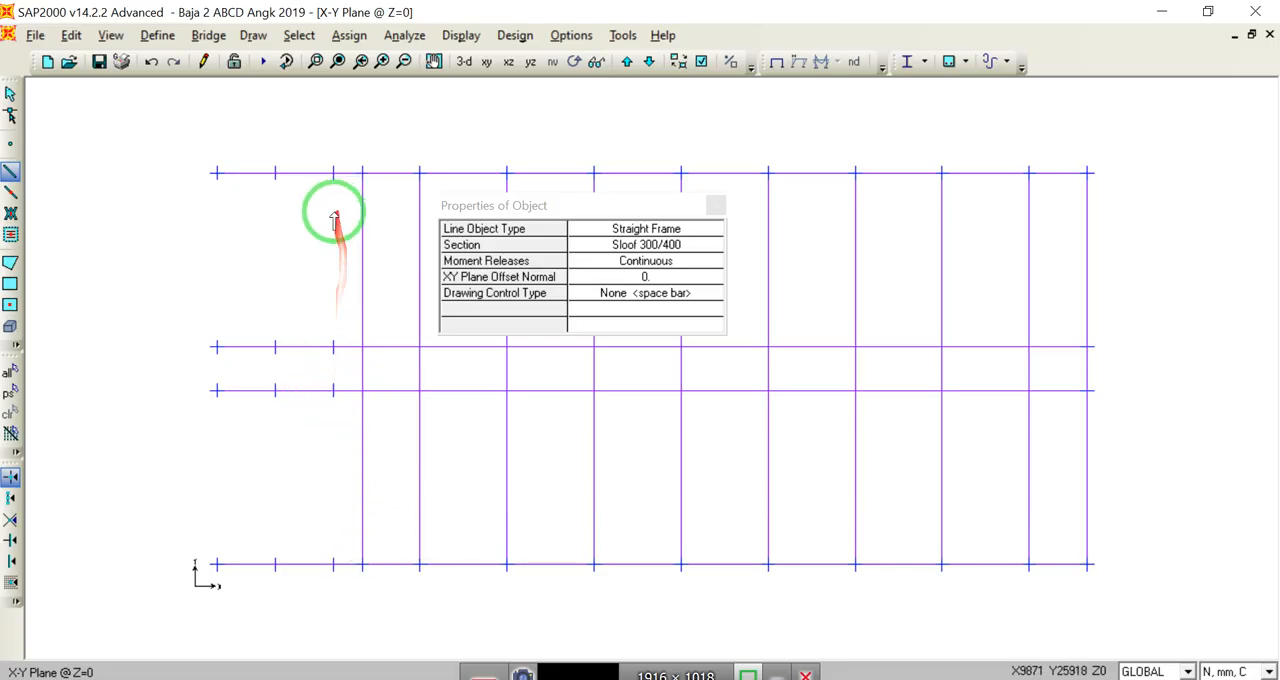
pyautogui.click(276, 173)
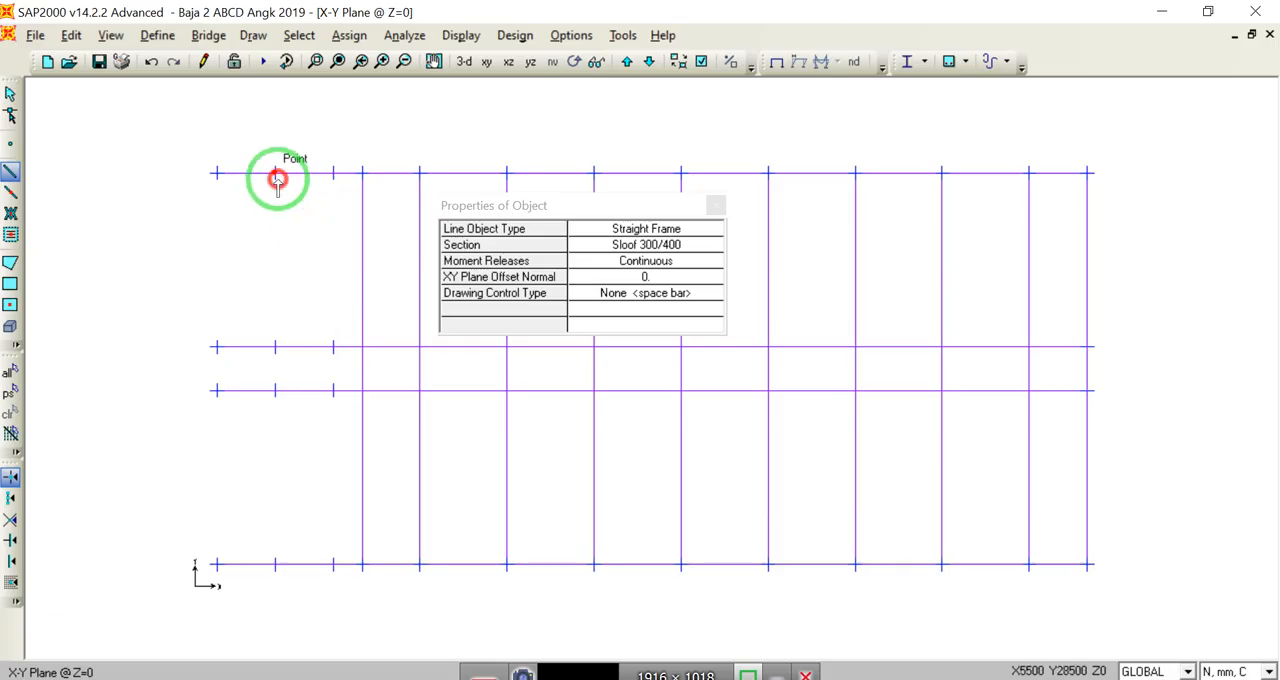
pyautogui.doubleClick(276, 564)
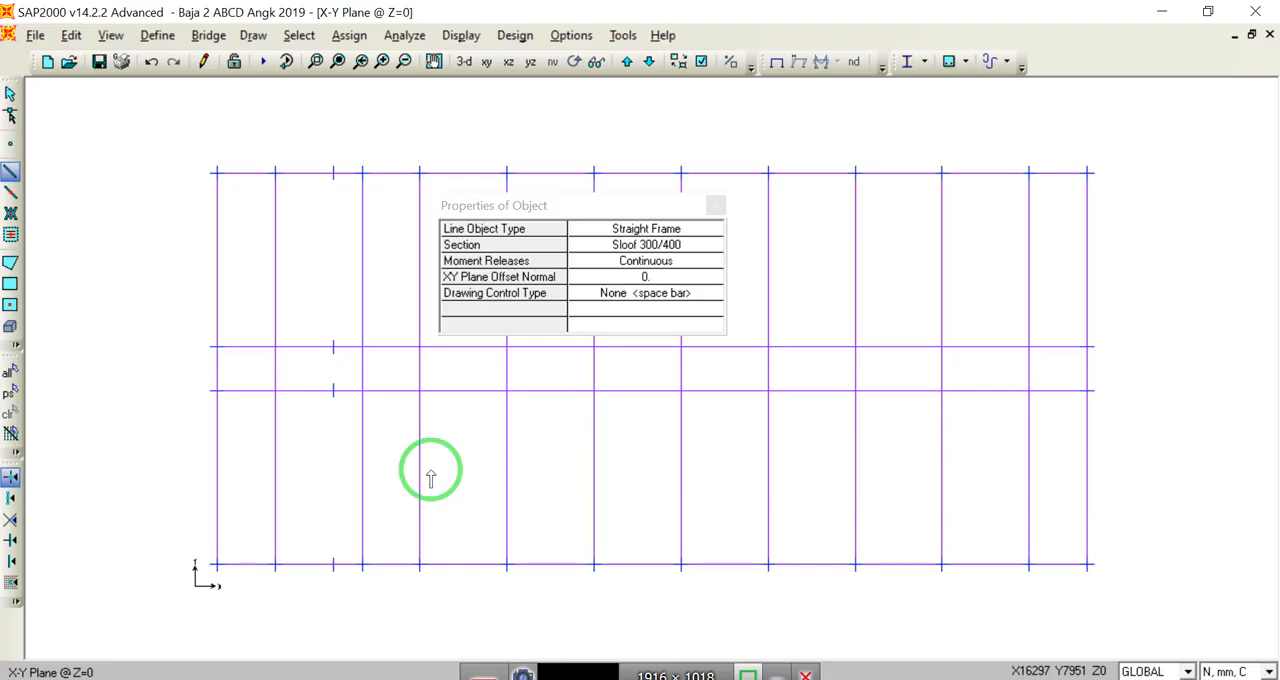
pyautogui.click(334, 174)
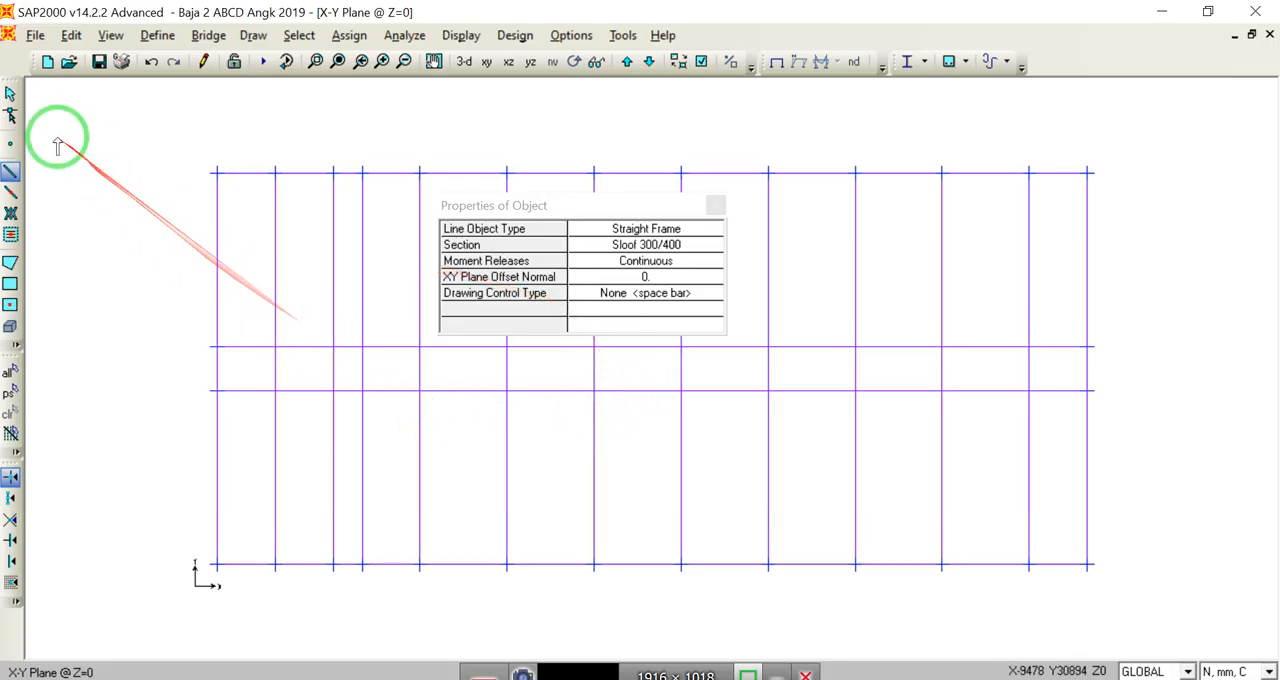
# Step: Select all tie beams and joints at Z=0 and divide the frames at intersections with selected joints, frames, area edges and solid edges
pyautogui.click(10, 94)
pyautogui.moveTo(129, 131); pyautogui.dragTo(1122, 604)
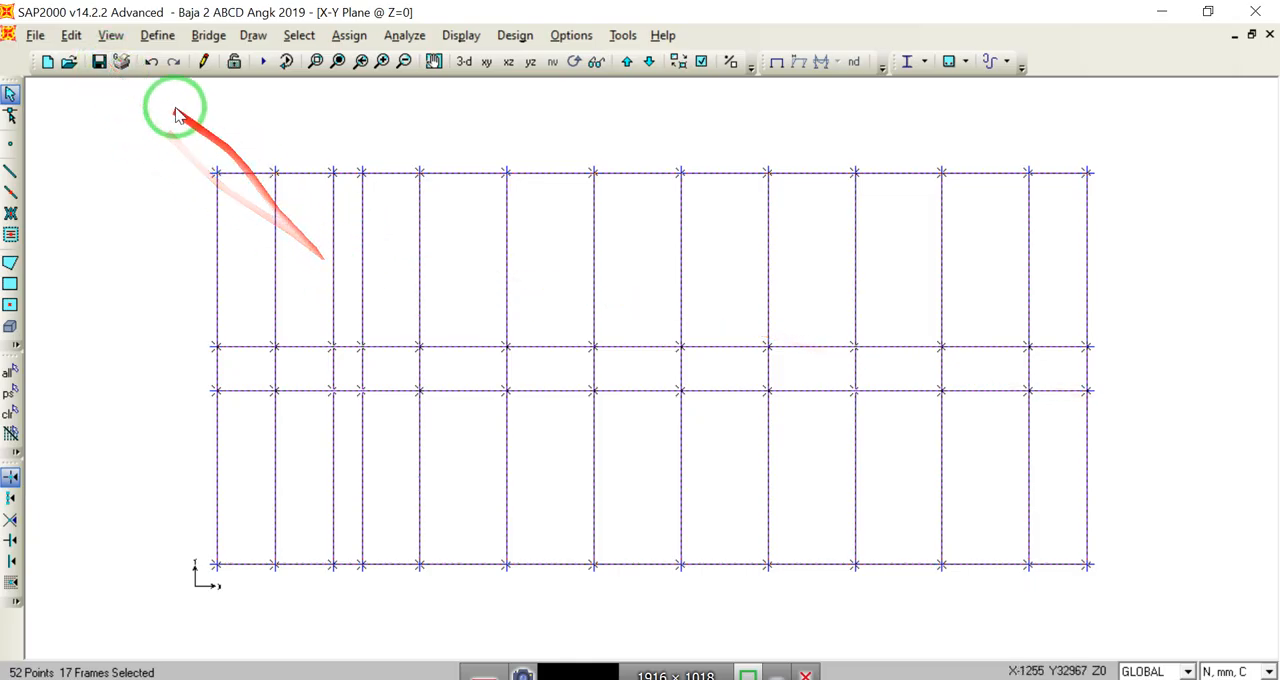
pyautogui.click(71, 35)
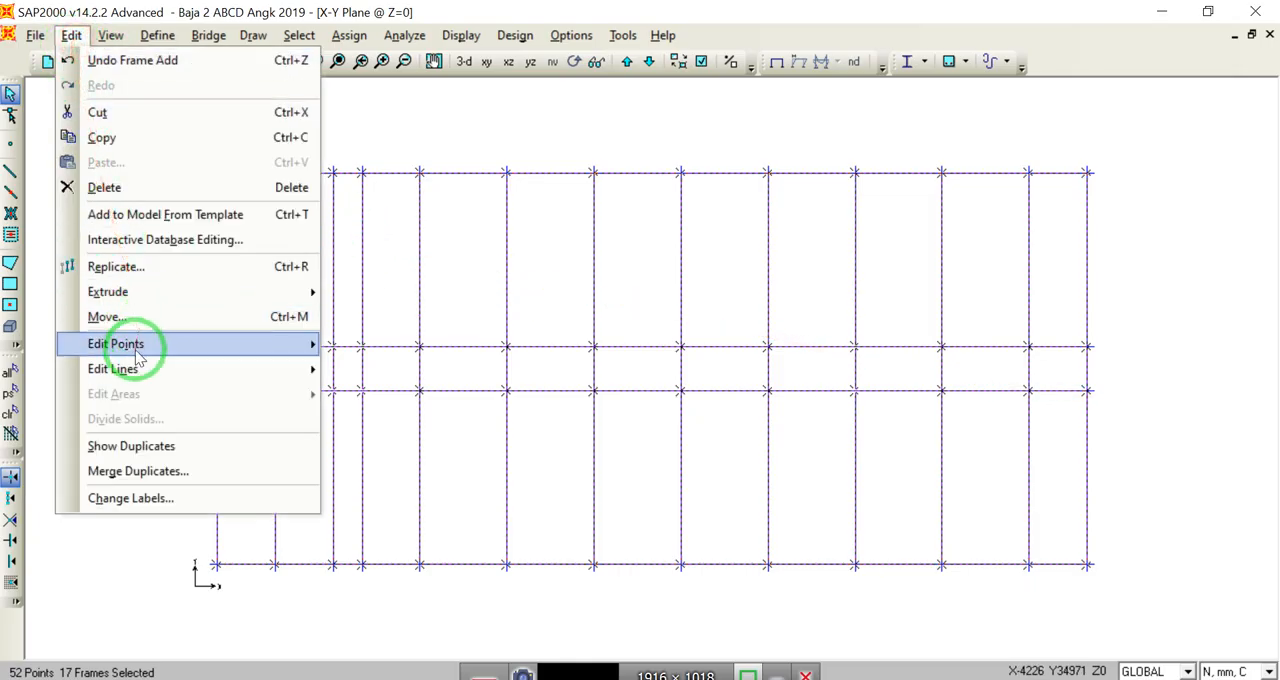
pyautogui.moveTo(150, 368)
pyautogui.click(350, 368)
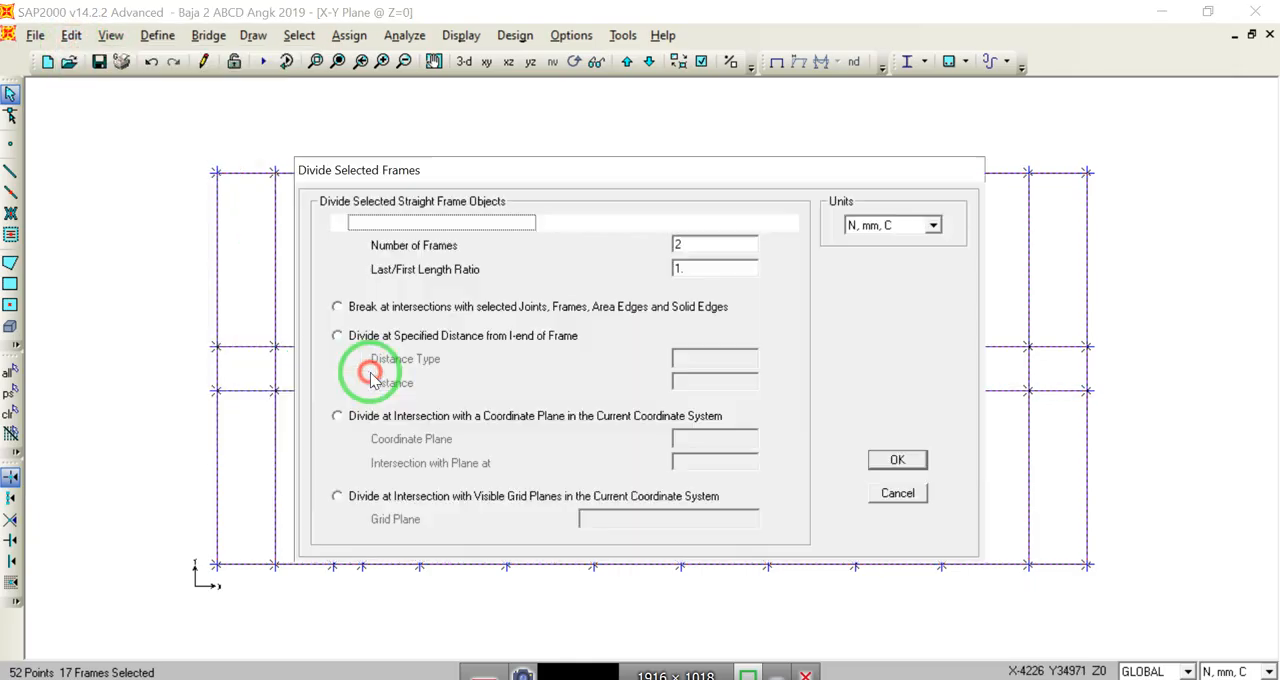
pyautogui.click(398, 314)
pyautogui.click(897, 460)
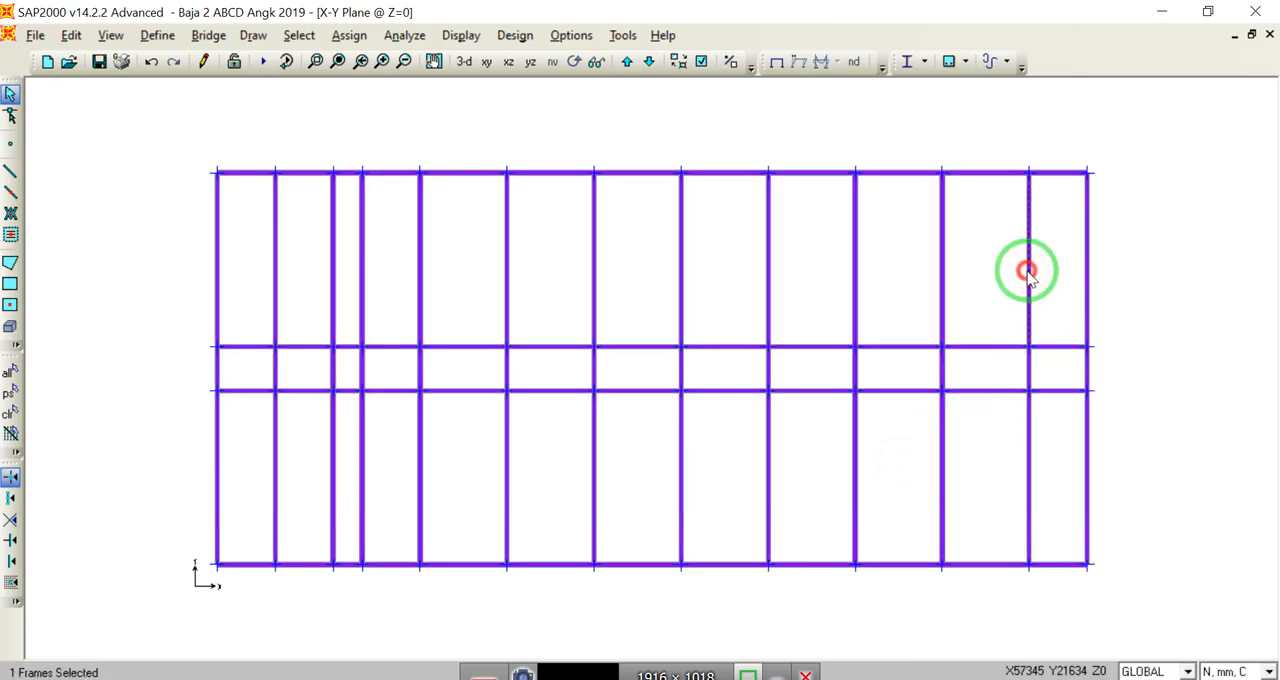
pyautogui.click(1029, 272)
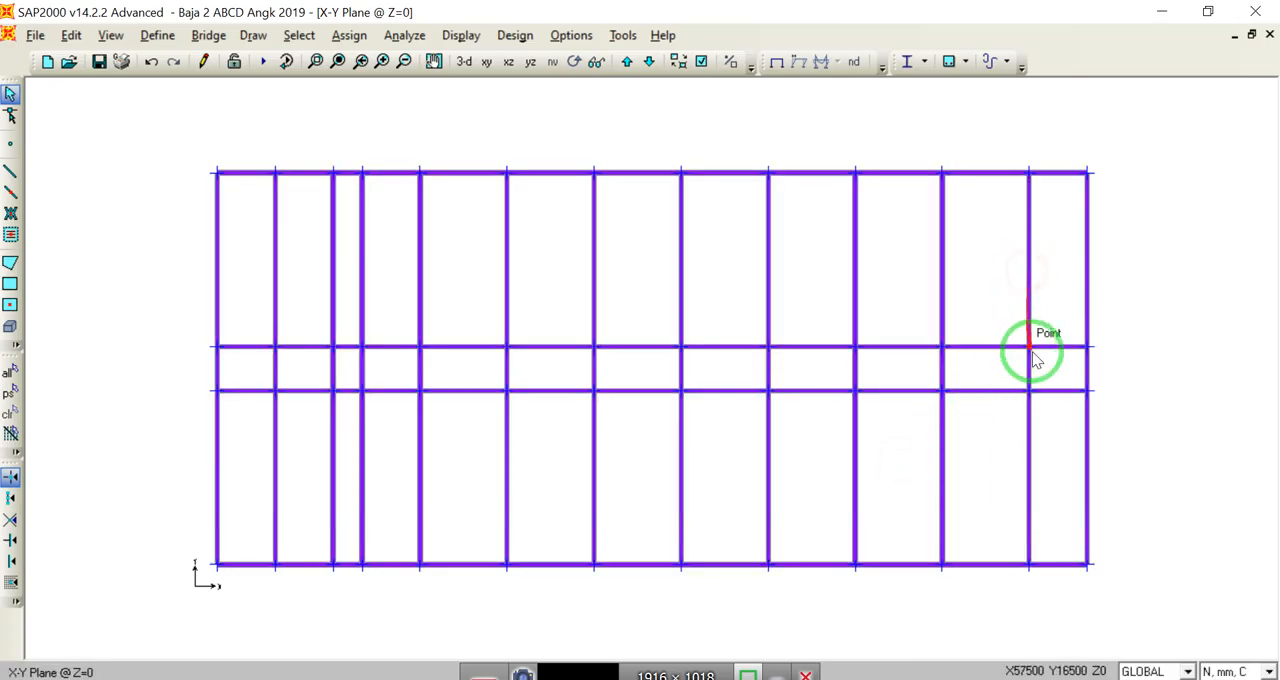
# Step: Turn off the extruded view for the active window's plan of the tie beams
pyautogui.click(774, 66)
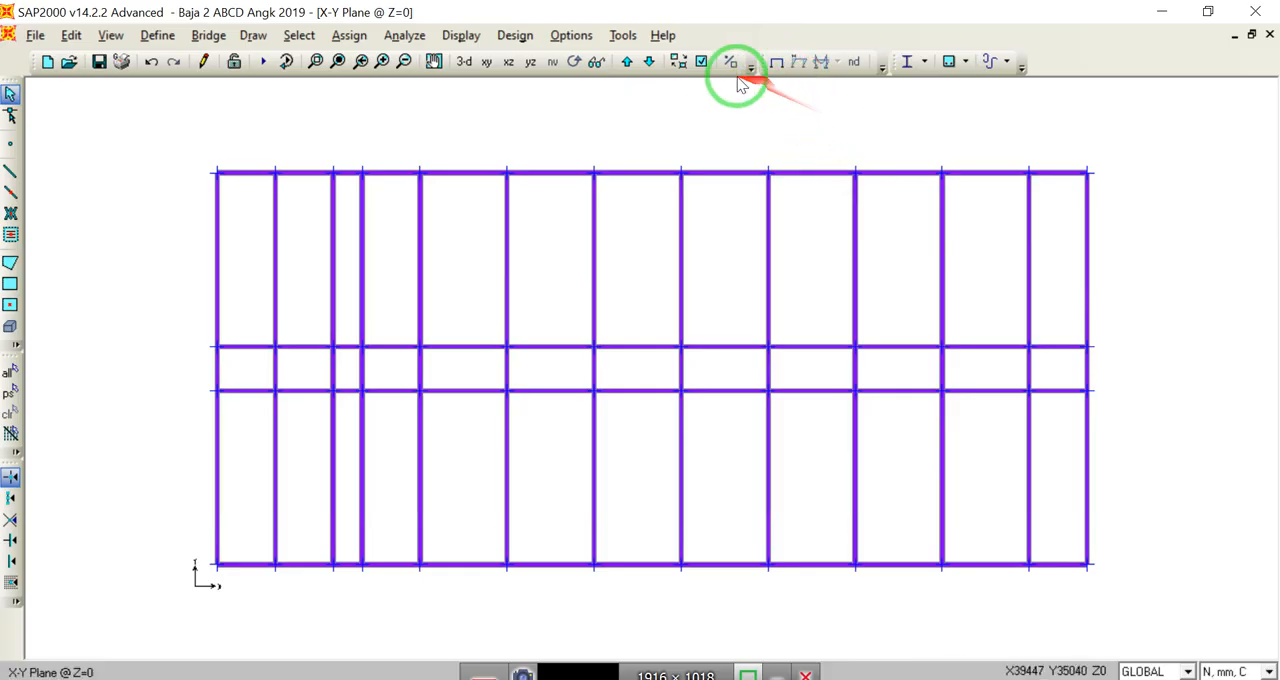
pyautogui.click(701, 61)
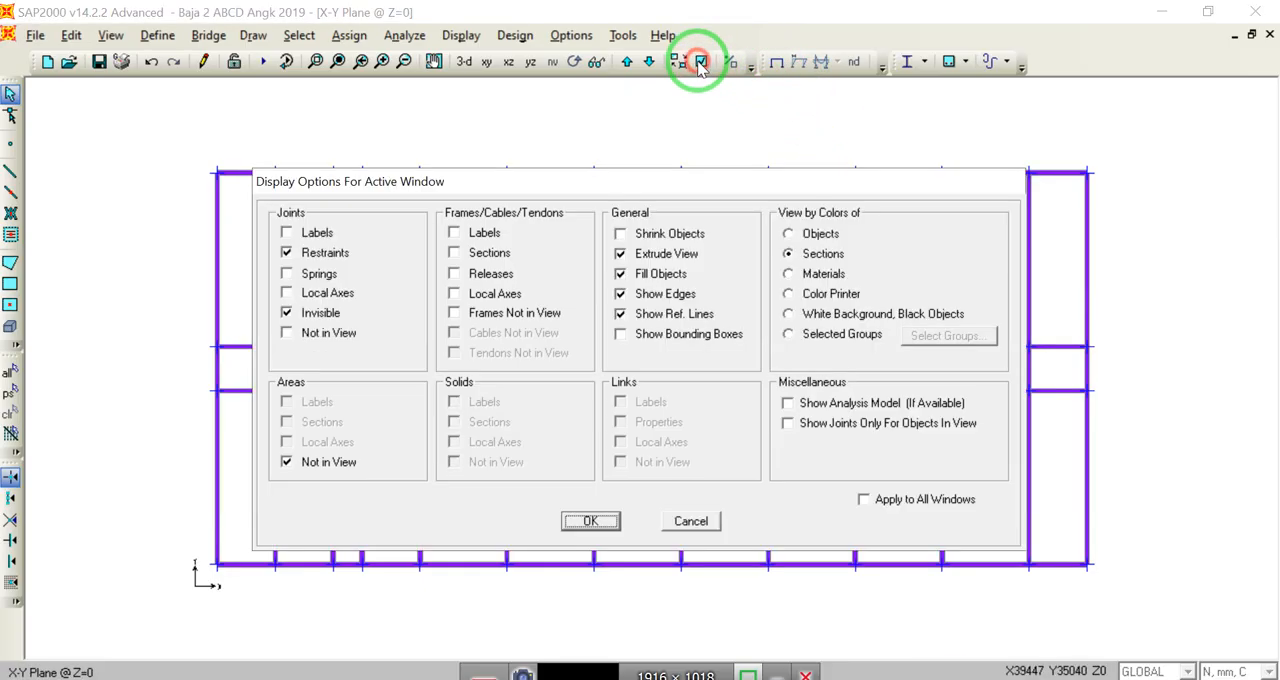
pyautogui.click(645, 253)
pyautogui.click(612, 518)
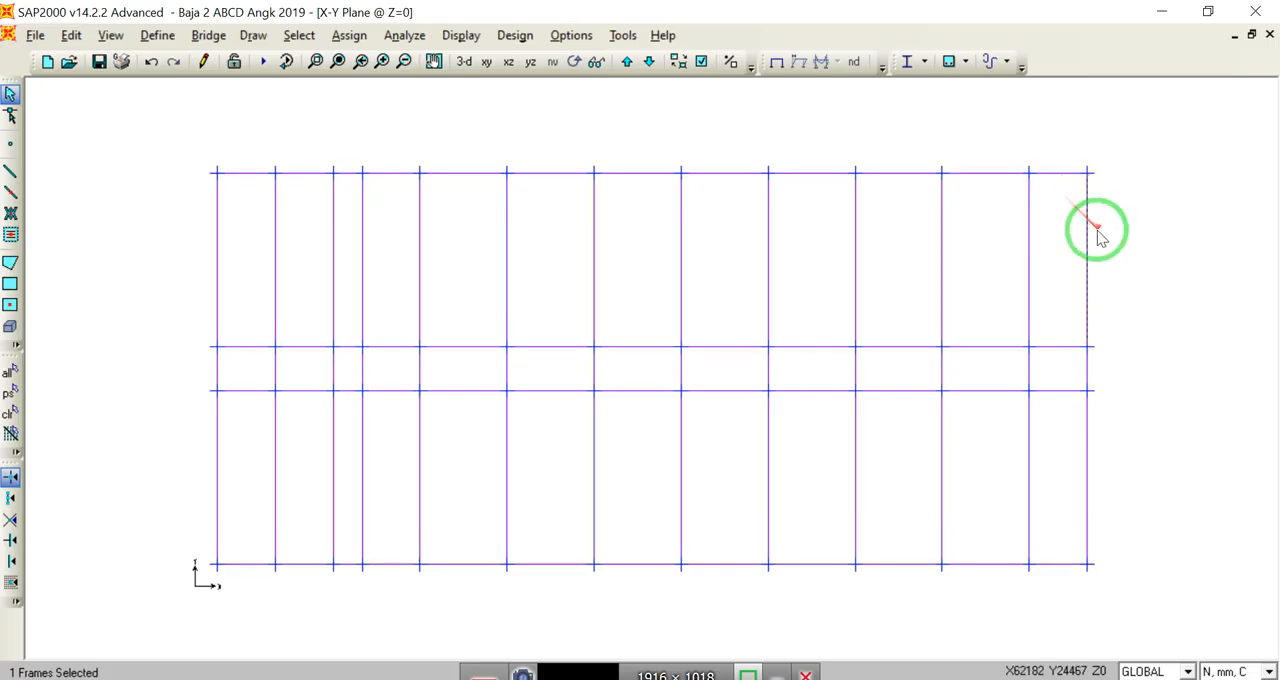
pyautogui.click(1087, 234)
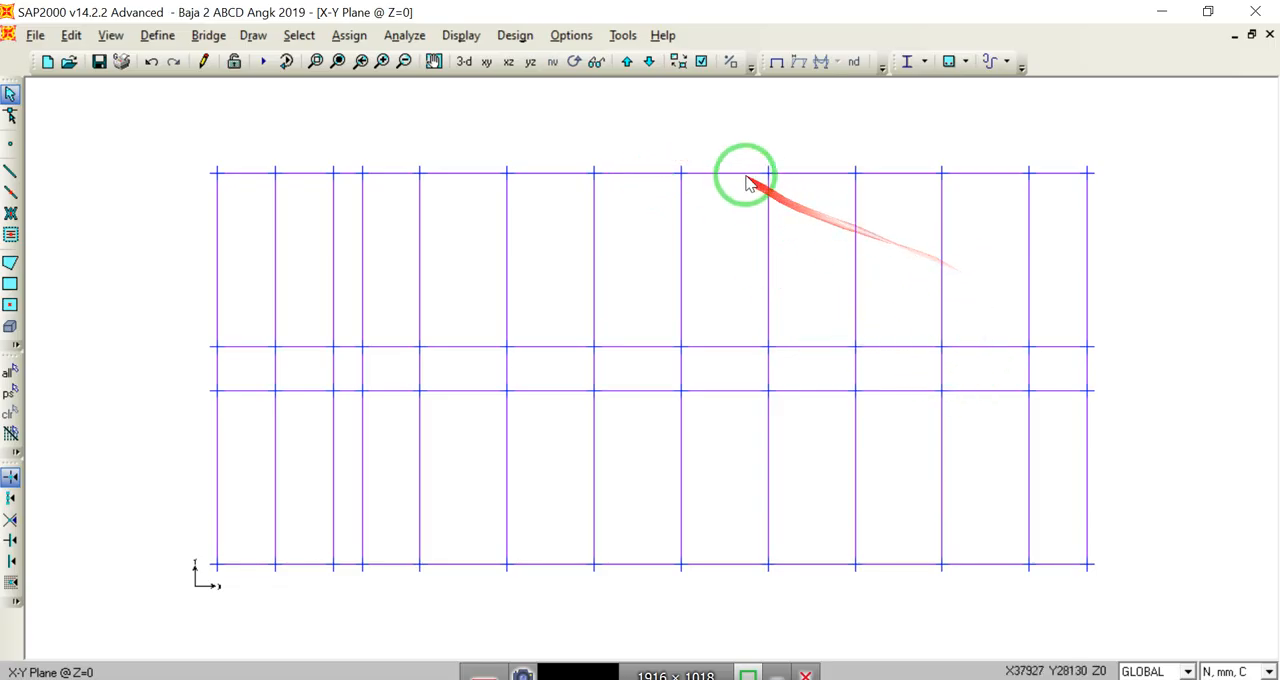
# Step: Arrange the workspace as two windows tiled vertically, with the Z=0 plan beside the 3-D view
pyautogui.click(578, 40)
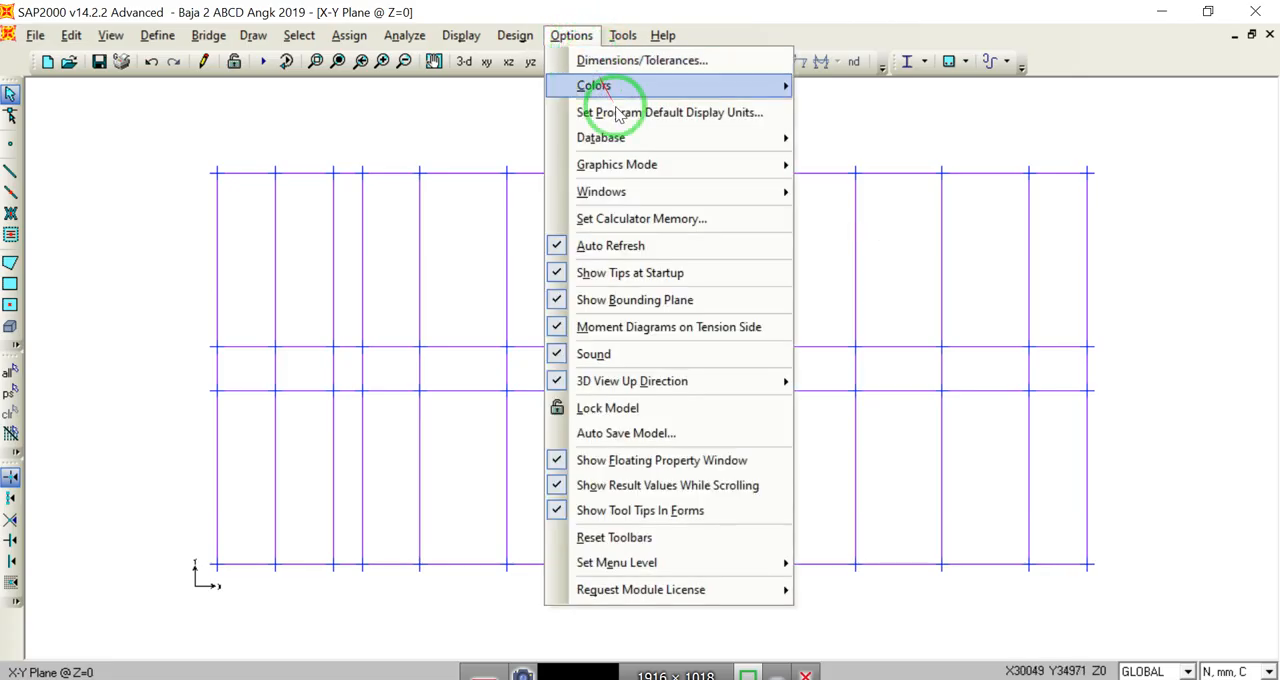
pyautogui.moveTo(651, 190)
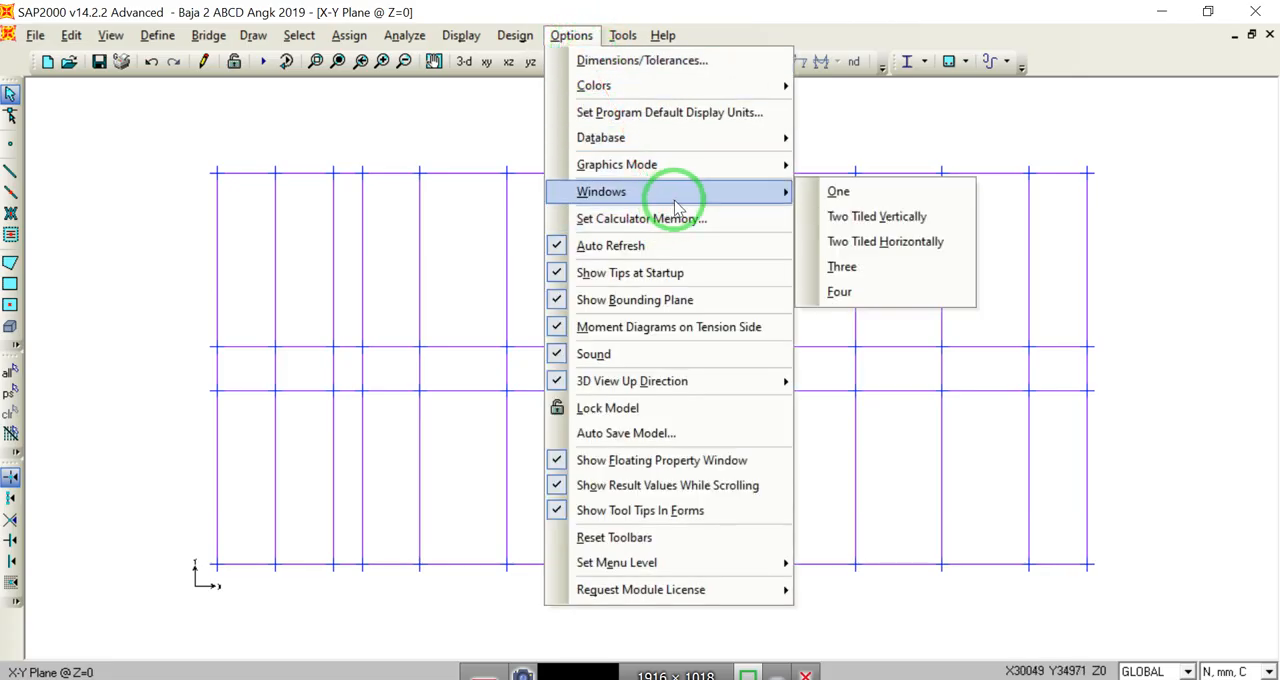
pyautogui.click(877, 217)
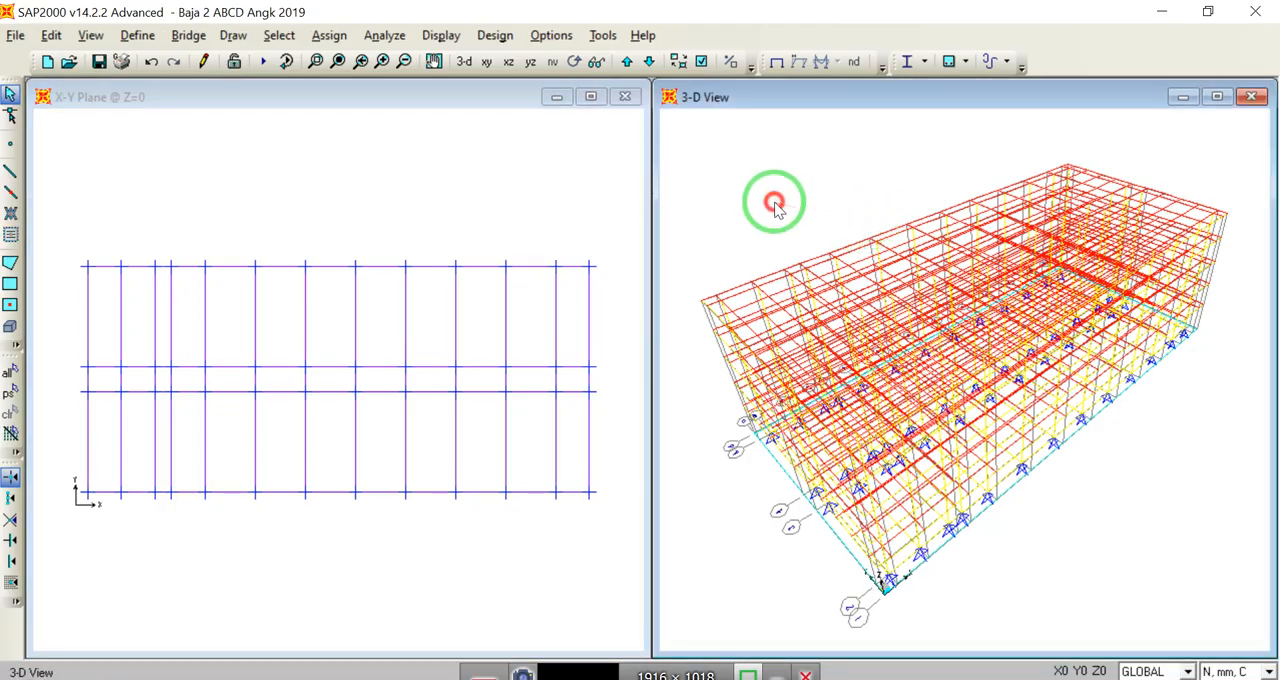
# Step: Turn on Fill Objects and color the model by Sections, applying these display options to all windows
pyautogui.click(702, 62)
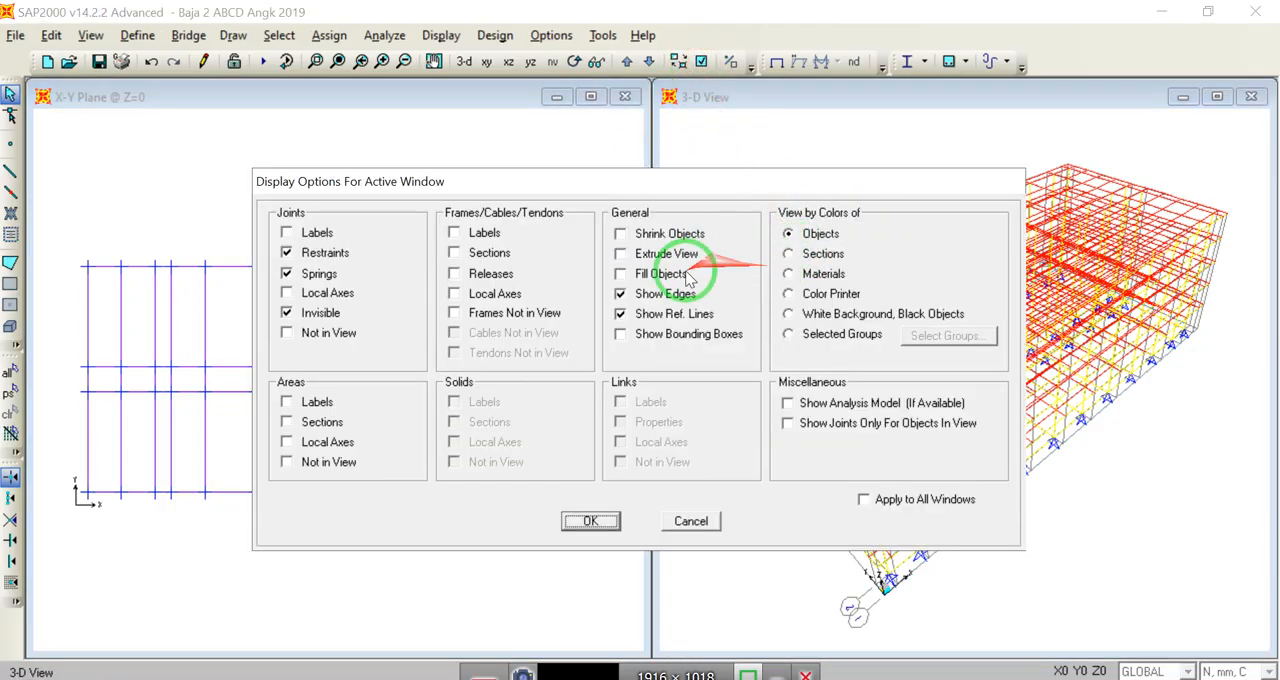
pyautogui.click(640, 280)
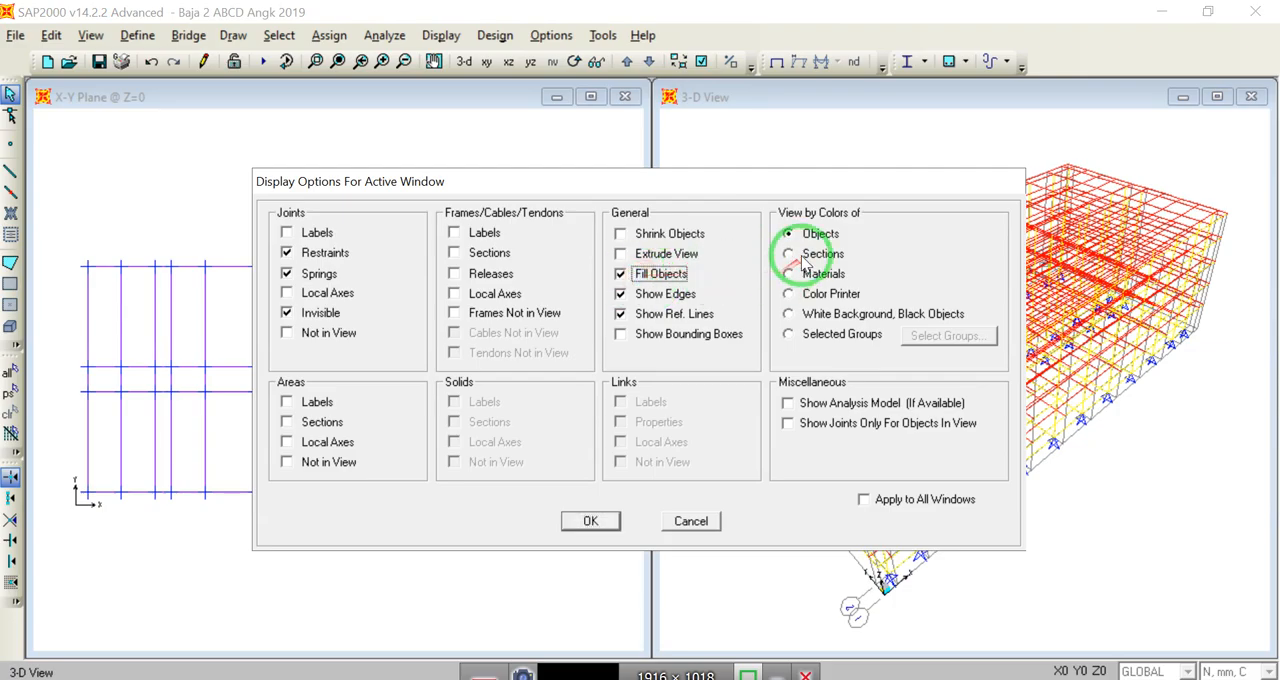
pyautogui.click(863, 499)
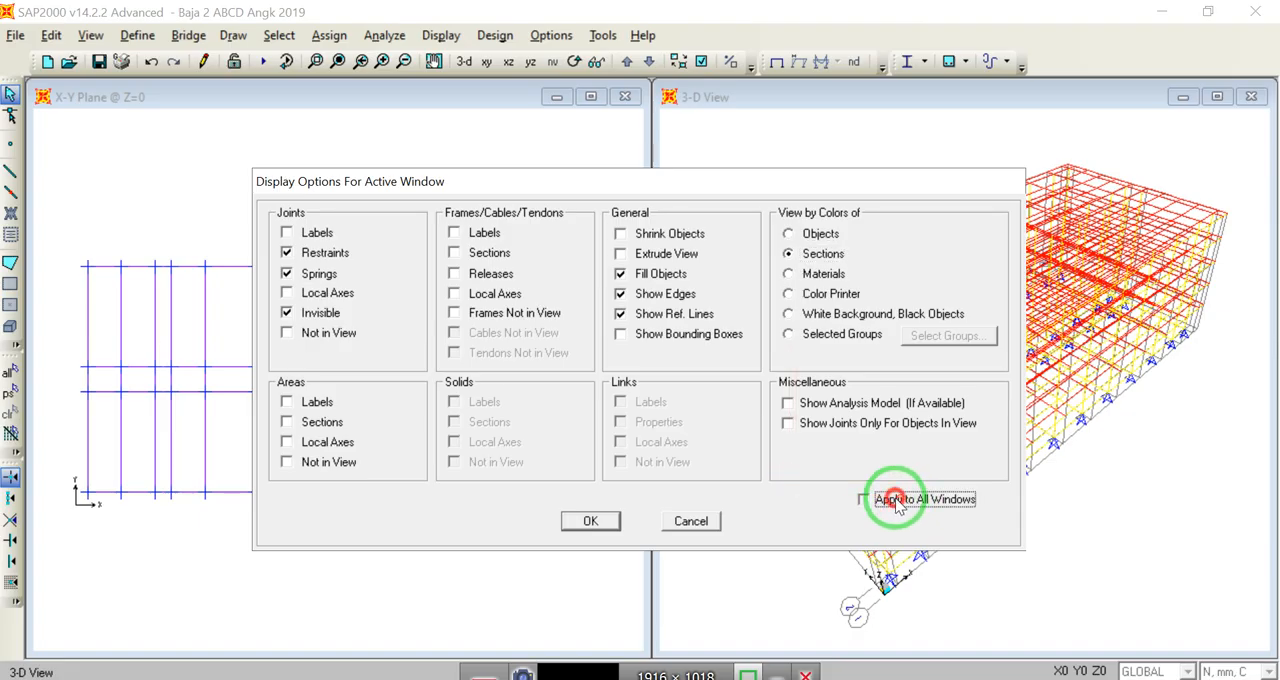
pyautogui.click(588, 521)
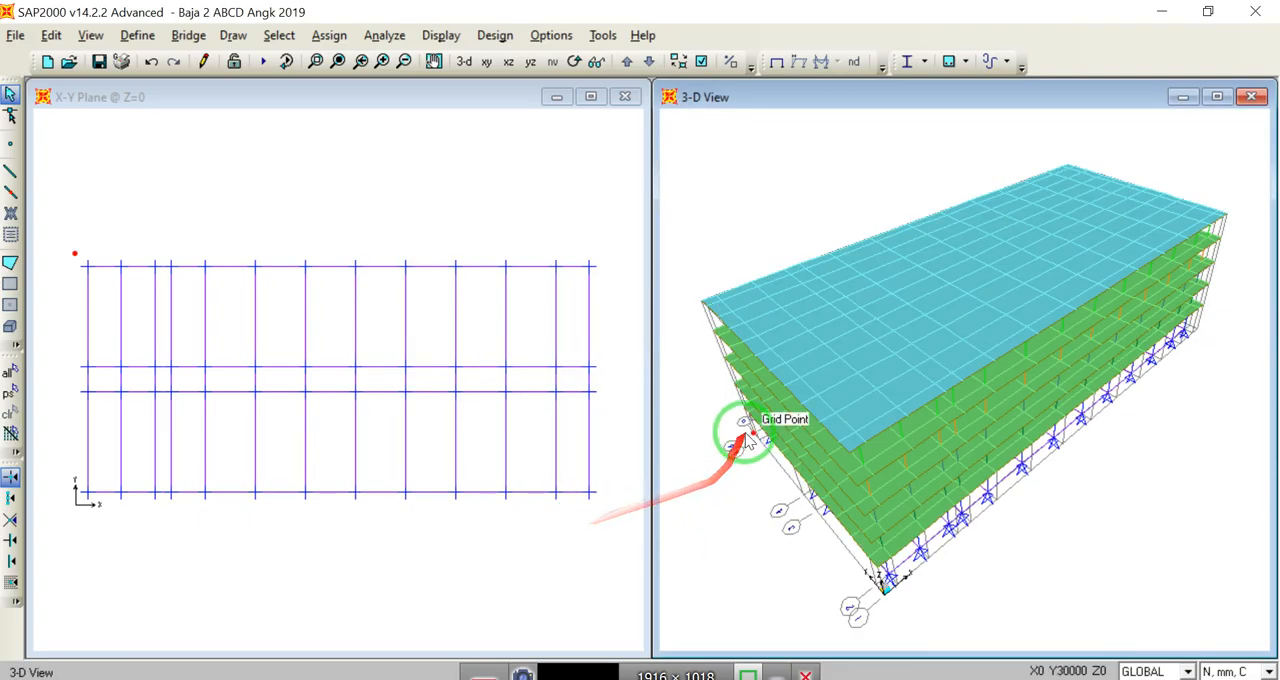
# Step: Switch the plan window to an X-Z elevation and set area objects to Not in View in the 3-D window
pyautogui.click(551, 157)
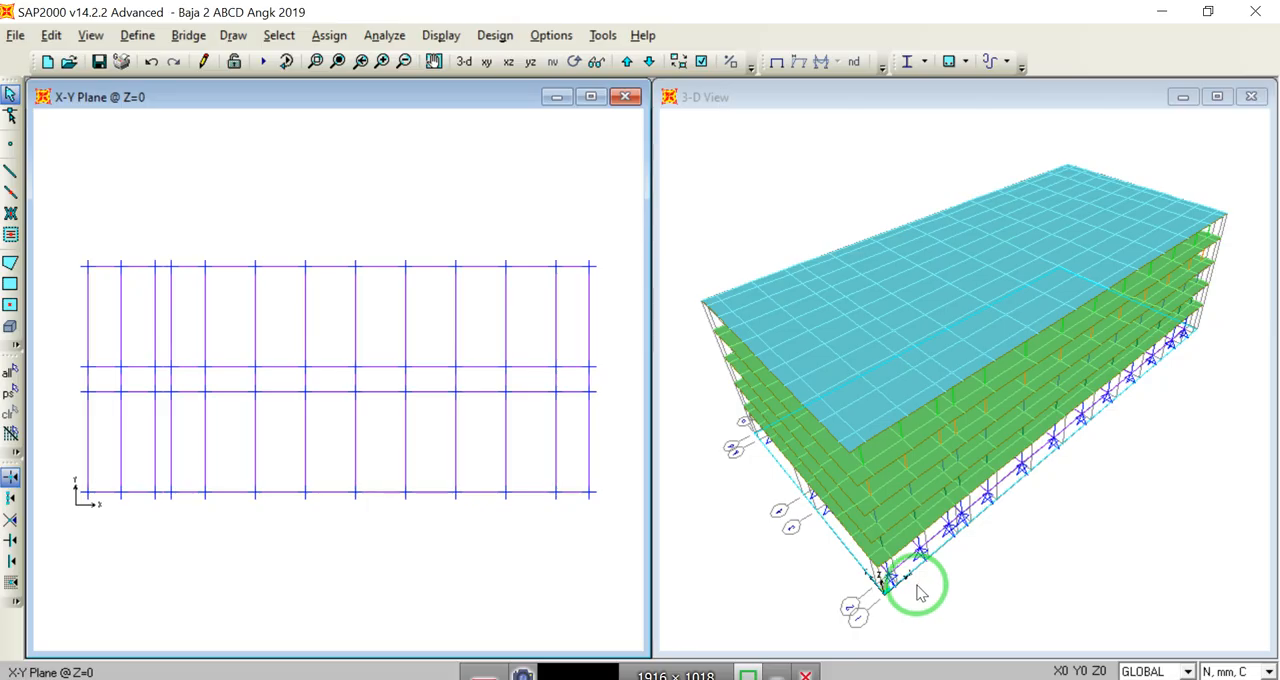
pyautogui.click(508, 62)
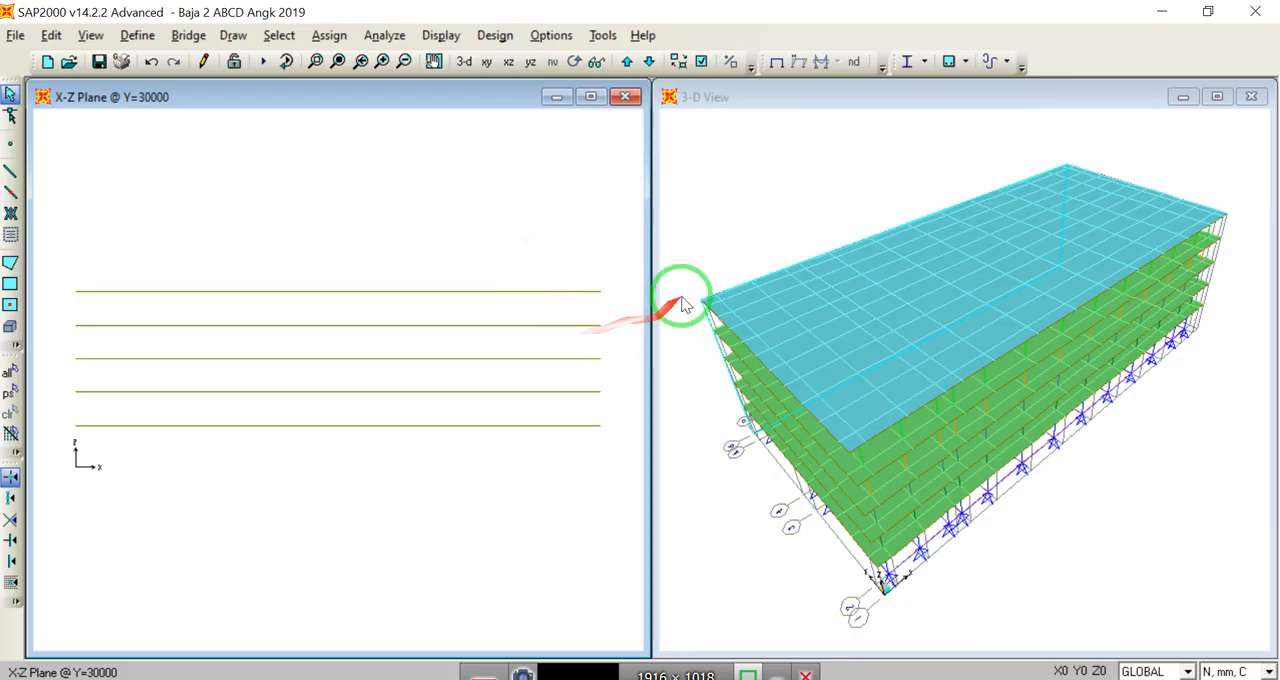
pyautogui.click(717, 96)
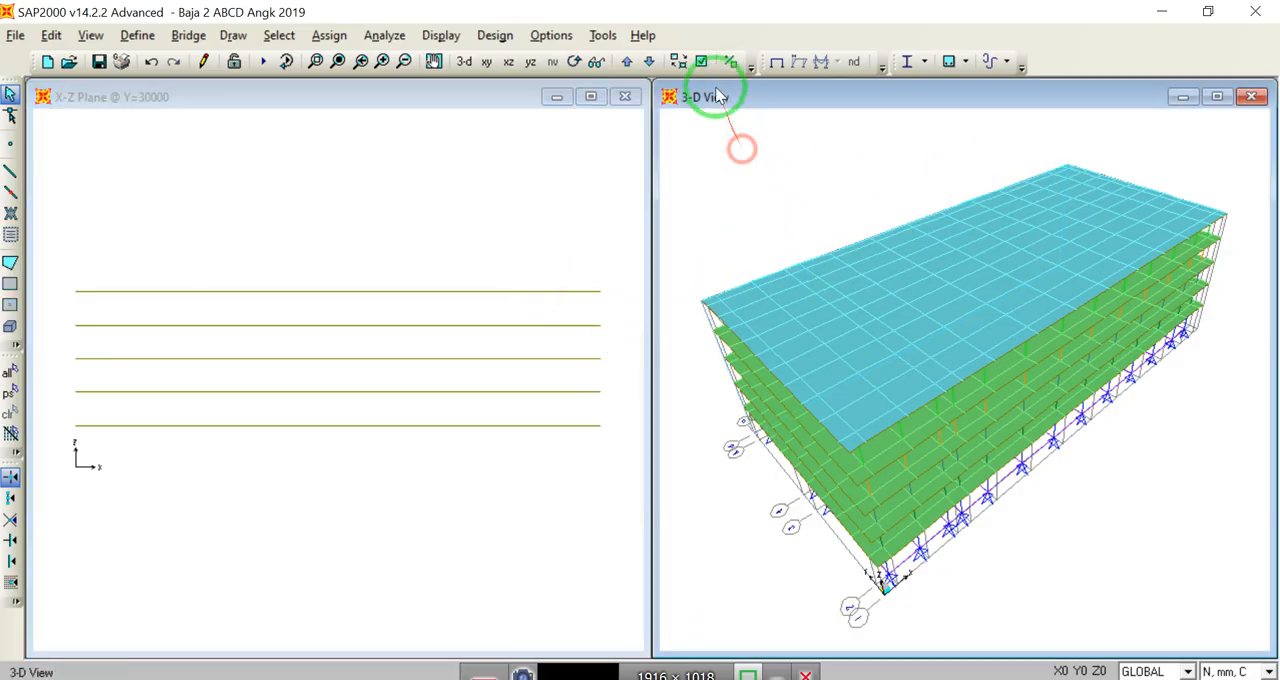
pyautogui.click(701, 61)
pyautogui.click(330, 461)
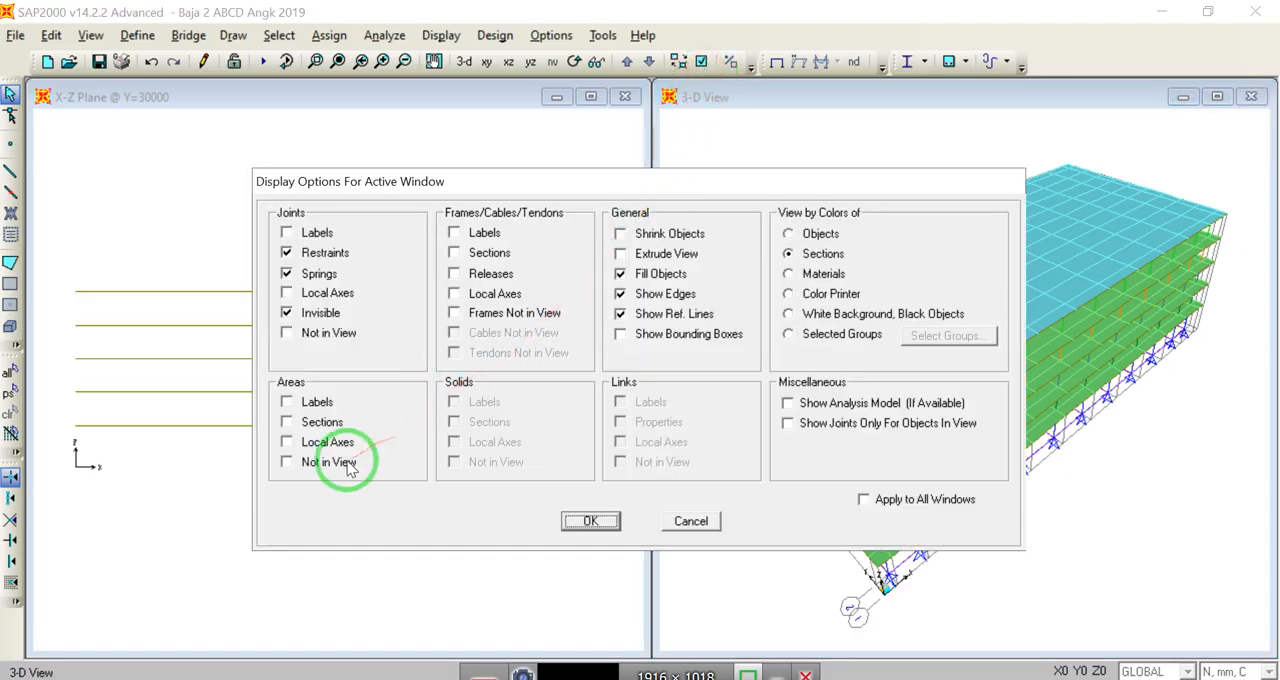
pyautogui.click(617, 523)
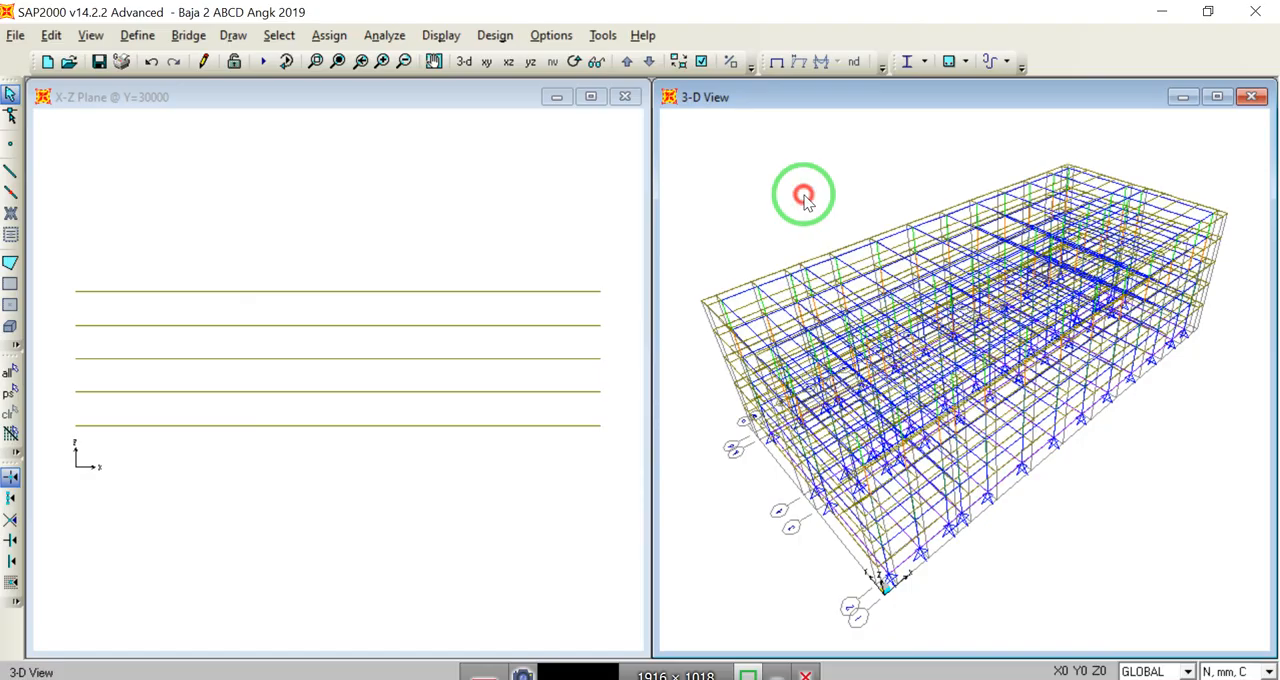
# Step: In the X-Z elevation at Y=1500, examine the assignments, length and end coordinates of the ground-floor column at X=27500
pyautogui.click(446, 222)
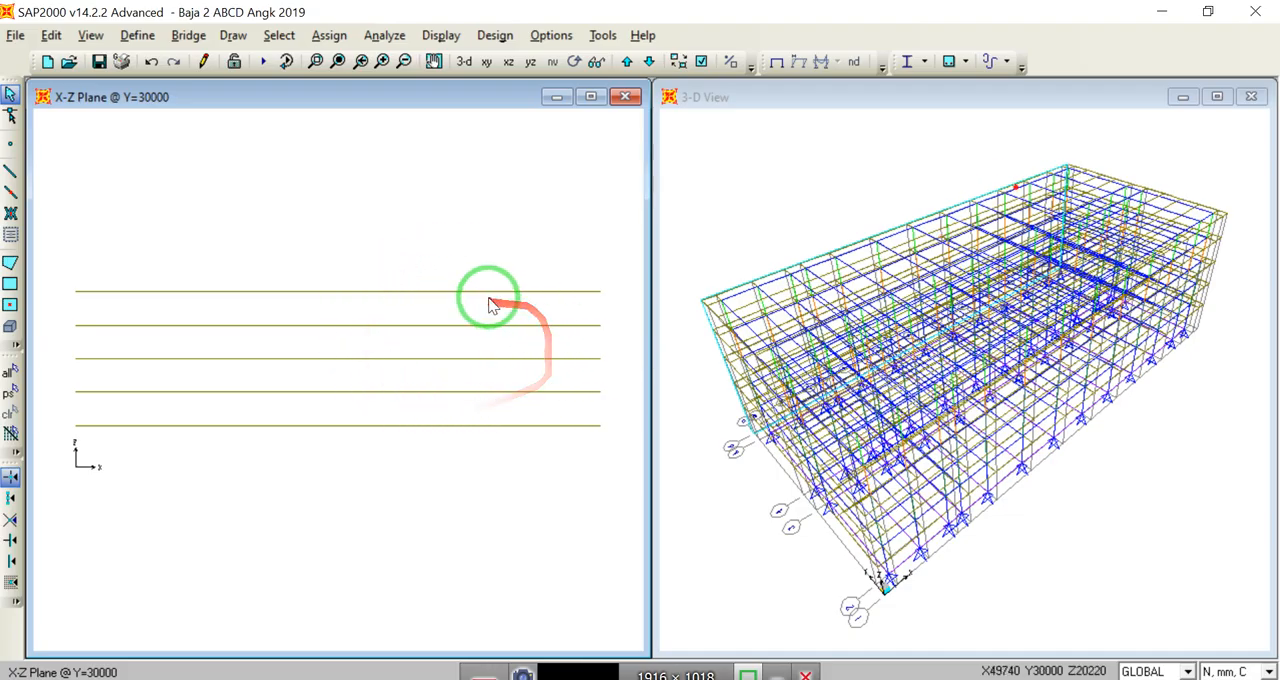
pyautogui.click(408, 334)
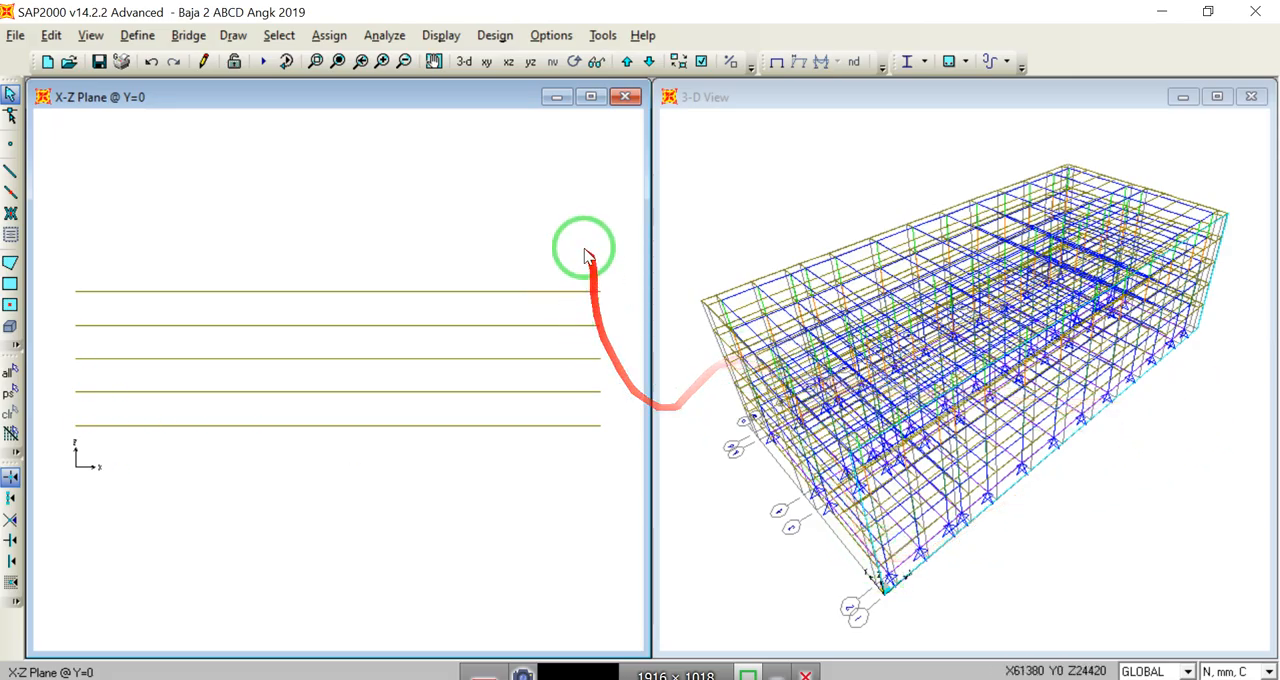
pyautogui.click(627, 62)
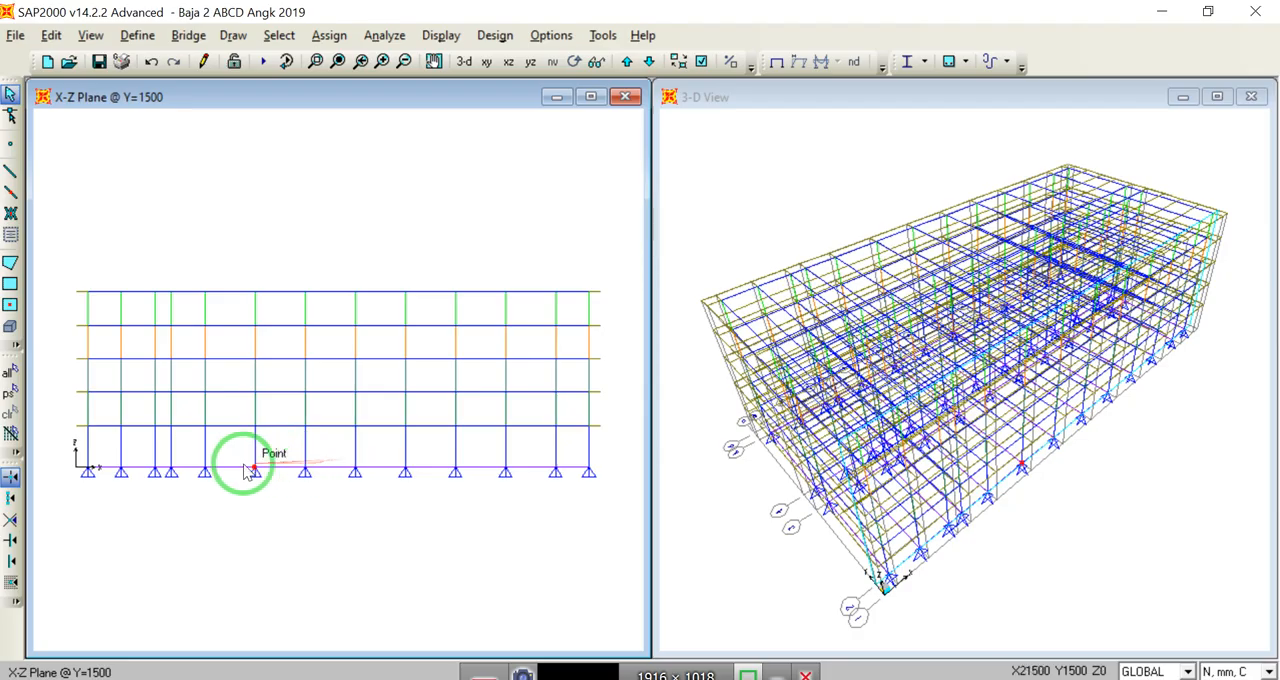
pyautogui.rightClick(305, 448)
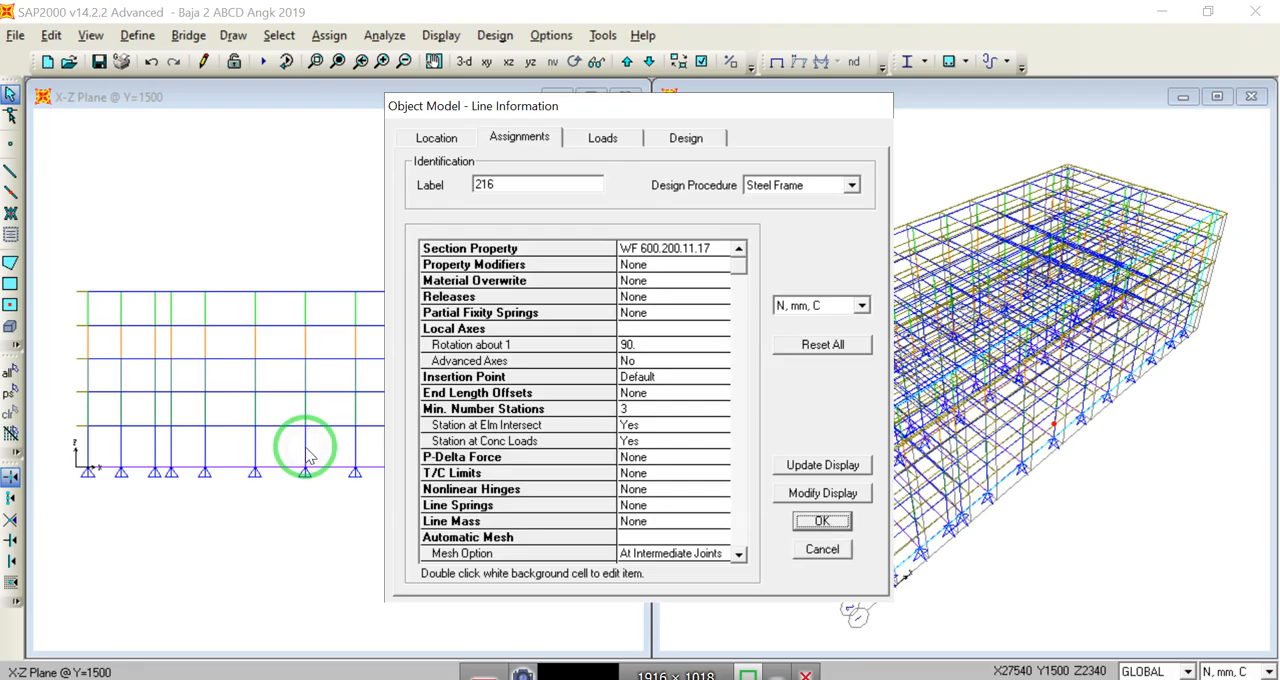
pyautogui.click(440, 139)
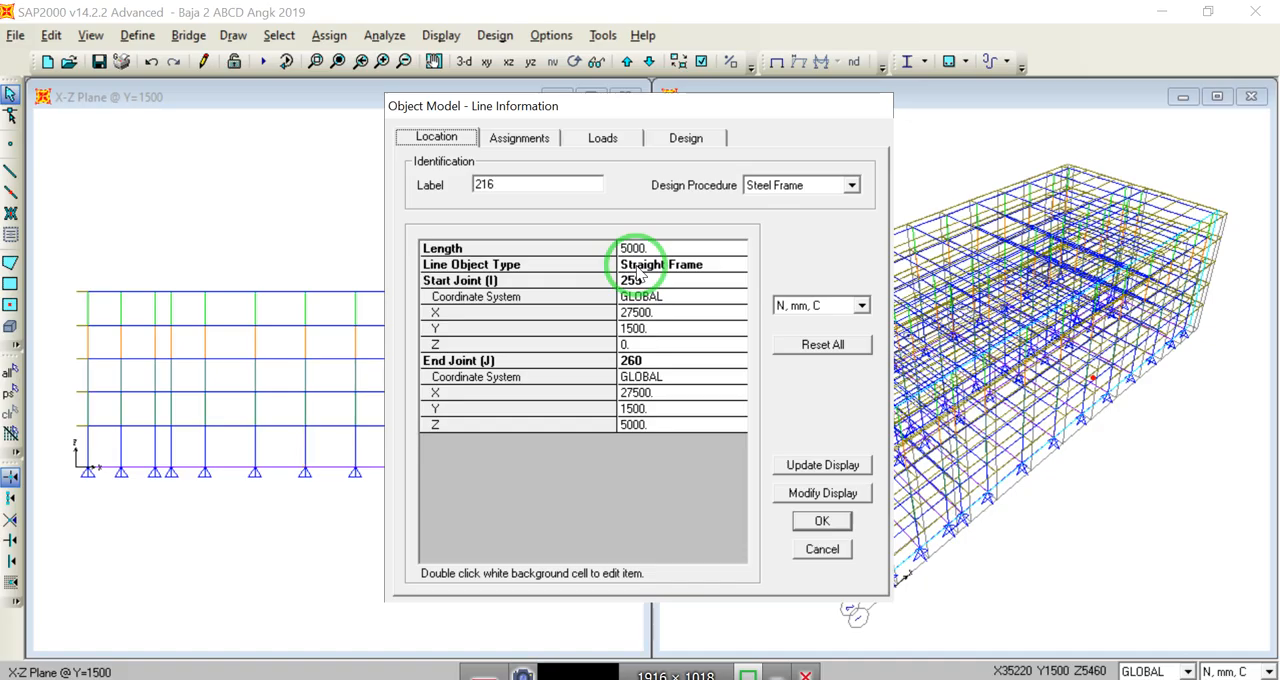
pyautogui.click(822, 549)
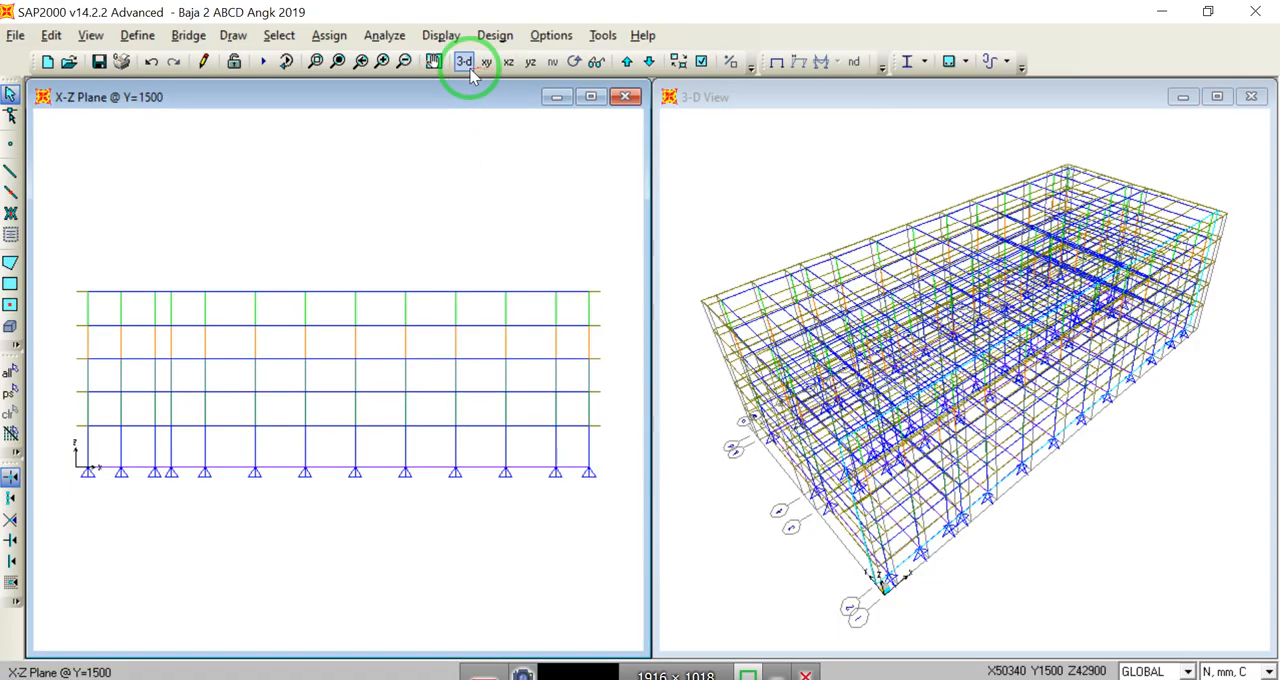
# Step: Widen the elevation window, narrow the 3-D window to match, and fit the full model in both views
pyautogui.moveTo(650, 212); pyautogui.dragTo(950, 226)
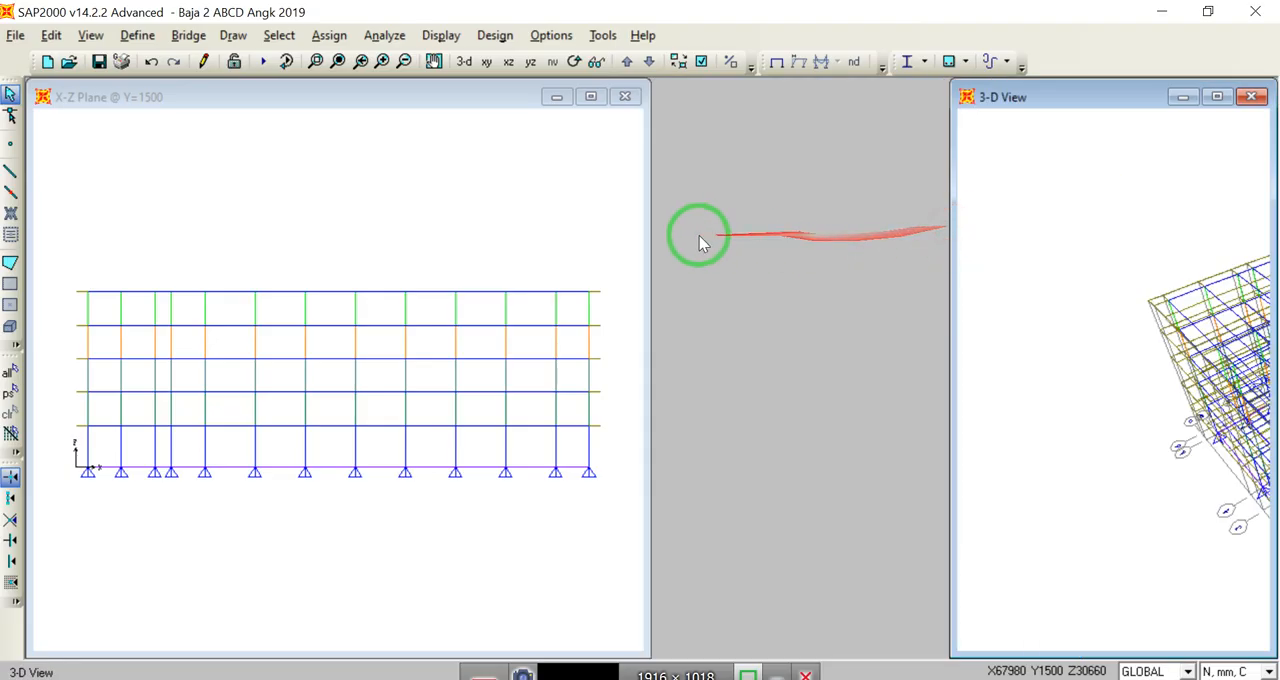
pyautogui.moveTo(646, 250); pyautogui.dragTo(941, 262)
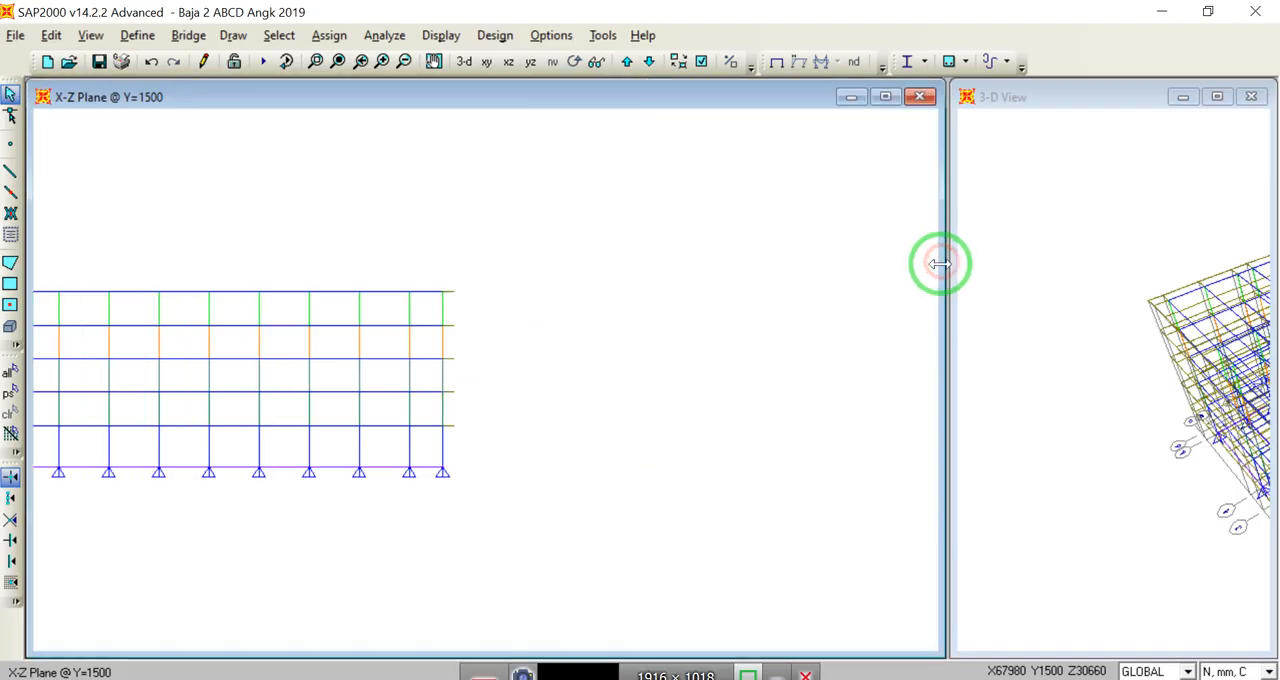
pyautogui.click(1023, 266)
pyautogui.click(338, 61)
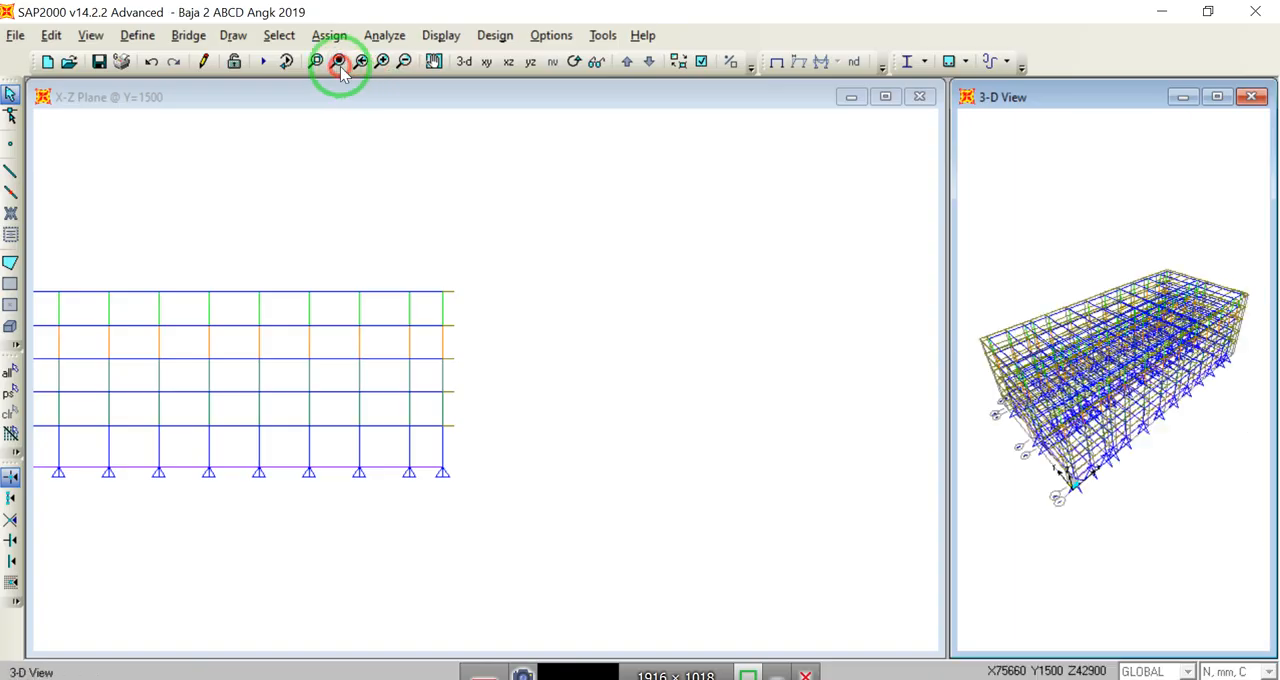
pyautogui.click(581, 318)
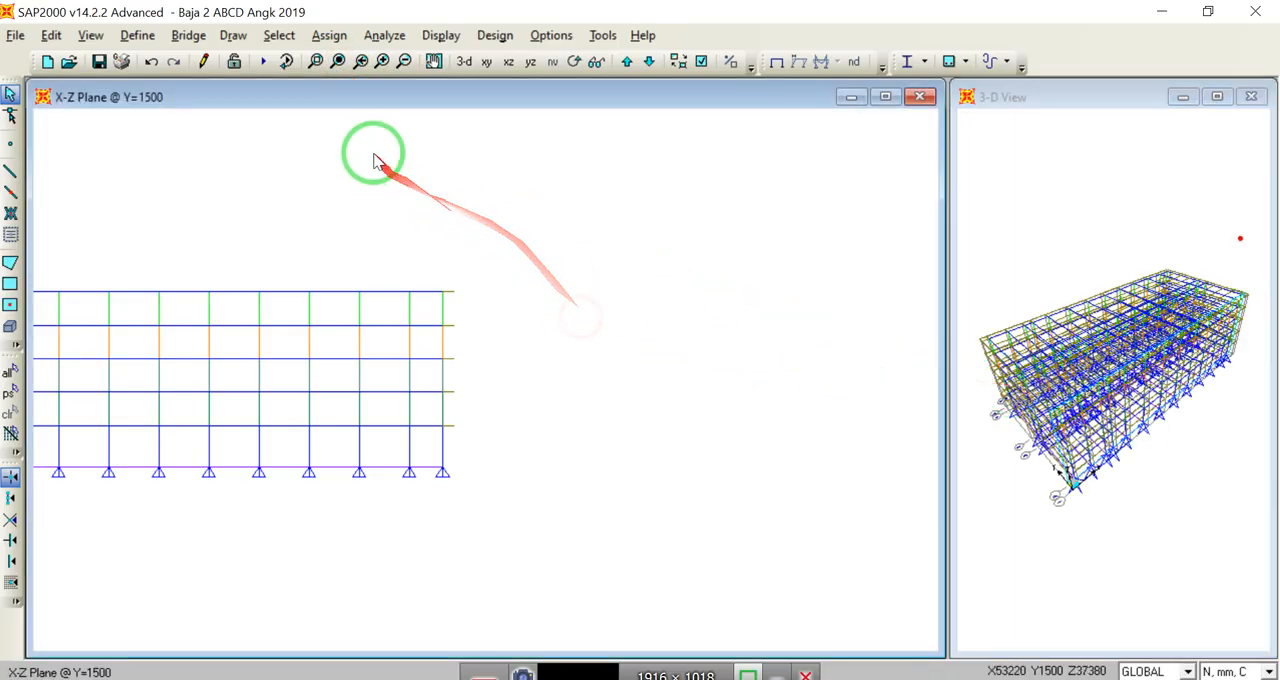
pyautogui.click(338, 61)
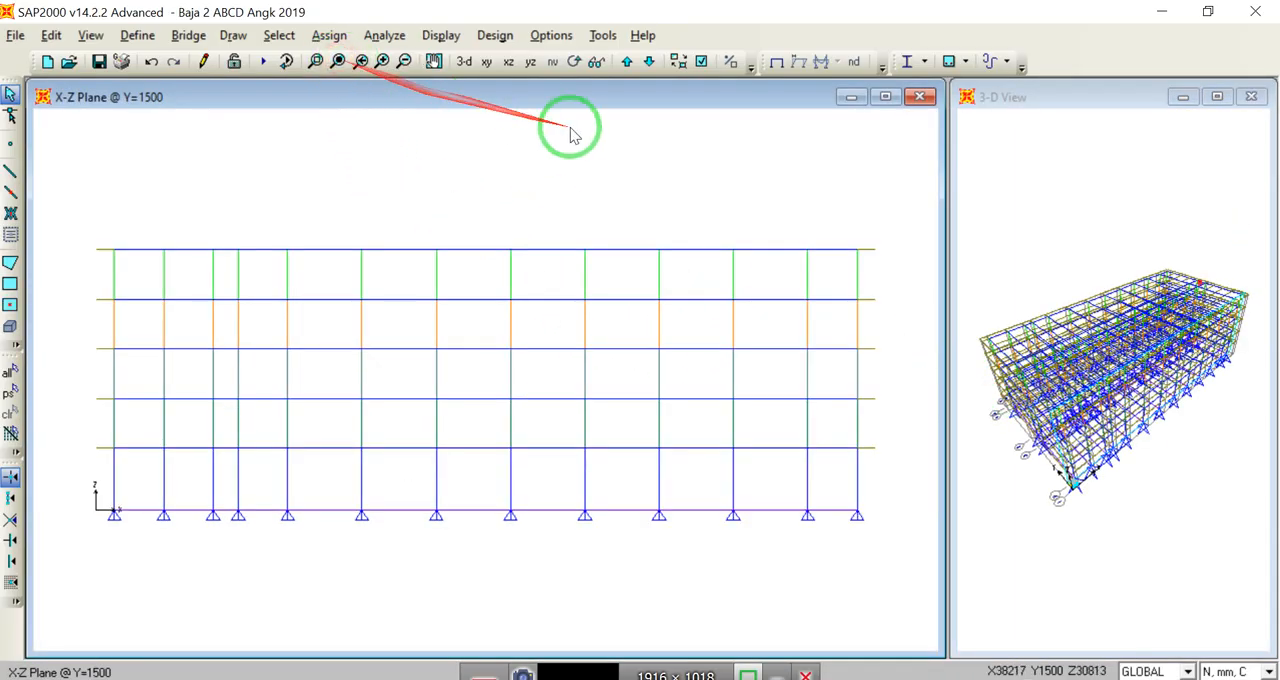
# Step: Select all ground-floor columns in a perspective view with the base plane seen edge-on and divide each into 10 frames with length ratio 1
pyautogui.click(596, 62)
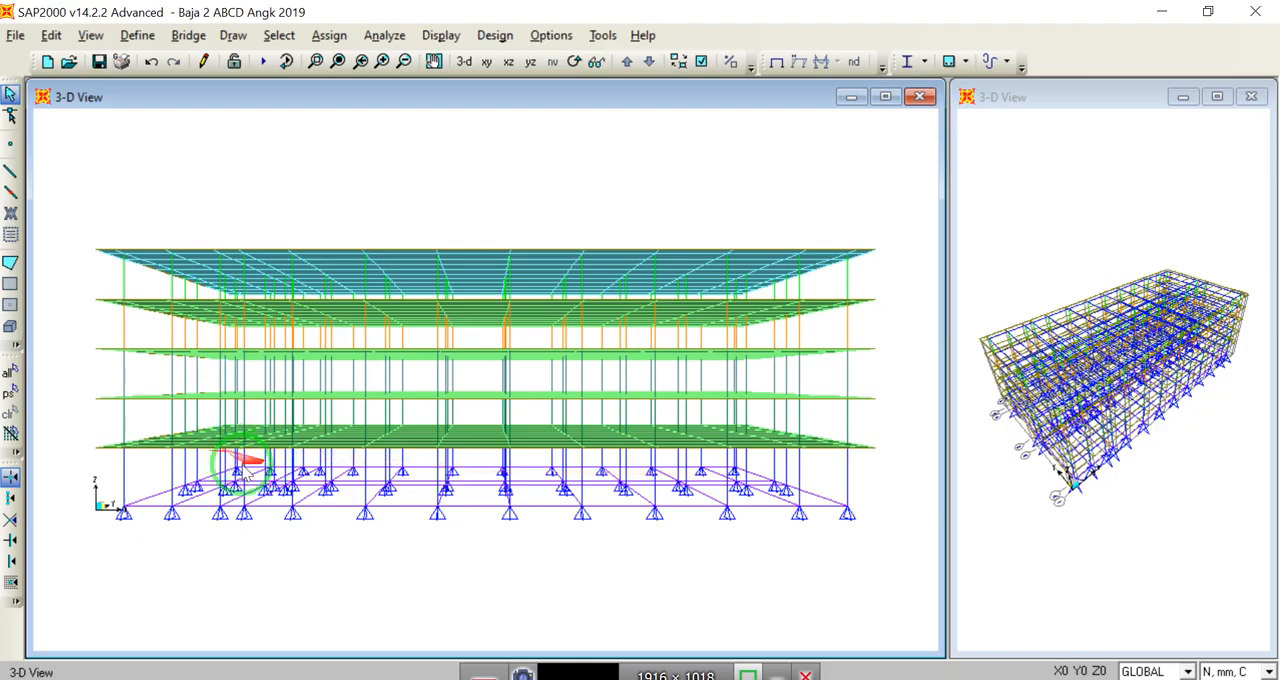
pyautogui.click(573, 61)
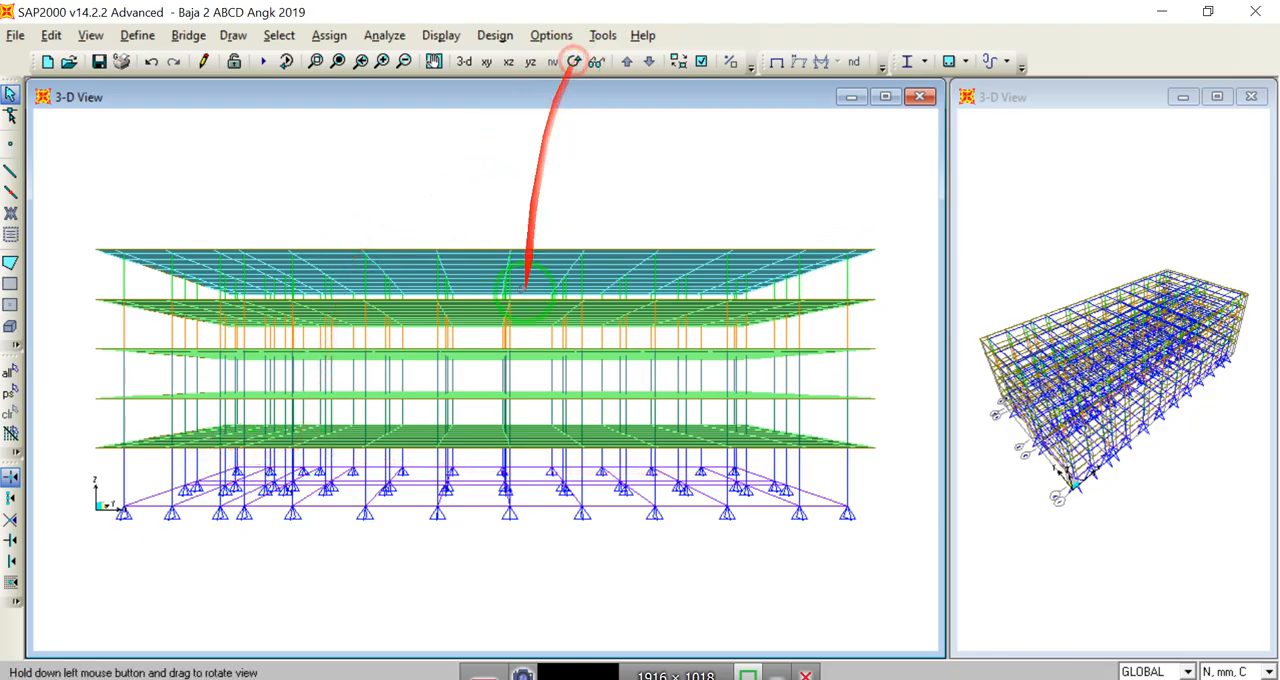
pyautogui.moveTo(519, 378); pyautogui.dragTo(523, 358)
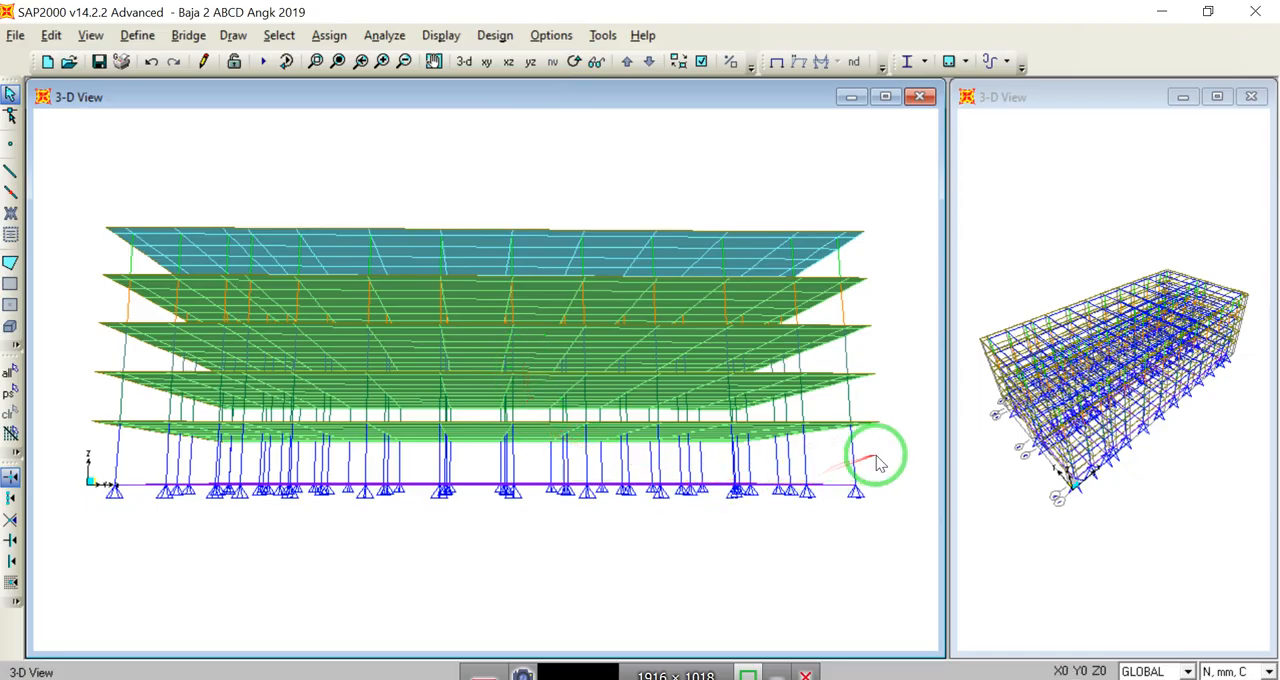
pyautogui.moveTo(866, 463); pyautogui.dragTo(287, 457)
pyautogui.moveTo(175, 455); pyautogui.dragTo(88, 460)
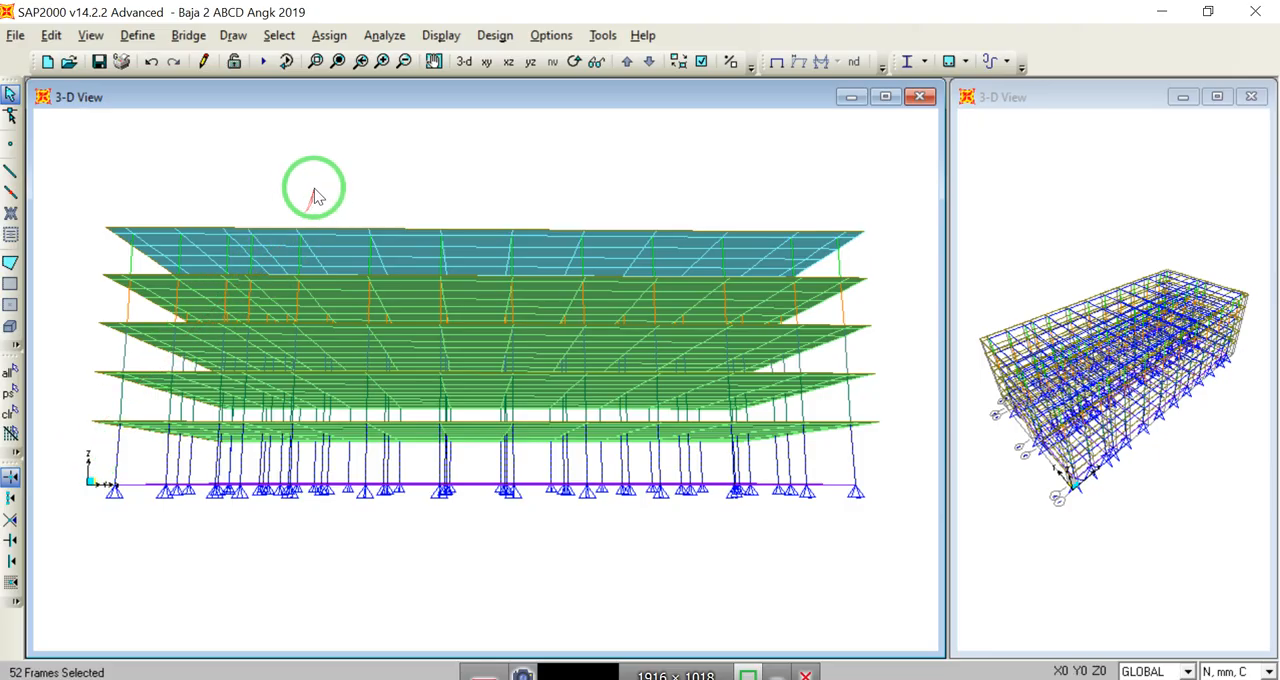
pyautogui.click(51, 35)
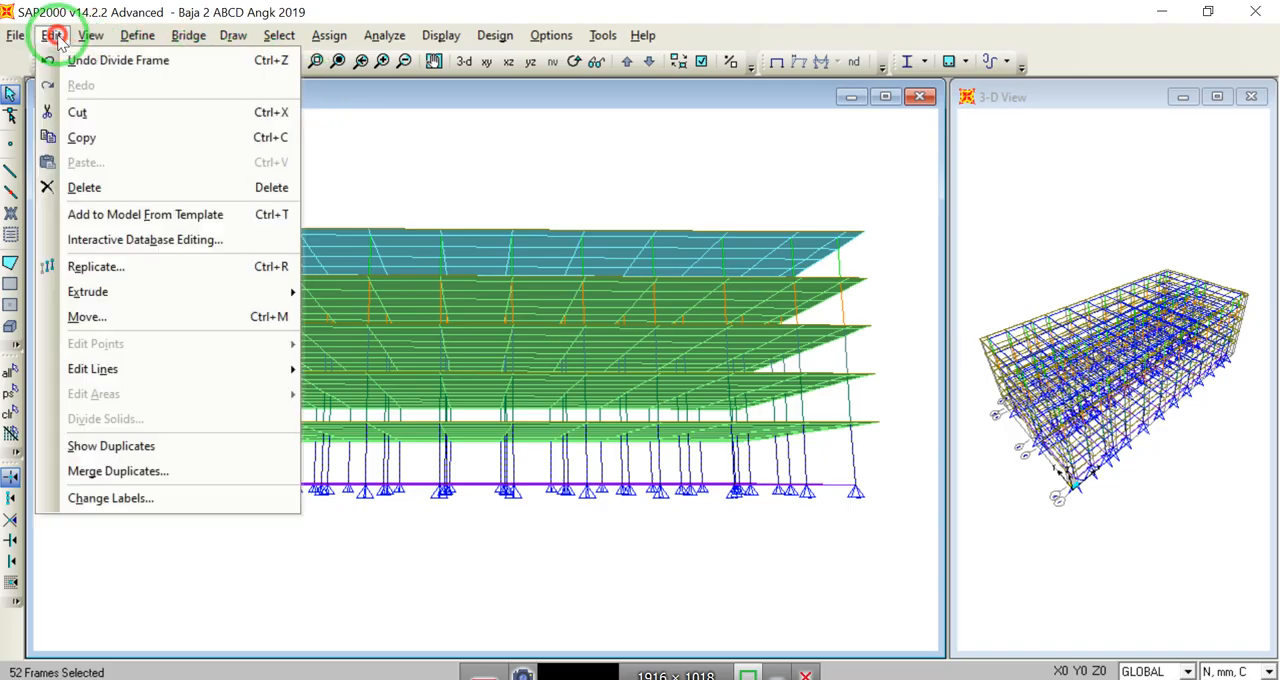
pyautogui.moveTo(220, 373)
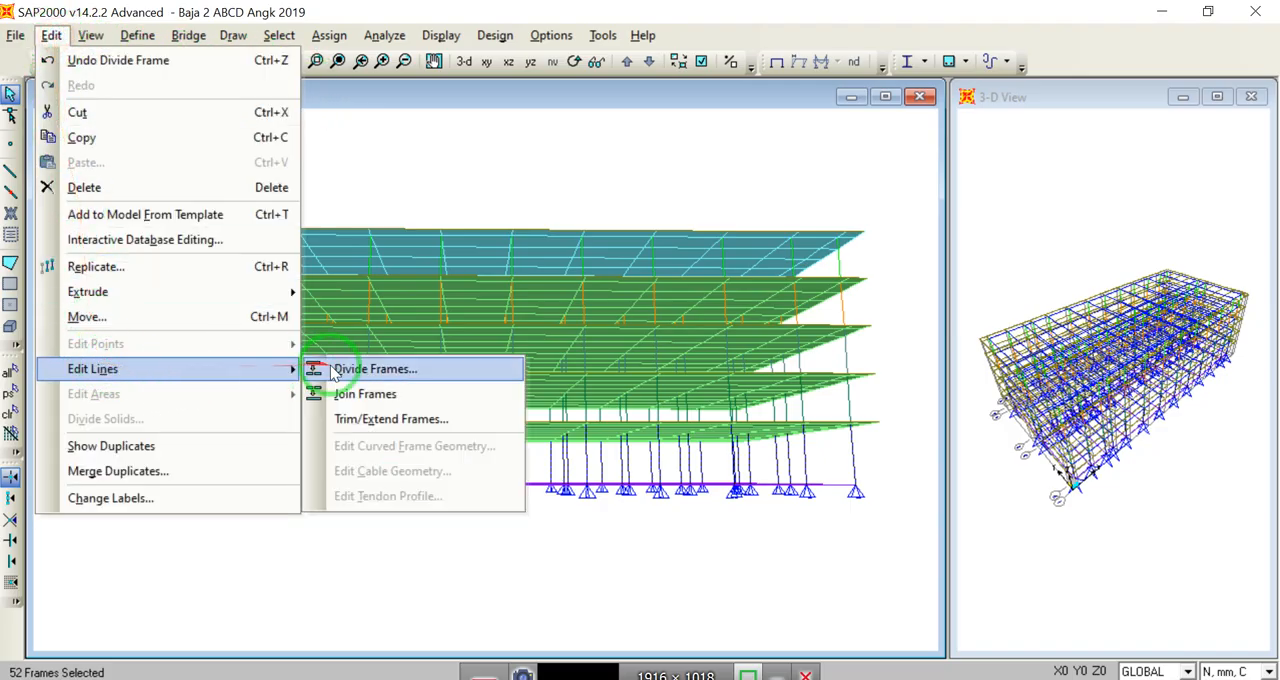
pyautogui.click(372, 369)
pyautogui.click(350, 228)
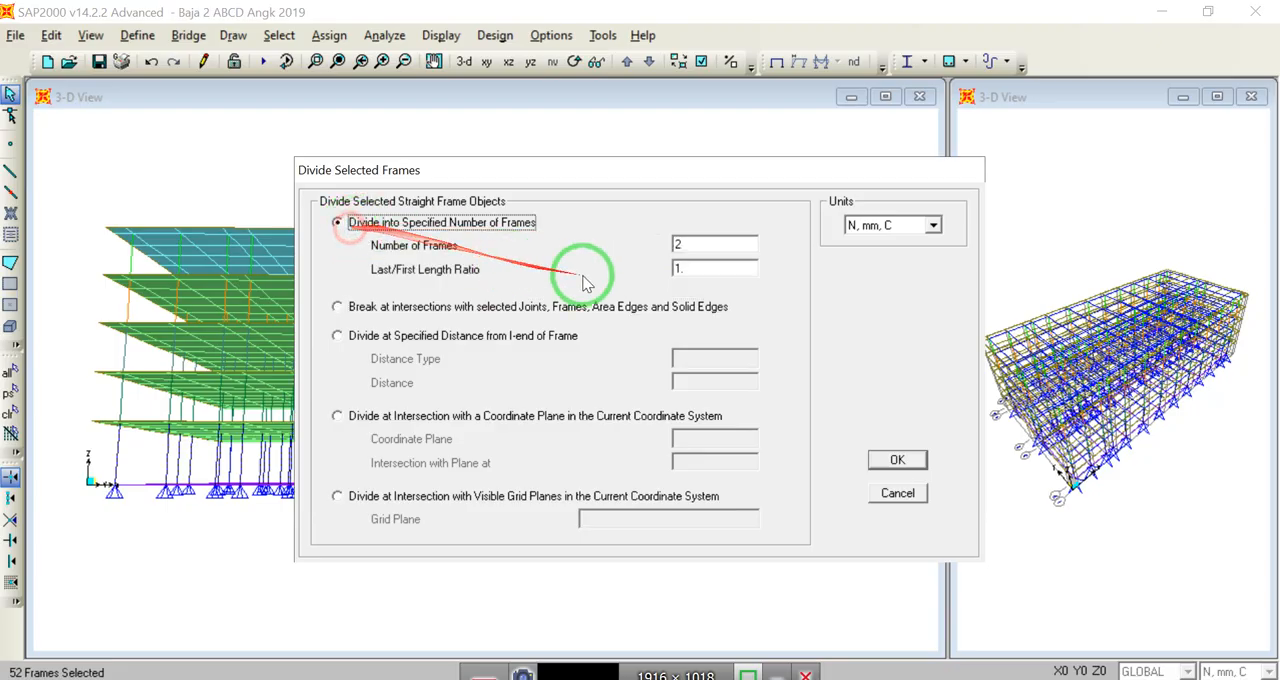
pyautogui.doubleClick(693, 243)
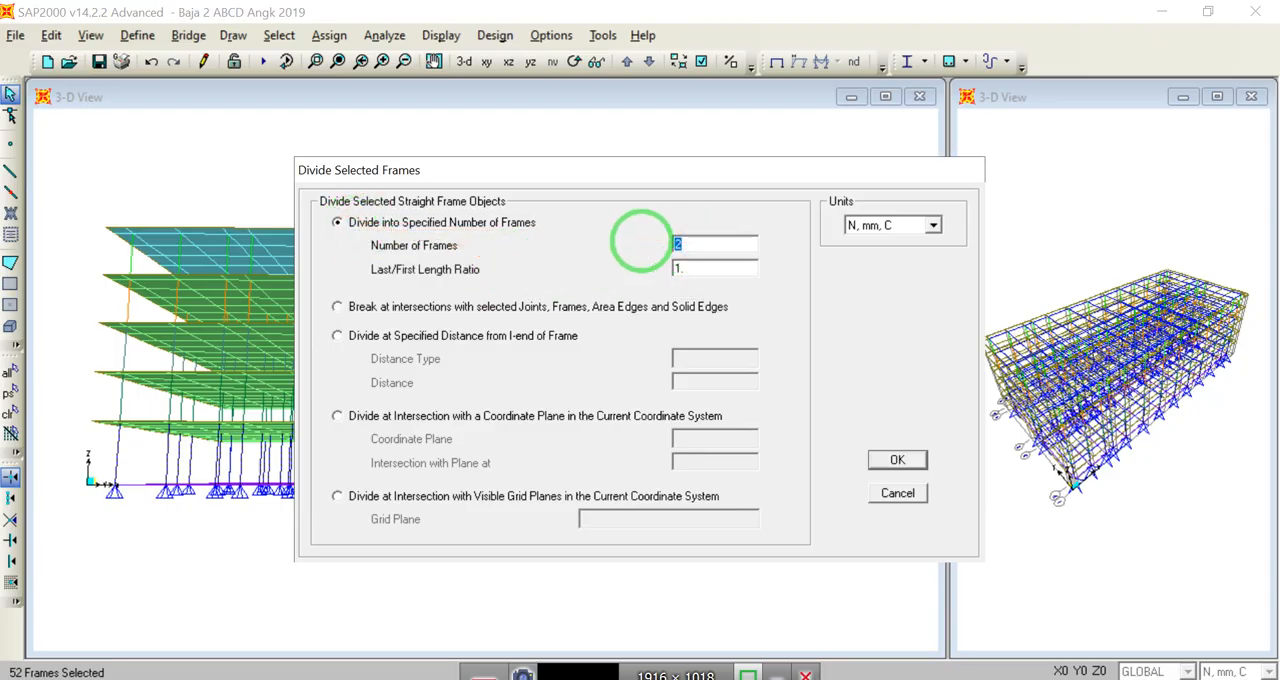
pyautogui.click(893, 459)
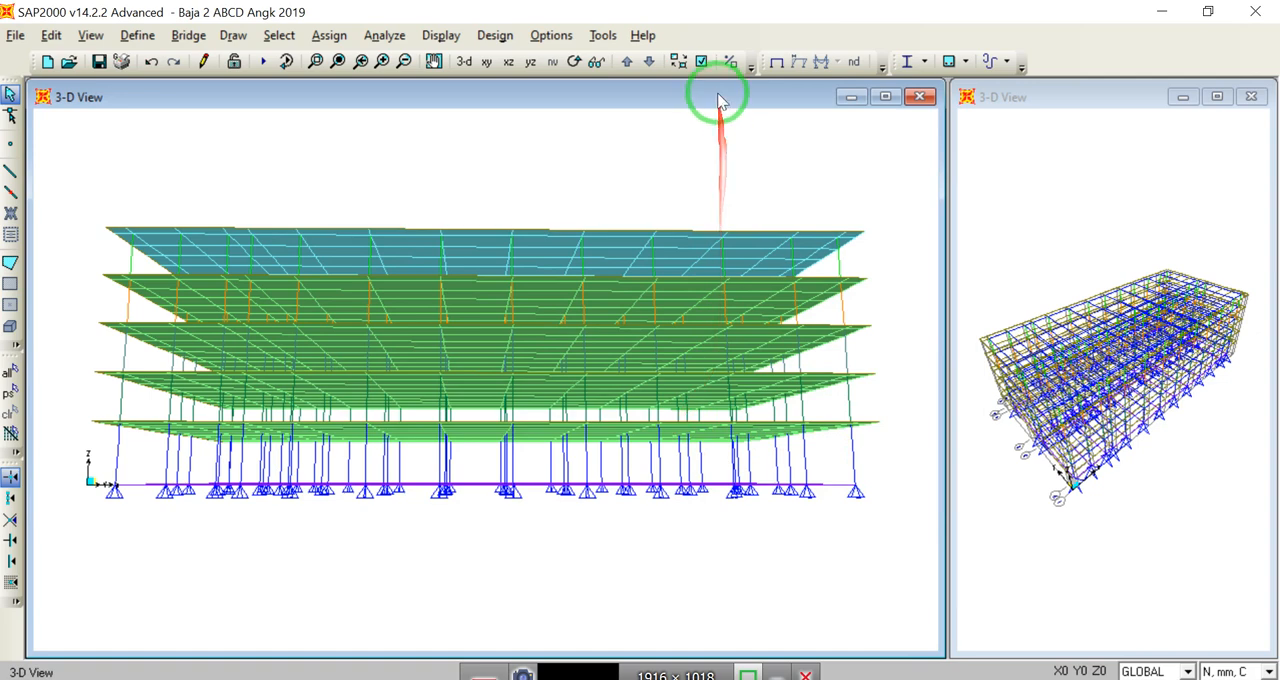
# Step: Turn off the Invisible option for joints in the perspective view of the divided columns
pyautogui.click(700, 60)
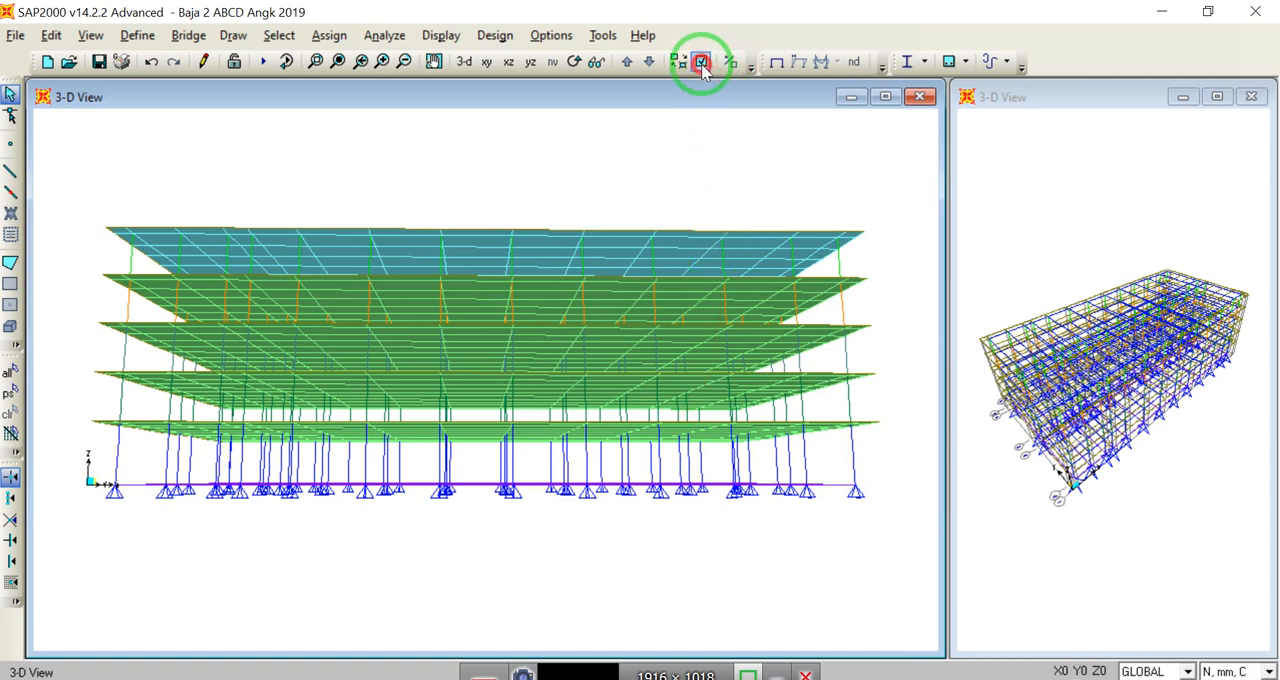
pyautogui.click(318, 314)
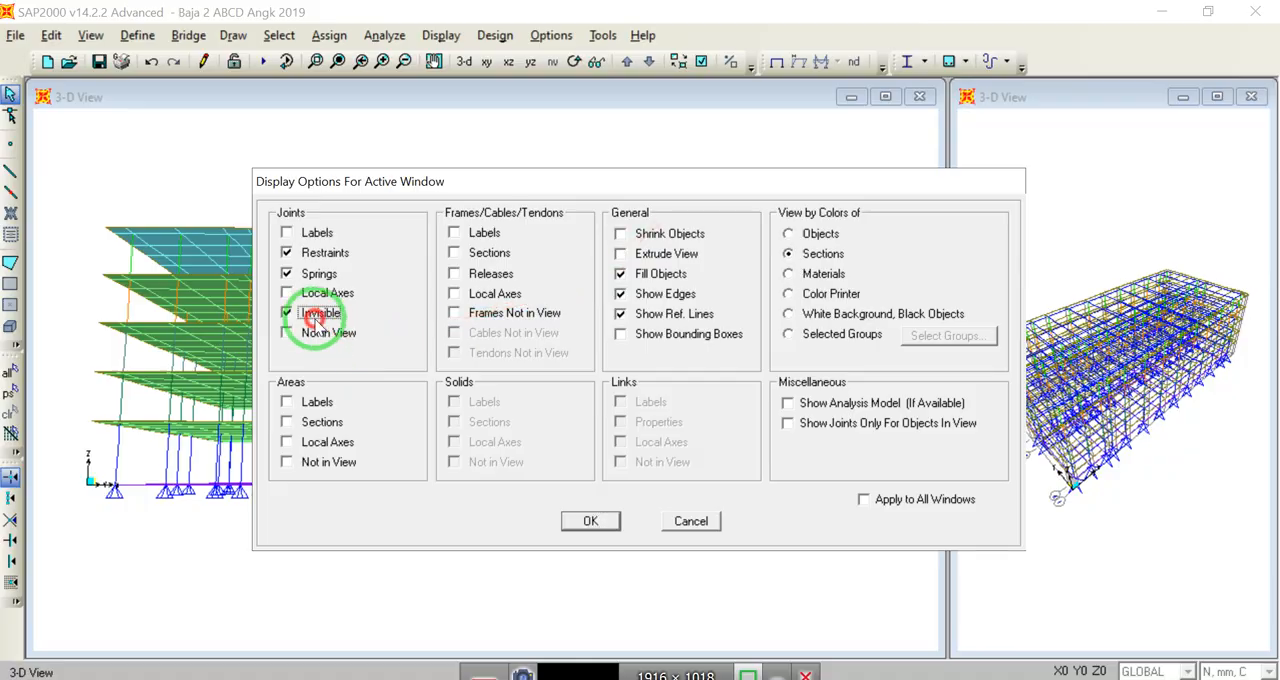
pyautogui.click(587, 522)
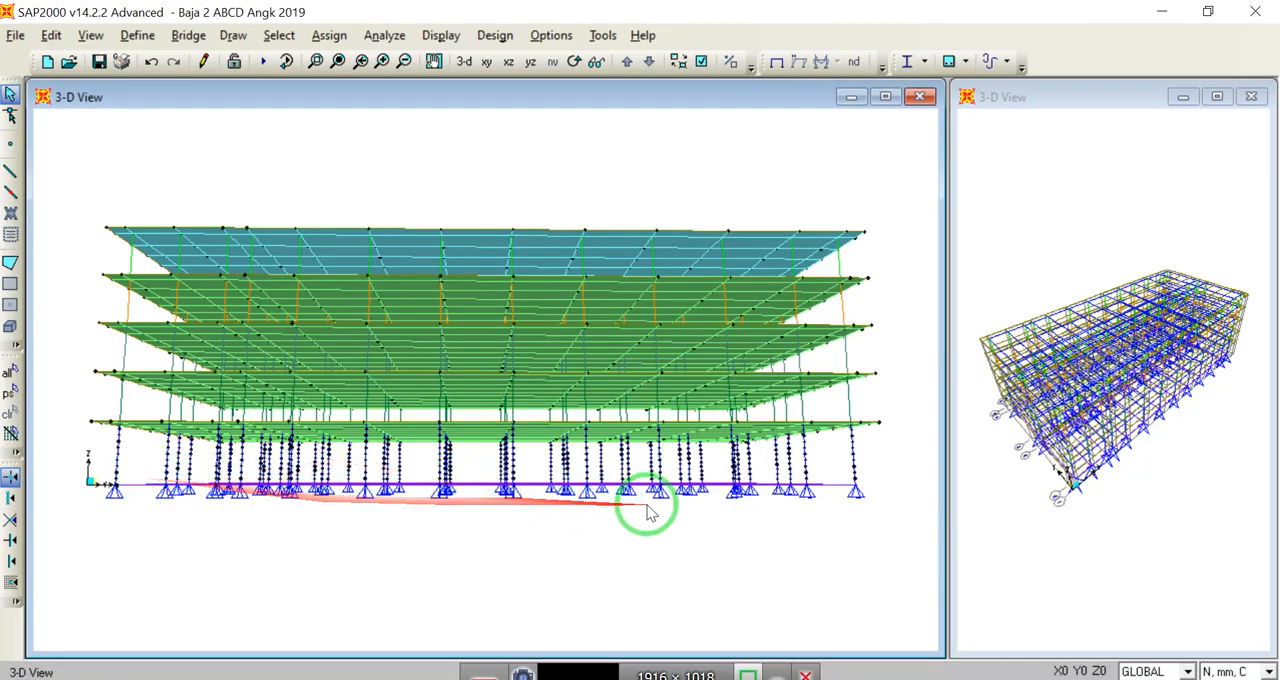
# Step: Select the lowest segment of every ground-floor column, just above the base supports, across the full width of the building
pyautogui.click(316, 62)
pyautogui.moveTo(103, 464); pyautogui.dragTo(364, 517)
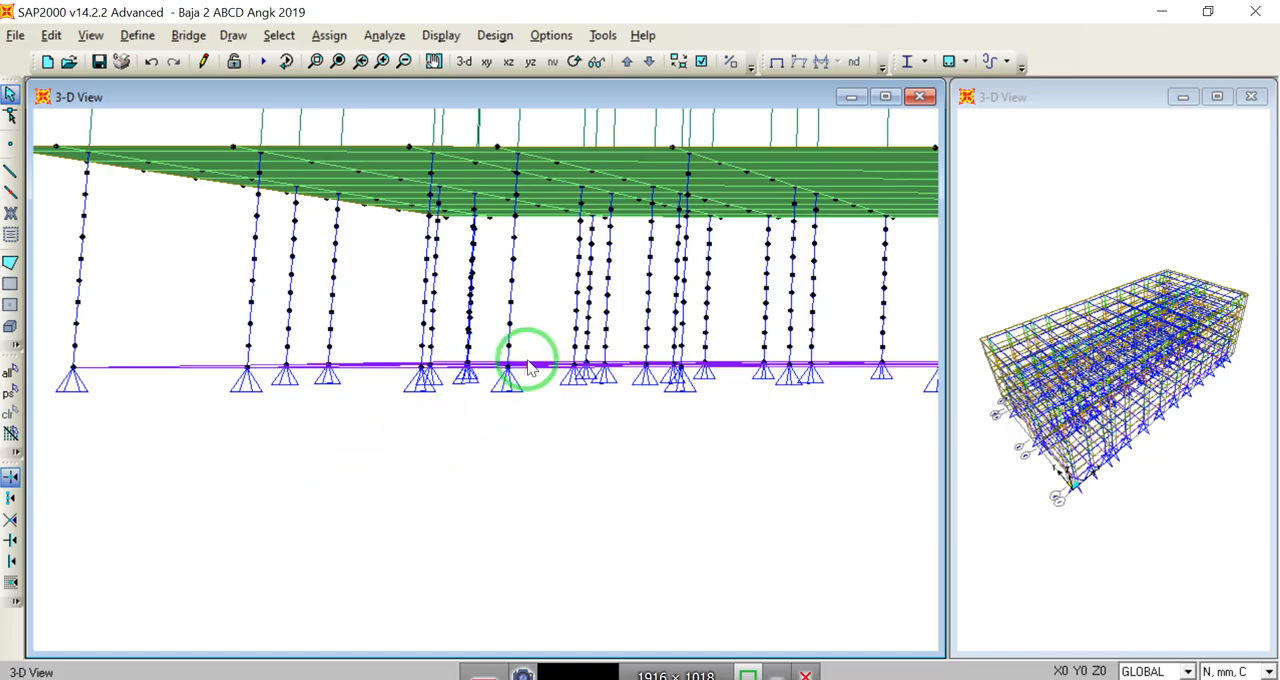
pyautogui.moveTo(518, 356); pyautogui.dragTo(65, 357)
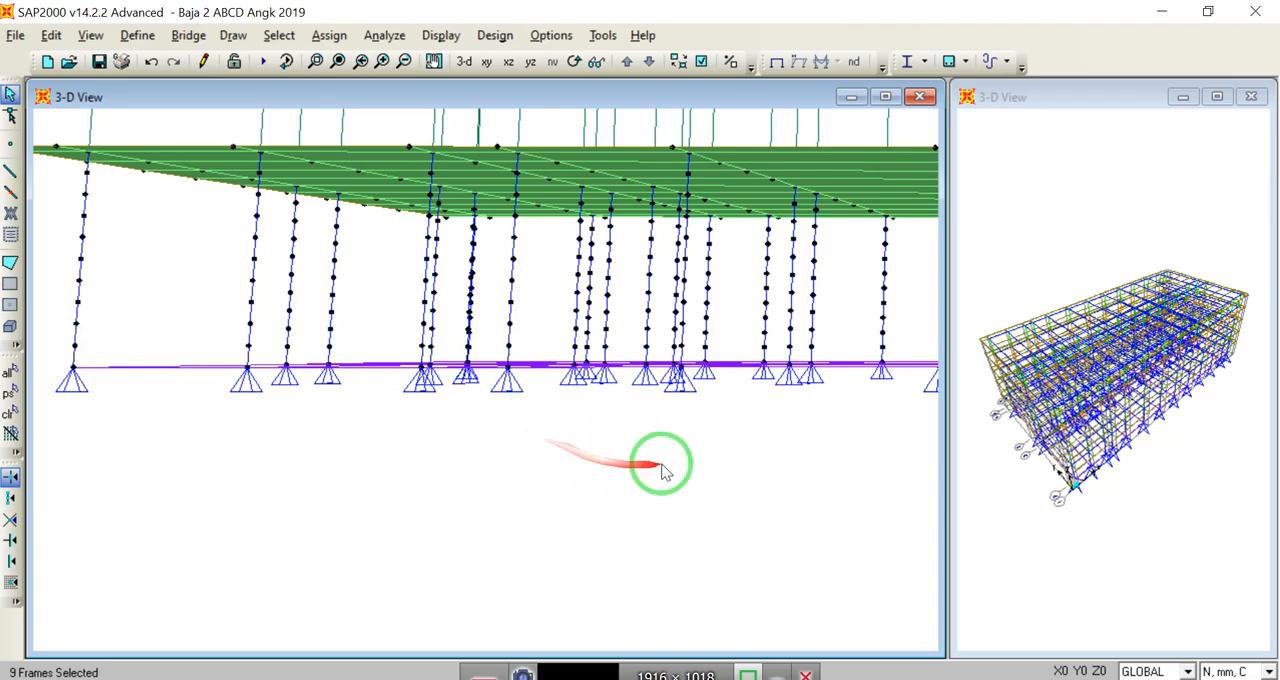
pyautogui.moveTo(717, 463); pyautogui.dragTo(367, 441, button='middle')
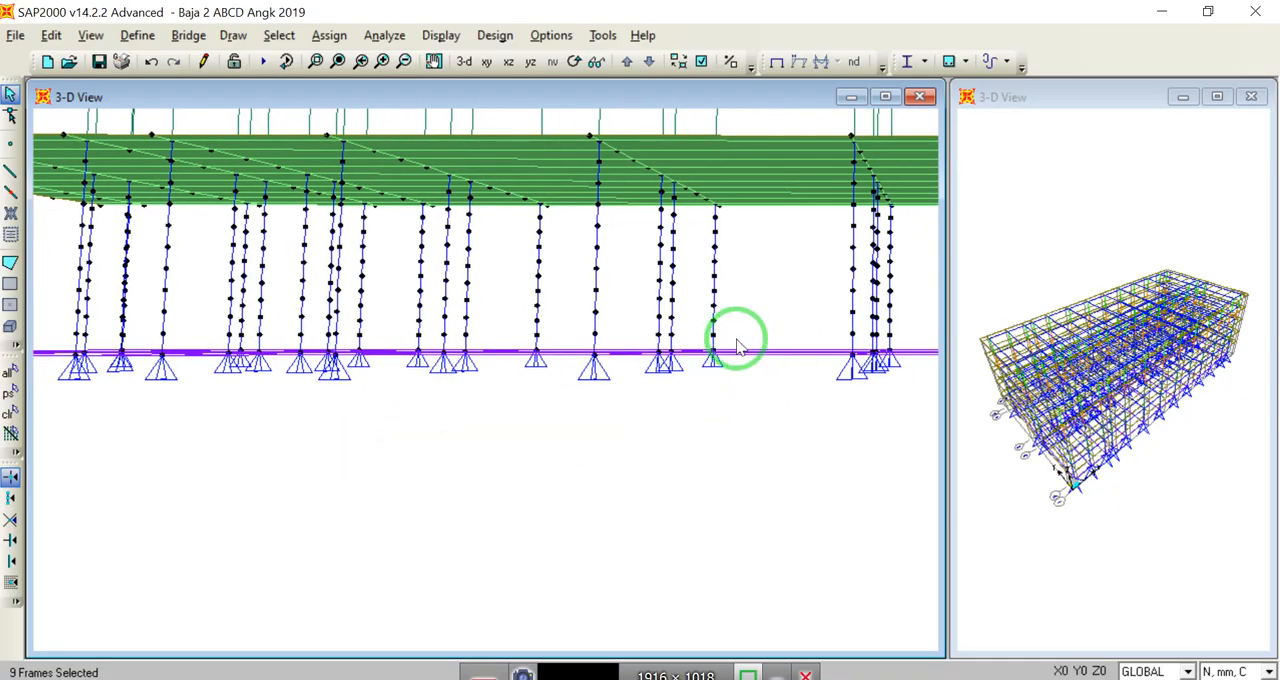
pyautogui.moveTo(737, 345); pyautogui.dragTo(224, 345)
pyautogui.moveTo(763, 409); pyautogui.dragTo(183, 380, button='middle')
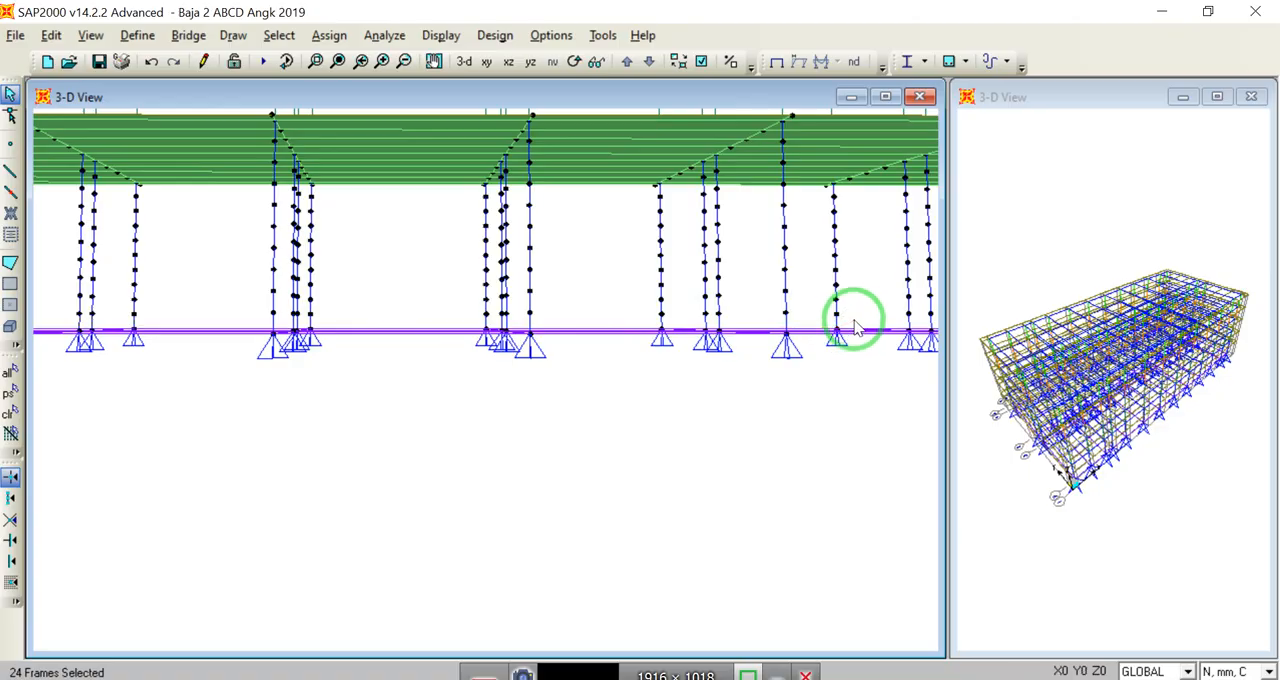
pyautogui.moveTo(852, 320)
pyautogui.mouseDown()
pyautogui.moveTo(429, 317)
pyautogui.moveTo(297, 334)
pyautogui.moveTo(263, 319)
pyautogui.mouseUp()
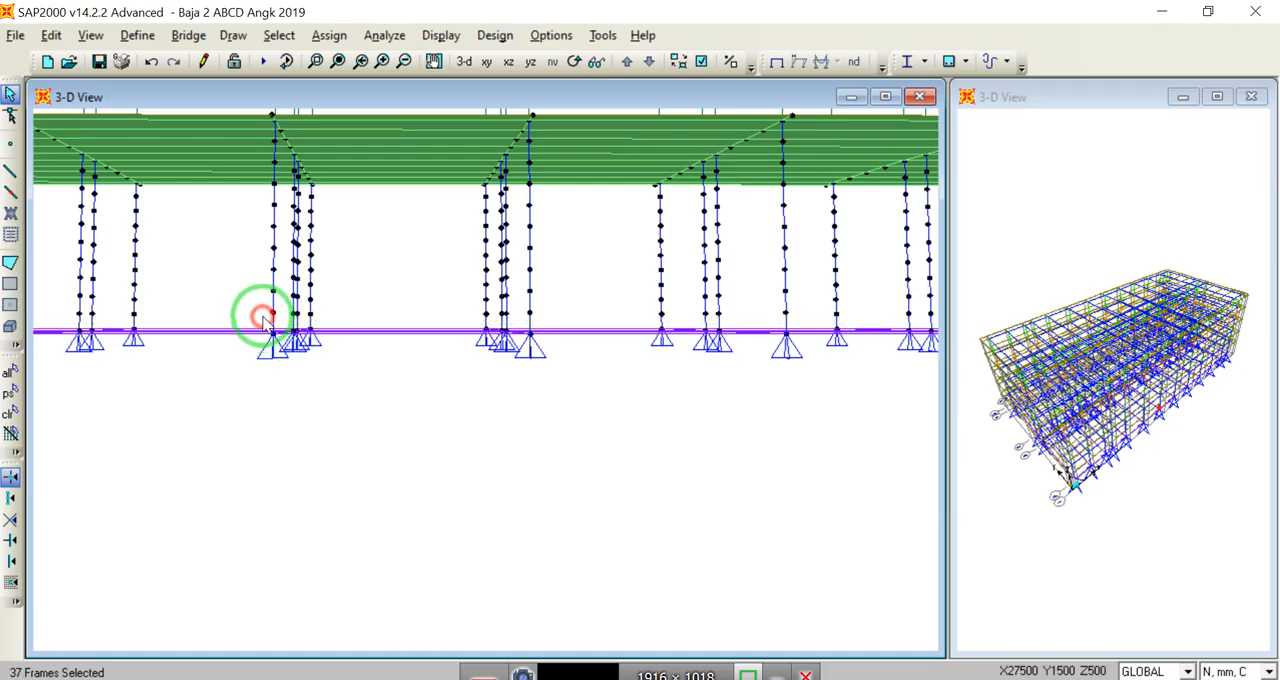
pyautogui.moveTo(803, 416); pyautogui.dragTo(314, 431, button='middle')
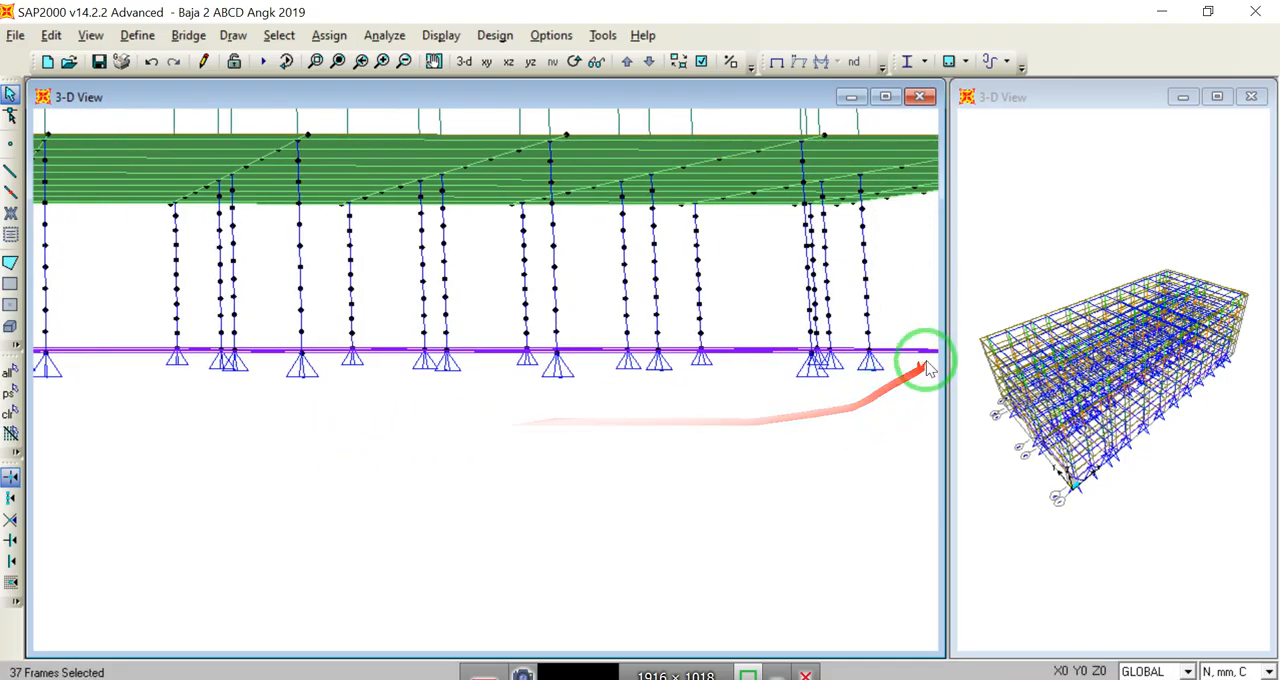
pyautogui.moveTo(900, 342); pyautogui.dragTo(150, 341)
pyautogui.moveTo(851, 463); pyautogui.dragTo(431, 457, button='middle')
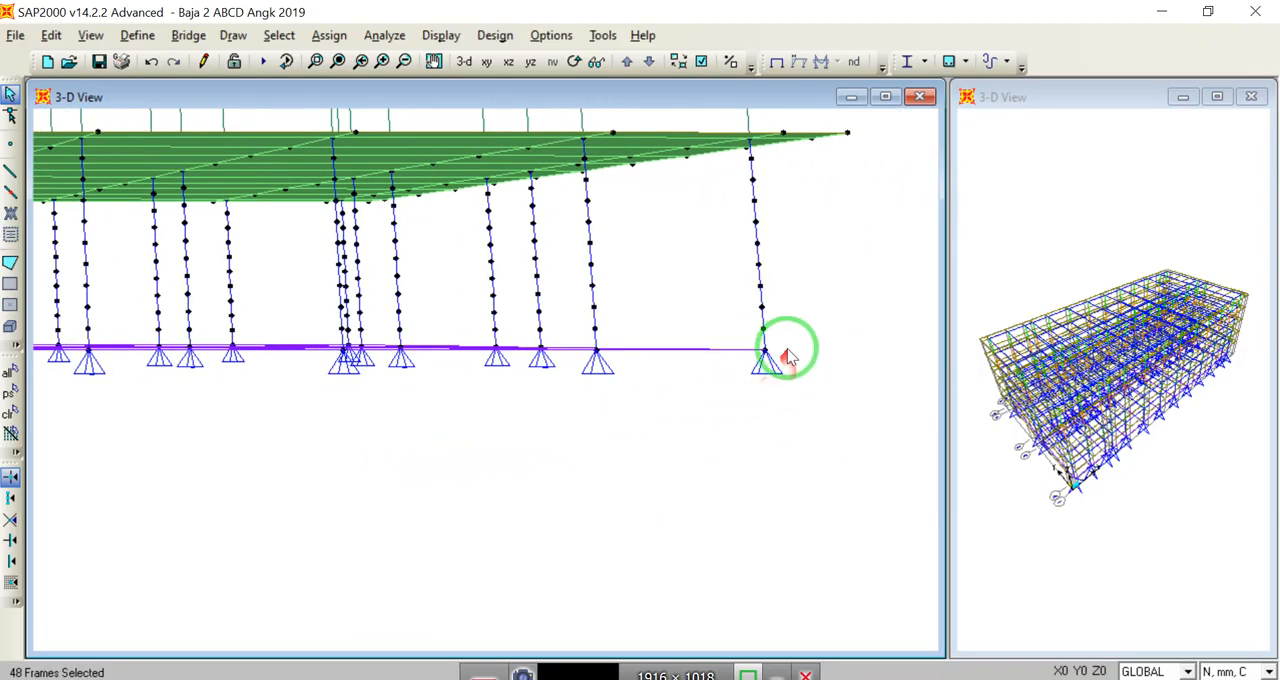
pyautogui.moveTo(785, 338); pyautogui.dragTo(342, 338)
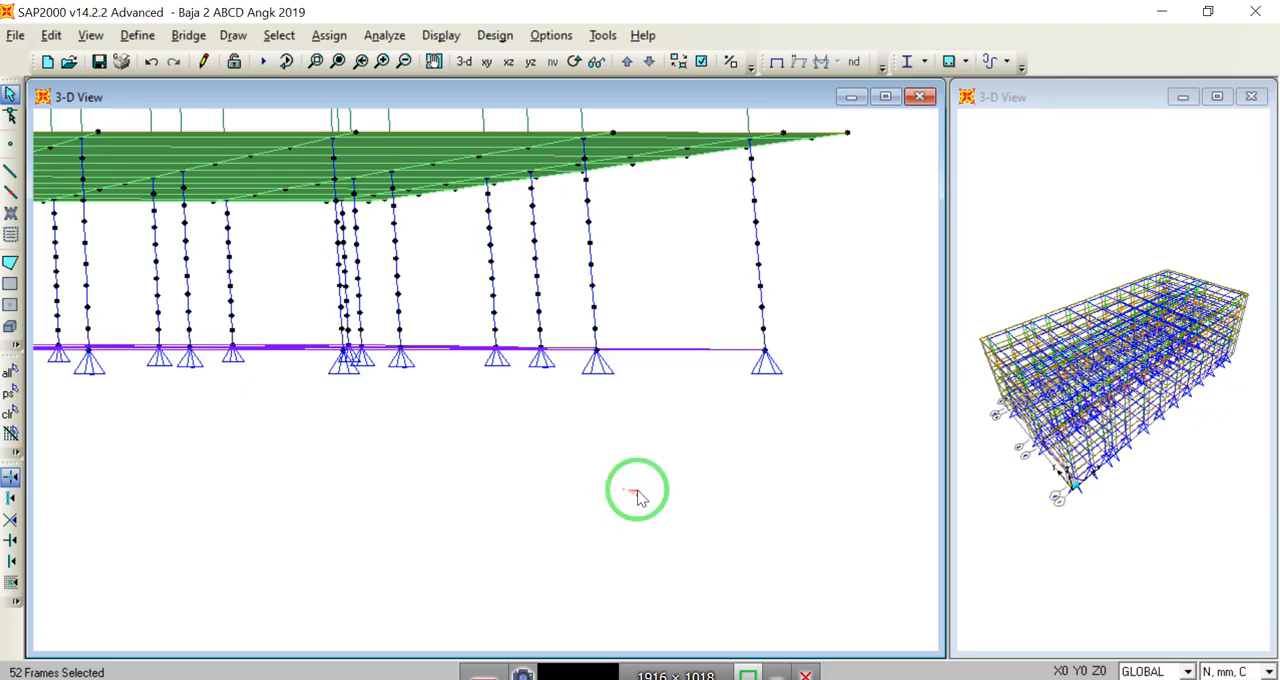
# Step: Add a rectangular concrete frame section named Kolom 350.750 in material K300, with depth 750 mm and width 350 mm
pyautogui.click(137, 36)
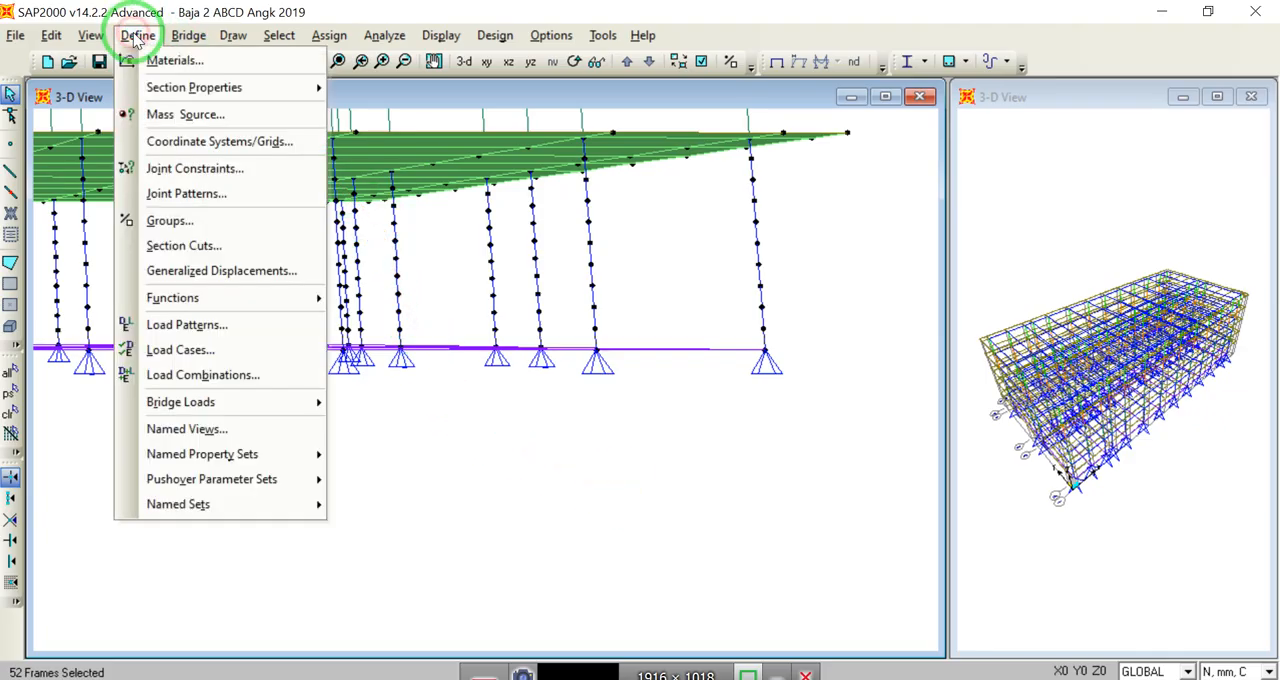
pyautogui.moveTo(192, 88)
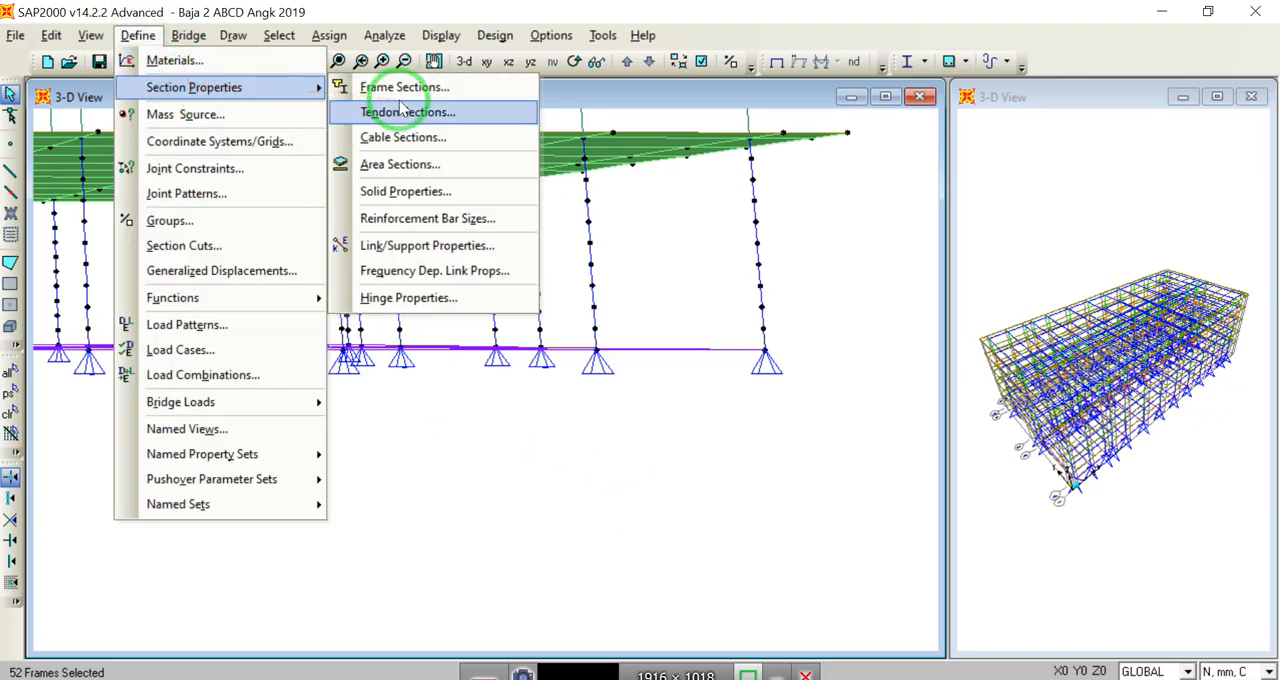
pyautogui.click(404, 90)
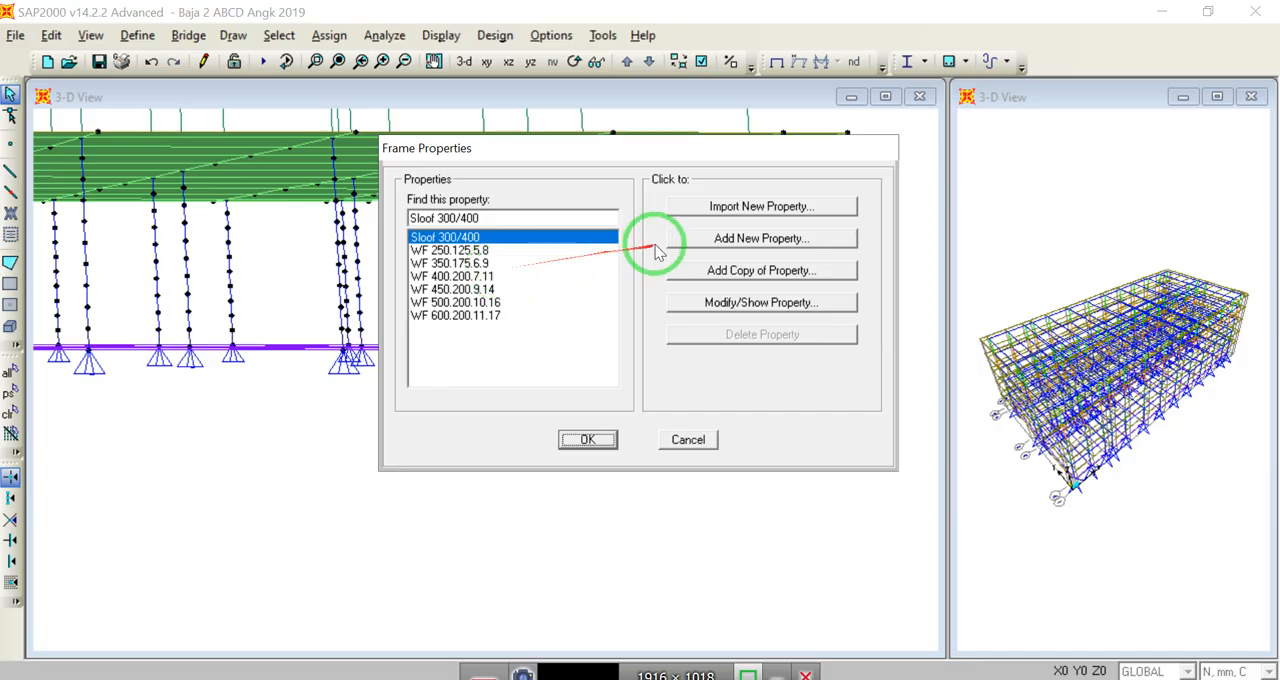
pyautogui.click(760, 240)
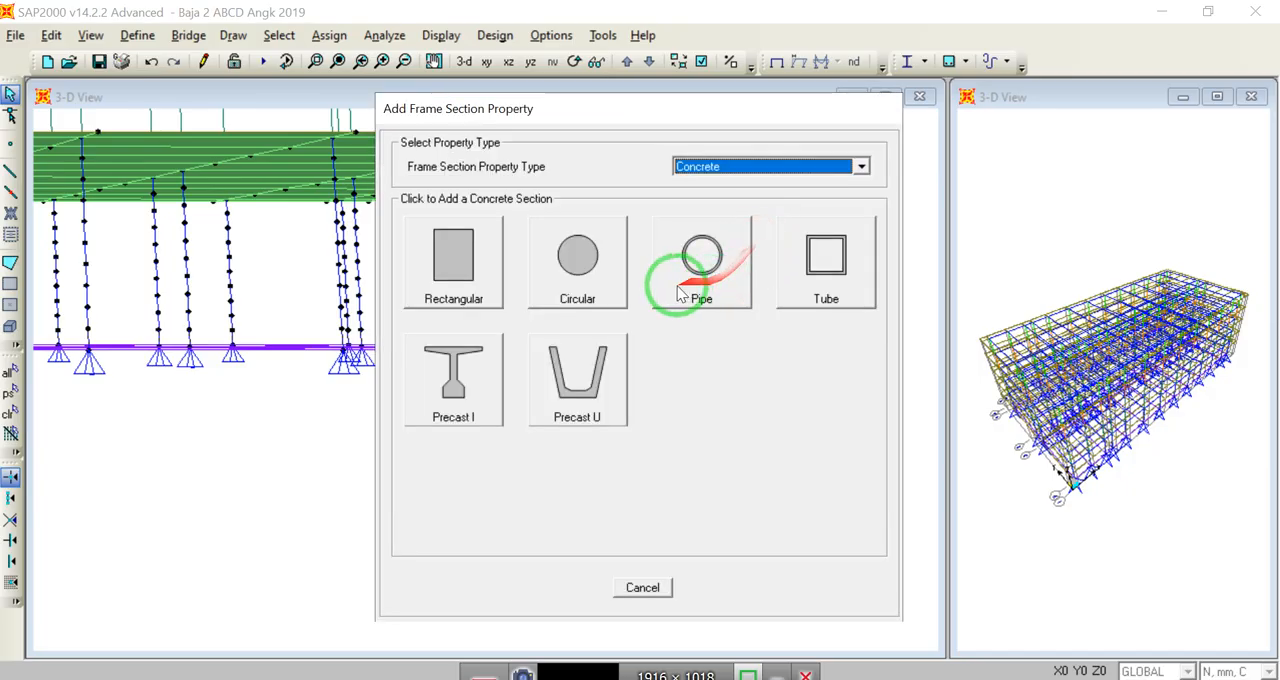
pyautogui.click(460, 260)
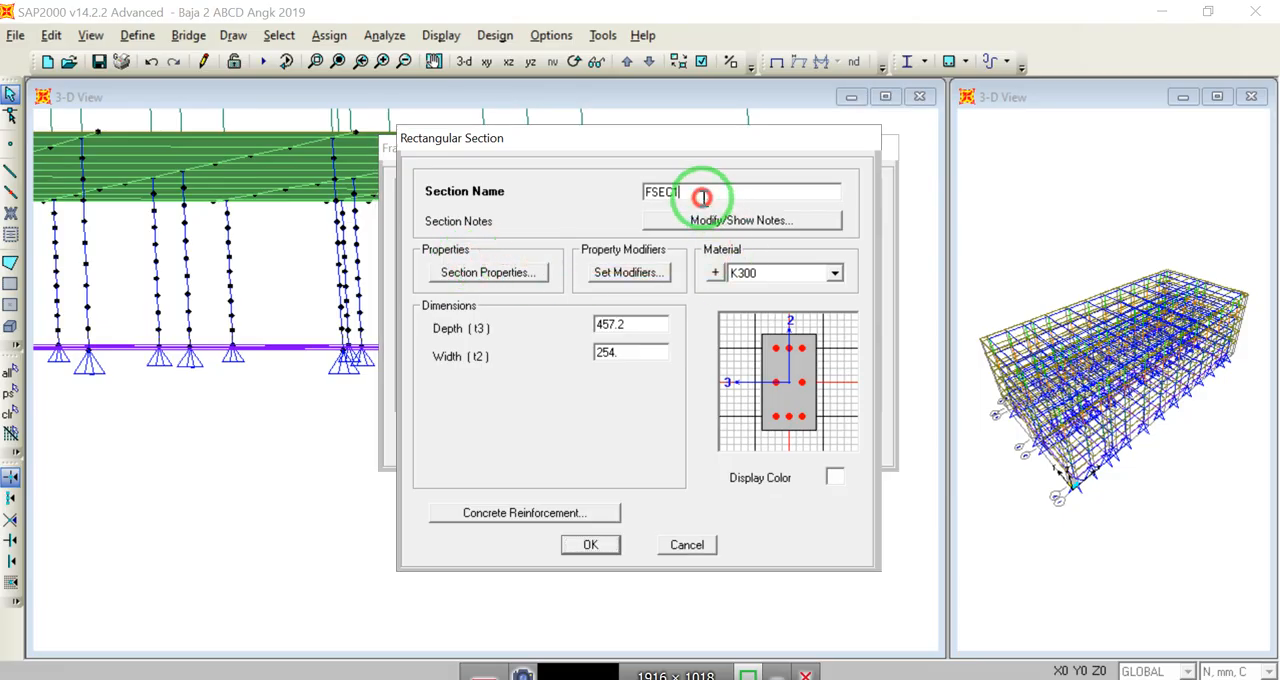
pyautogui.moveTo(702, 197); pyautogui.dragTo(604, 205)
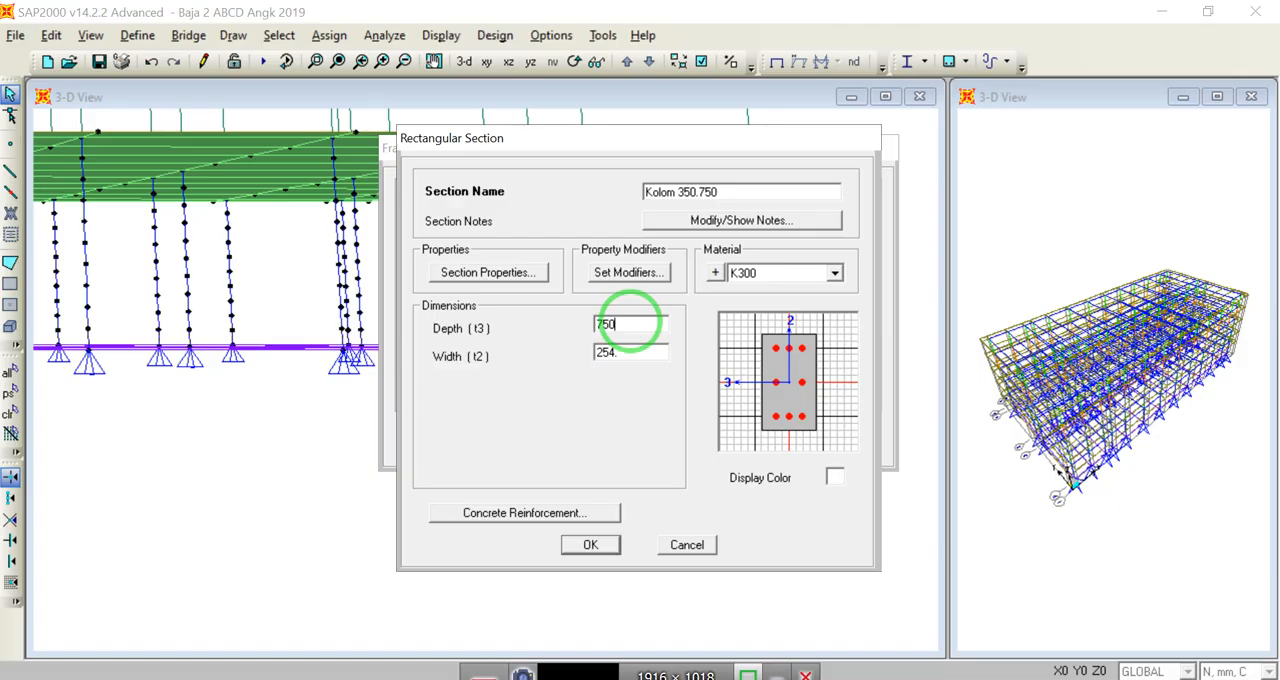
pyautogui.doubleClick(624, 354)
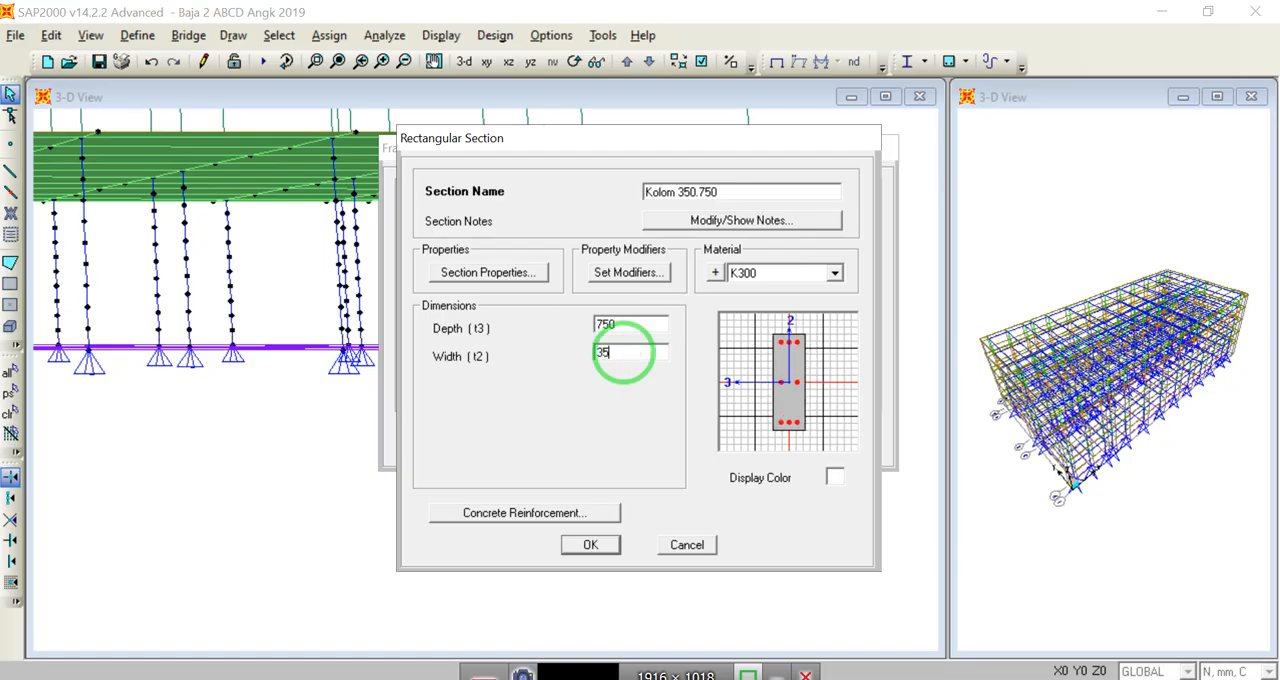
pyautogui.doubleClick(633, 326)
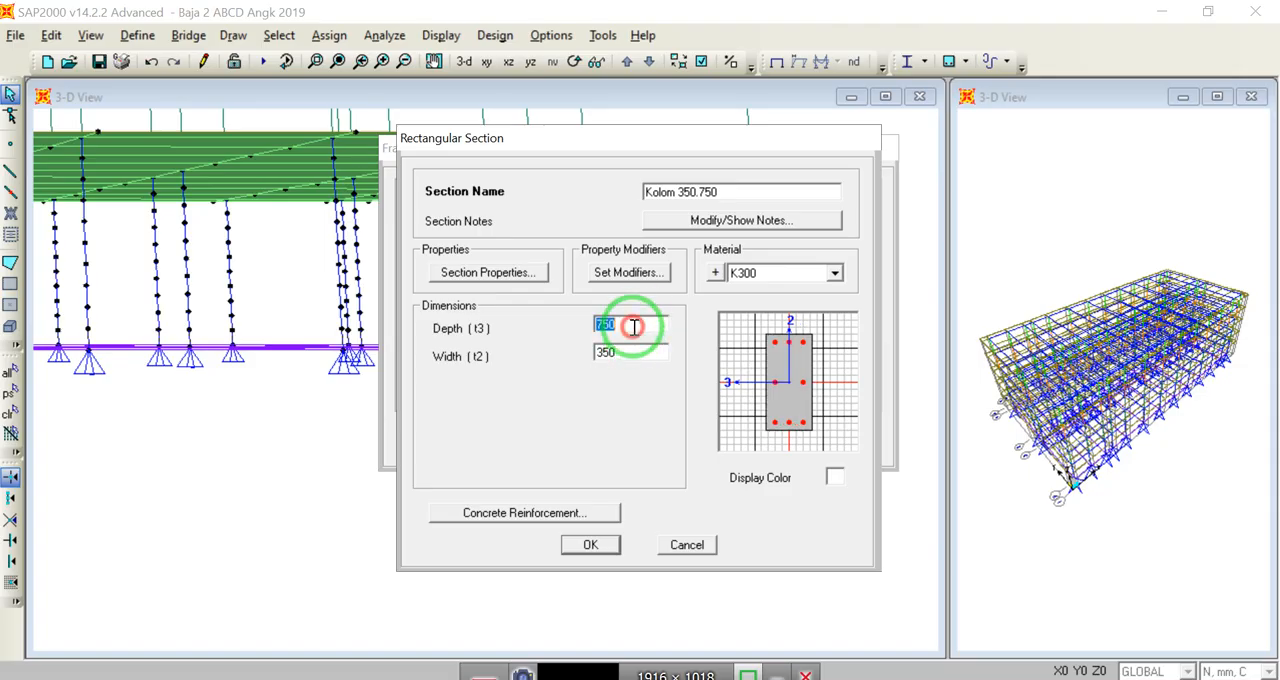
# Step: Set the display color of section Kolom 350.750 to medium gray (RGB 143, 143, 143)
pyautogui.click(835, 477)
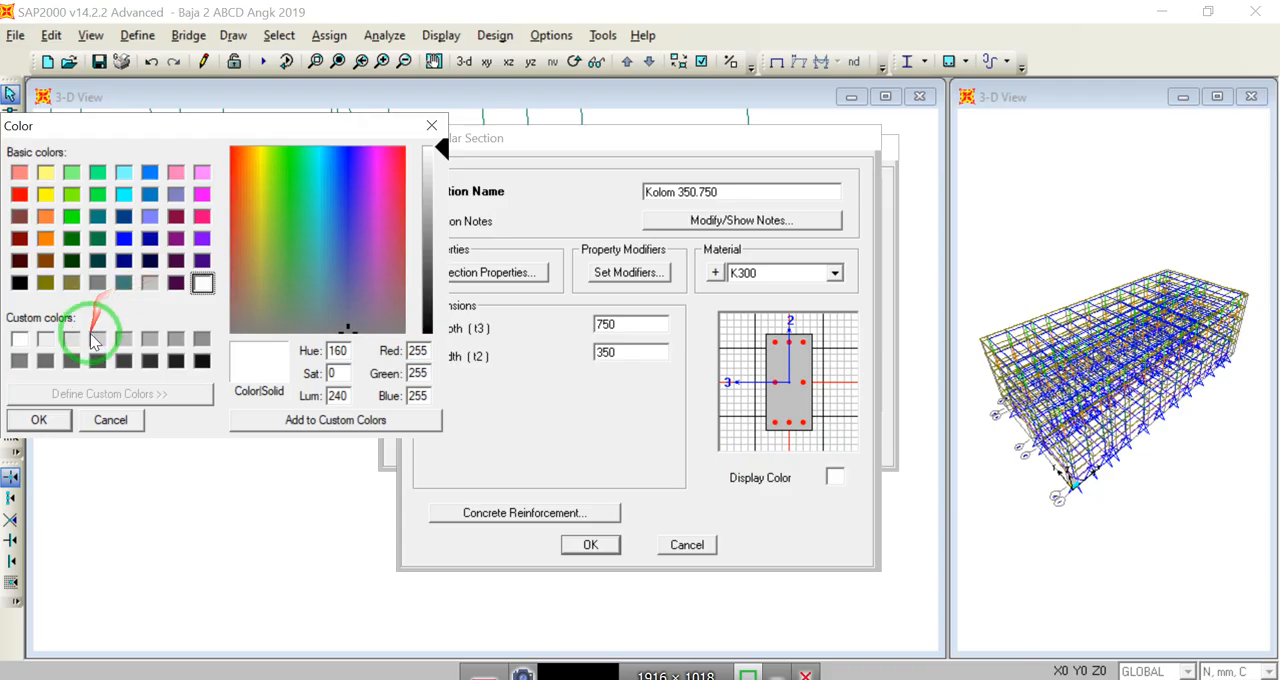
pyautogui.click(201, 341)
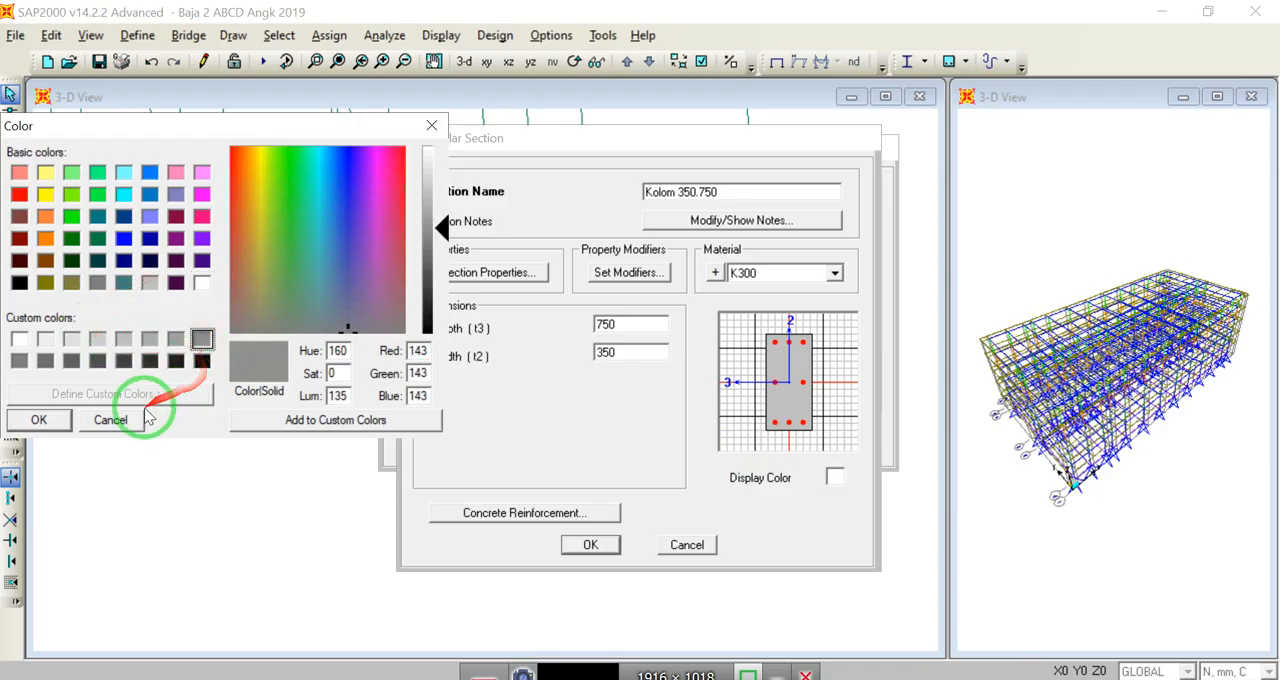
pyautogui.click(39, 420)
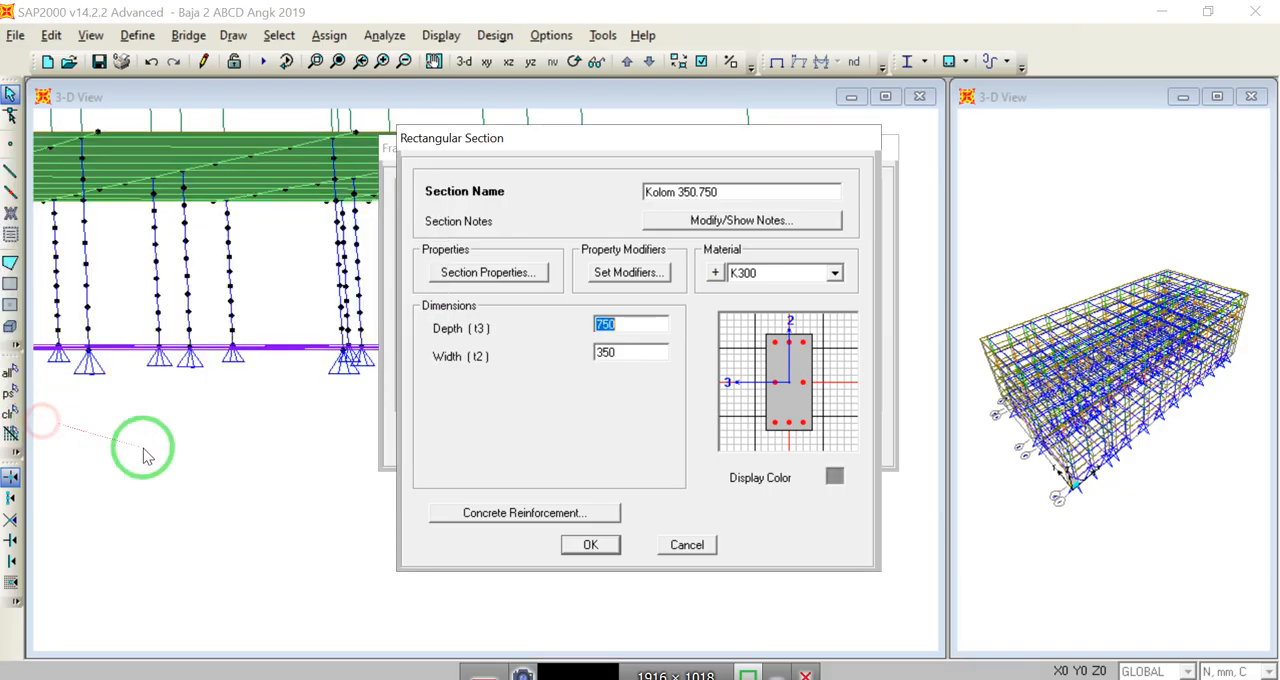
# Step: In the section's reinforcement data, set the longitudinal bars to material Fy 400 MPa and size 16d
pyautogui.click(500, 514)
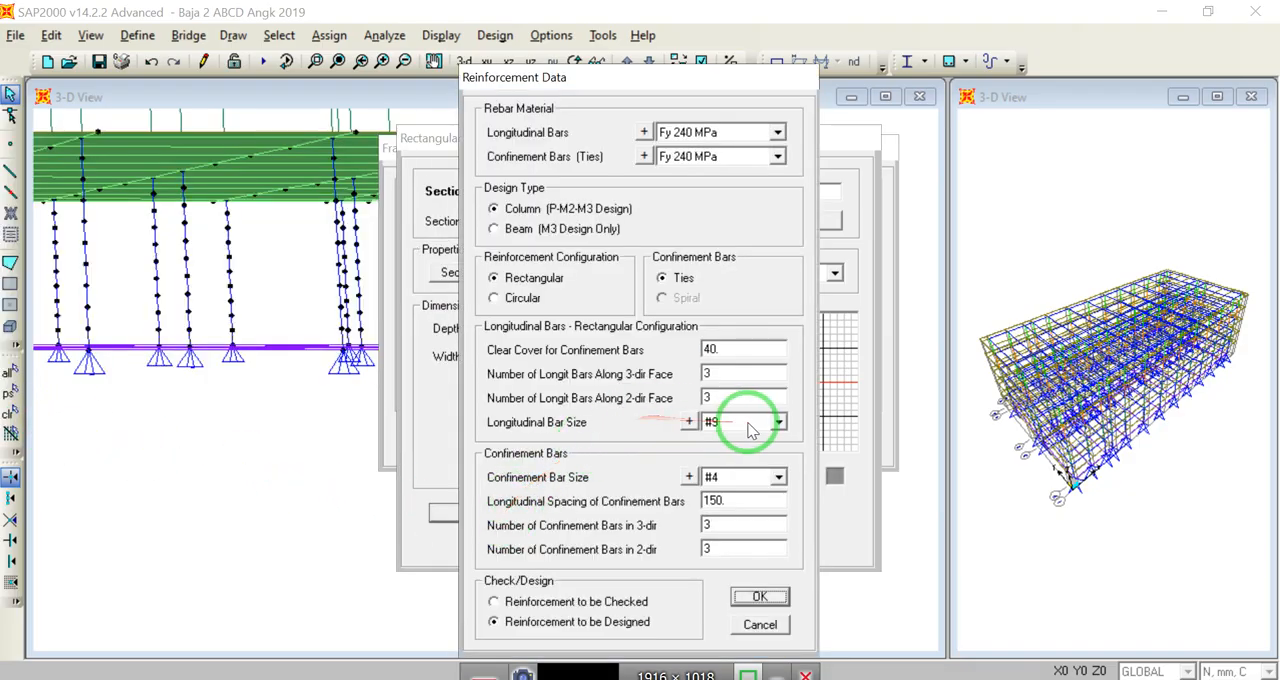
pyautogui.click(779, 132)
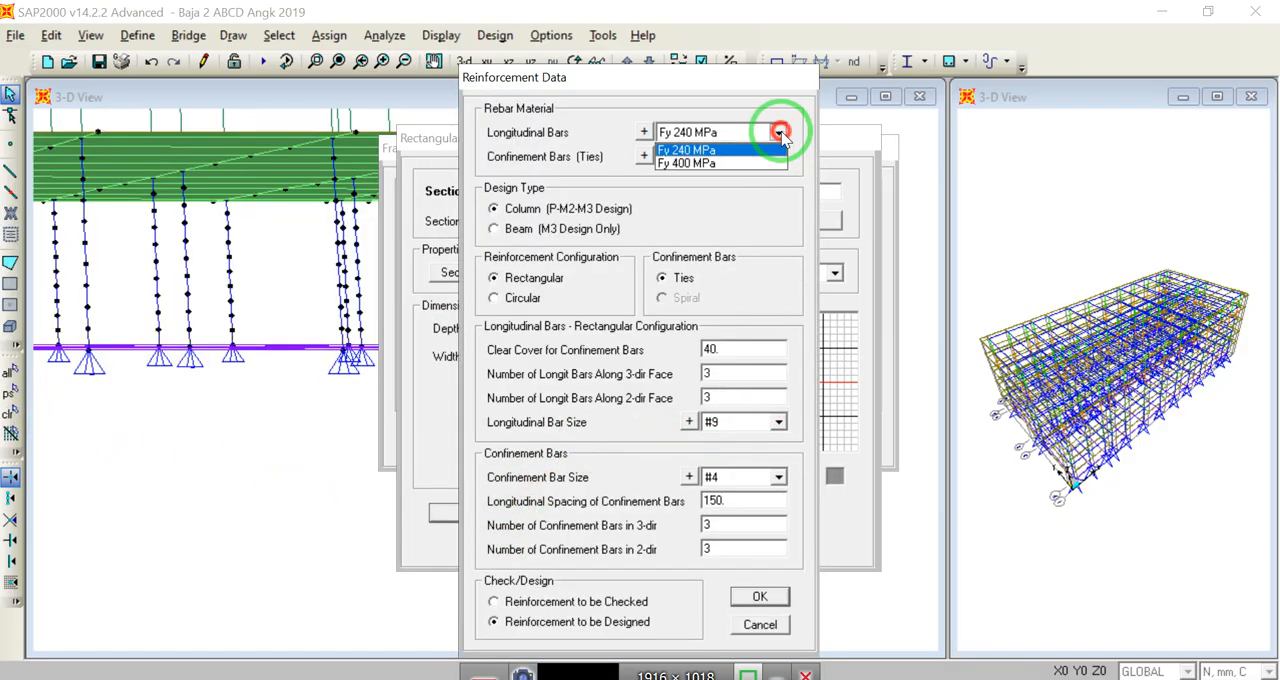
pyautogui.click(714, 162)
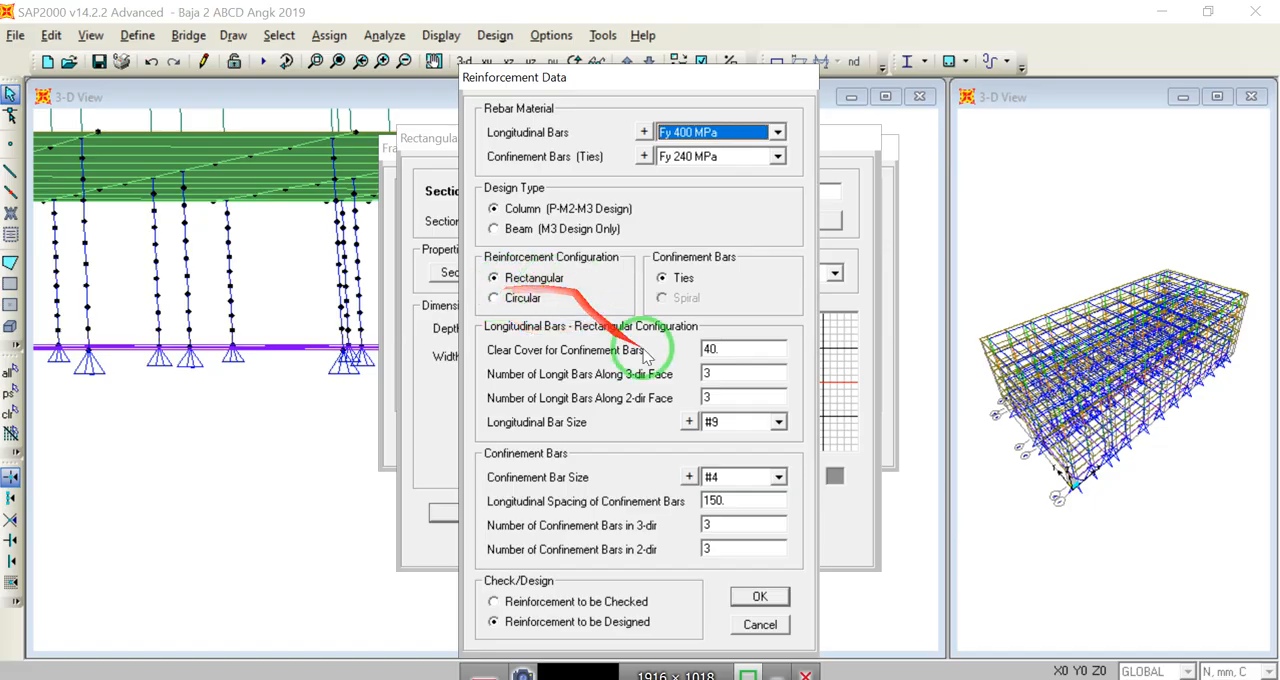
pyautogui.click(777, 424)
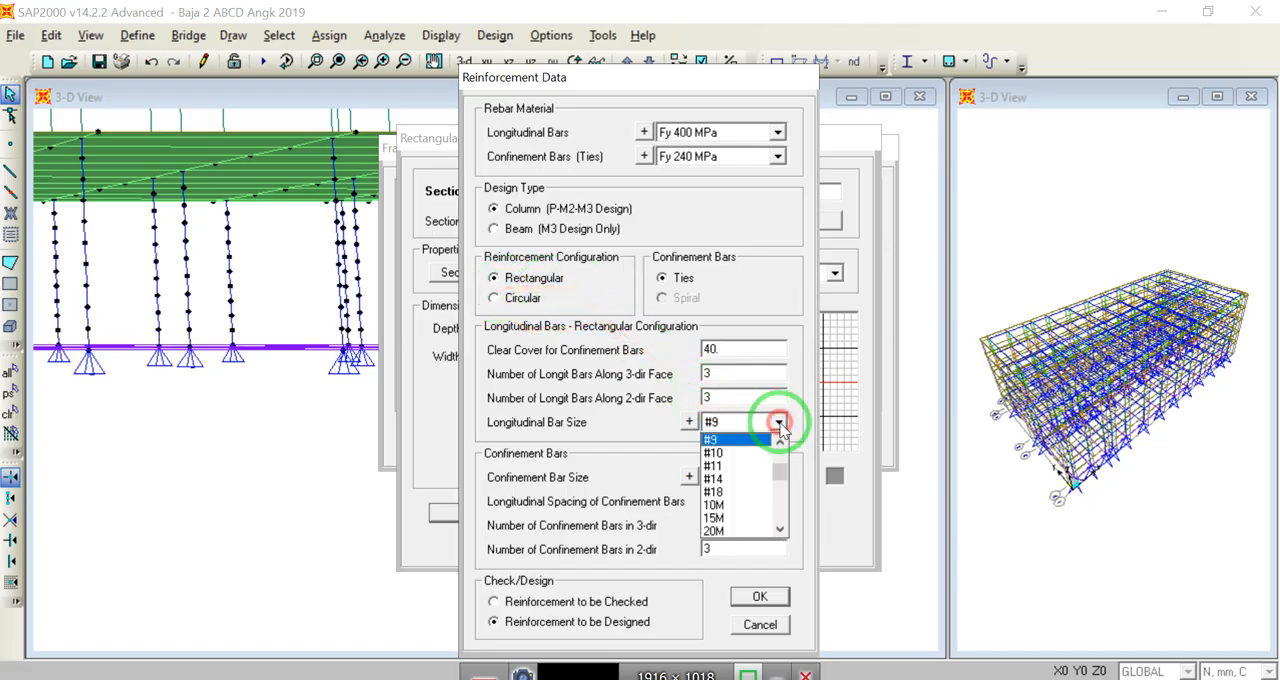
pyautogui.scroll(-5, 749, 485)
pyautogui.scroll(6, 749, 488)
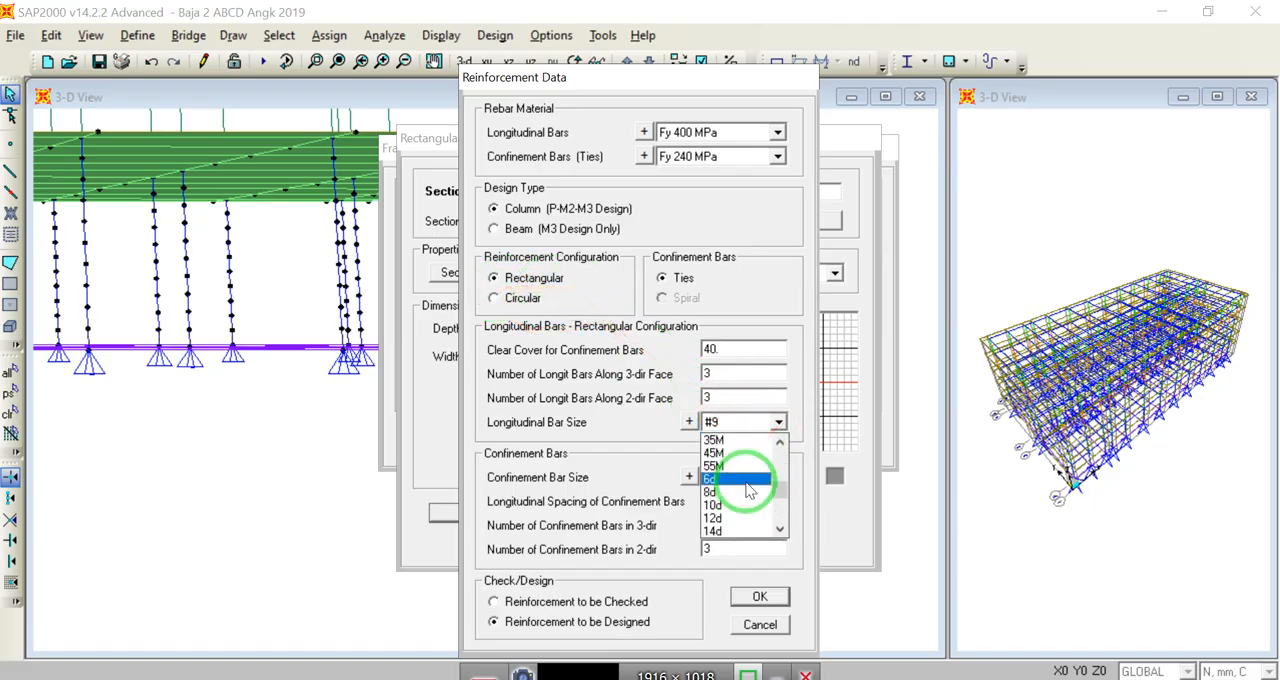
pyautogui.scroll(-3, 749, 488)
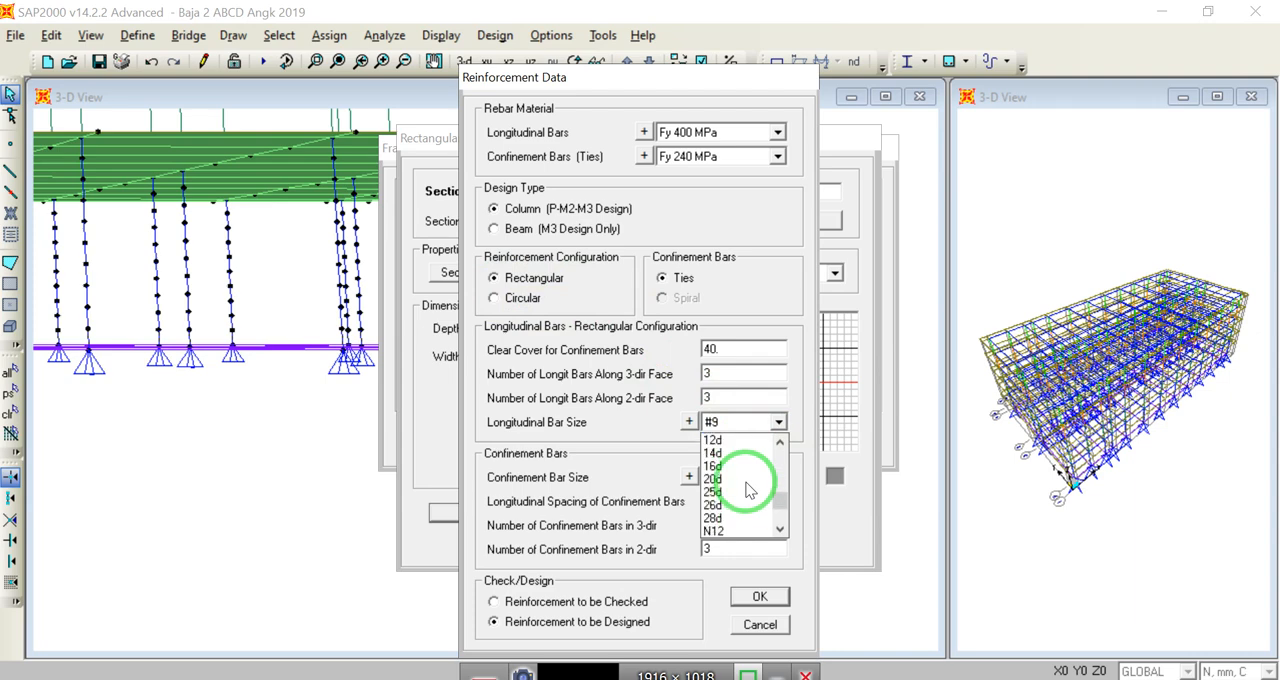
pyautogui.click(723, 467)
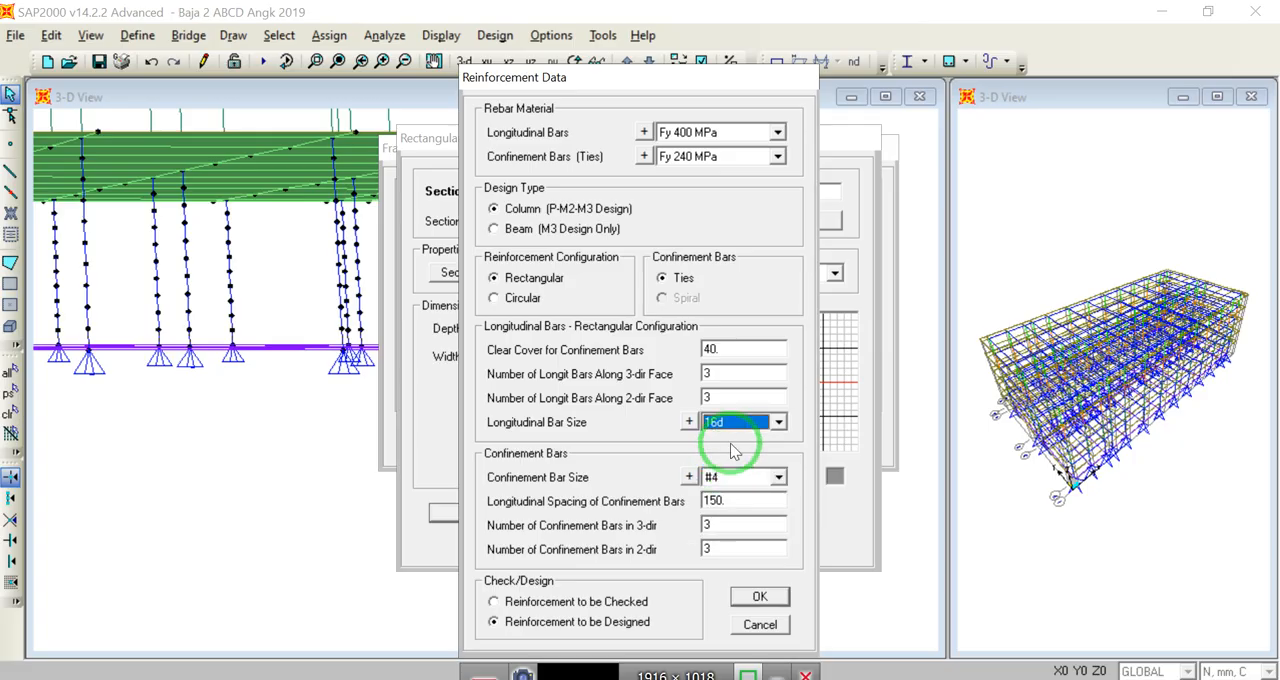
# Step: Set the confinement bars to size 12d with 2 bars in each direction, and mark the reinforcement as to be checked
pyautogui.click(775, 478)
pyautogui.scroll(-2, 745, 525)
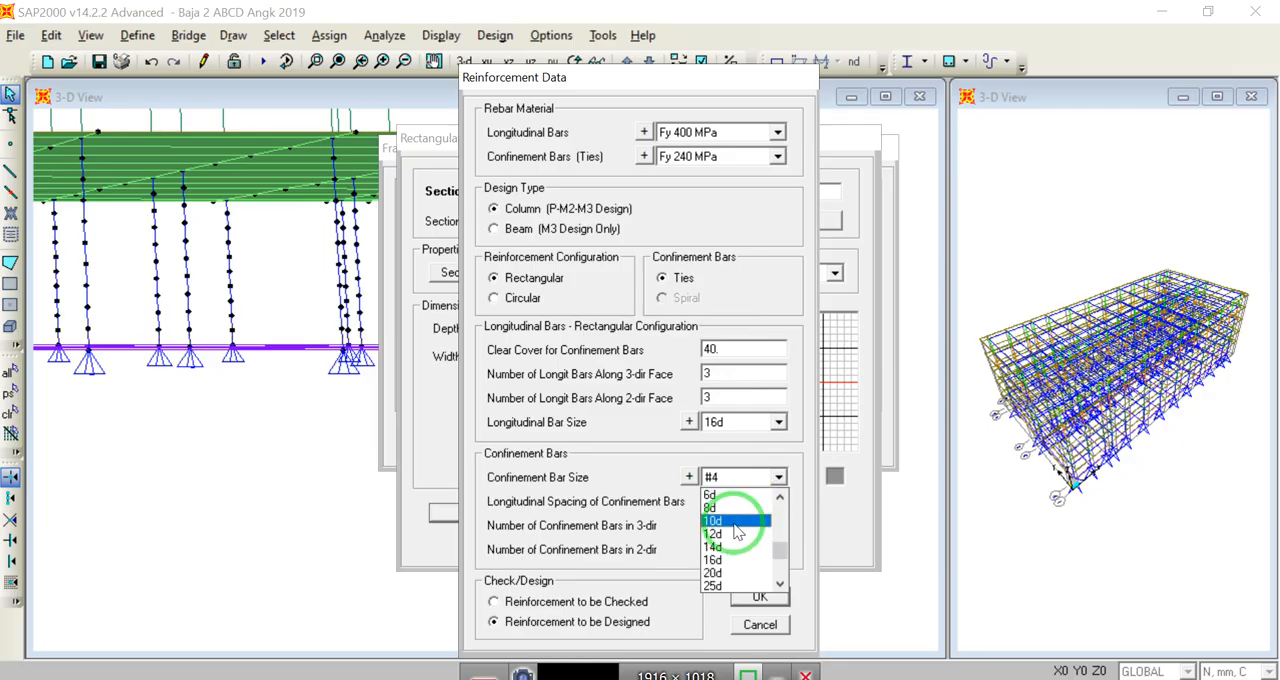
pyautogui.click(736, 534)
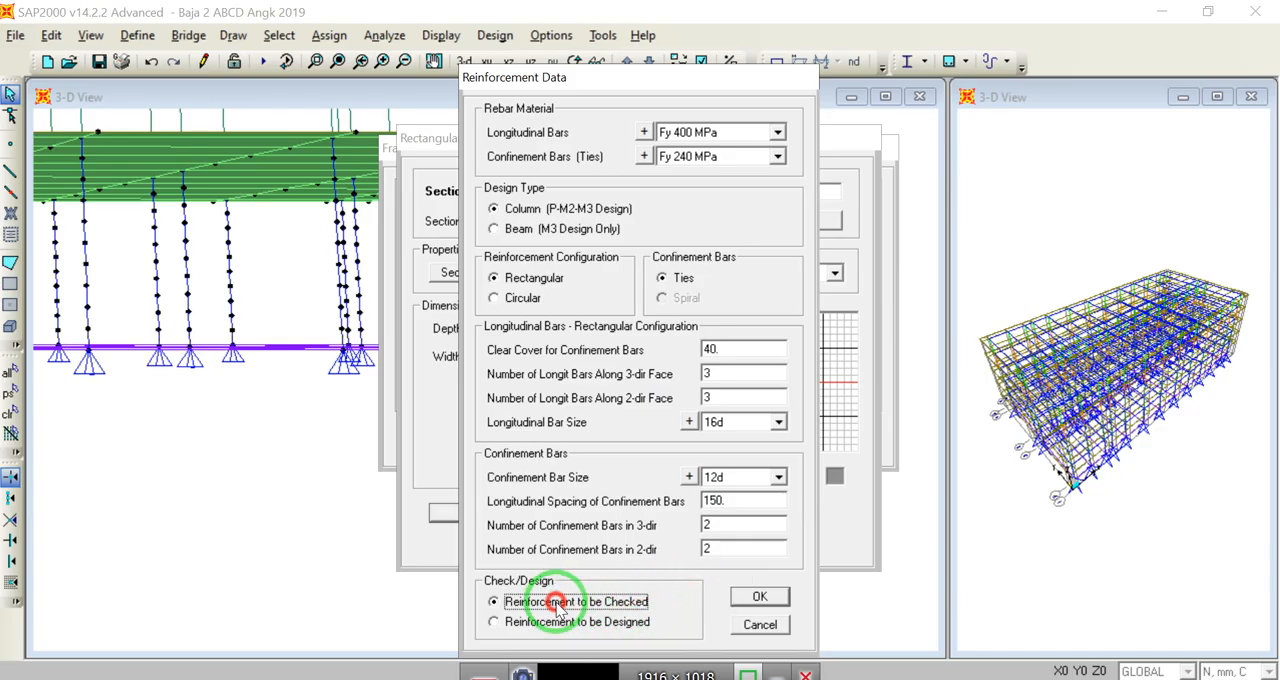
pyautogui.click(762, 597)
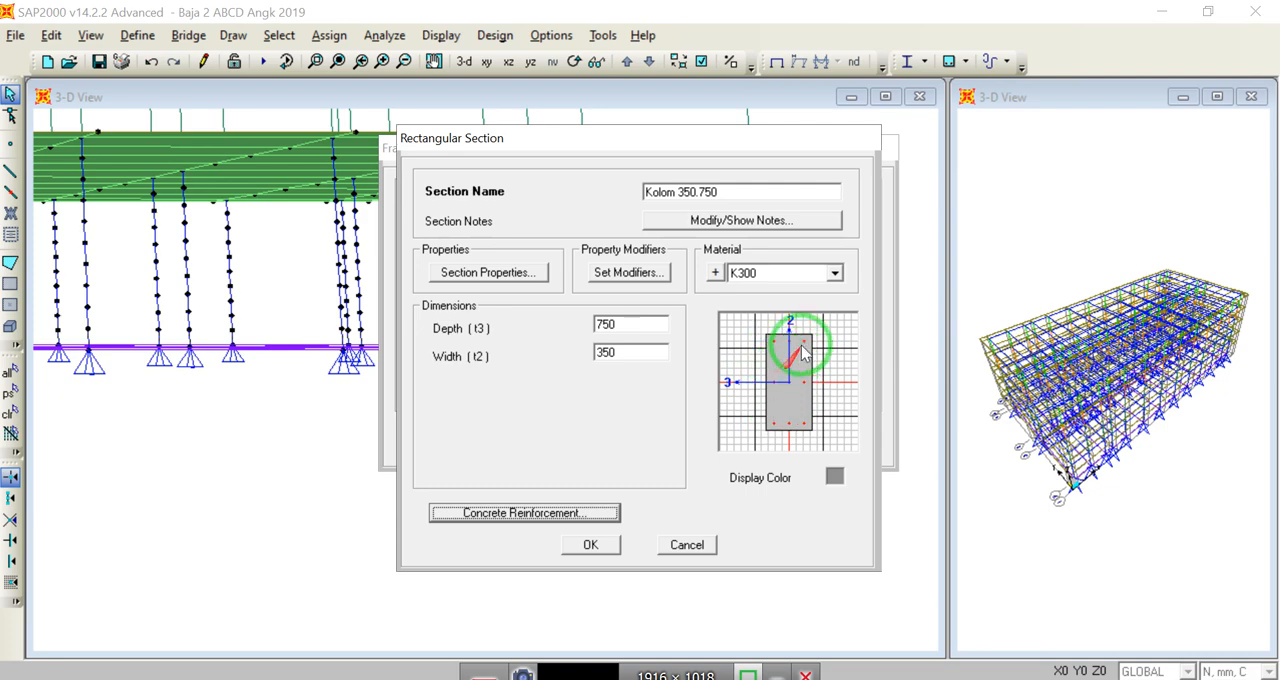
# Step: Try 5 longitudinal bars along the 3-direction face of the column section
pyautogui.click(593, 513)
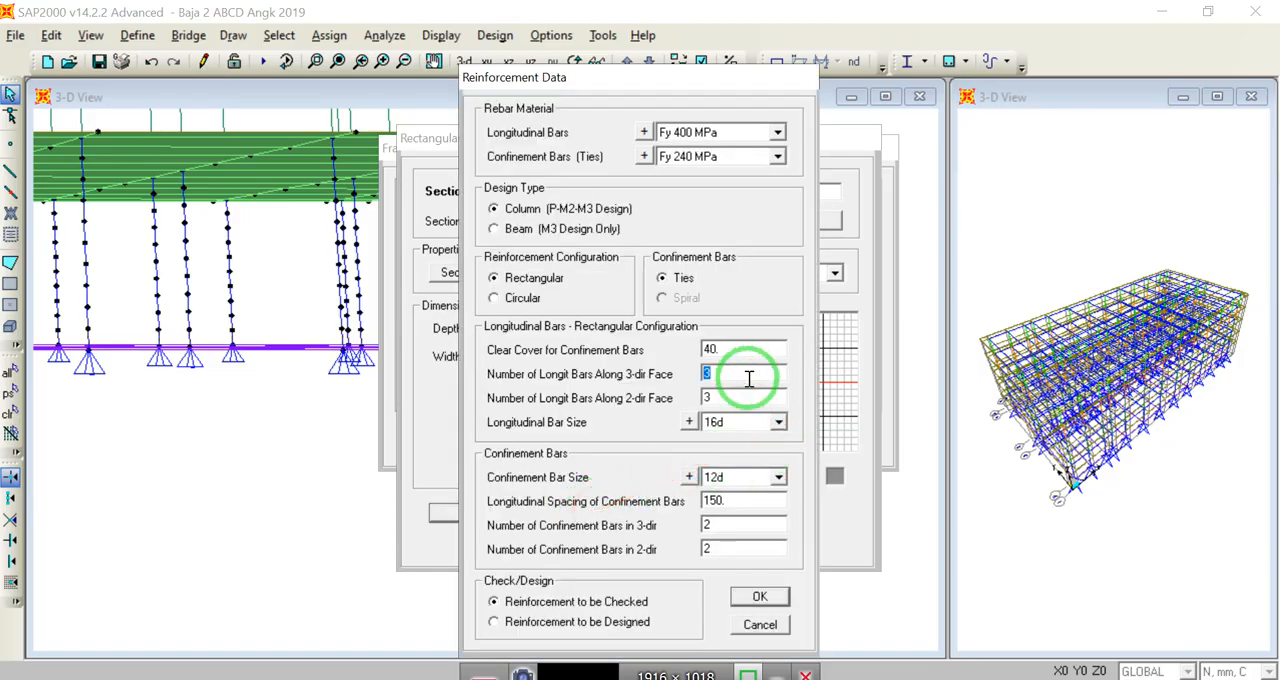
pyautogui.write('5')
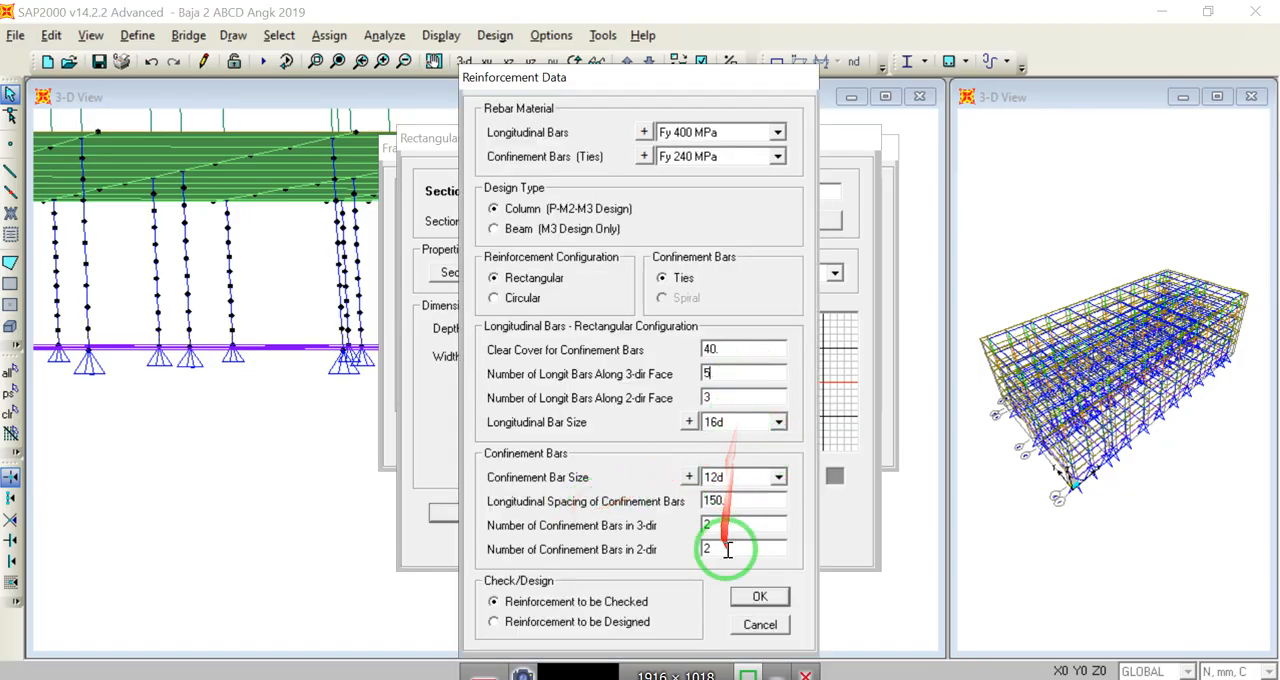
pyautogui.click(755, 597)
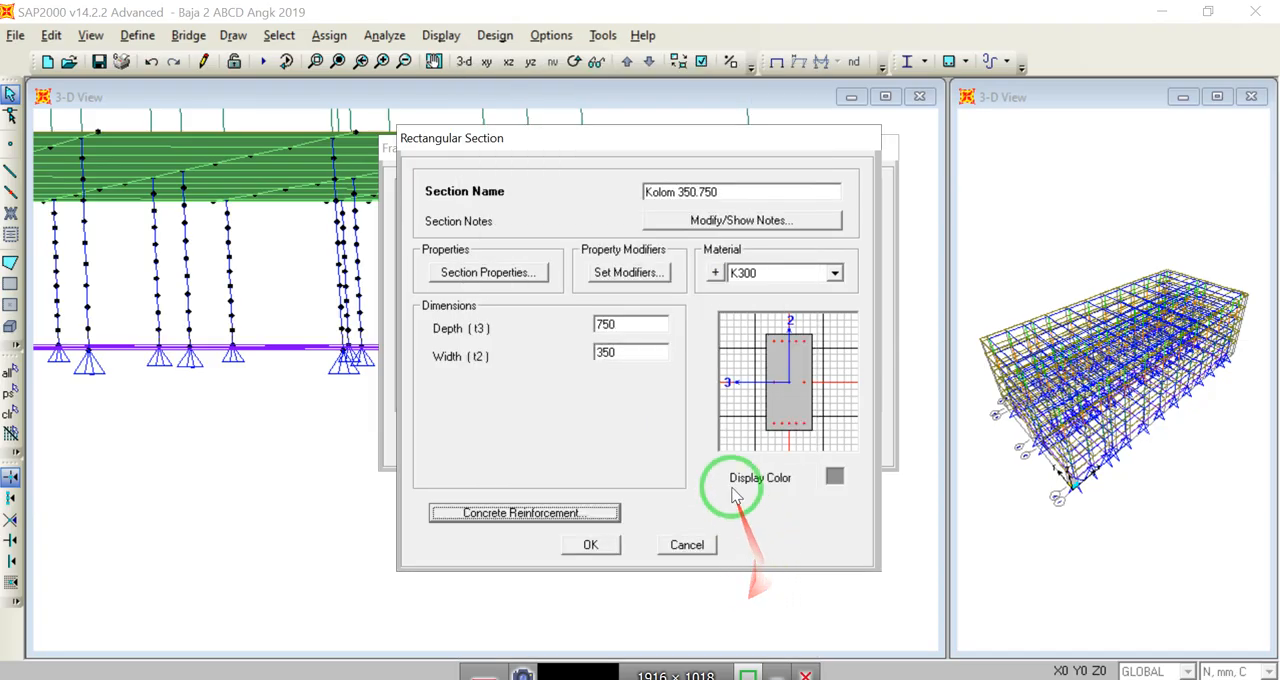
# Step: Set 3 longitudinal bars along the 3-direction face and 5 along the 2-direction face, and save the Kolom 350.750 section
pyautogui.click(590, 512)
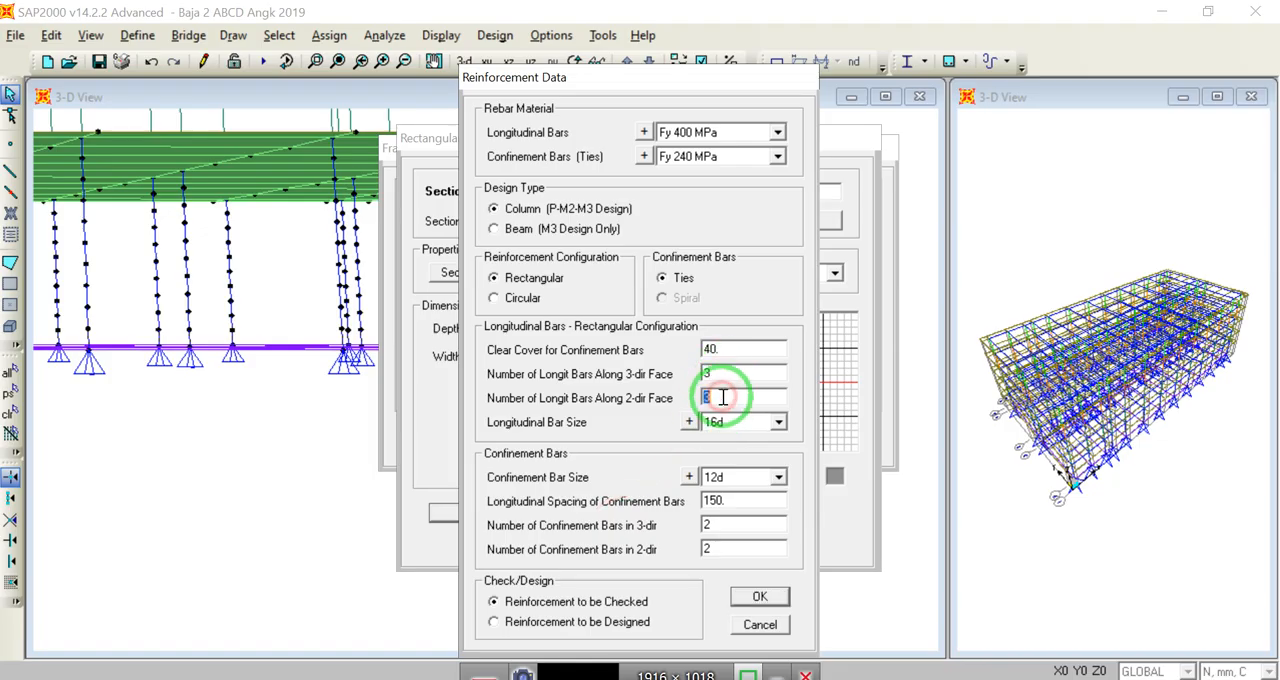
pyautogui.click(758, 597)
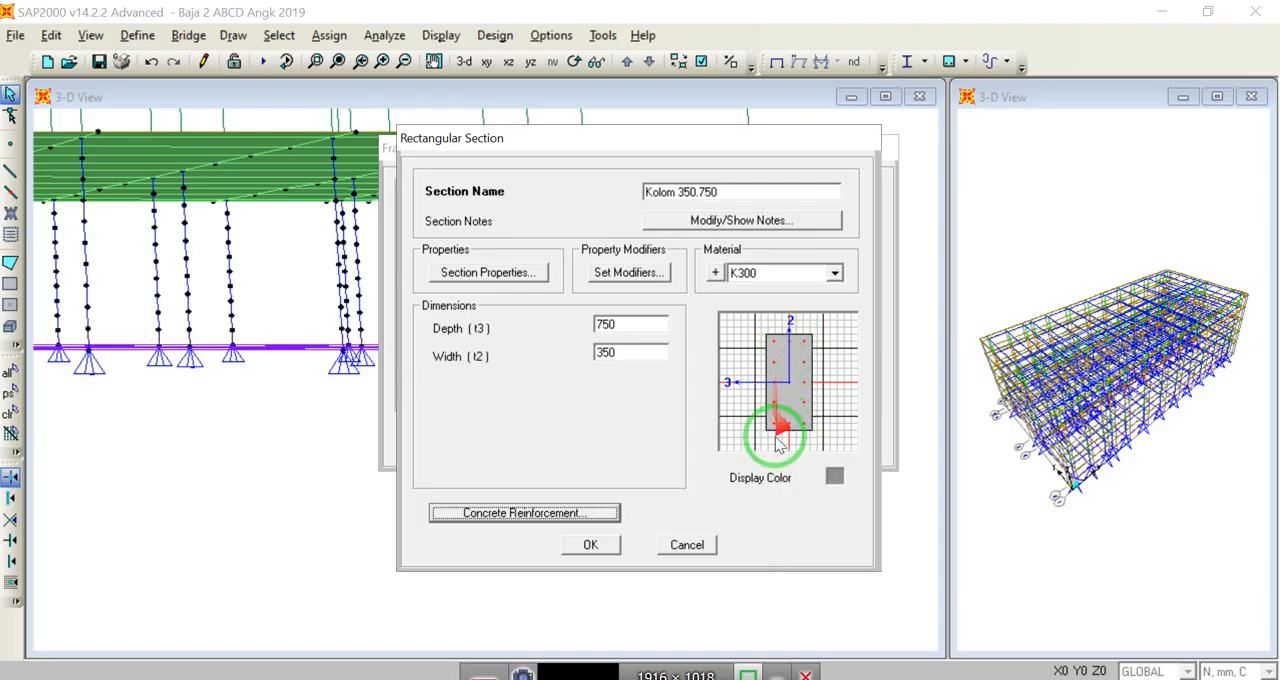
pyautogui.click(592, 546)
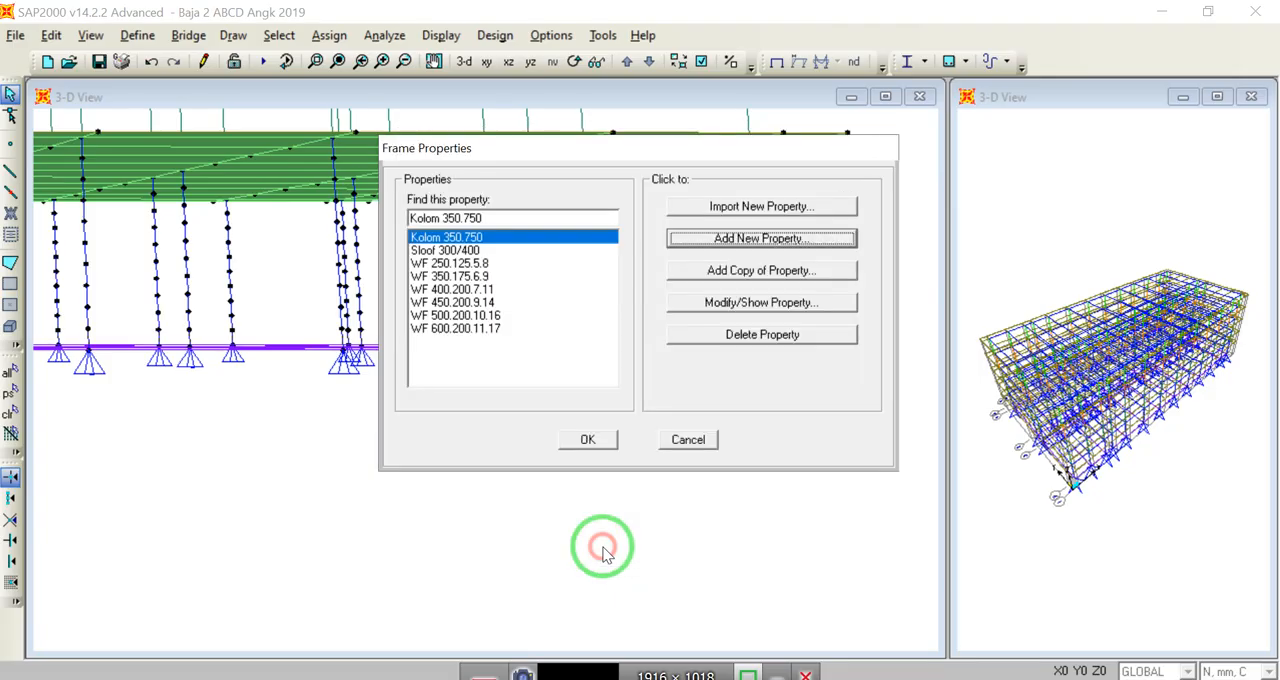
# Step: Select the lowest segments of the divided ground-floor columns and assign them the Kolom 350.750 section
pyautogui.click(608, 445)
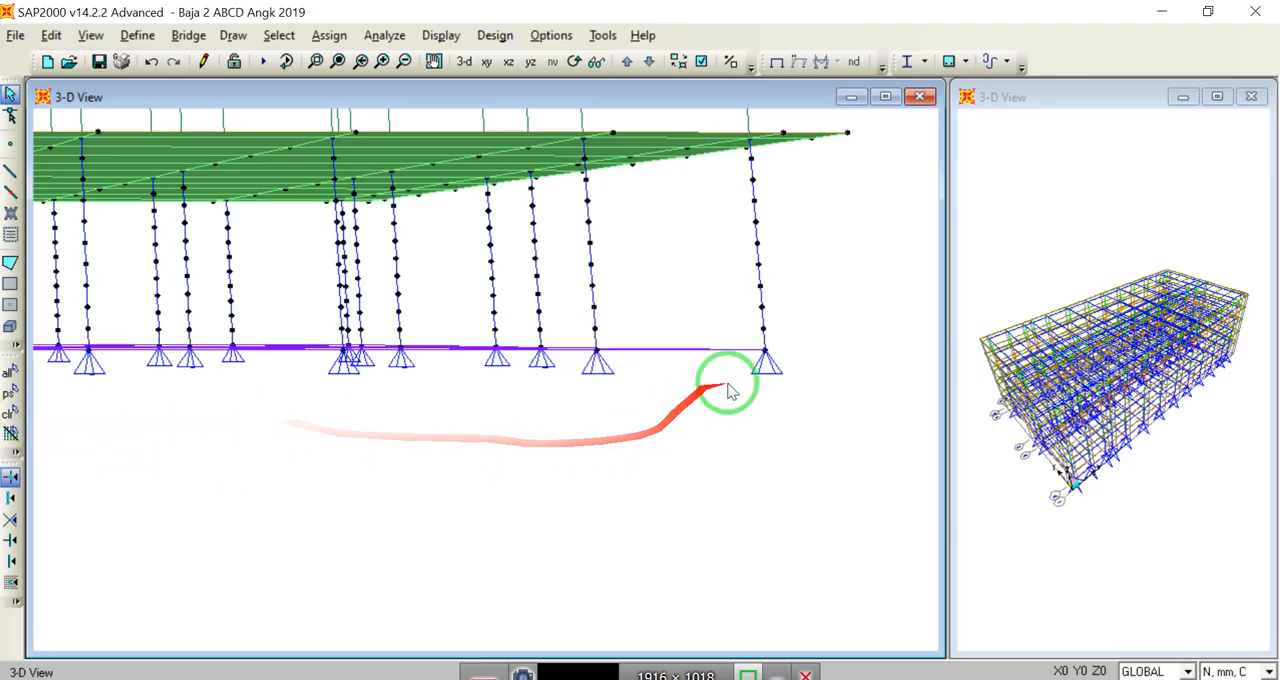
pyautogui.moveTo(797, 347); pyautogui.dragTo(508, 337)
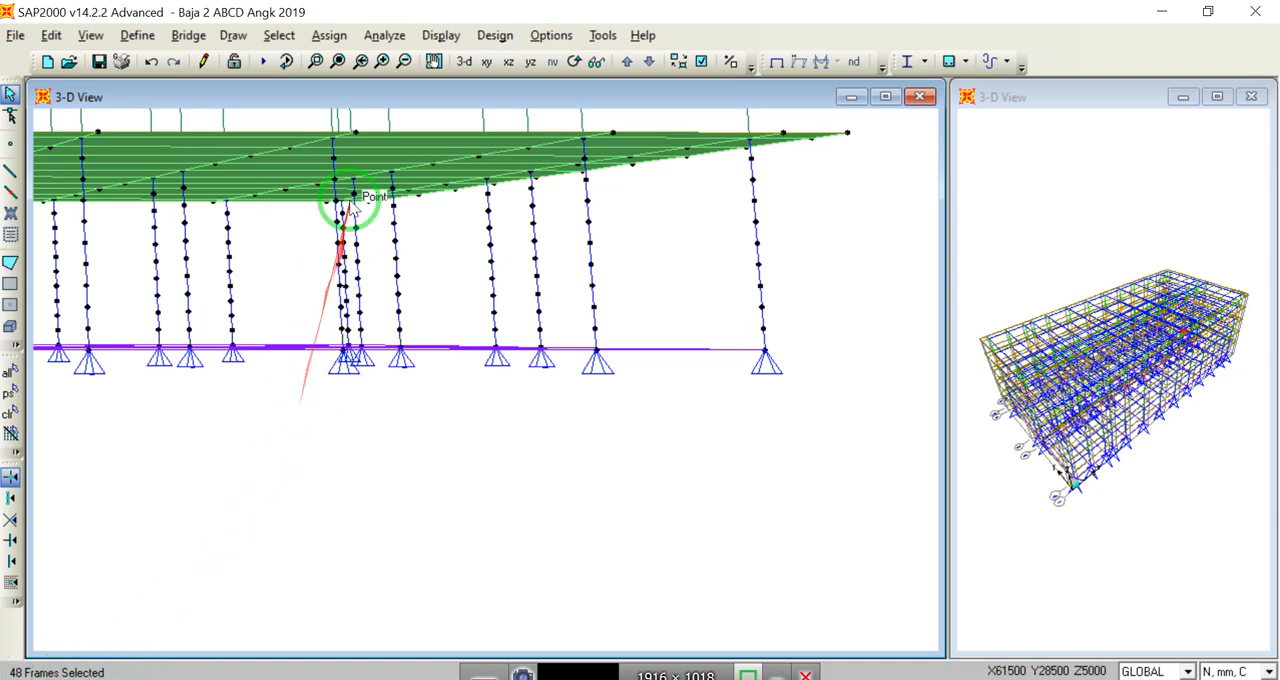
pyautogui.click(345, 37)
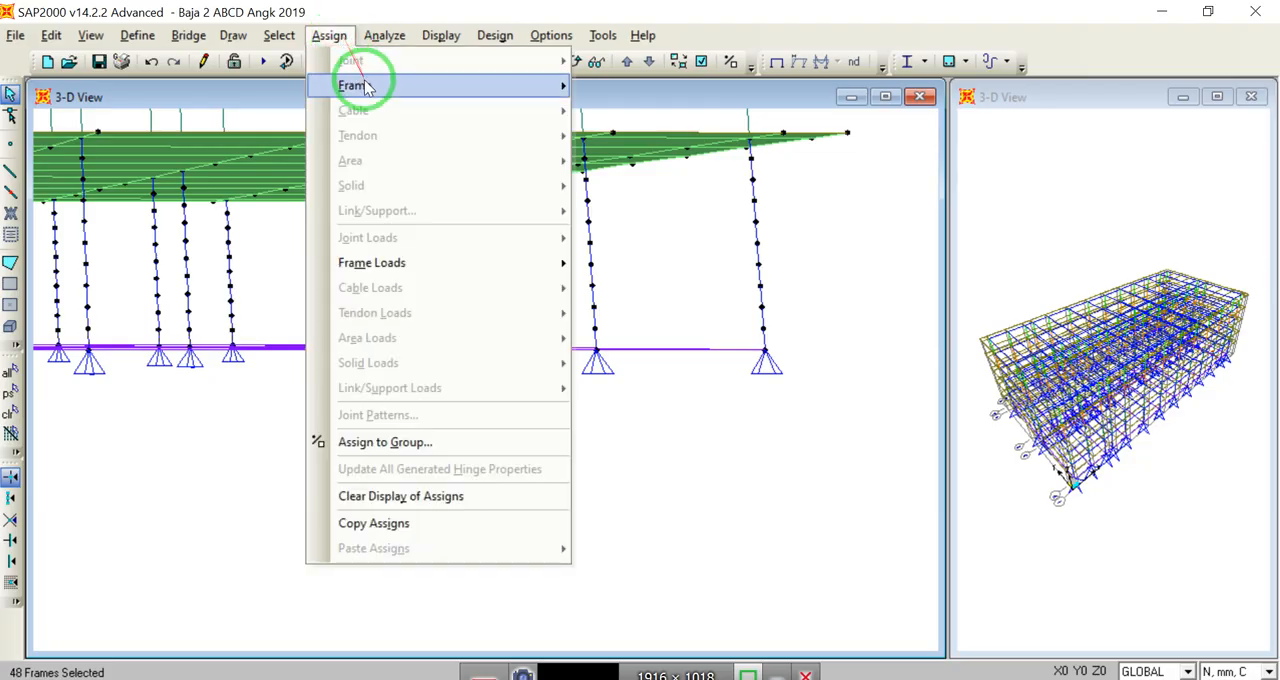
pyautogui.moveTo(354, 86)
pyautogui.click(629, 88)
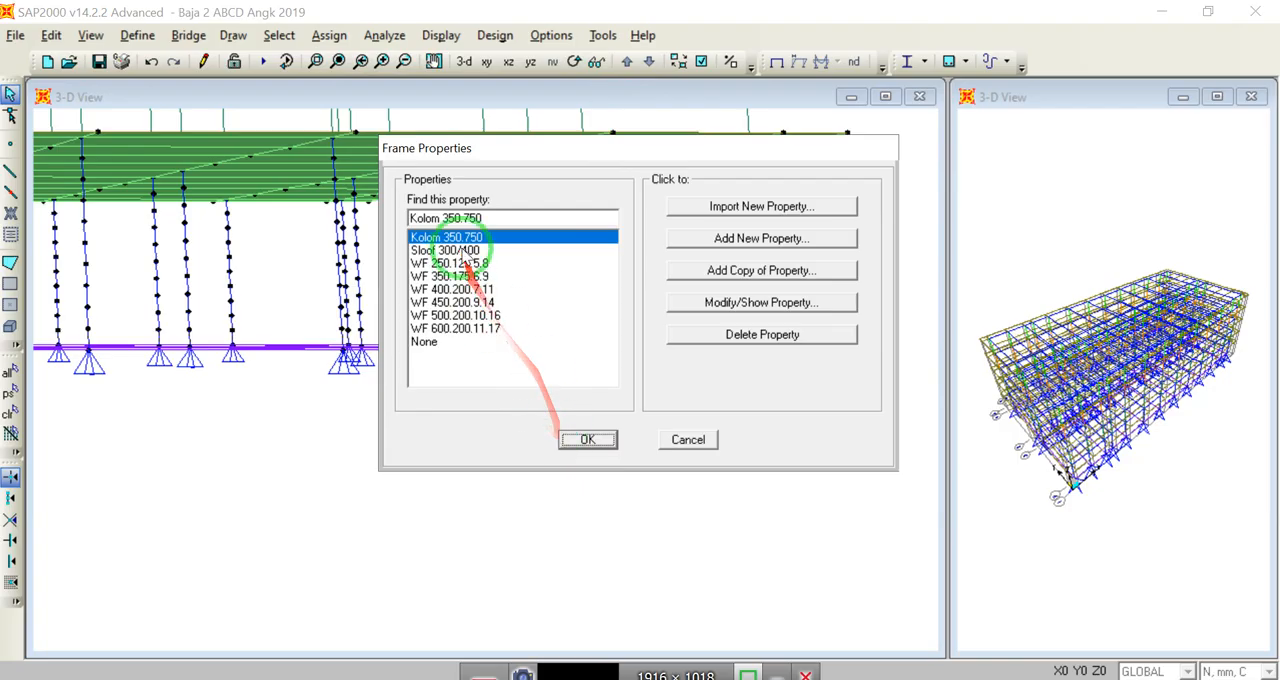
pyautogui.click(584, 440)
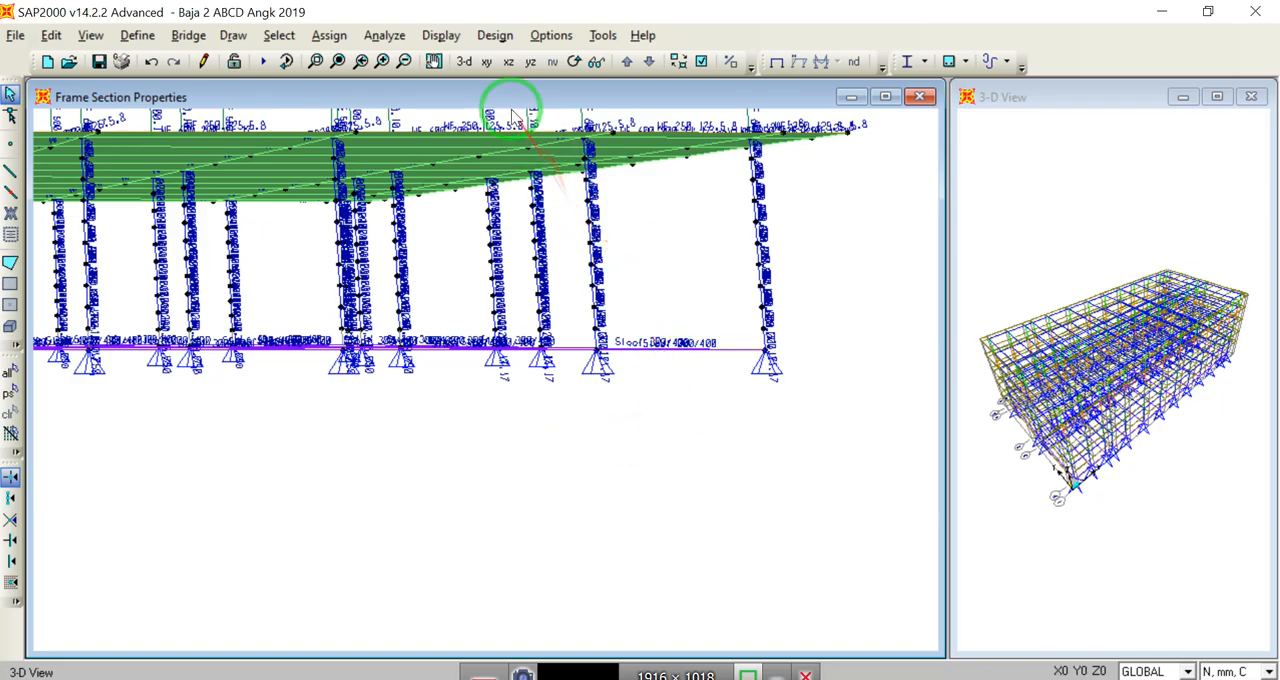
# Step: Check the section labels at the column bases and assign Kolom 350.750 again to the lowest column segments
pyautogui.click(316, 64)
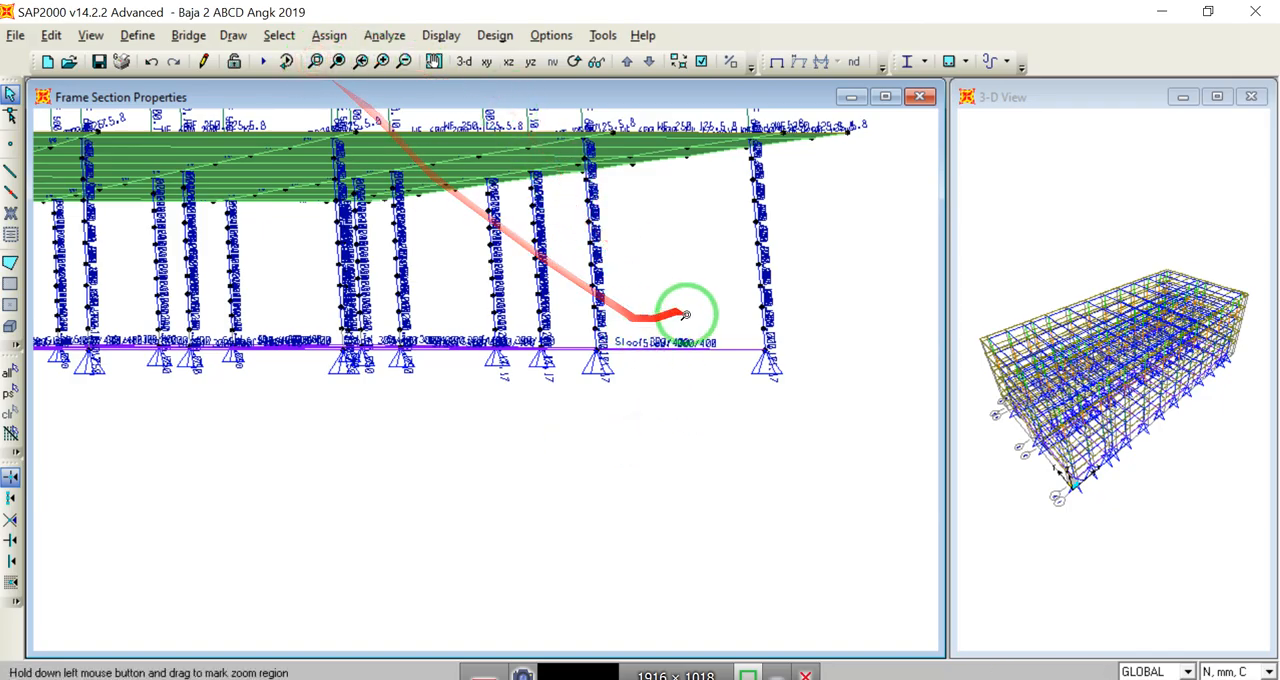
pyautogui.moveTo(729, 314); pyautogui.dragTo(803, 383)
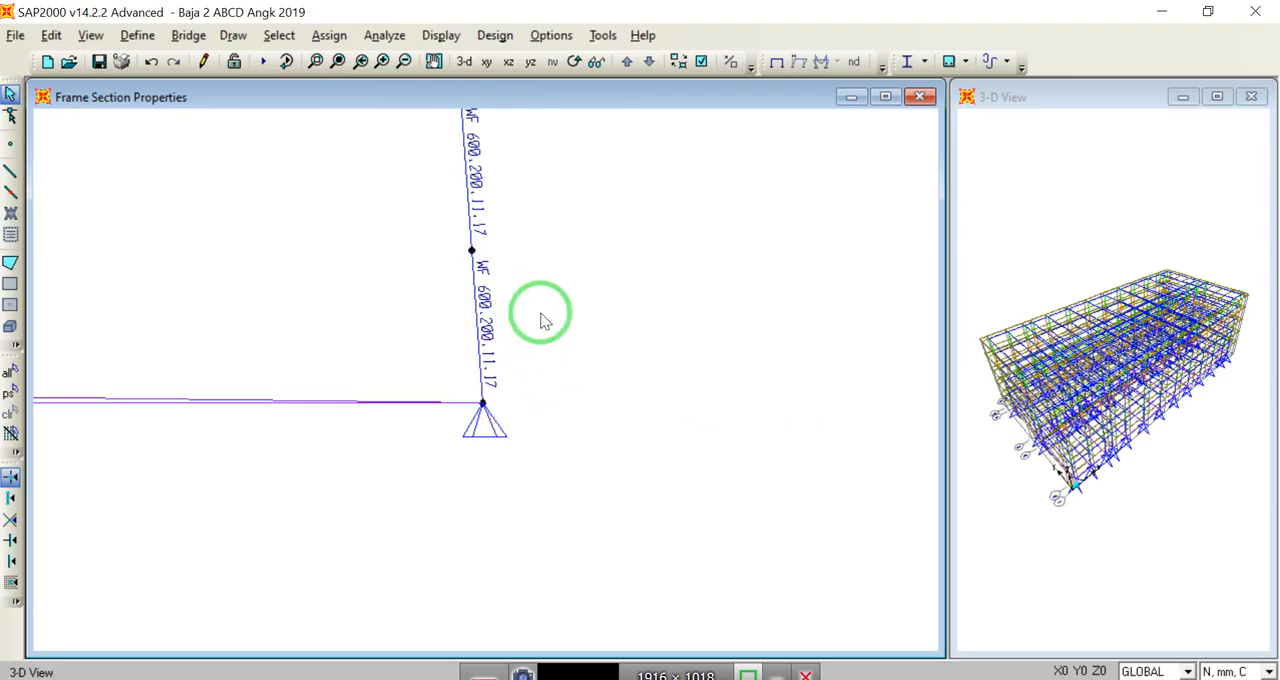
pyautogui.click(338, 61)
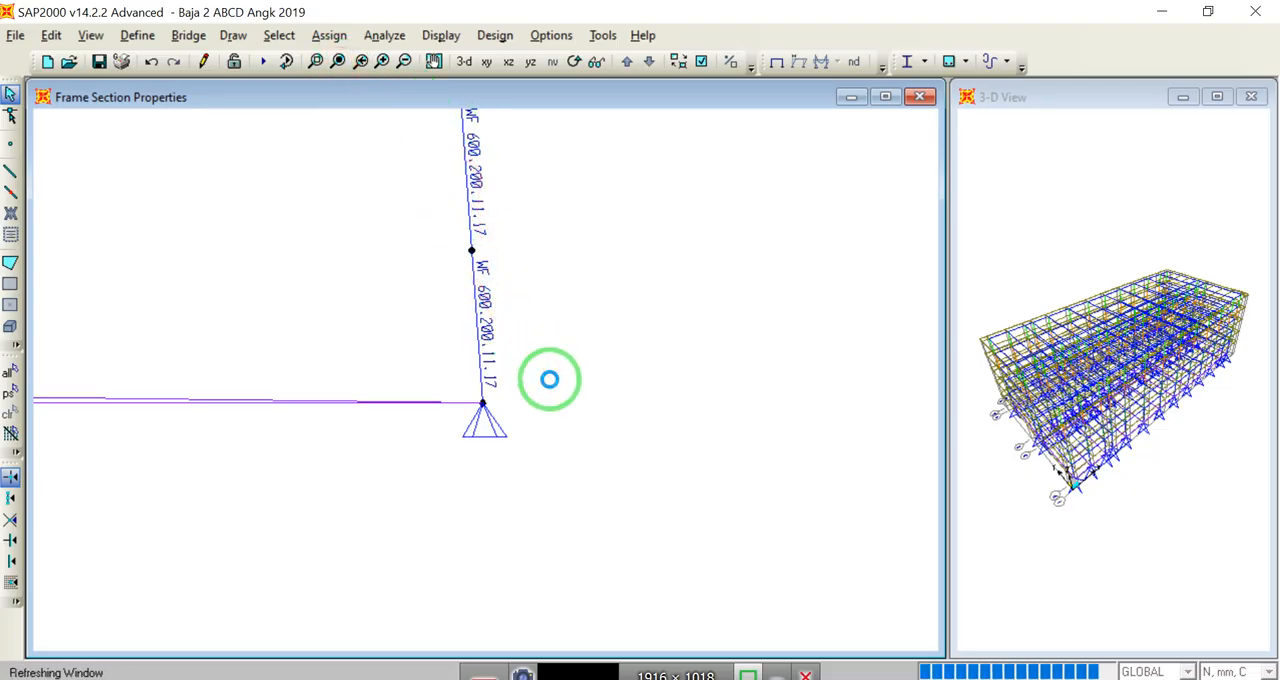
pyautogui.click(316, 61)
pyautogui.moveTo(543, 520); pyautogui.dragTo(548, 527)
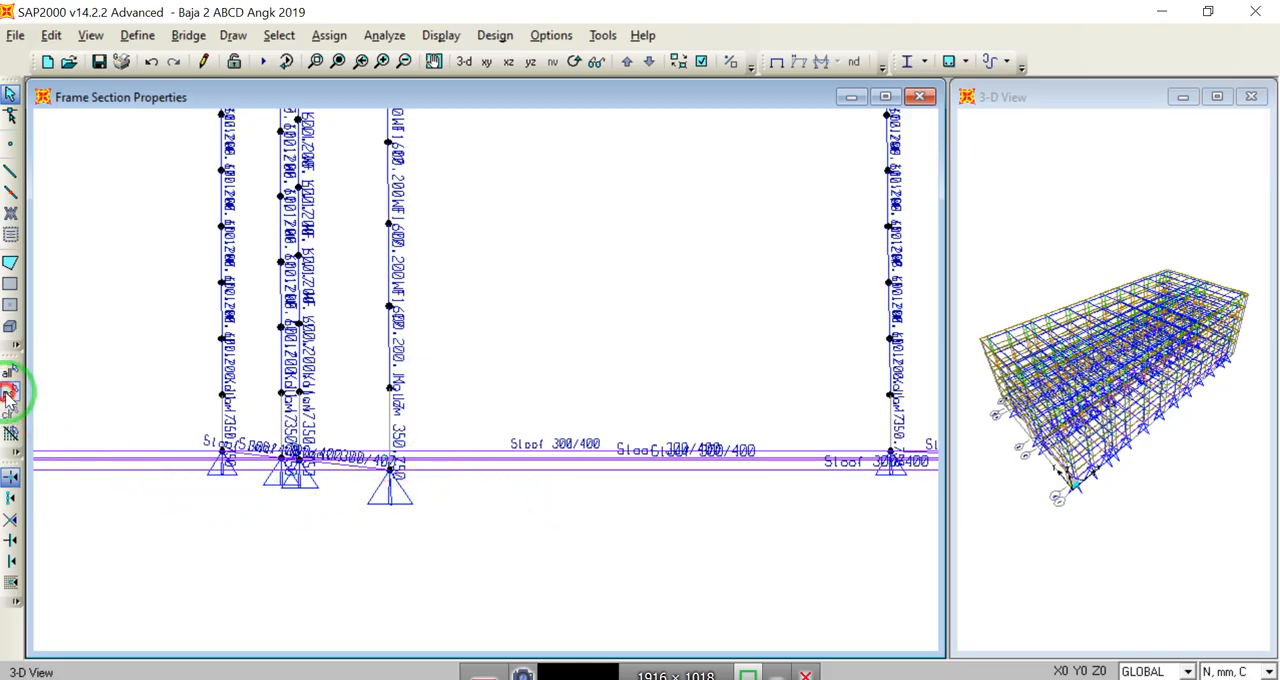
pyautogui.click(329, 35)
pyautogui.moveTo(345, 85)
pyautogui.click(626, 86)
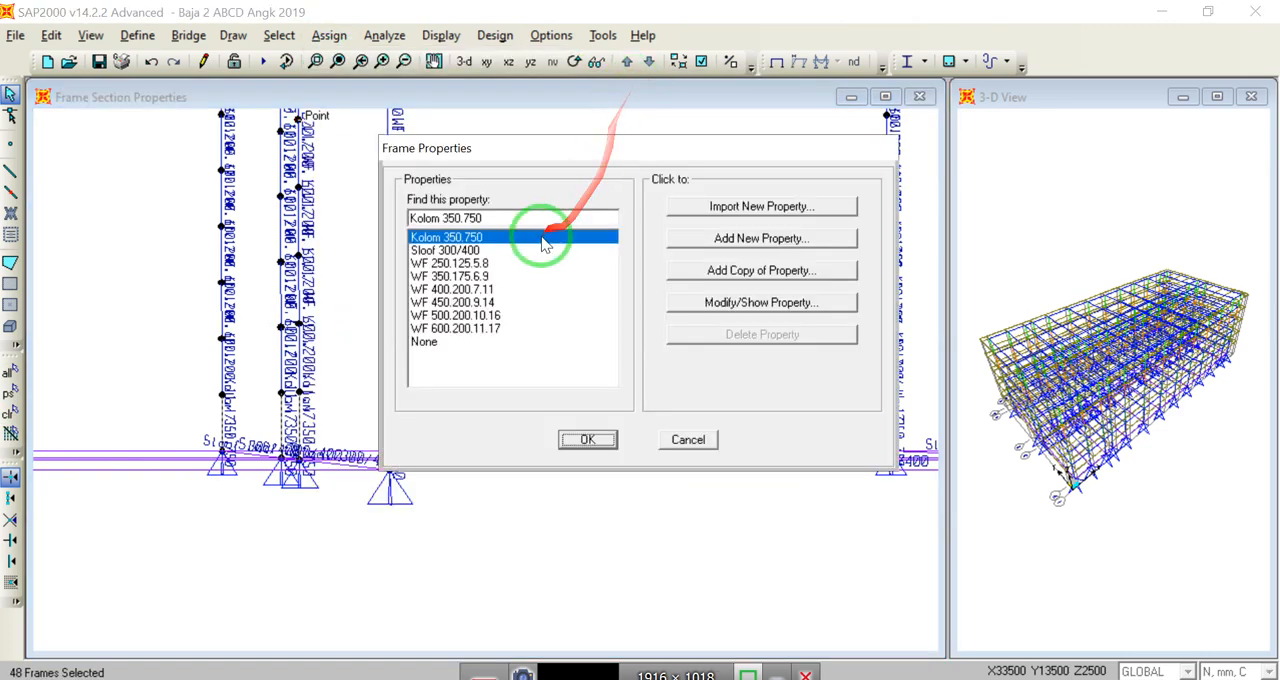
pyautogui.click(572, 441)
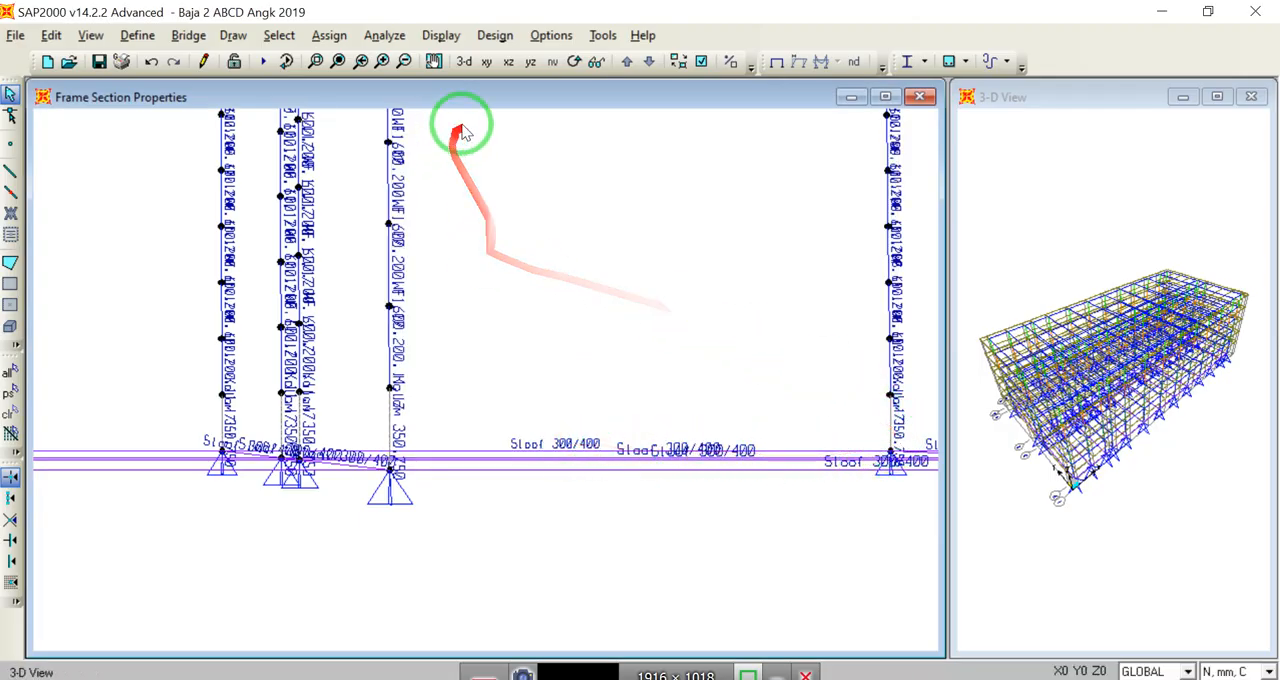
# Step: Show the whole model in the 3-D view with the area objects hidden
pyautogui.click(464, 61)
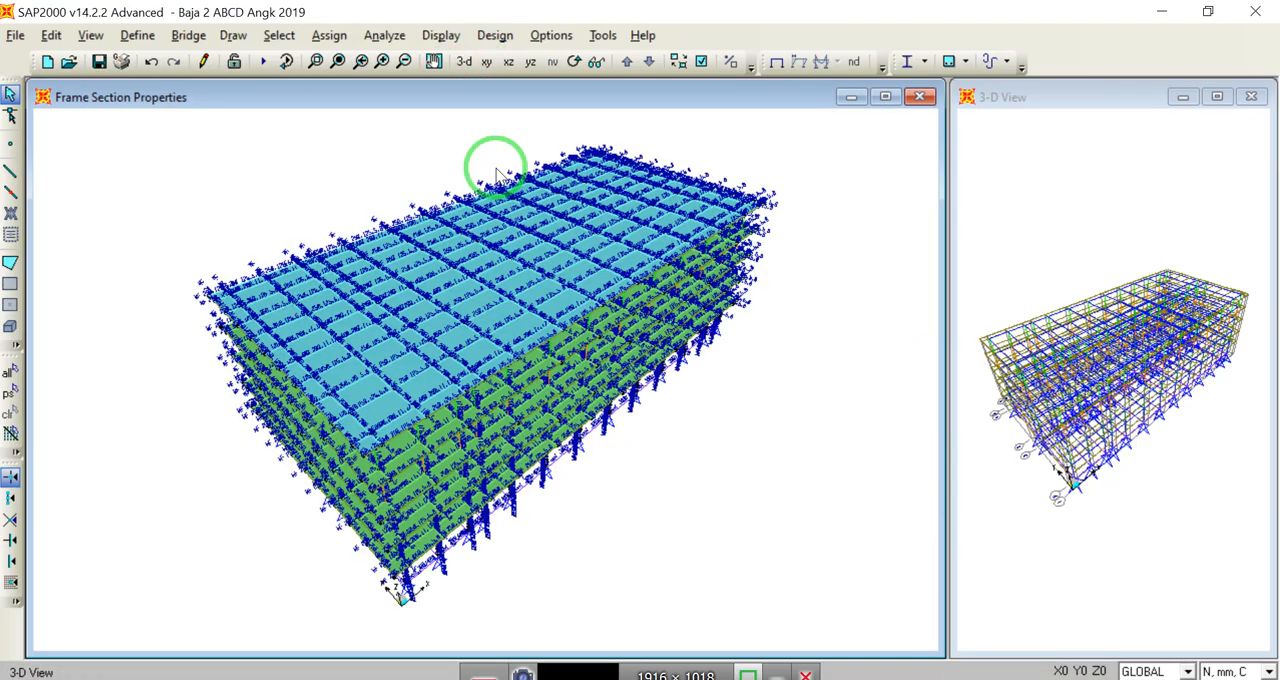
pyautogui.click(701, 61)
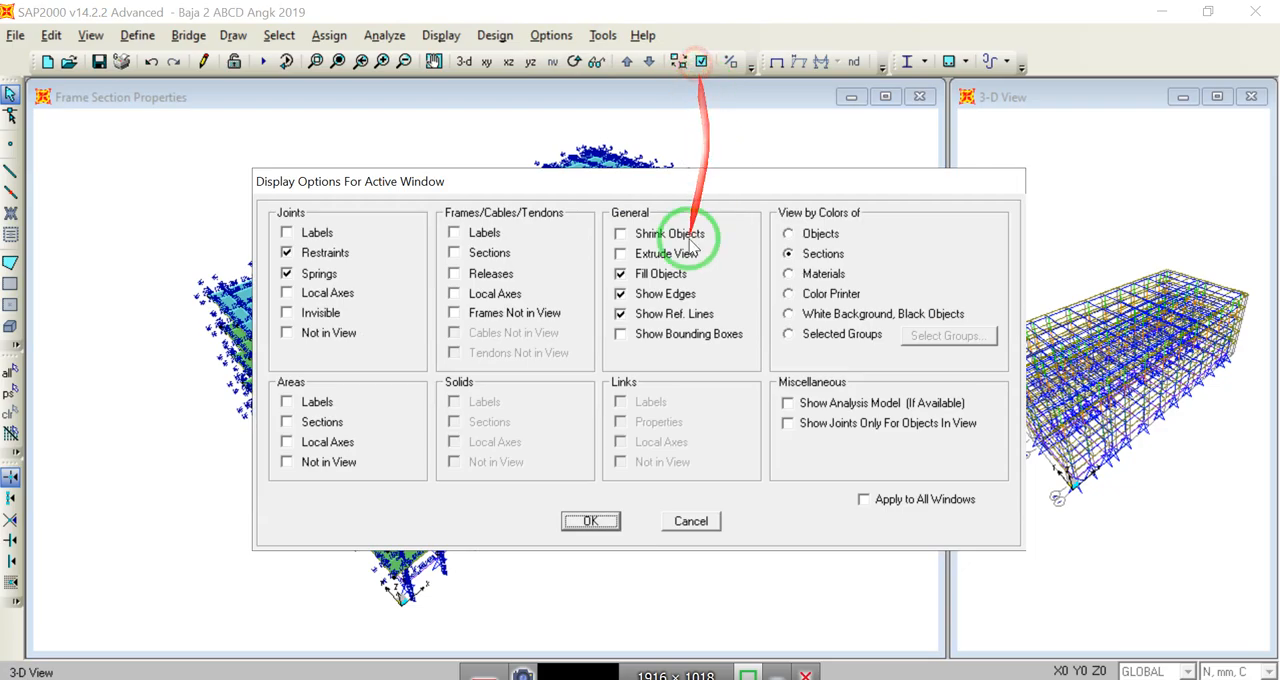
pyautogui.click(288, 462)
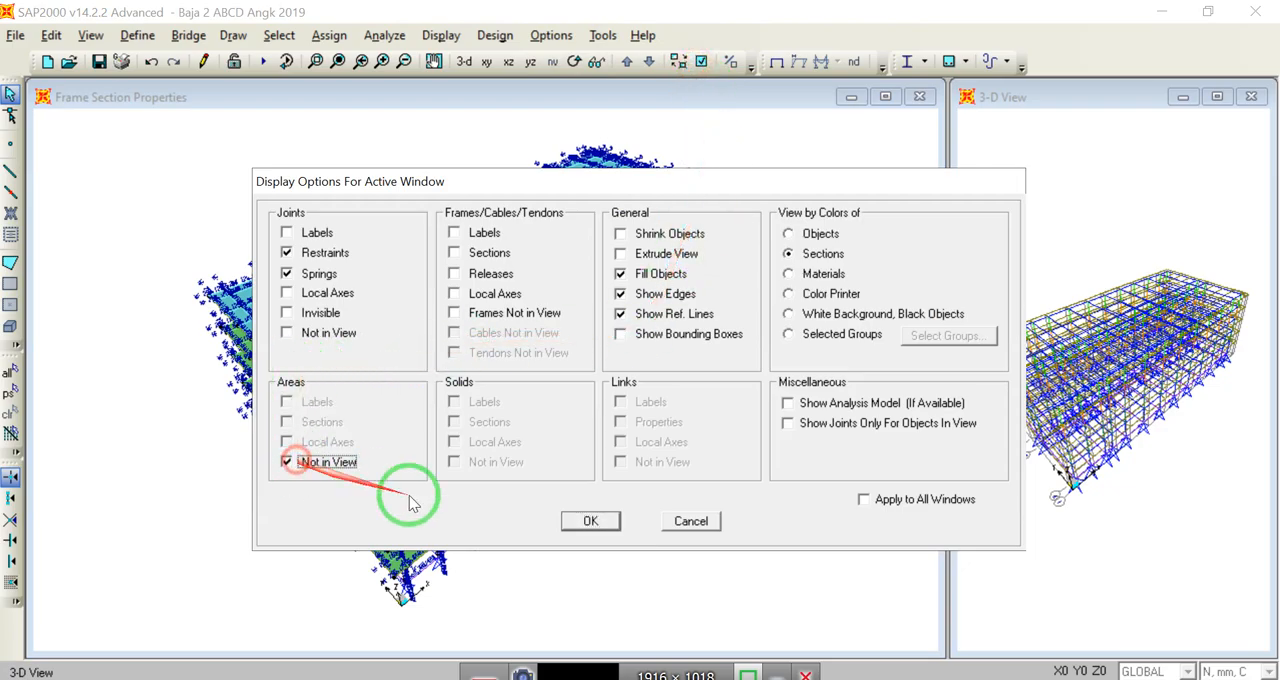
pyautogui.click(577, 522)
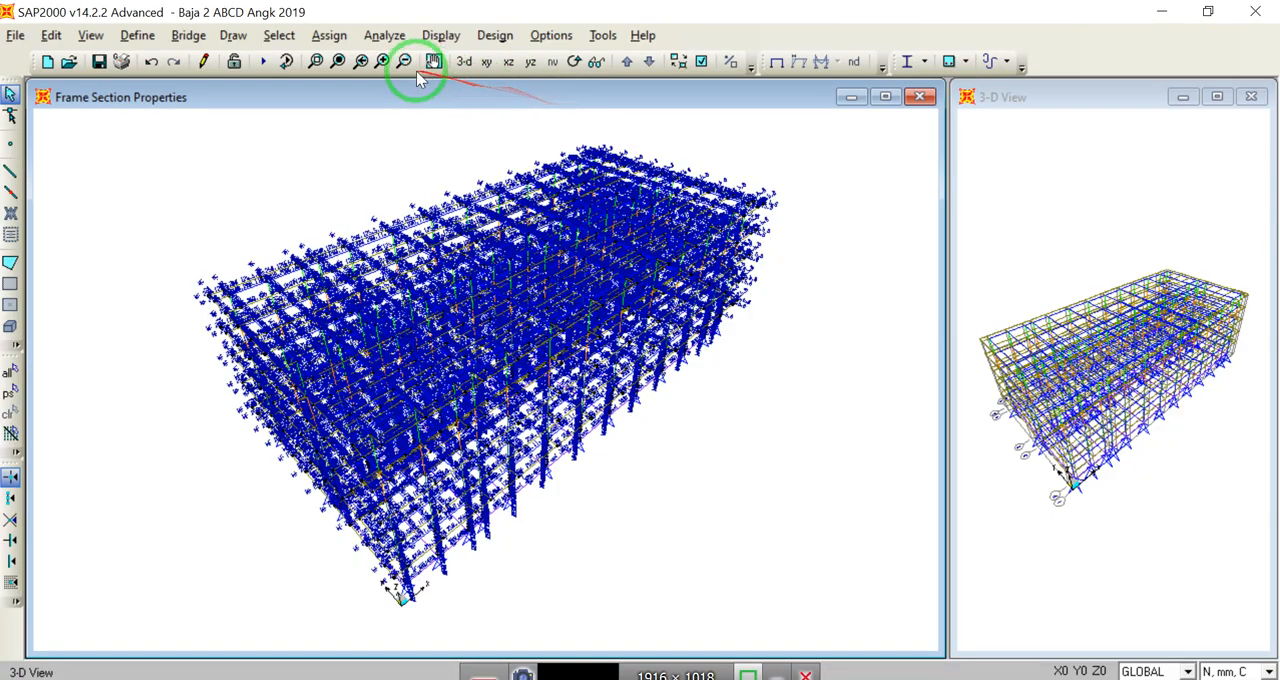
# Step: Inspect the front corner column base in extruded view, and return the whole model to line display
pyautogui.click(316, 62)
pyautogui.moveTo(414, 591); pyautogui.dragTo(429, 594)
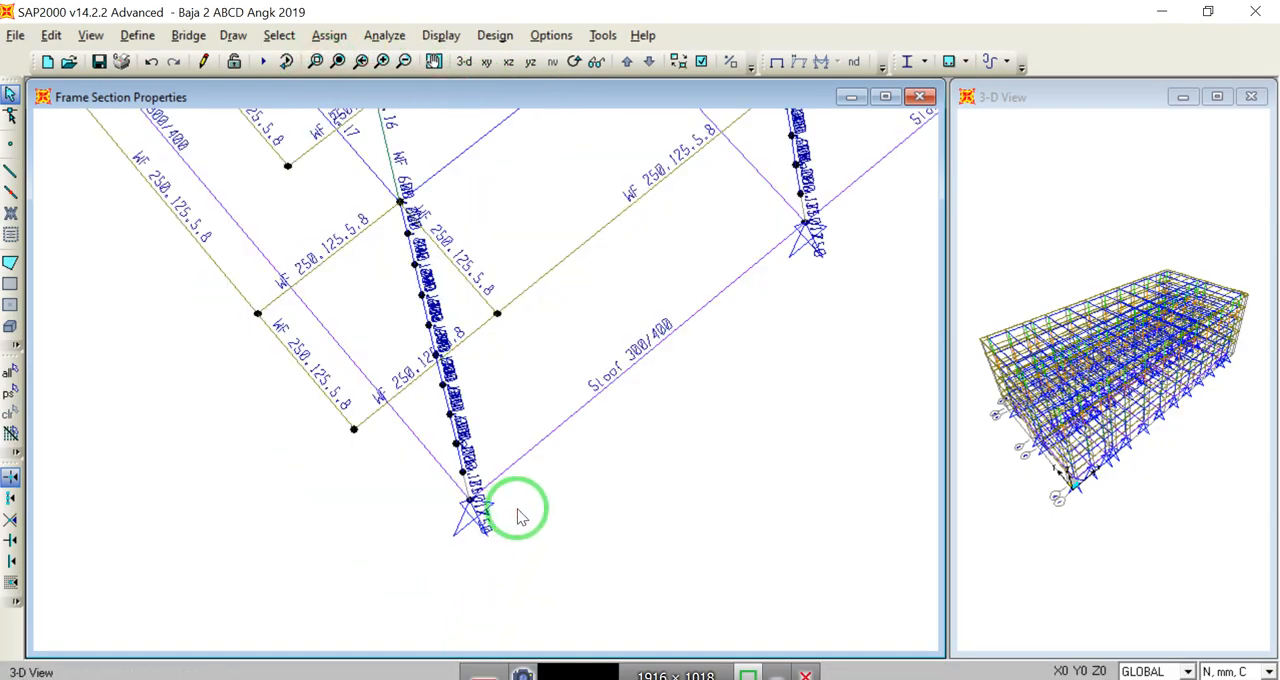
pyautogui.click(712, 66)
pyautogui.click(660, 254)
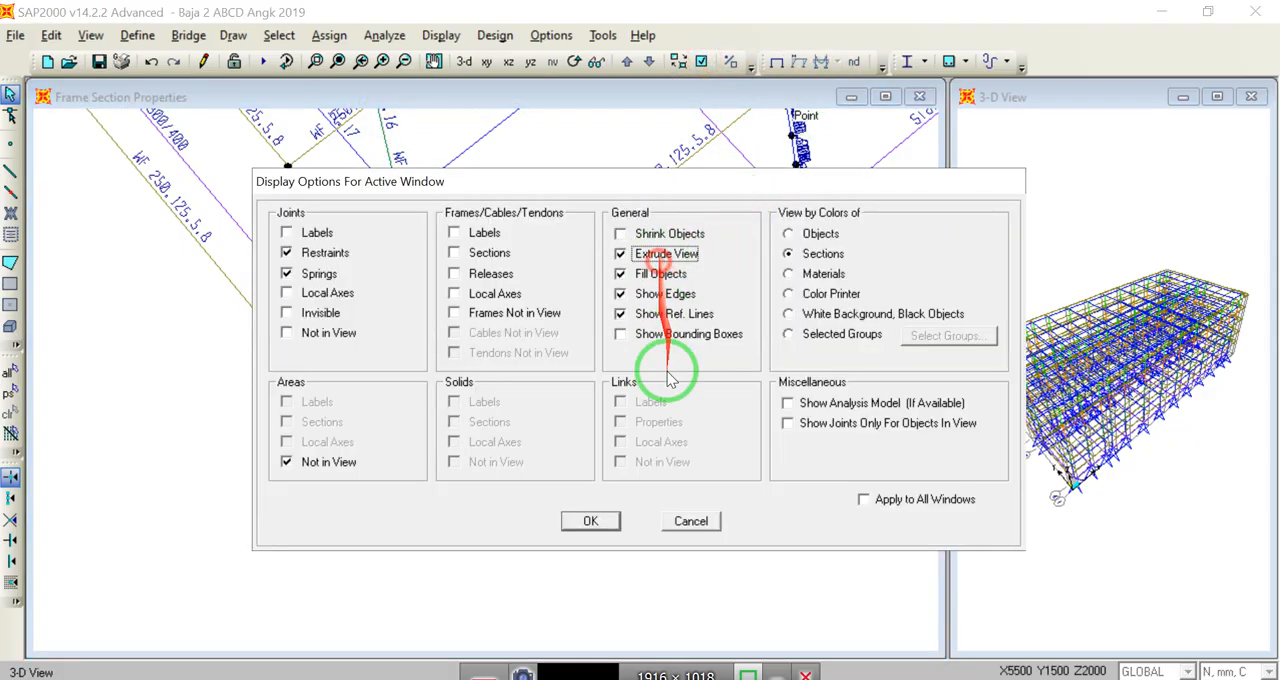
pyautogui.click(593, 521)
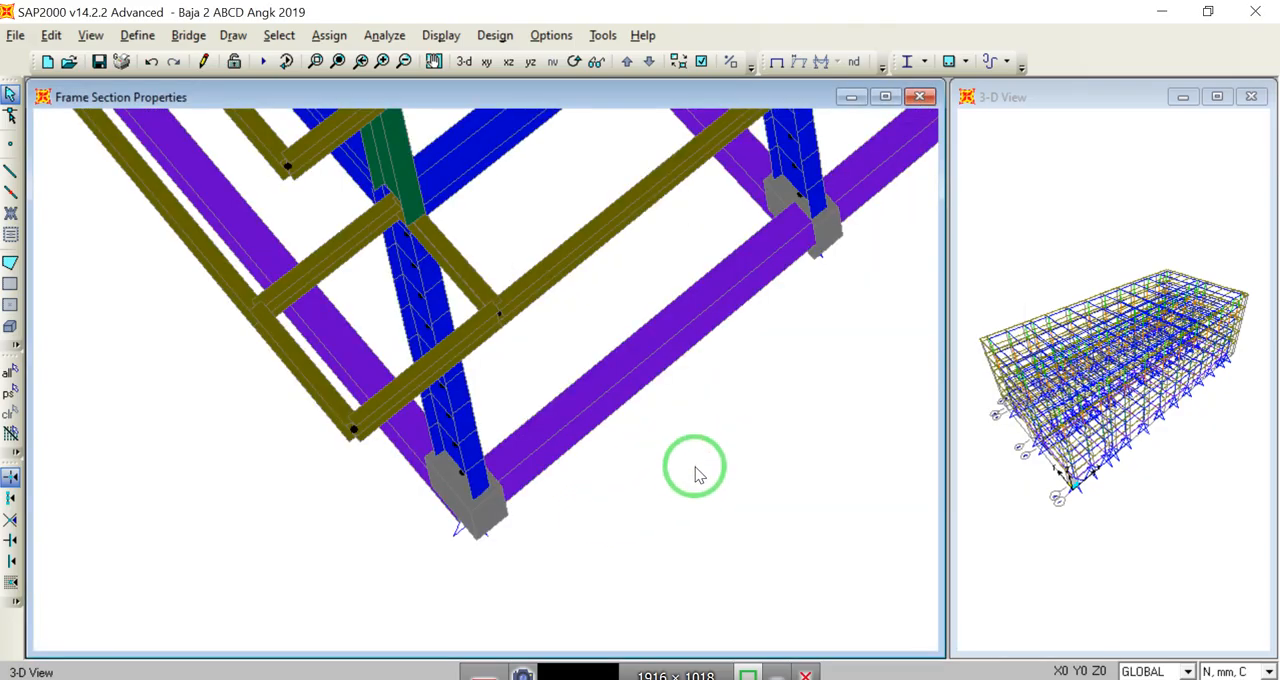
pyautogui.moveTo(697, 476); pyautogui.dragTo(629, 400, button='middle')
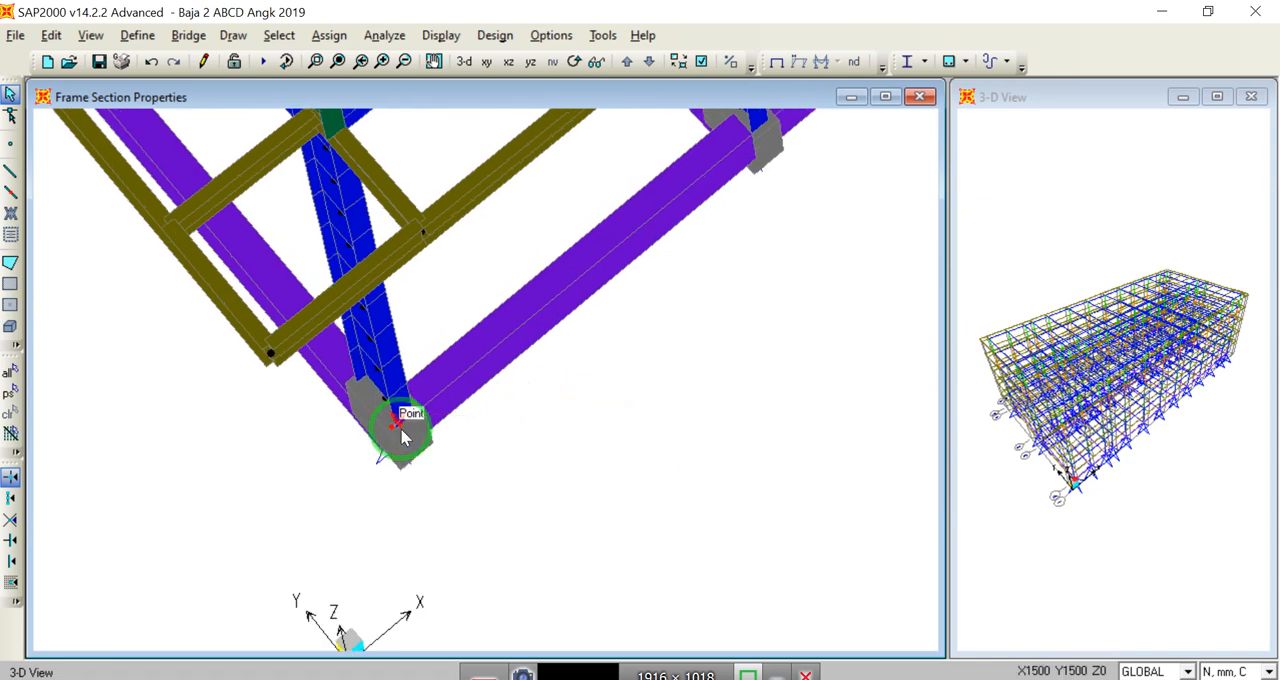
pyautogui.click(360, 61)
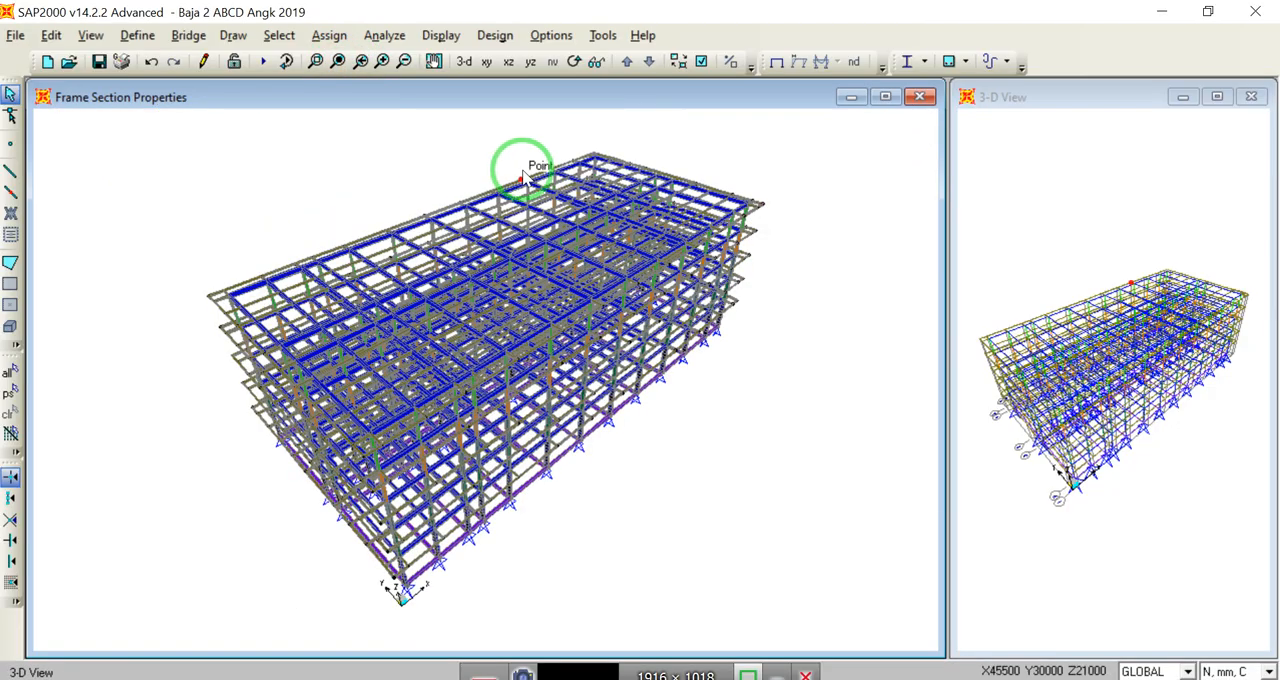
pyautogui.click(701, 62)
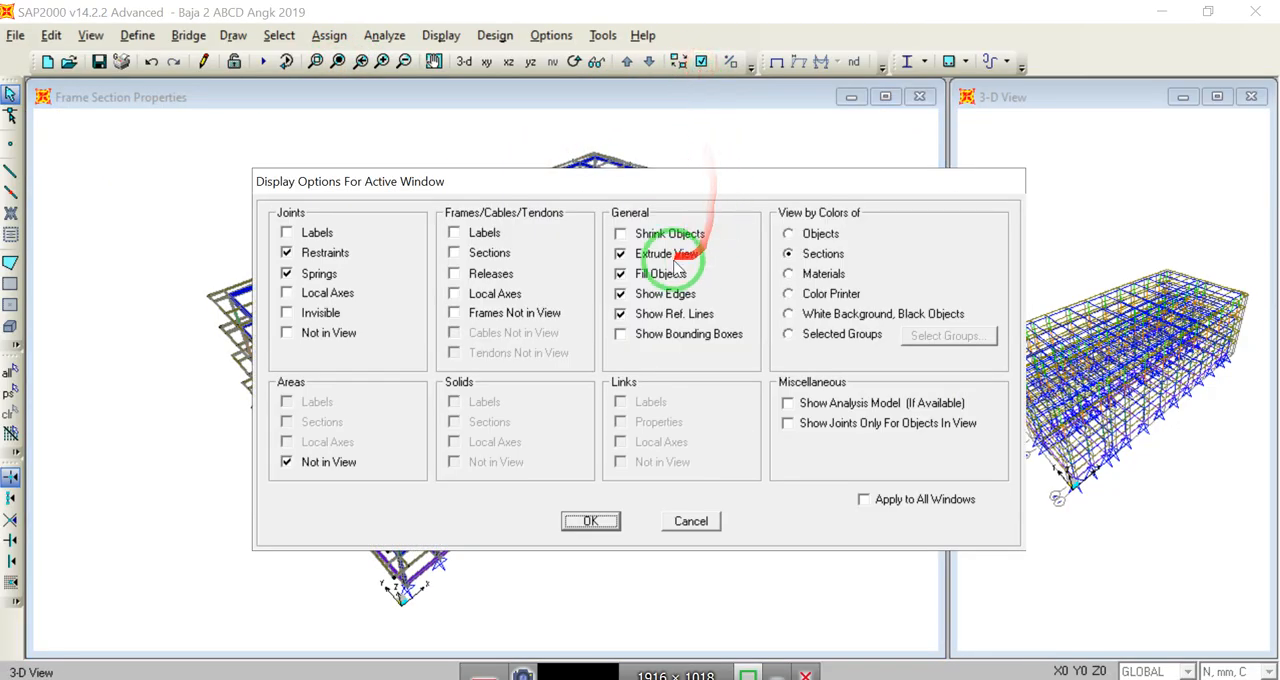
pyautogui.click(590, 521)
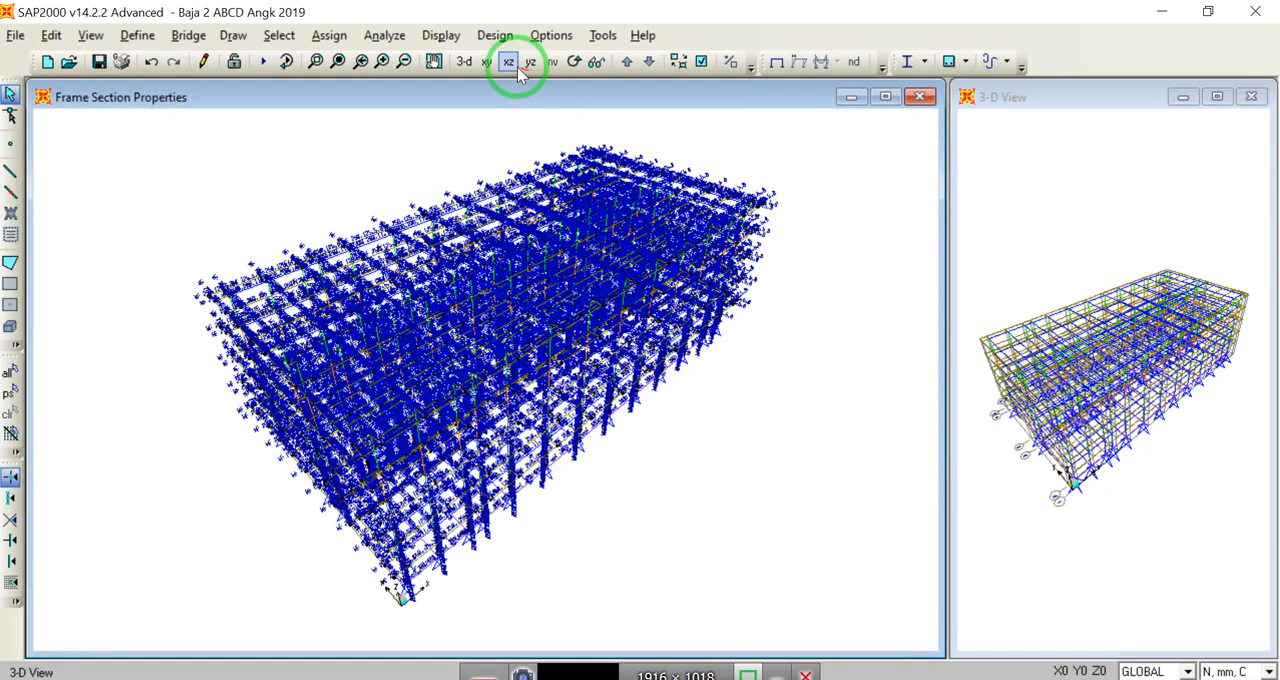
# Step: Show the X-Z elevation at Y=1500 without section labels, and toggle its perspective on and off
pyautogui.click(509, 62)
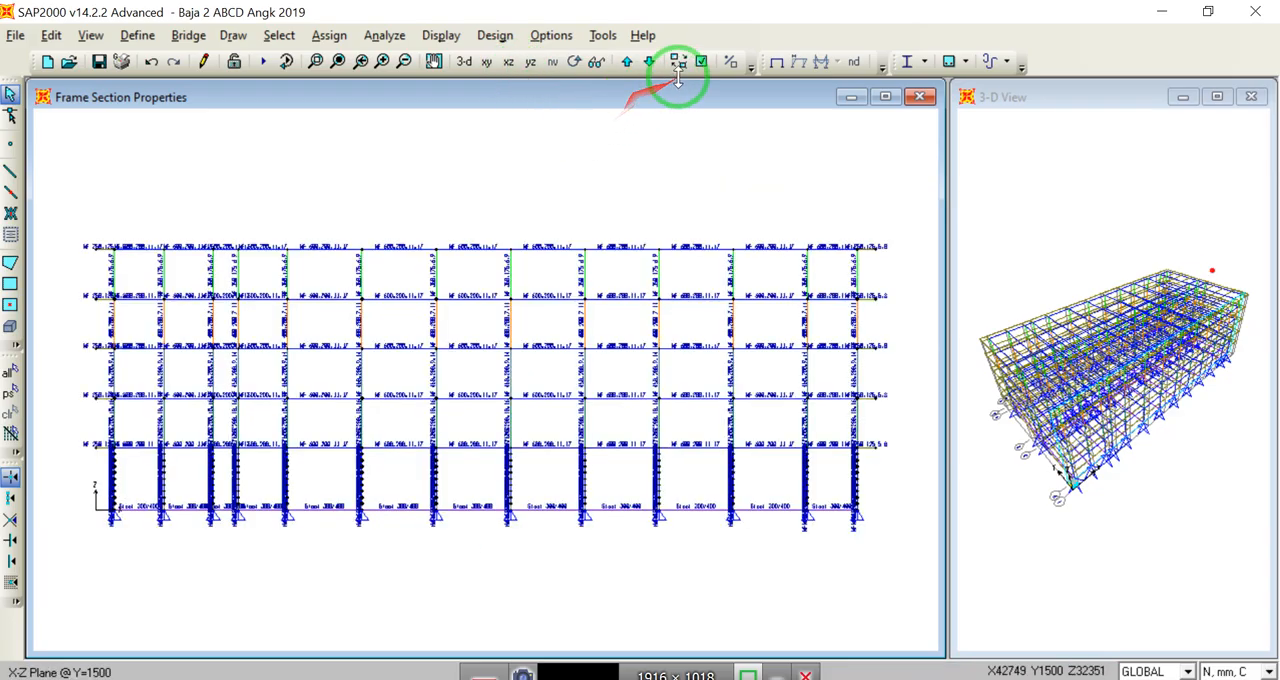
pyautogui.click(774, 62)
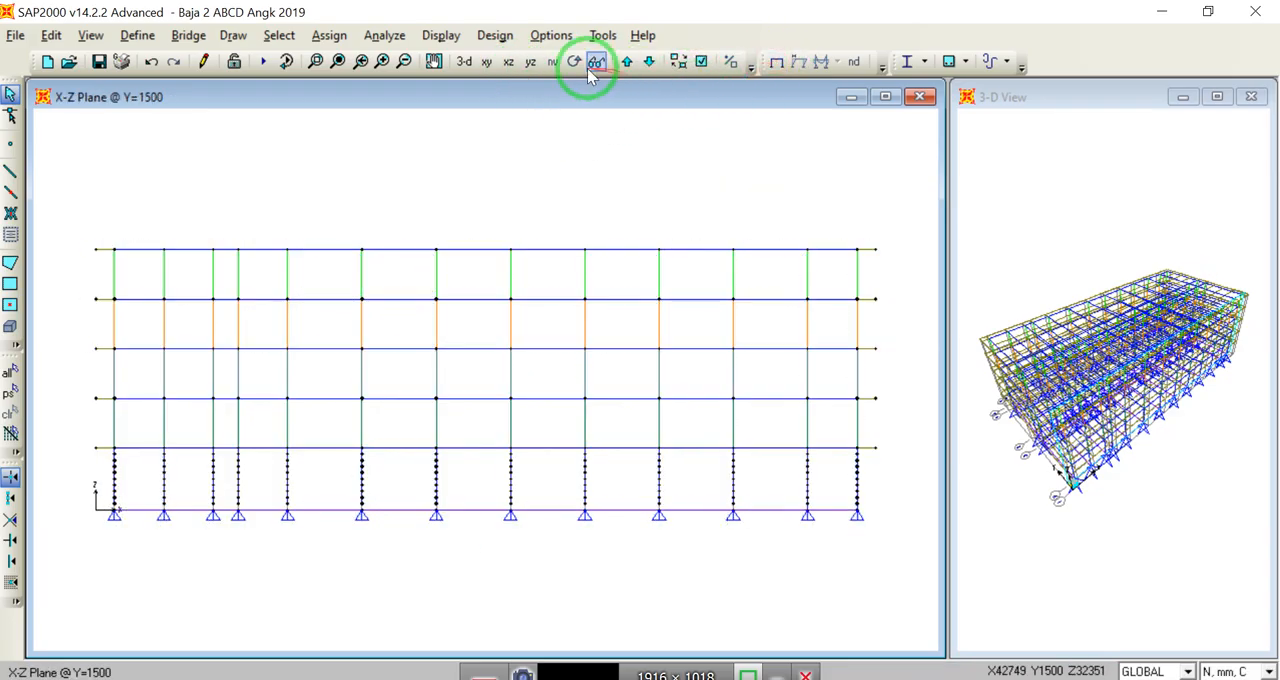
pyautogui.click(596, 62)
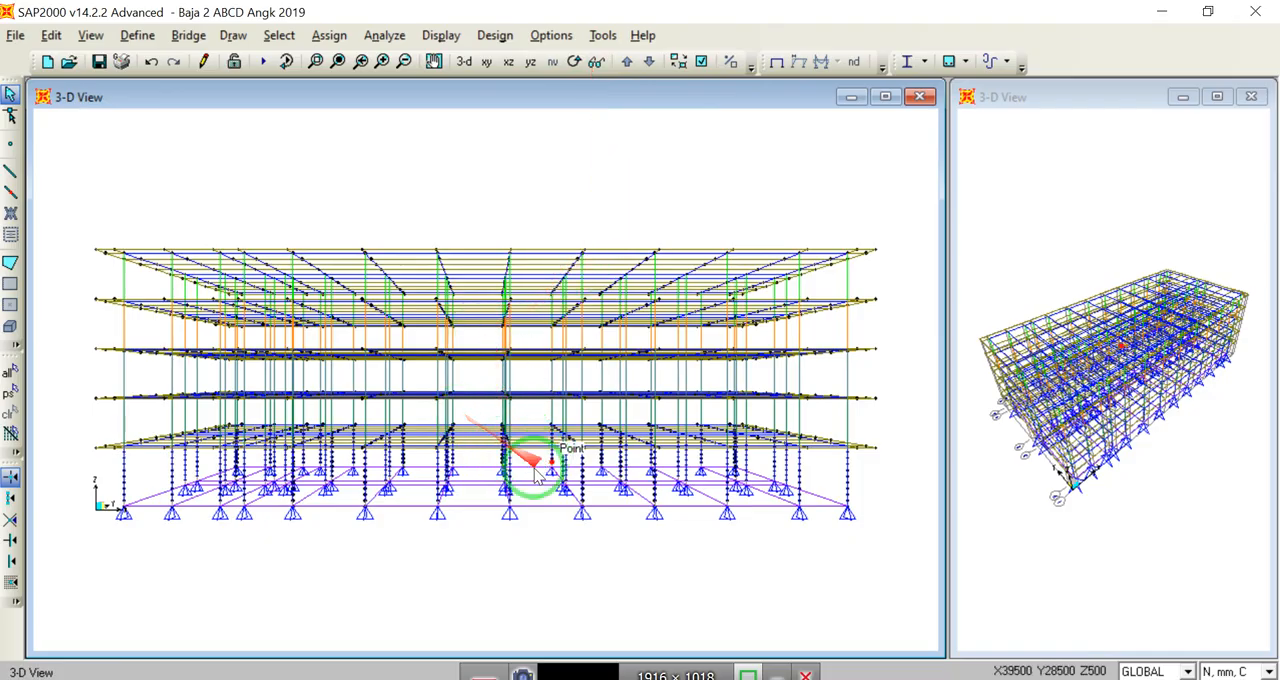
pyautogui.click(594, 63)
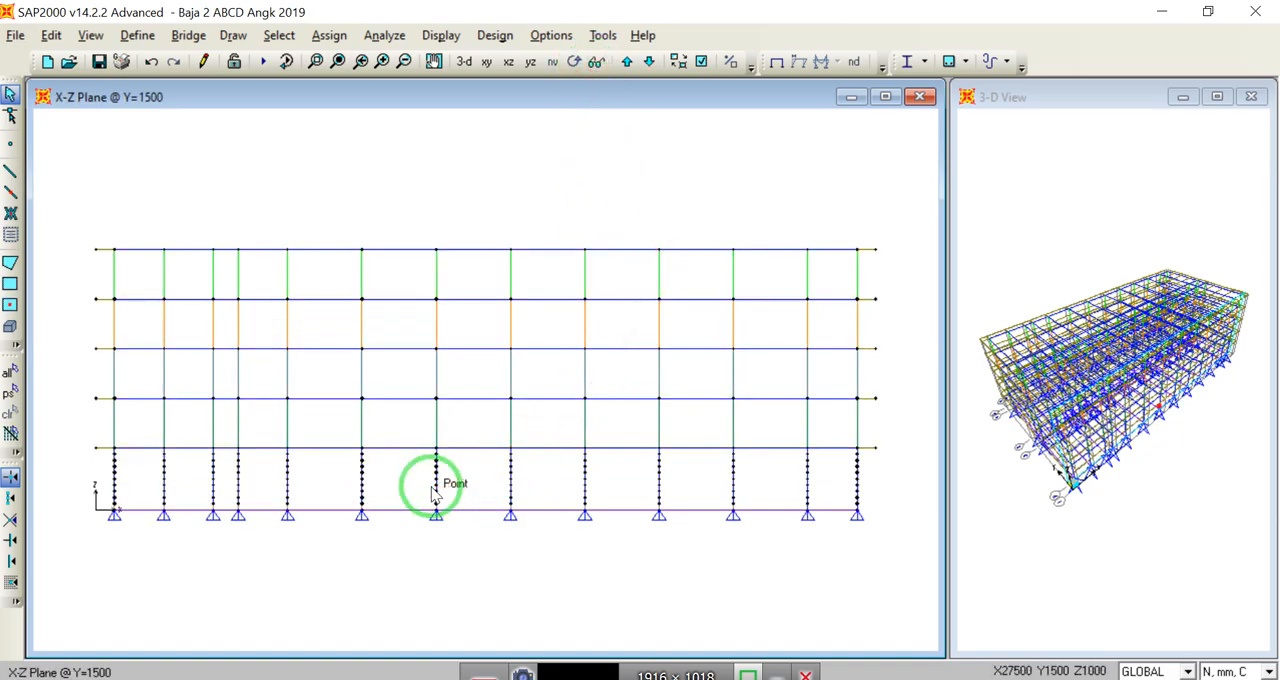
# Step: In the Y=1500 elevation, select all segments above the lowest one of the first six ground-floor columns from the origin
pyautogui.click(315, 64)
pyautogui.moveTo(83, 428); pyautogui.dragTo(273, 535)
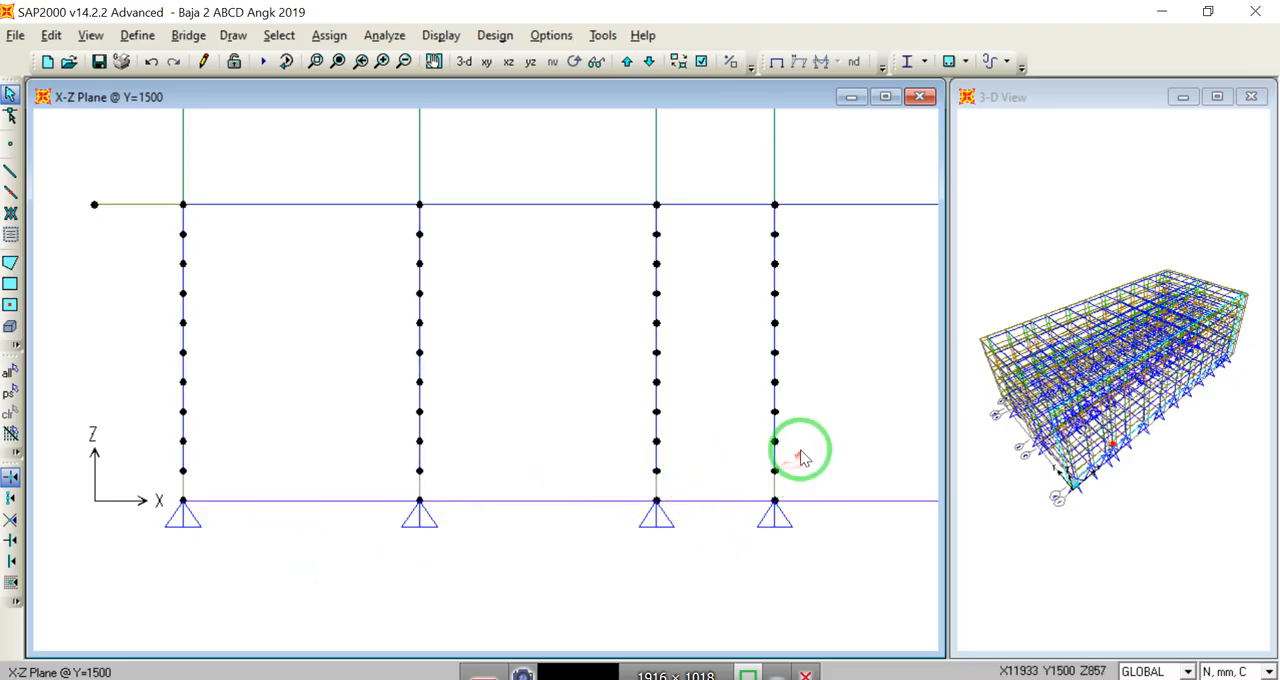
pyautogui.moveTo(798, 447); pyautogui.dragTo(131, 216)
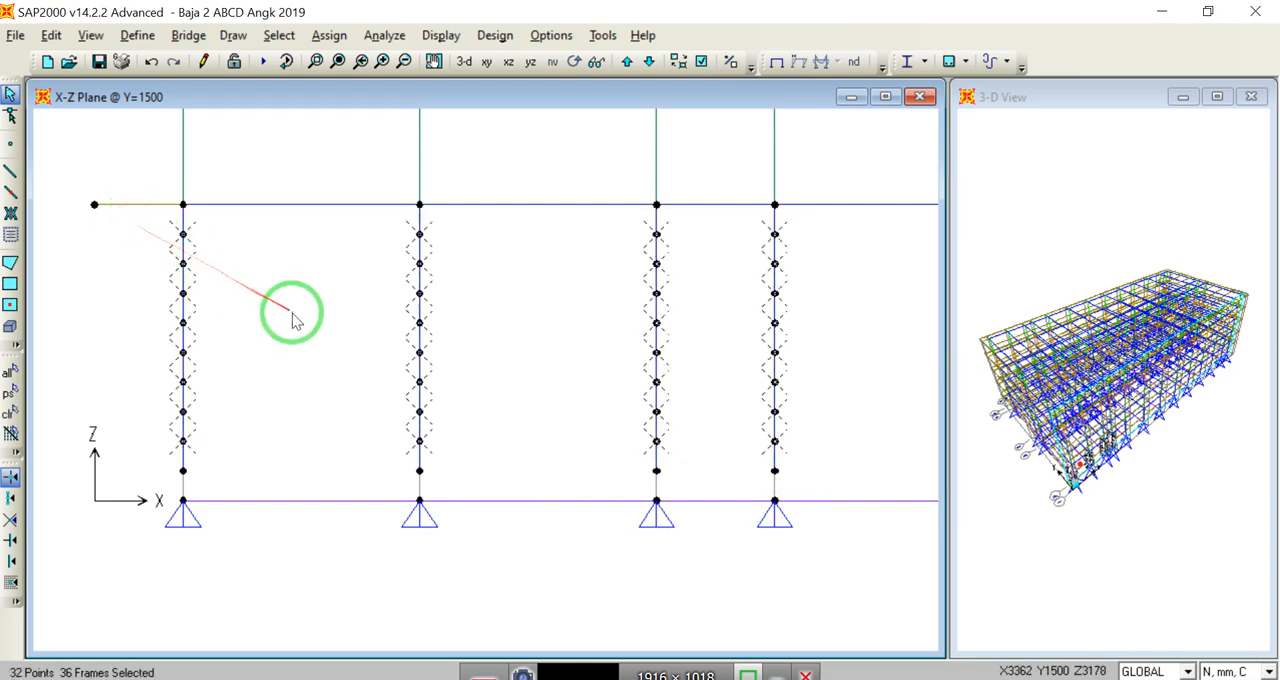
pyautogui.moveTo(843, 421); pyautogui.dragTo(140, 423, button='middle')
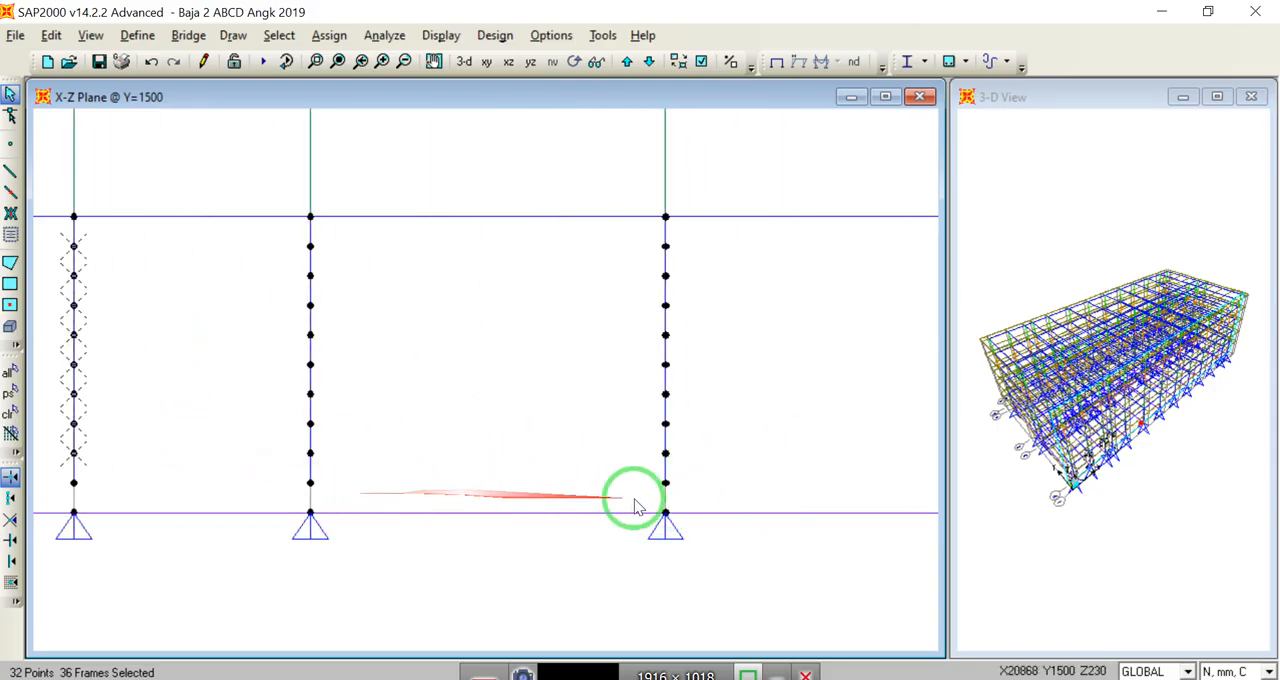
pyautogui.moveTo(686, 467); pyautogui.dragTo(262, 233)
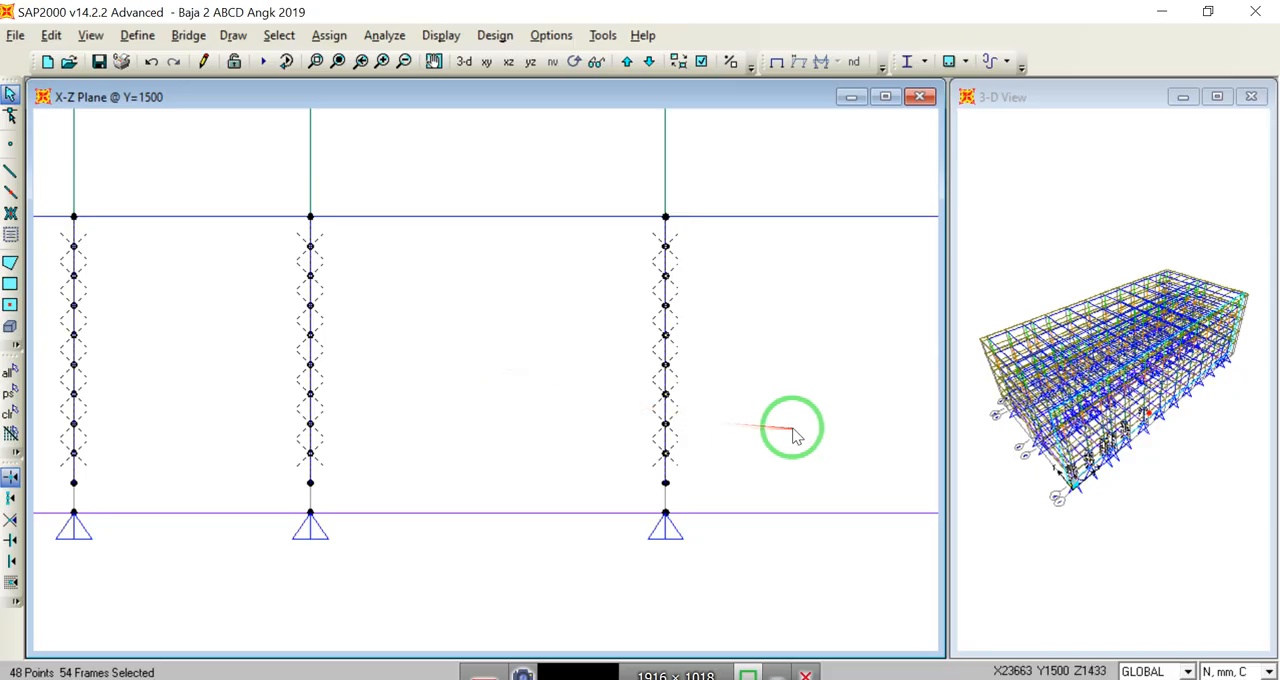
# Step: Add the segments above the lowest one of the remaining seven ground-floor columns in this elevation to the selection
pyautogui.moveTo(791, 429); pyautogui.dragTo(538, 430, button='middle')
pyautogui.moveTo(207, 434); pyautogui.dragTo(68, 429, button='middle')
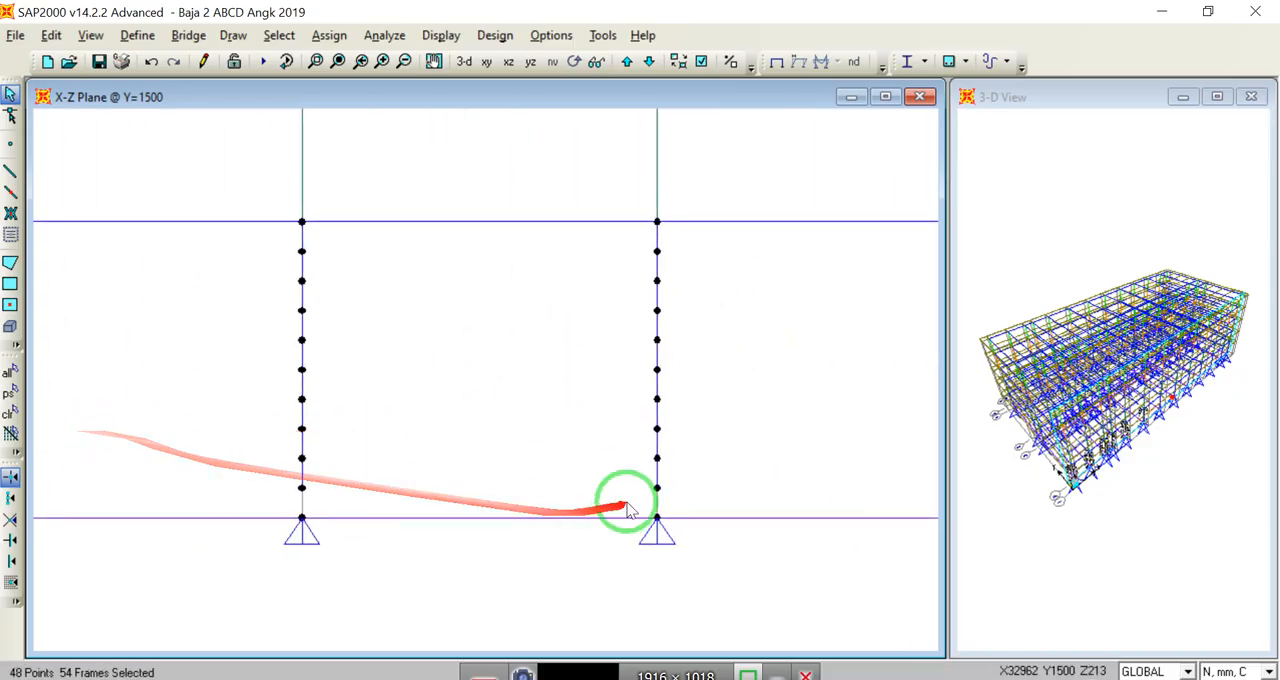
pyautogui.moveTo(672, 471); pyautogui.dragTo(234, 230)
pyautogui.moveTo(772, 424); pyautogui.dragTo(510, 431, button='middle')
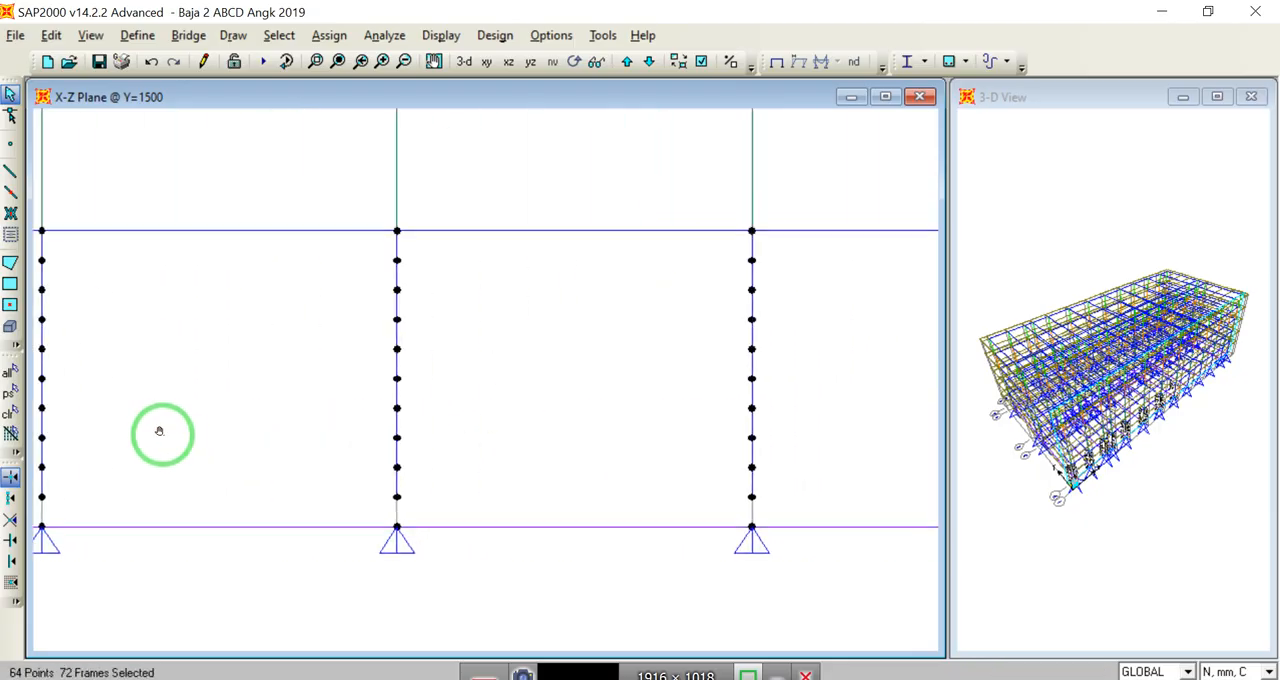
pyautogui.moveTo(773, 482); pyautogui.dragTo(336, 250)
pyautogui.moveTo(823, 477); pyautogui.dragTo(107, 435, button='middle')
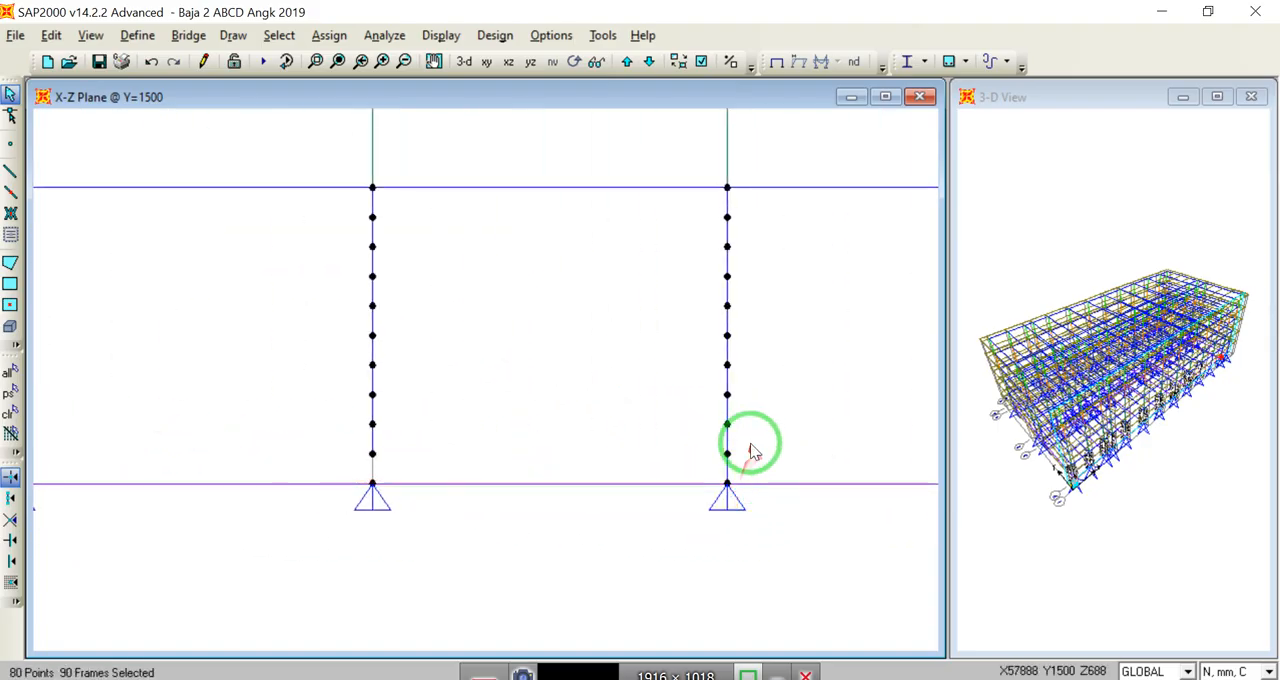
pyautogui.moveTo(745, 440); pyautogui.dragTo(255, 208)
pyautogui.click(338, 62)
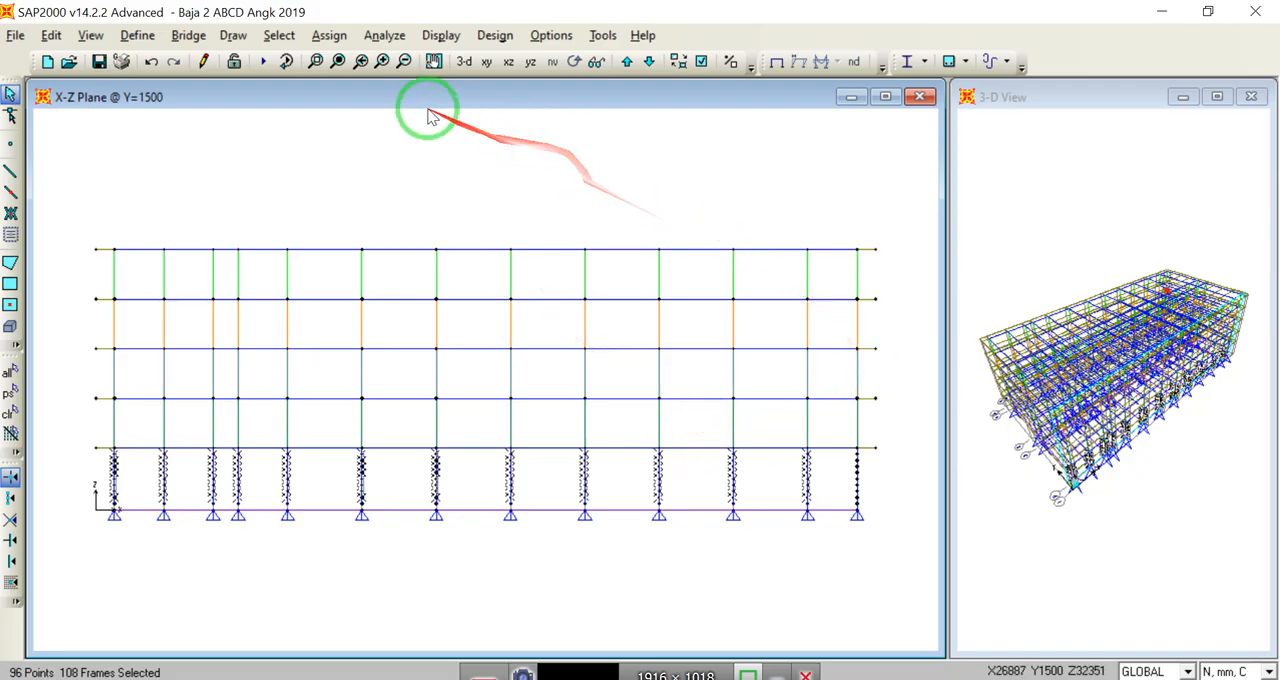
pyautogui.moveTo(762, 416); pyautogui.dragTo(882, 555)
pyautogui.moveTo(583, 380); pyautogui.dragTo(569, 246)
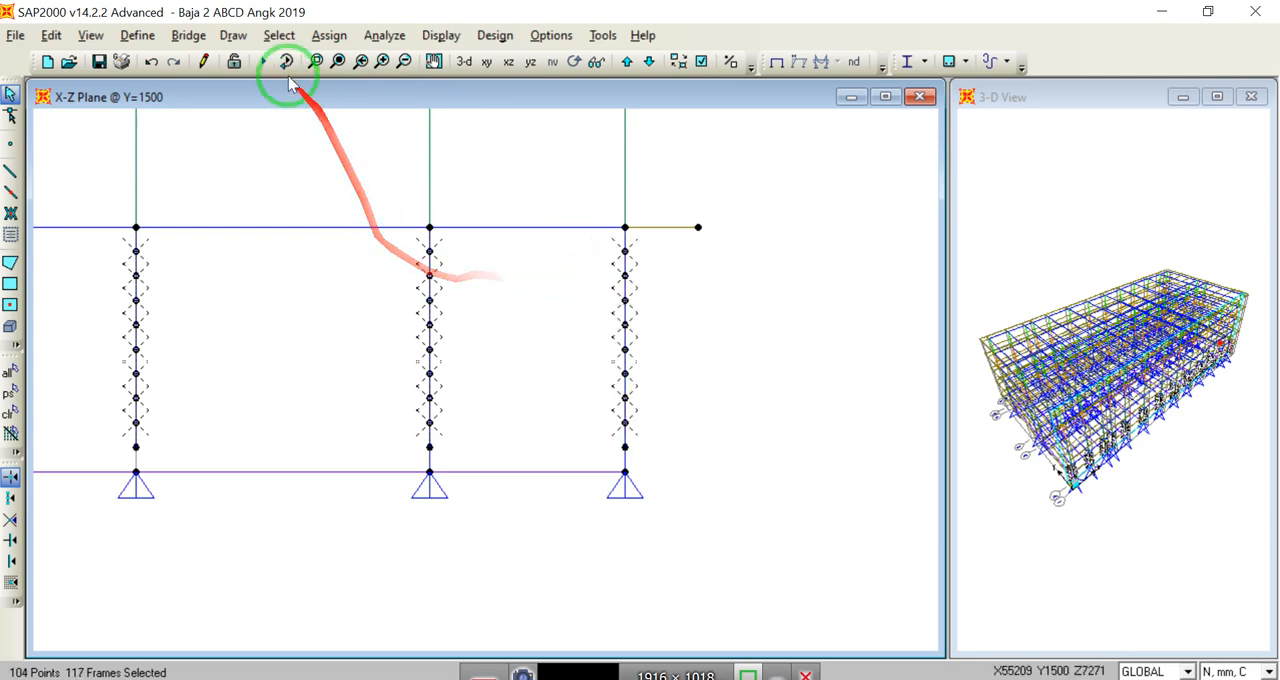
# Step: Join the selected segments of the ground-floor columns in the Y=1500 elevation into single frames
pyautogui.click(50, 36)
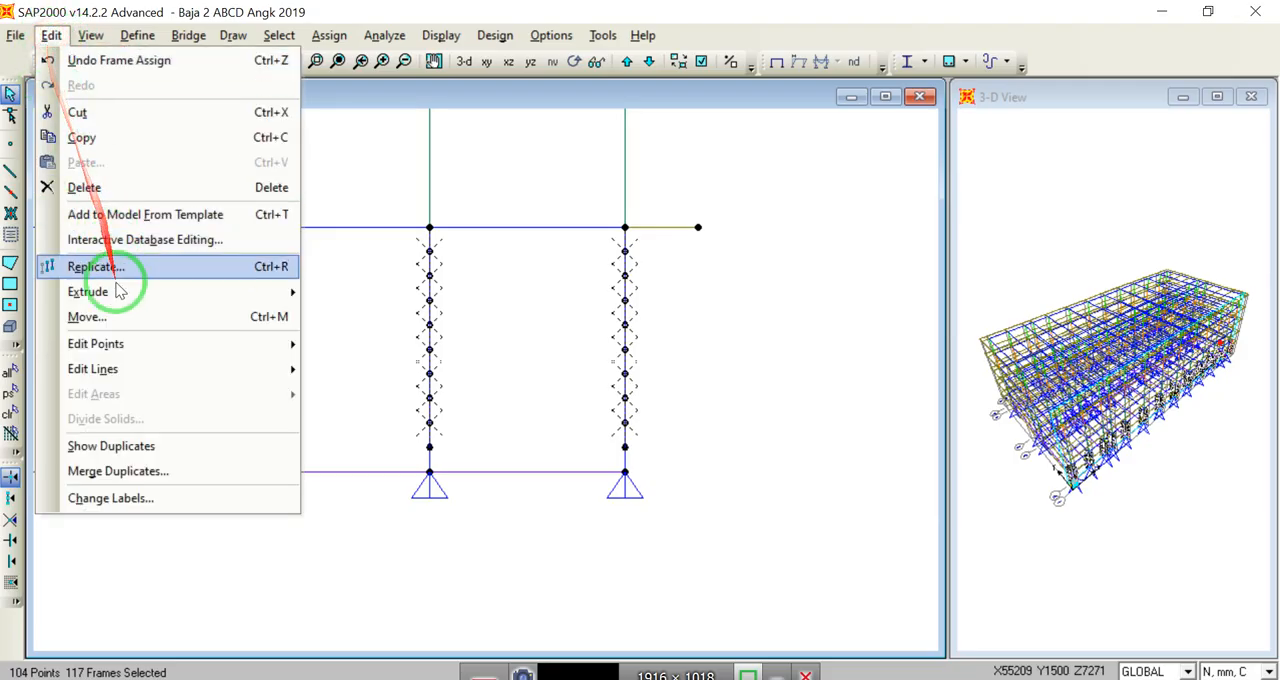
pyautogui.moveTo(274, 370)
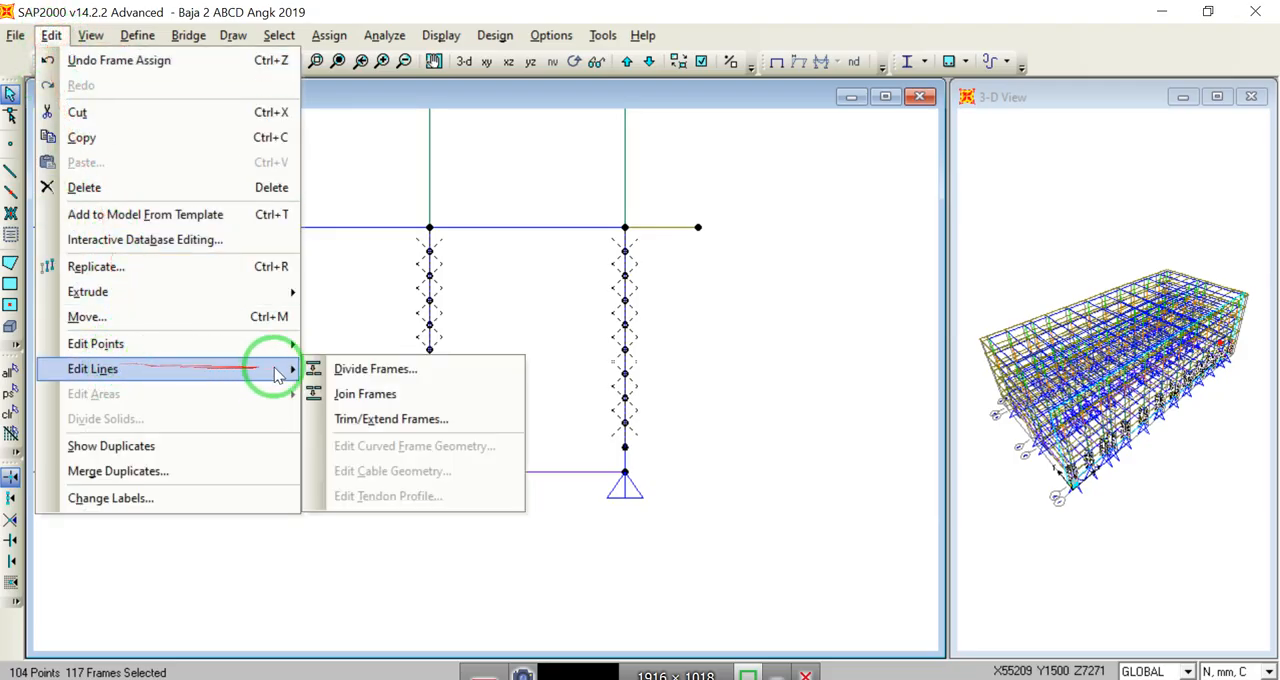
pyautogui.click(348, 392)
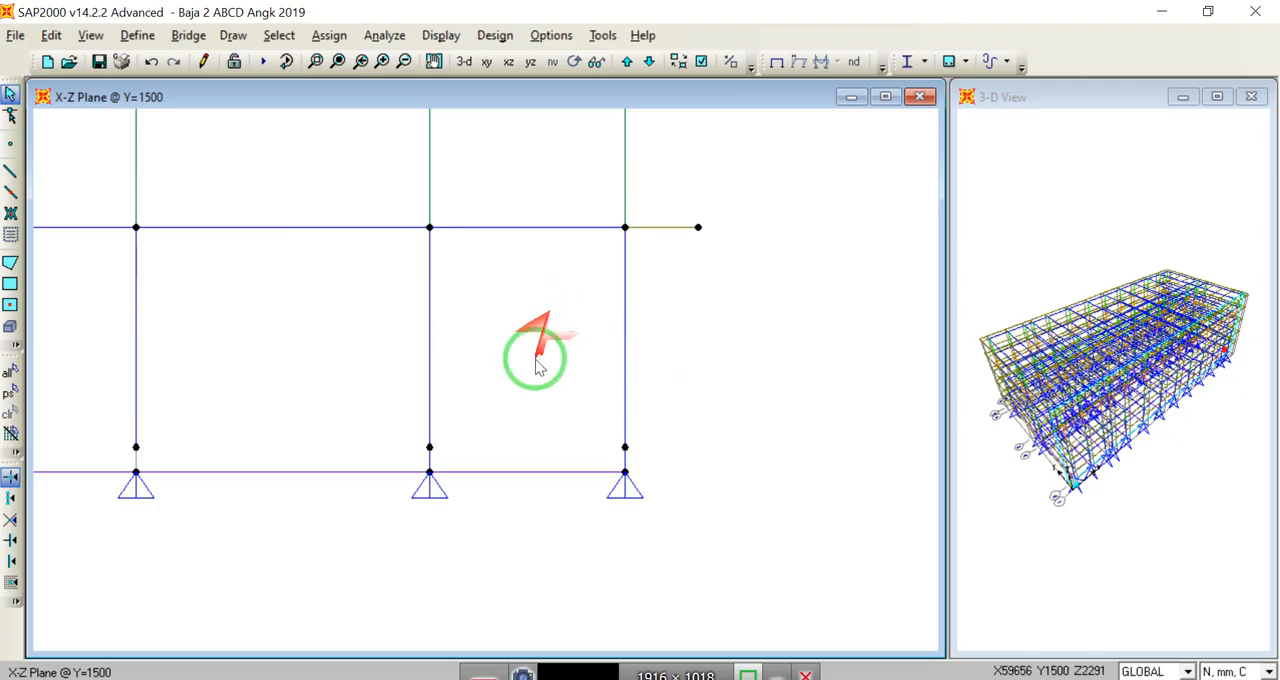
# Step: In the X-Z elevation at Y=13500, select all segments above the lowest one of the first eight ground-floor columns from the origin
pyautogui.click(339, 61)
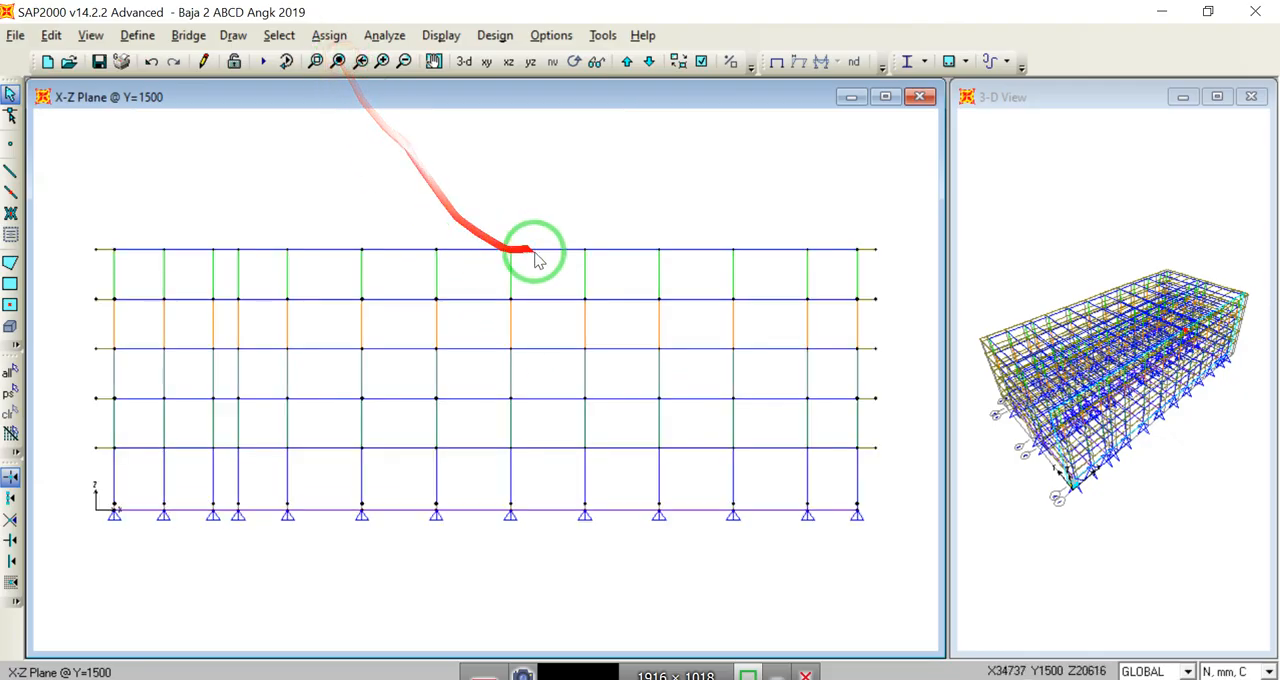
pyautogui.click(626, 61)
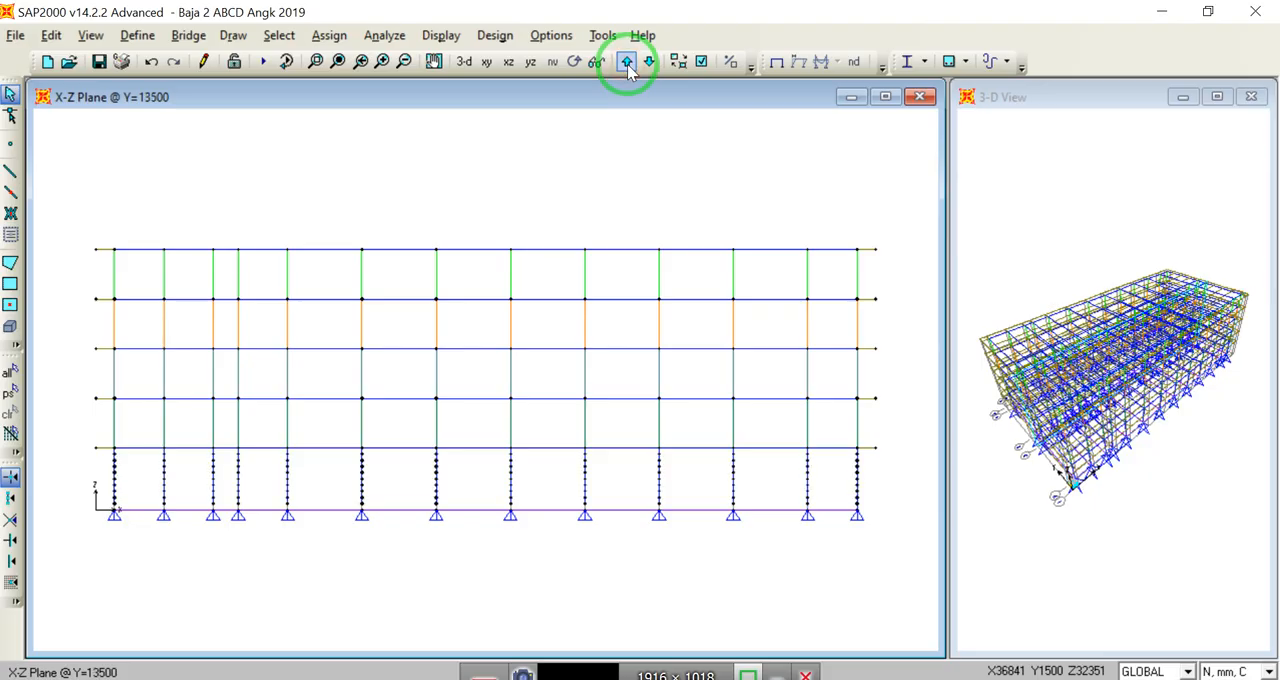
pyautogui.click(320, 64)
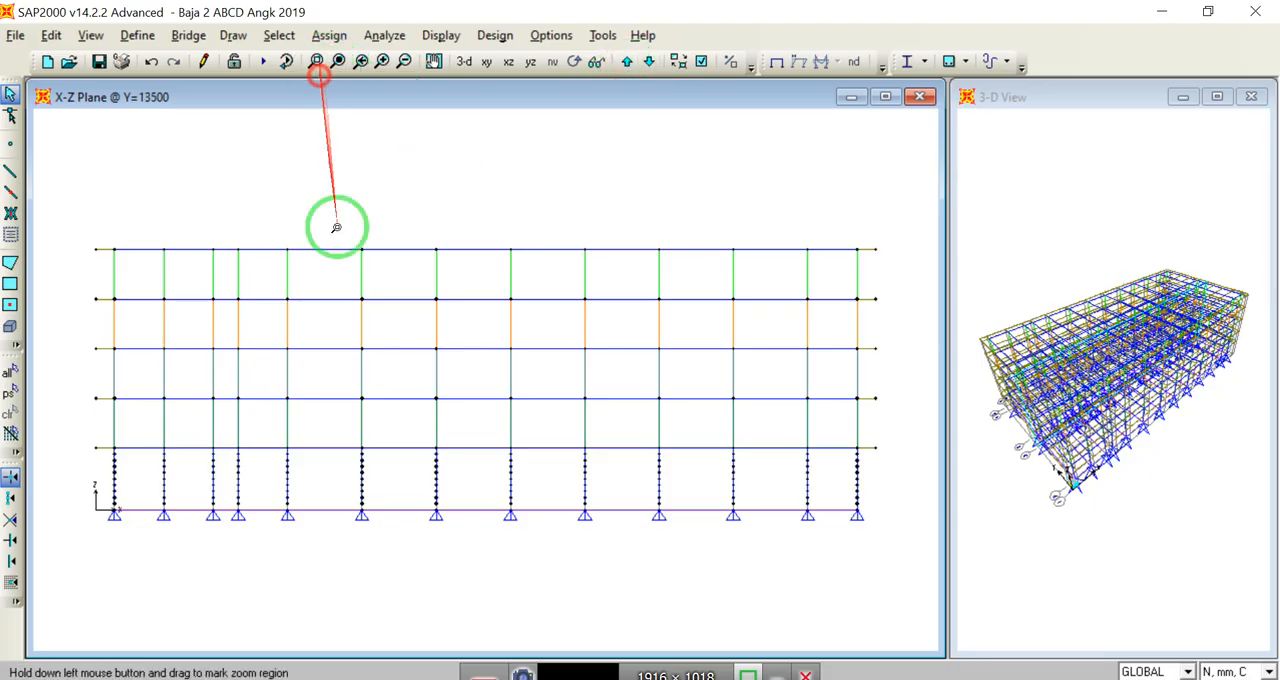
pyautogui.moveTo(97, 430); pyautogui.dragTo(523, 537)
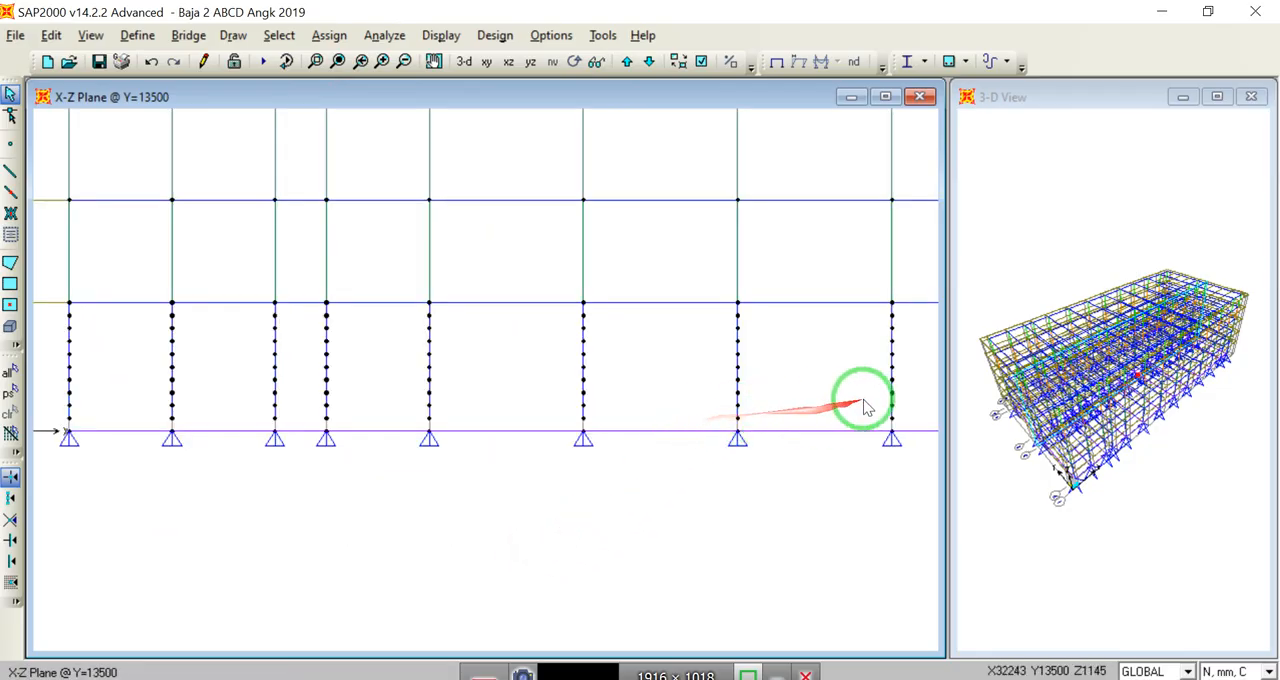
pyautogui.moveTo(905, 410); pyautogui.dragTo(55, 306)
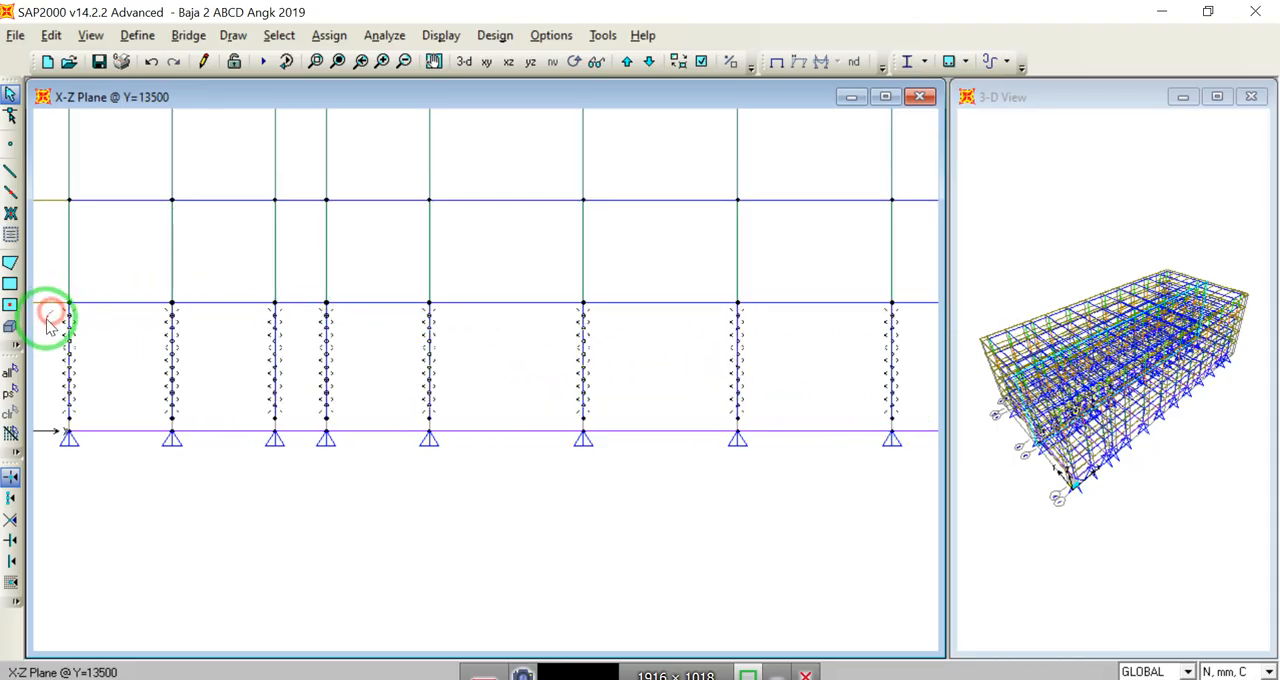
# Step: Add the segments above the lowest one of the remaining five ground-floor columns at Y=13500 to the selection
pyautogui.click(338, 61)
pyautogui.click(315, 61)
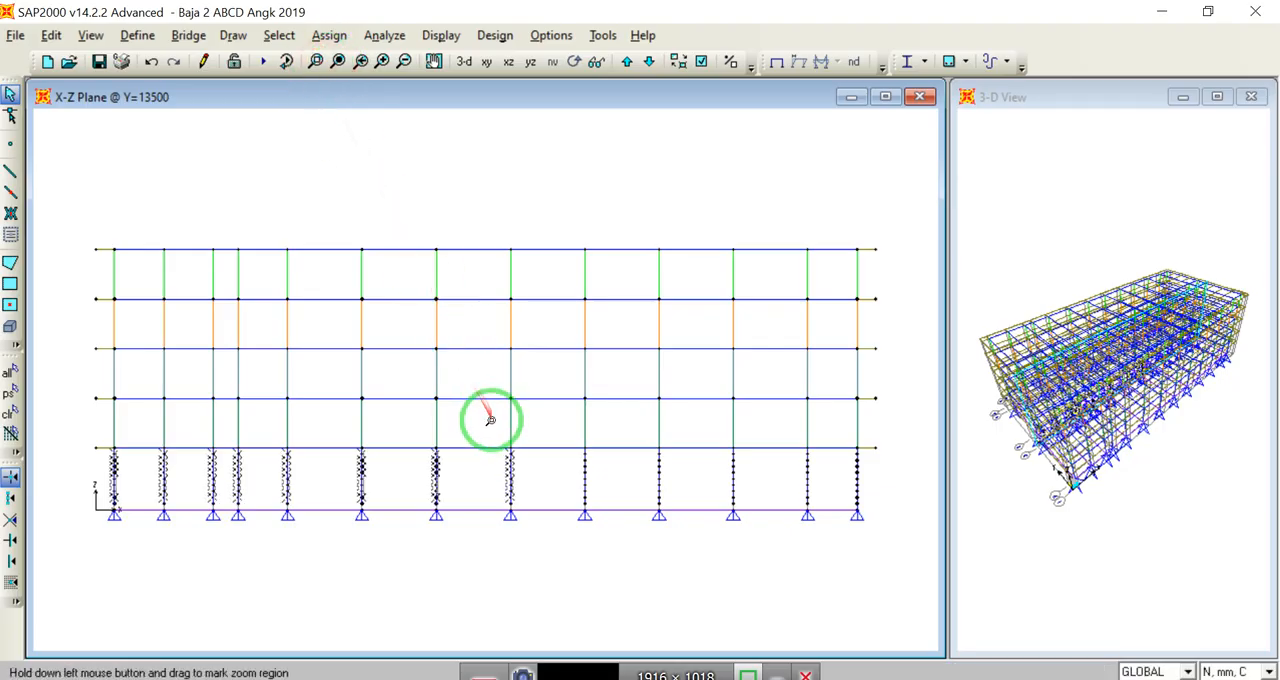
pyautogui.moveTo(492, 422); pyautogui.dragTo(870, 524)
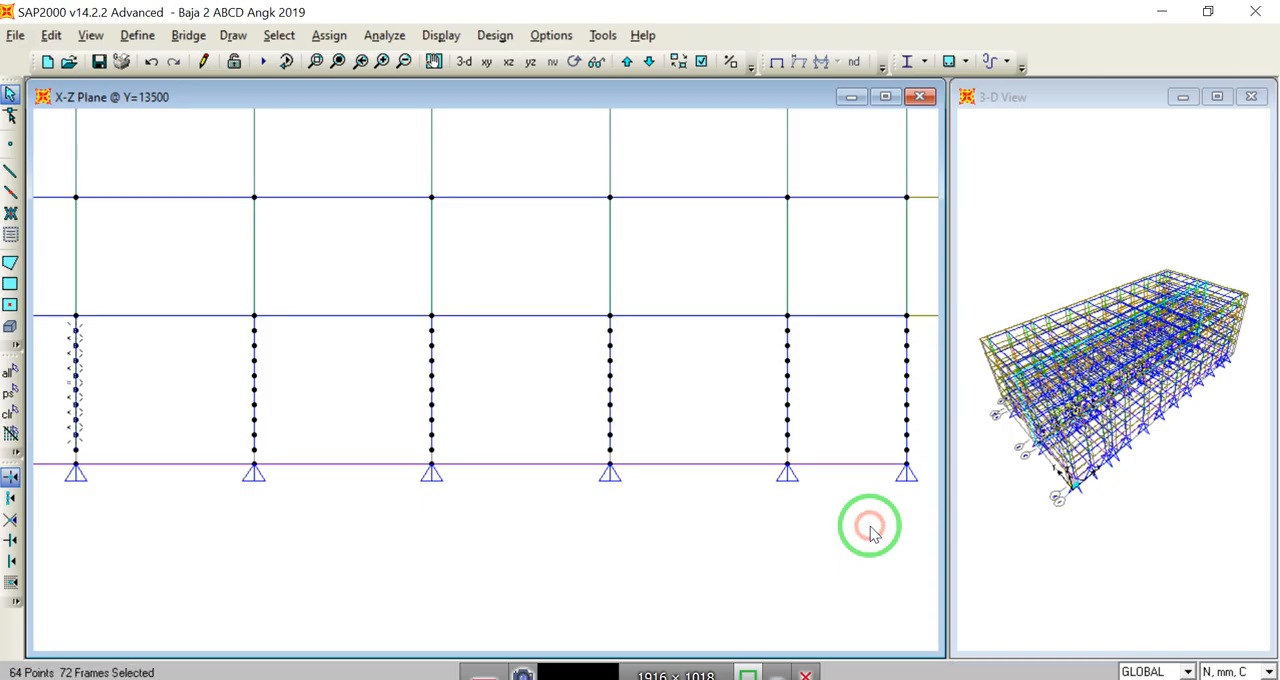
pyautogui.moveTo(922, 440); pyautogui.dragTo(254, 326)
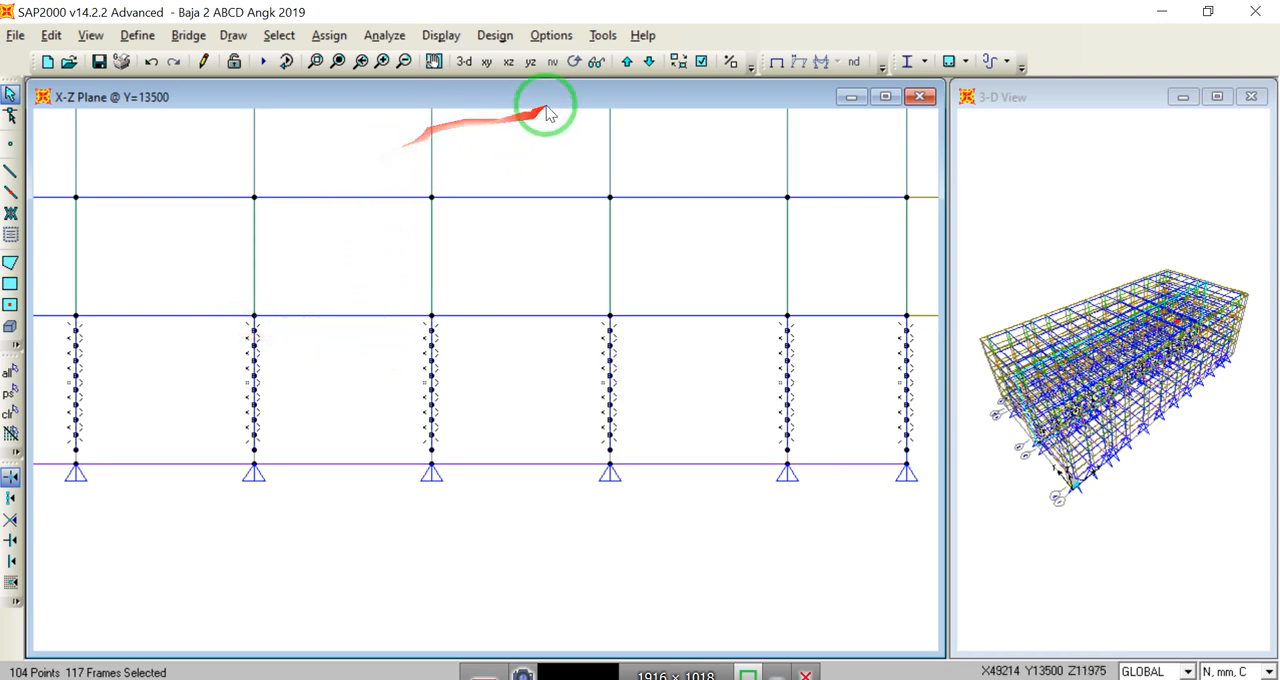
# Step: In the Y=16500 elevation, add the segments above the lowest one of the first seven ground-floor columns to the selection
pyautogui.click(627, 62)
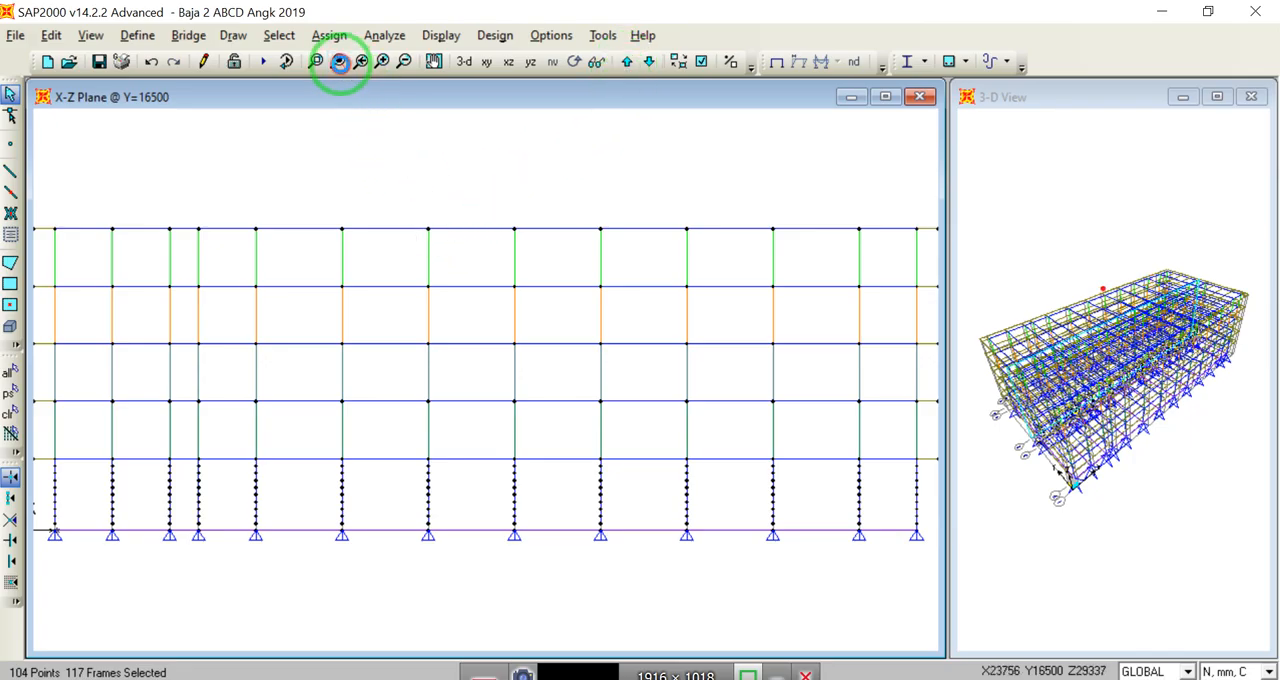
pyautogui.click(340, 62)
pyautogui.click(316, 62)
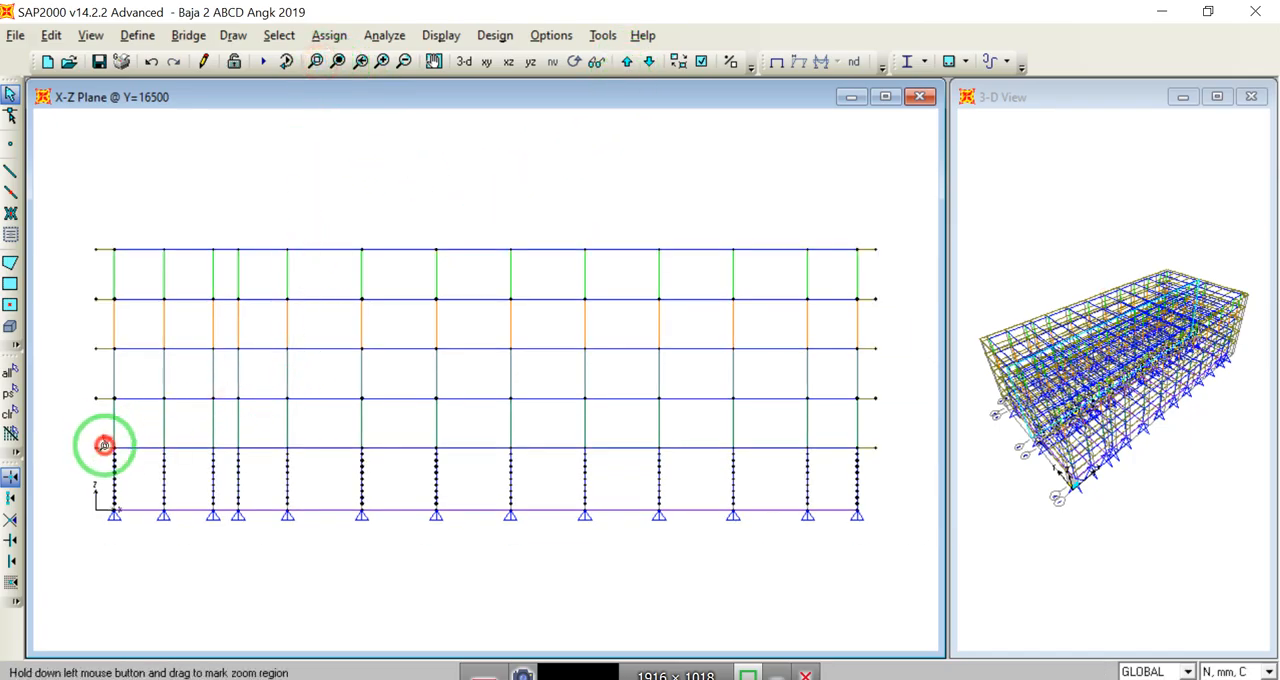
pyautogui.moveTo(104, 444); pyautogui.dragTo(515, 518)
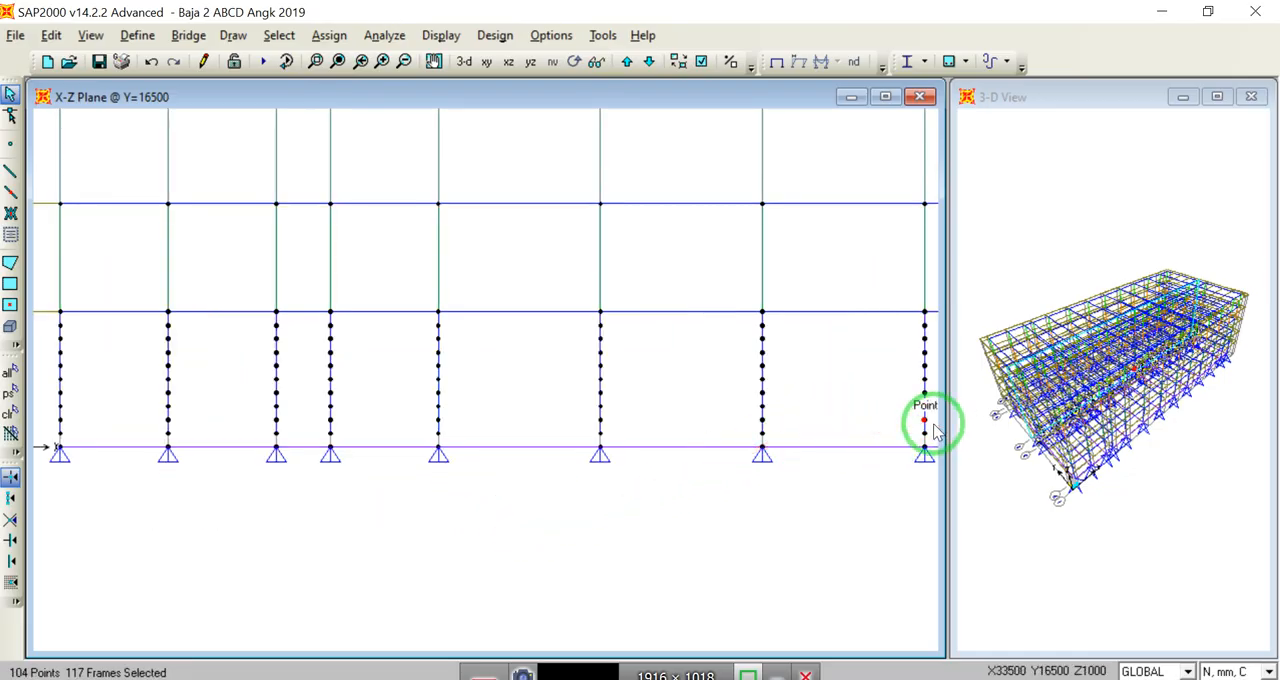
pyautogui.moveTo(934, 425); pyautogui.dragTo(53, 322)
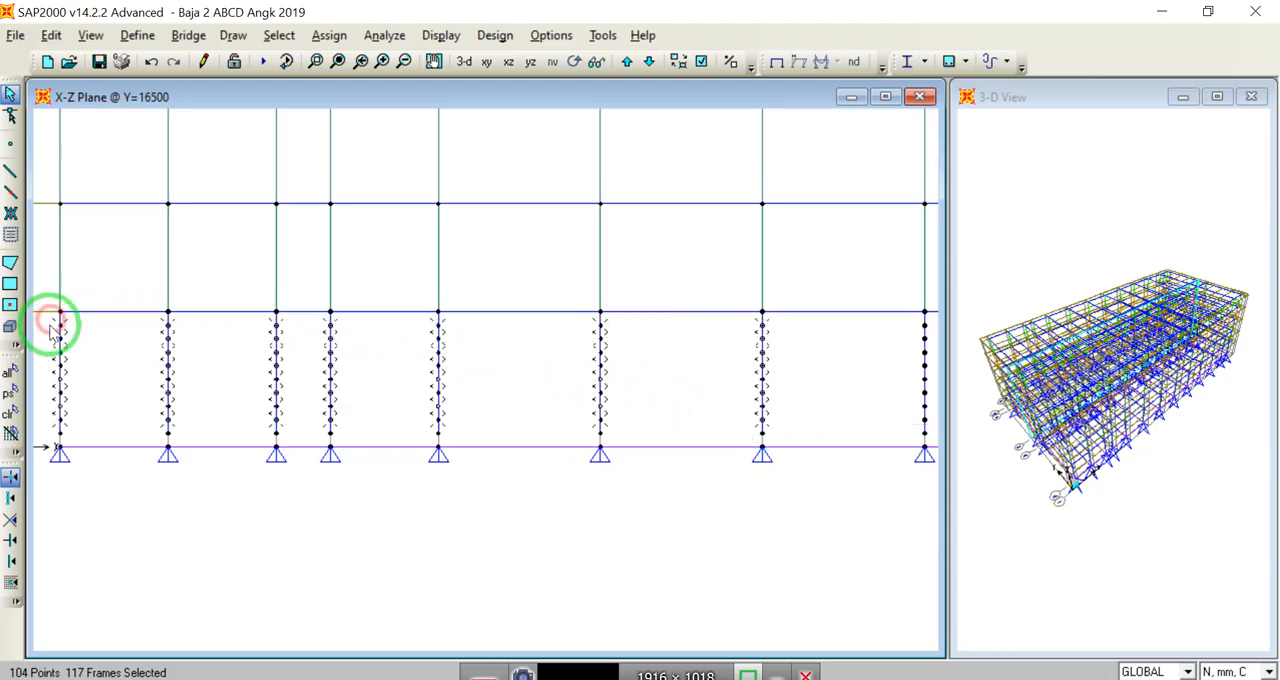
# Step: Add the segments above the lowest one of the remaining six ground-floor columns at Y=16500 to the selection
pyautogui.click(338, 61)
pyautogui.click(315, 61)
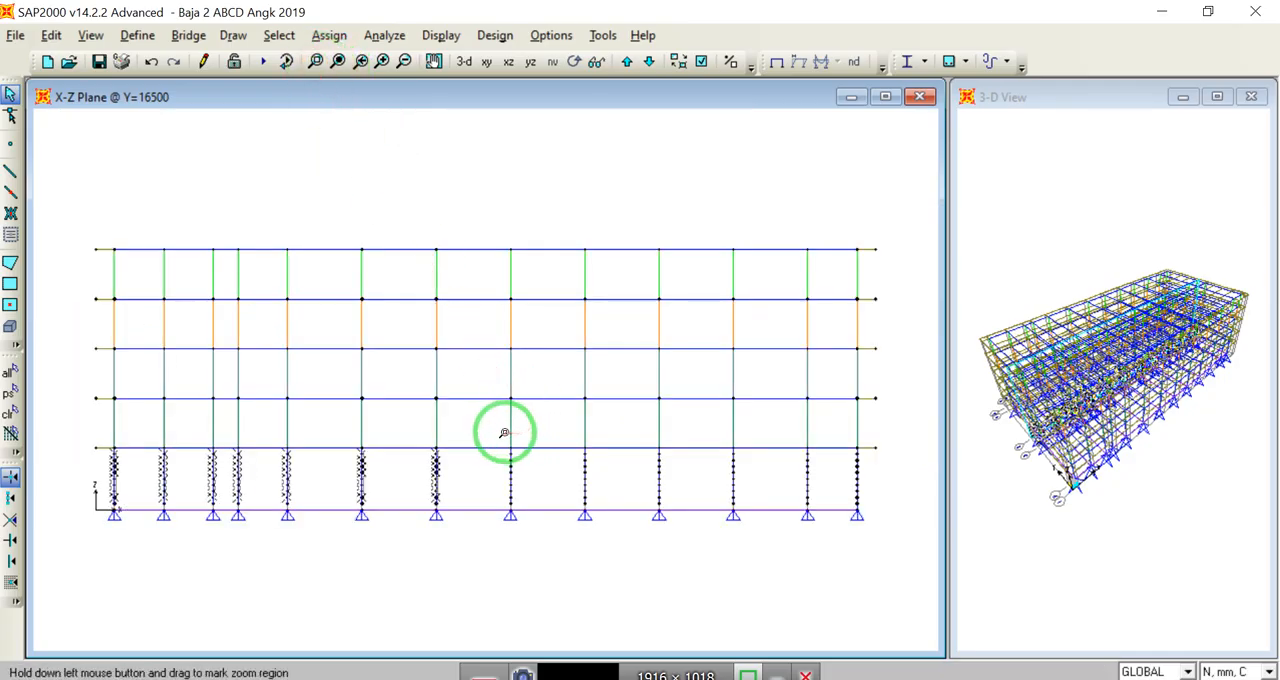
pyautogui.moveTo(498, 438); pyautogui.dragTo(880, 540)
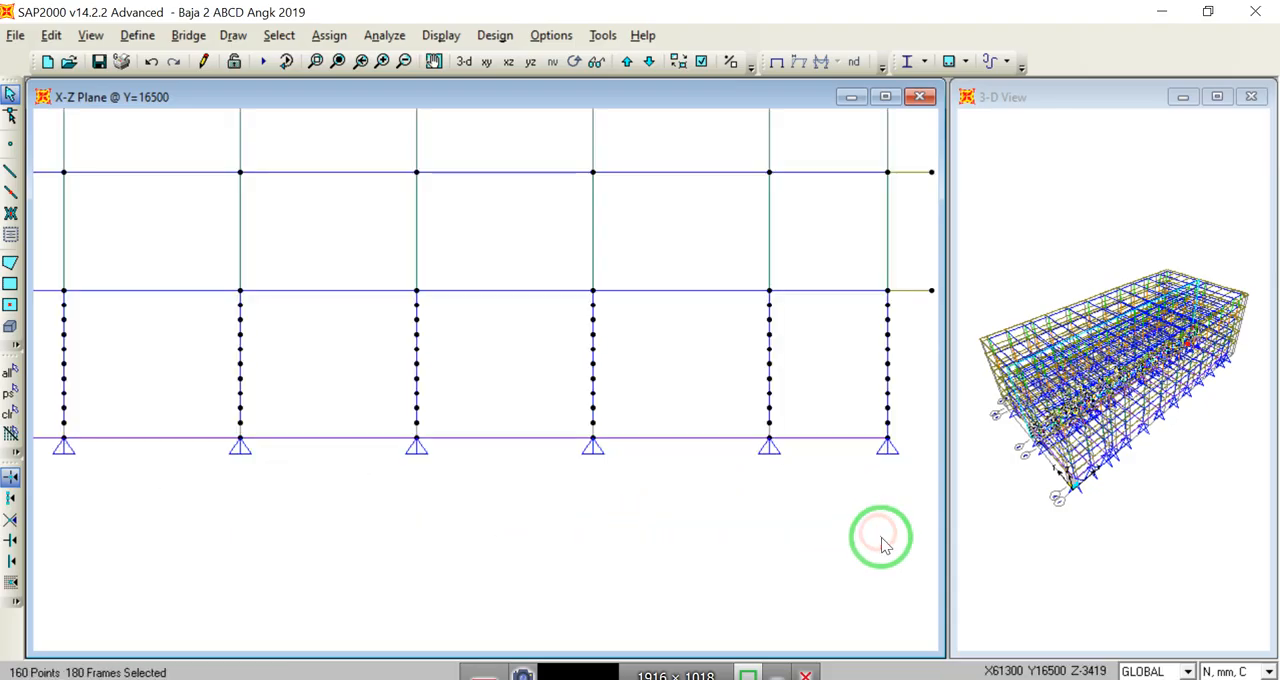
pyautogui.moveTo(904, 412); pyautogui.dragTo(53, 300)
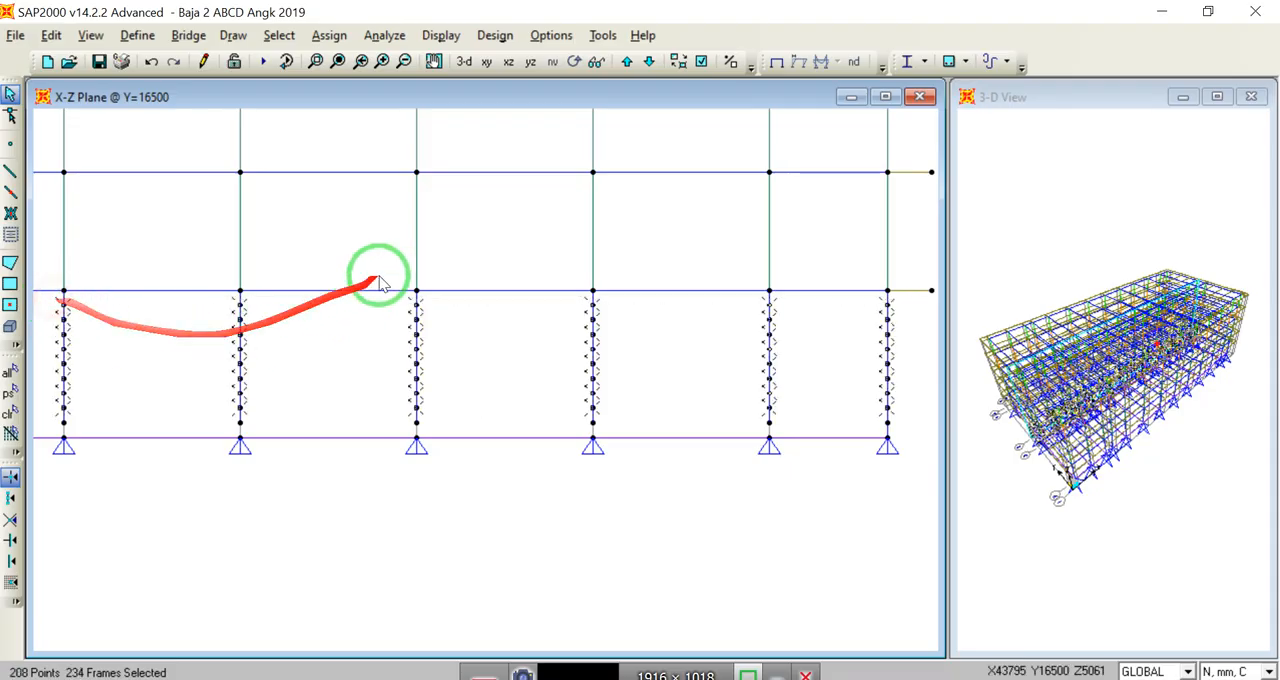
# Step: In the Y=28500 elevation, add the segments above the lowest one of the first seven ground-floor columns to the selection
pyautogui.click(338, 61)
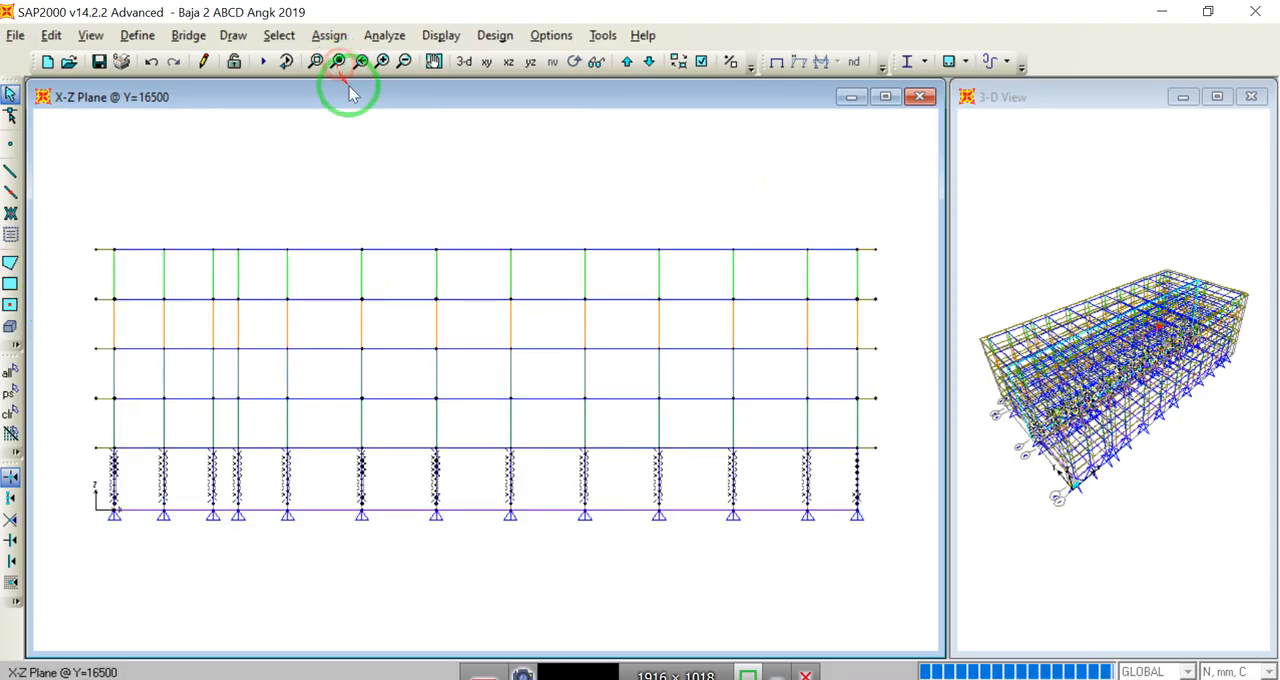
pyautogui.click(627, 63)
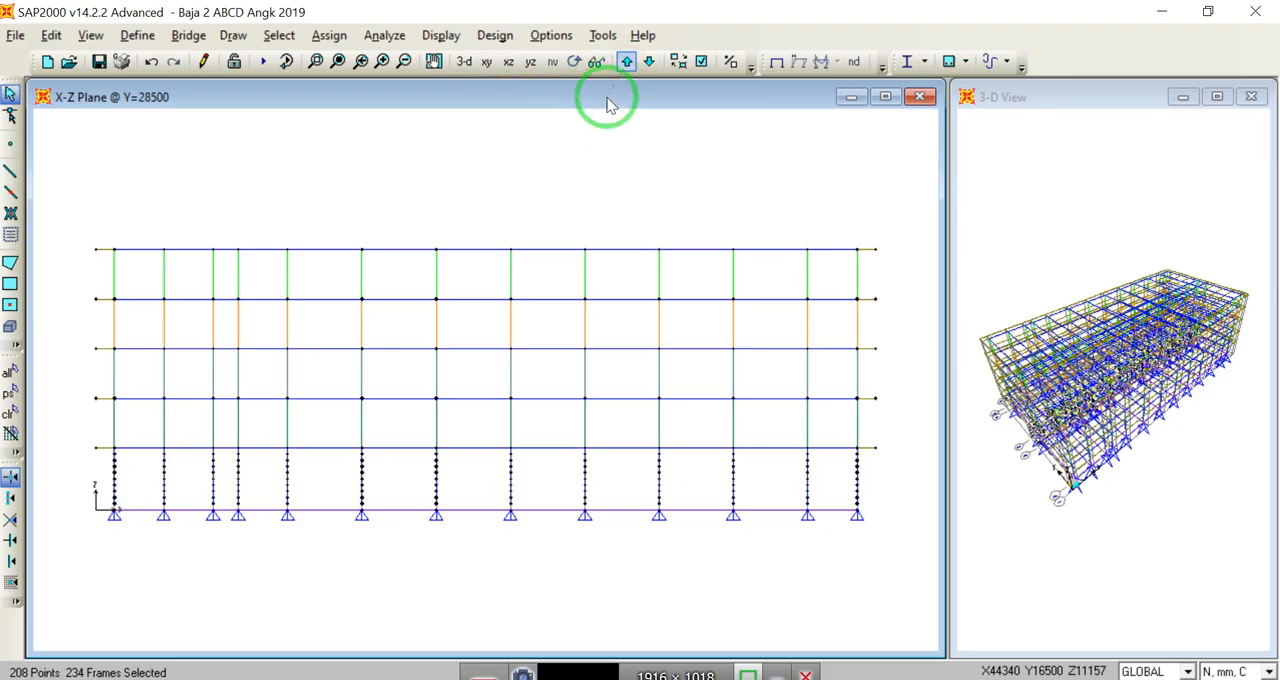
pyautogui.click(314, 61)
pyautogui.moveTo(102, 437); pyautogui.dragTo(448, 527)
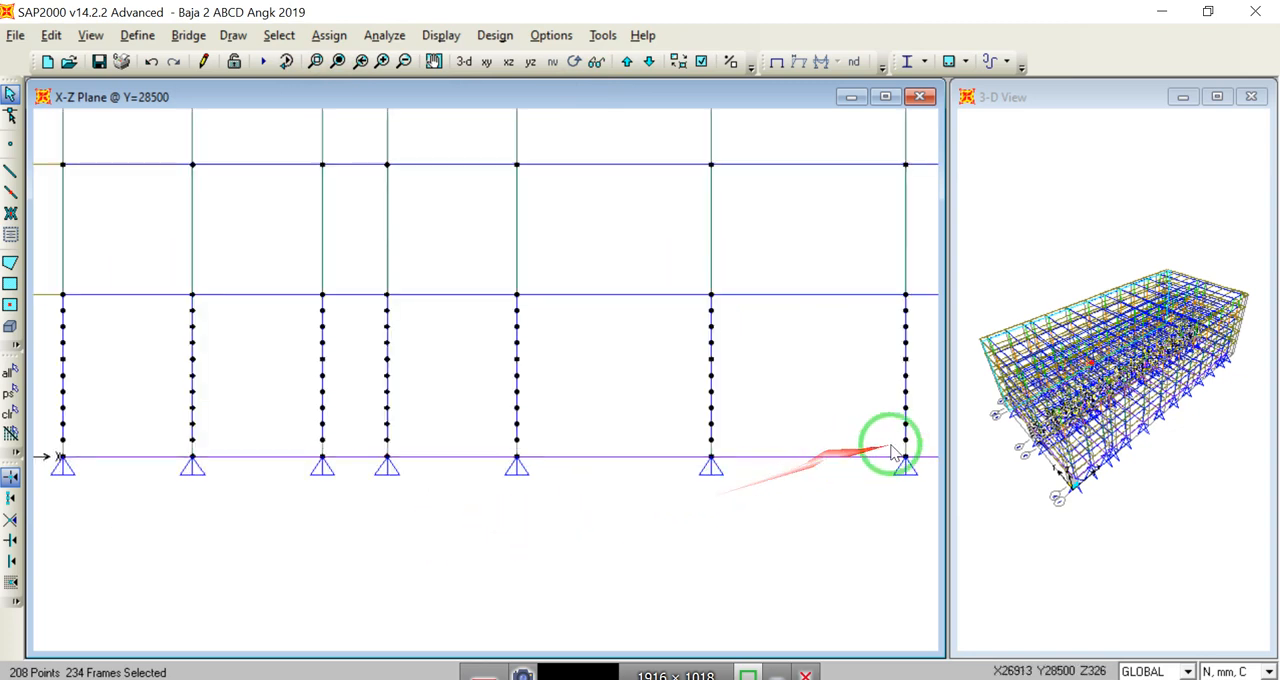
pyautogui.moveTo(920, 436); pyautogui.dragTo(58, 308)
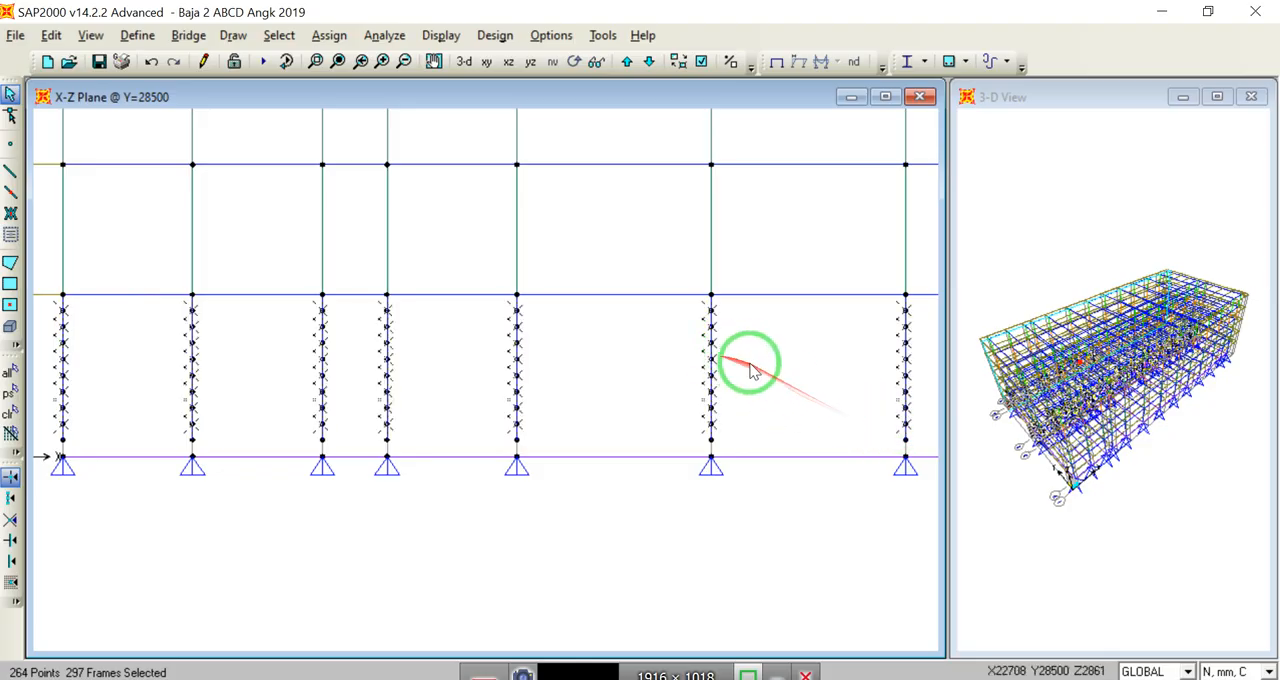
# Step: Add the segments above the lowest one of the last five ground-floor columns at Y=28500 to the selection
pyautogui.click(332, 62)
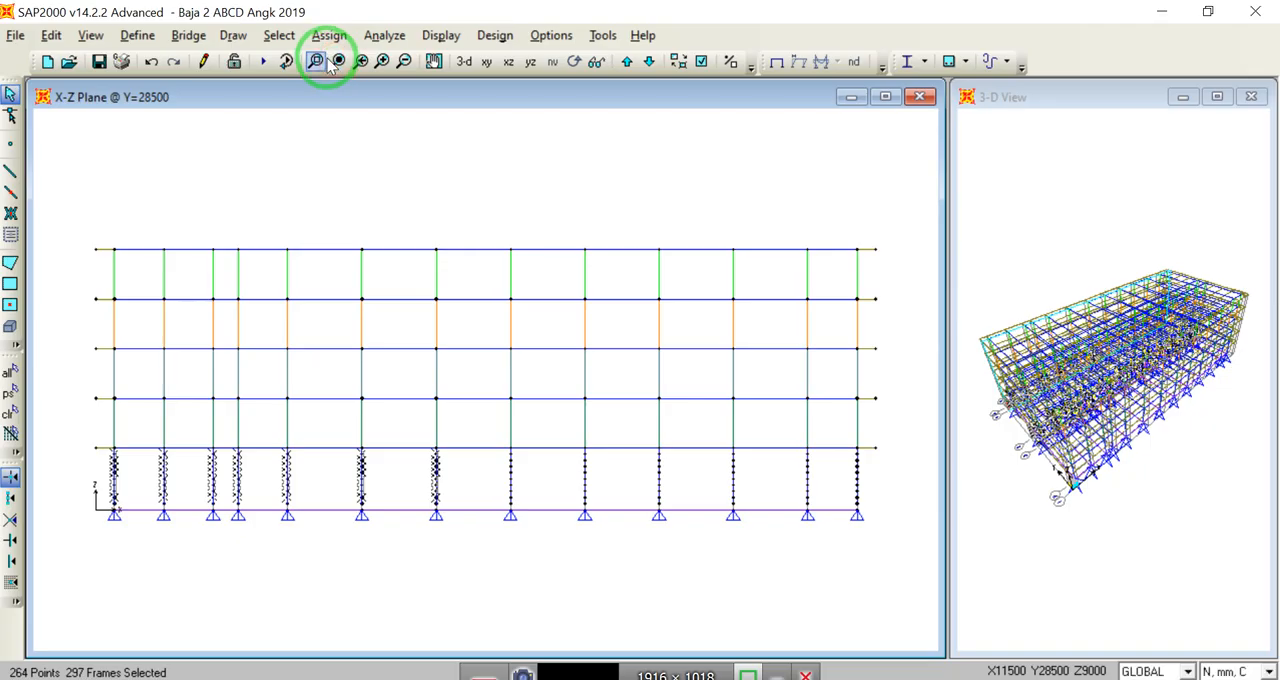
pyautogui.click(316, 62)
pyautogui.moveTo(498, 440); pyautogui.dragTo(874, 517)
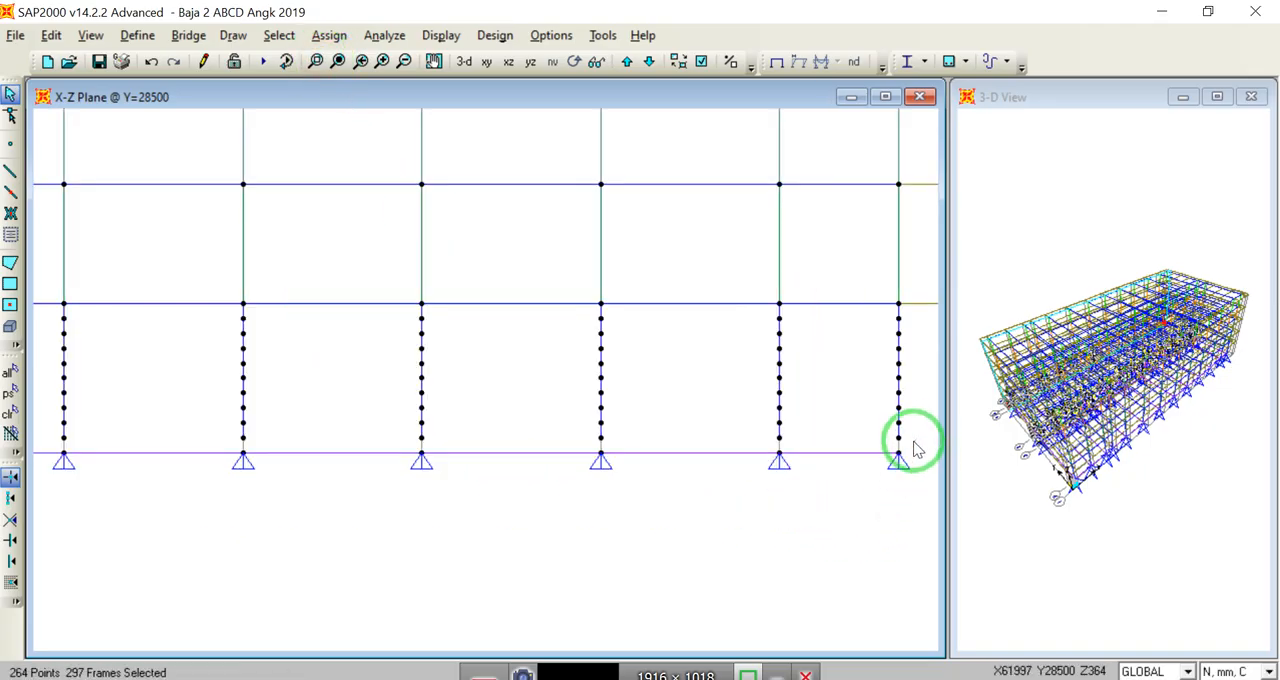
pyautogui.moveTo(910, 430); pyautogui.dragTo(233, 313)
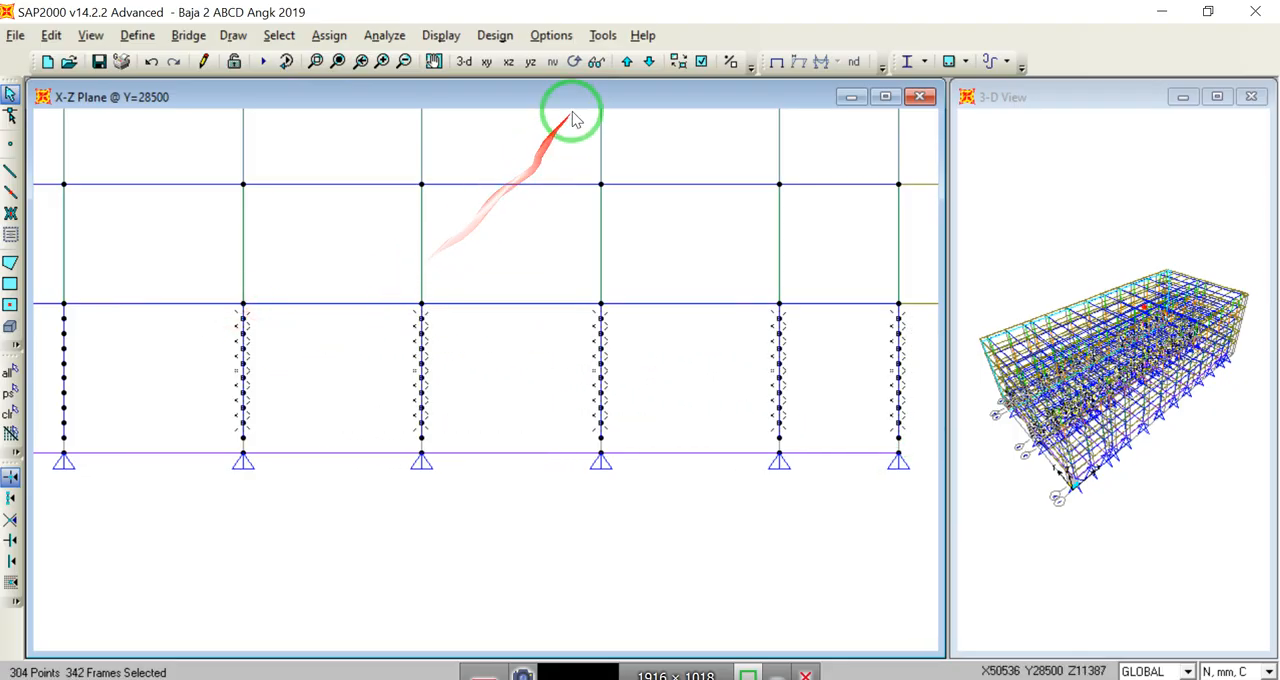
# Step: Check the Y=30000 elevation, return to Y=28500, and join all selected column segments into single frames
pyautogui.click(627, 62)
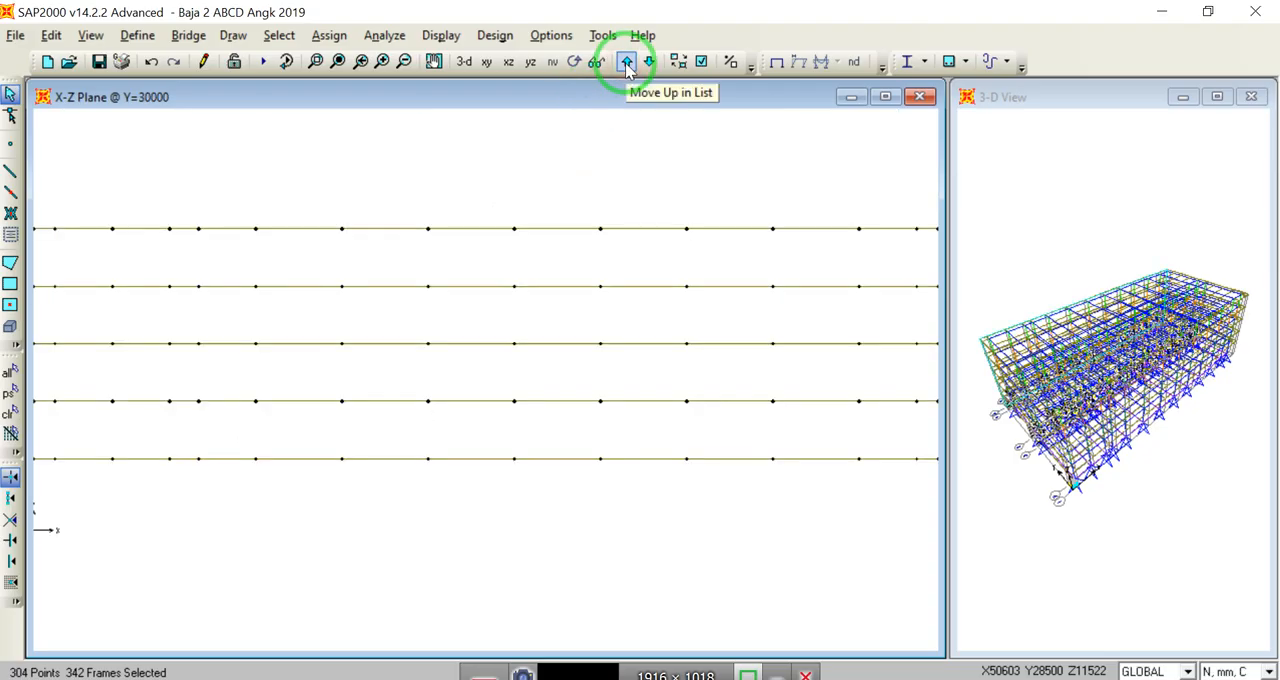
pyautogui.click(649, 62)
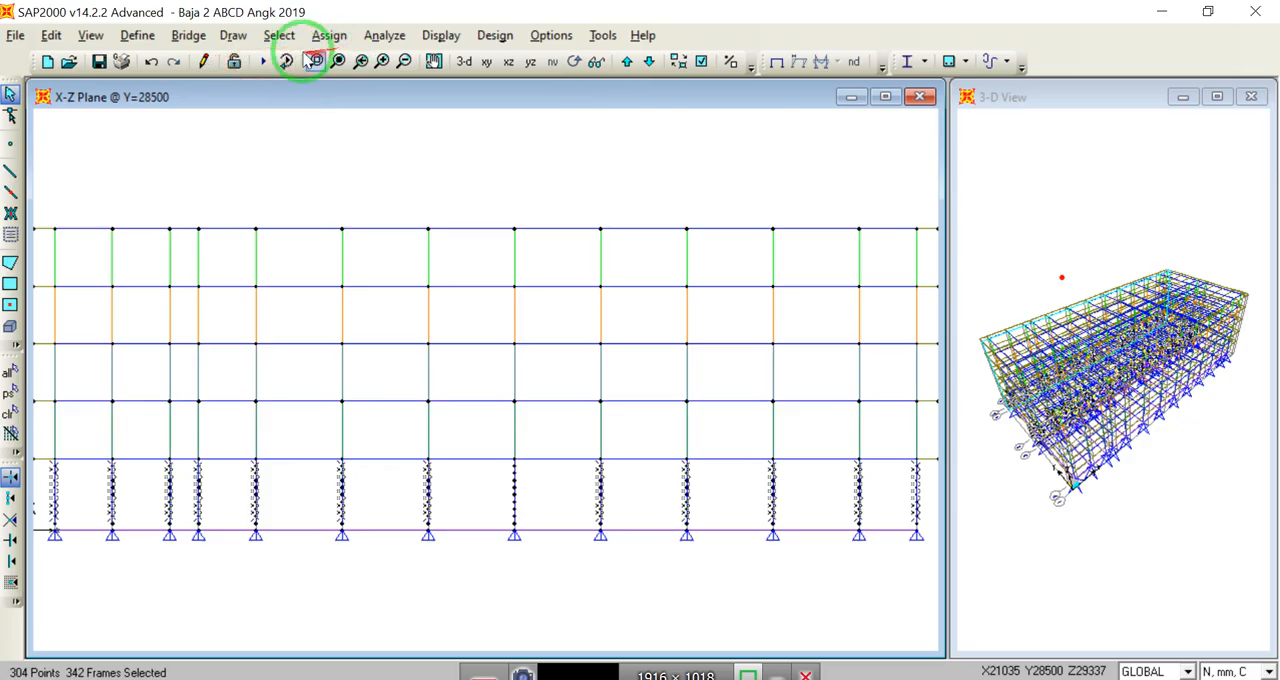
pyautogui.click(50, 35)
pyautogui.moveTo(100, 350)
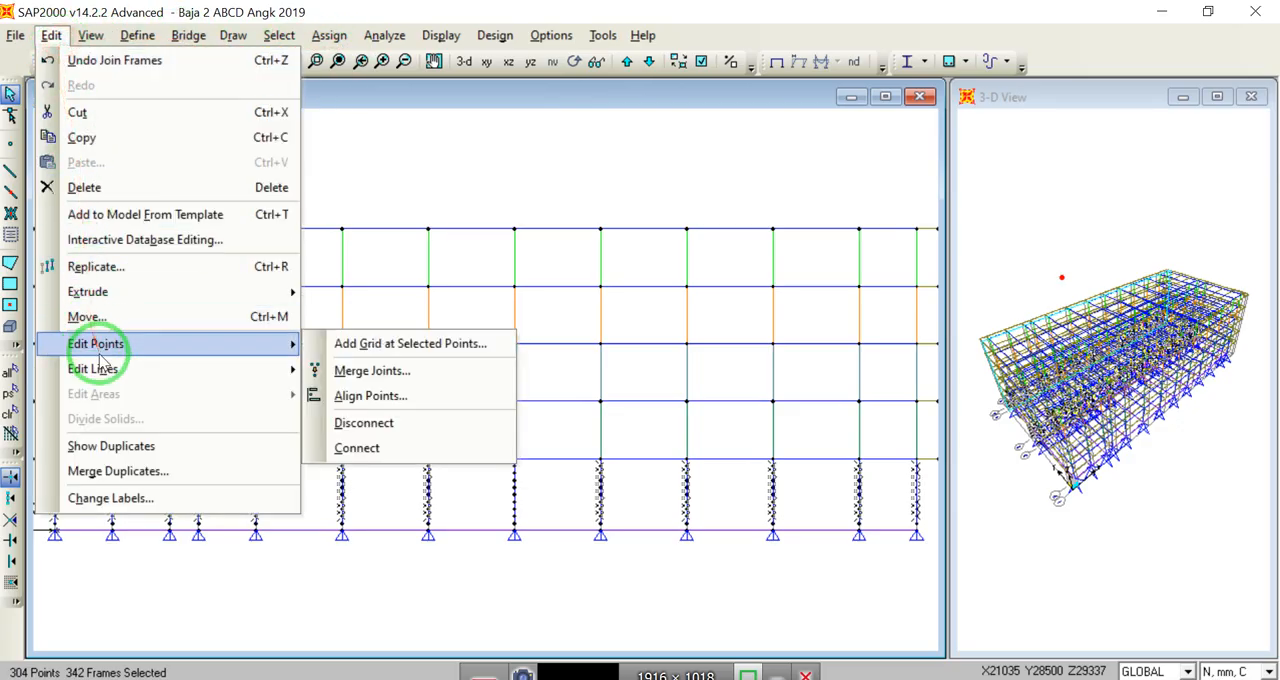
pyautogui.moveTo(130, 368)
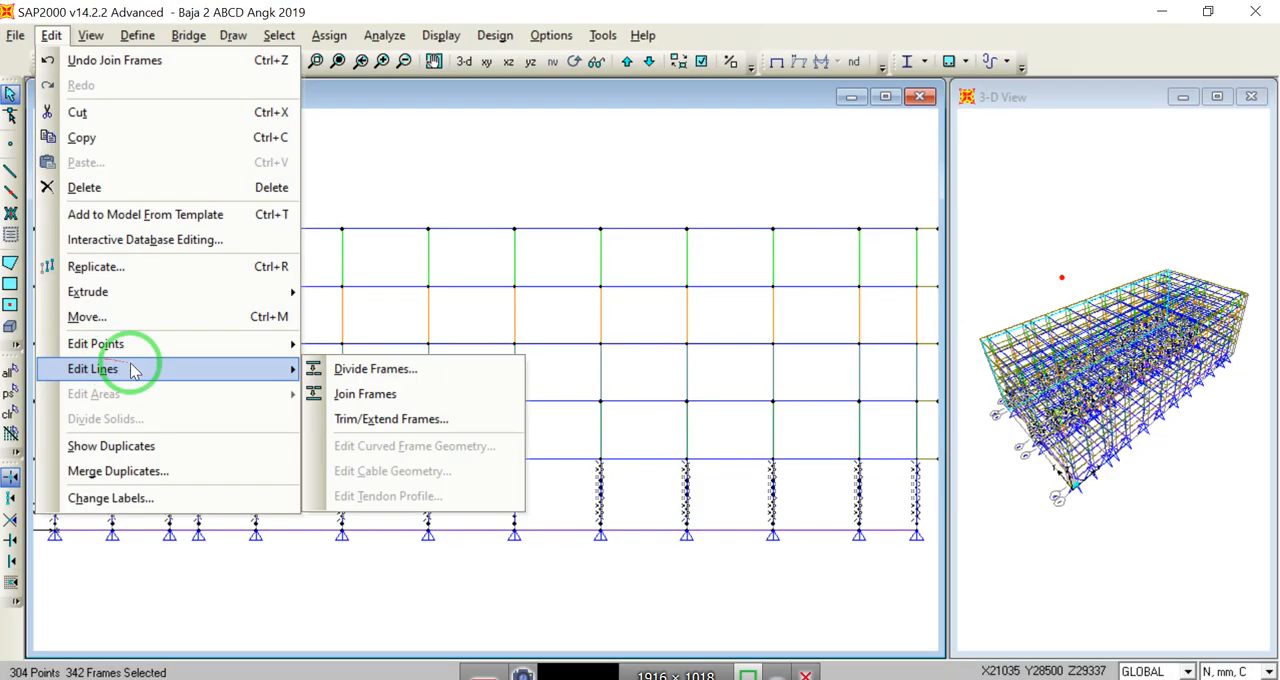
pyautogui.click(350, 394)
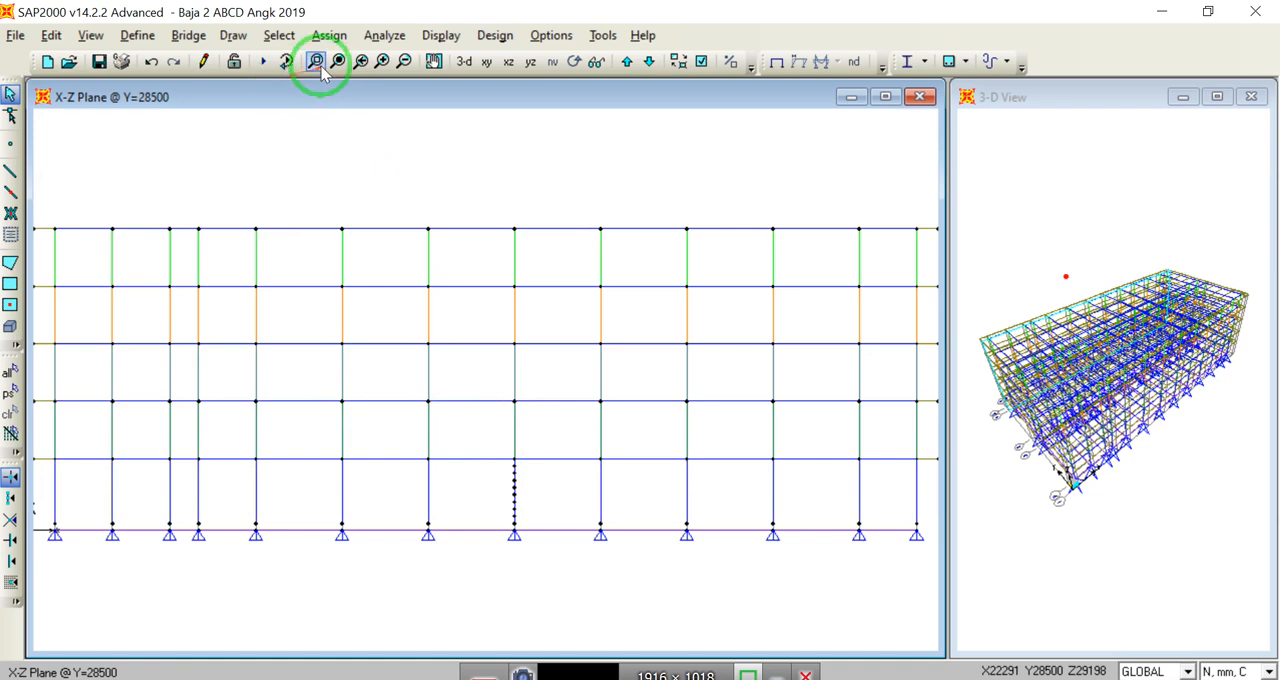
# Step: Join the segments above the lowest one of the eighth ground-floor column at Y=28500, and go back to the Y=0 elevation
pyautogui.click(316, 61)
pyautogui.moveTo(472, 449); pyautogui.dragTo(443, 186)
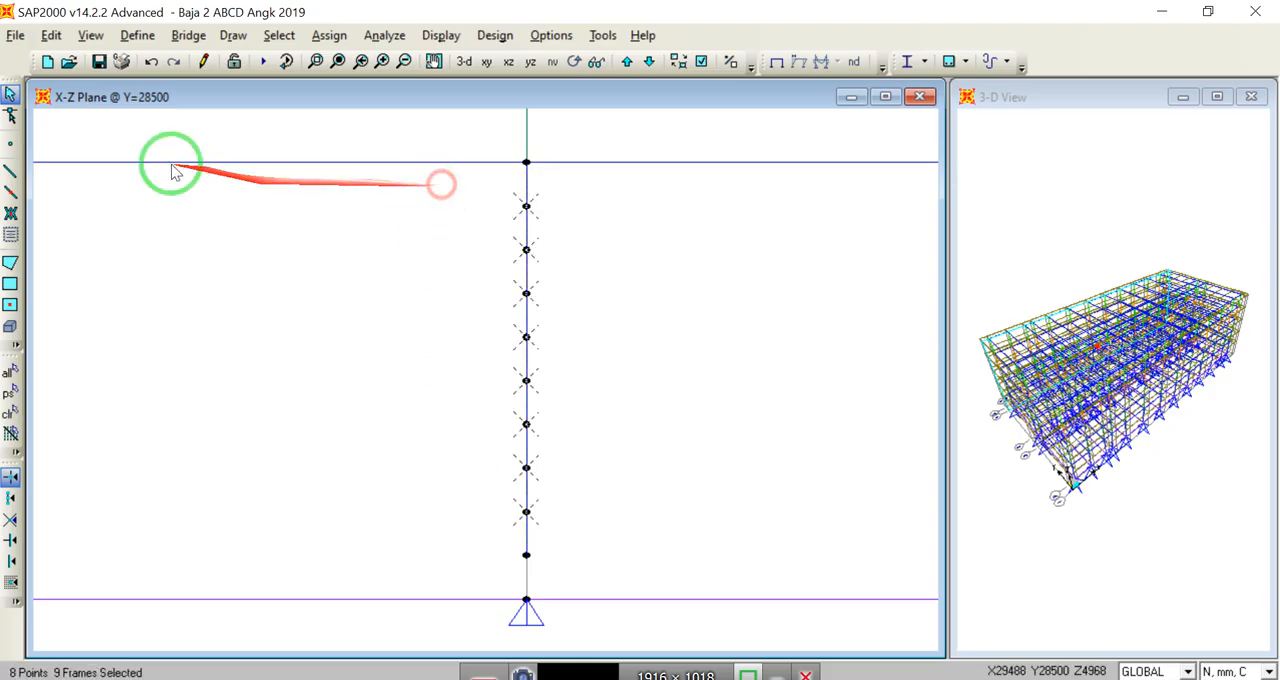
pyautogui.click(52, 36)
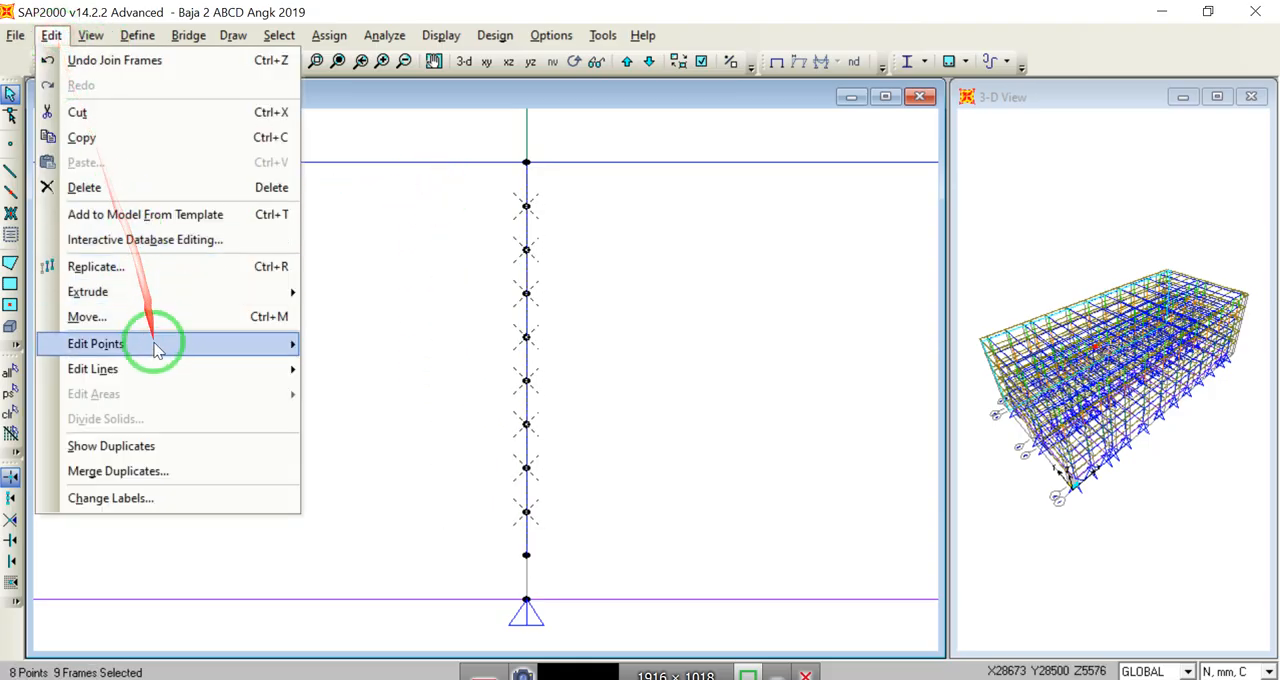
pyautogui.moveTo(157, 368)
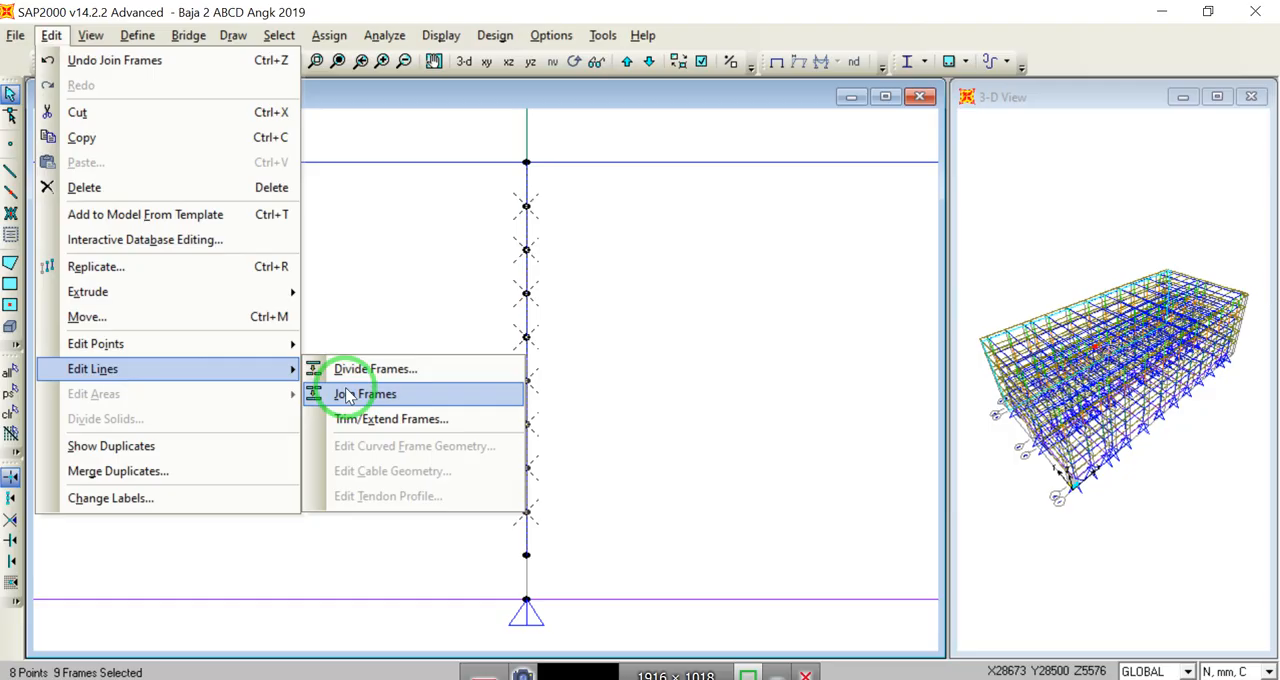
pyautogui.click(347, 395)
pyautogui.click(339, 62)
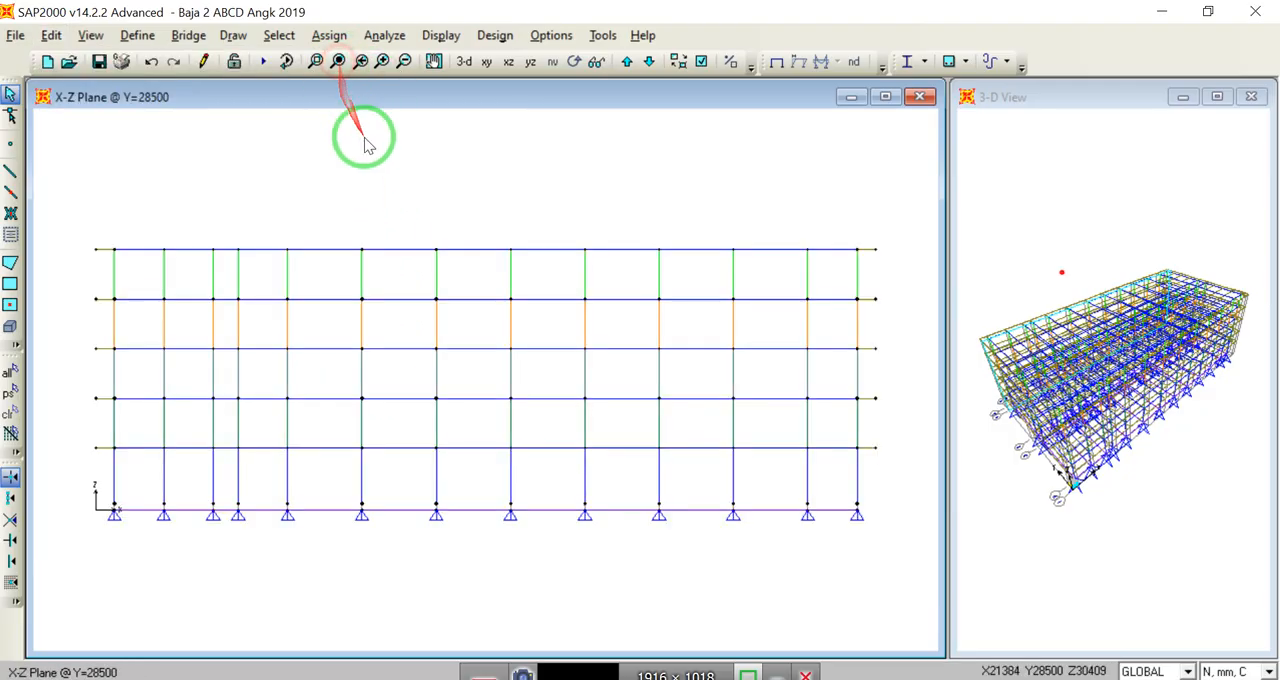
pyautogui.click(648, 62)
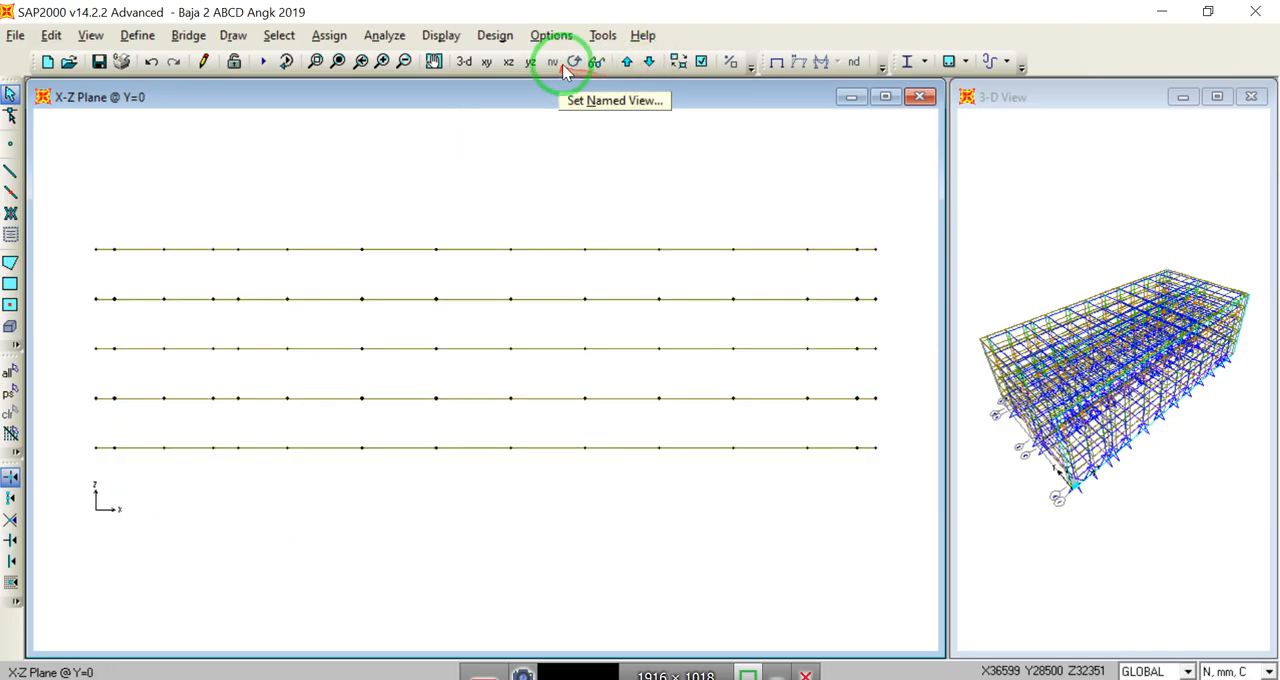
# Step: Inspect the assignments of the first top-storey column in the perspective view and close its information without changes
pyautogui.click(590, 61)
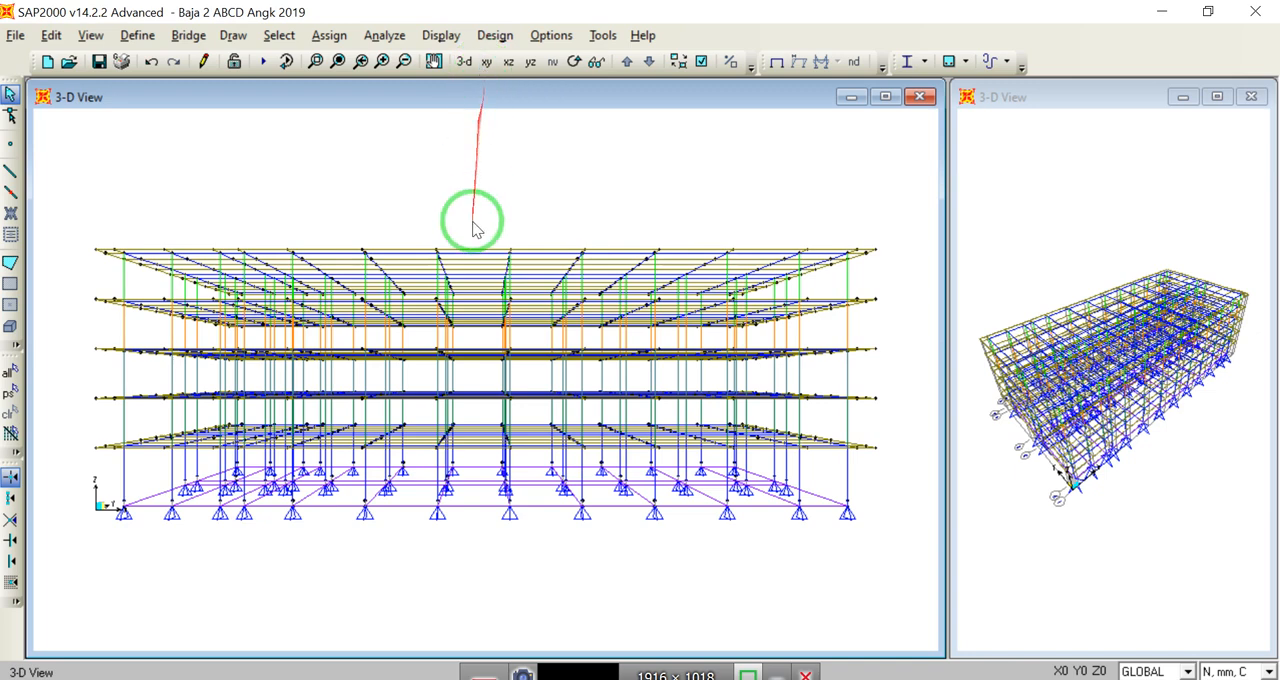
pyautogui.click(316, 62)
pyautogui.moveTo(128, 277); pyautogui.dragTo(209, 349)
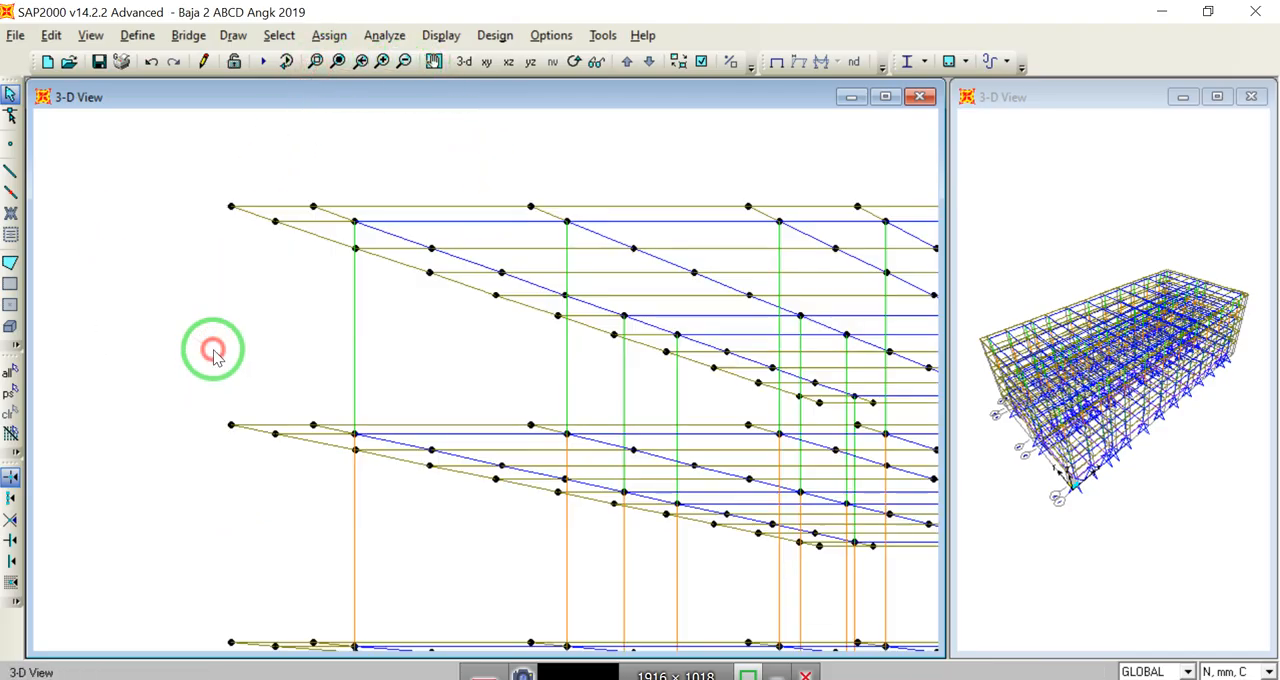
pyautogui.rightClick(356, 312)
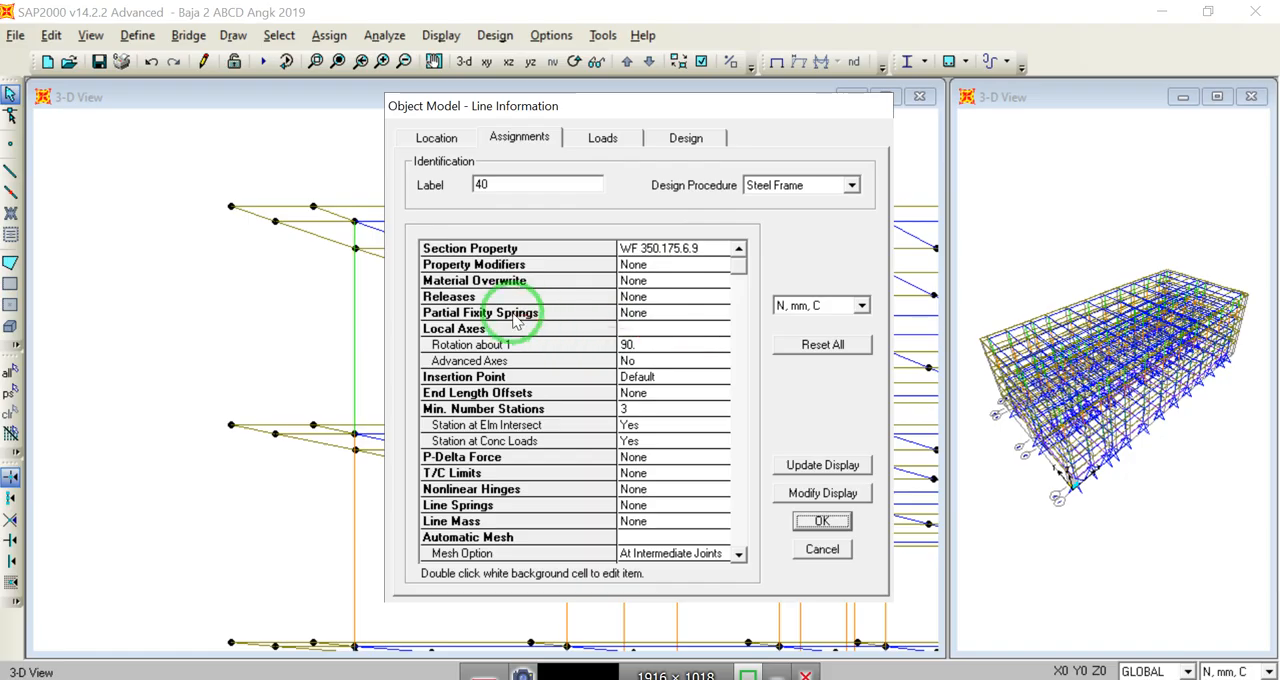
pyautogui.click(820, 550)
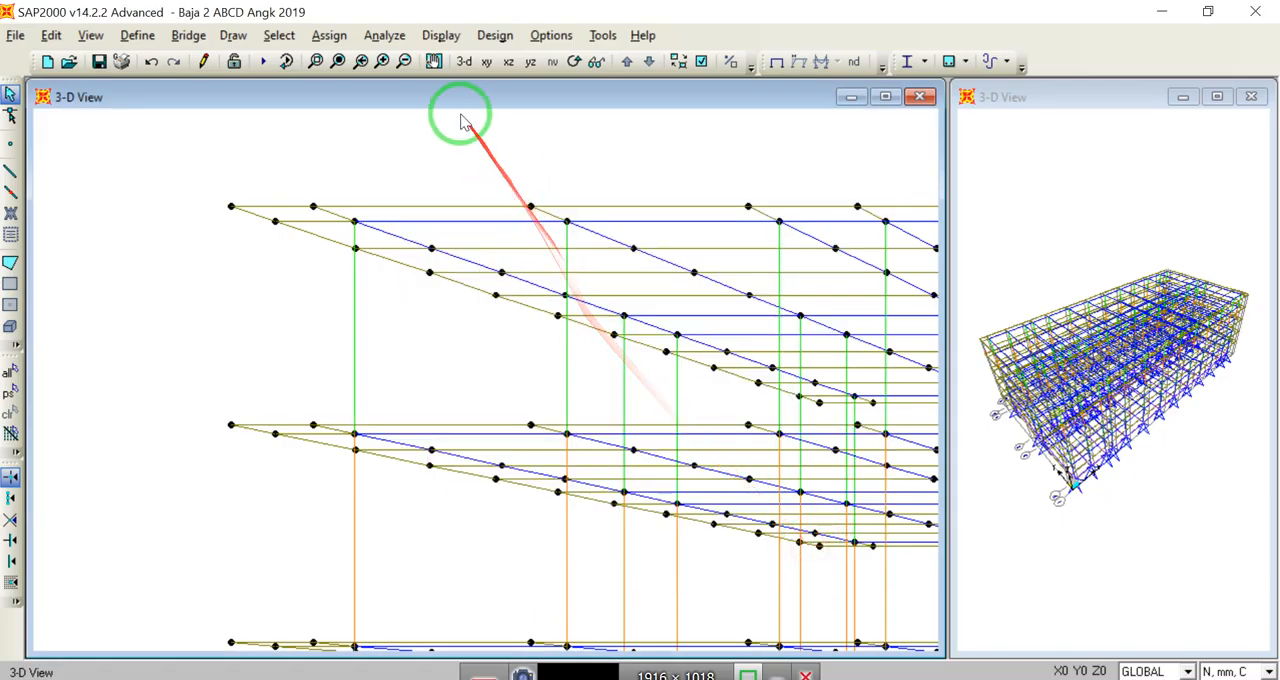
# Step: Inspect the assignments of a beam near the upper edge of the Z=5000 floor plan
pyautogui.click(487, 64)
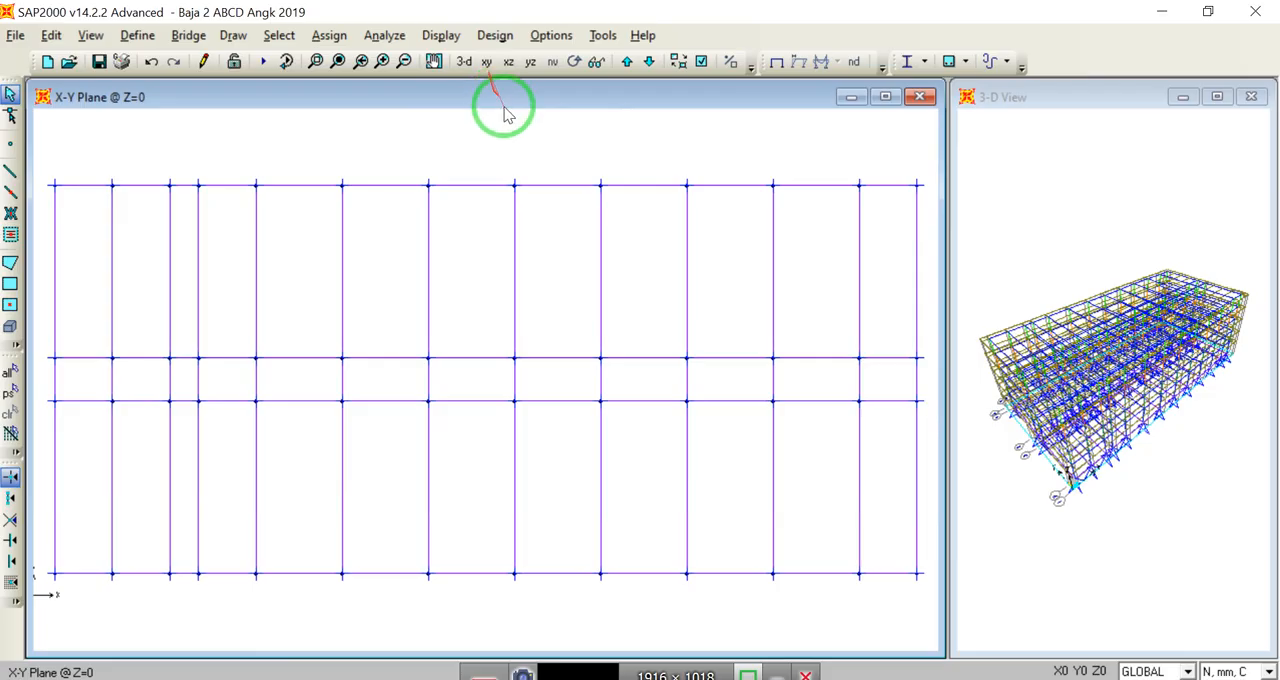
pyautogui.click(626, 66)
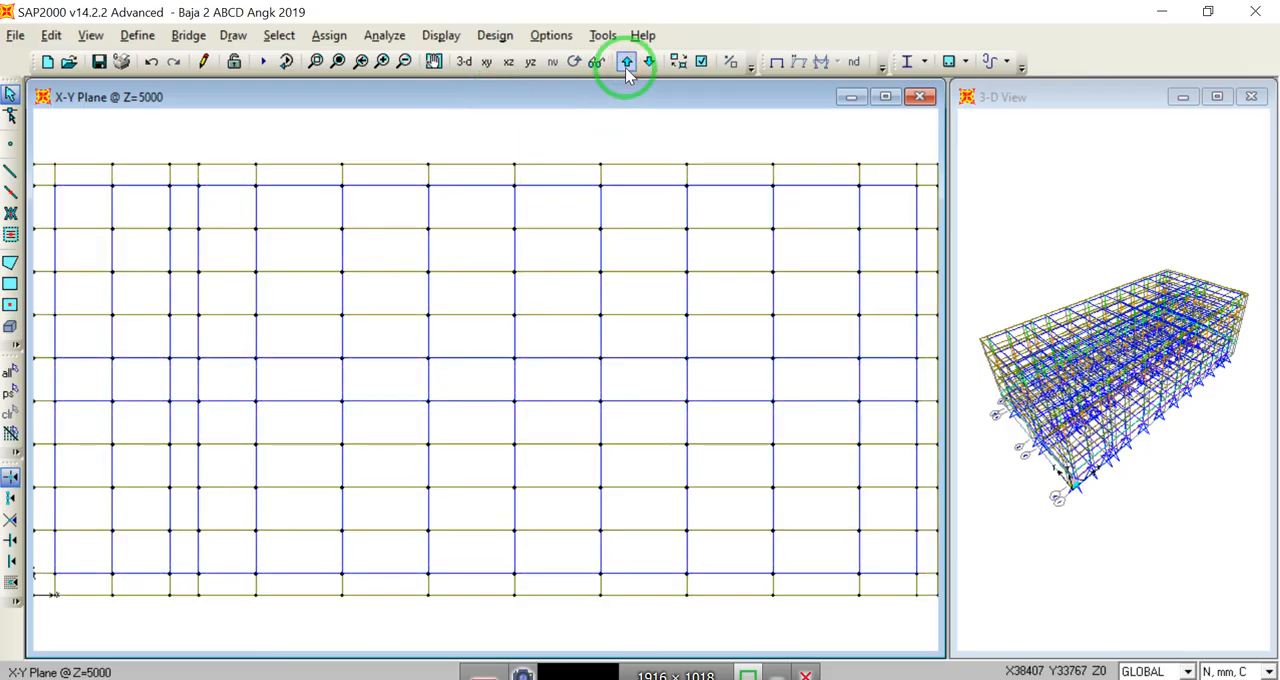
pyautogui.rightClick(515, 207)
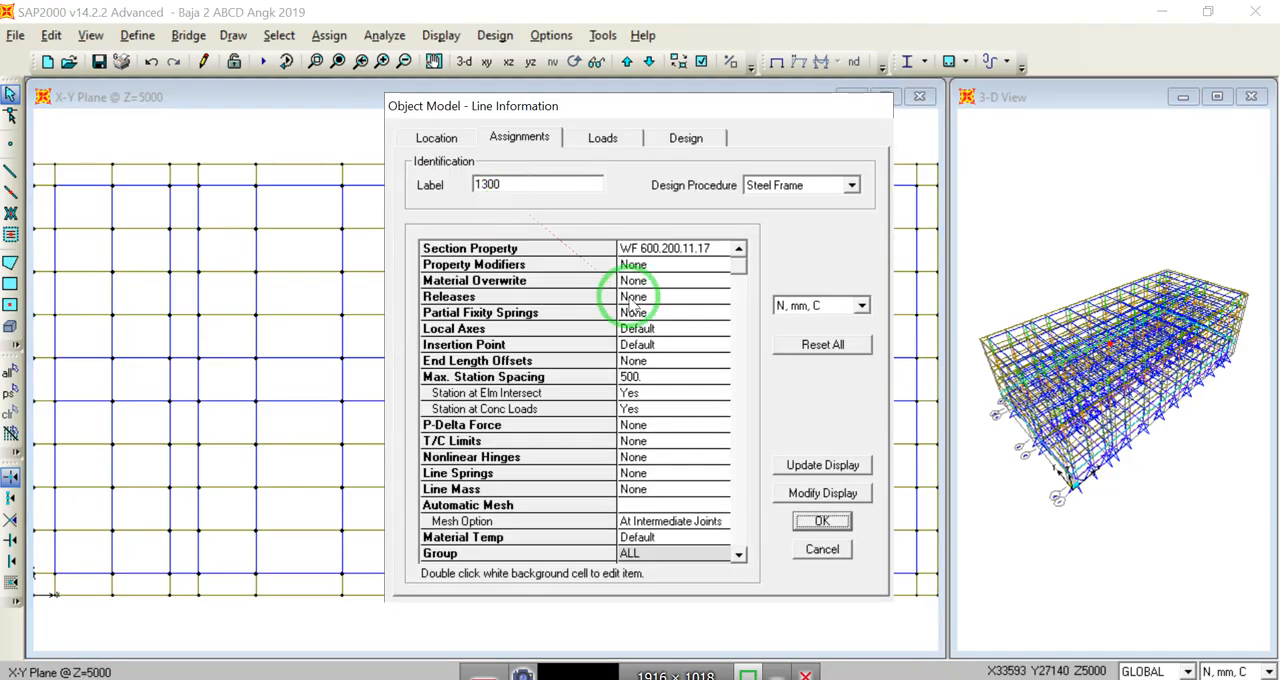
pyautogui.click(816, 522)
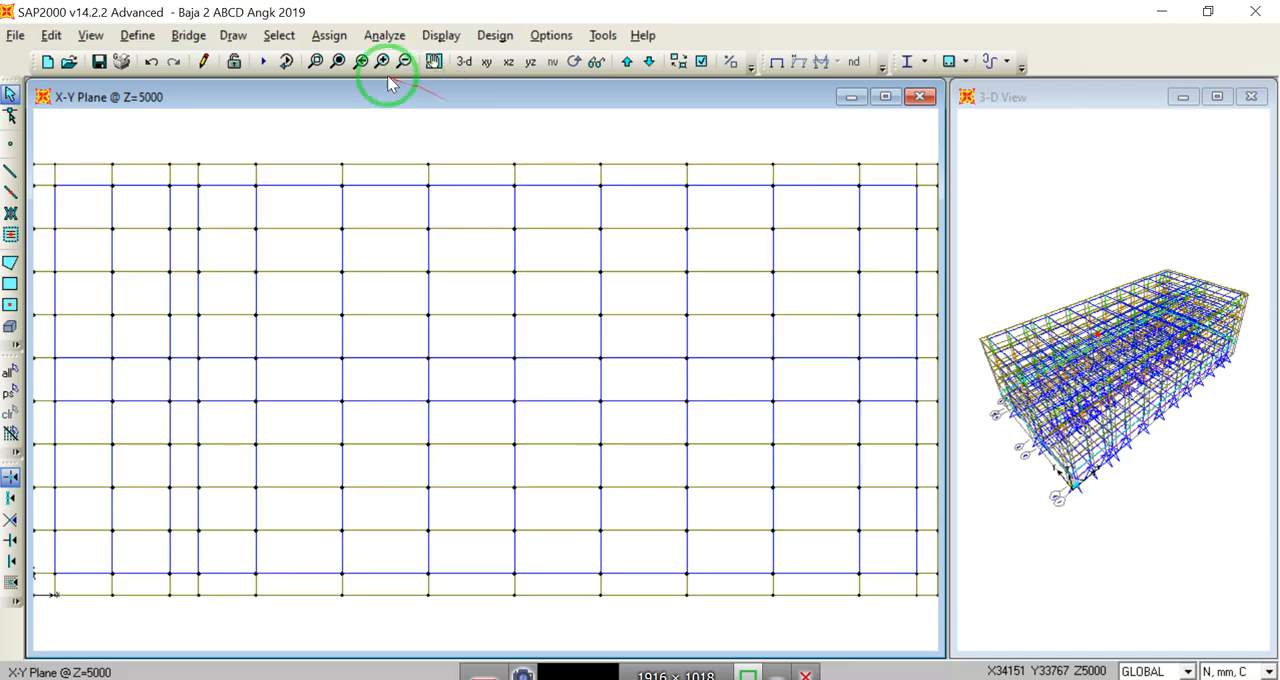
# Step: Select all floor framing and joints in the plans at Z=5000 and Z=9000
pyautogui.click(339, 62)
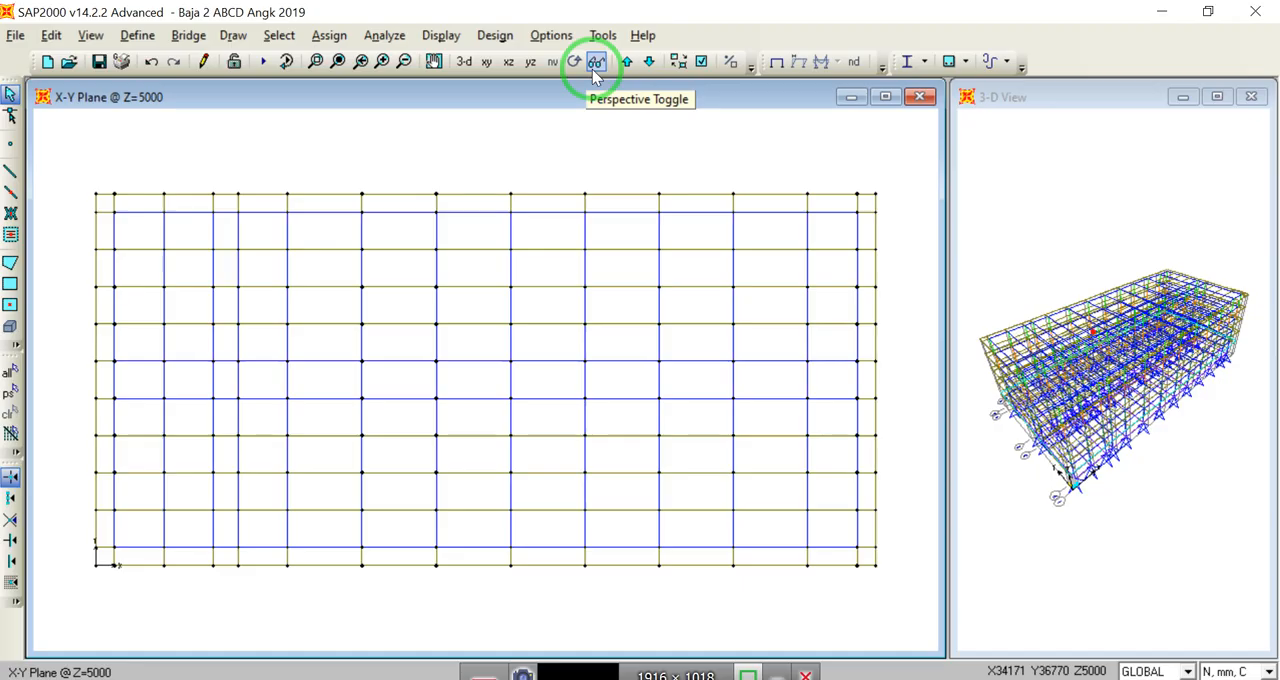
pyautogui.click(508, 62)
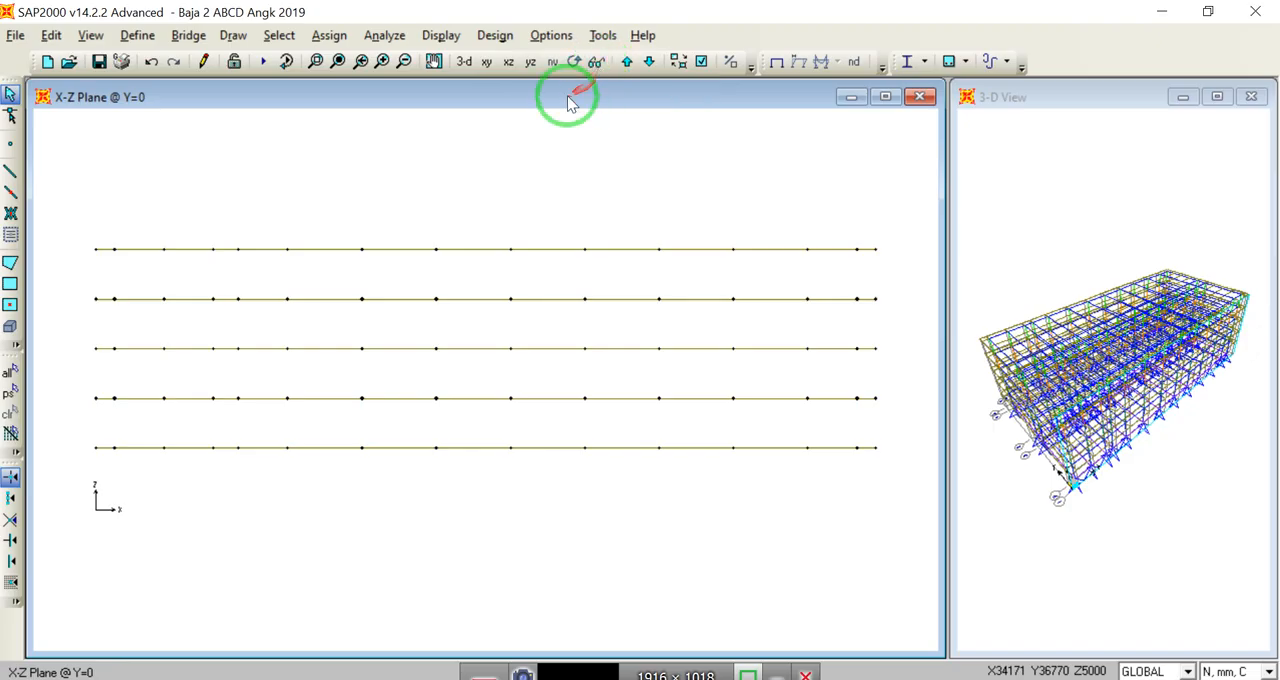
pyautogui.click(486, 62)
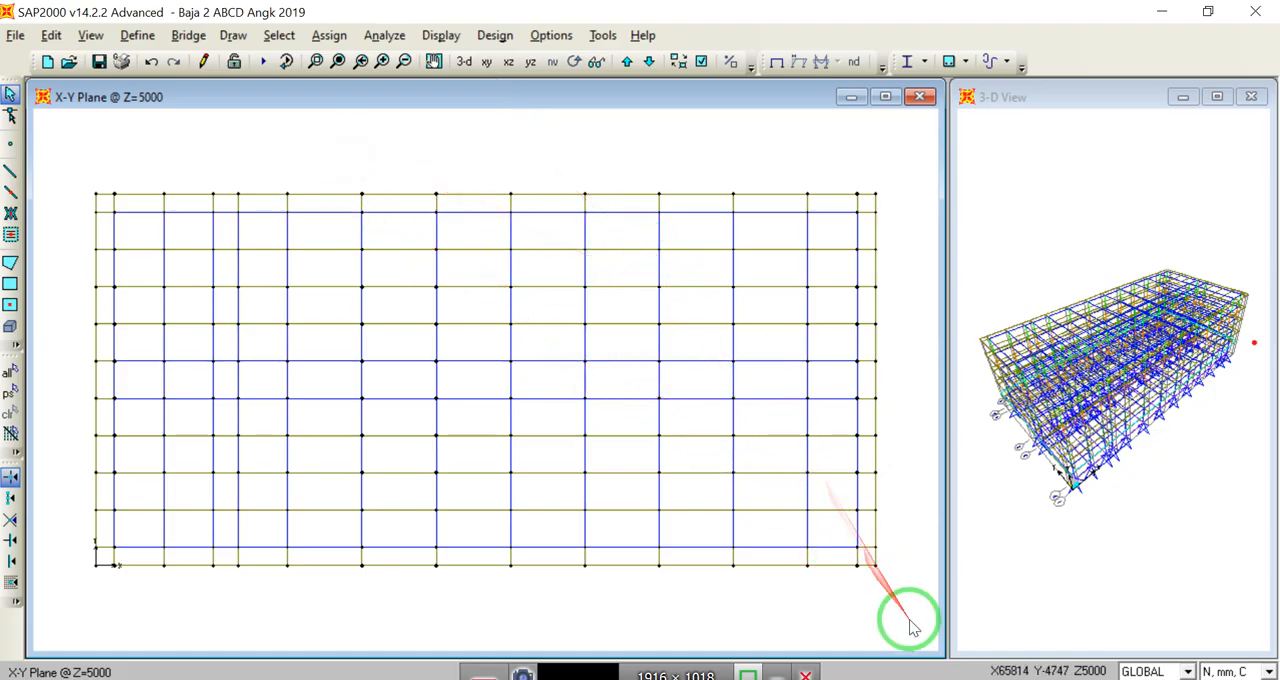
pyautogui.moveTo(908, 604); pyautogui.dragTo(81, 165)
pyautogui.click(627, 61)
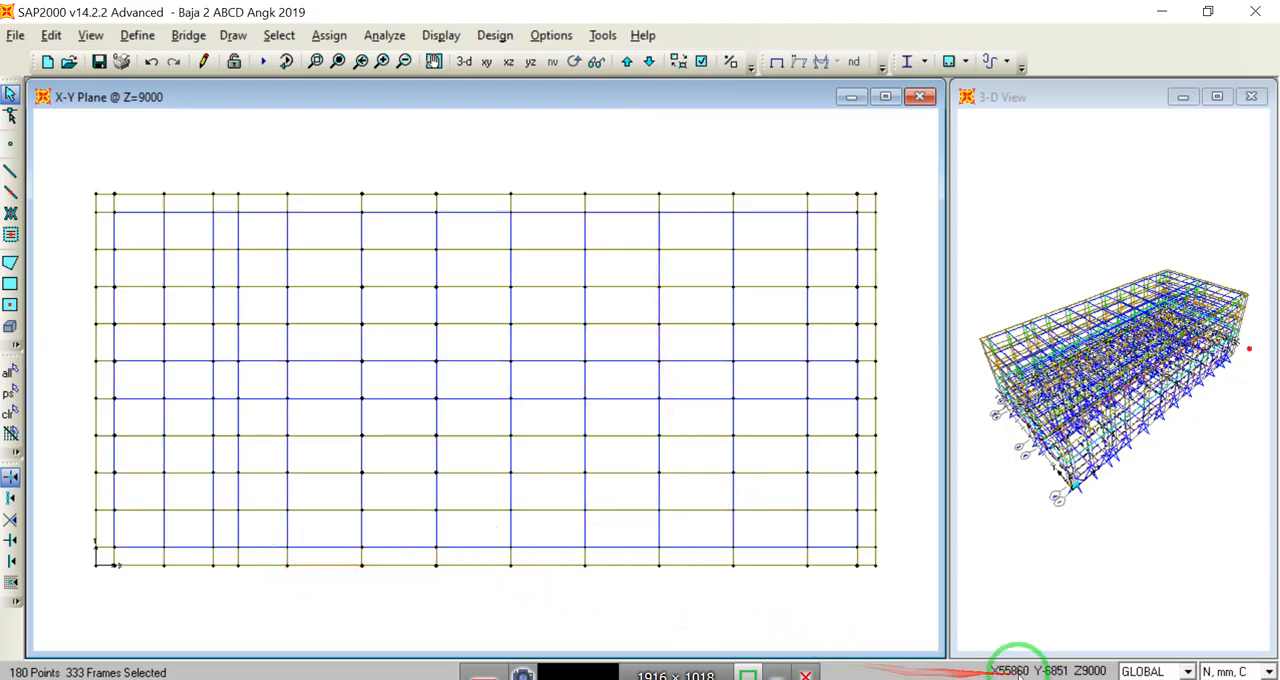
pyautogui.moveTo(887, 593); pyautogui.dragTo(79, 164)
# Step: Add all floor framing and joints in the plans at Z=13000, Z=17000 and Z=21000 to the selection
pyautogui.click(627, 61)
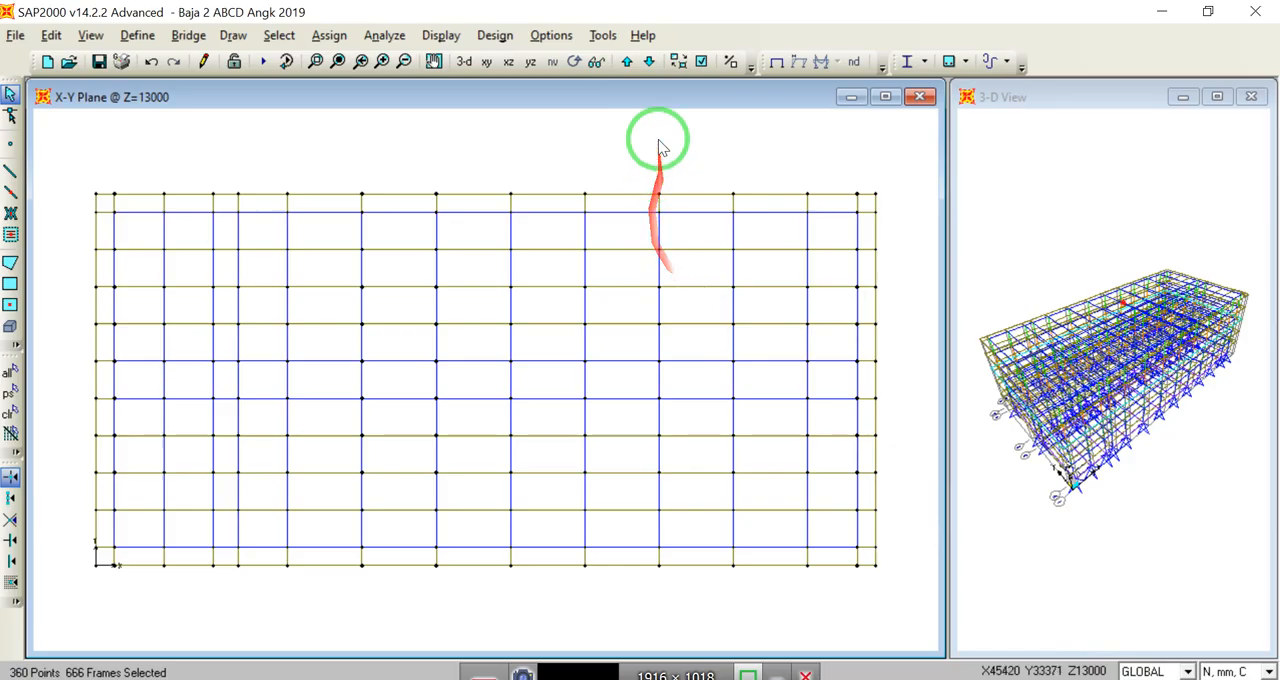
pyautogui.moveTo(44, 171); pyautogui.dragTo(888, 604)
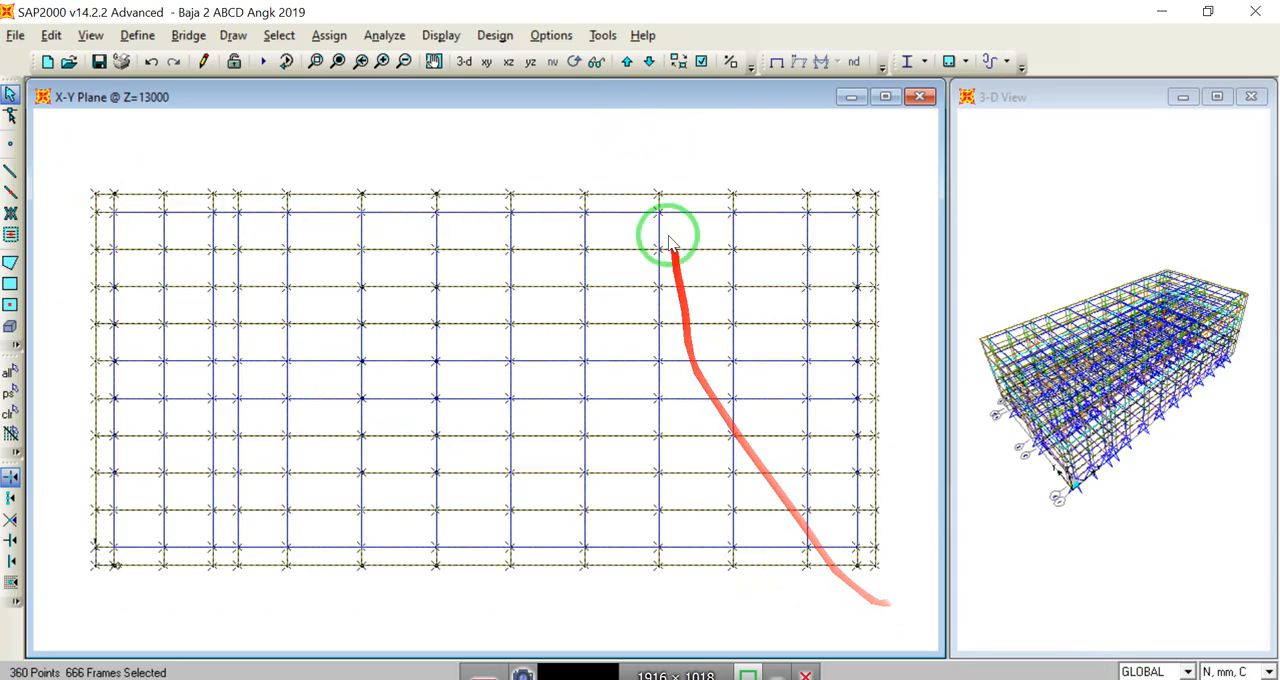
pyautogui.click(627, 61)
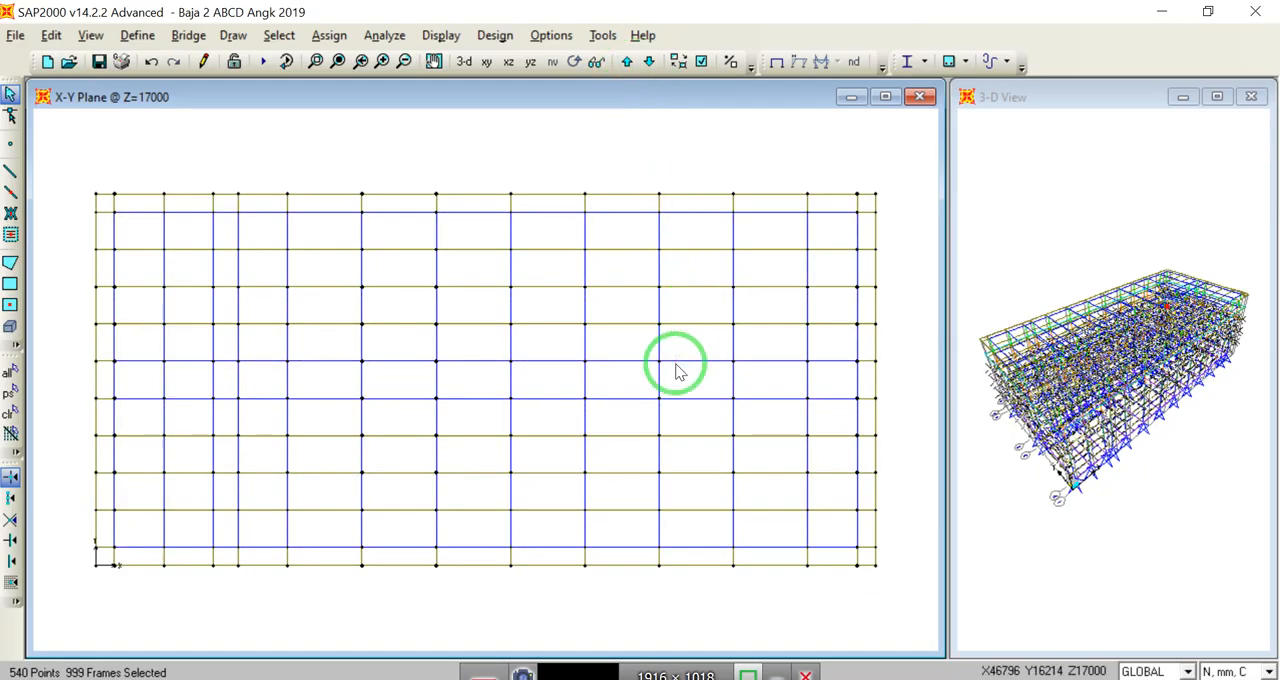
pyautogui.moveTo(57, 168); pyautogui.dragTo(900, 608)
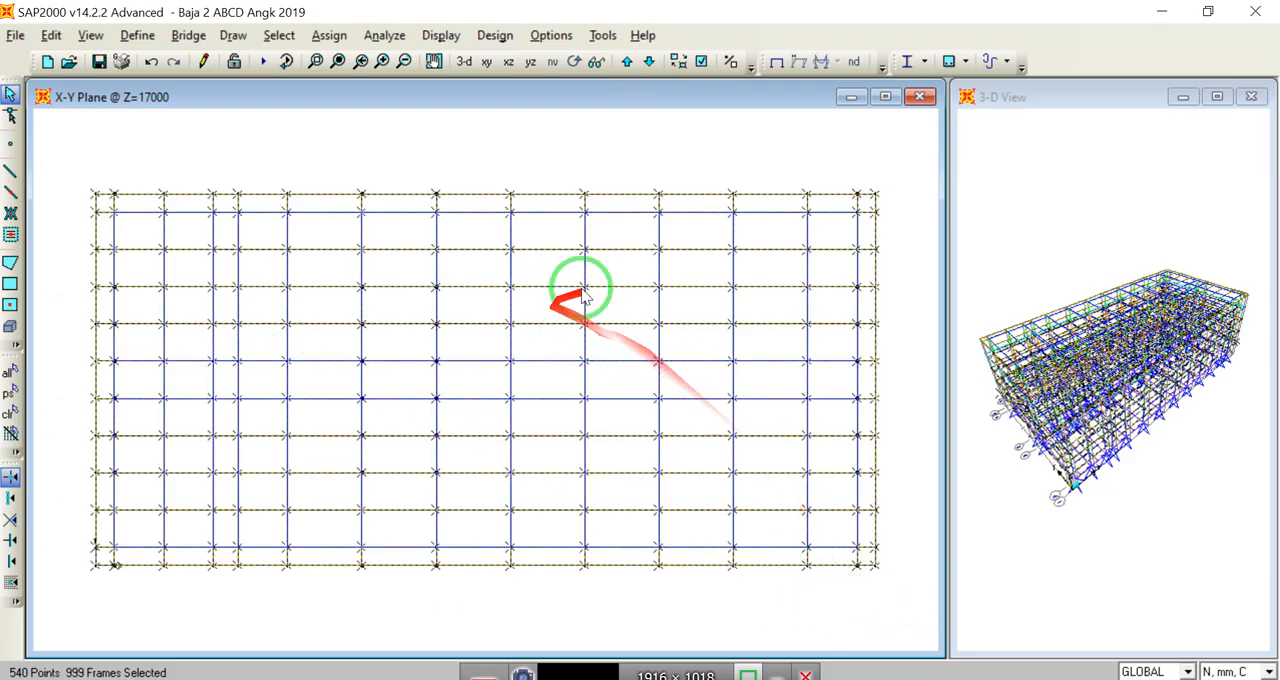
pyautogui.click(628, 63)
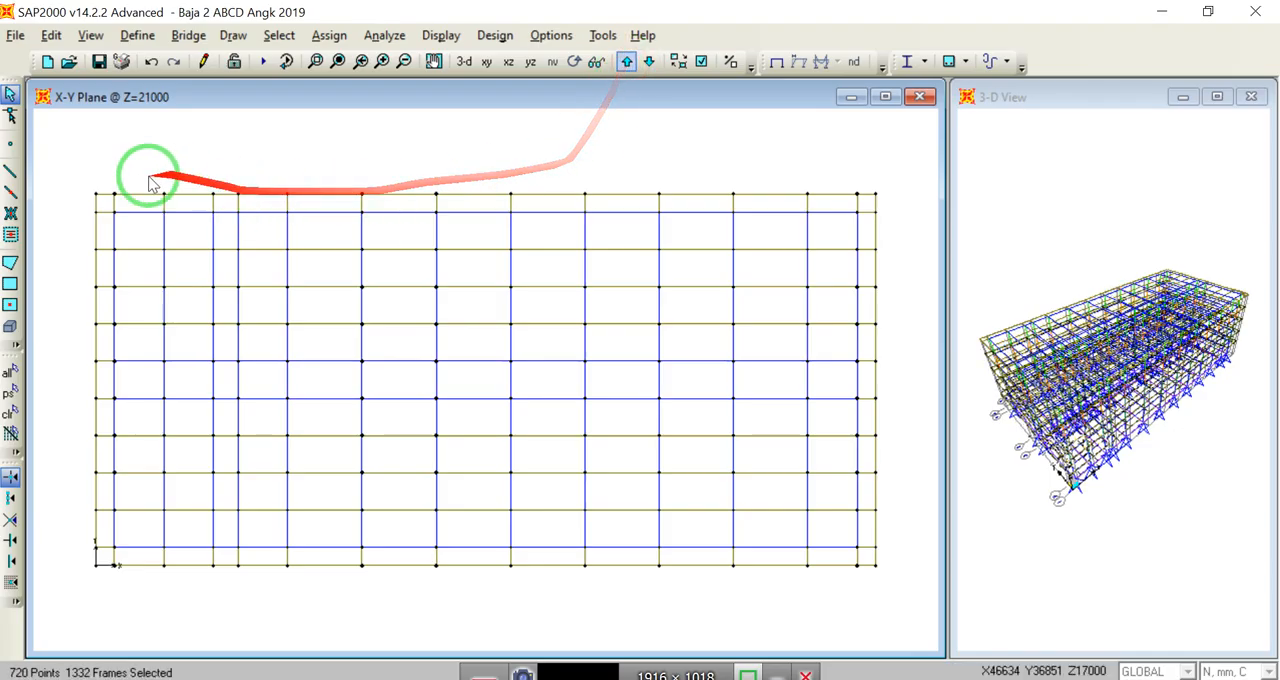
pyautogui.moveTo(68, 157); pyautogui.dragTo(891, 594)
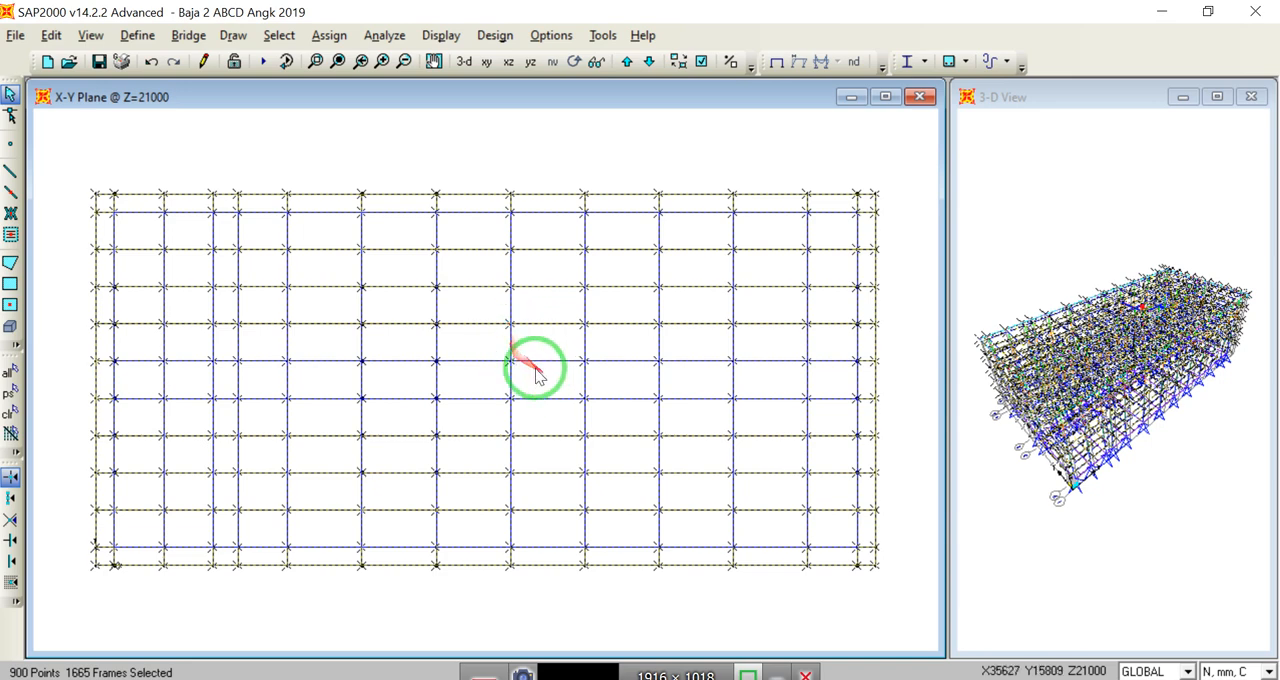
# Step: Show only the selected floor framing, check it in 3-D and in the X-Z perspective, and clear the selection
pyautogui.click(91, 35)
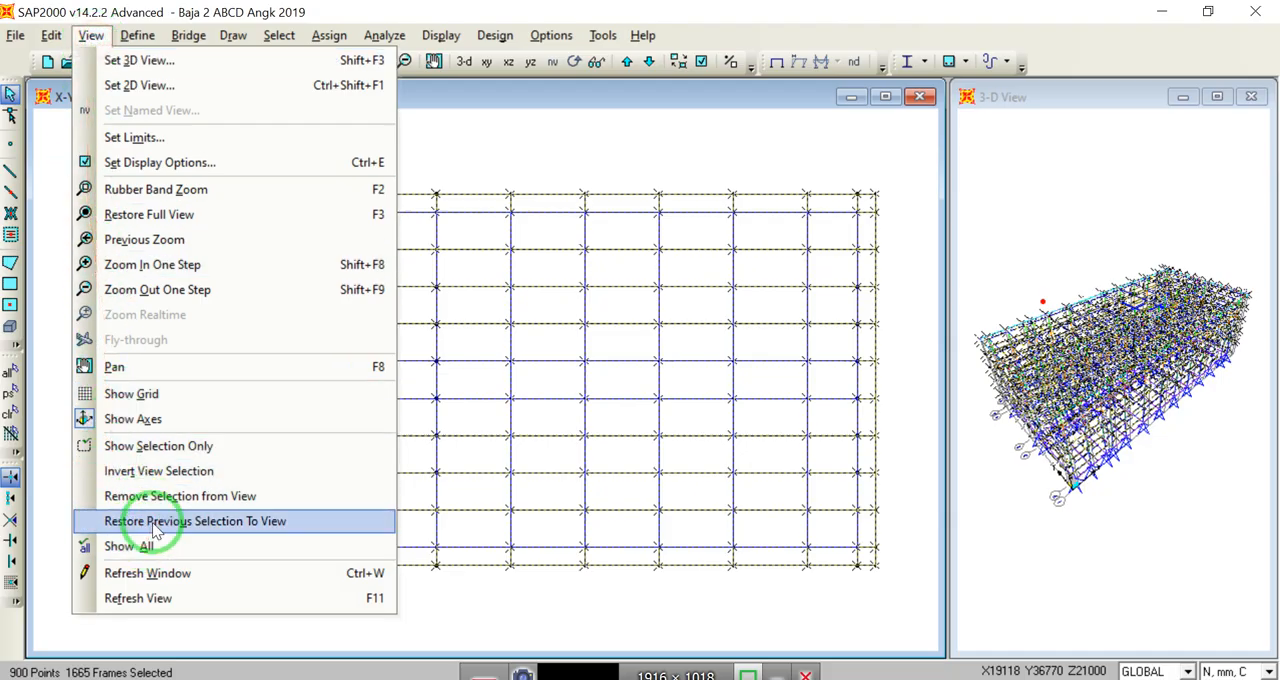
pyautogui.click(160, 446)
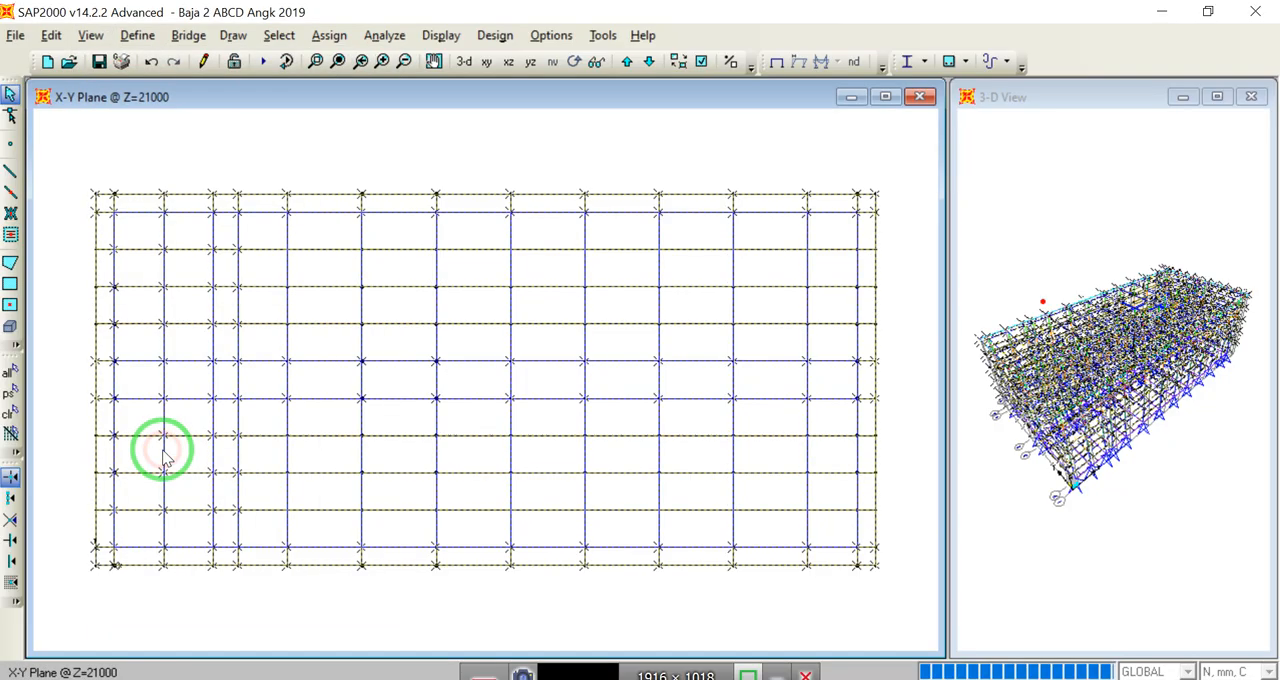
pyautogui.click(461, 62)
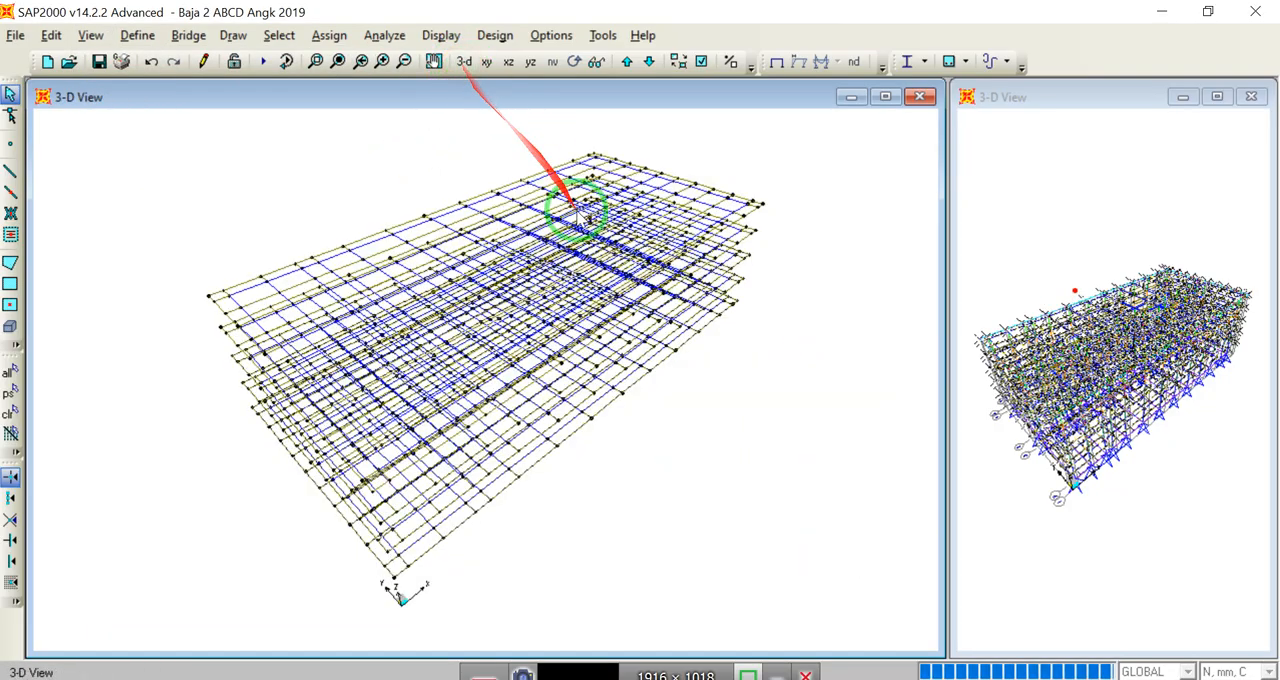
pyautogui.click(508, 62)
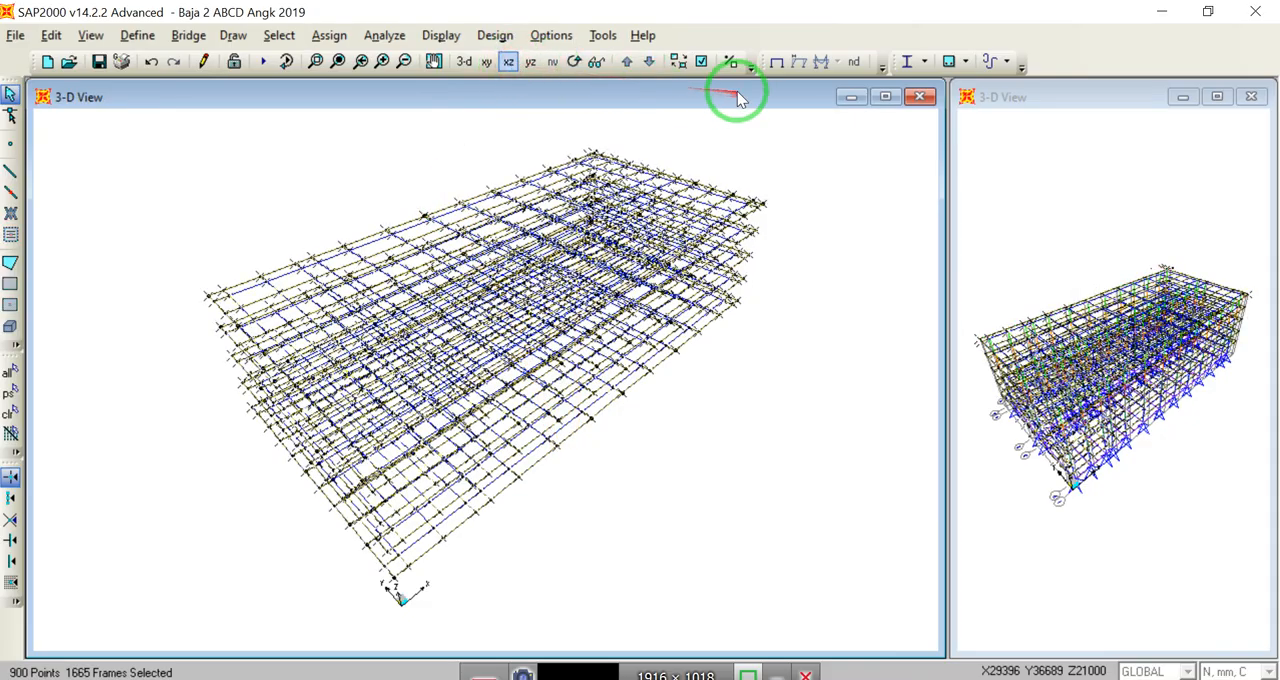
pyautogui.click(510, 62)
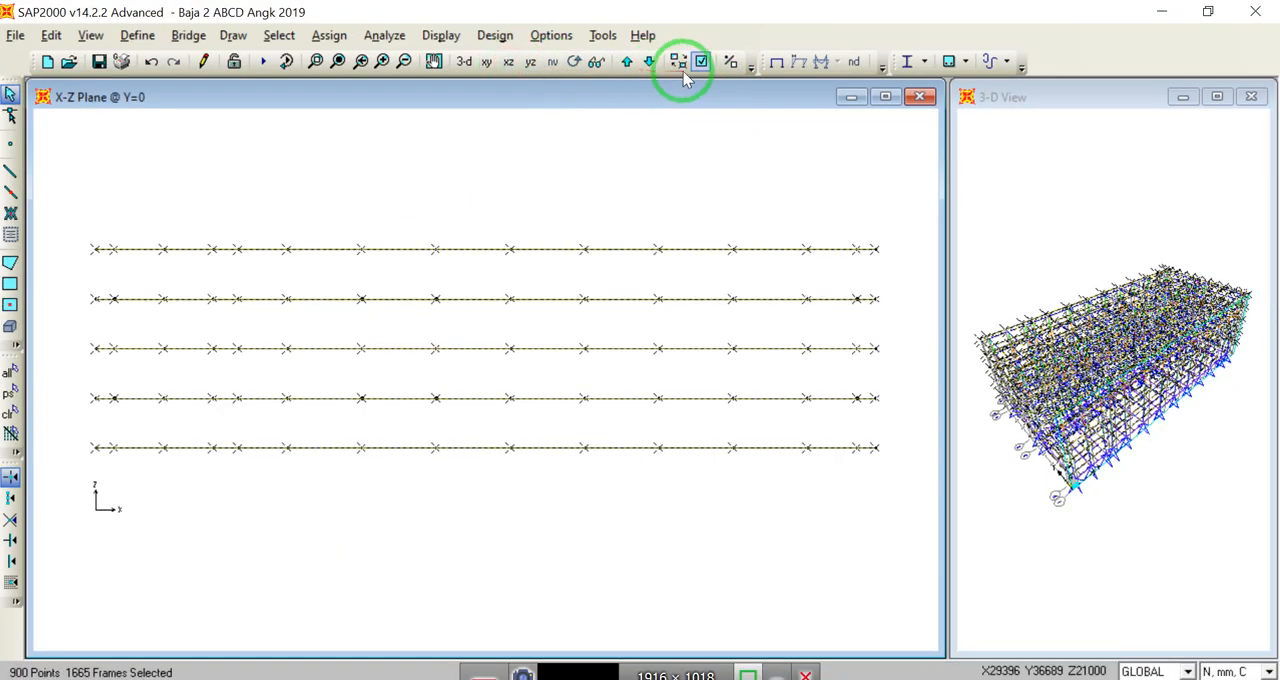
pyautogui.click(597, 62)
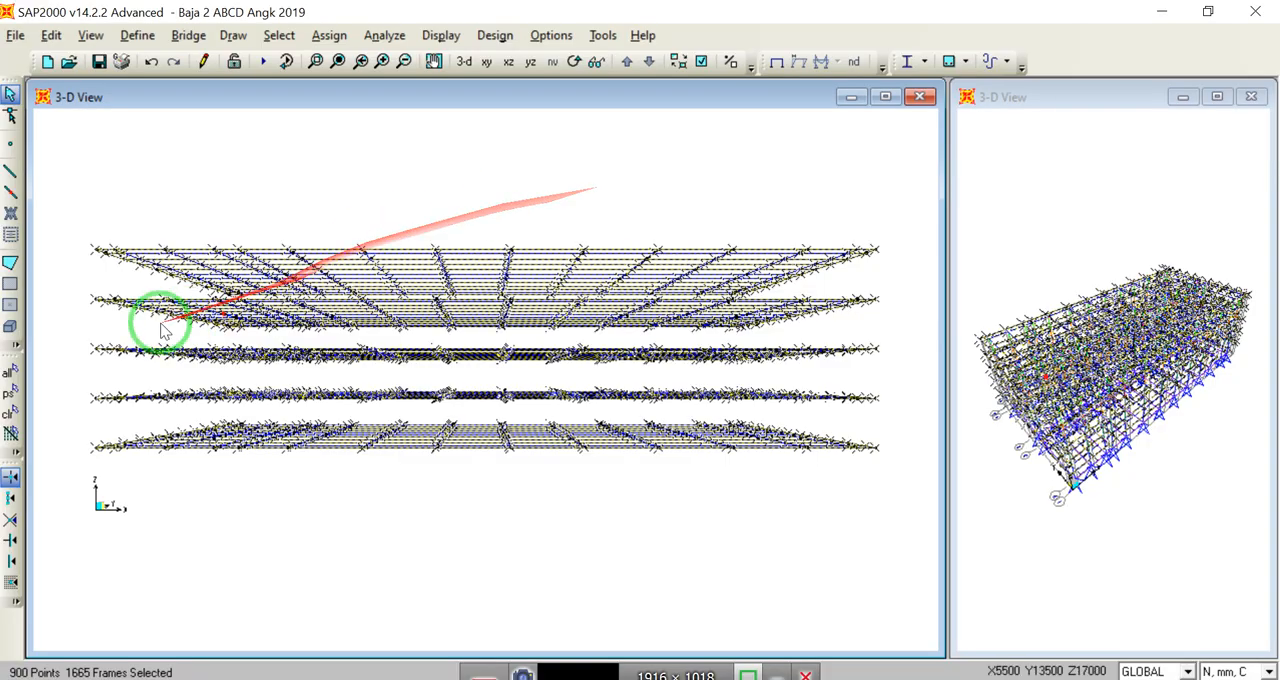
pyautogui.click(12, 413)
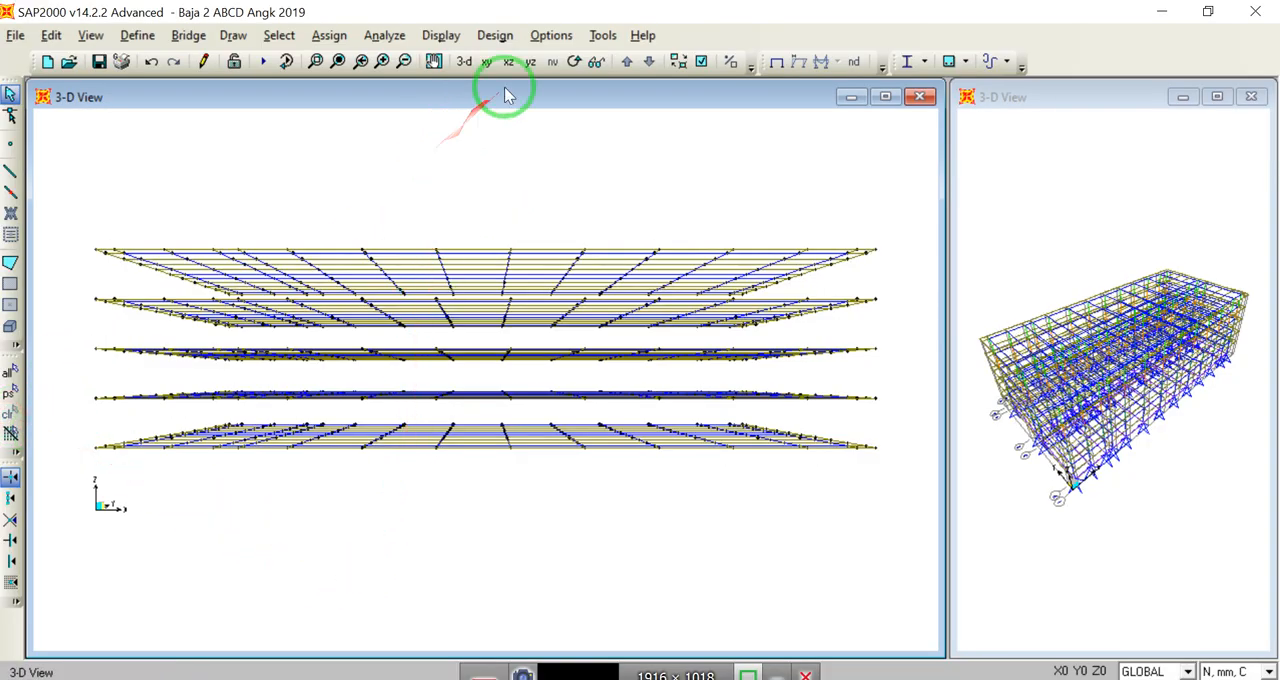
# Step: Return to the Z=21000 plan and select all frames with section property WF 600.200.11.17
pyautogui.click(487, 62)
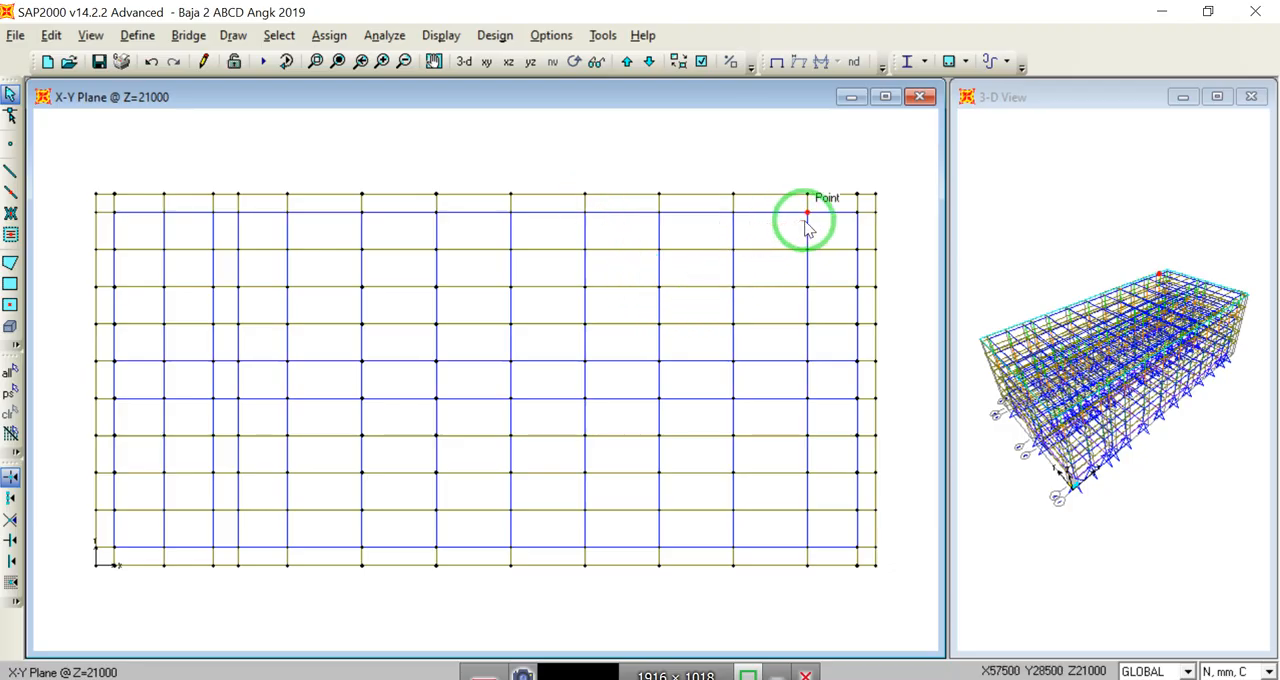
pyautogui.click(279, 36)
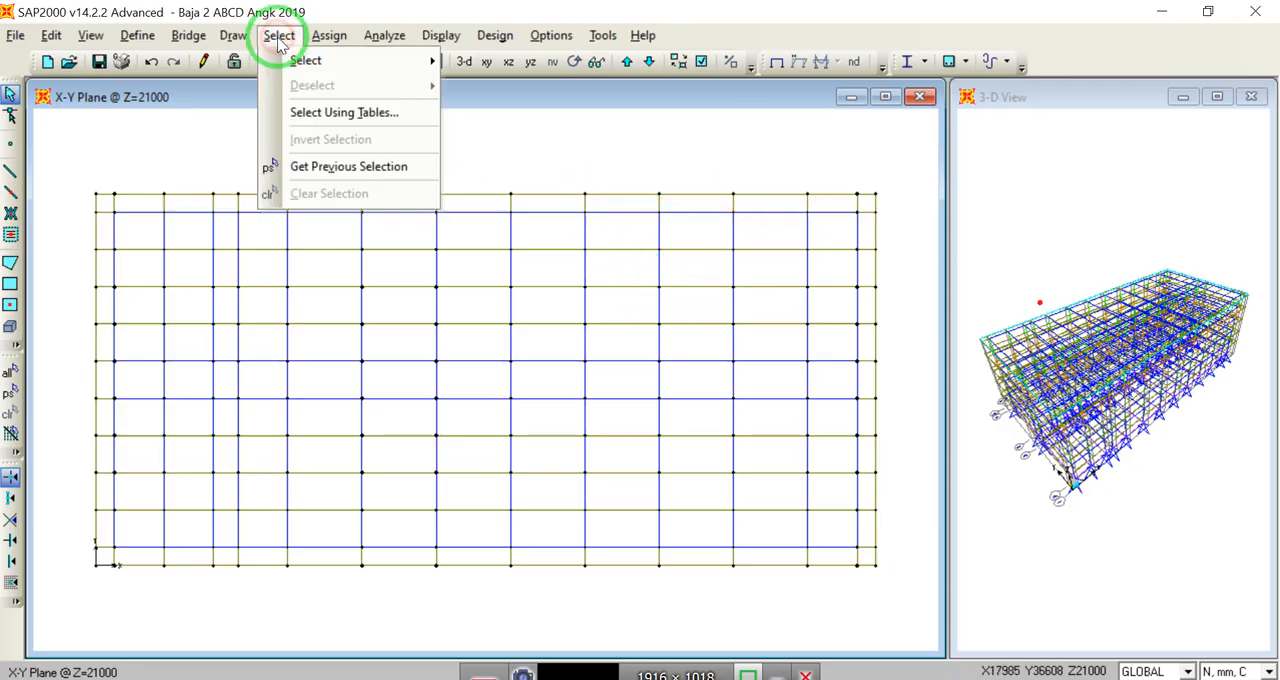
pyautogui.moveTo(298, 60)
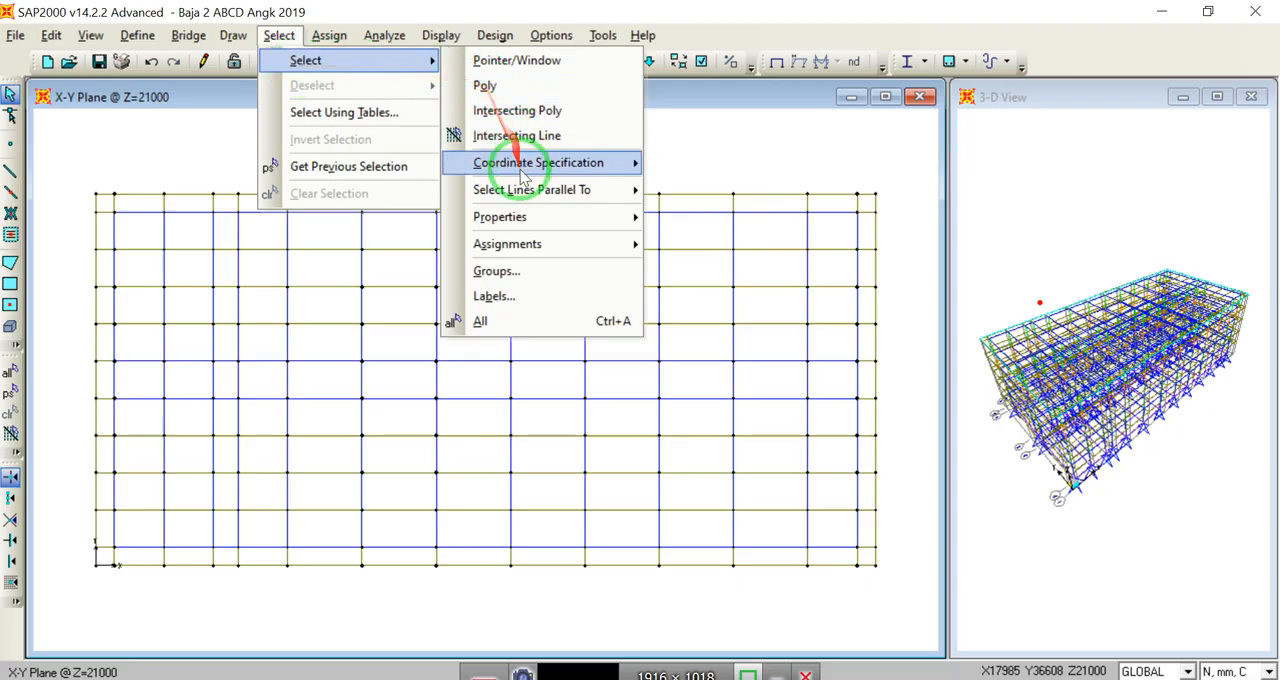
pyautogui.moveTo(574, 213)
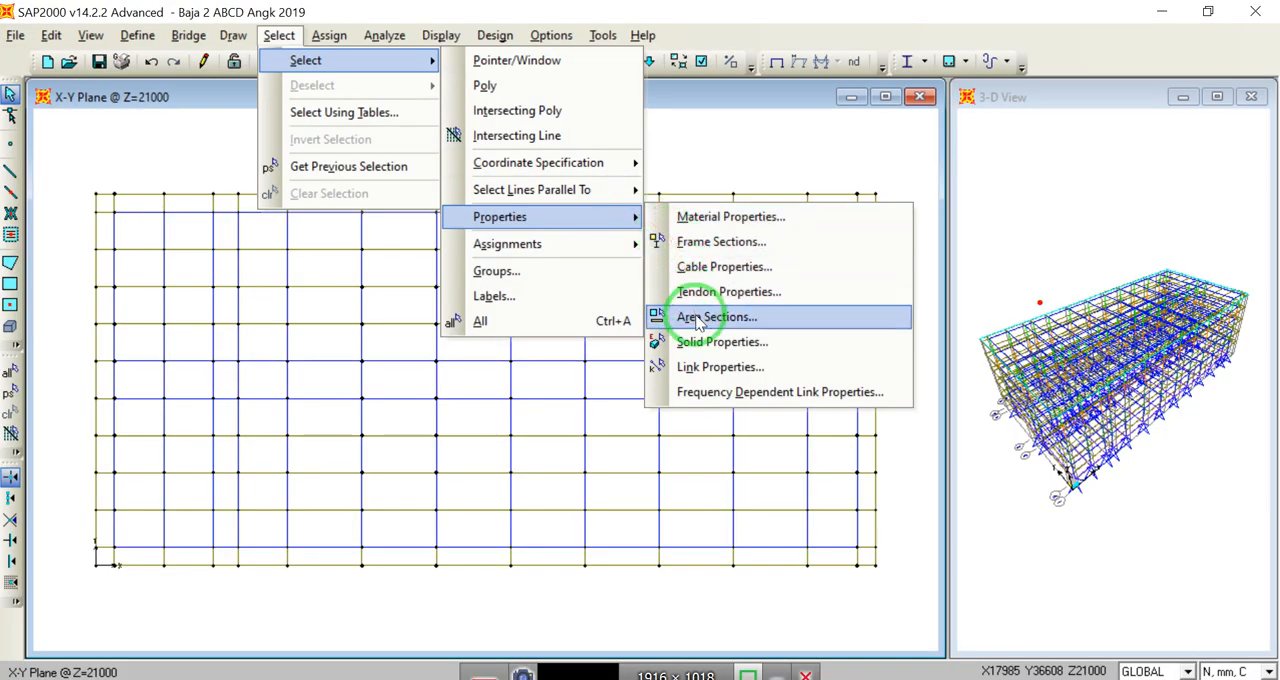
pyautogui.click(700, 242)
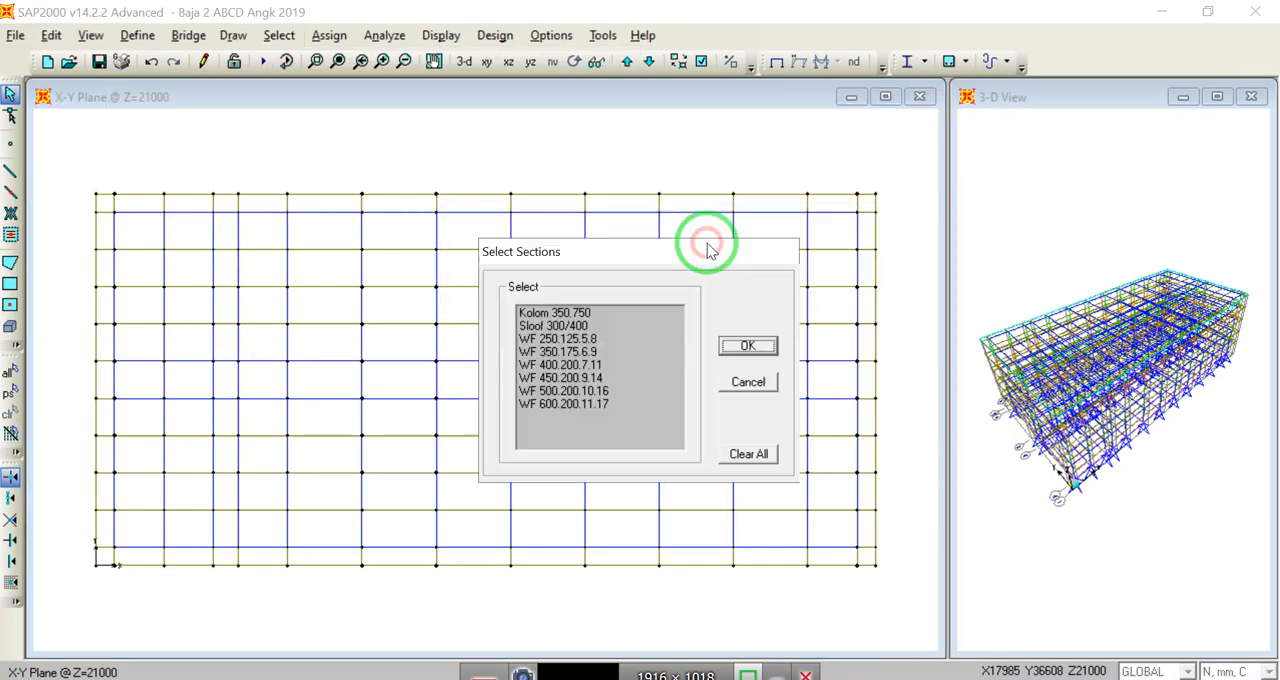
pyautogui.click(575, 408)
pyautogui.click(745, 347)
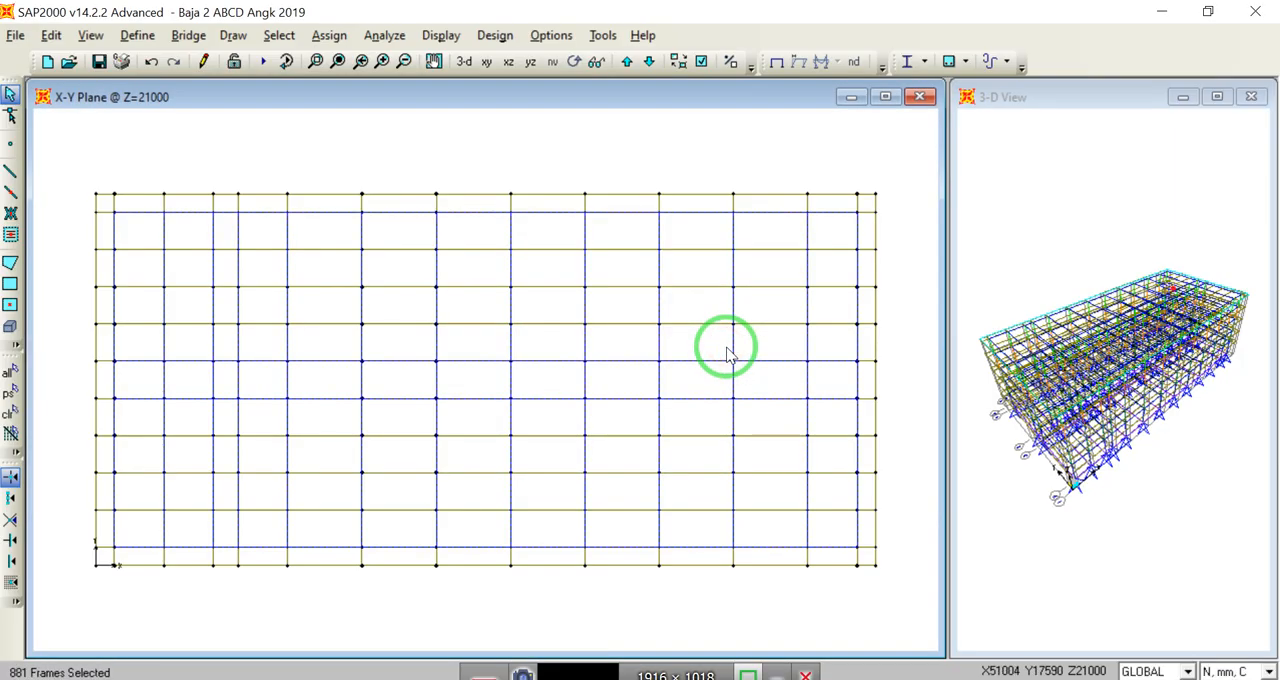
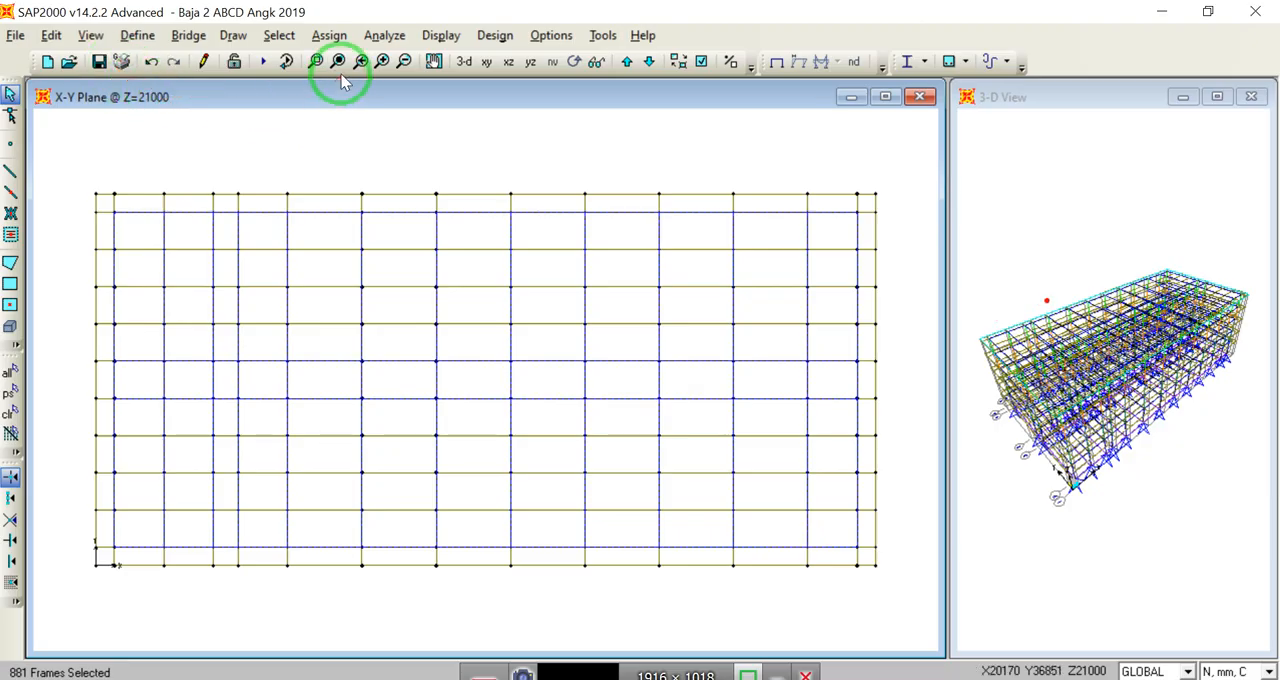
# Step: Open the frame section assignment for the selected WF 600.200.11.17 frames
pyautogui.click(329, 35)
pyautogui.moveTo(497, 90)
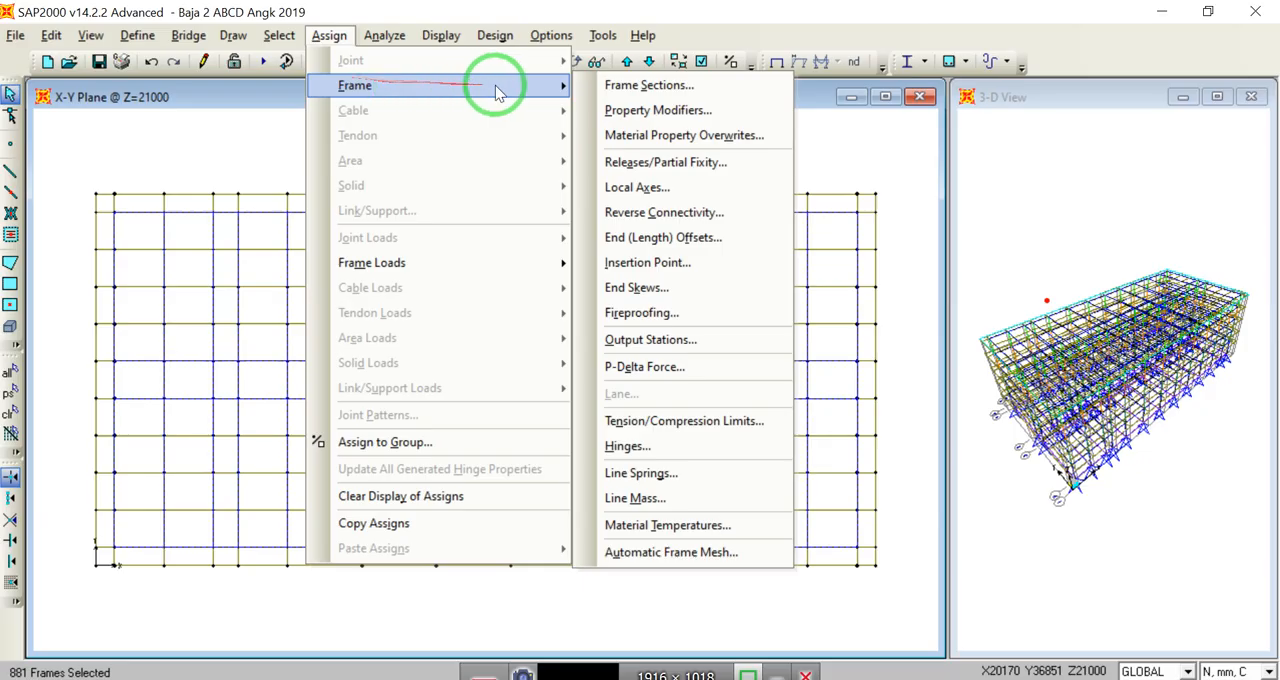
pyautogui.click(641, 90)
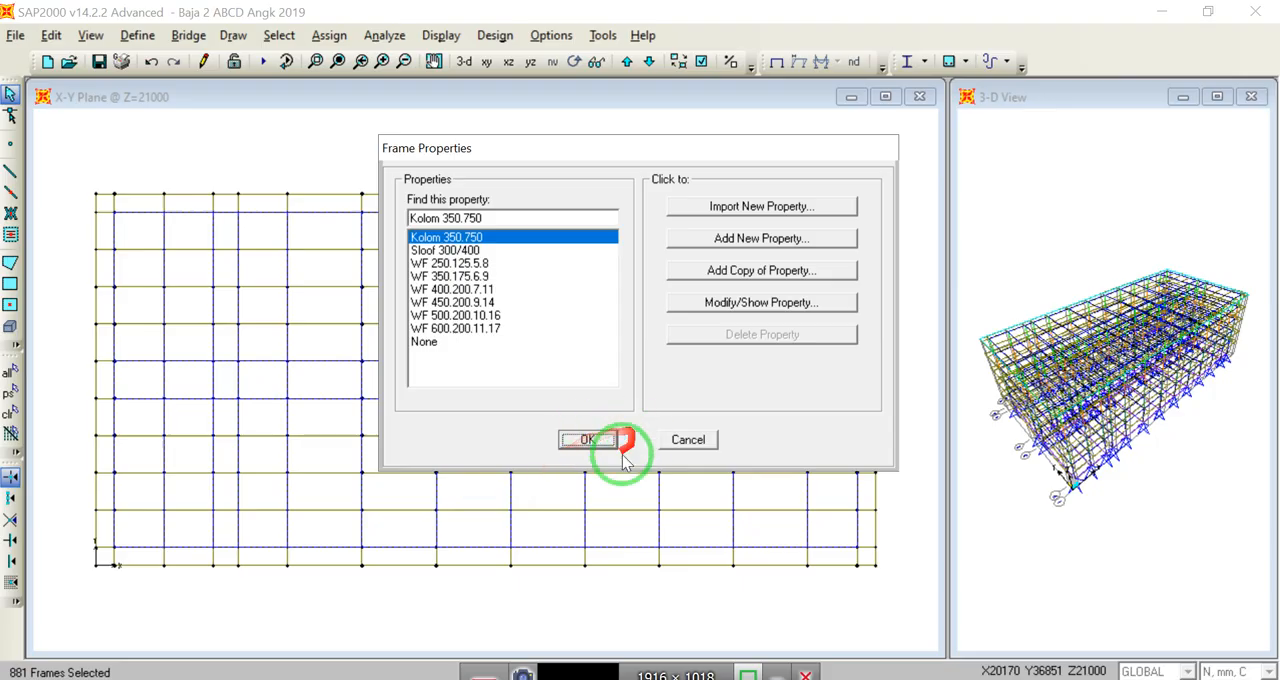
# Step: Switch to the PowerPoint slides, look up the wide-flange profile dimension table on slide 13, and return to SAP2000
pyautogui.click(588, 676)
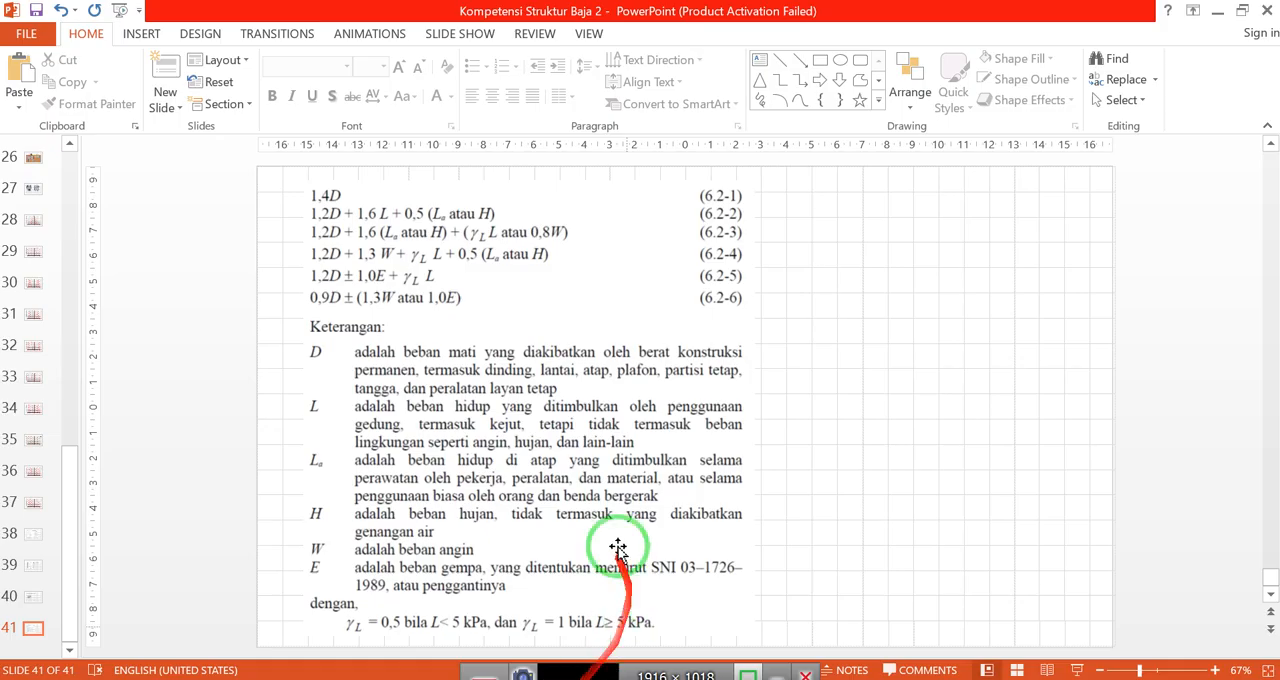
pyautogui.click(69, 180)
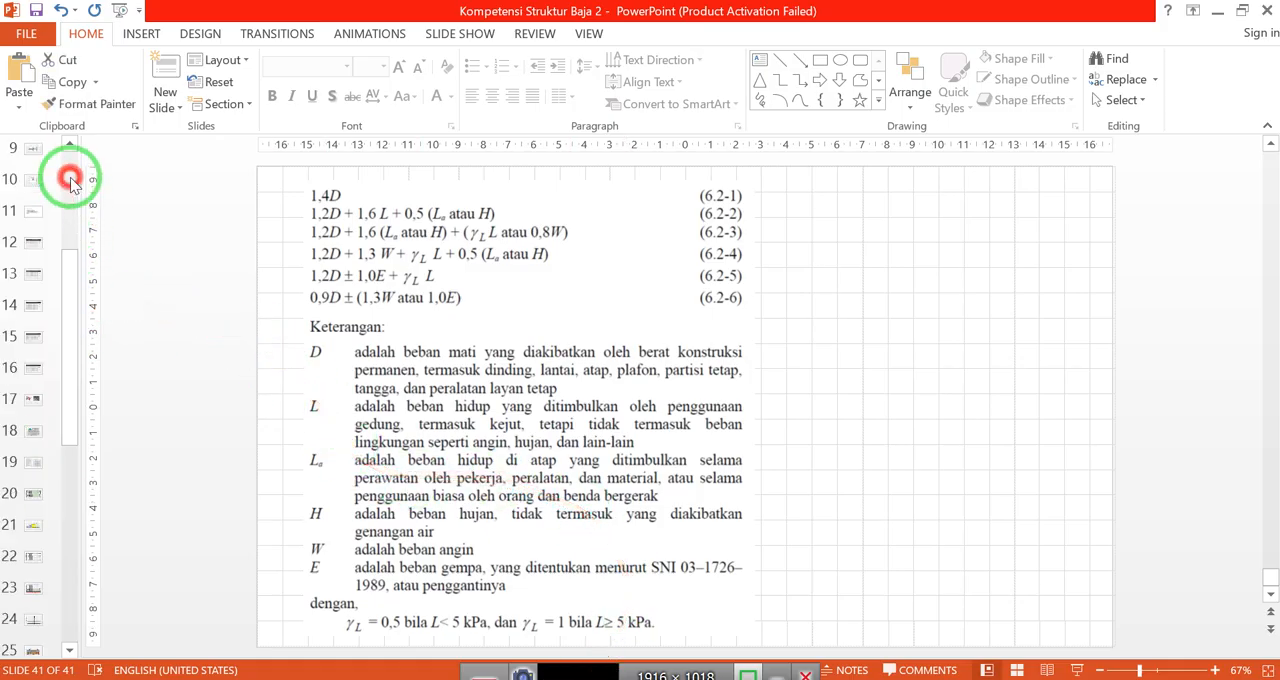
pyautogui.click(33, 254)
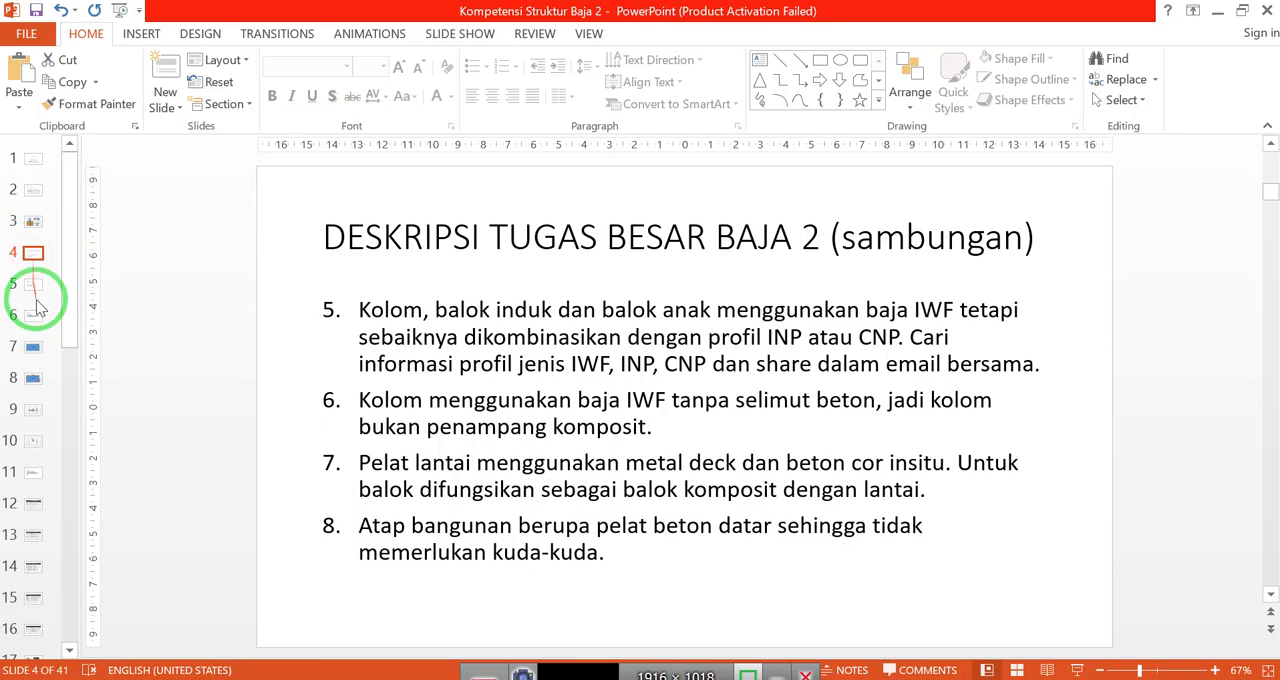
pyautogui.moveTo(36, 300); pyautogui.dragTo(189, 309)
pyautogui.press('Down')
pyautogui.press('Down')
pyautogui.press('Down')
pyautogui.press('Down')
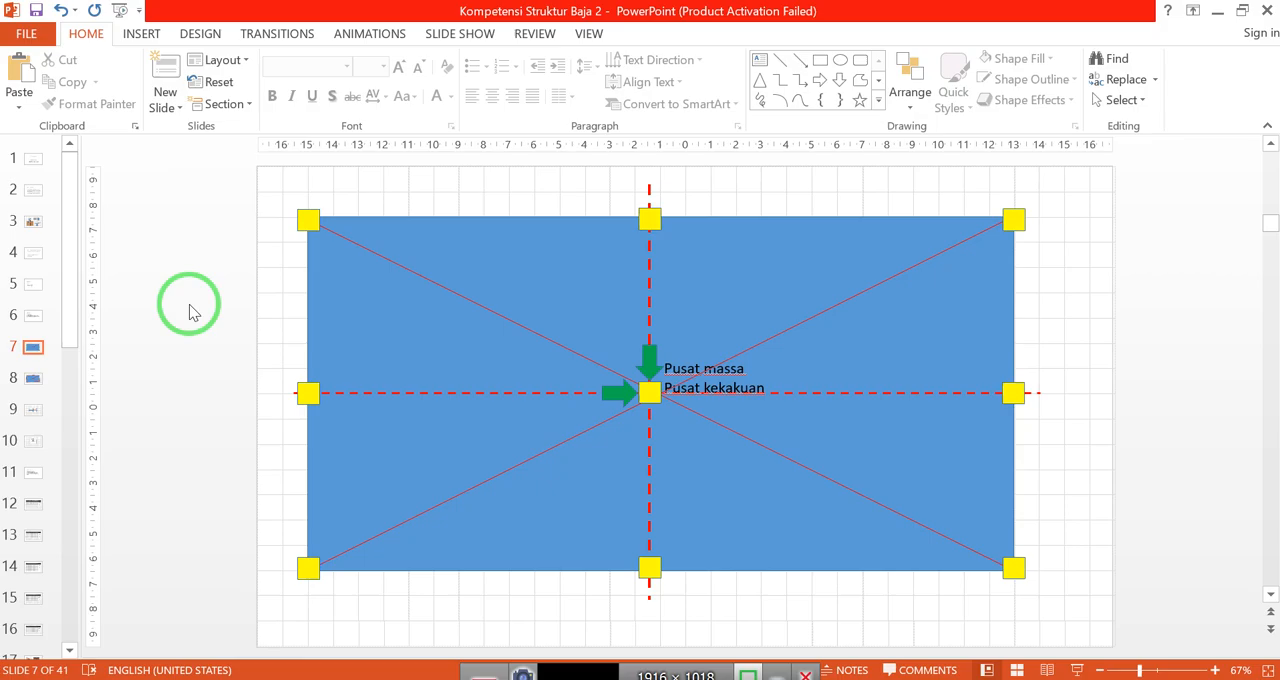
pyautogui.press('Down')
pyautogui.press('Down')
pyautogui.press('Down')
pyautogui.press('Down')
pyautogui.press('Down')
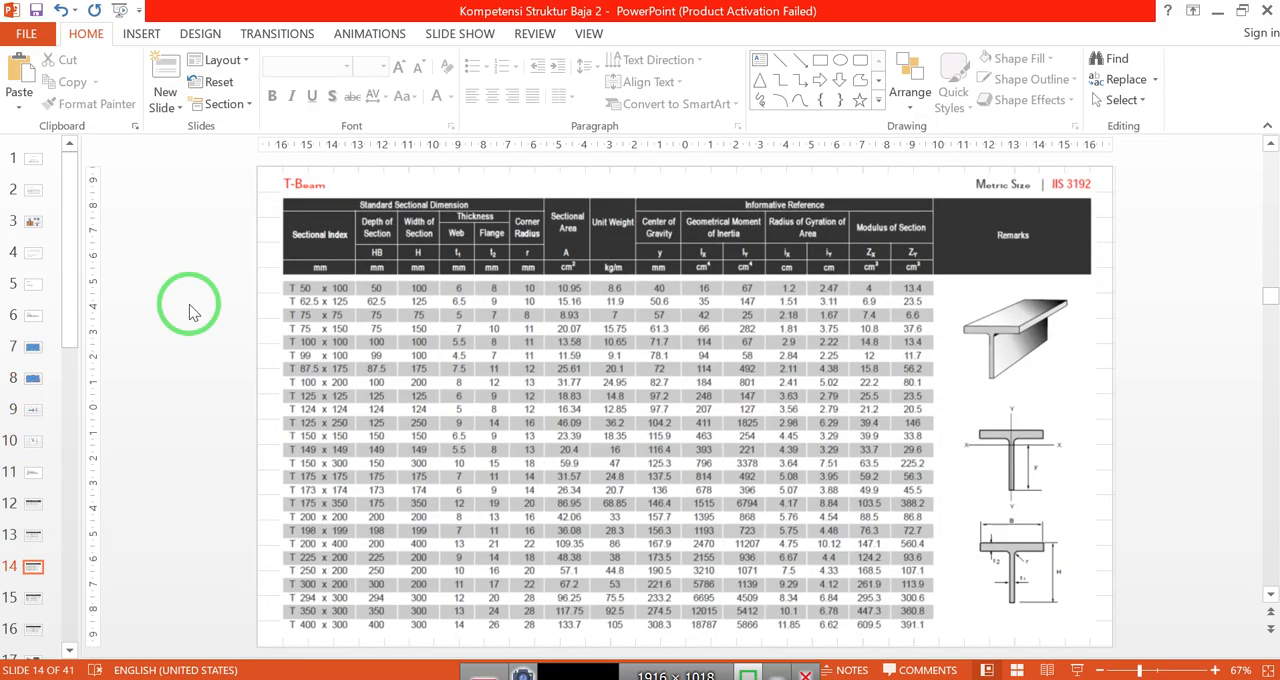
pyautogui.press('Down')
pyautogui.press('Up')
pyautogui.press('Up')
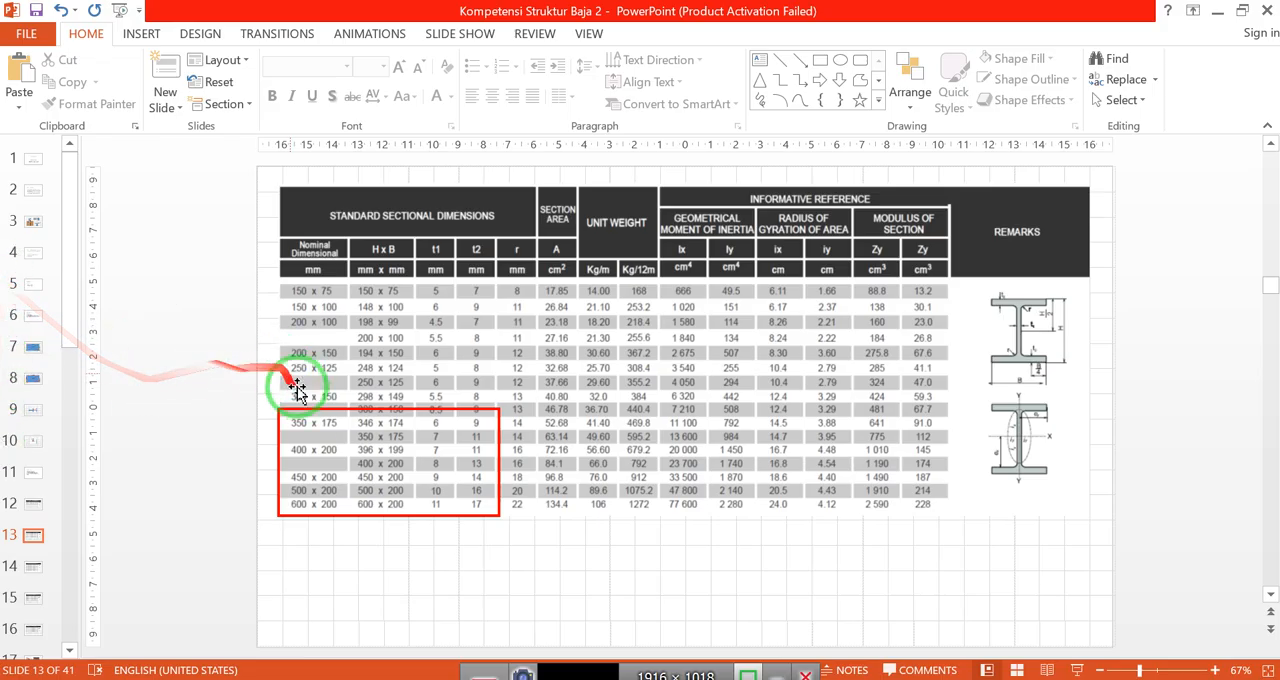
pyautogui.click(569, 671)
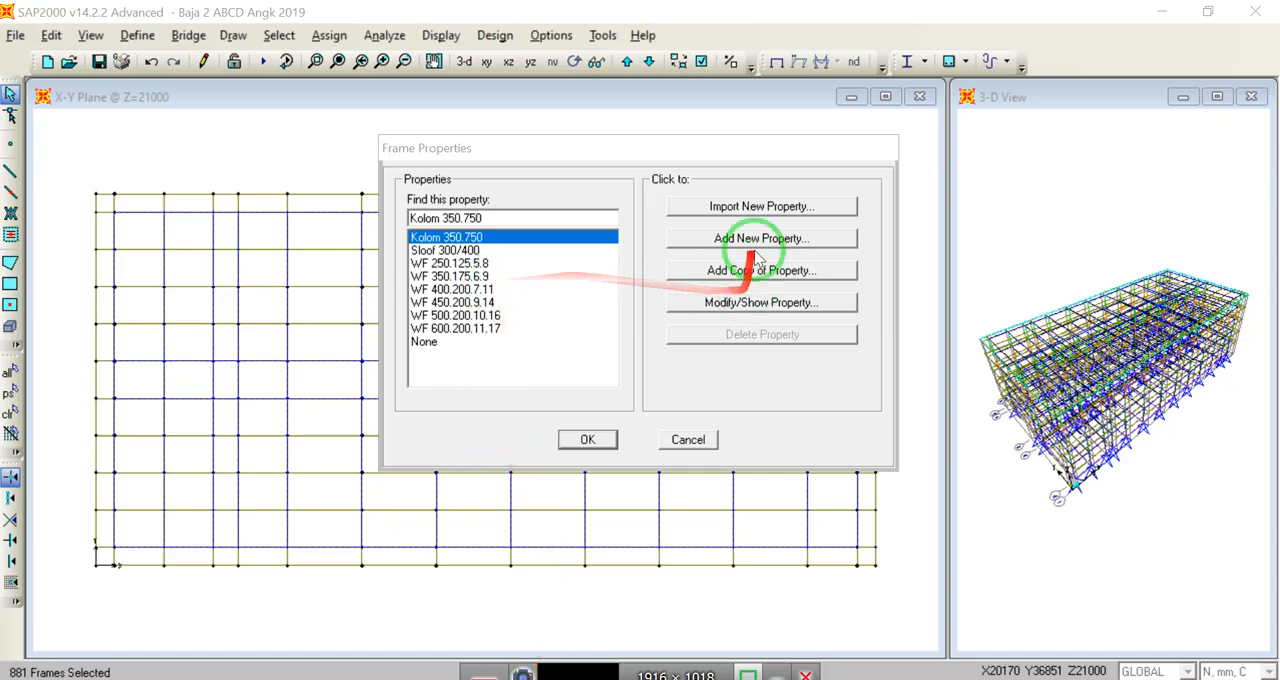
# Step: Add a copy of section property WF 350.175.6.9 and name it WF 300.150.5,5.8
pyautogui.click(463, 276)
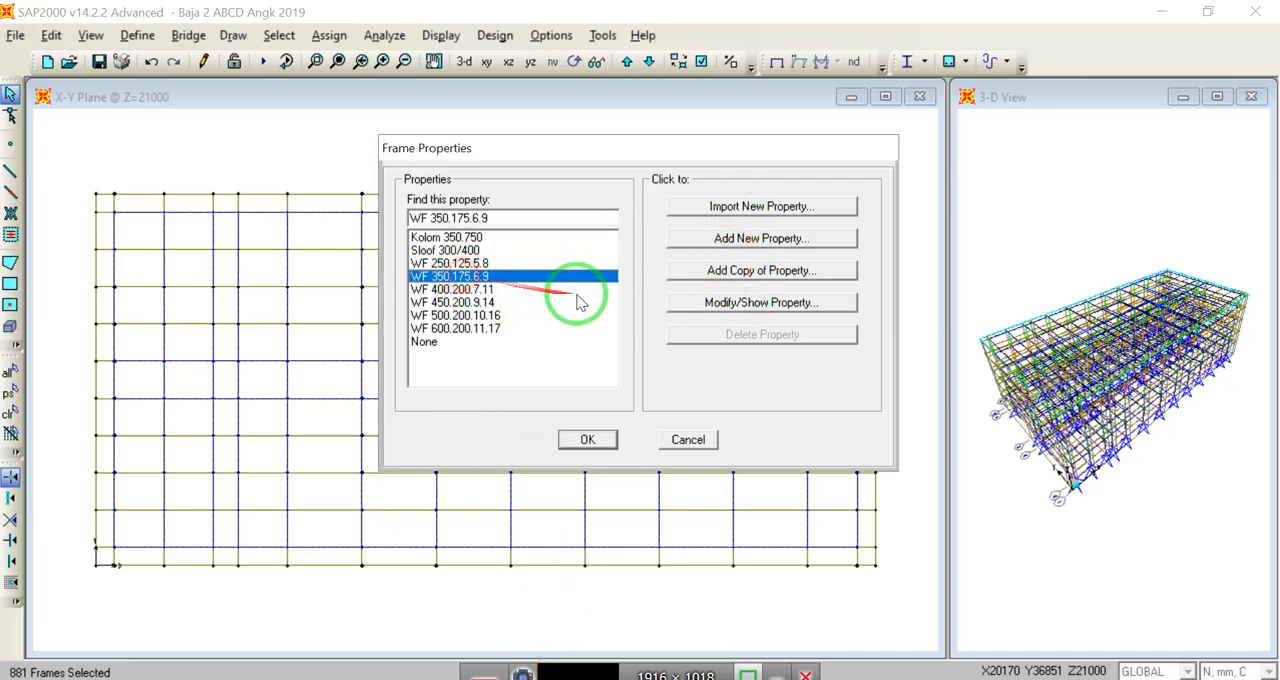
pyautogui.click(752, 277)
pyautogui.moveTo(754, 191); pyautogui.dragTo(640, 192)
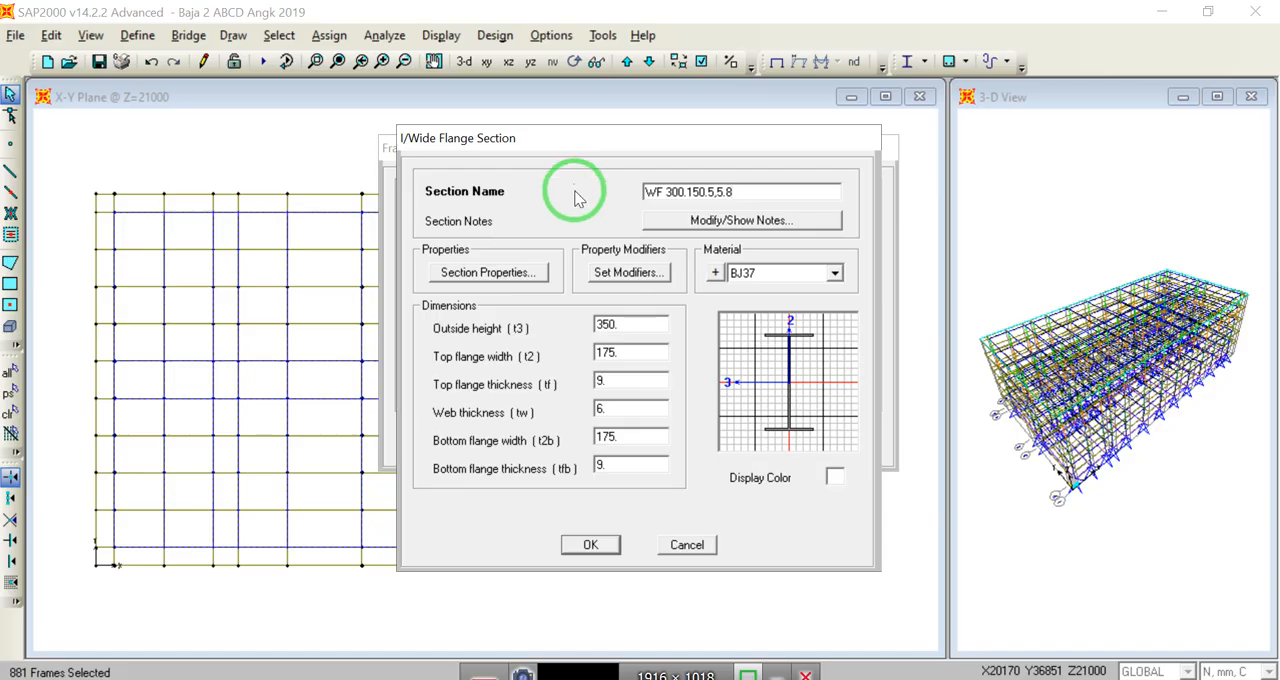
# Step: Set the new section's outside height to 350, both flange widths to 150, both flange thicknesses to 8 and web thickness to 5.5
pyautogui.doubleClick(643, 322)
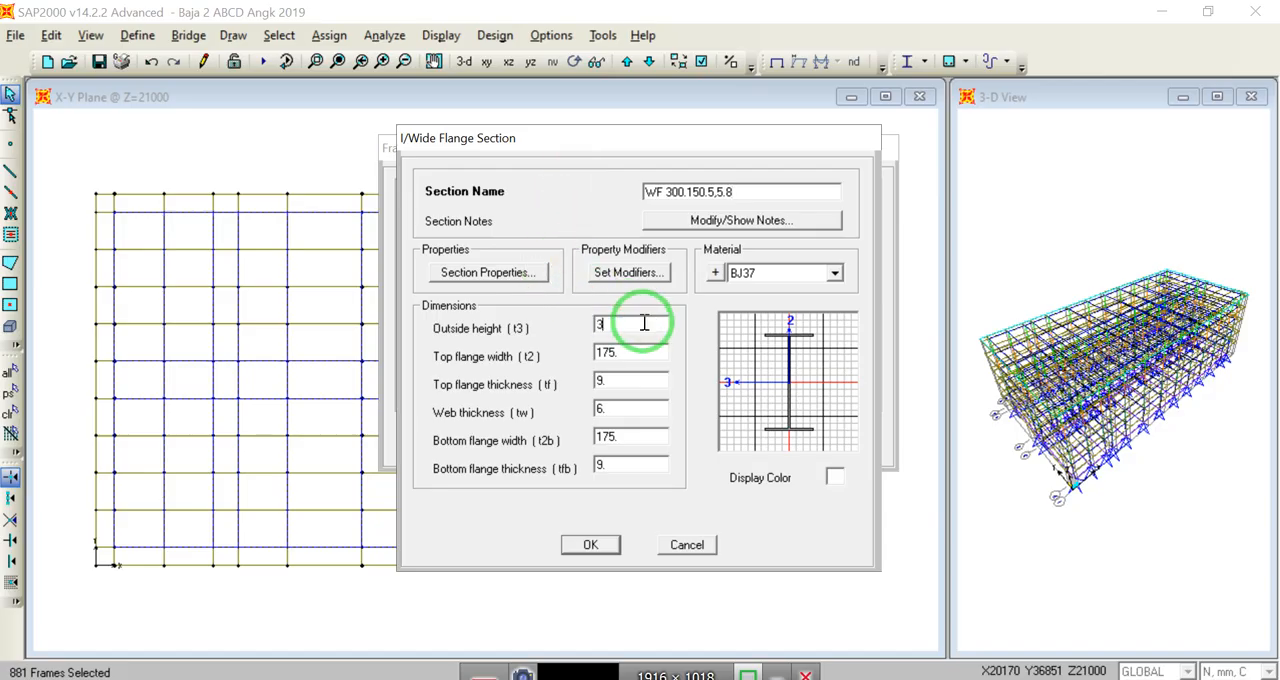
pyautogui.write('350')
pyautogui.click(632, 352)
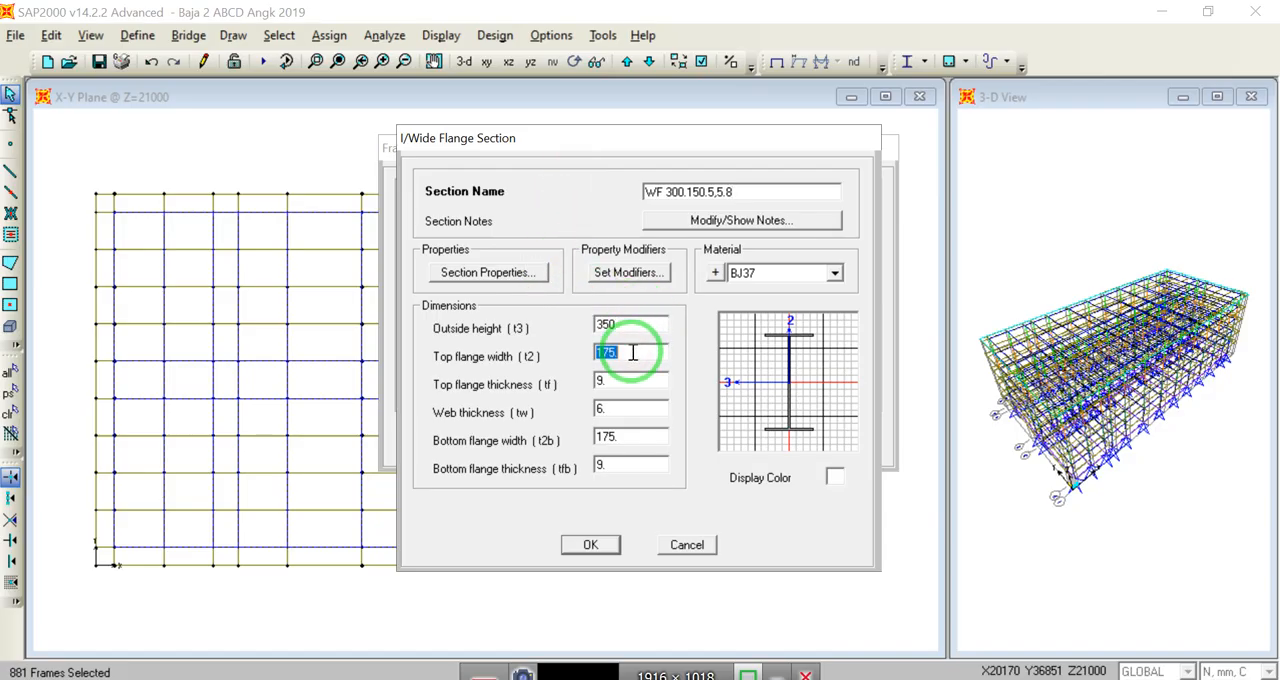
pyautogui.write('150')
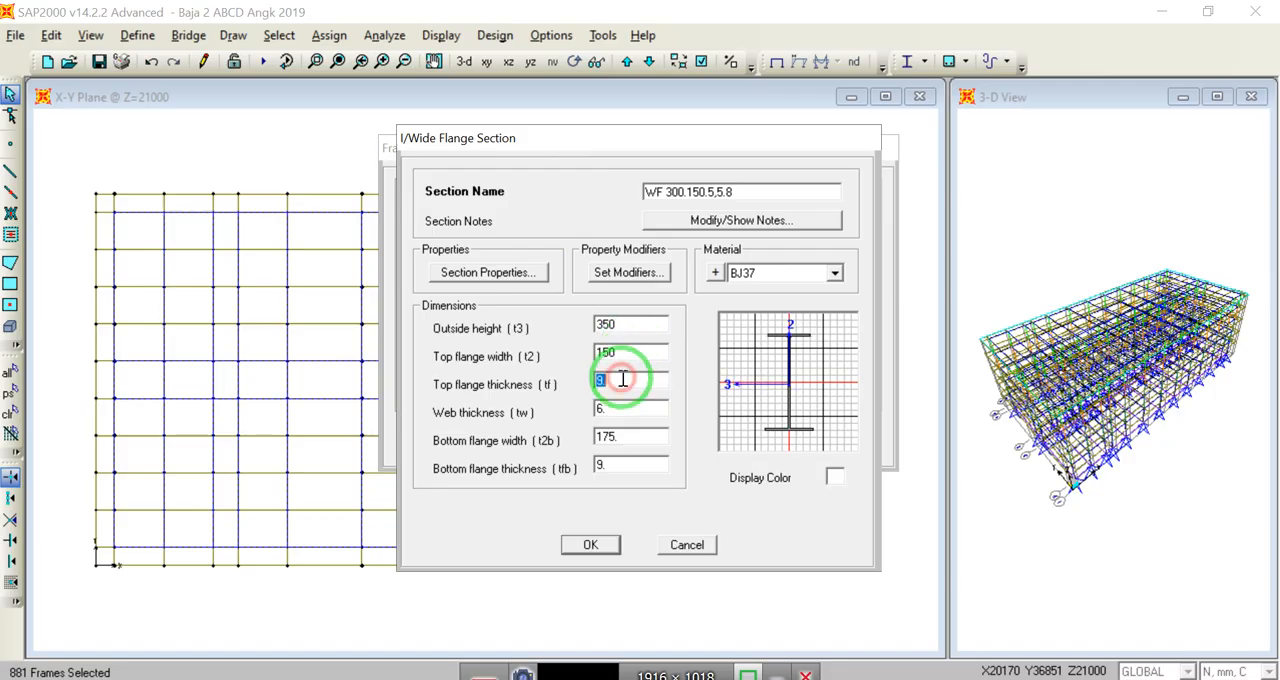
pyautogui.write('8')
pyautogui.doubleClick(617, 408)
pyautogui.write('5')
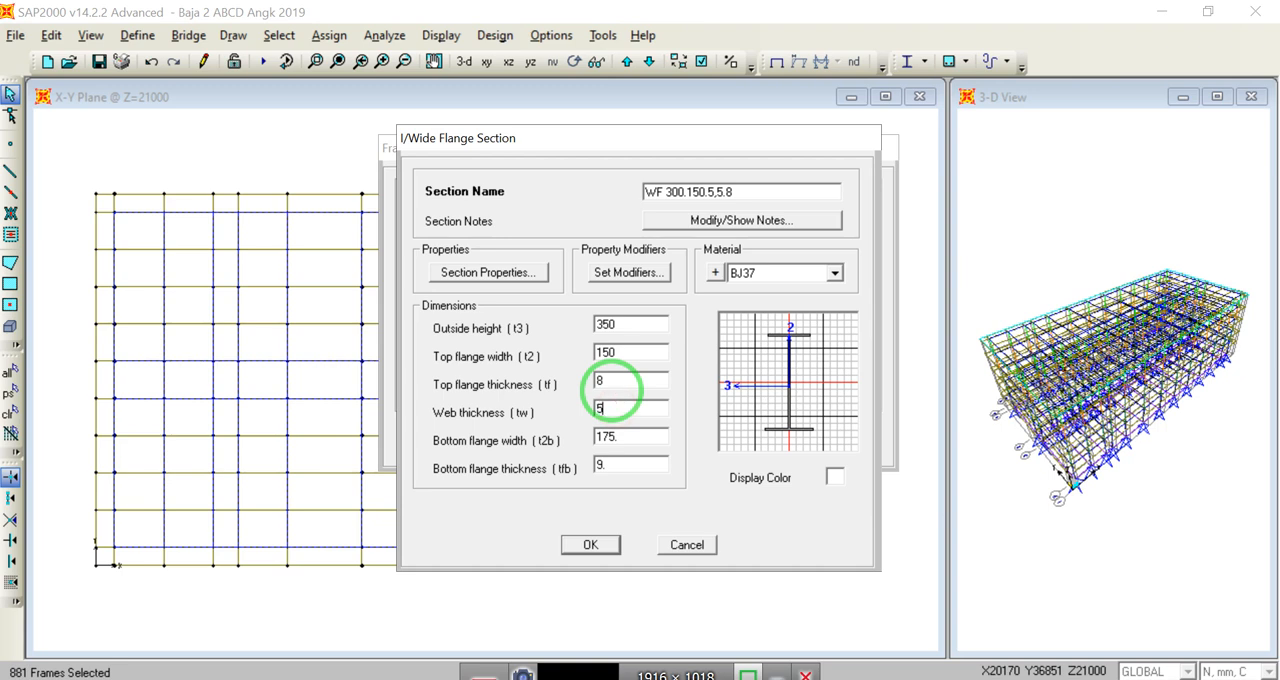
pyautogui.click(624, 434)
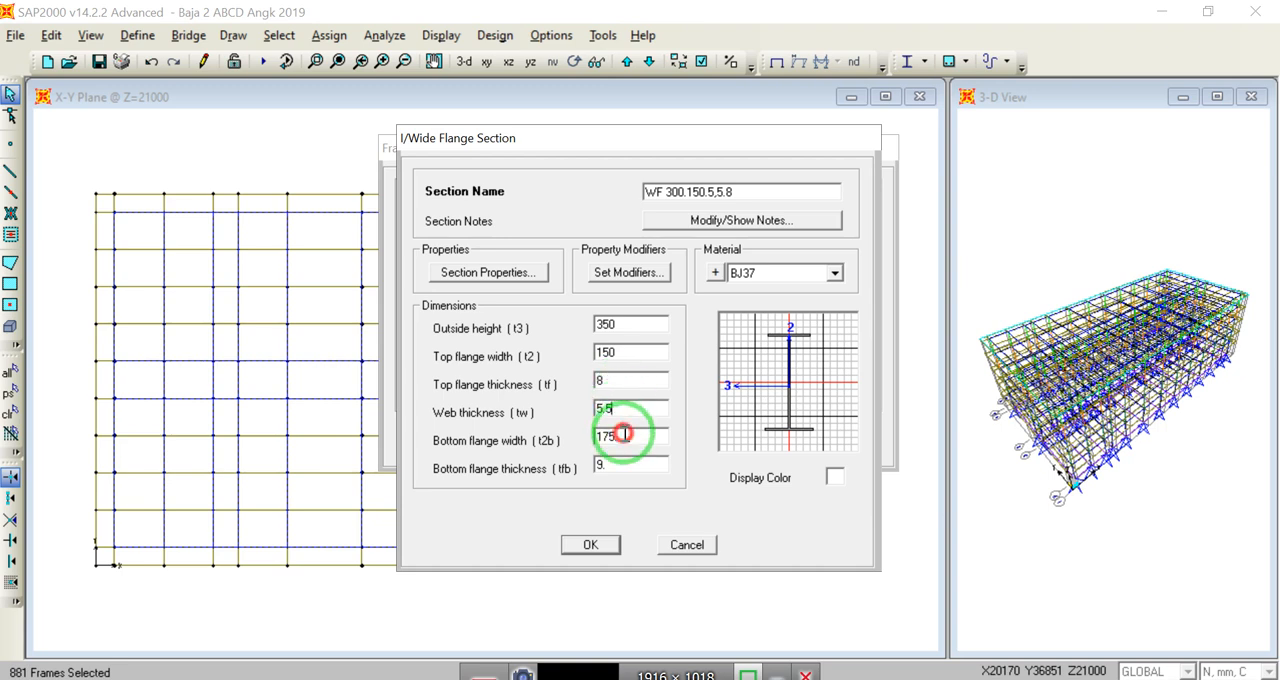
pyautogui.click(626, 461)
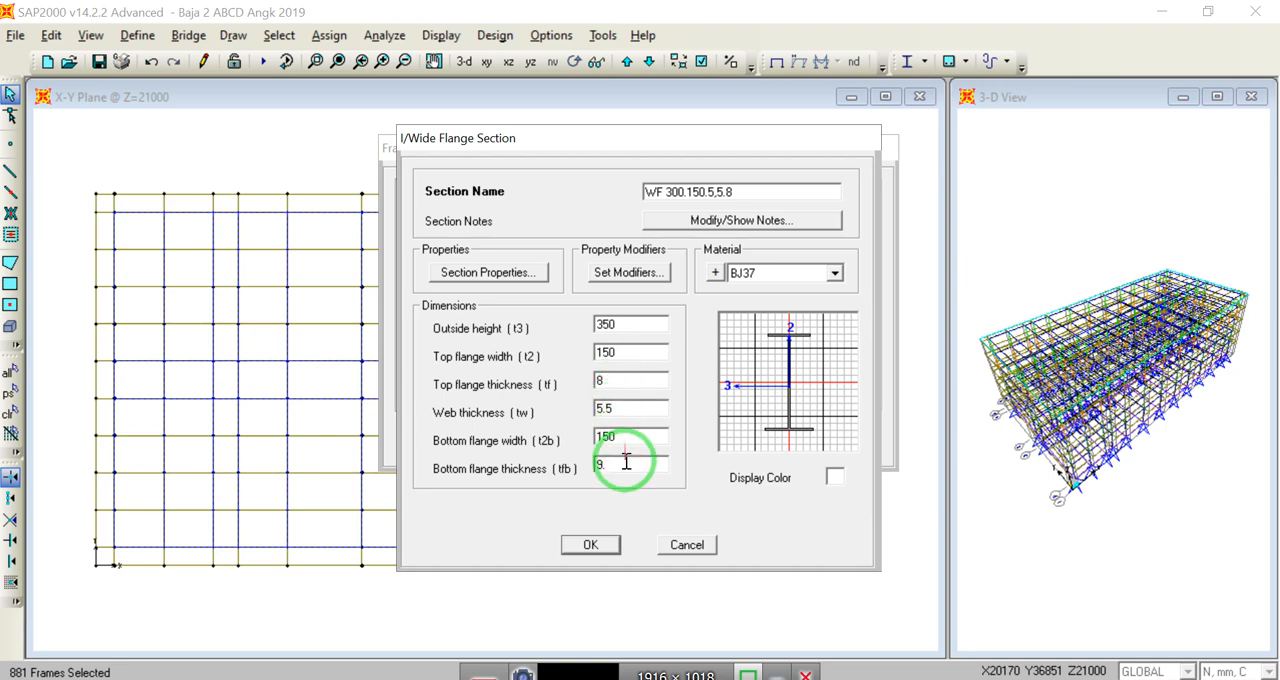
pyautogui.write('8')
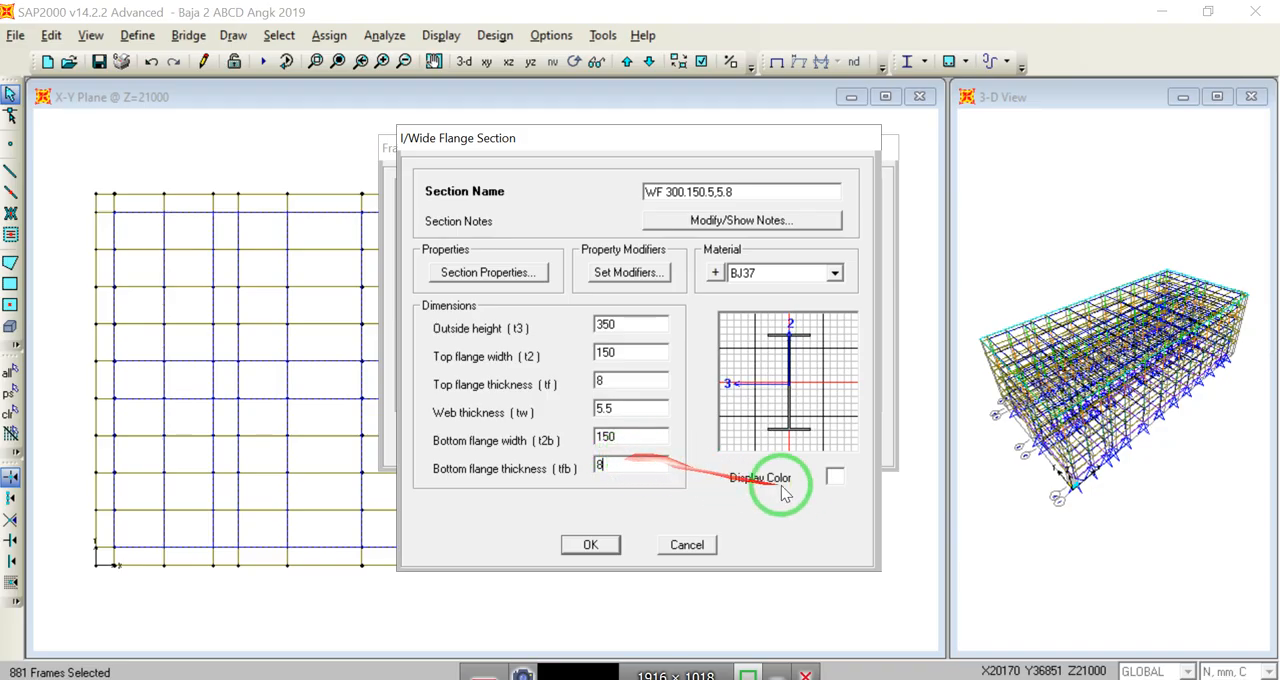
pyautogui.doubleClick(627, 408)
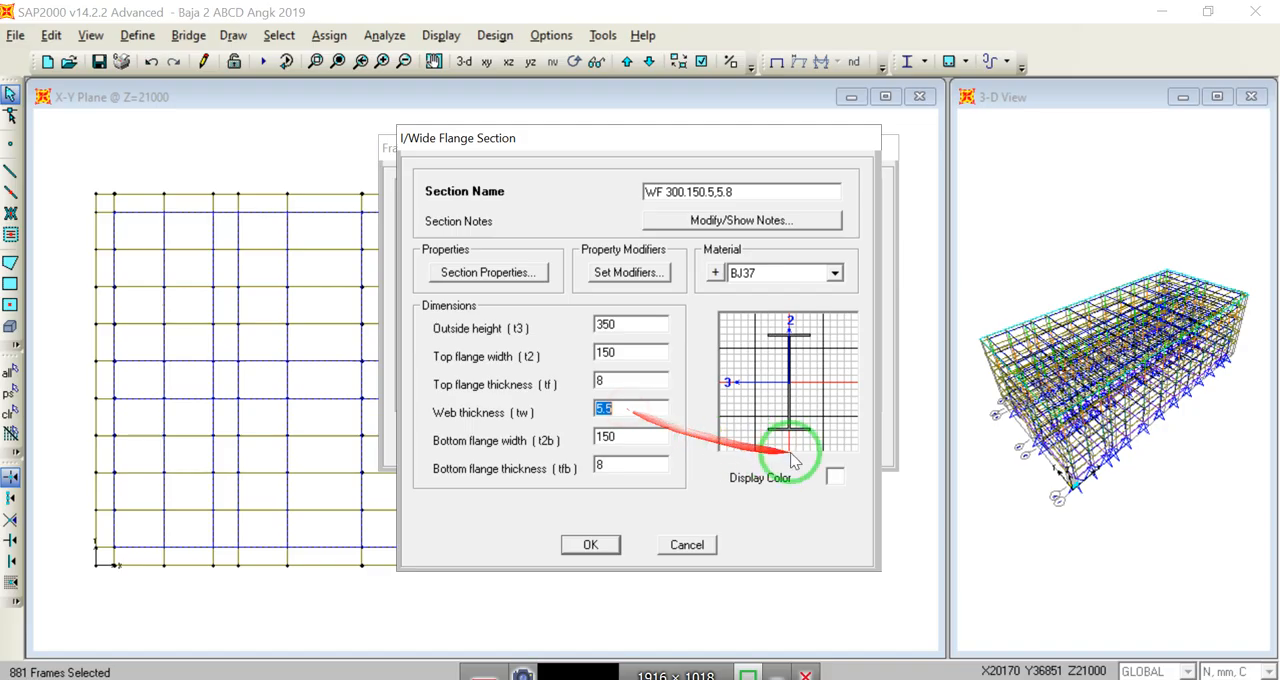
# Step: Give the new section a crimson display color (red 204, green 0, blue 102) and save the section
pyautogui.click(834, 476)
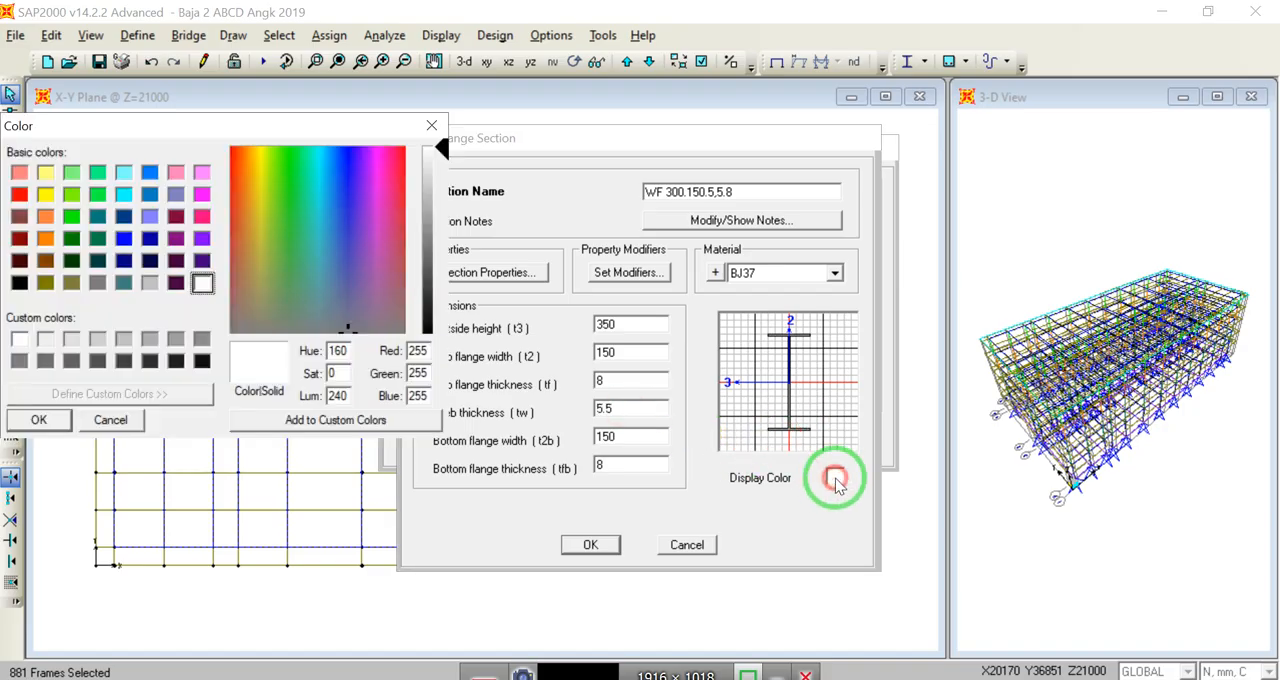
pyautogui.click(176, 217)
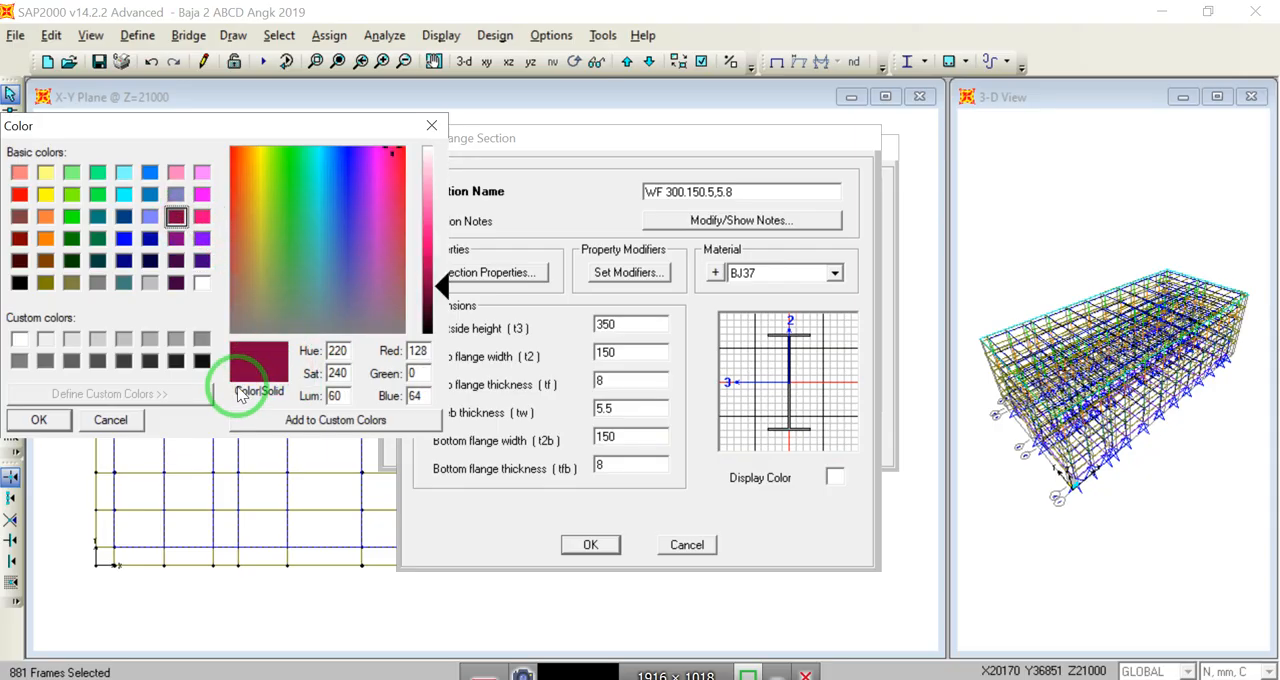
pyautogui.moveTo(433, 268); pyautogui.dragTo(433, 258)
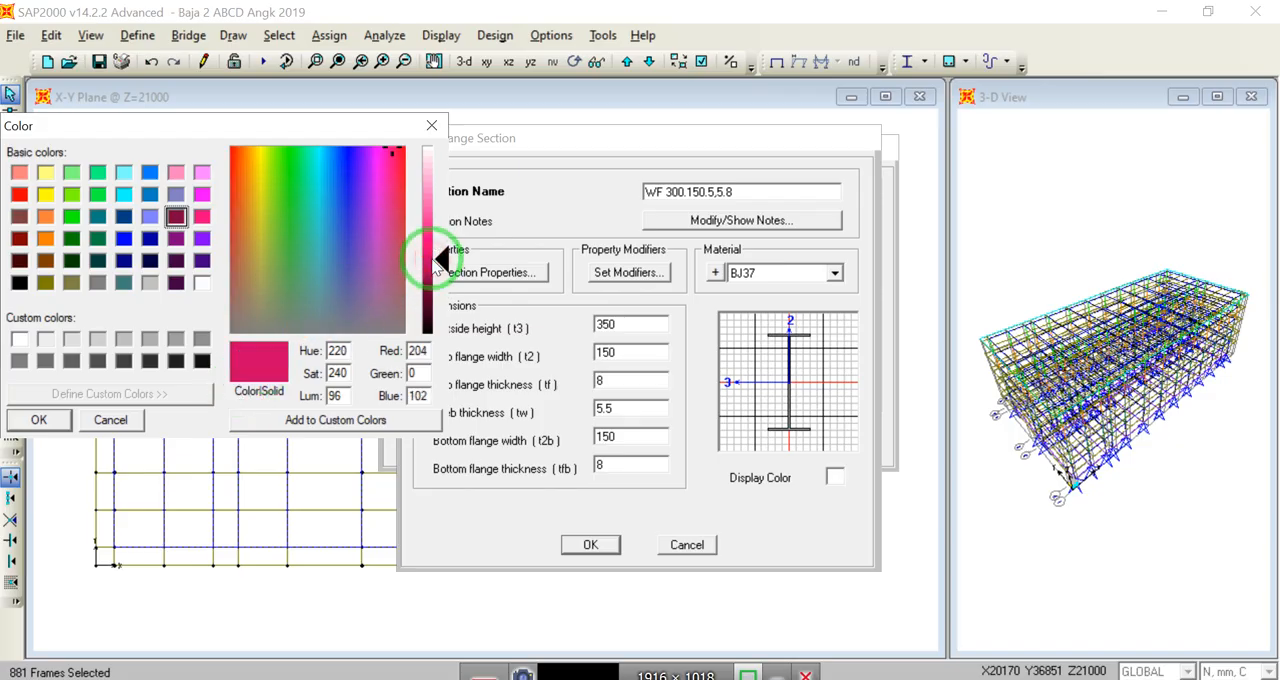
pyautogui.click(38, 419)
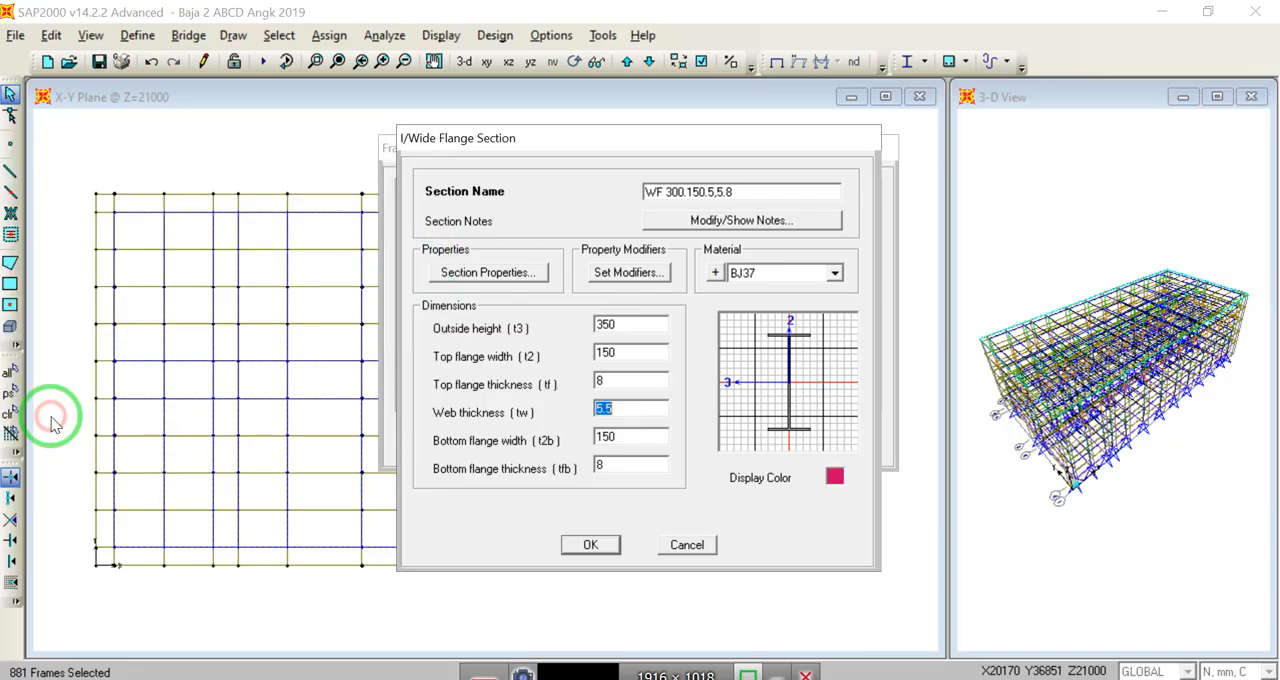
pyautogui.click(589, 540)
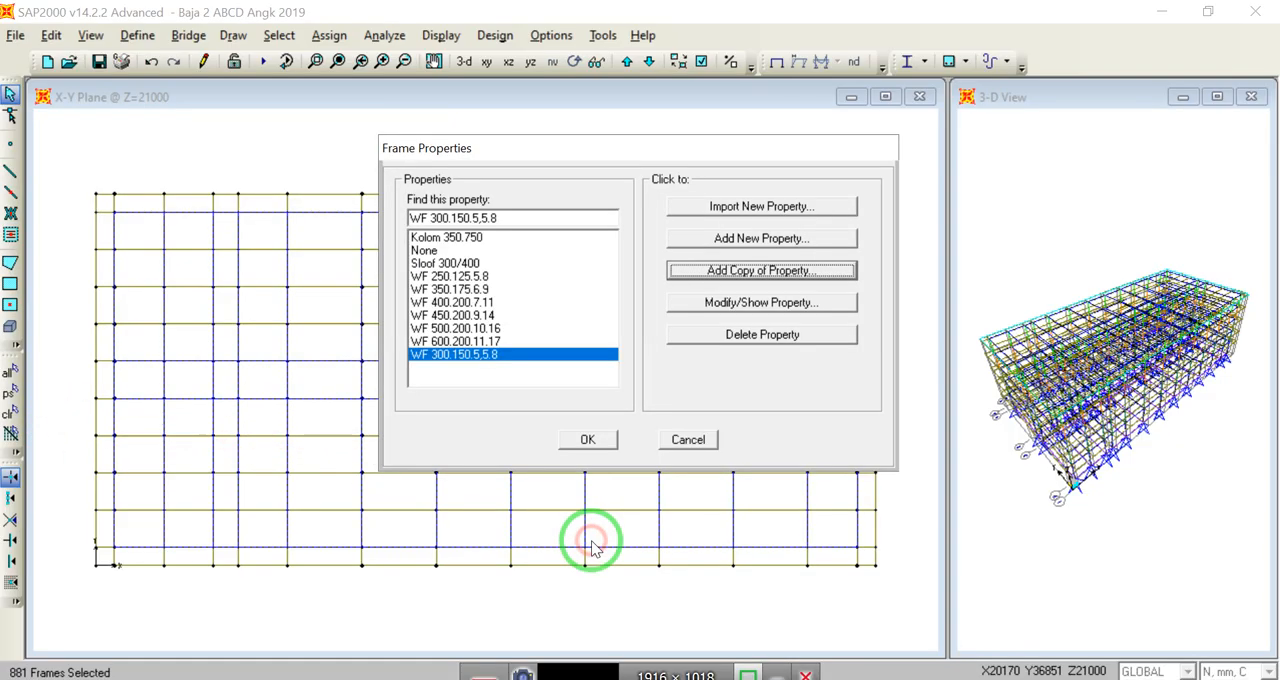
# Step: Assign WF 300.150.5,5.8 to the selected frames and check the section labels up close in the Z=21000 plan
pyautogui.click(589, 440)
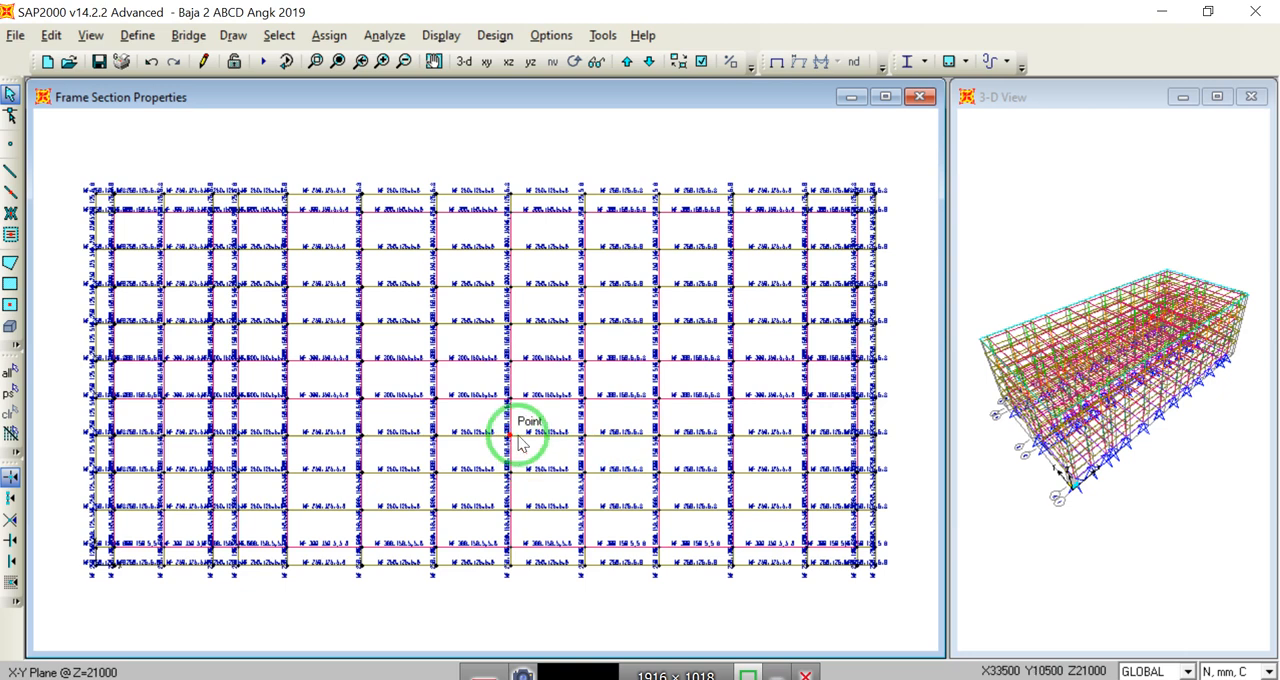
pyautogui.click(315, 61)
pyautogui.moveTo(408, 251); pyautogui.dragTo(530, 340)
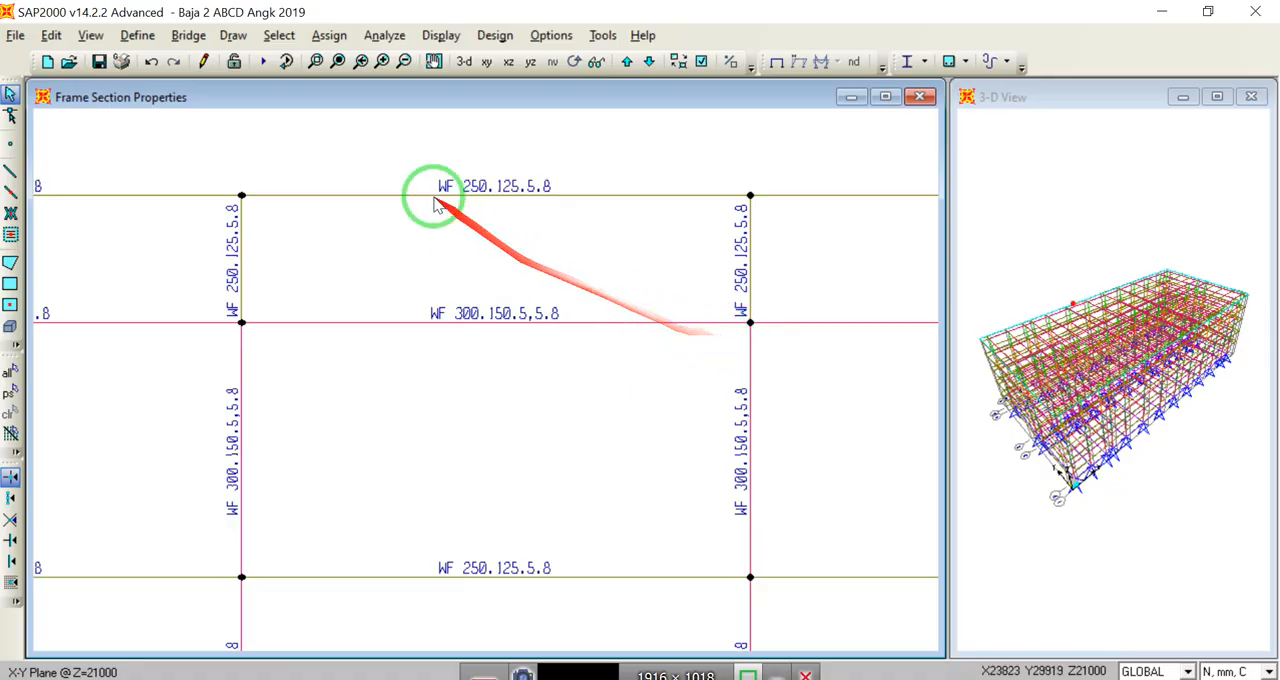
pyautogui.click(337, 61)
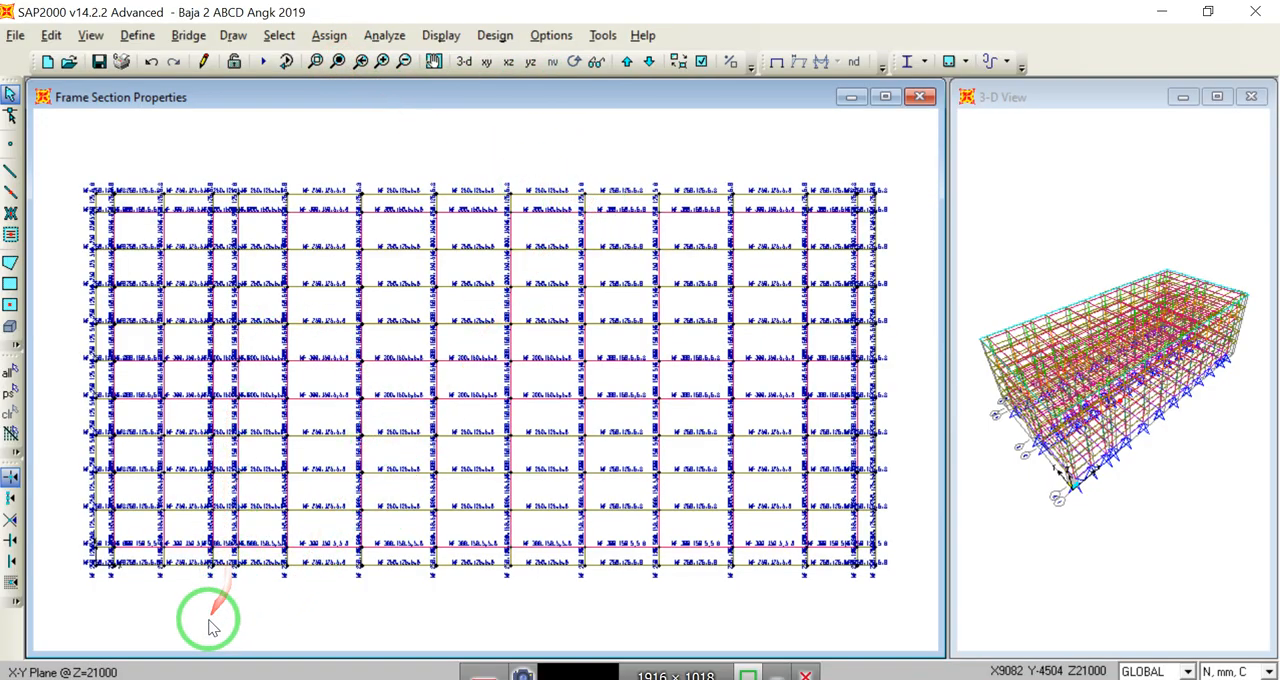
# Step: Clear the section labels, show the floor framing in 3-D and make its joints invisible
pyautogui.click(647, 62)
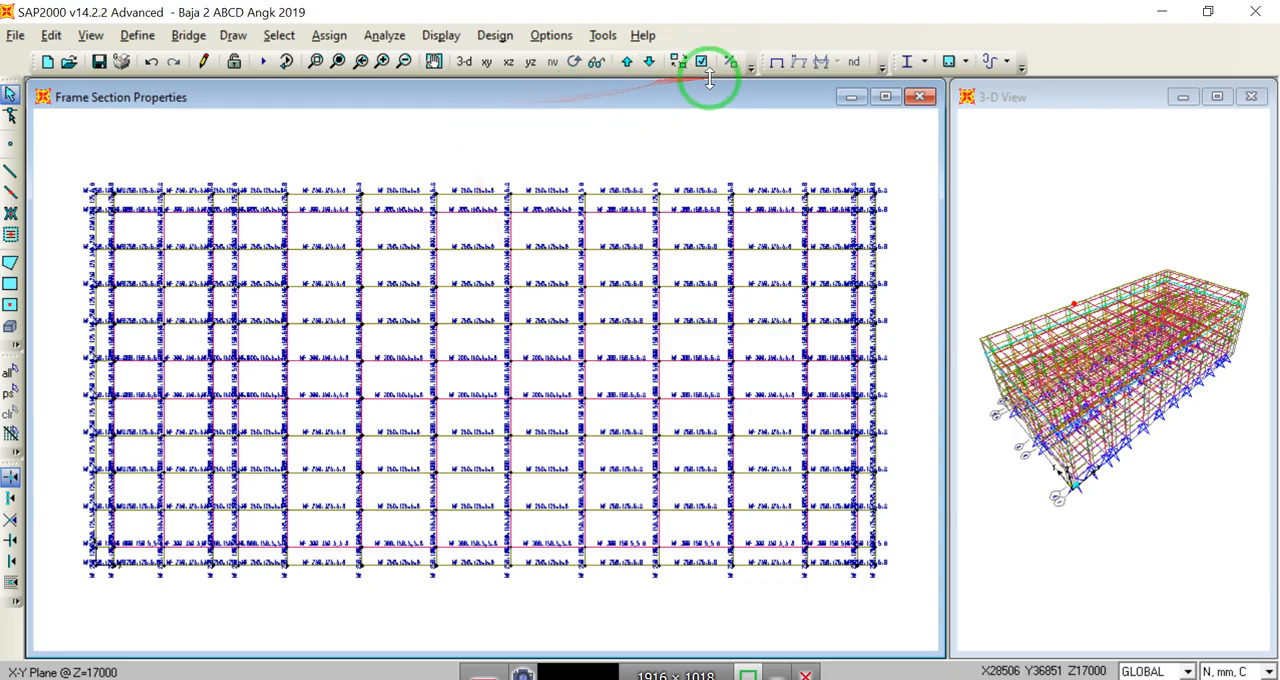
pyautogui.click(776, 63)
pyautogui.click(464, 62)
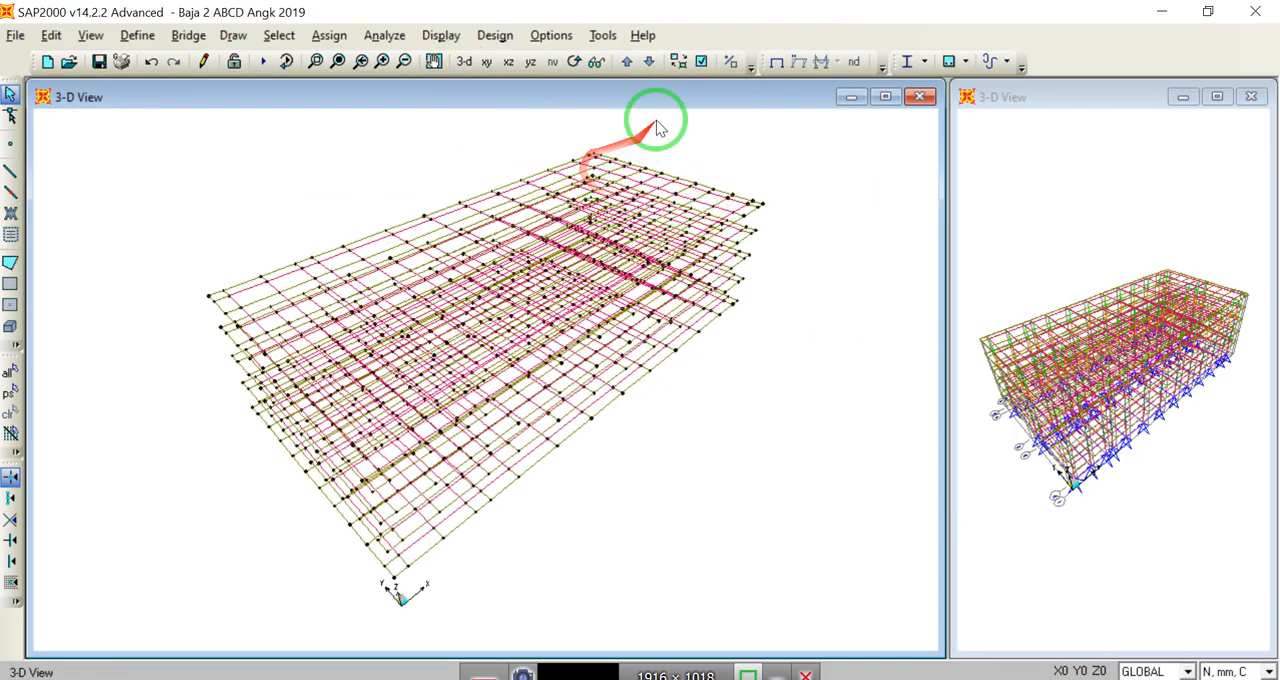
pyautogui.click(702, 68)
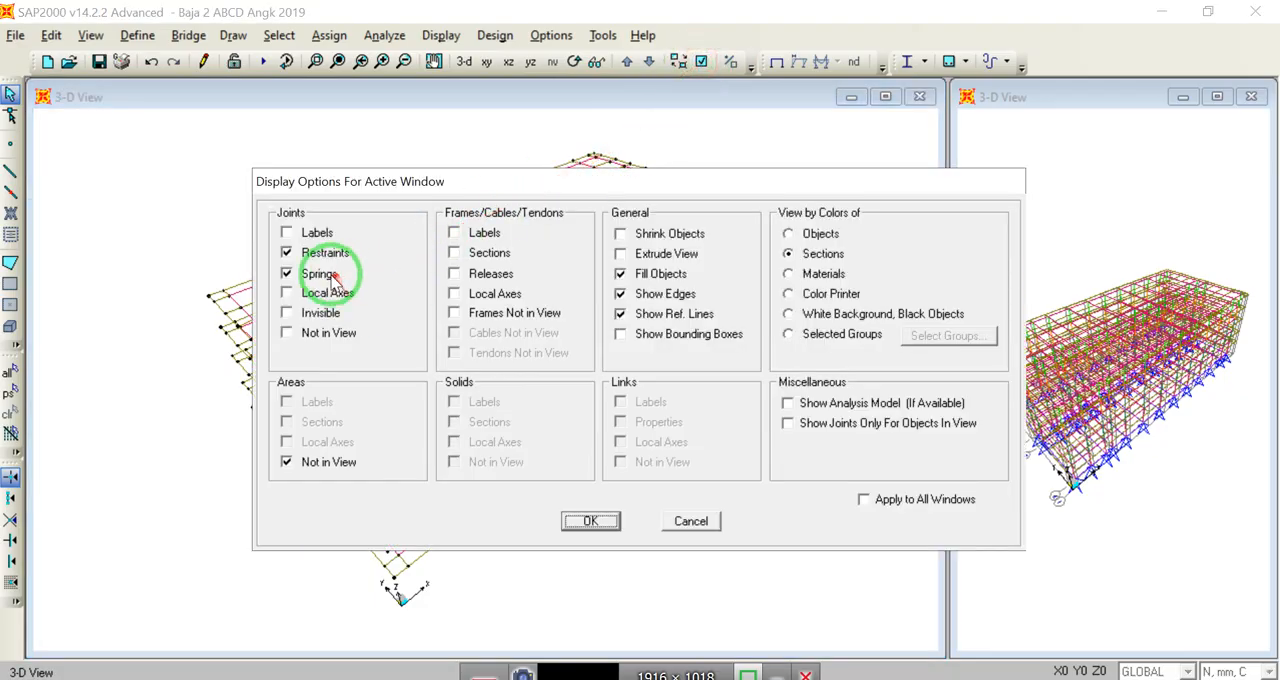
pyautogui.click(590, 521)
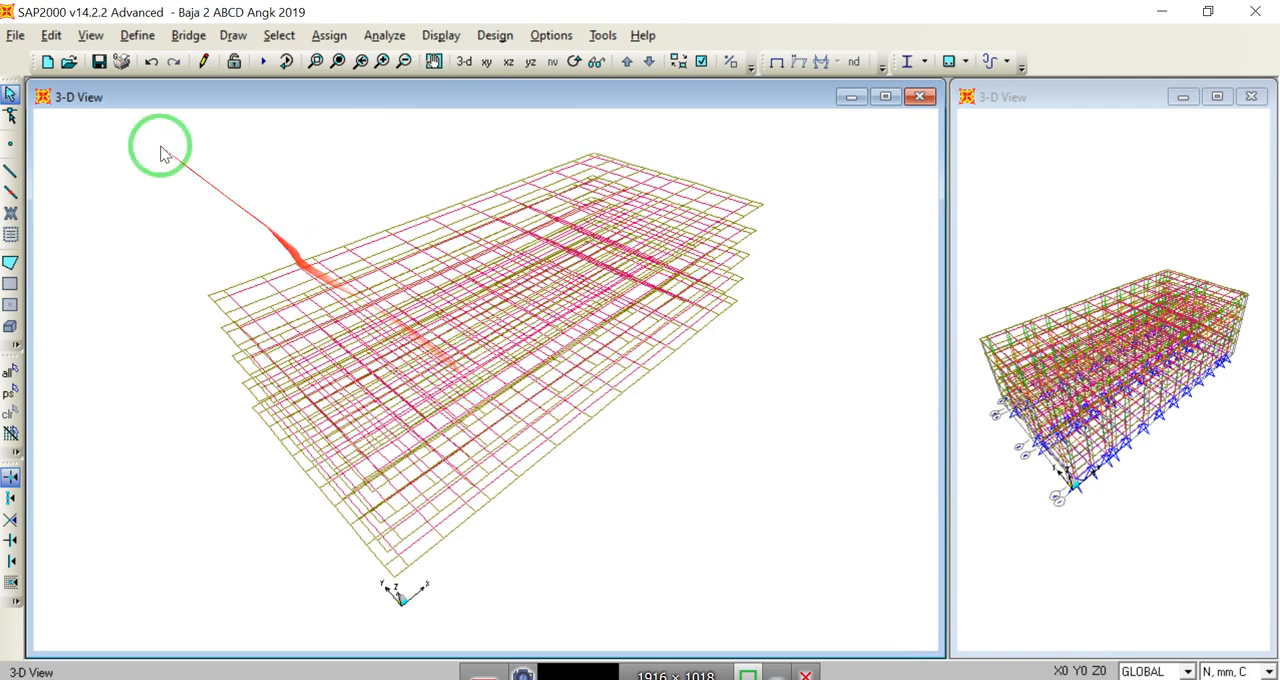
# Step: Show all objects of the model and view the X-Z plane at Y=0 and the Y-Z plane at X=0
pyautogui.click(90, 40)
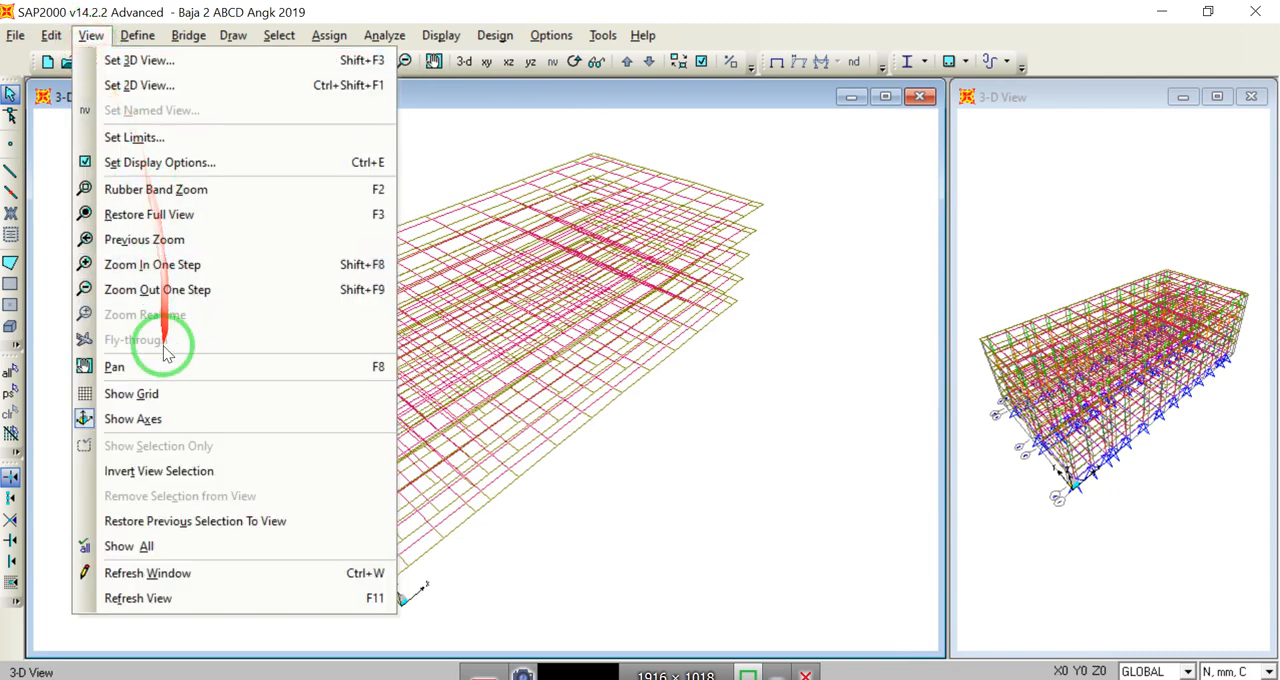
pyautogui.click(155, 546)
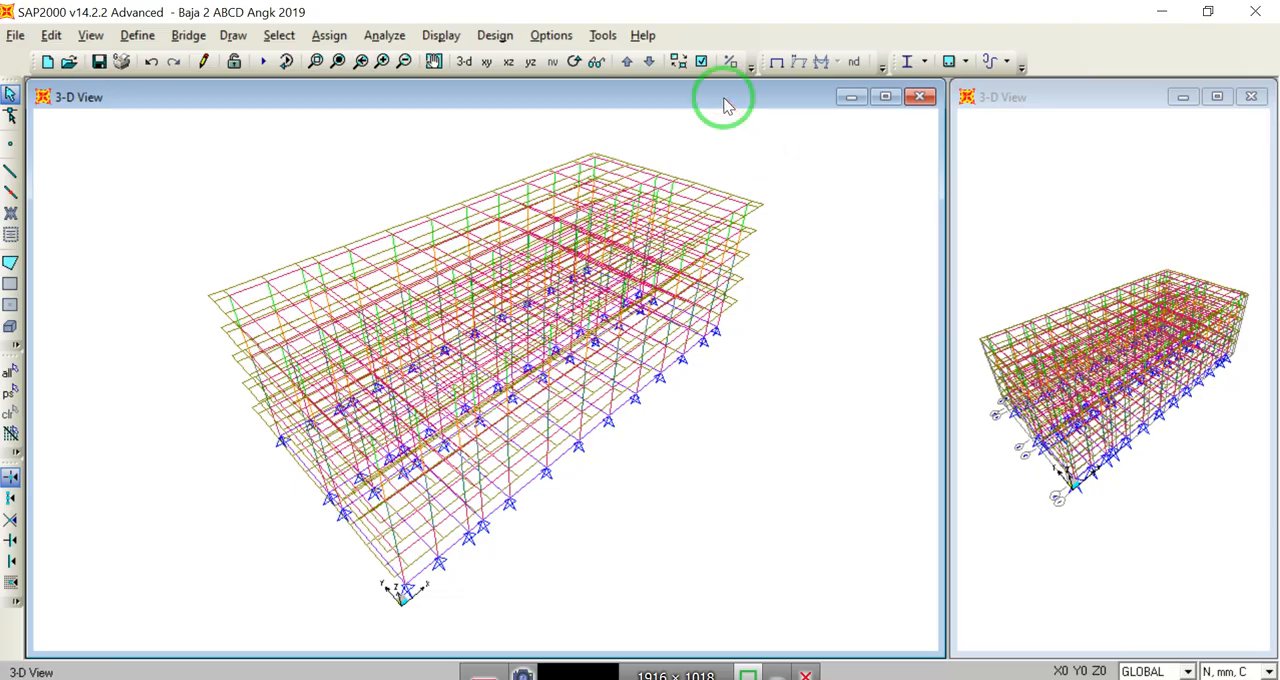
pyautogui.click(508, 62)
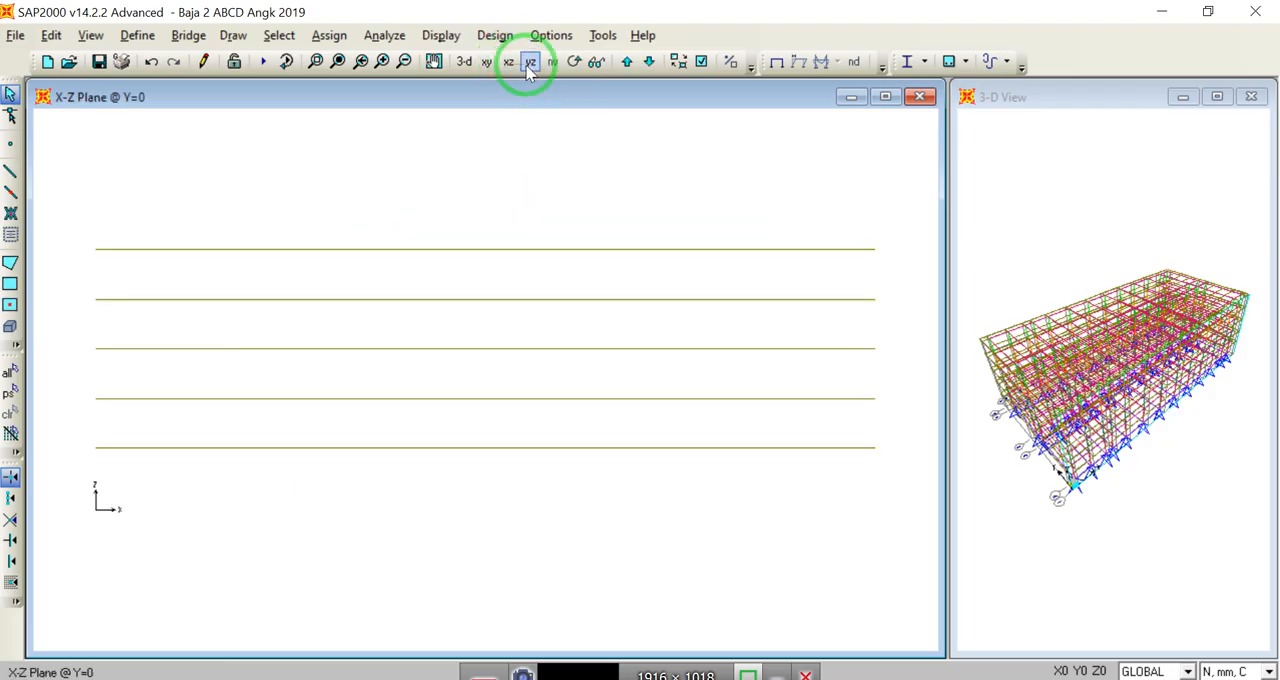
pyautogui.click(530, 63)
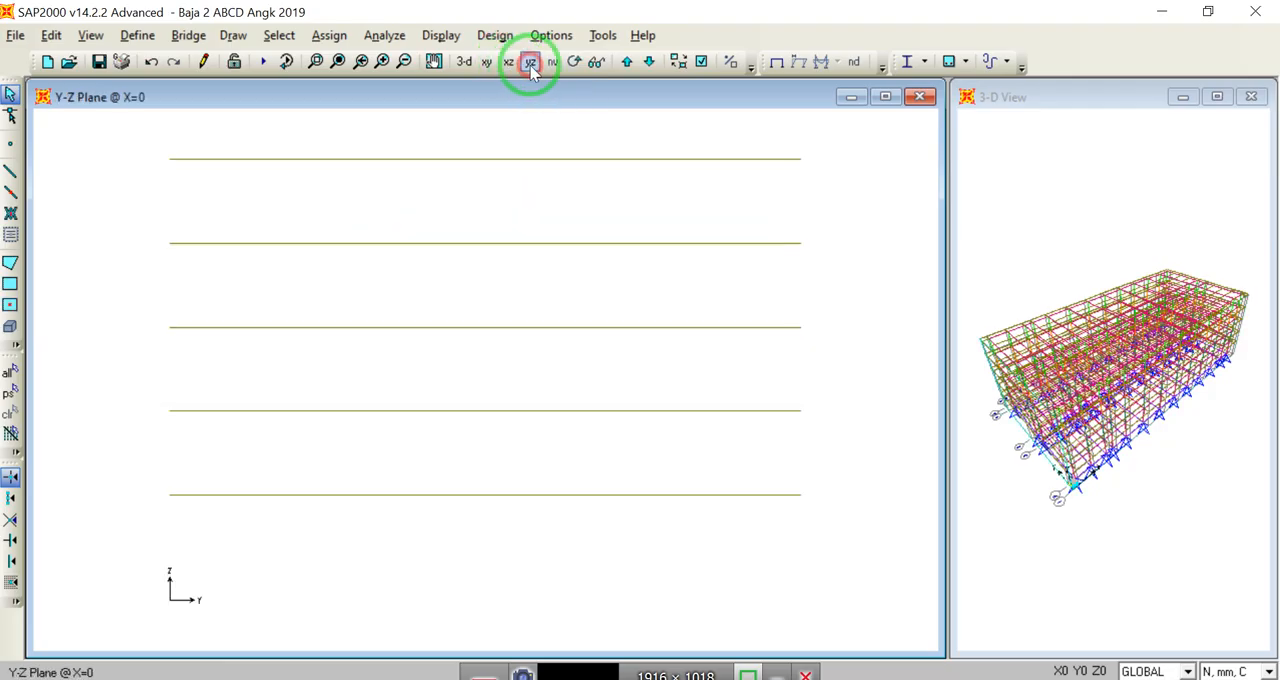
# Step: View the frame in perspective from the Y-Z and X-Z directions, and tilt the X-Z perspective slightly to separate the floor levels
pyautogui.click(597, 63)
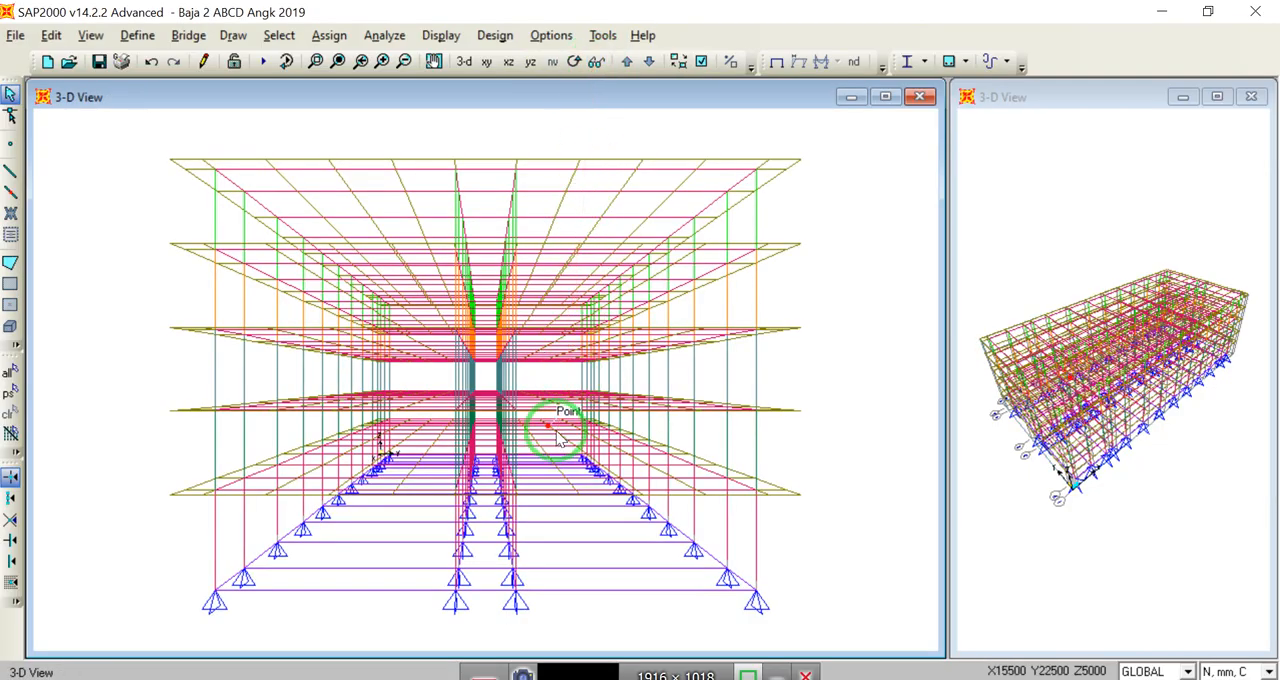
pyautogui.click(509, 63)
pyautogui.click(595, 63)
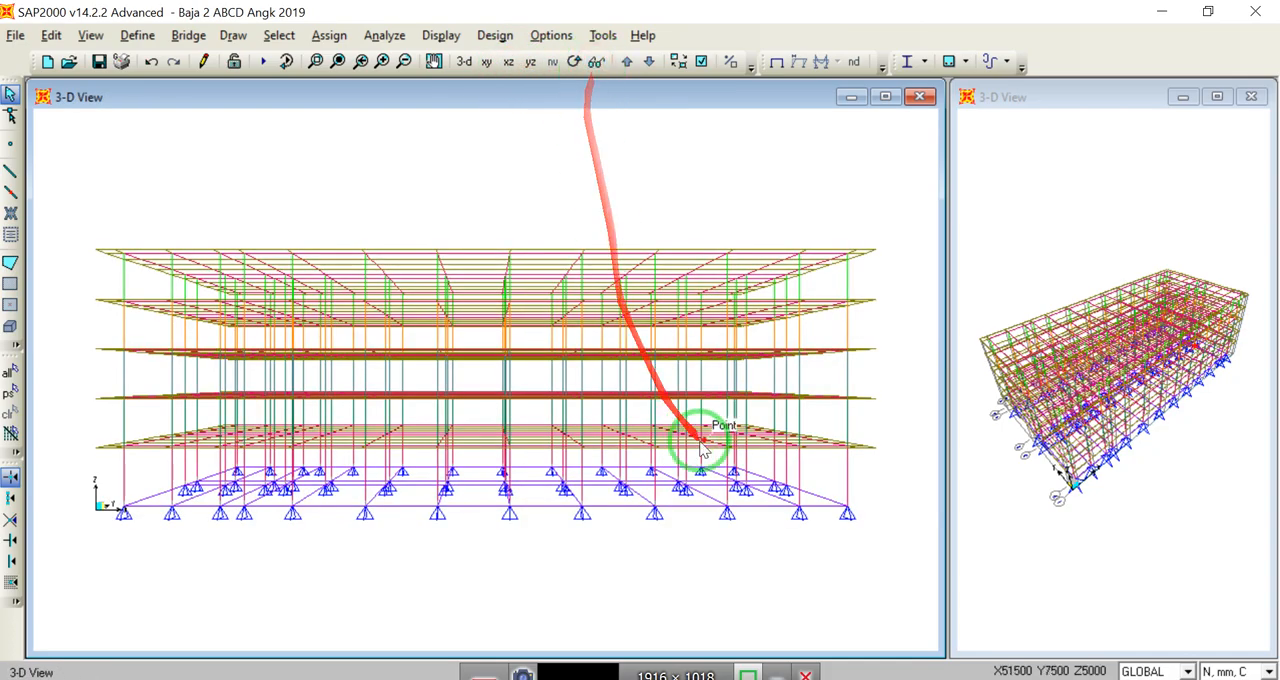
pyautogui.click(573, 61)
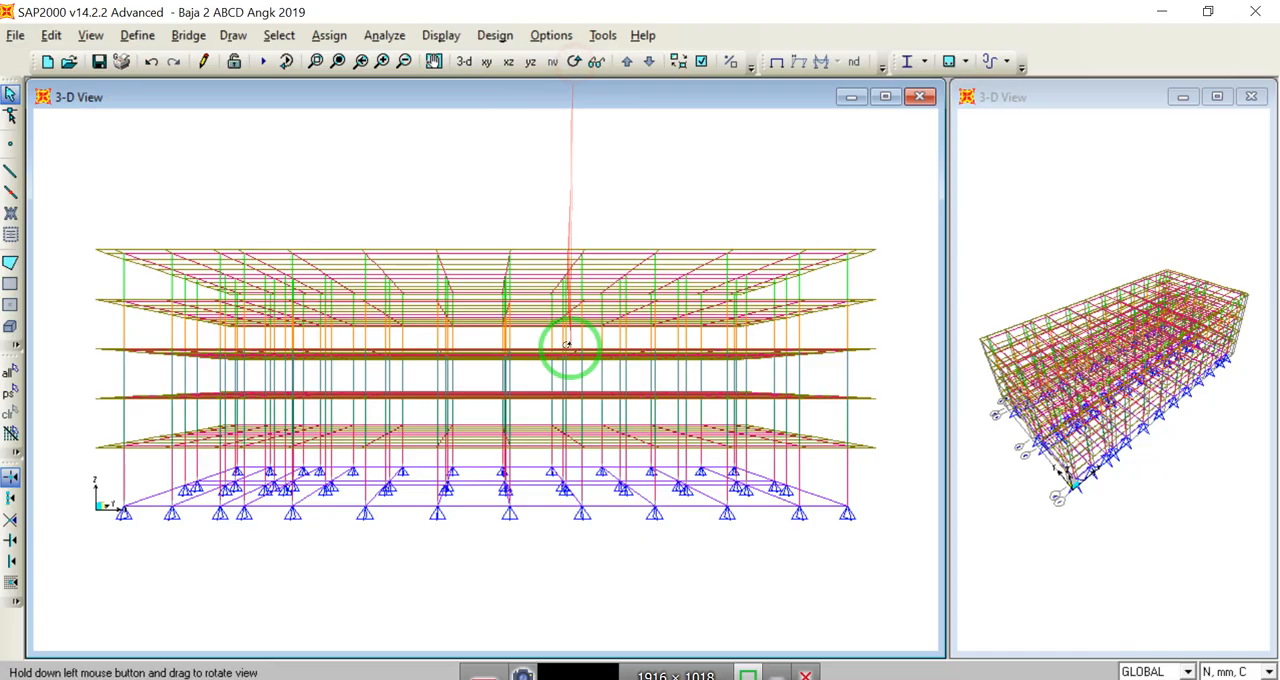
pyautogui.moveTo(567, 345); pyautogui.dragTo(577, 337)
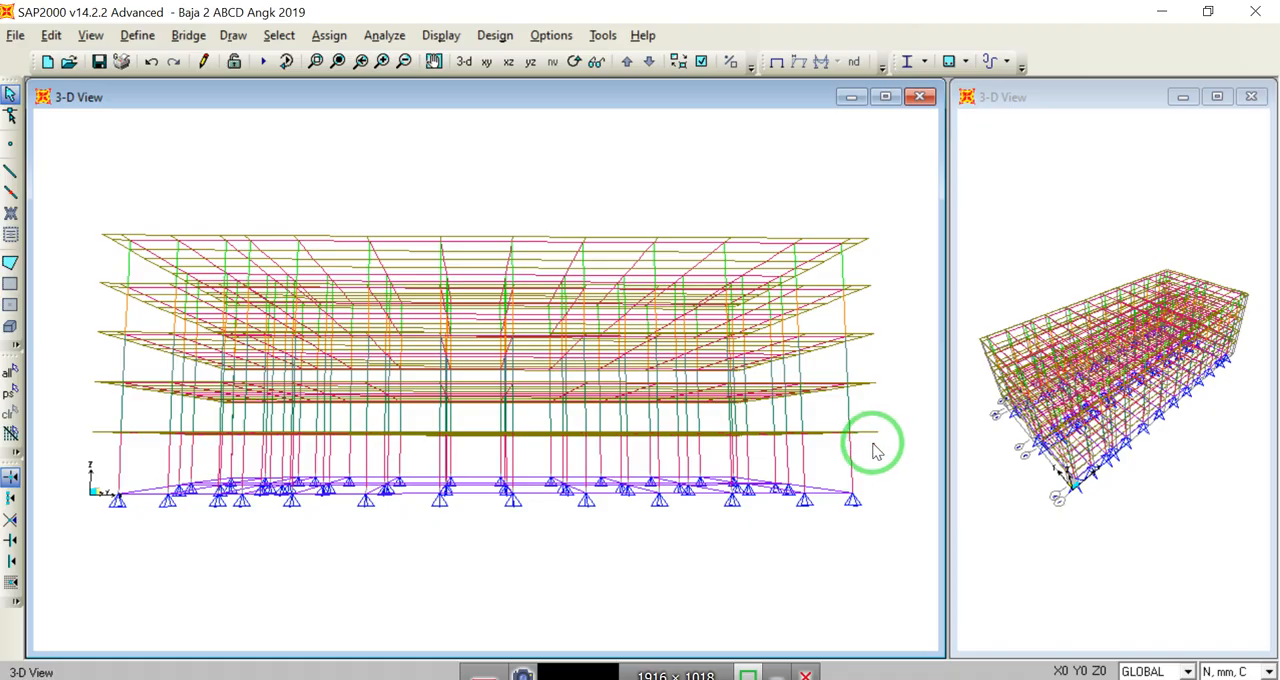
# Step: Assign WF 600.200.11.17 to all columns of the lowest storey and clear the section labels from the view
pyautogui.moveTo(872, 446); pyautogui.dragTo(102, 458)
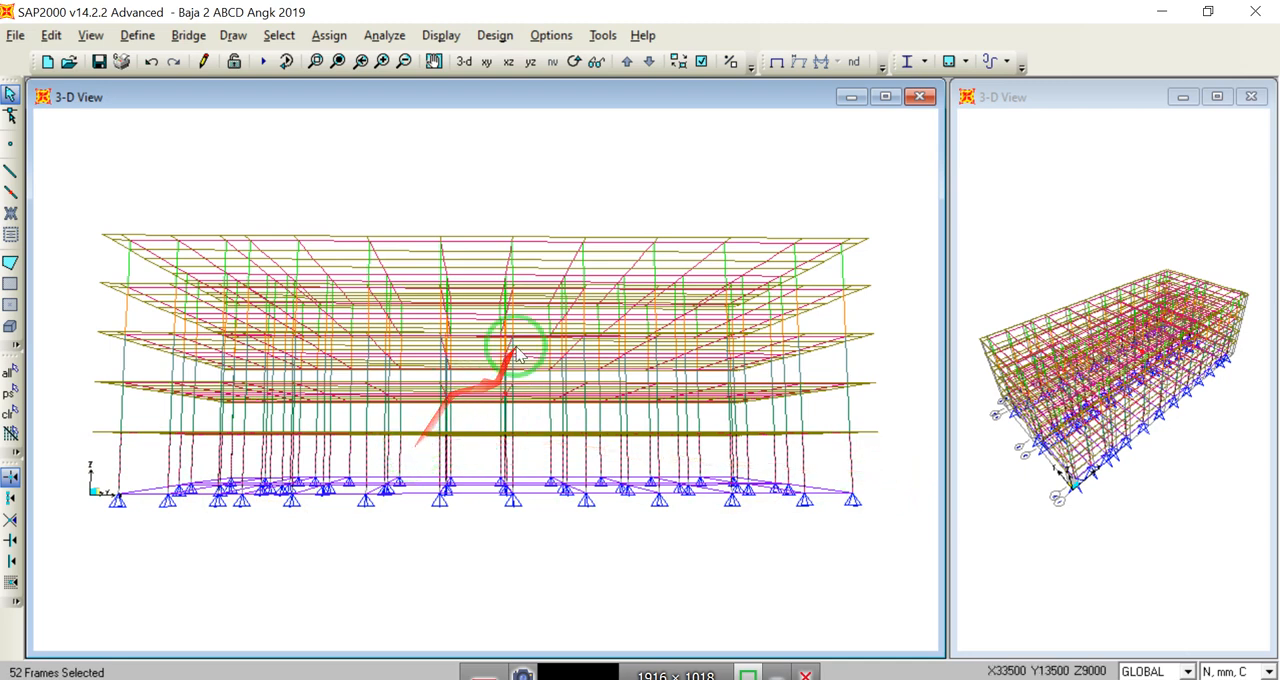
pyautogui.click(329, 36)
pyautogui.moveTo(405, 87)
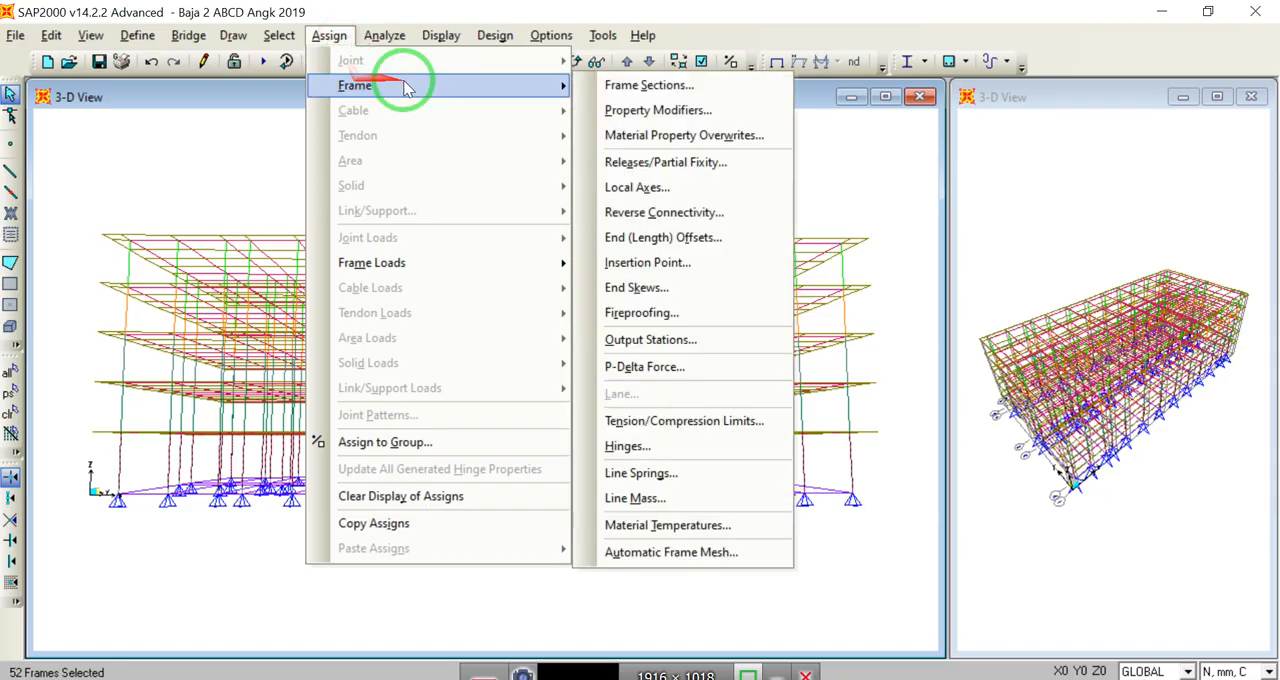
pyautogui.click(630, 85)
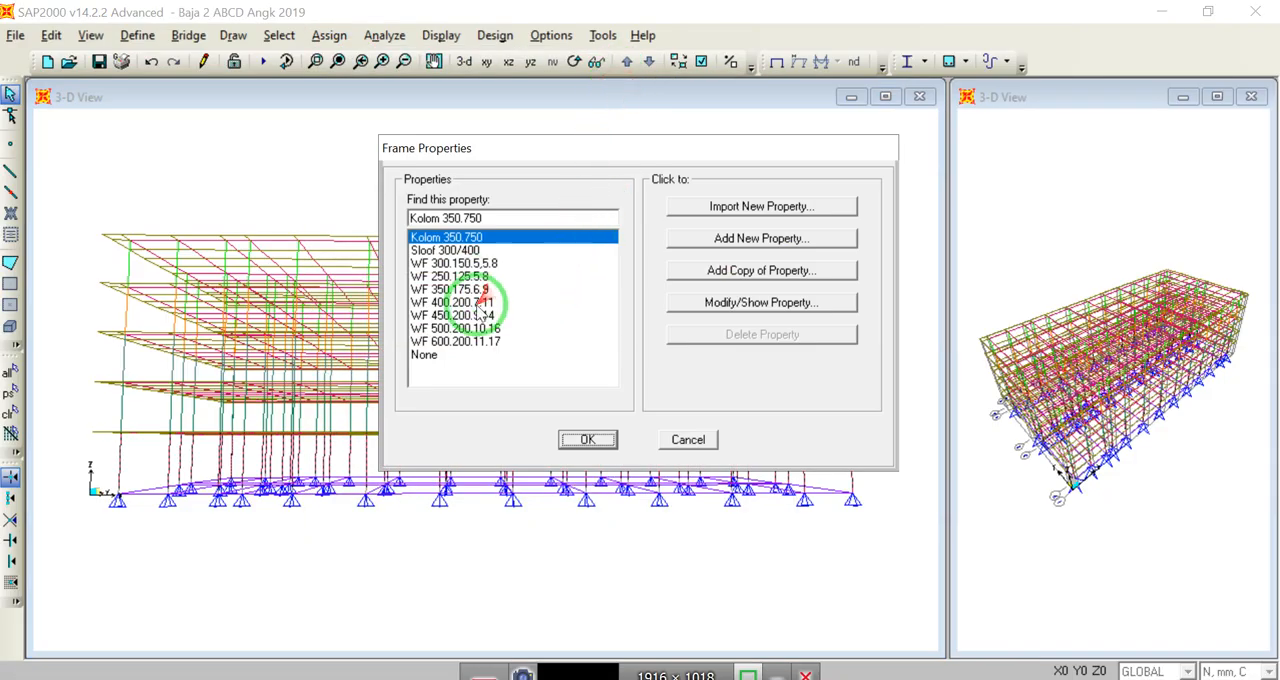
pyautogui.click(463, 341)
pyautogui.click(587, 439)
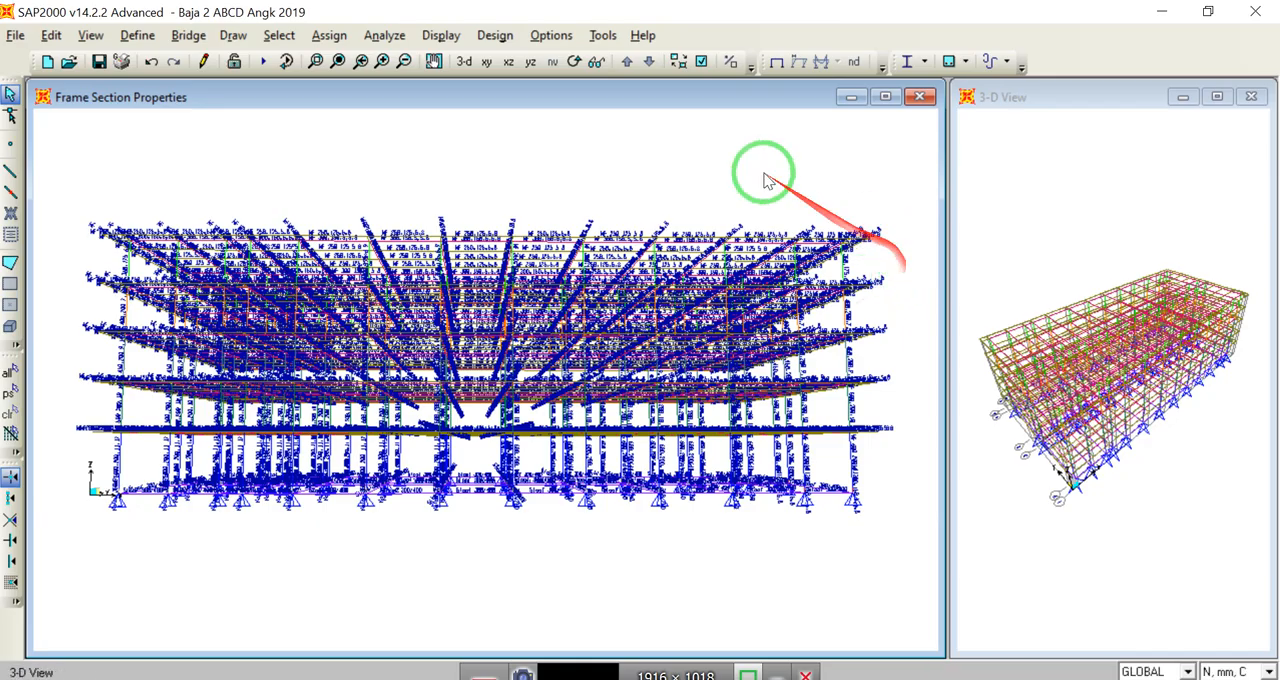
pyautogui.click(775, 63)
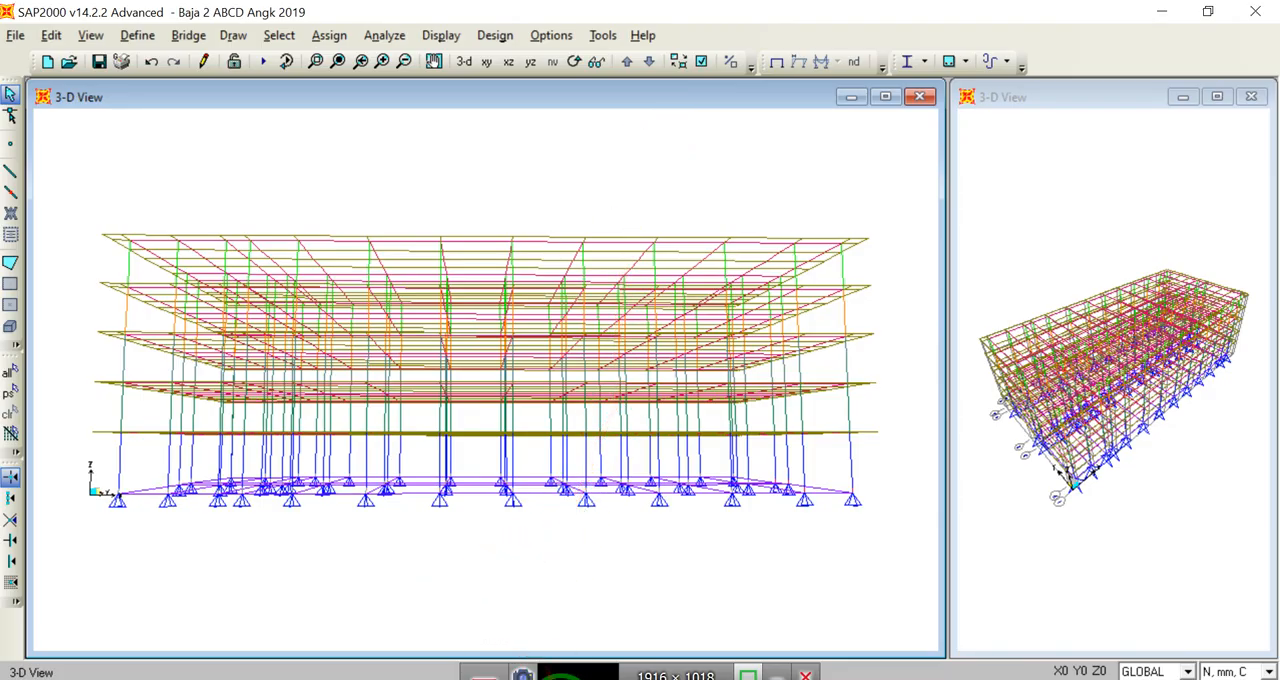
# Step: Switch to the PowerPoint presentation and show slide 40, which lists the SAP2000 modelling stages
pyautogui.click(562, 679)
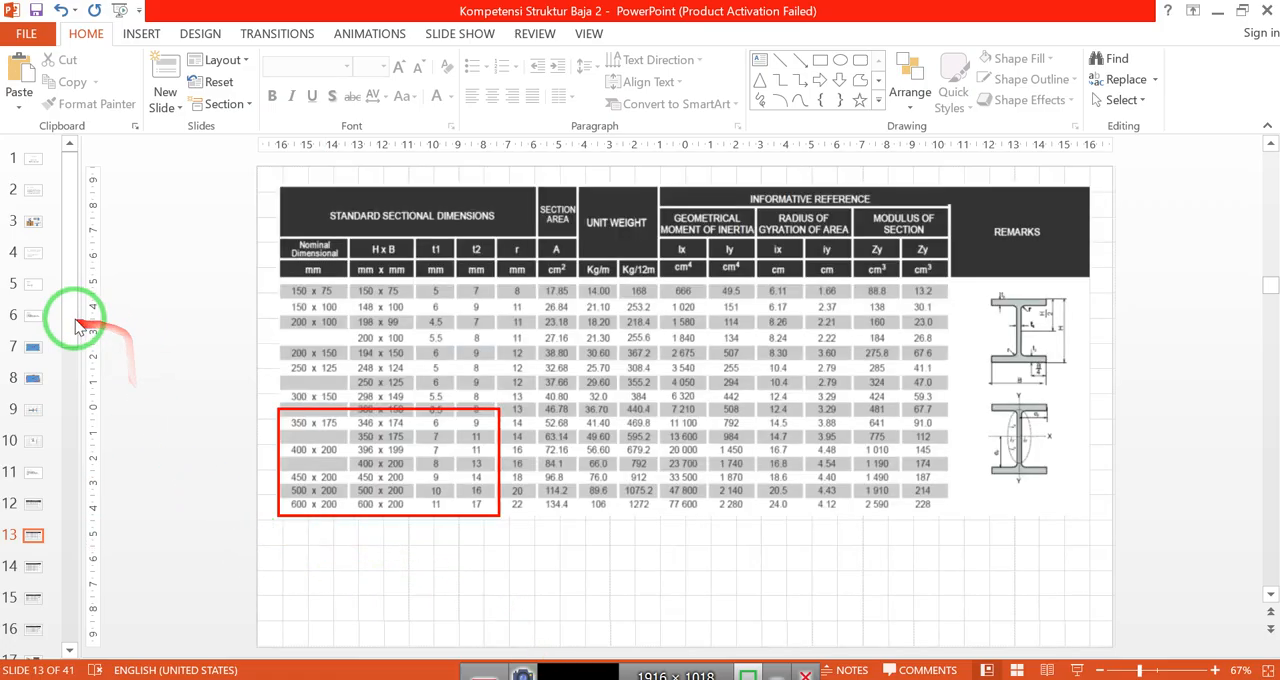
pyautogui.moveTo(72, 320); pyautogui.dragTo(27, 607)
pyautogui.click(33, 598)
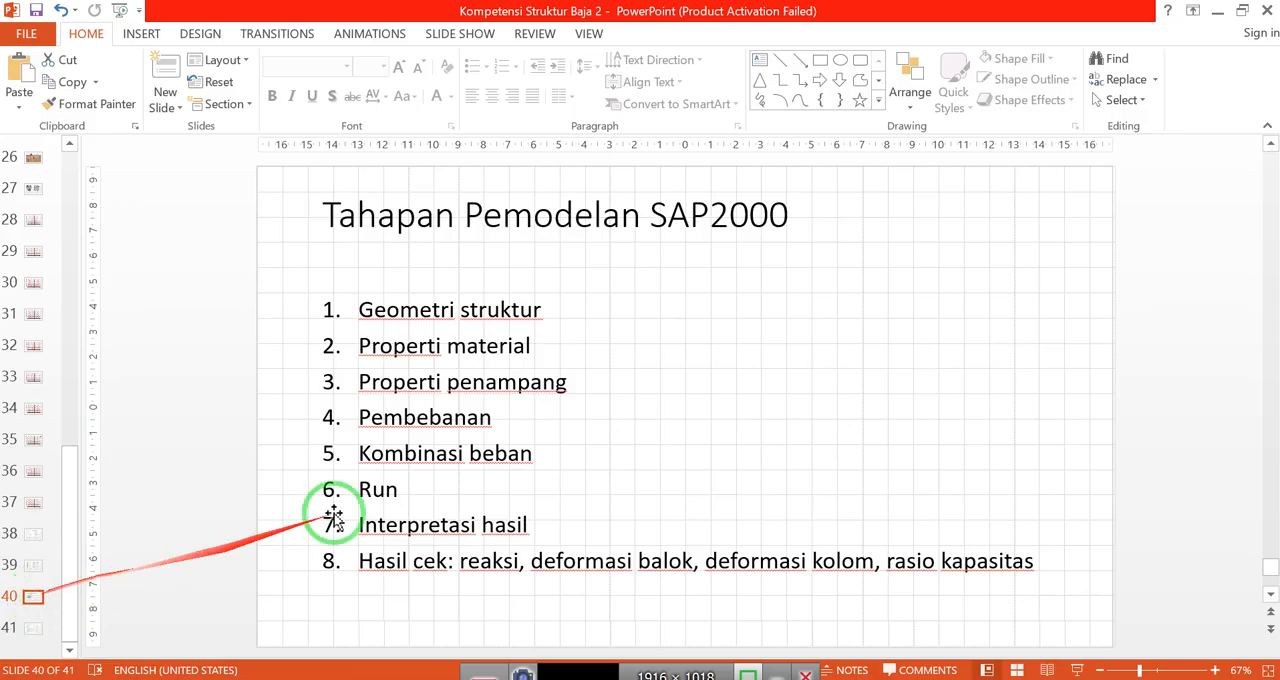
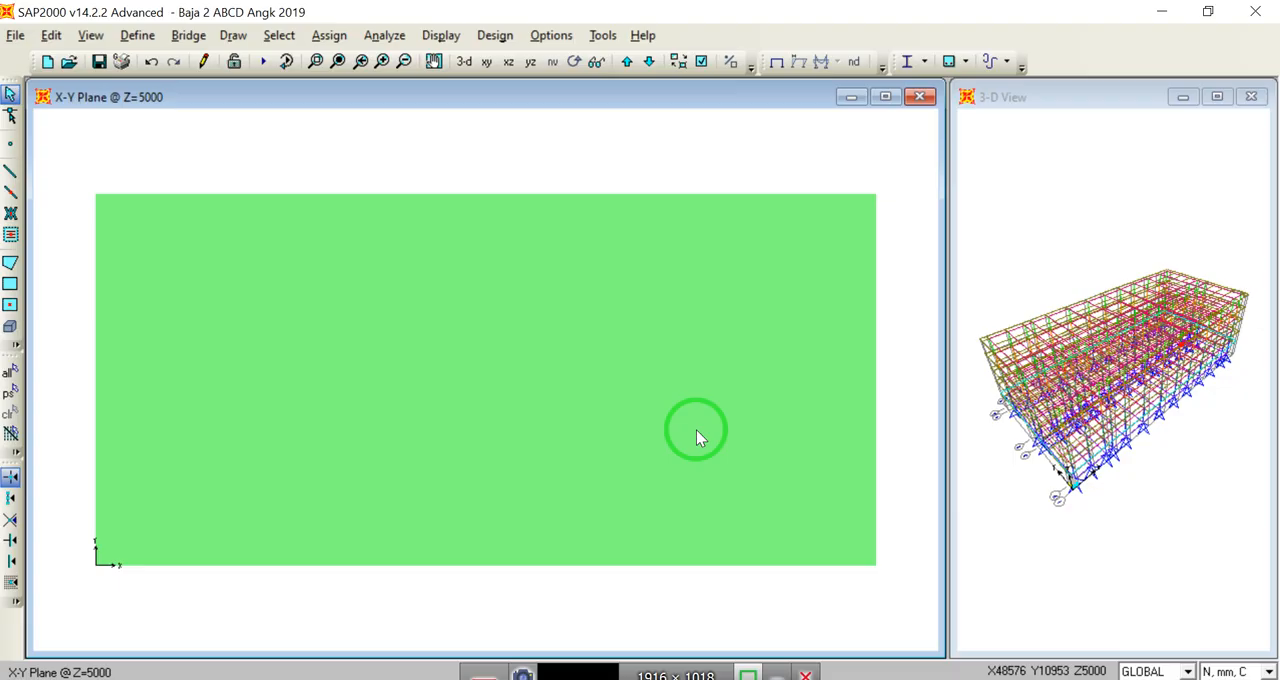
# Step: Change the Z=5000 plan's display options to show the floor areas in red with visible edges, and select all floor areas on that level
pyautogui.click(701, 63)
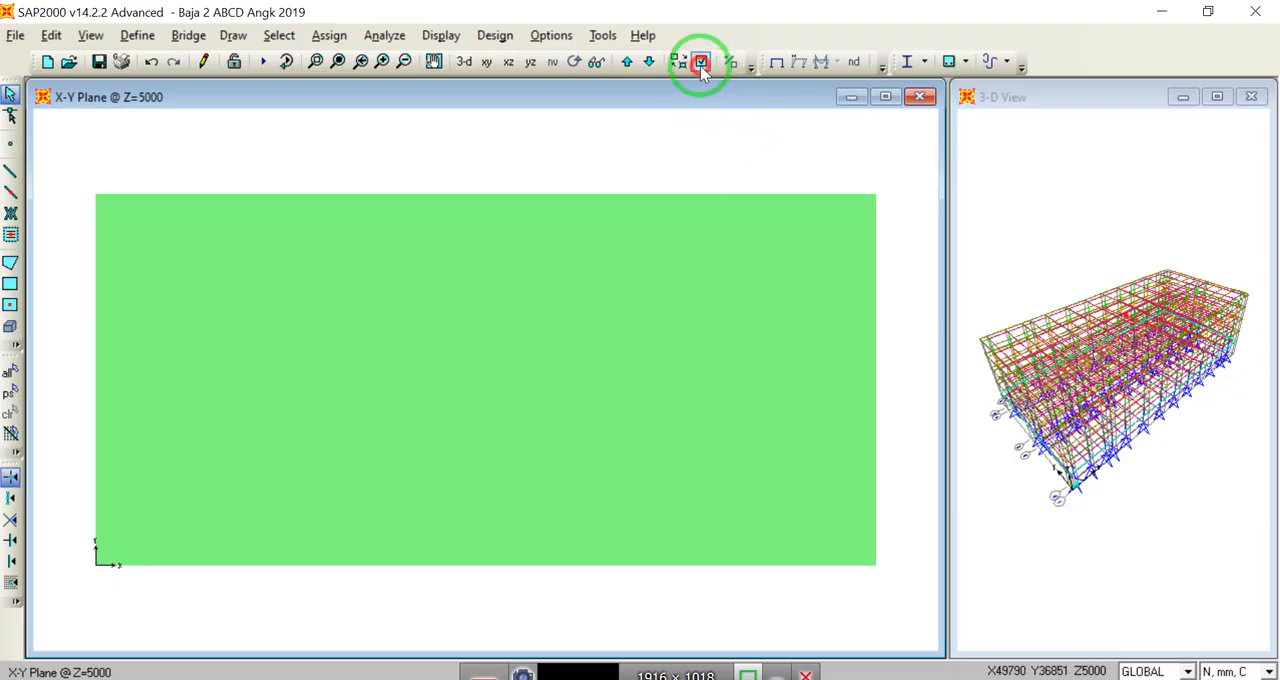
pyautogui.click(806, 234)
pyautogui.click(596, 522)
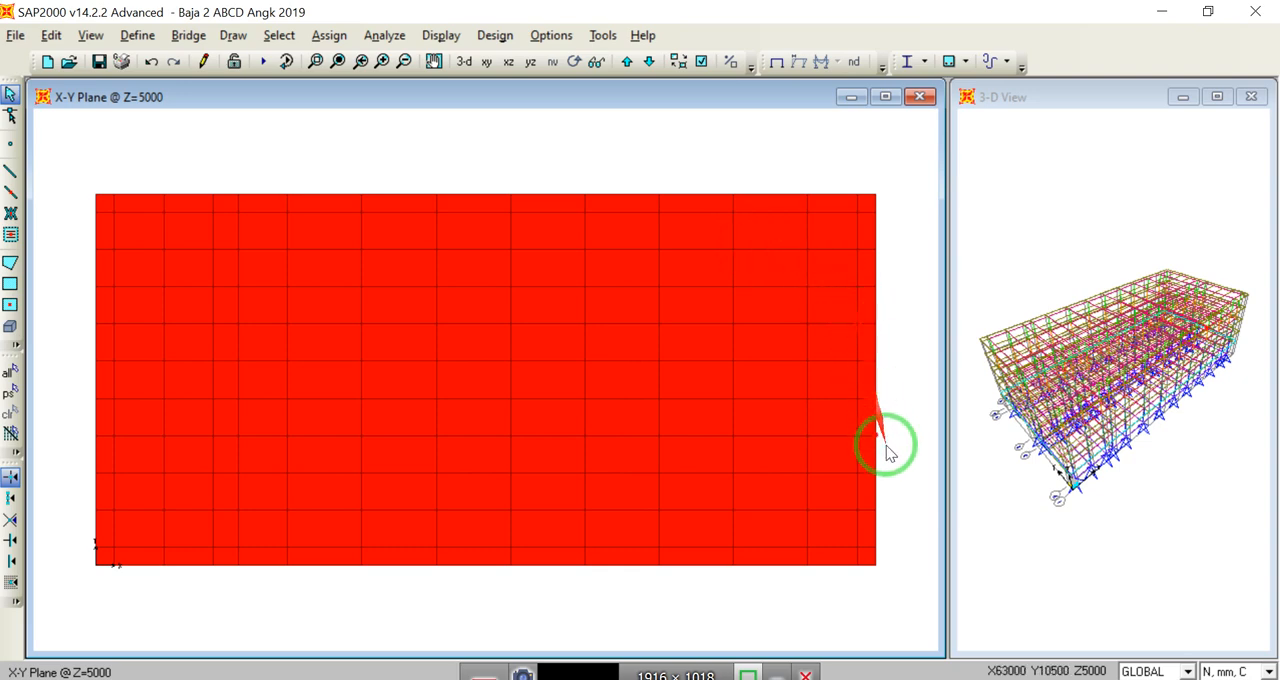
pyautogui.moveTo(890, 585); pyautogui.dragTo(94, 150)
pyautogui.moveTo(890, 590); pyautogui.dragTo(65, 183)
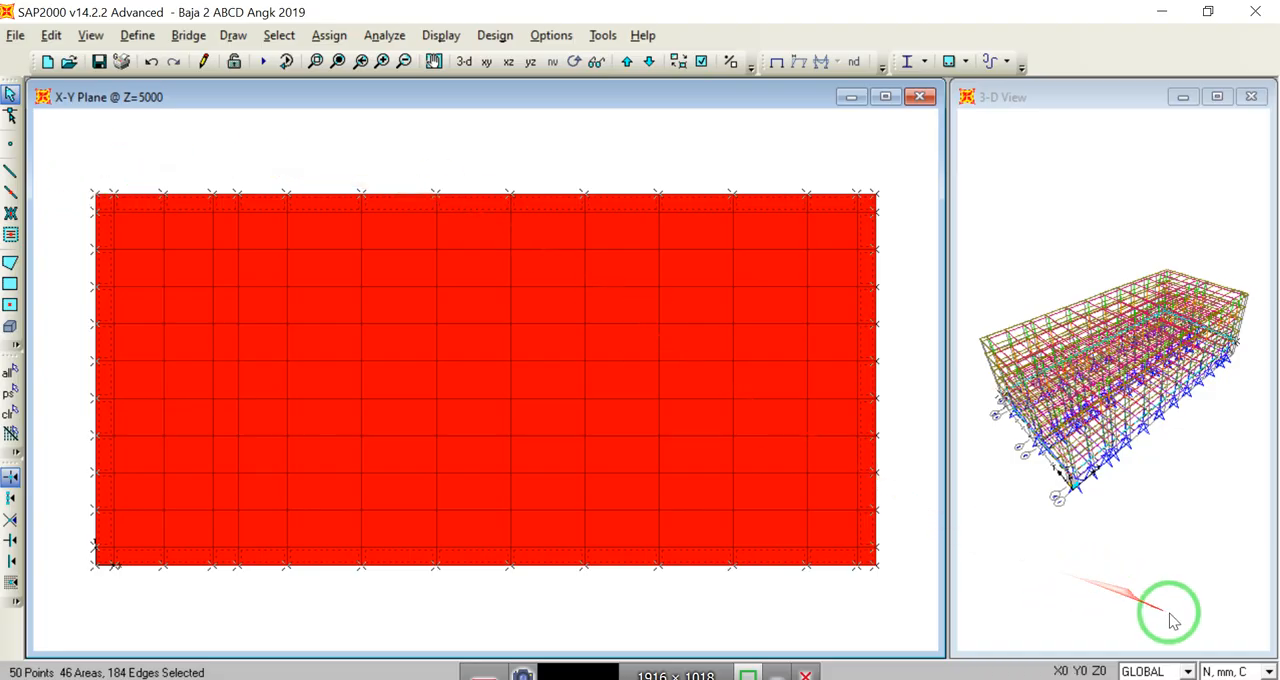
# Step: Set the model's working units to Kgf, m, C
pyautogui.click(1266, 672)
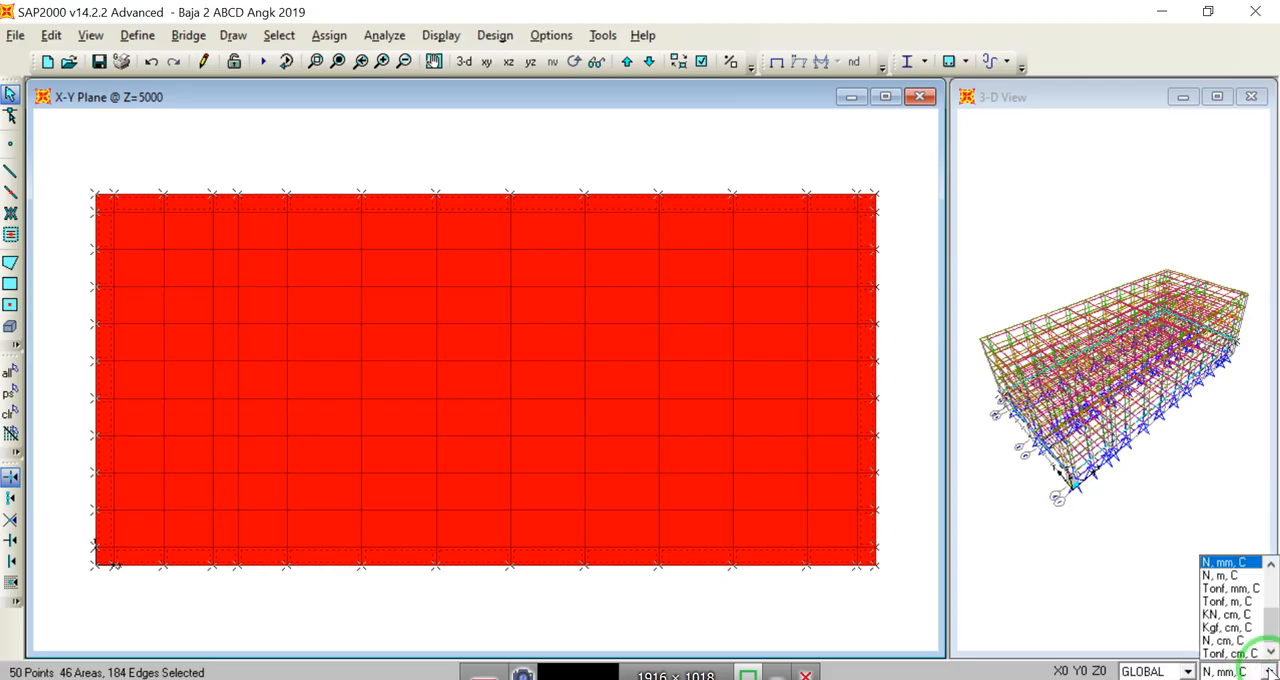
pyautogui.click(1270, 588)
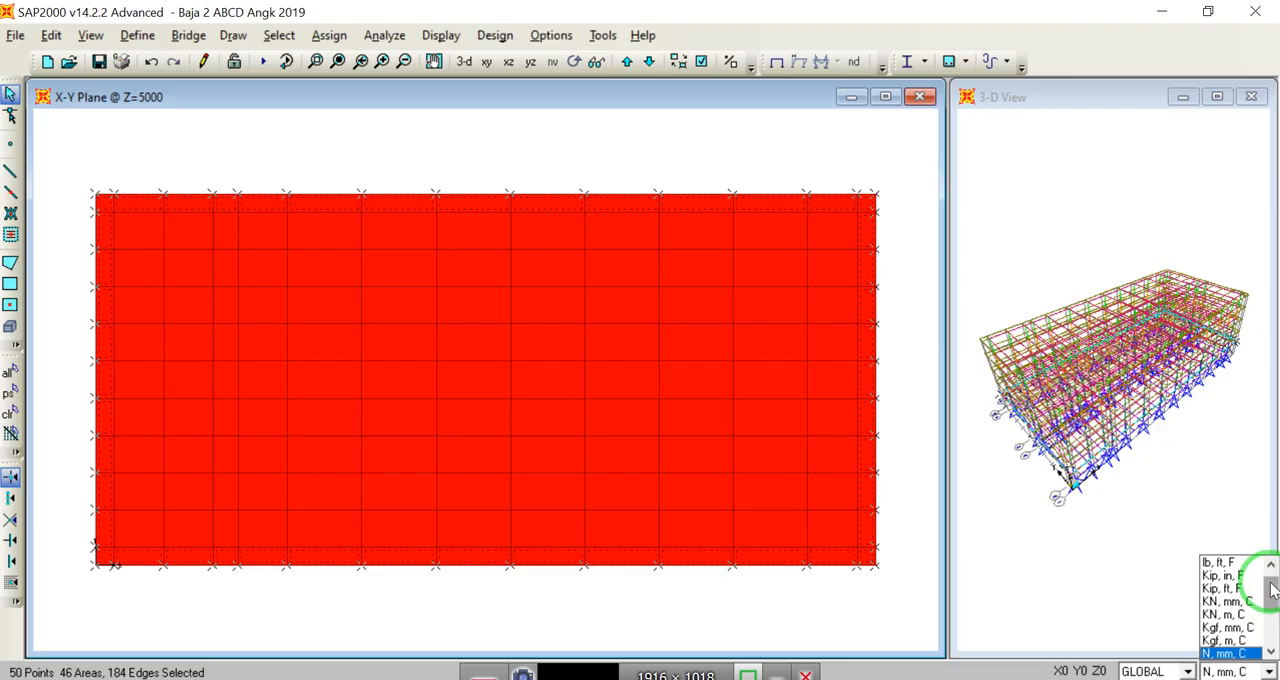
pyautogui.click(1224, 640)
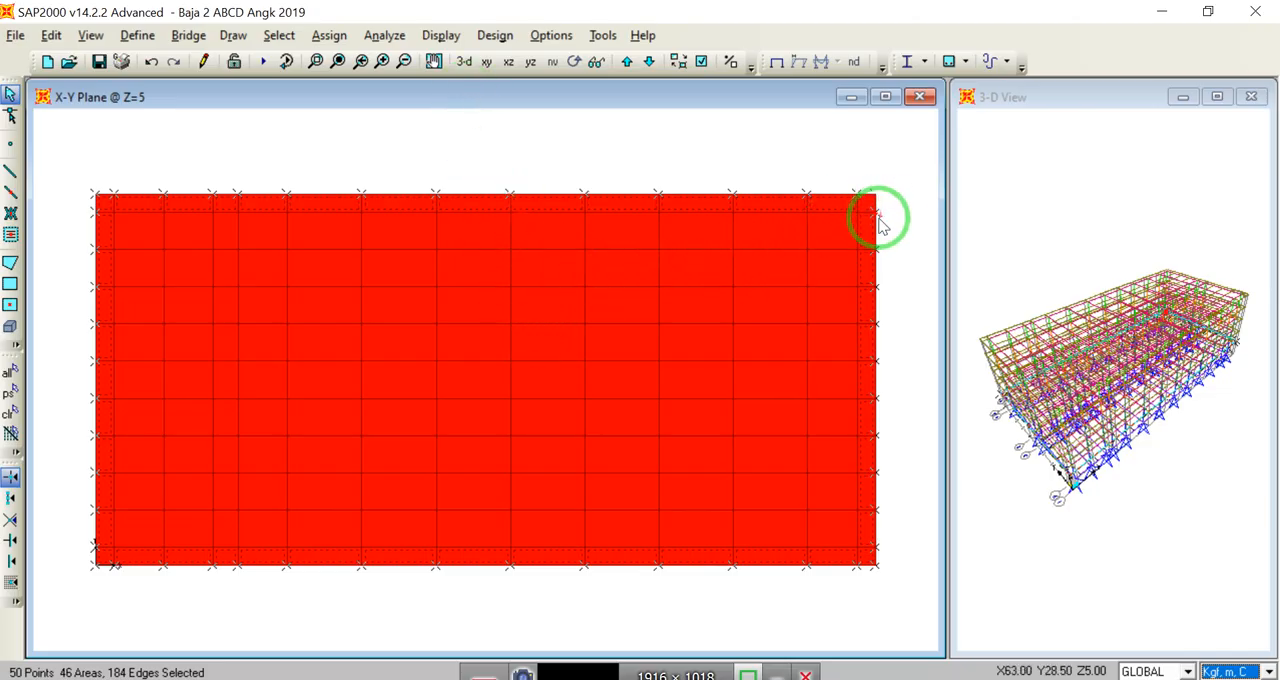
# Step: Open the load pattern definitions and add a pattern named HIDUP of type LIVE with self weight multiplier 0
pyautogui.click(136, 38)
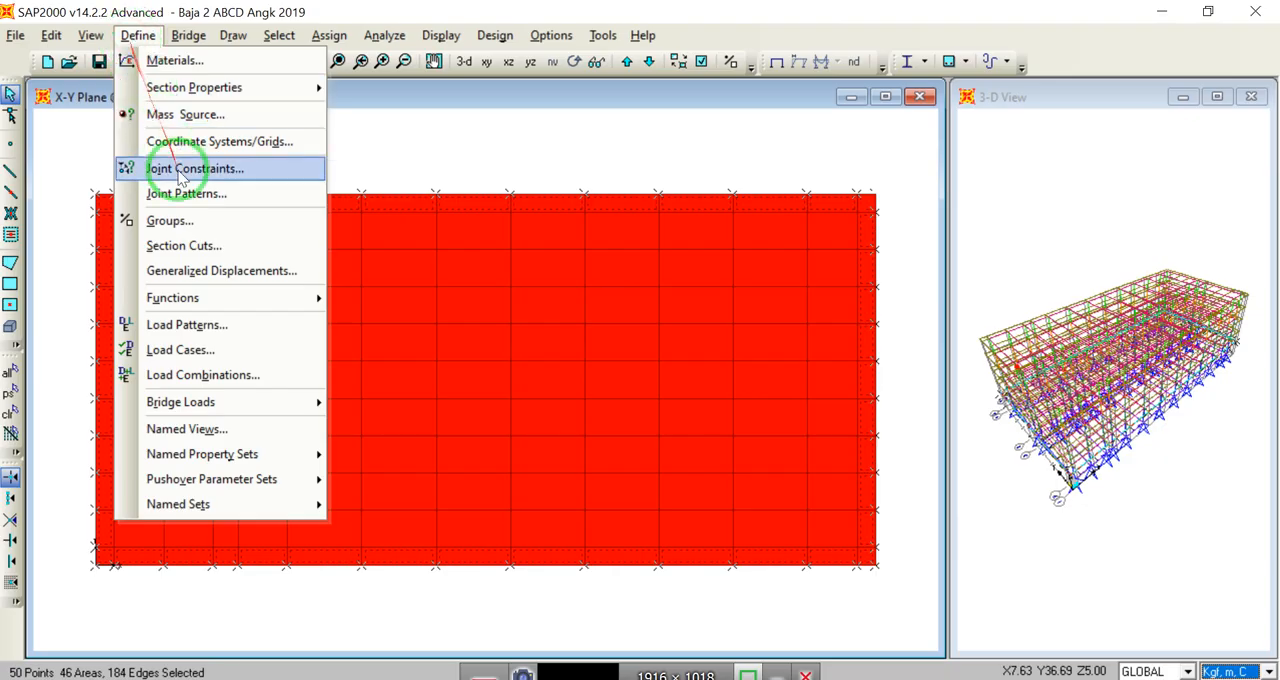
pyautogui.click(190, 325)
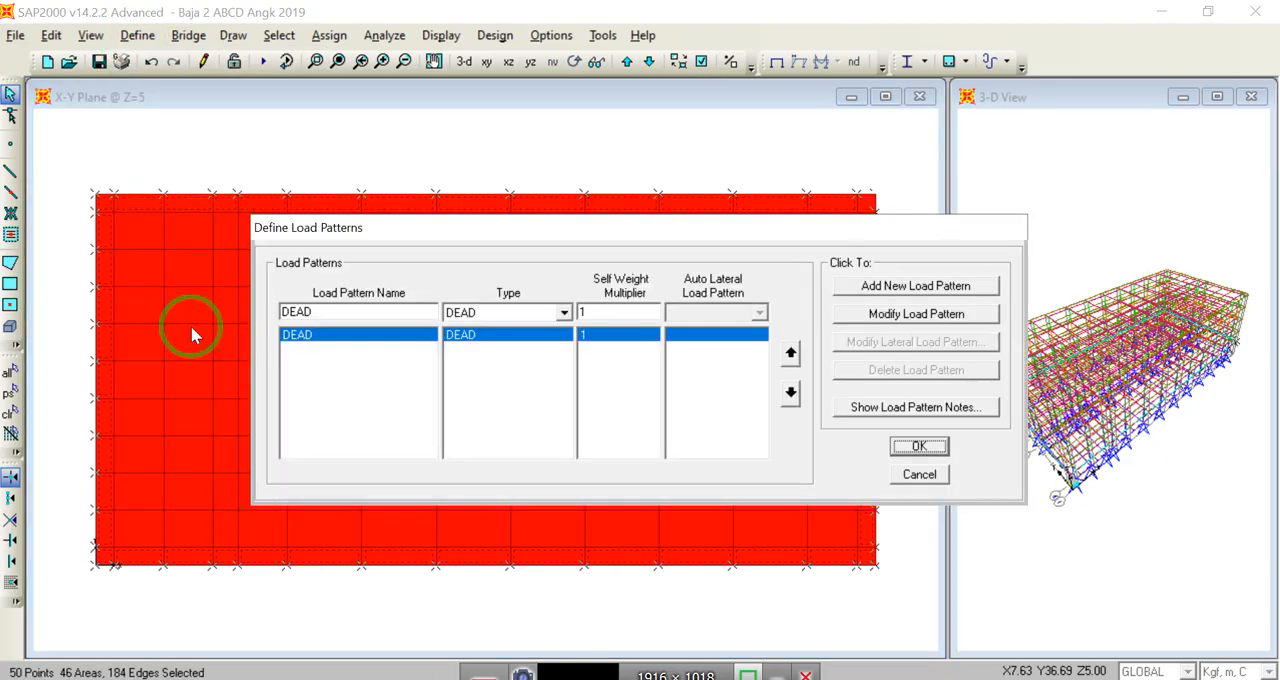
pyautogui.doubleClick(359, 315)
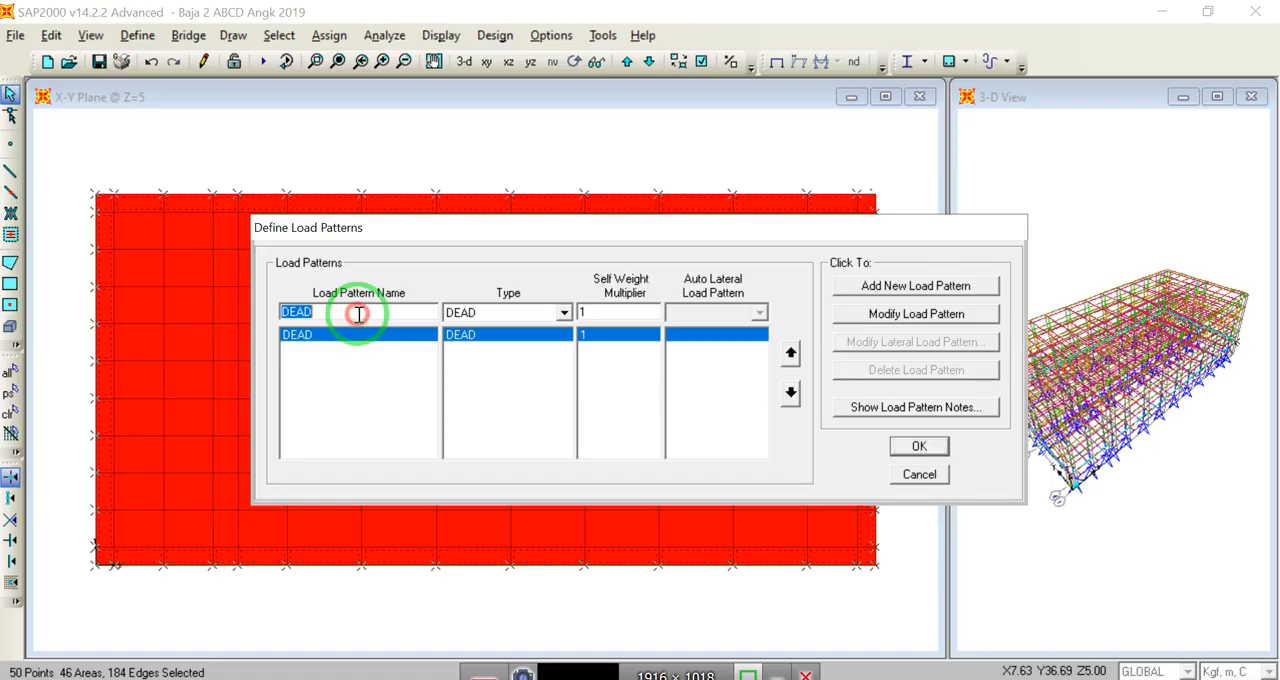
pyautogui.write('hi')
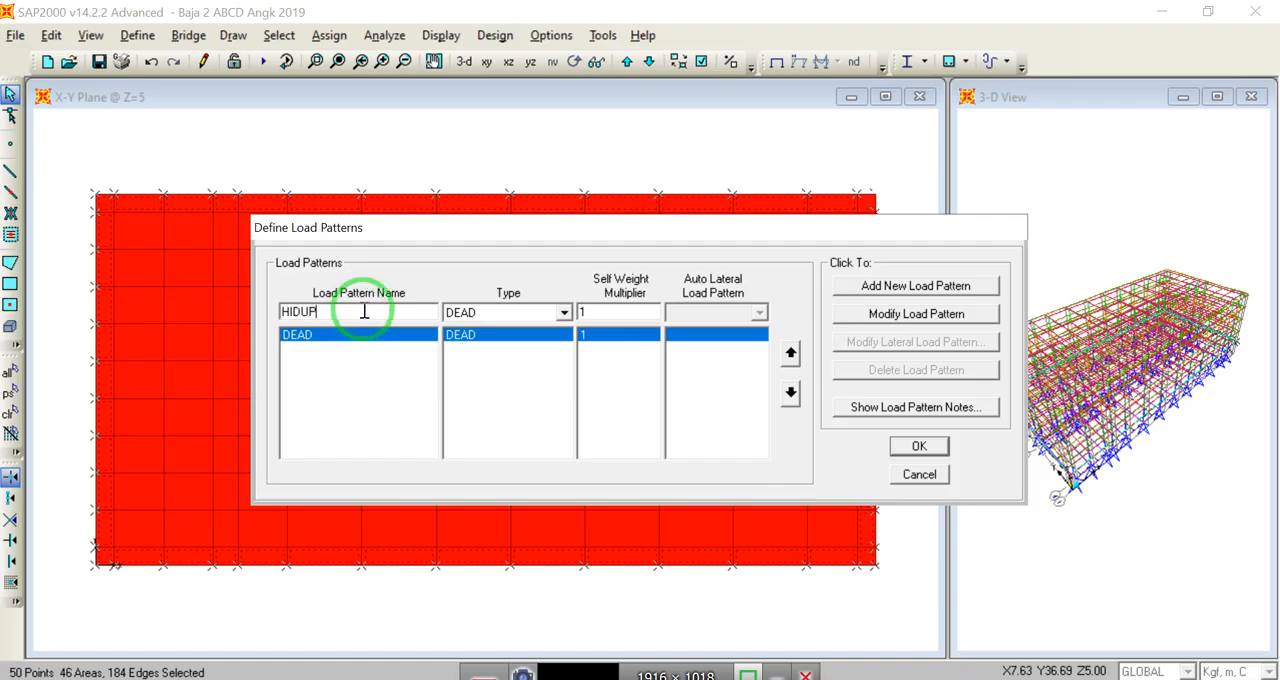
pyautogui.click(564, 312)
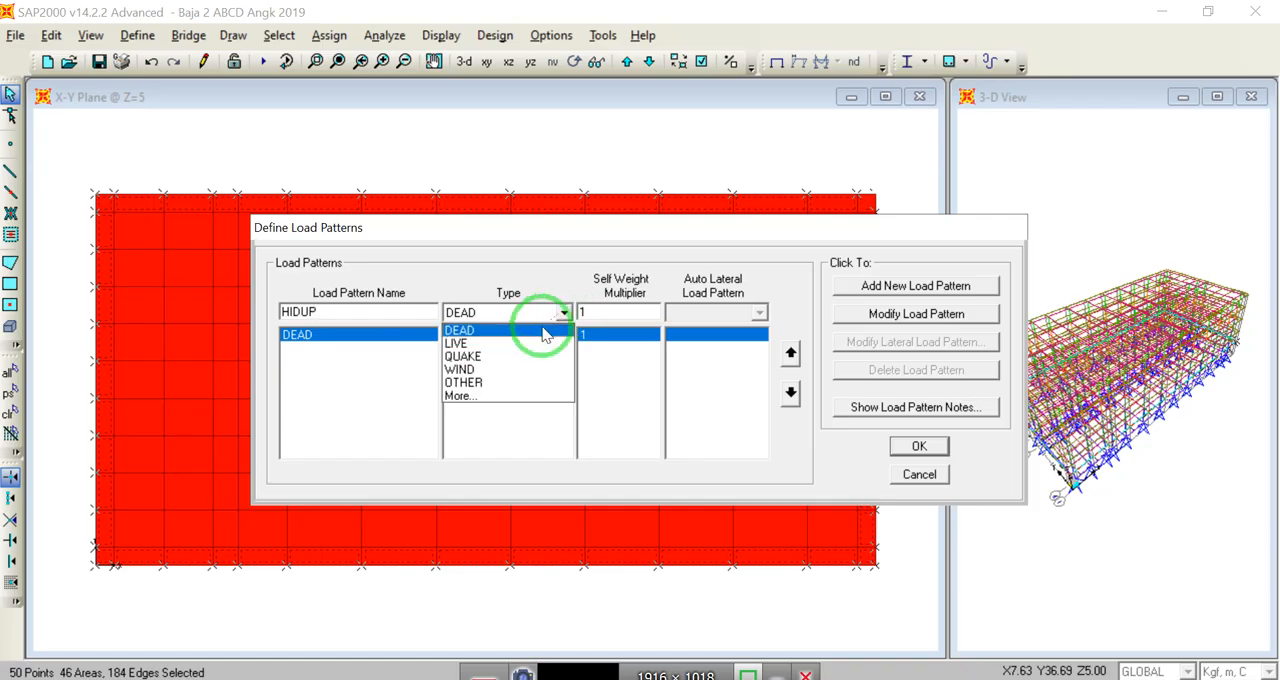
pyautogui.click(524, 345)
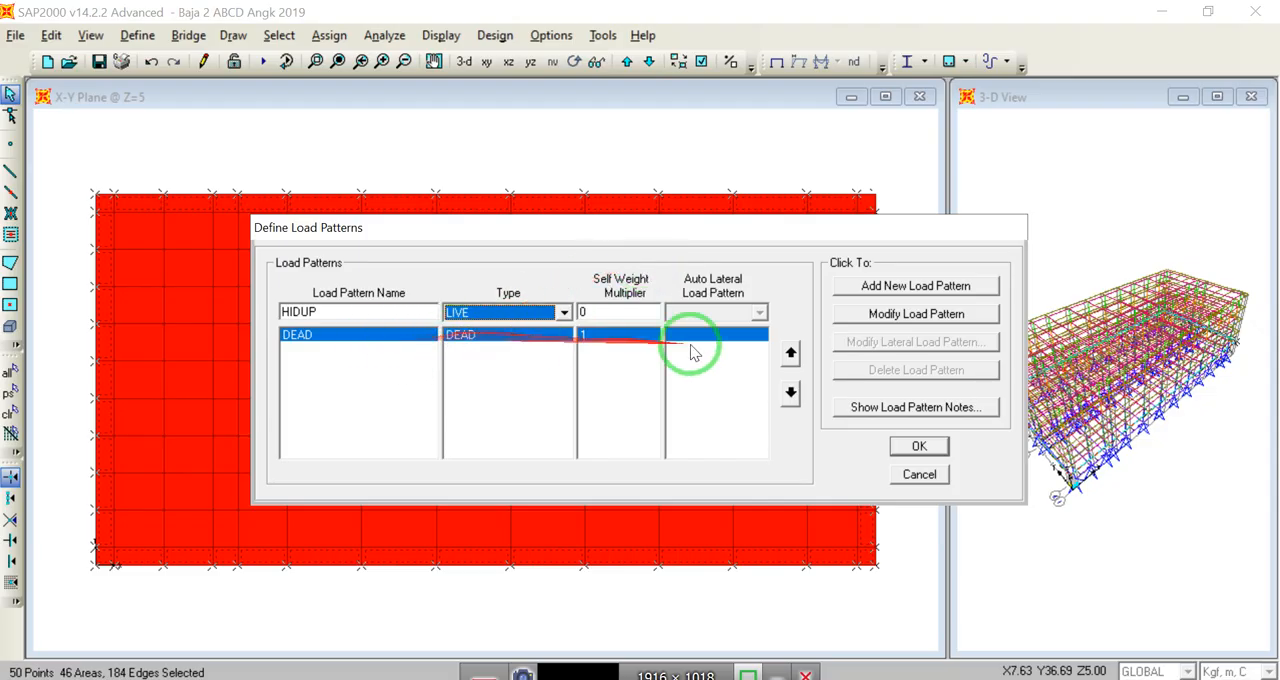
pyautogui.click(852, 284)
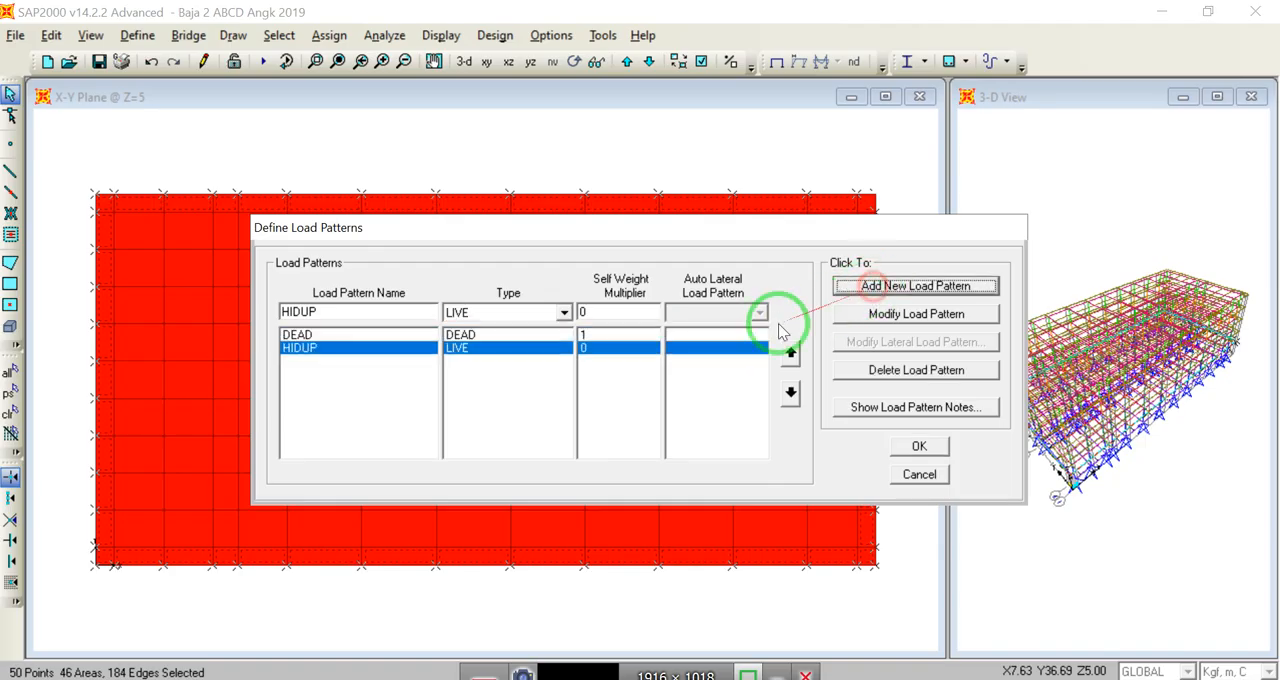
# Step: Add a load pattern named SDL of type DEAD with its self weight multiplier set to 0
pyautogui.doubleClick(343, 310)
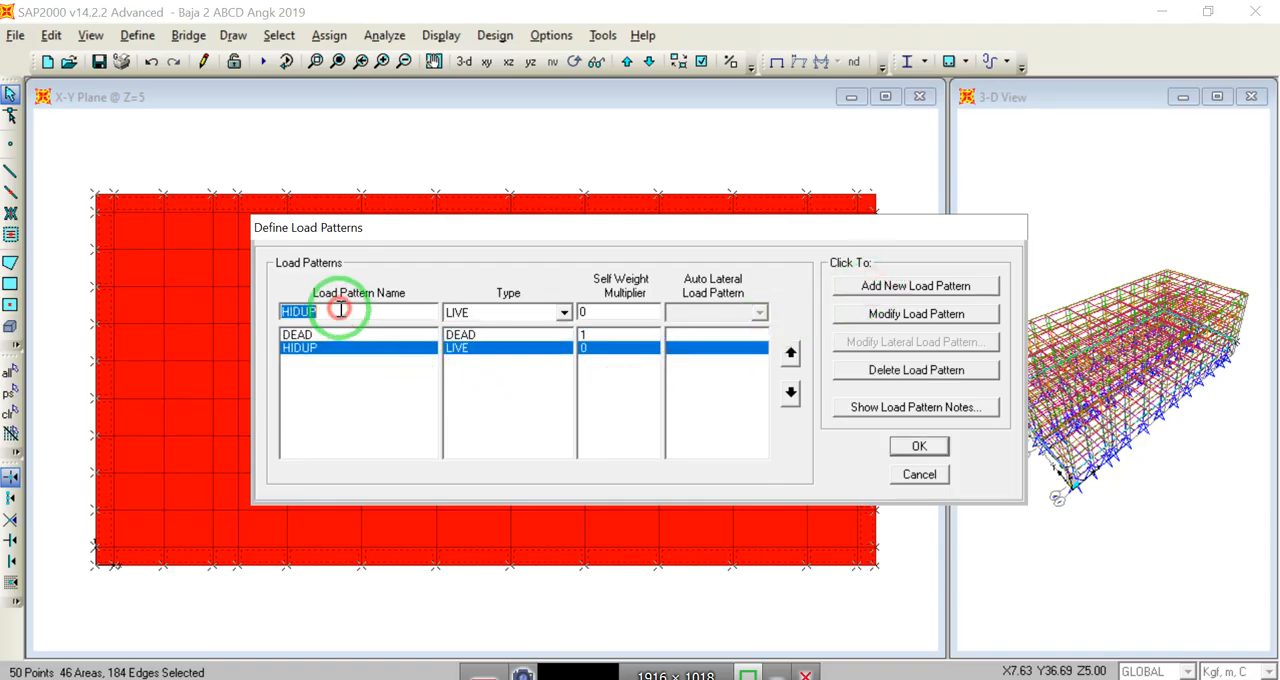
pyautogui.write('SDL')
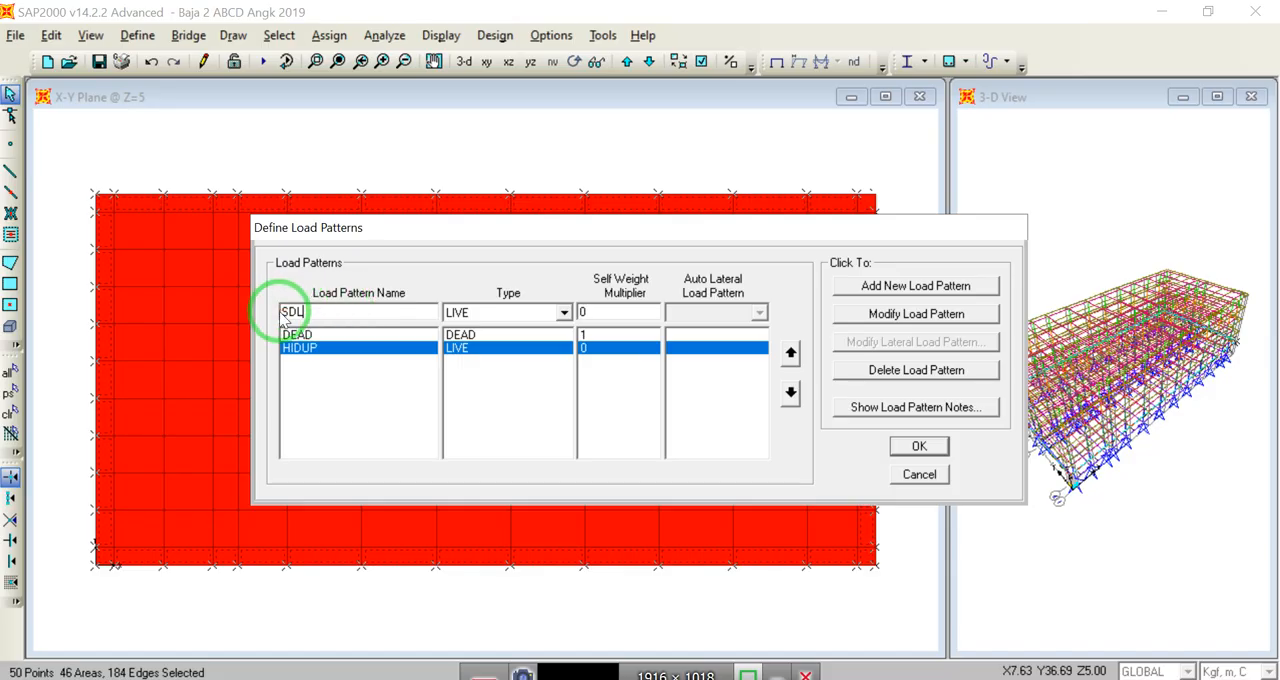
pyautogui.click(564, 313)
pyautogui.click(522, 330)
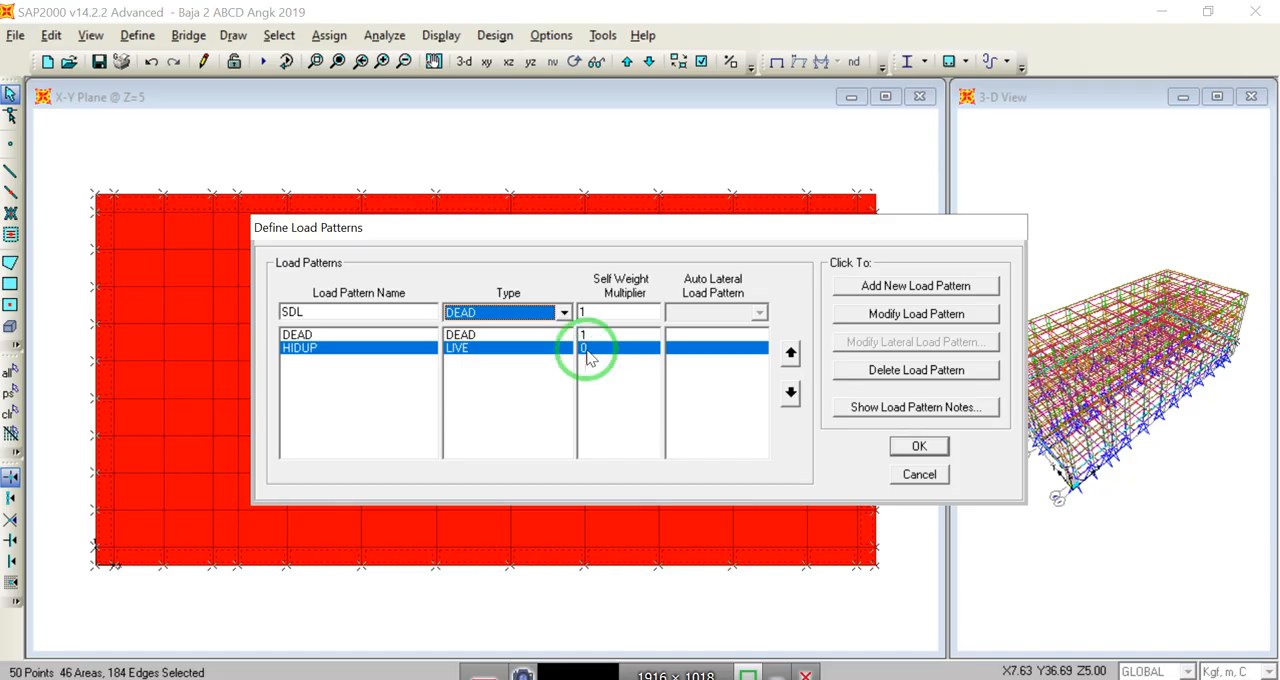
pyautogui.doubleClick(600, 311)
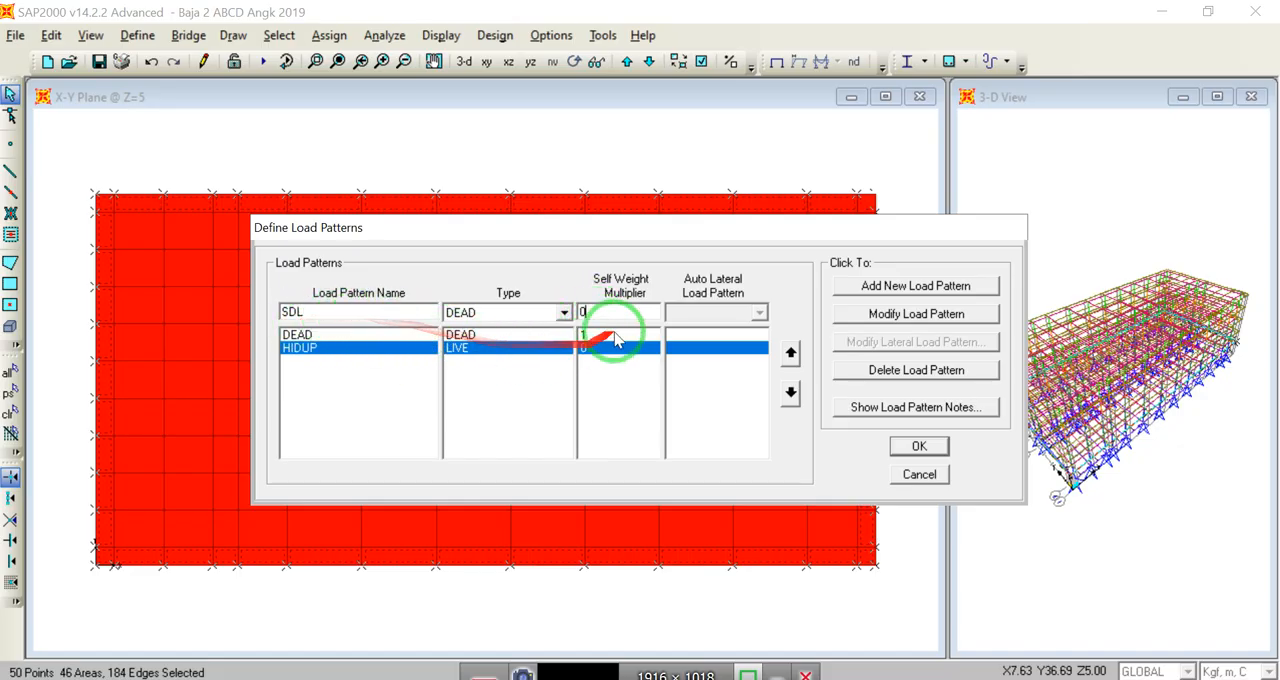
pyautogui.click(912, 286)
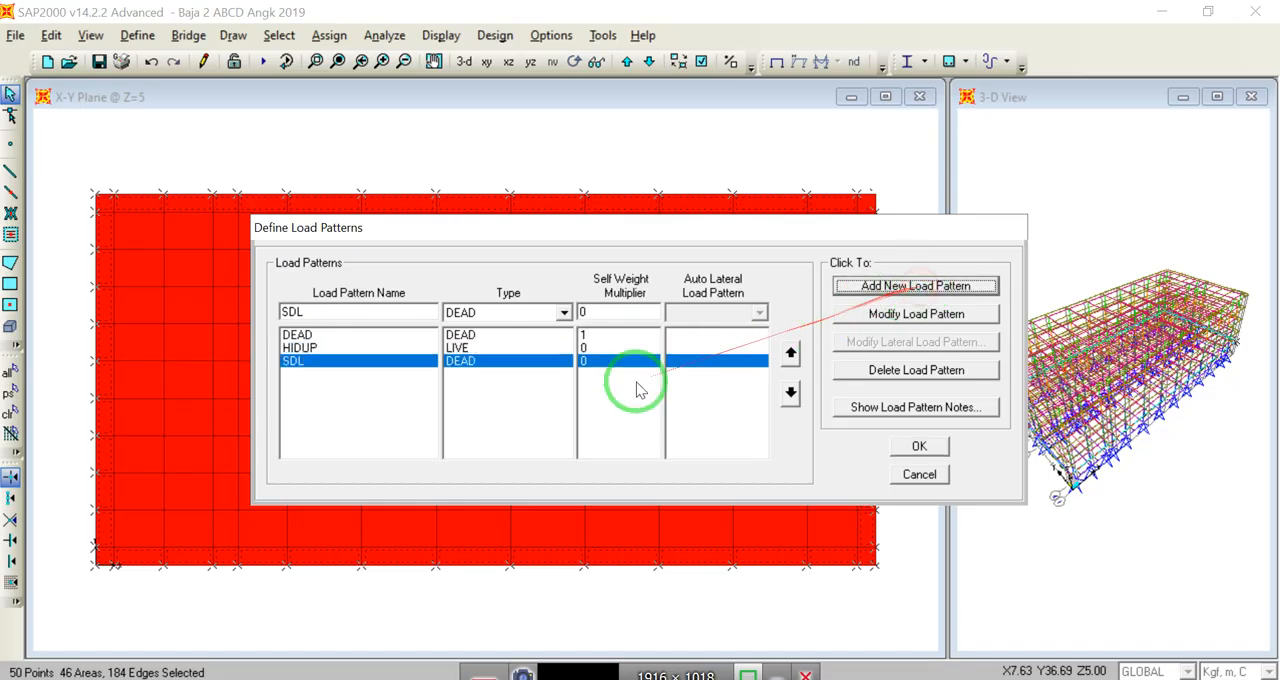
# Step: Add a load pattern named ANGIN of type WIND with no automatic lateral load
pyautogui.doubleClick(336, 311)
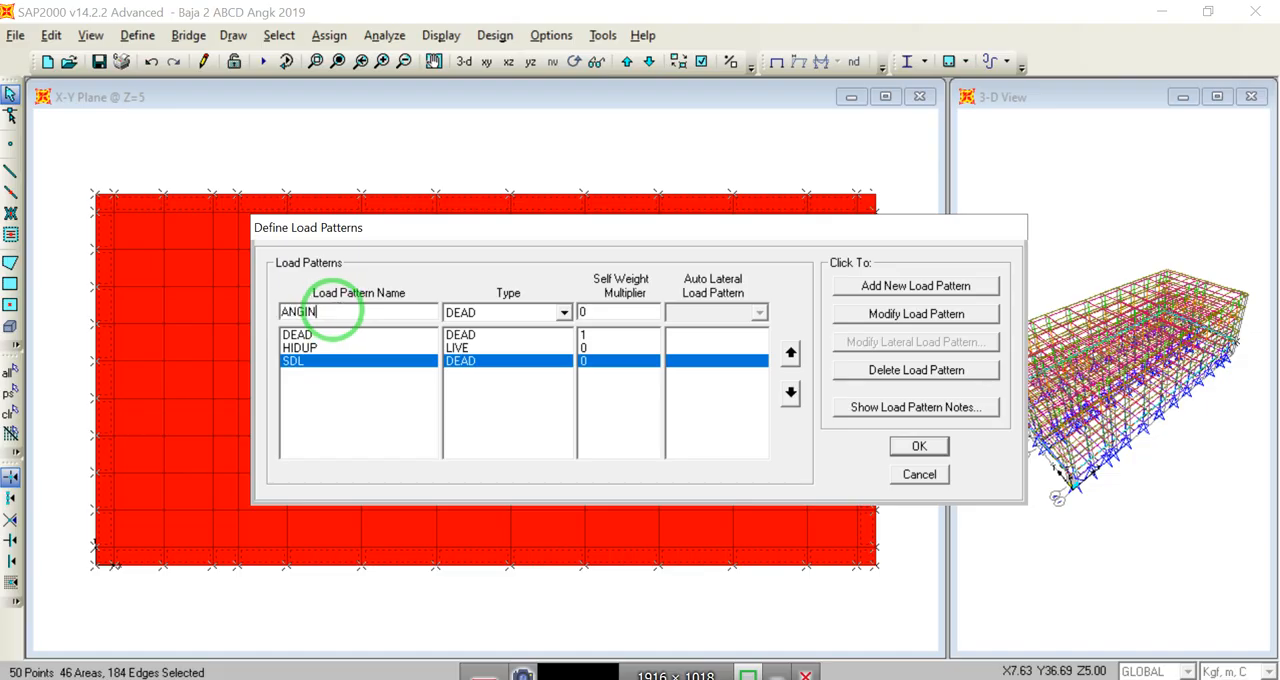
pyautogui.click(563, 314)
pyautogui.click(508, 368)
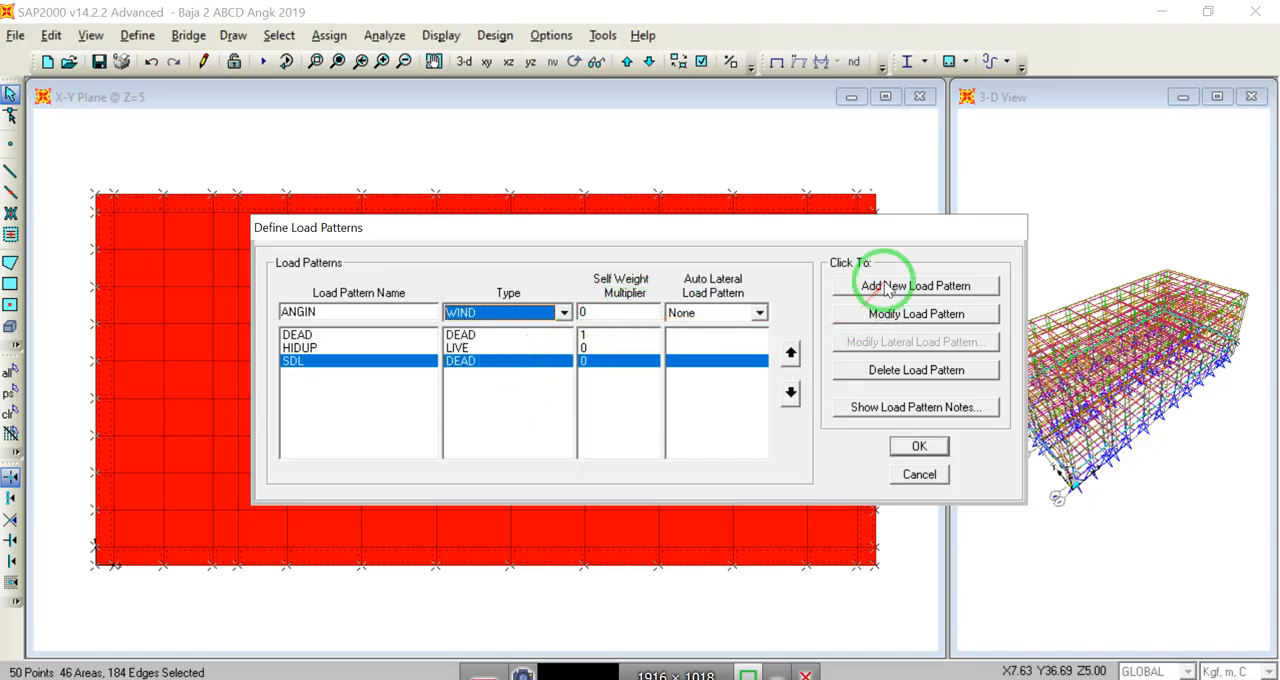
pyautogui.click(885, 287)
# Step: Add a load pattern named GEMPA-X of type QUAKE with no automatic lateral load
pyautogui.doubleClick(350, 311)
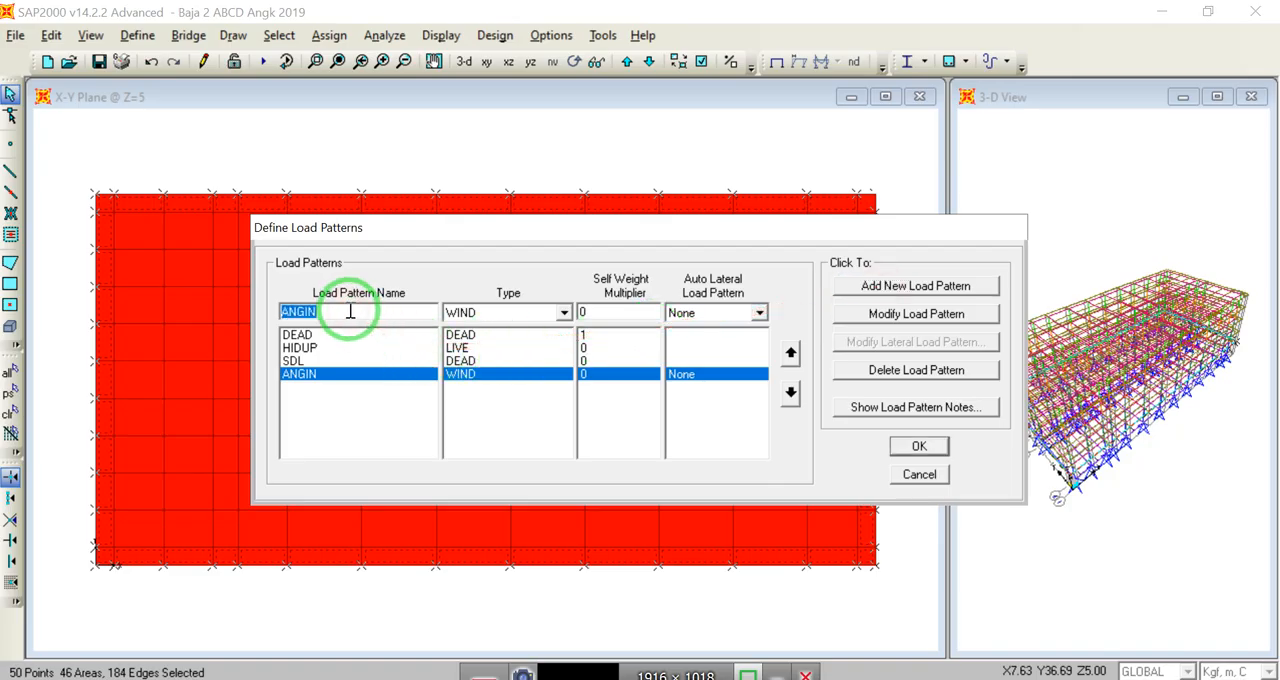
pyautogui.write('EMPA-X')
pyautogui.click(564, 313)
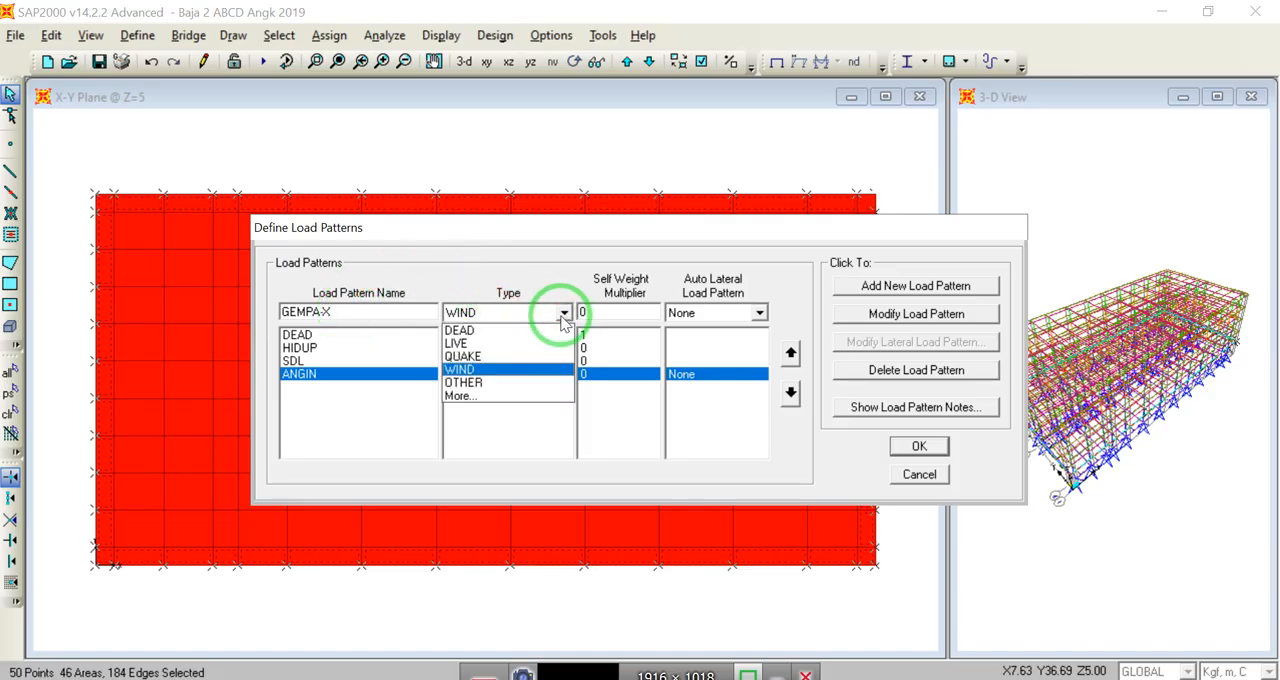
pyautogui.click(505, 357)
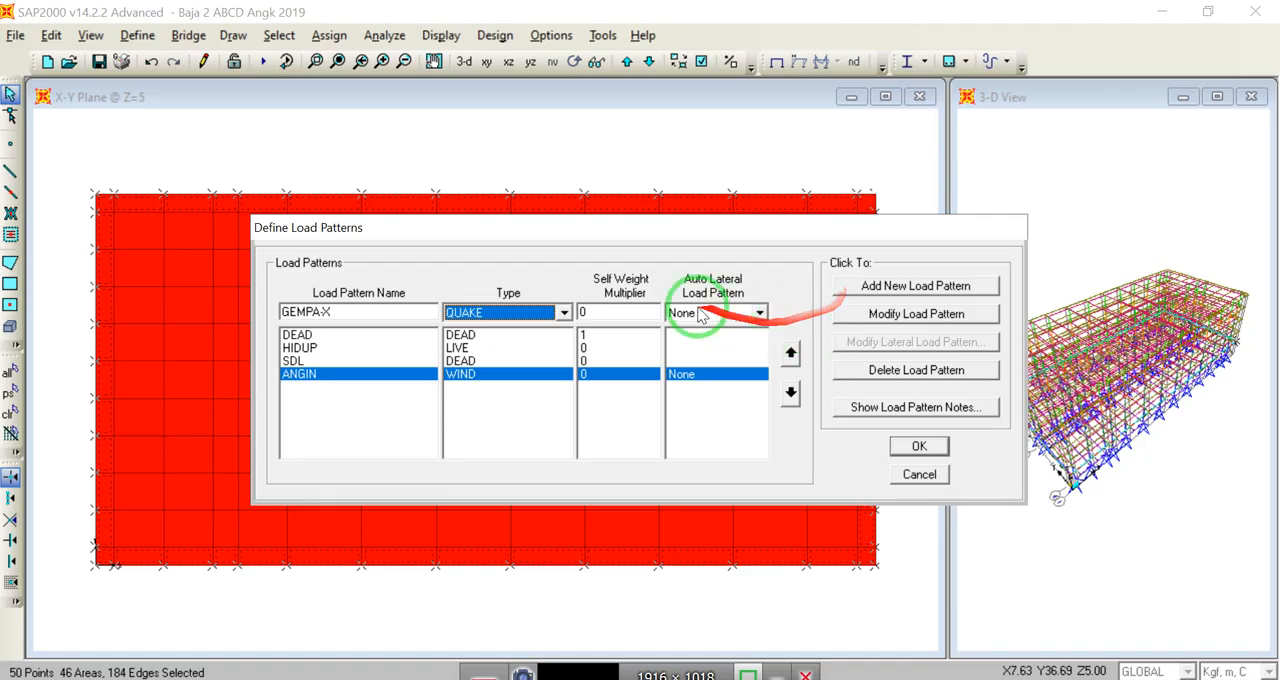
pyautogui.click(880, 287)
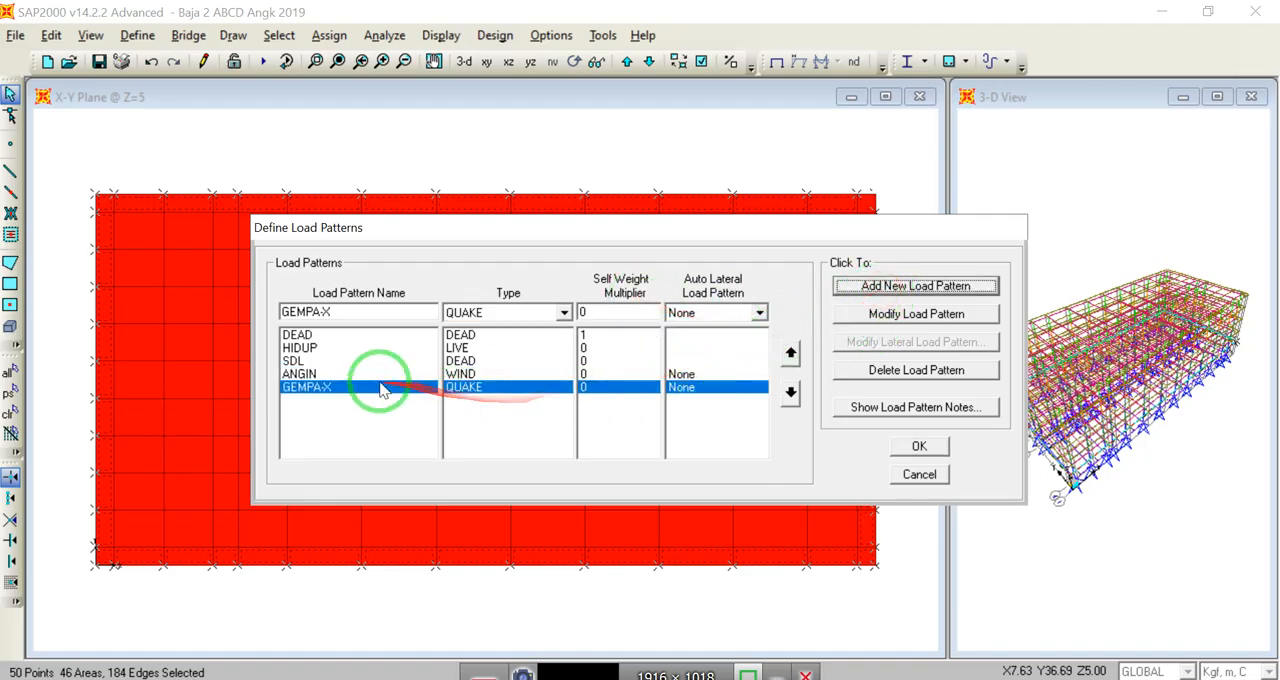
# Step: Modify the SDL load pattern so its type is SUPER DEAD with self weight multiplier 0
pyautogui.click(296, 362)
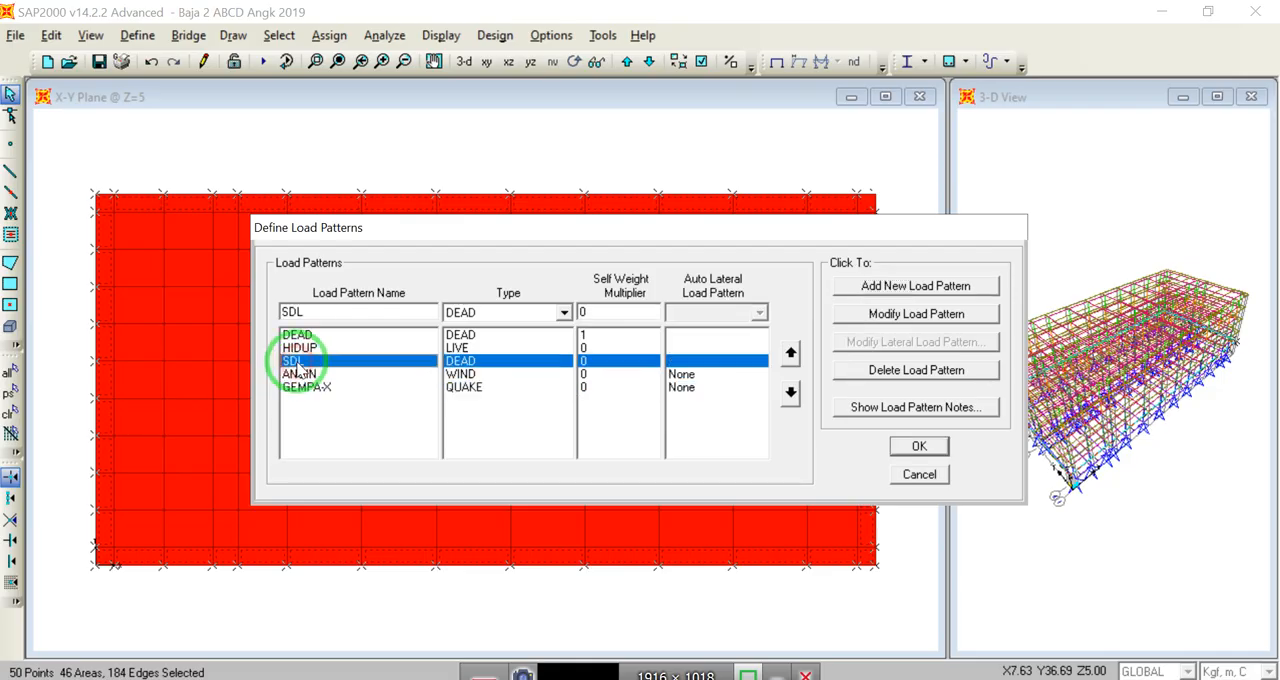
pyautogui.click(564, 314)
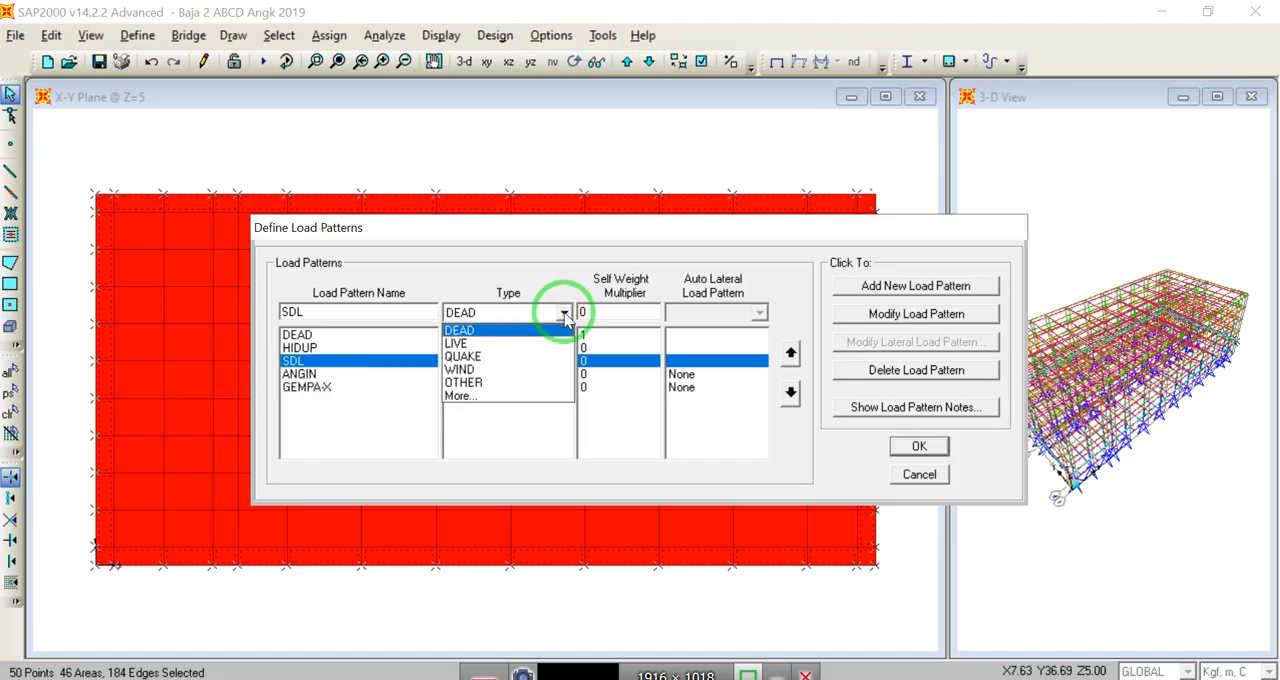
pyautogui.click(488, 396)
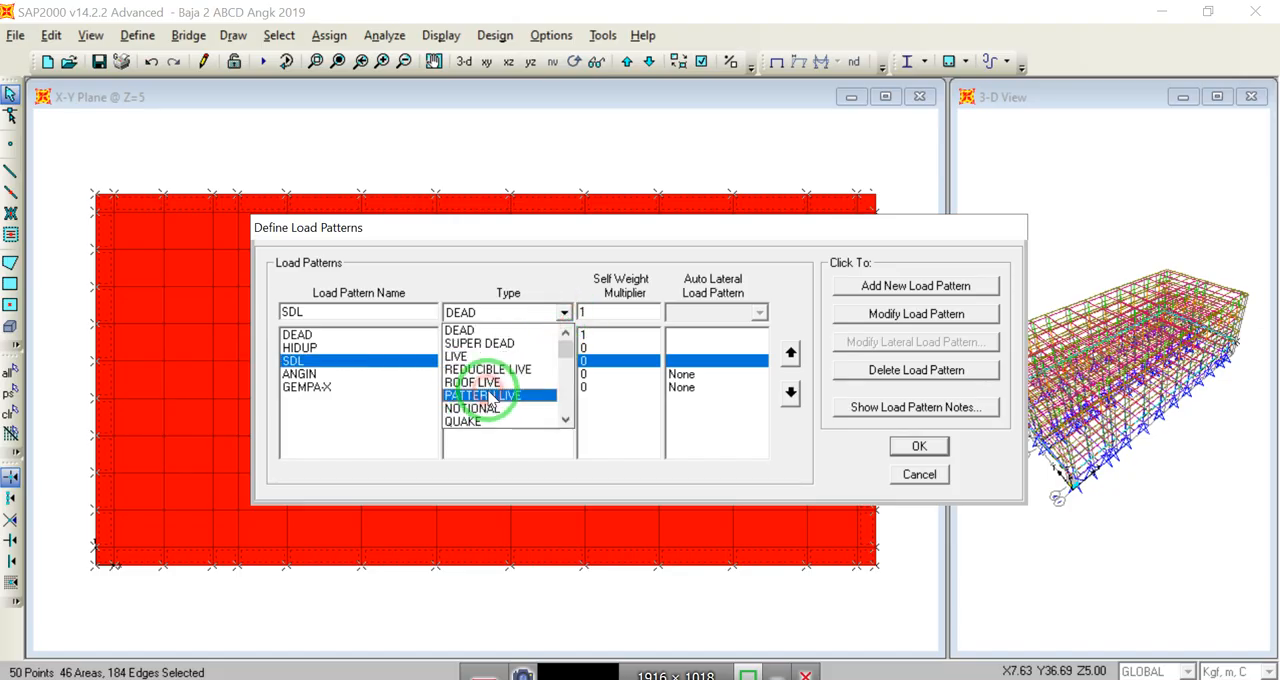
pyautogui.click(484, 343)
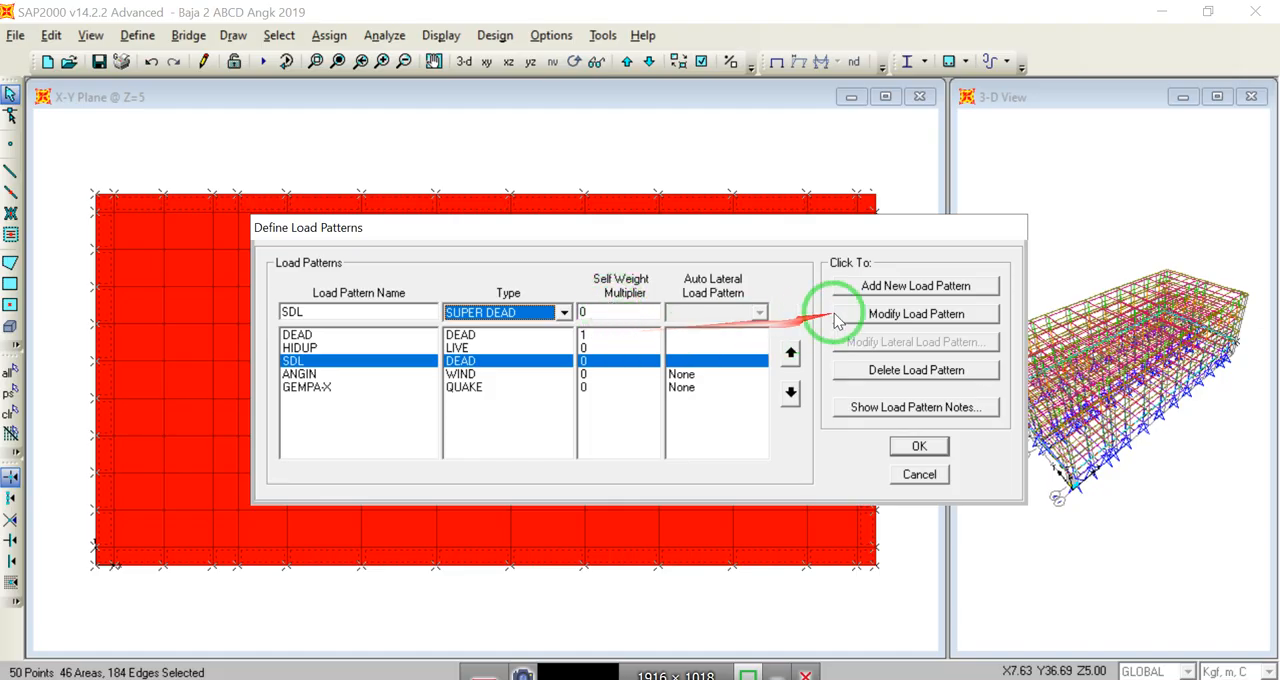
pyautogui.click(880, 316)
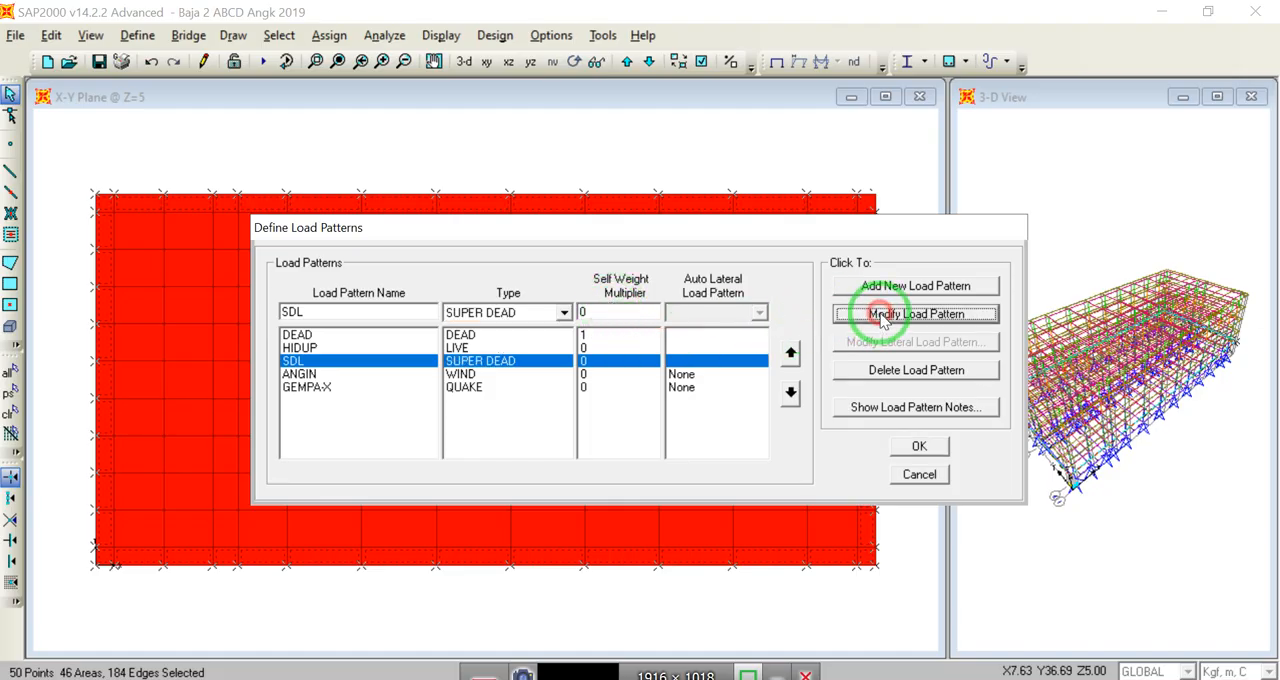
# Step: Rename the ANGIN wind load pattern as ANGIN-X
pyautogui.click(305, 376)
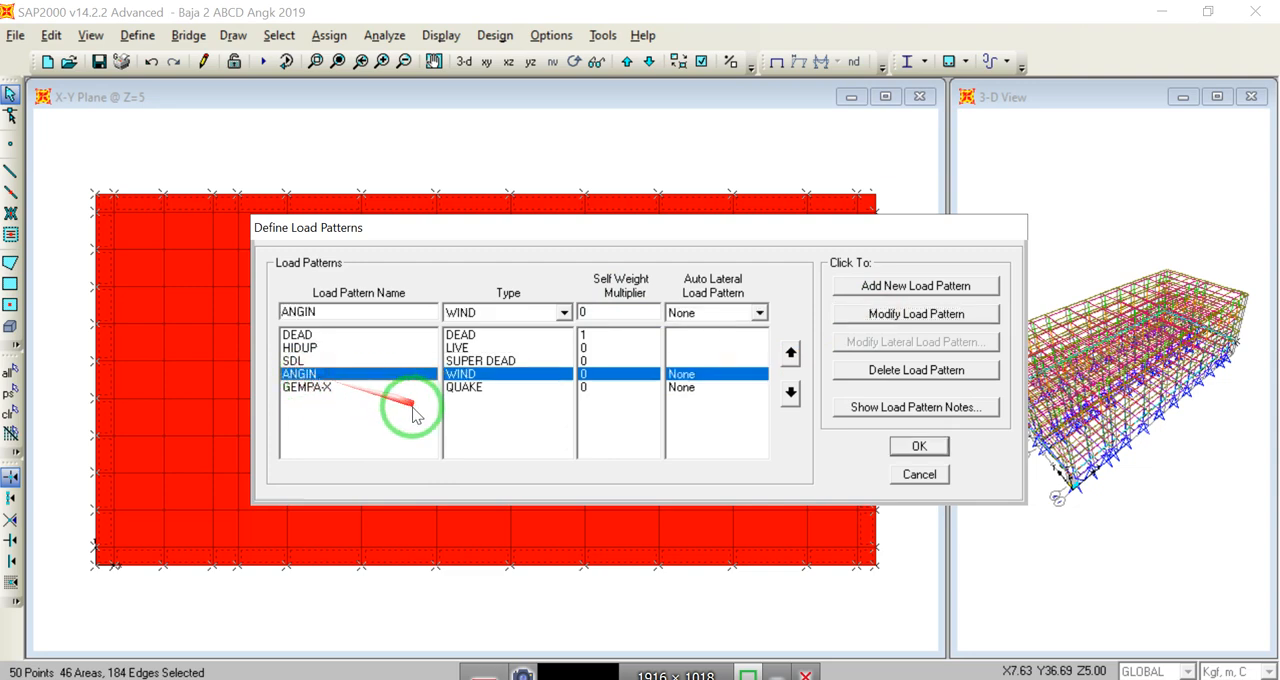
pyautogui.click(340, 313)
pyautogui.click(340, 313)
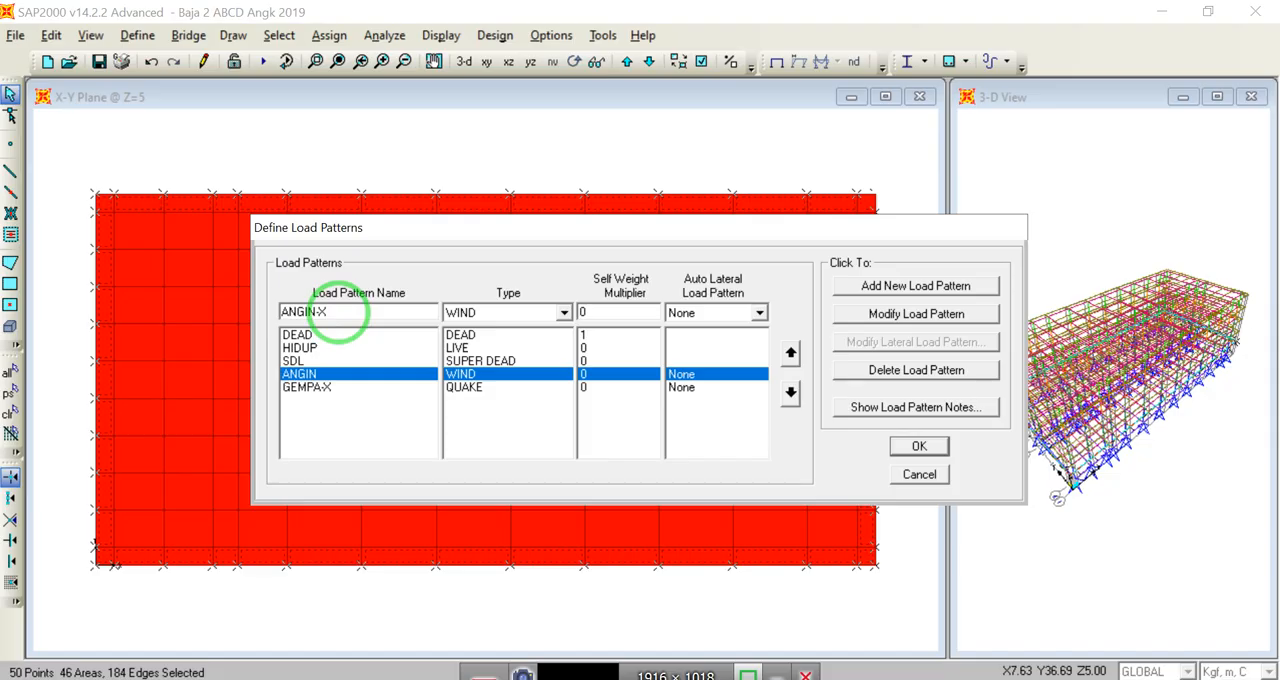
pyautogui.click(868, 314)
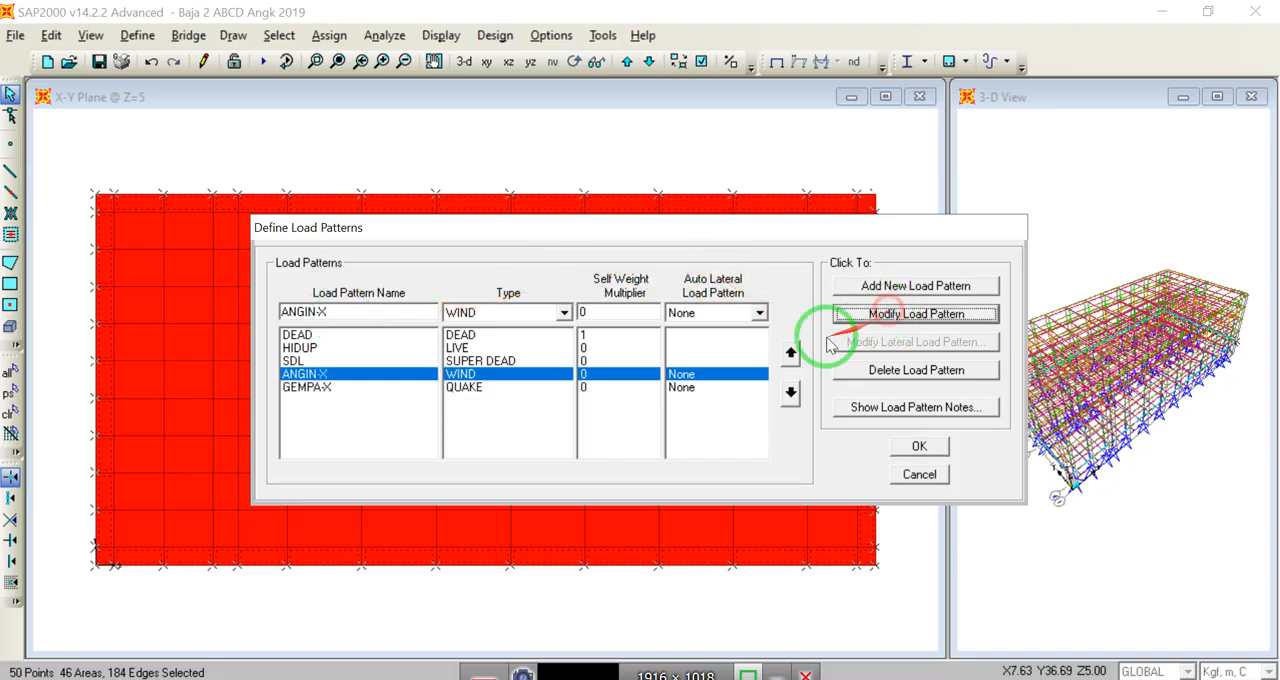
# Step: Add a load pattern named ANGIN-Y of type WIND with self weight multiplier 0 and no automatic lateral load
pyautogui.doubleClick(359, 312)
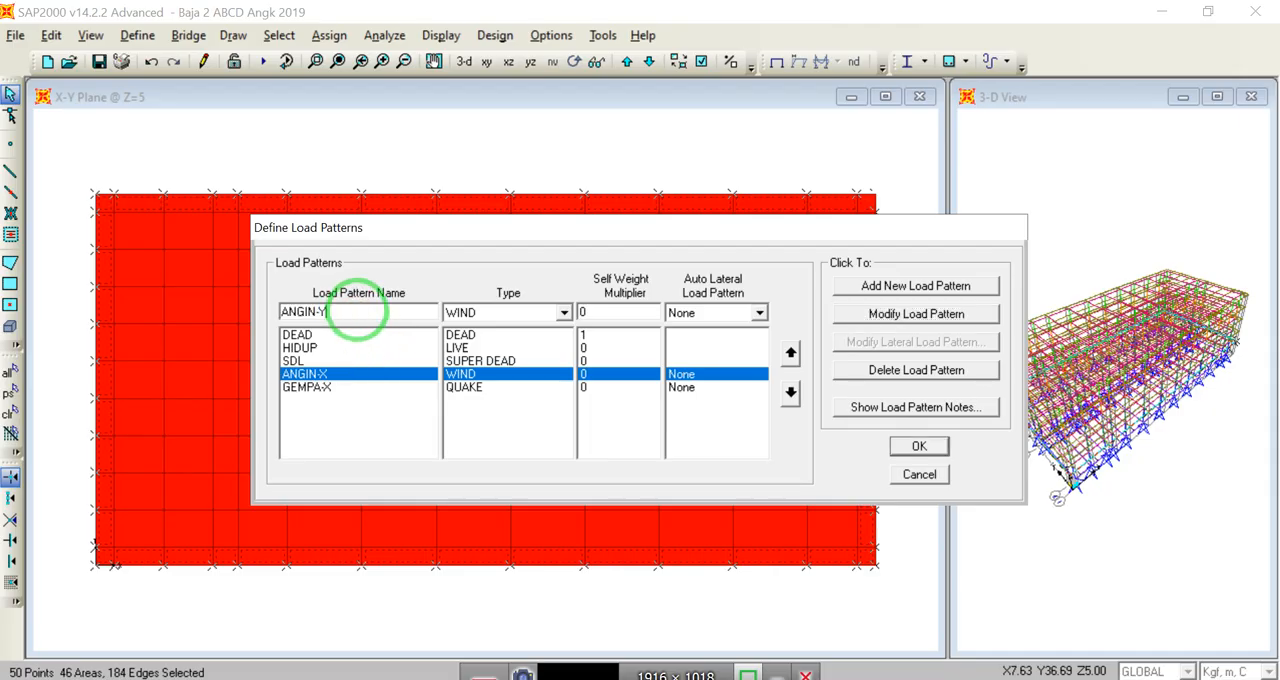
pyautogui.write('Y')
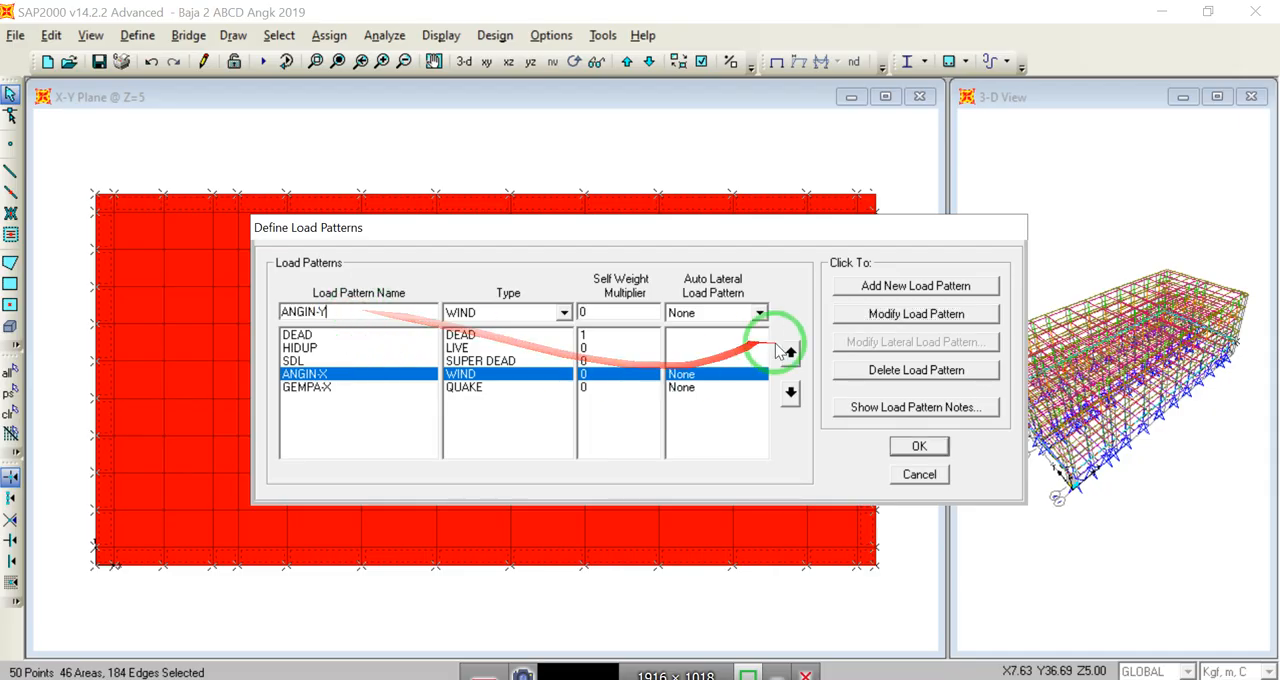
pyautogui.click(880, 290)
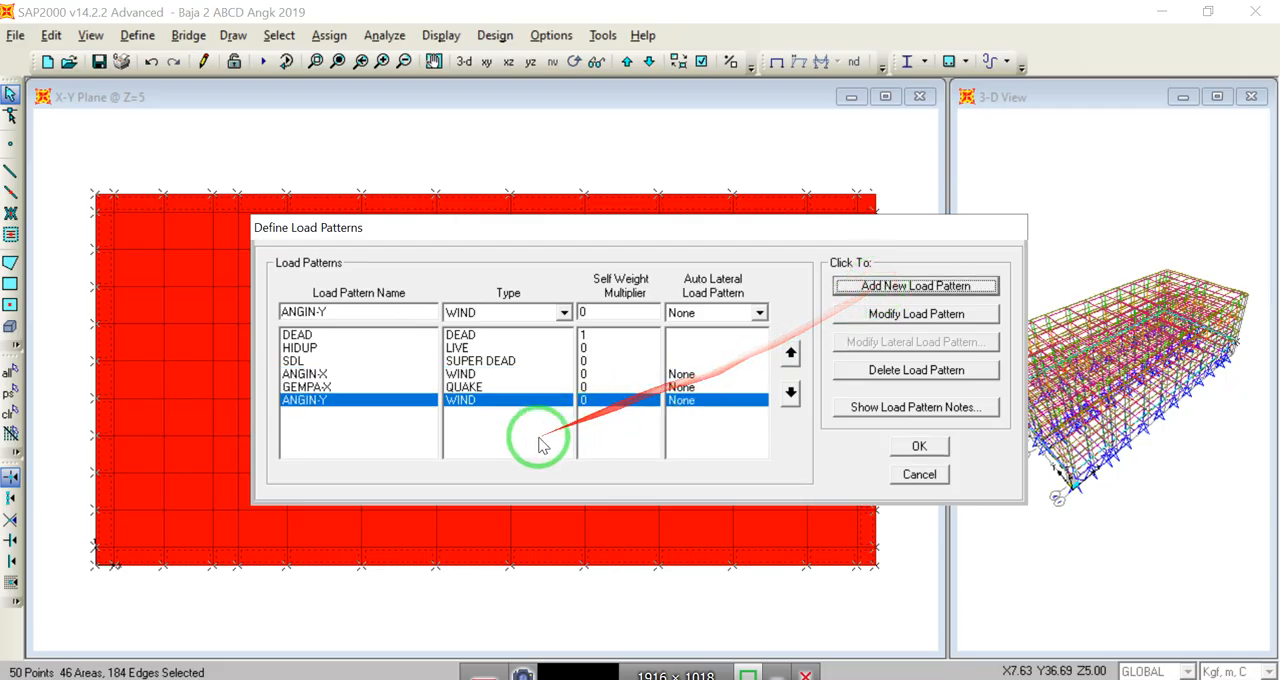
# Step: Add a load pattern named GEMPA-Y of type QUAKE with no automatic lateral load and accept the load pattern definitions
pyautogui.click(341, 388)
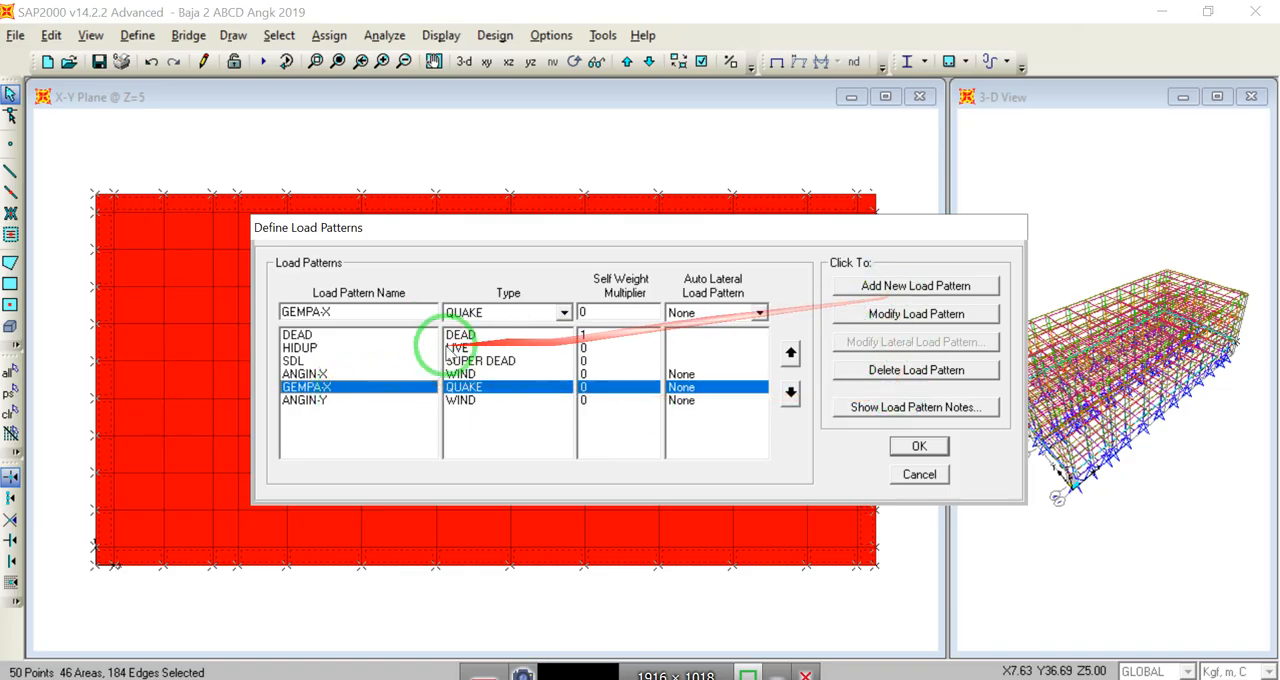
pyautogui.doubleClick(390, 311)
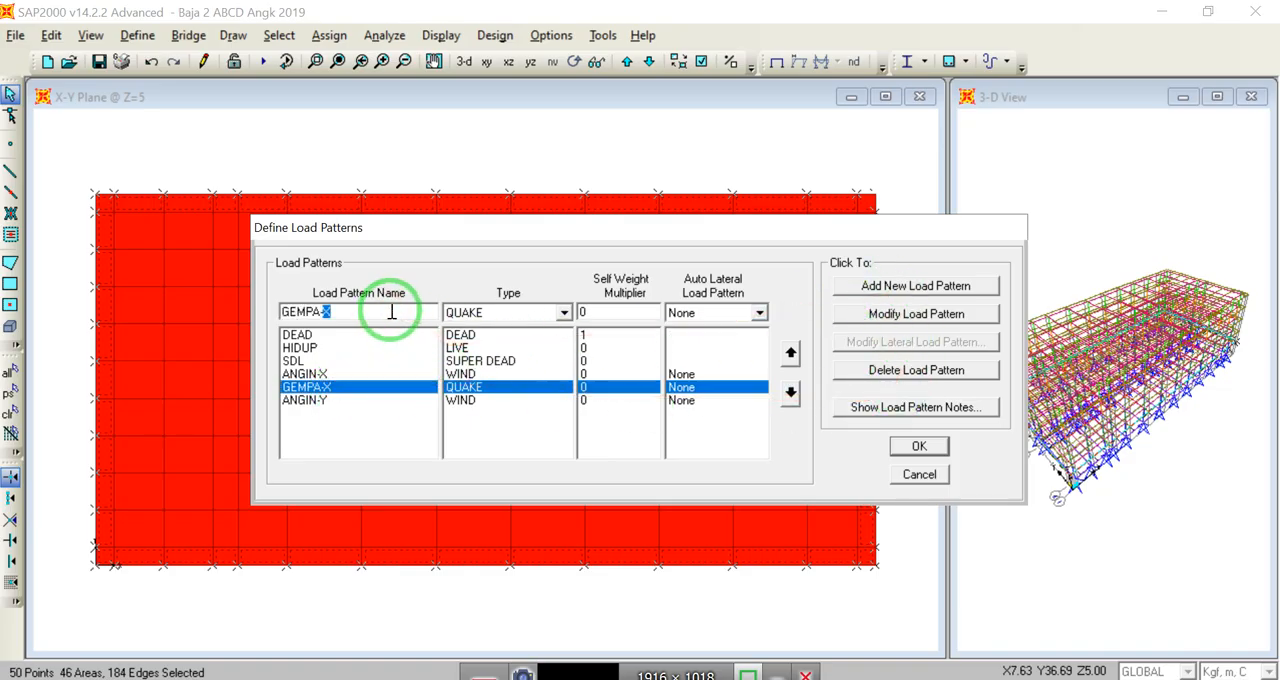
pyautogui.write('GEMPA-Y')
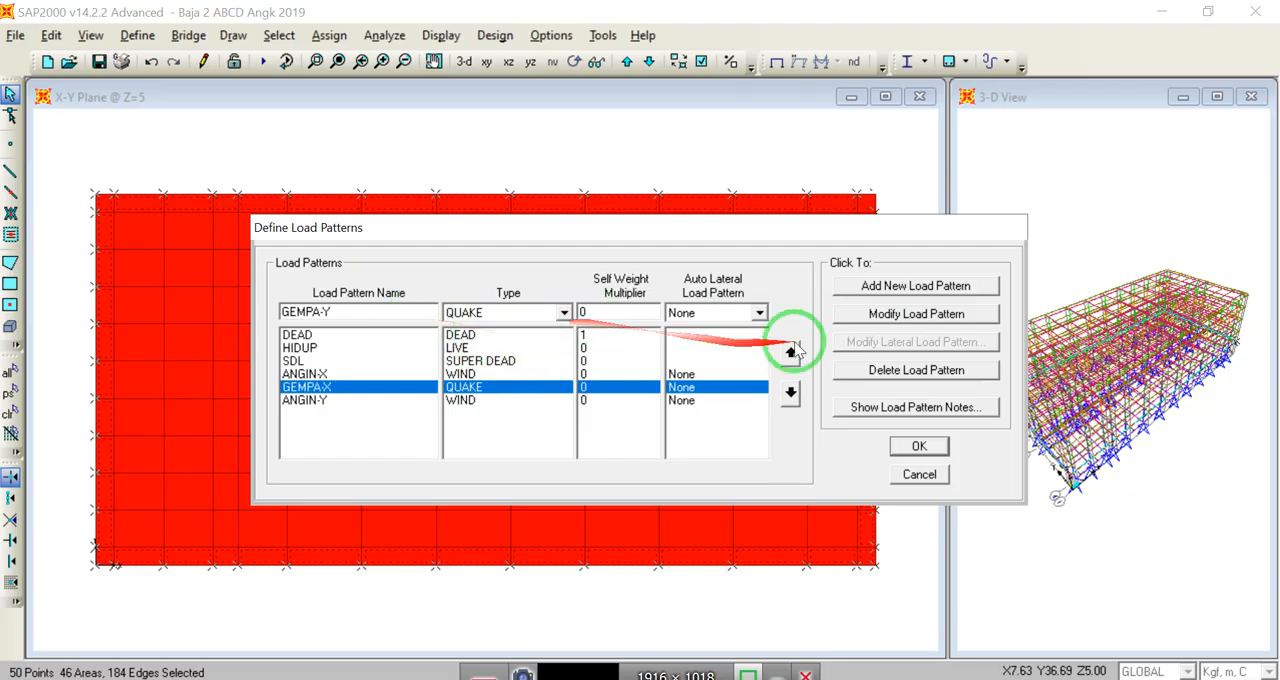
pyautogui.click(895, 285)
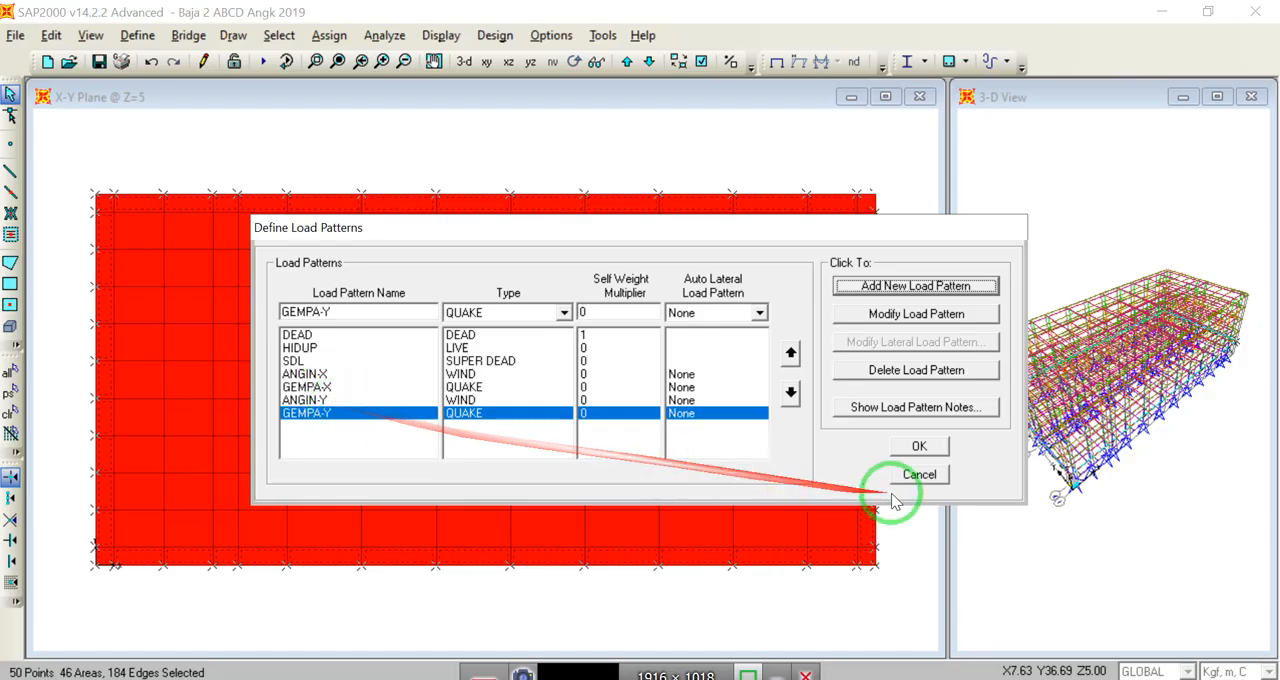
pyautogui.click(918, 450)
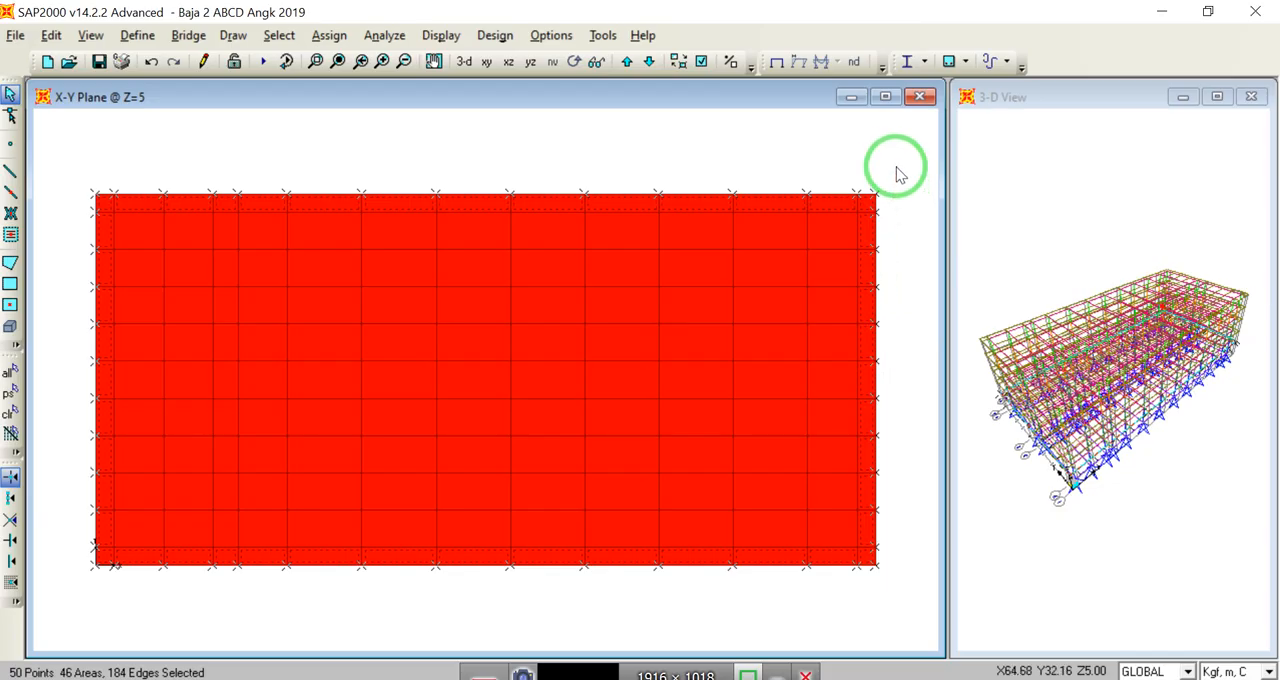
# Step: Assign a uniform shell load of 100 kgf/m² in the HIDUP pattern, GLOBAL Gravity direction, to the selected perimeter areas at Z=5
pyautogui.click(330, 38)
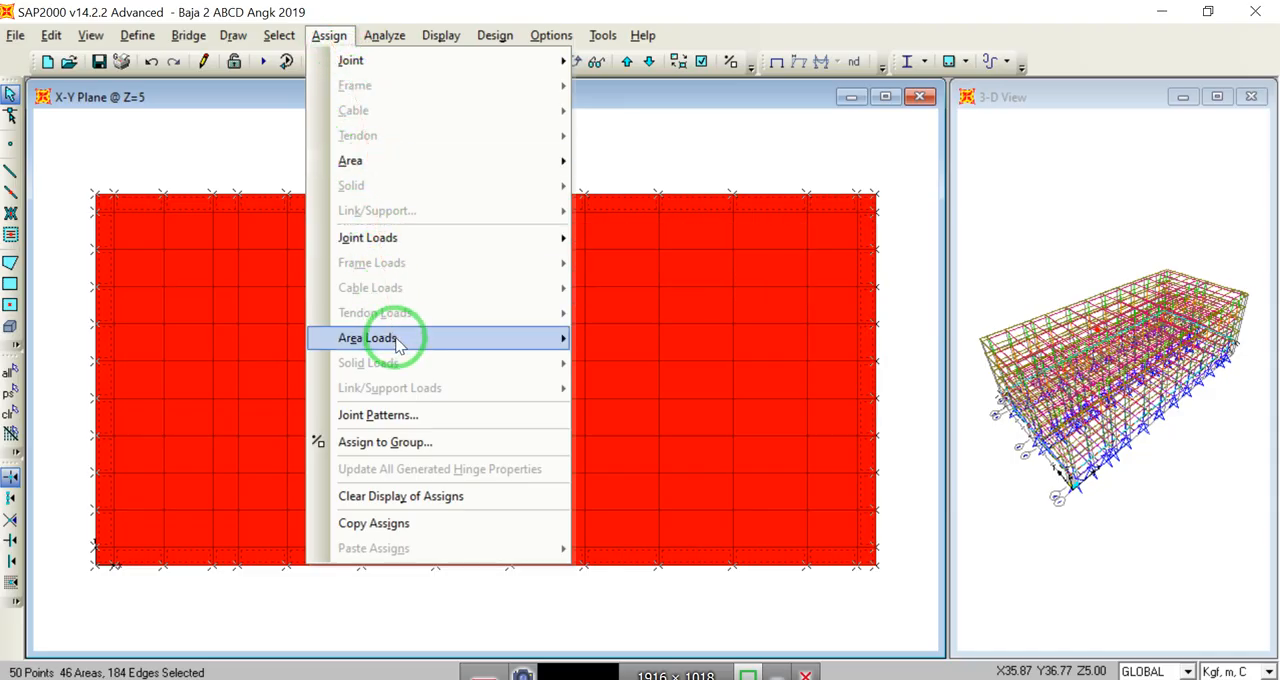
pyautogui.moveTo(405, 340)
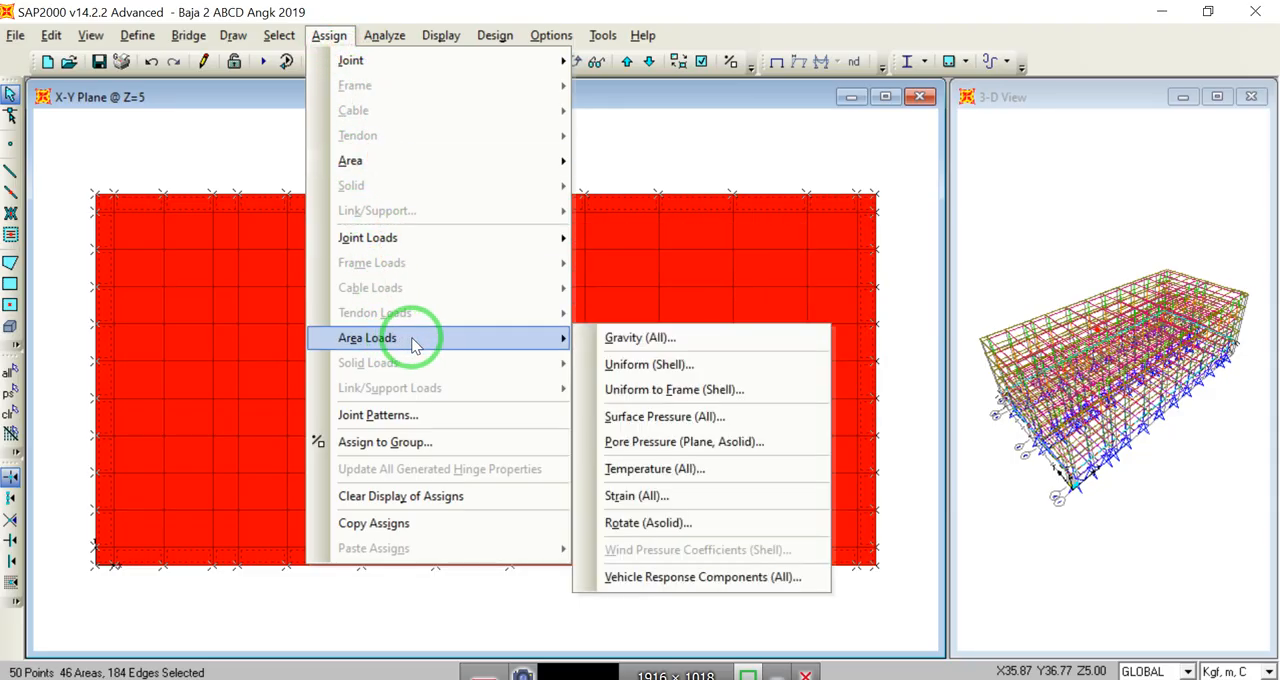
pyautogui.click(636, 366)
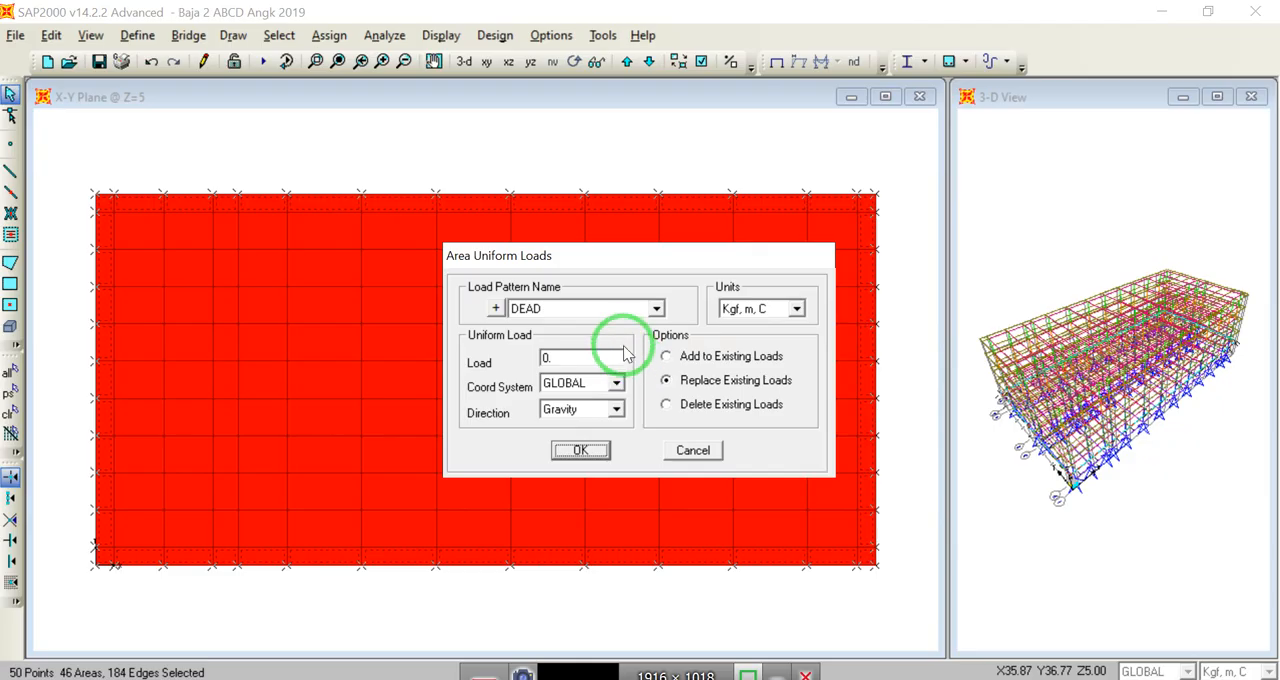
pyautogui.click(657, 310)
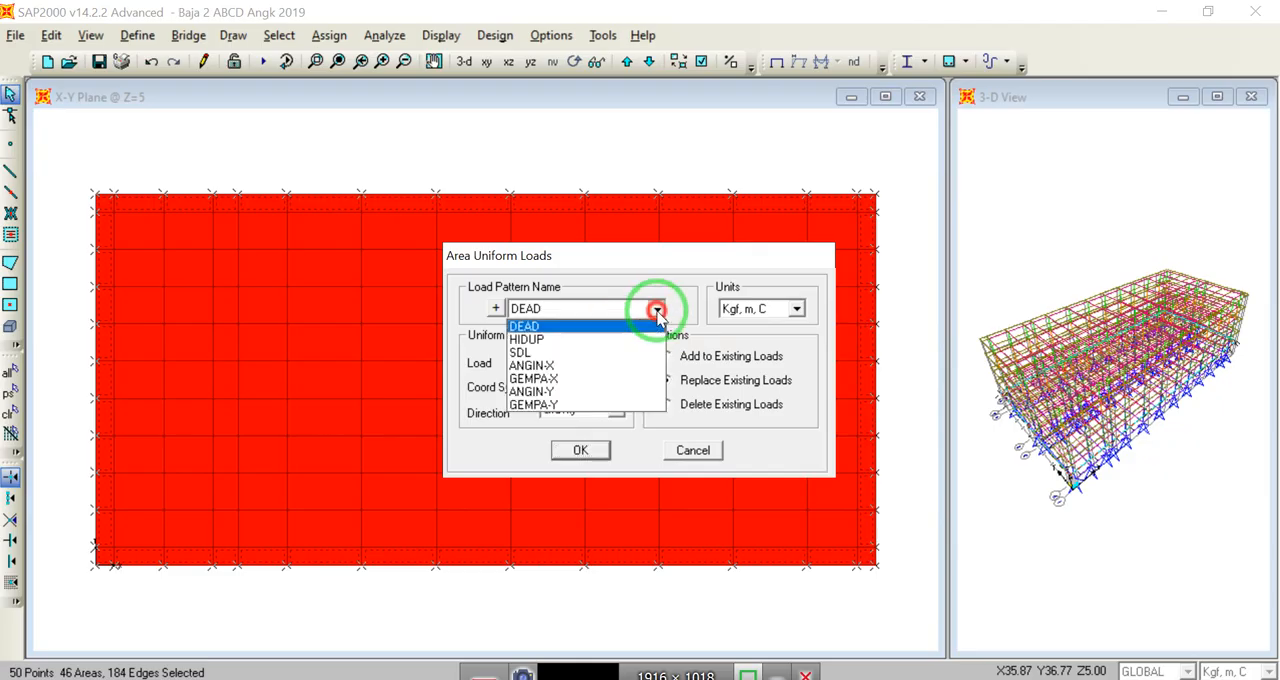
pyautogui.click(581, 340)
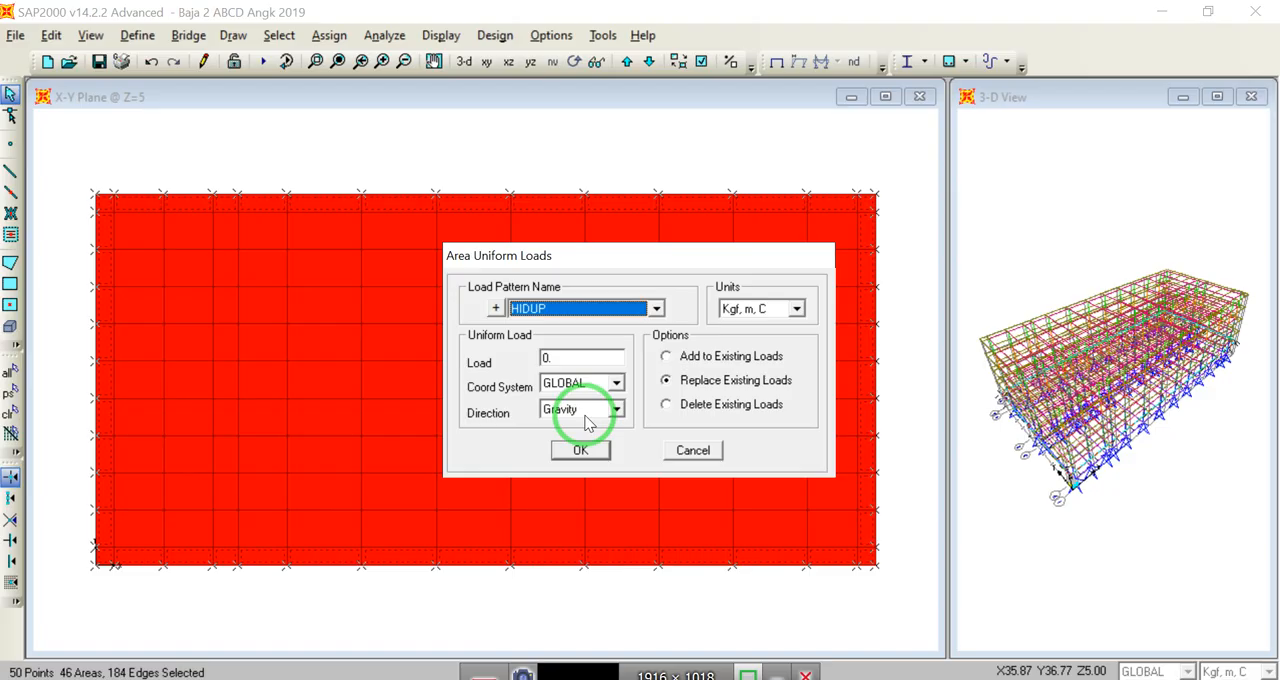
pyautogui.click(614, 382)
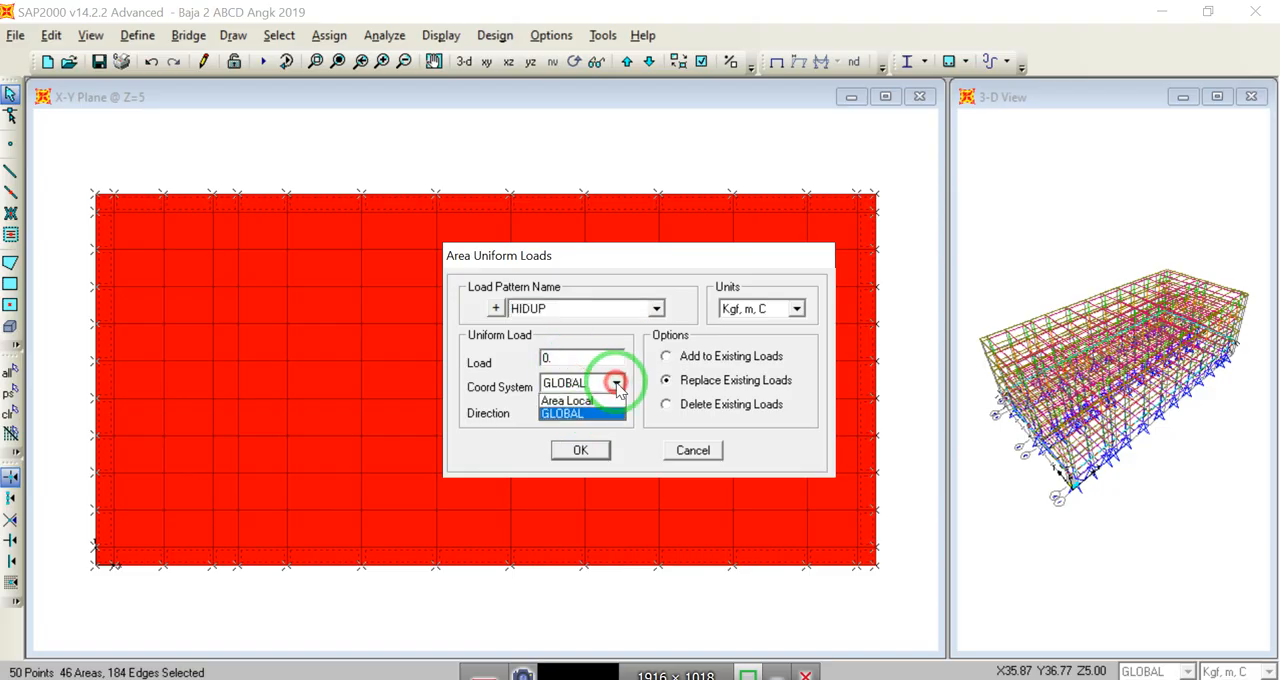
pyautogui.click(610, 381)
pyautogui.doubleClick(552, 357)
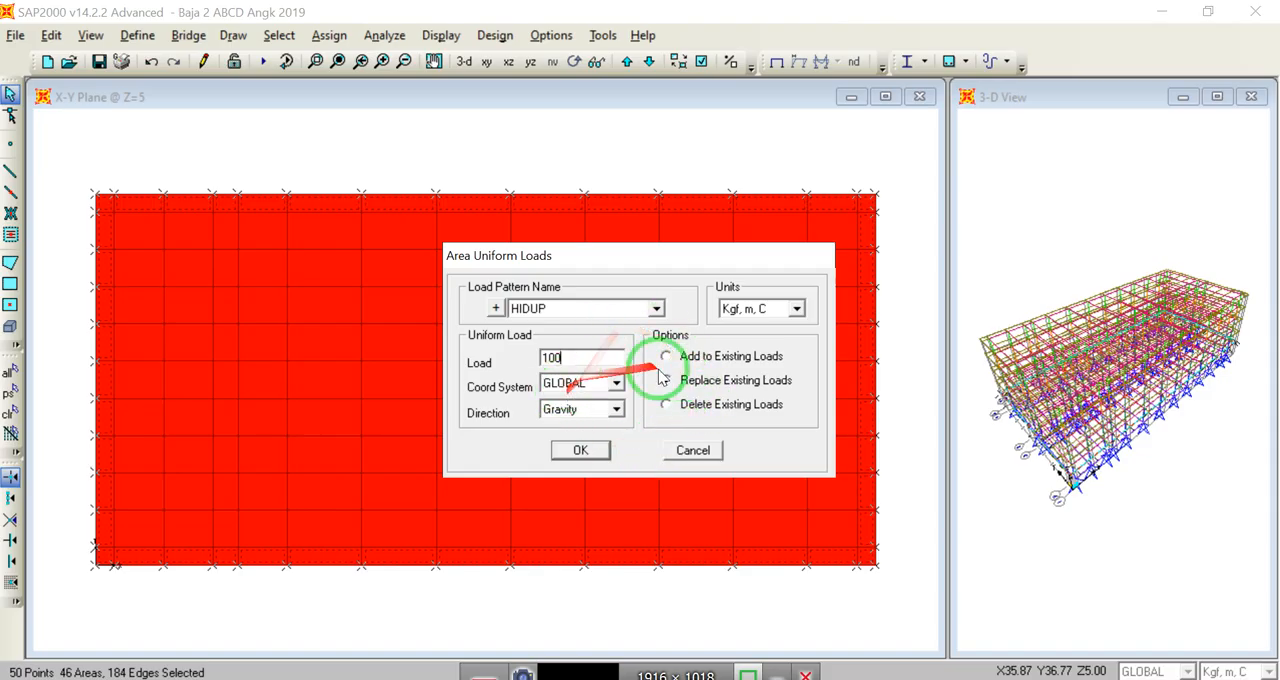
pyautogui.click(586, 450)
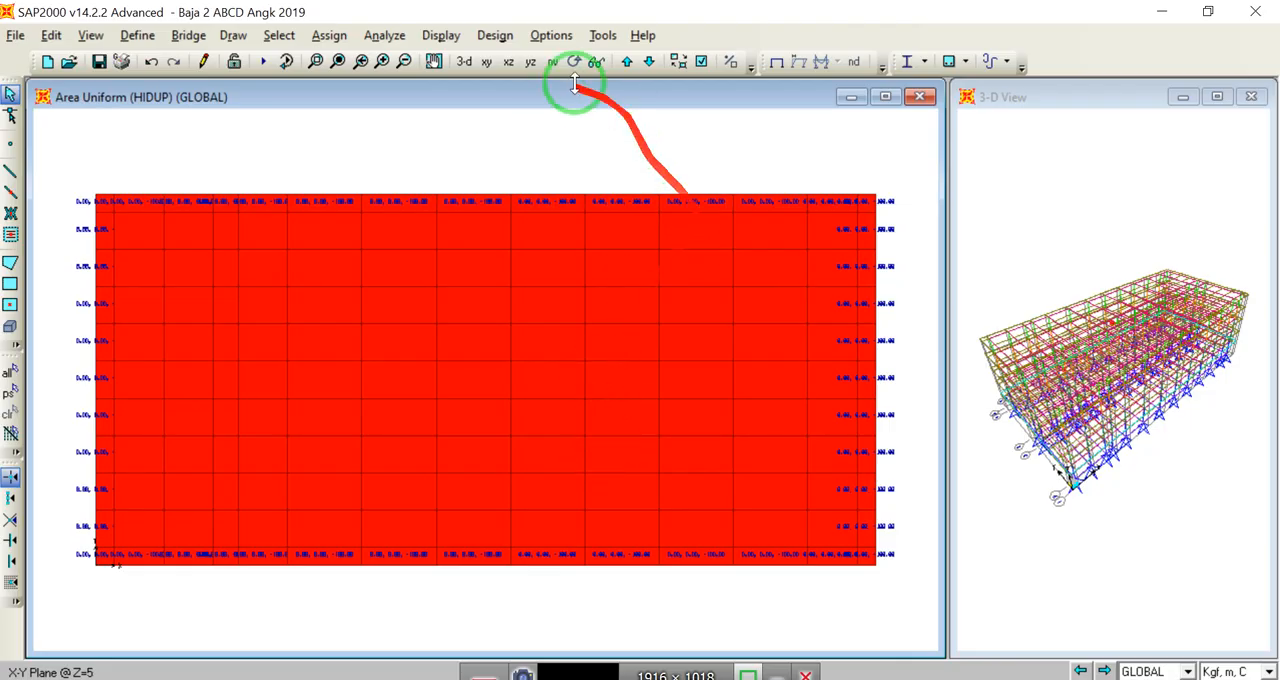
pyautogui.click(314, 61)
pyautogui.moveTo(355, 183); pyautogui.dragTo(446, 216)
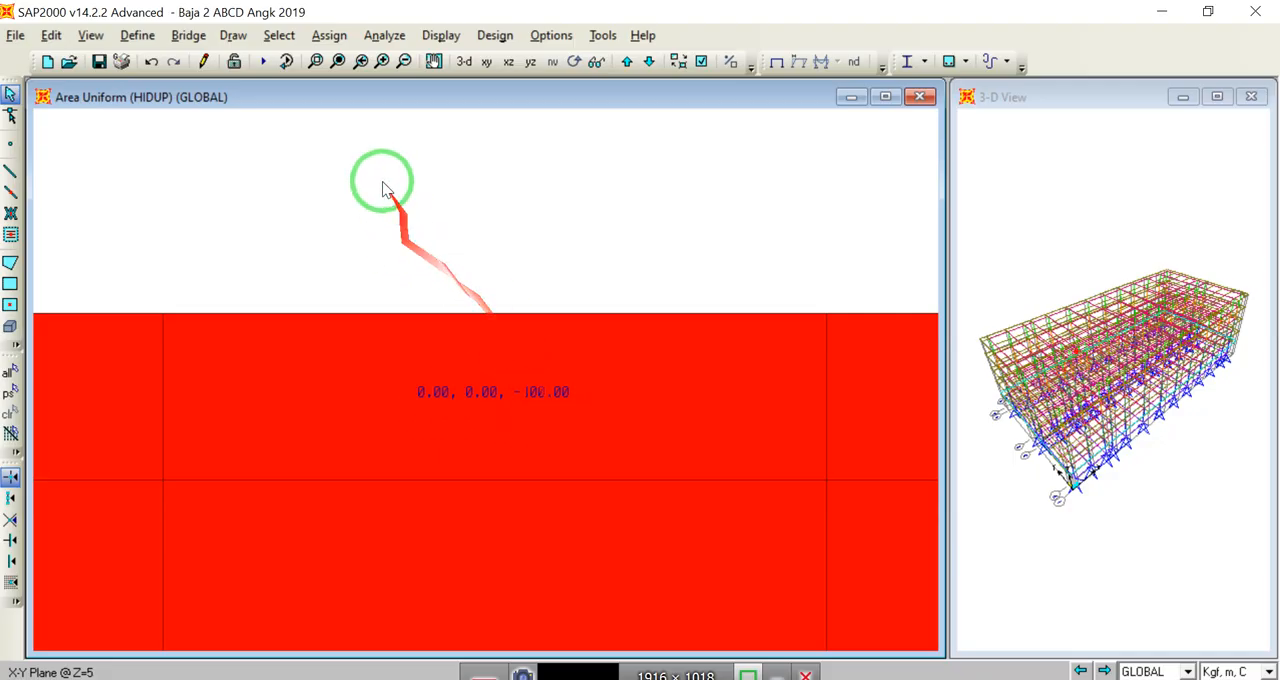
pyautogui.click(338, 62)
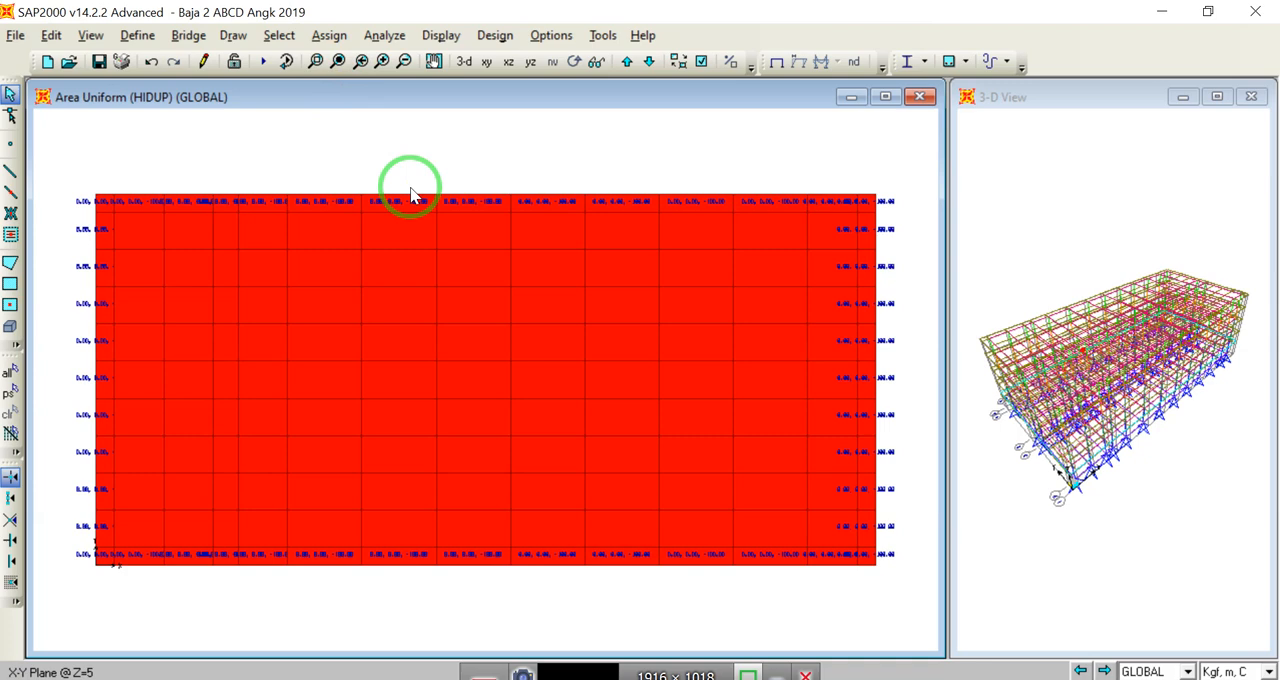
# Step: Select the perimeter floor areas on the Z=9 level and on the level directly above it
pyautogui.click(627, 62)
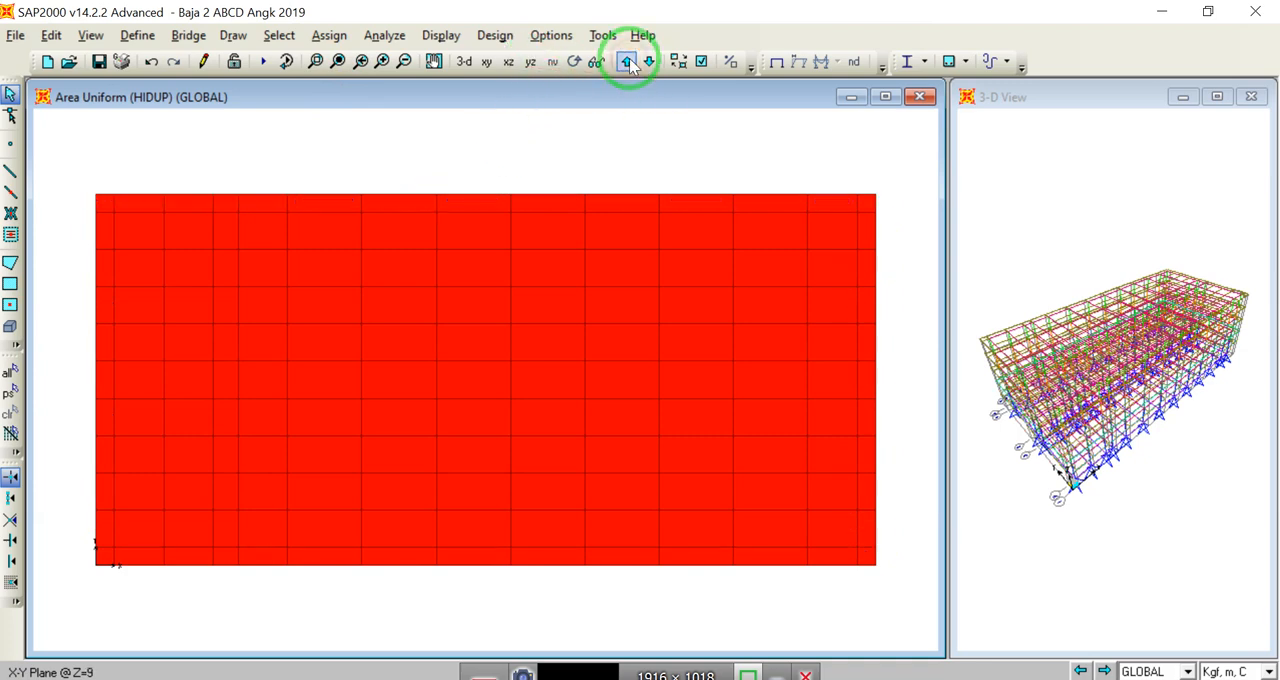
pyautogui.moveTo(884, 580); pyautogui.dragTo(90, 128)
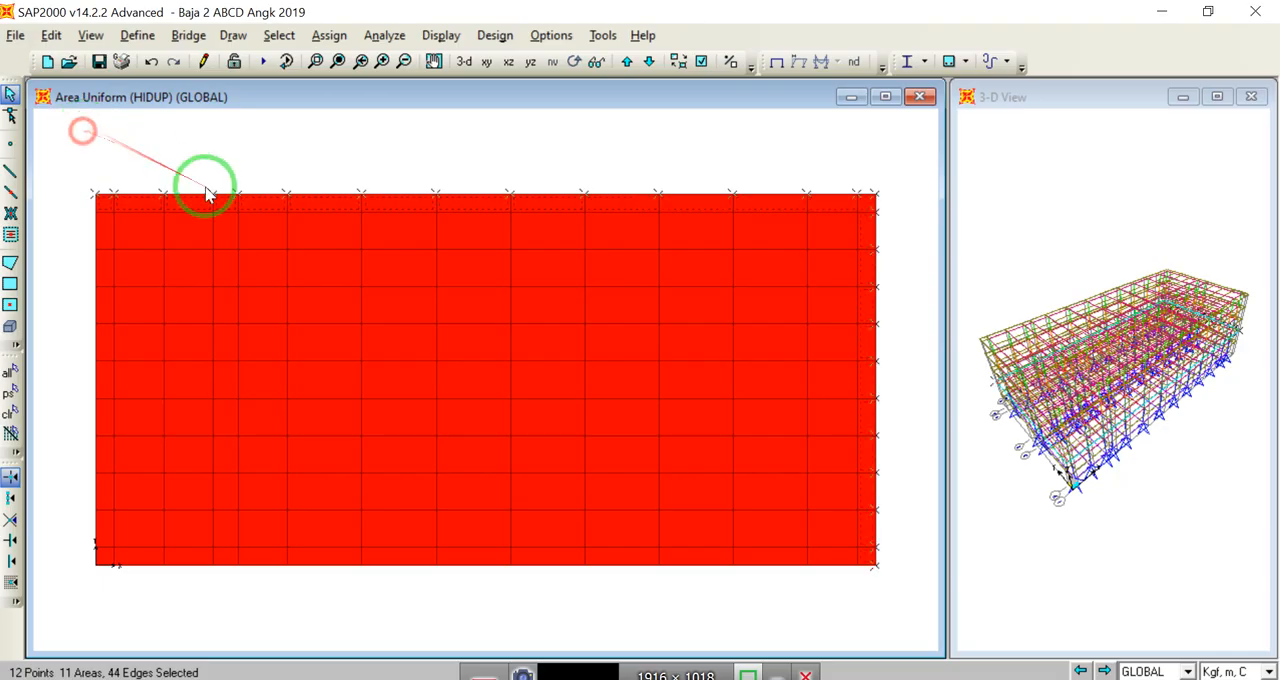
pyautogui.moveTo(886, 596); pyautogui.dragTo(68, 171)
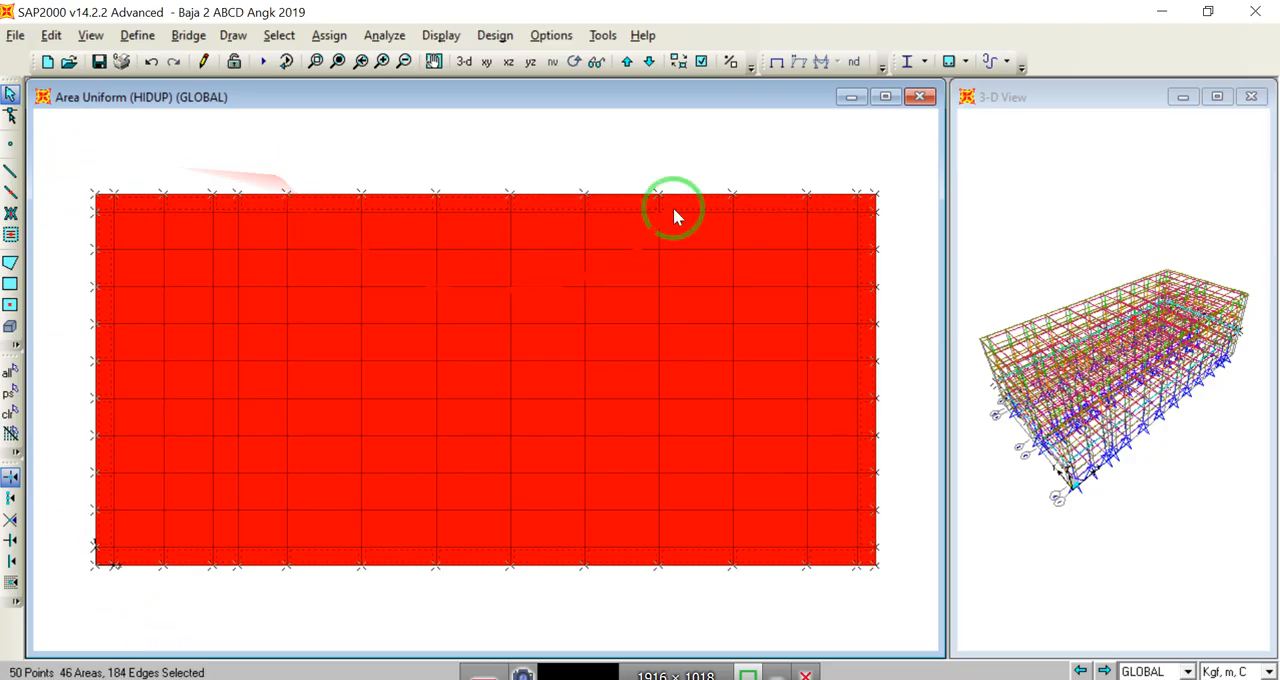
pyautogui.click(627, 66)
pyautogui.moveTo(908, 594); pyautogui.dragTo(80, 162)
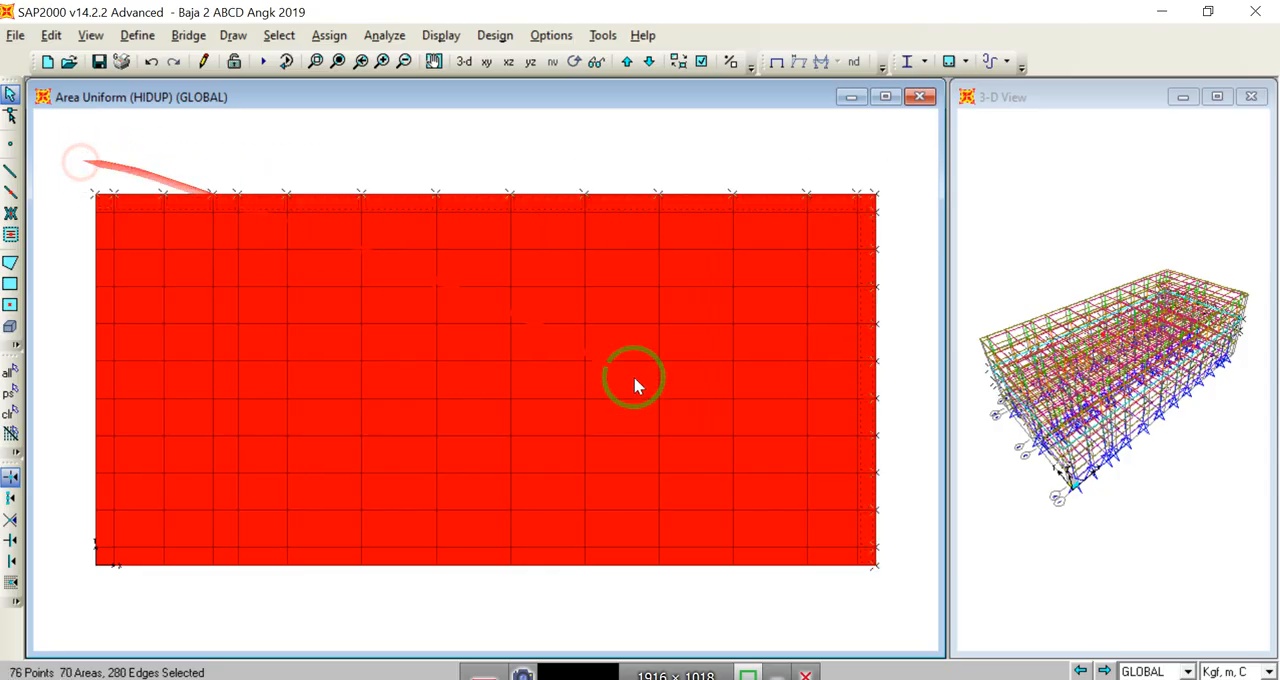
pyautogui.moveTo(896, 594); pyautogui.dragTo(108, 180)
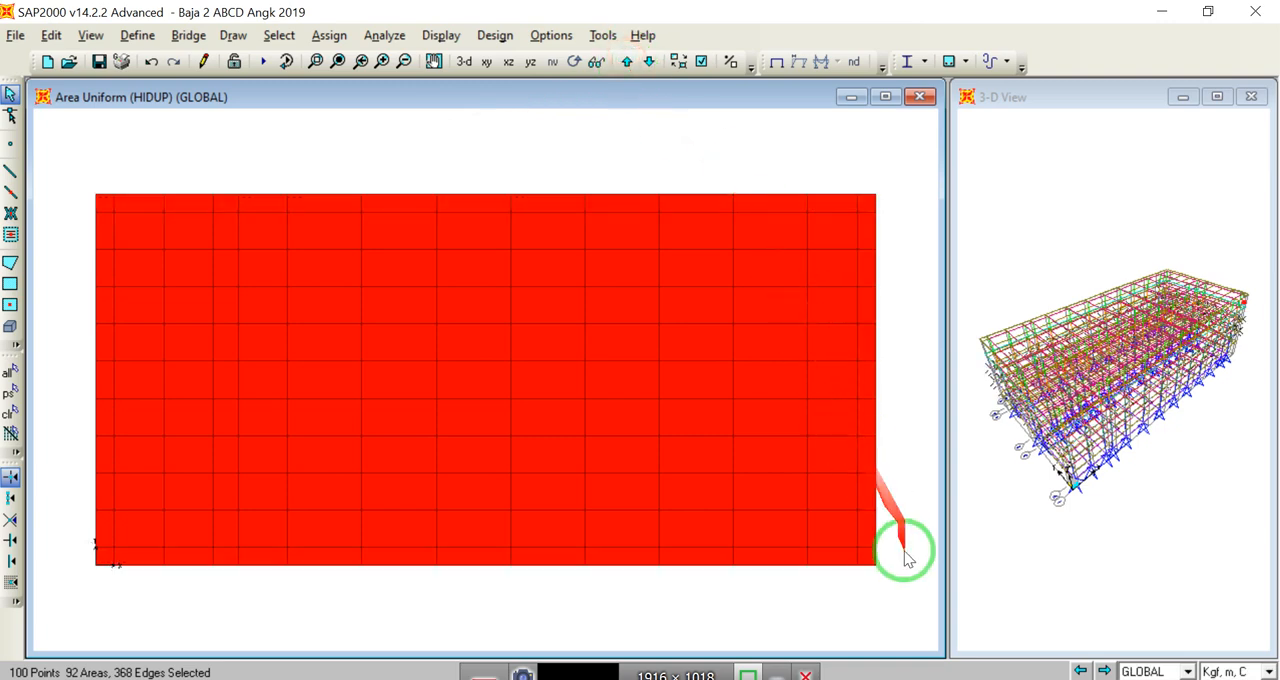
# Step: Add the perimeter floor areas of the next two levels, up to Z=21, to the selection
pyautogui.moveTo(856, 302); pyautogui.dragTo(63, 131)
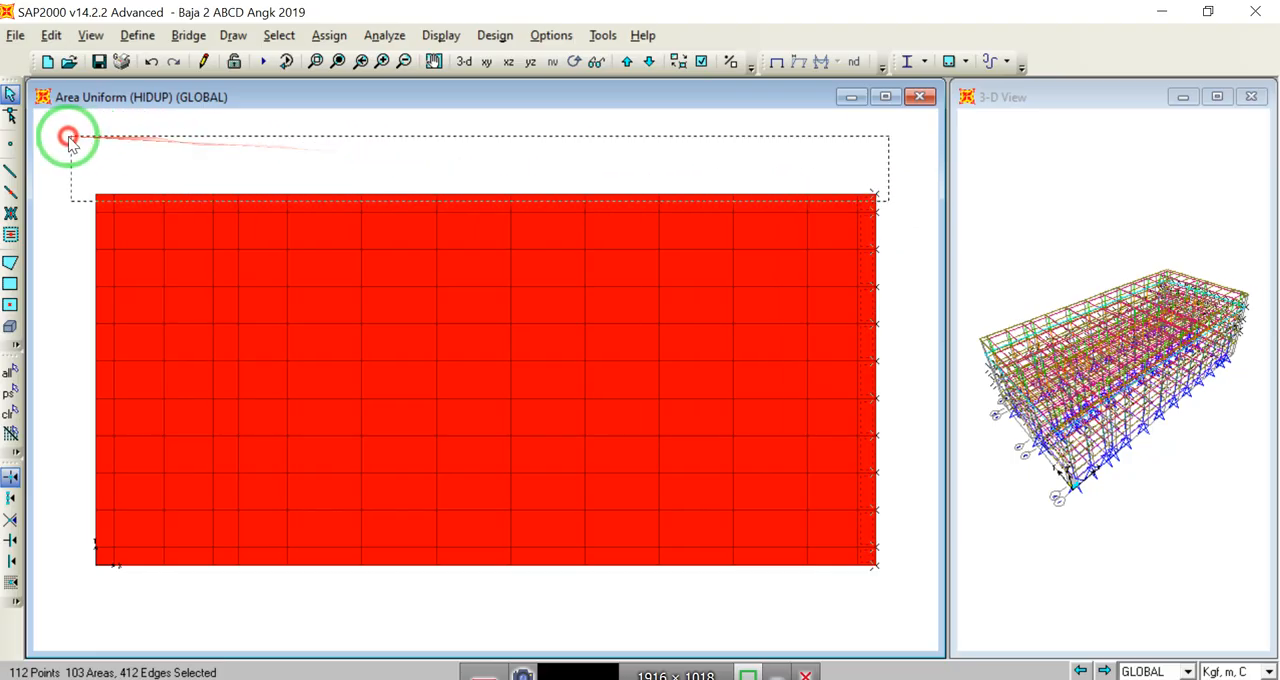
pyautogui.moveTo(893, 594); pyautogui.dragTo(57, 155)
pyautogui.click(677, 64)
pyautogui.moveTo(878, 550); pyautogui.dragTo(868, 190)
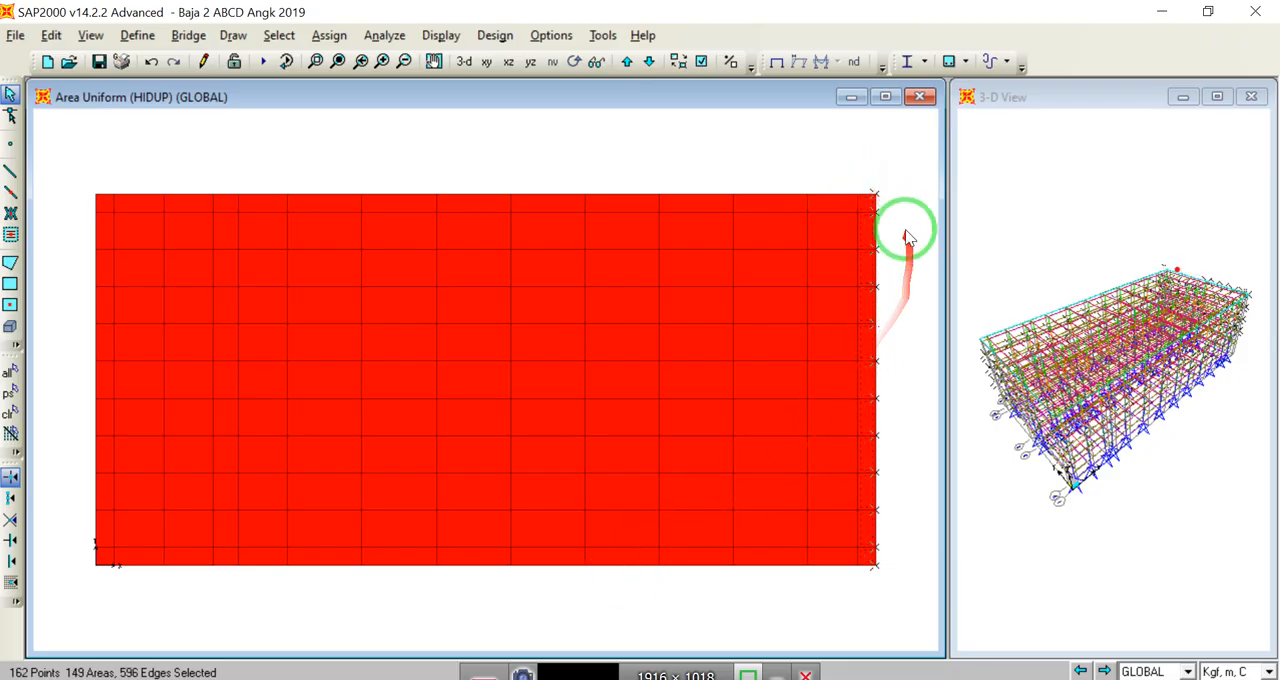
pyautogui.moveTo(893, 200); pyautogui.dragTo(90, 166)
pyautogui.moveTo(934, 609); pyautogui.dragTo(72, 176)
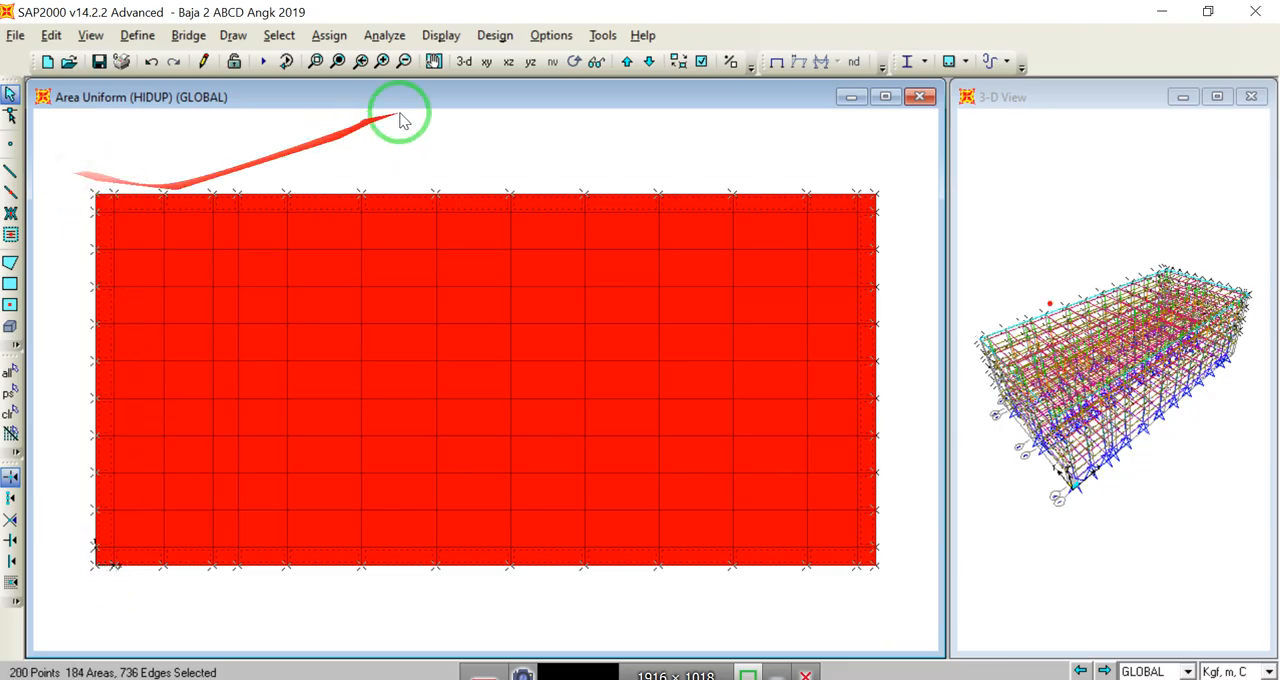
# Step: Extend the selection to all areas of the top floor at Z=21, including the interior ones
pyautogui.click(626, 62)
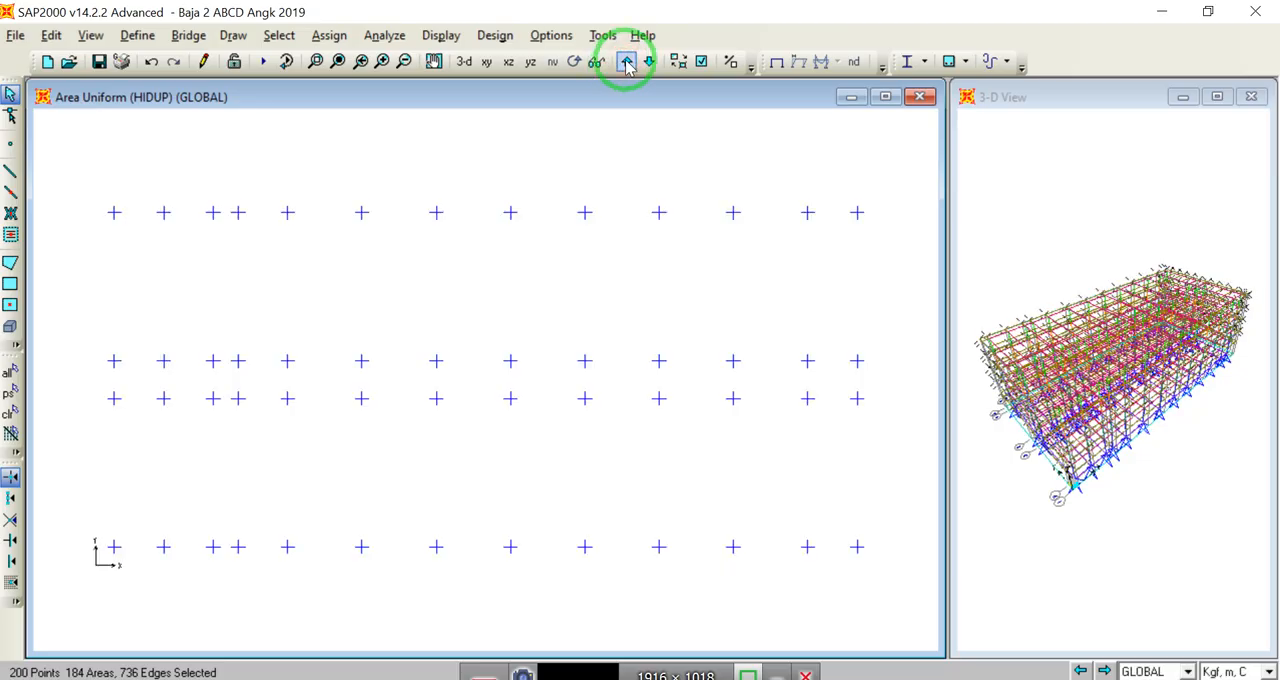
pyautogui.click(649, 62)
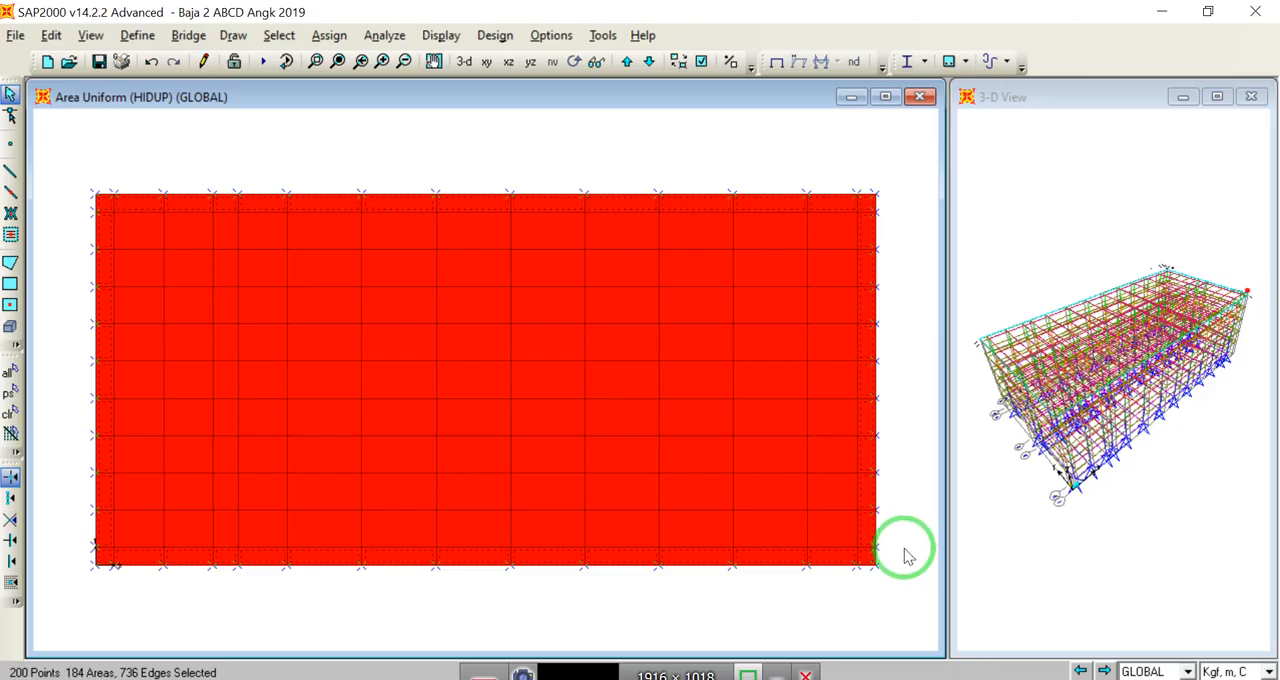
pyautogui.moveTo(887, 580); pyautogui.dragTo(71, 170)
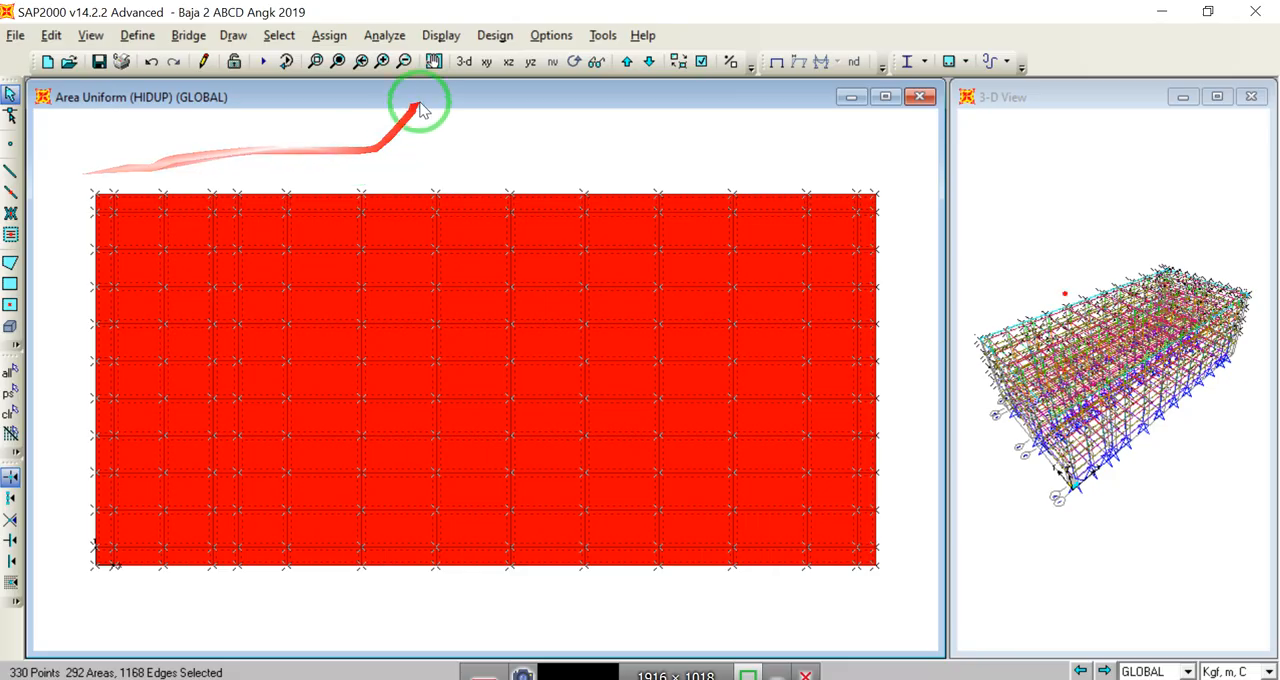
# Step: Assign a 100 kgf/m² uniform HIDUP load in the Gravity direction to the selected upper-floor areas, replacing existing loads, and check it in 3-D
pyautogui.click(329, 36)
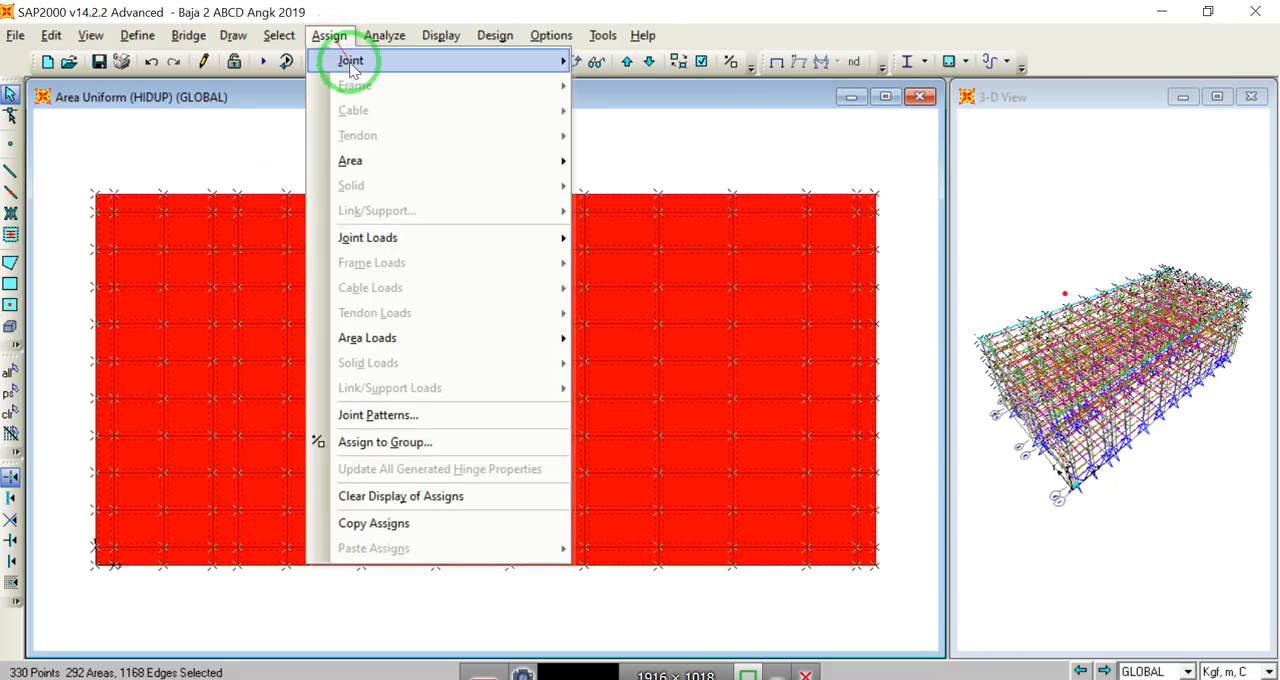
pyautogui.moveTo(560, 340)
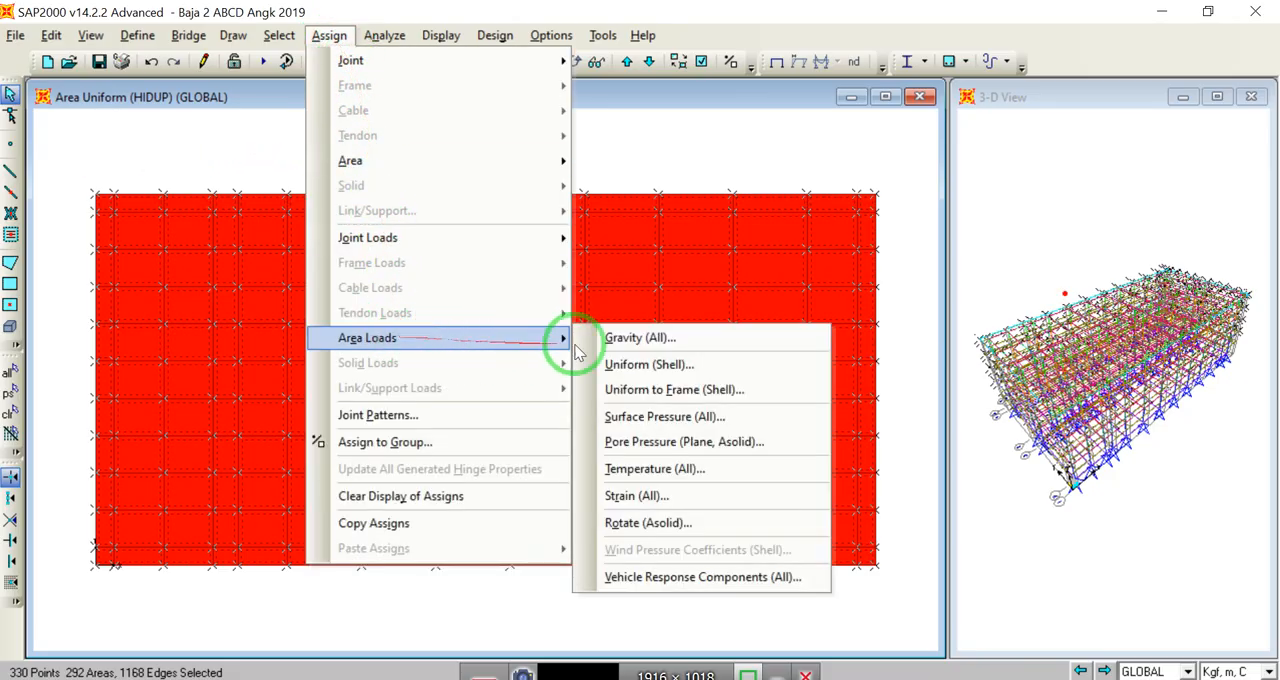
pyautogui.click(648, 364)
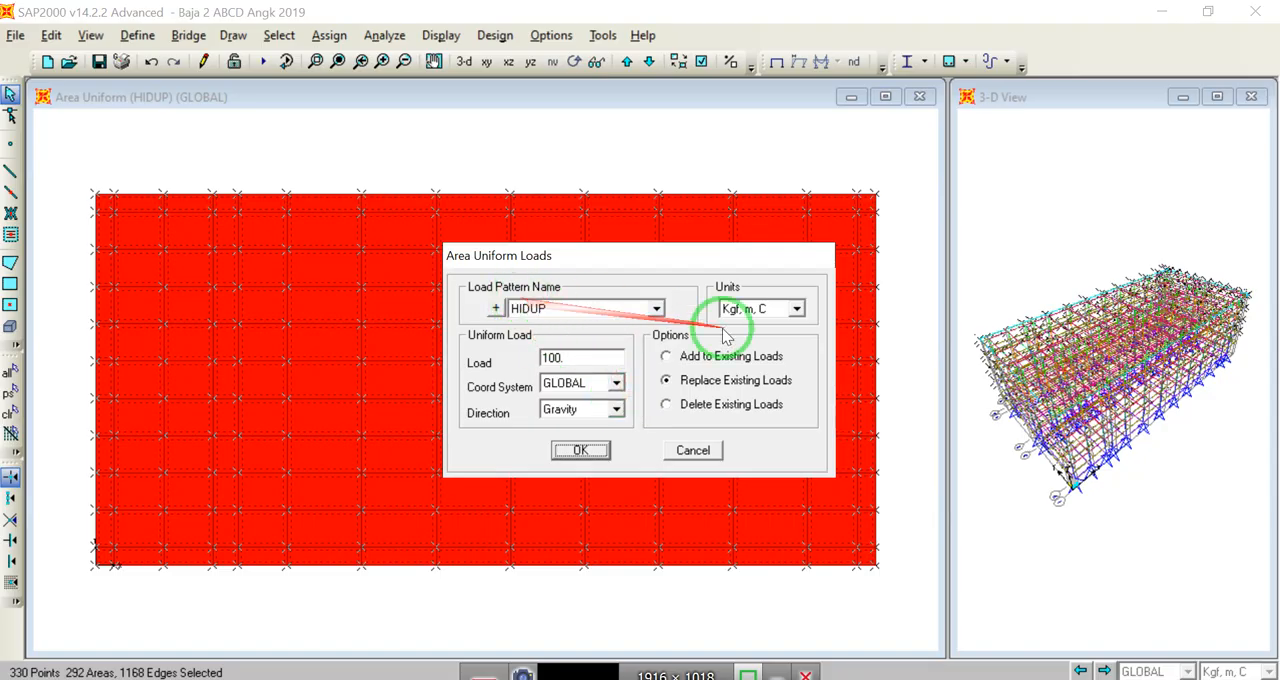
pyautogui.click(585, 453)
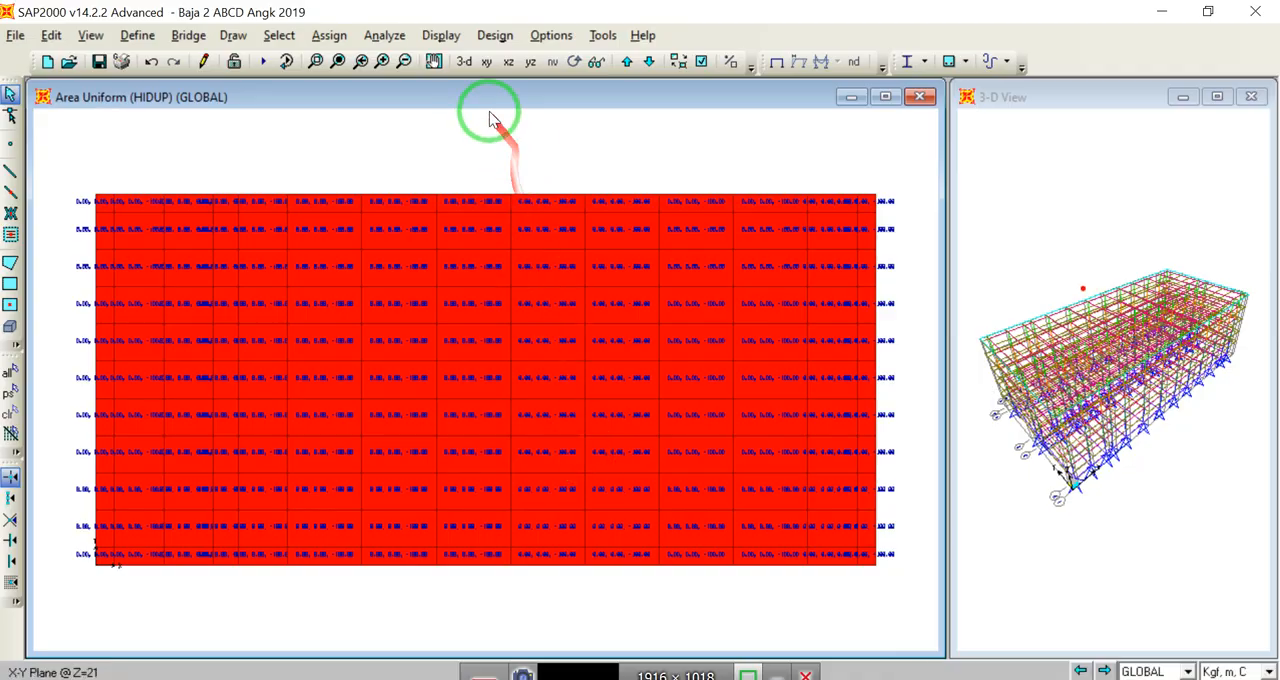
pyautogui.click(464, 62)
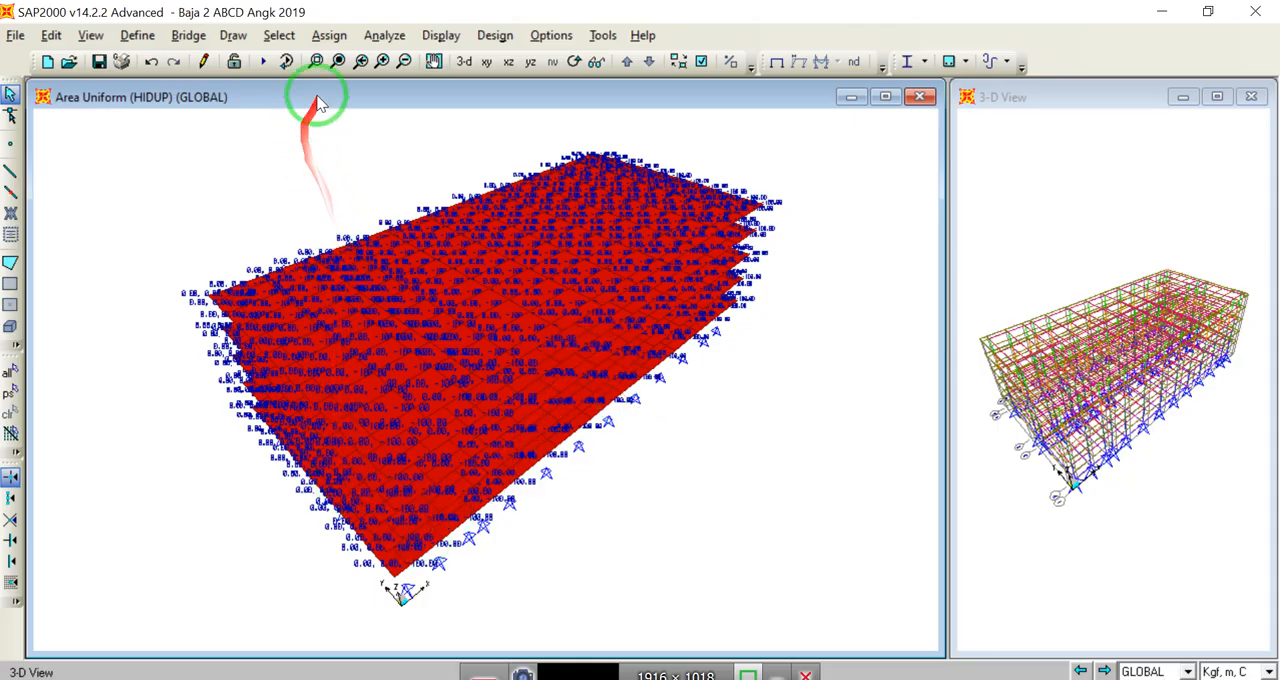
pyautogui.click(487, 62)
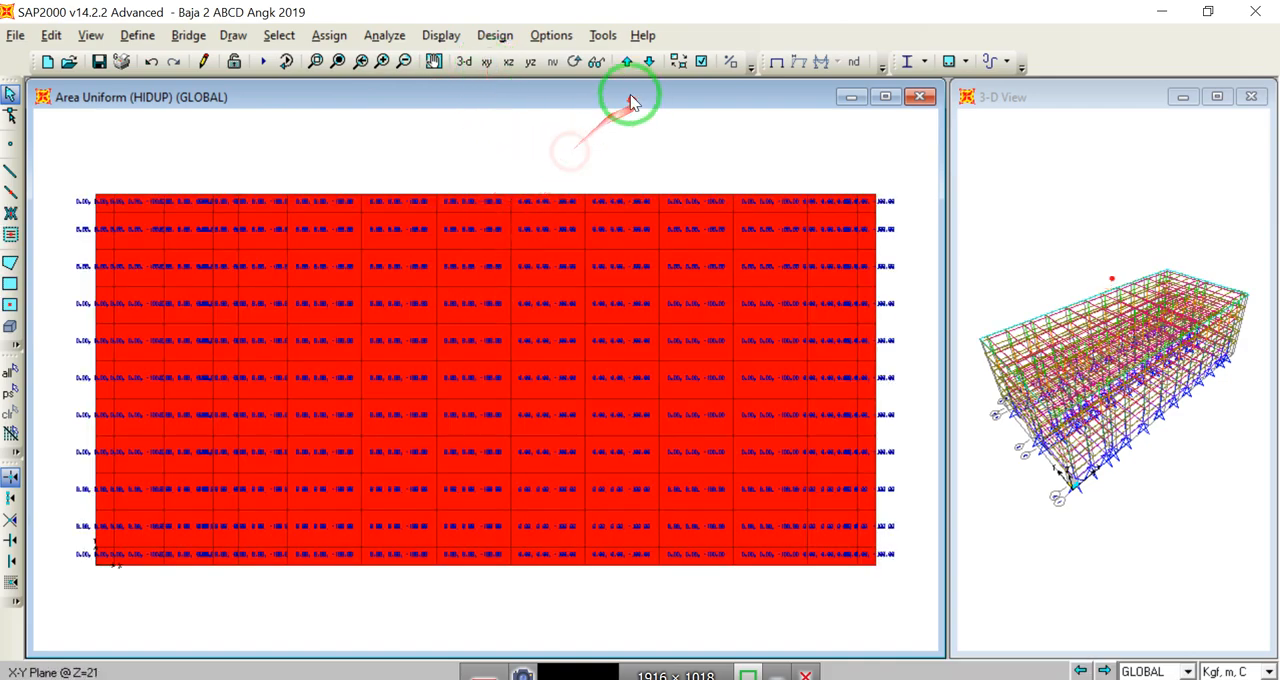
# Step: Select the interior floor areas on both sides of the central strip at the Z=5 level, with the load display cleared
pyautogui.click(625, 64)
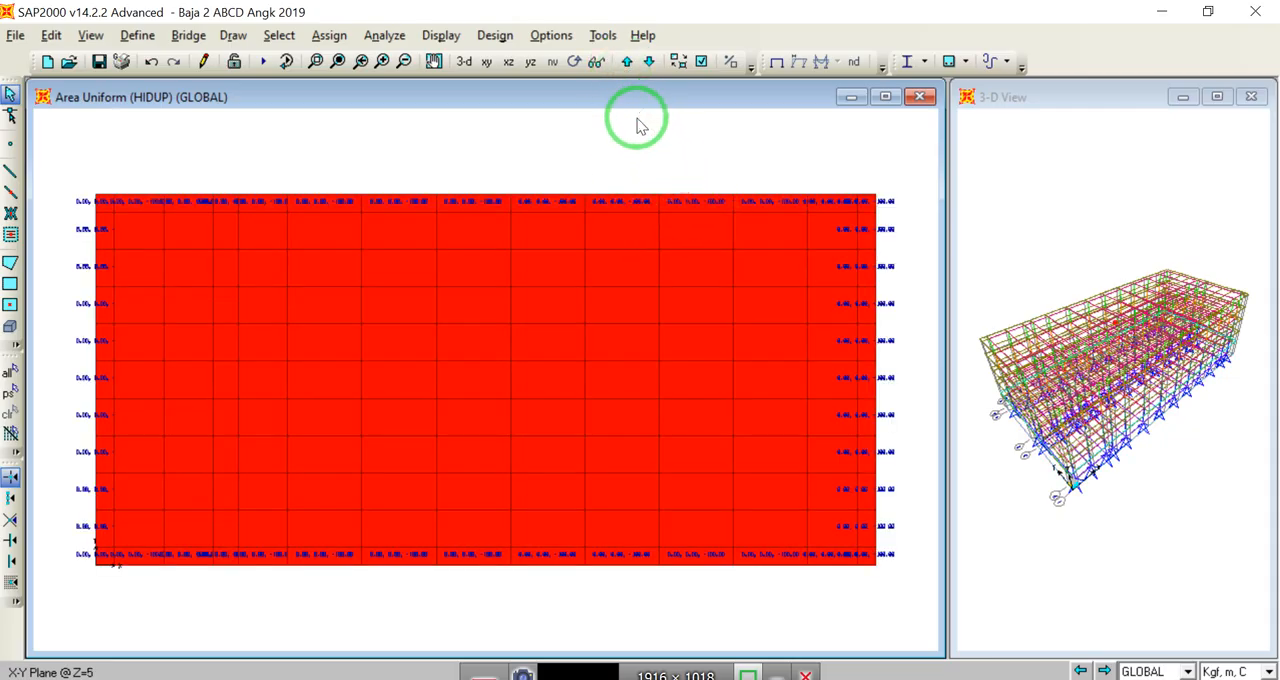
pyautogui.click(776, 64)
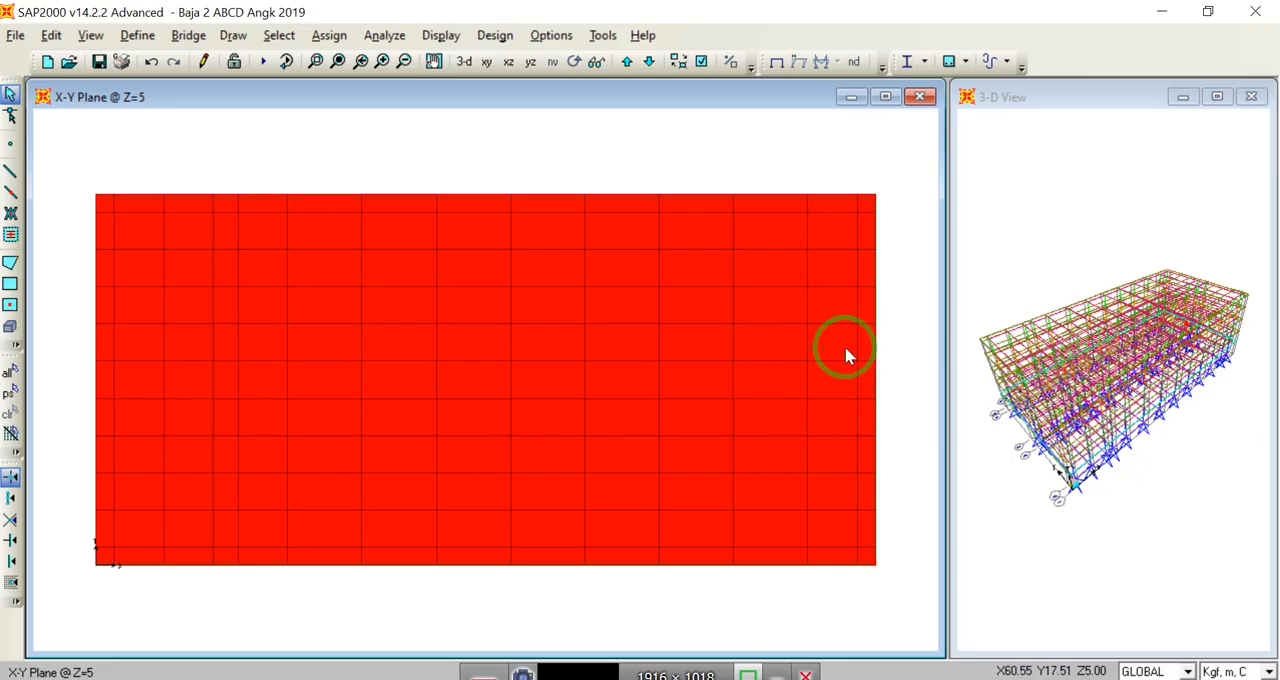
pyautogui.moveTo(838, 347); pyautogui.dragTo(289, 278)
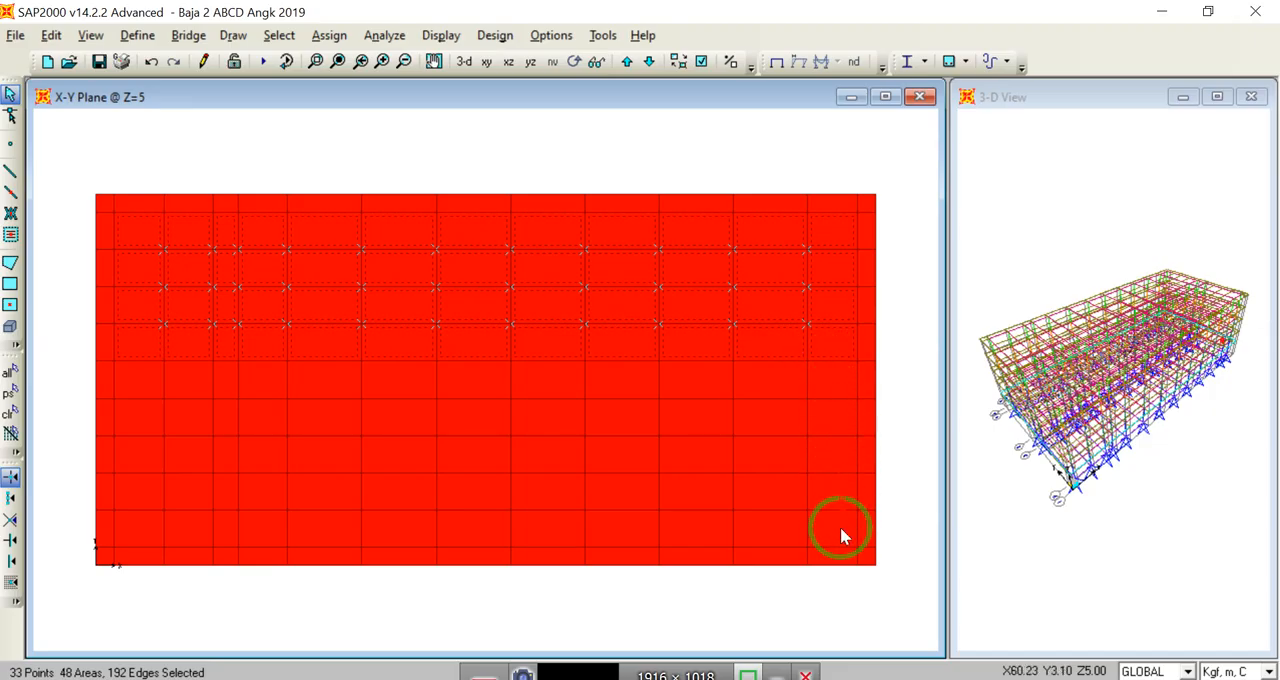
pyautogui.moveTo(837, 535); pyautogui.dragTo(129, 414)
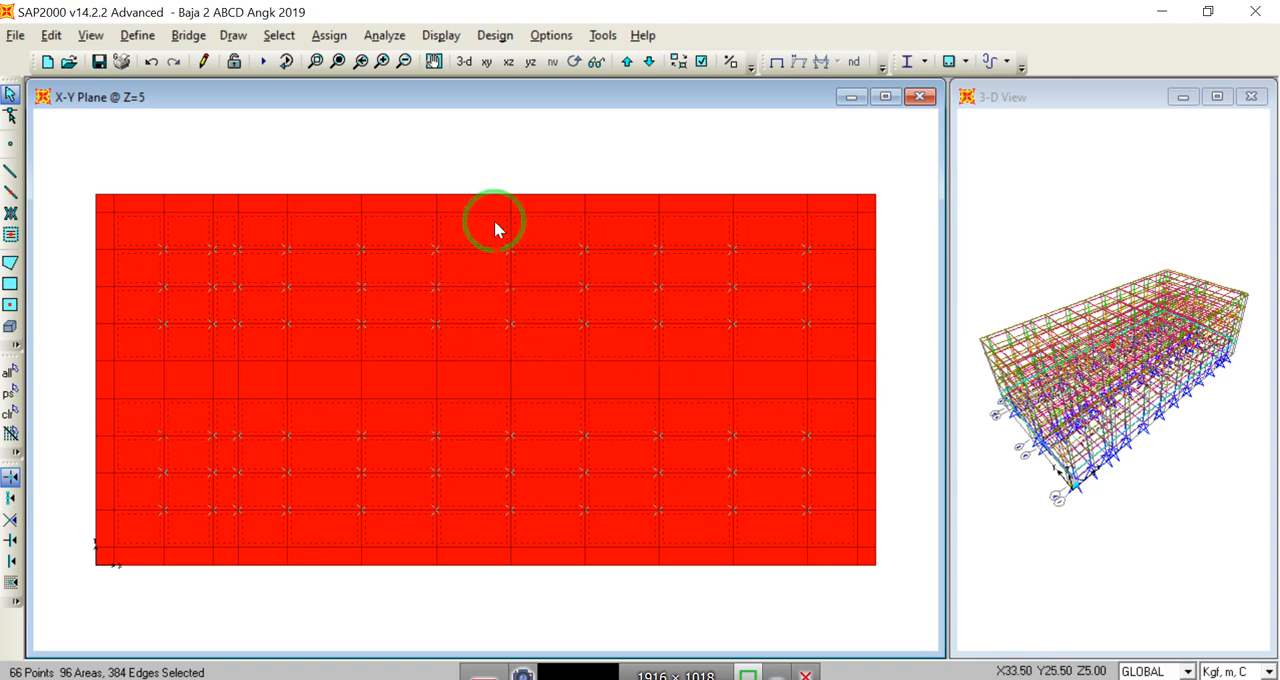
# Step: Assign a 250 kgf/m² uniform HIDUP load in the Gravity direction to the selected interior areas, replacing existing loads
pyautogui.click(327, 36)
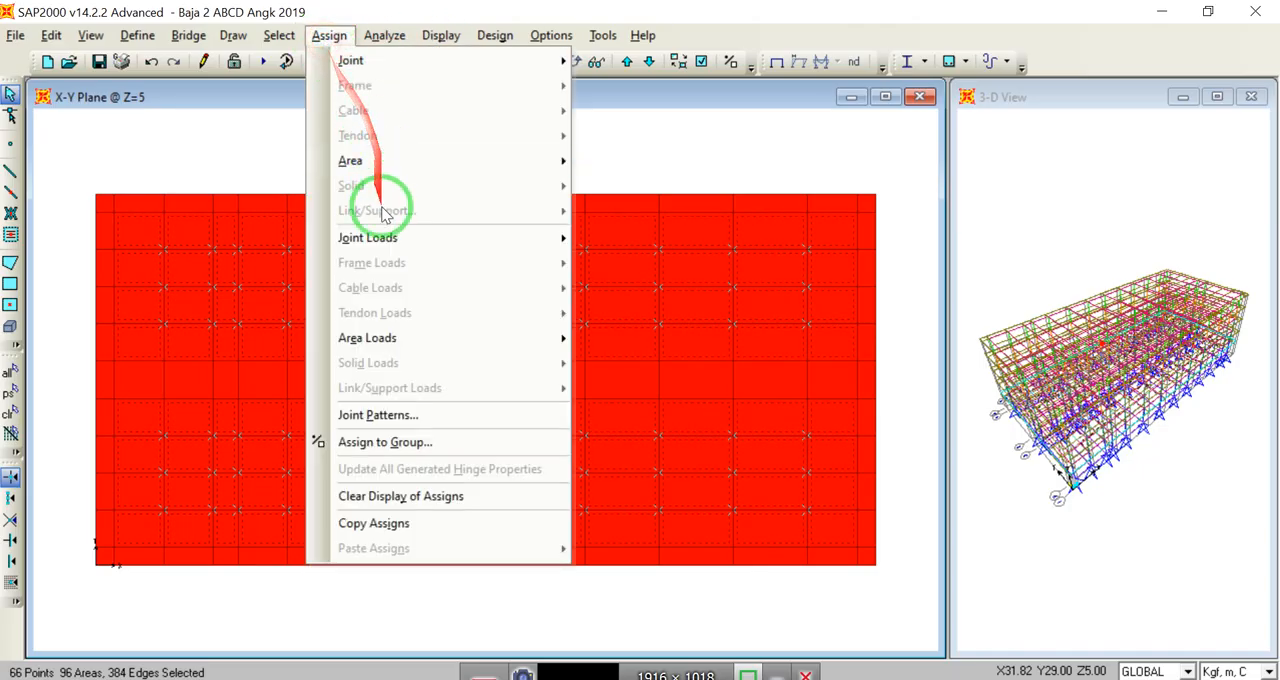
pyautogui.moveTo(395, 340)
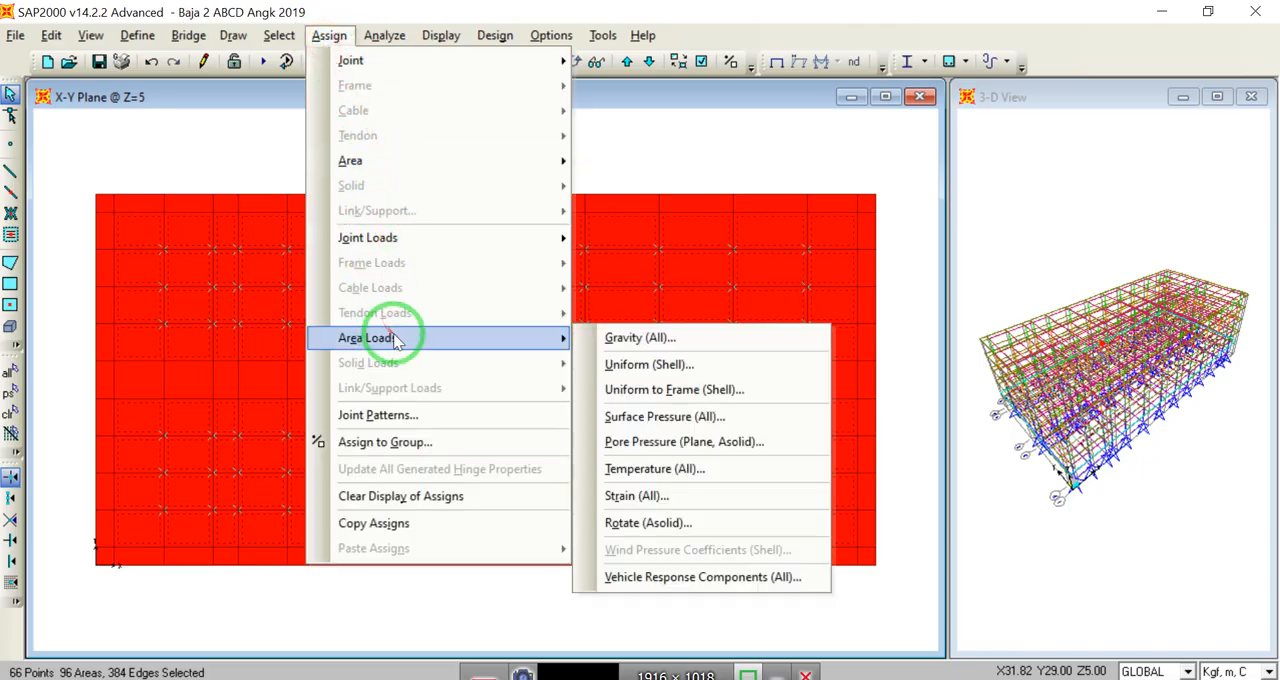
pyautogui.click(646, 364)
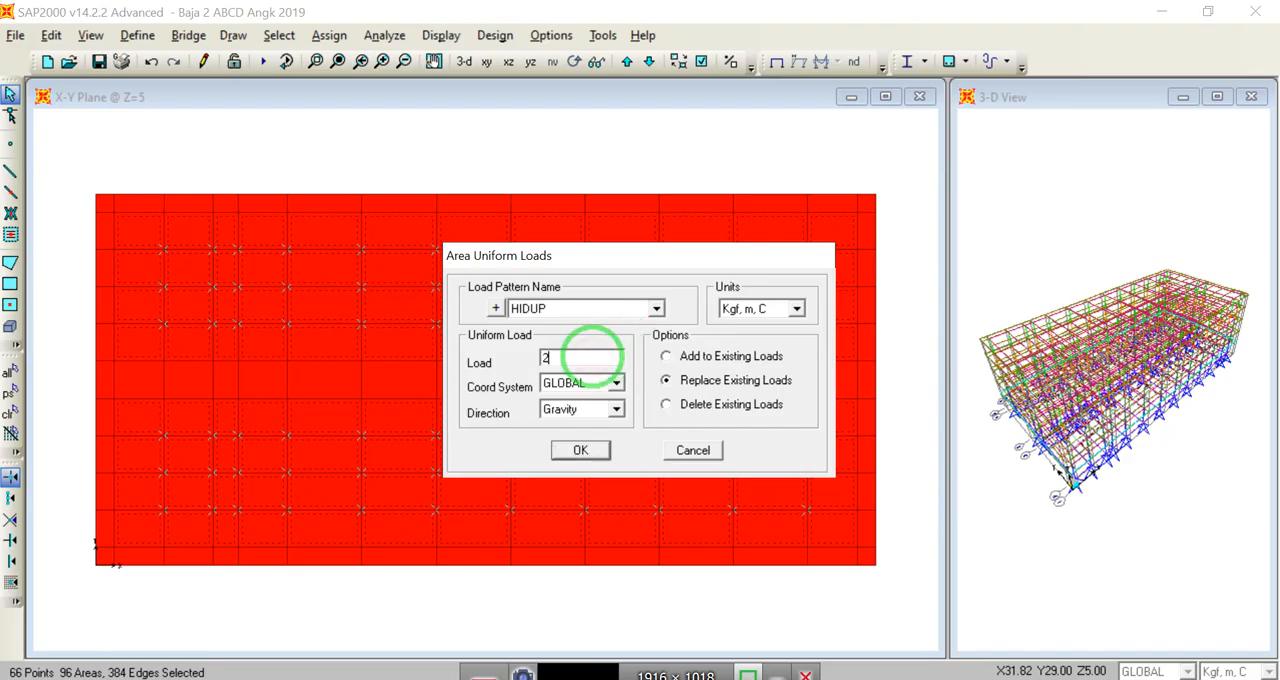
pyautogui.write('0')
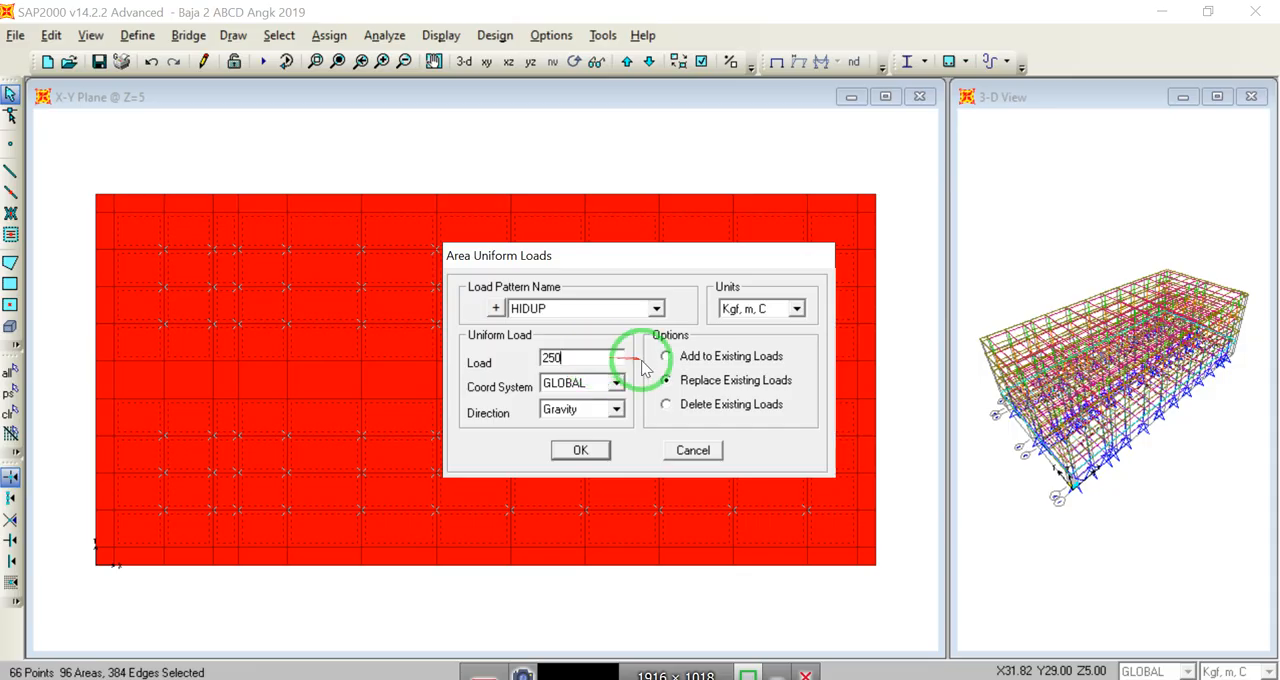
pyautogui.click(582, 451)
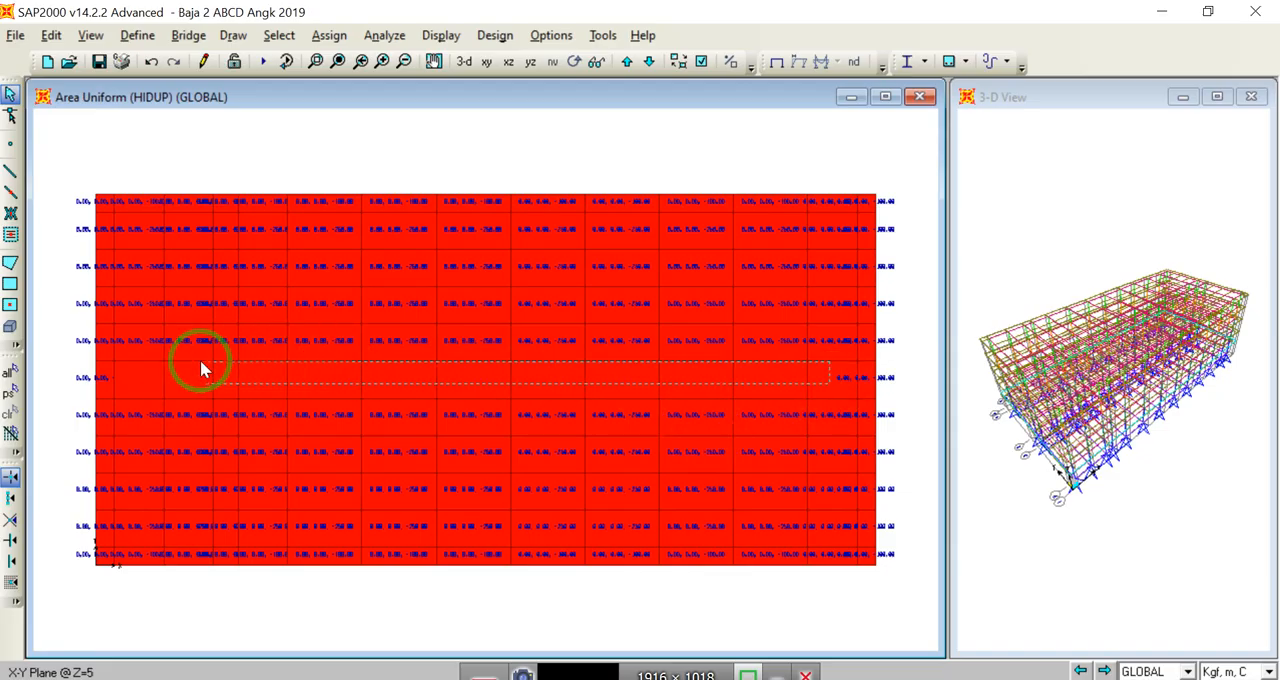
# Step: Assign a 300 kgf/m² uniform HIDUP load in the Gravity direction to the central strip of areas at Z=5 and check the values up close
pyautogui.moveTo(132, 372); pyautogui.dragTo(132, 372)
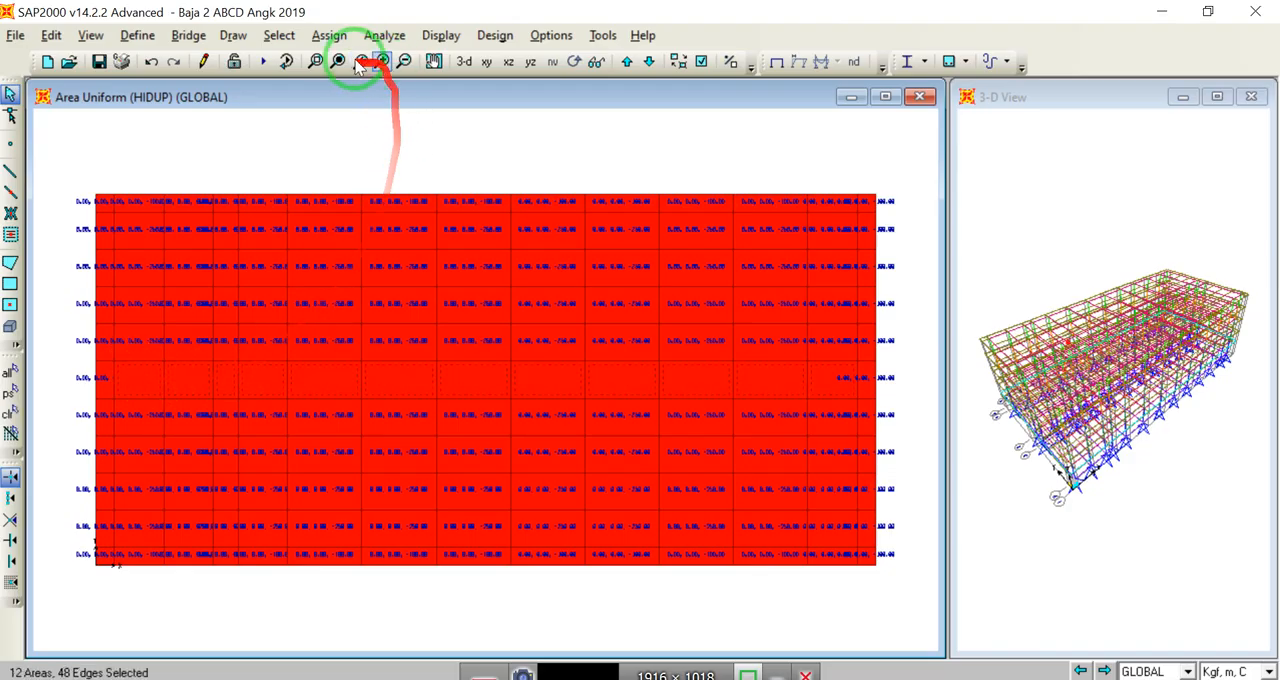
pyautogui.click(329, 35)
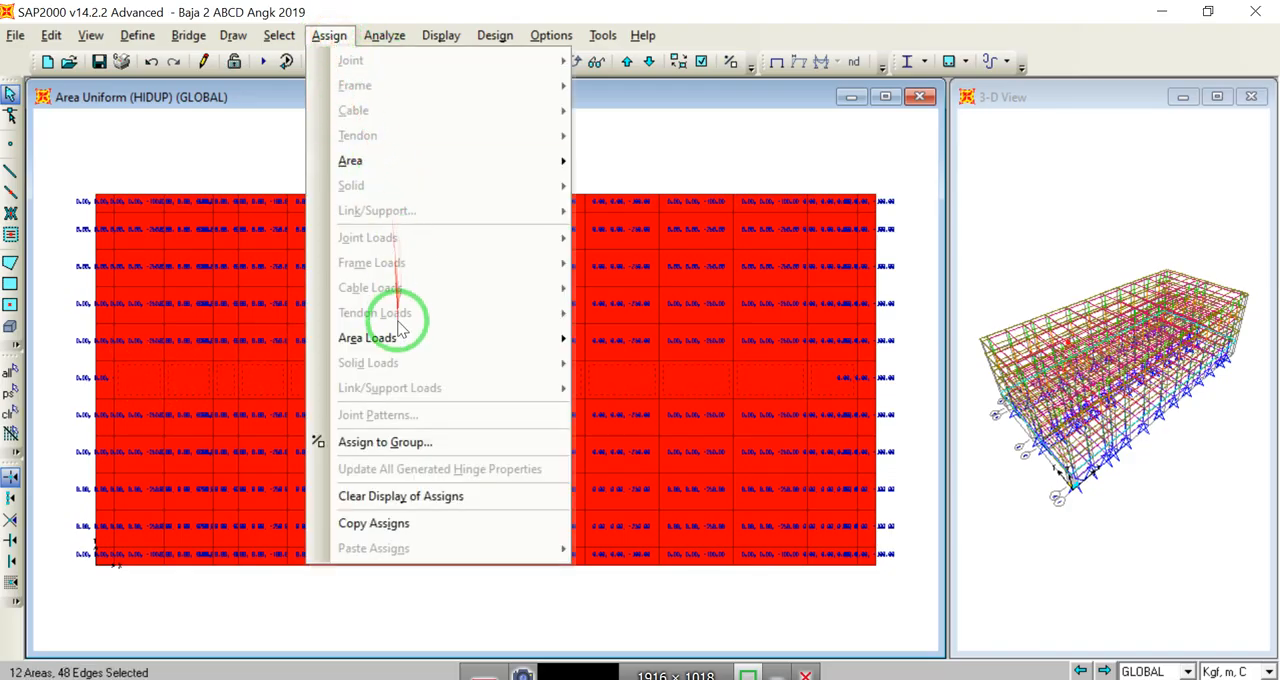
pyautogui.moveTo(408, 340)
pyautogui.click(648, 364)
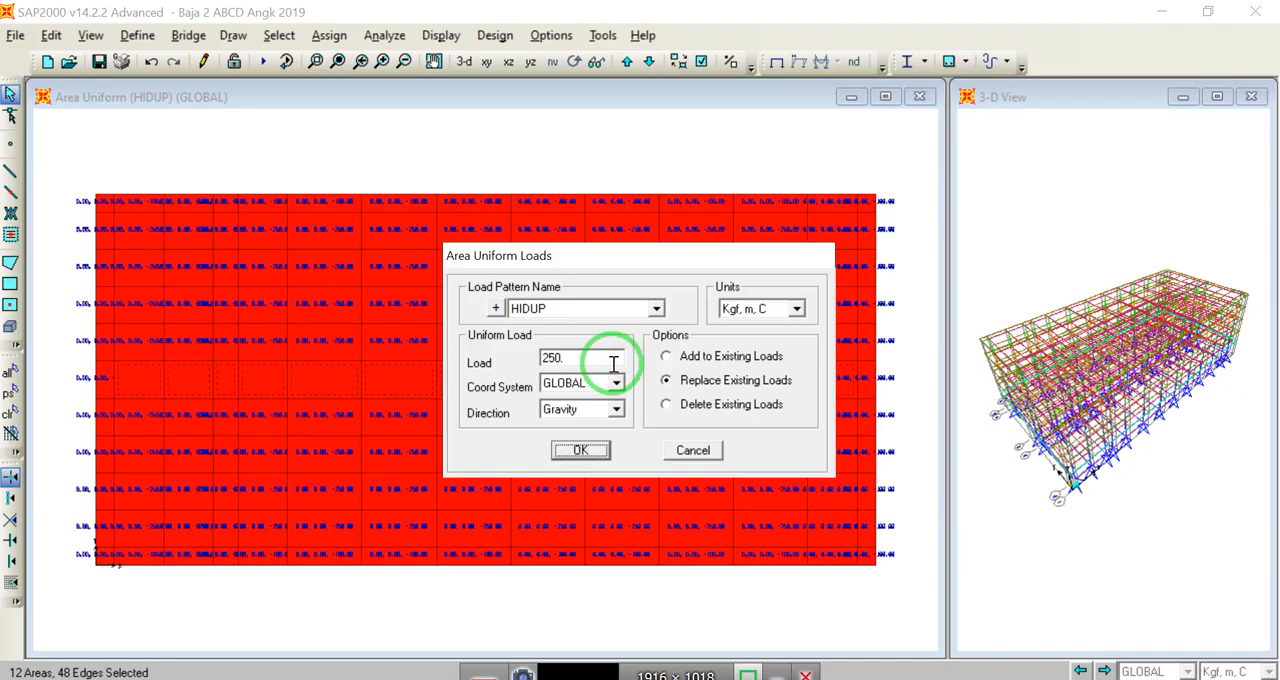
pyautogui.write('300')
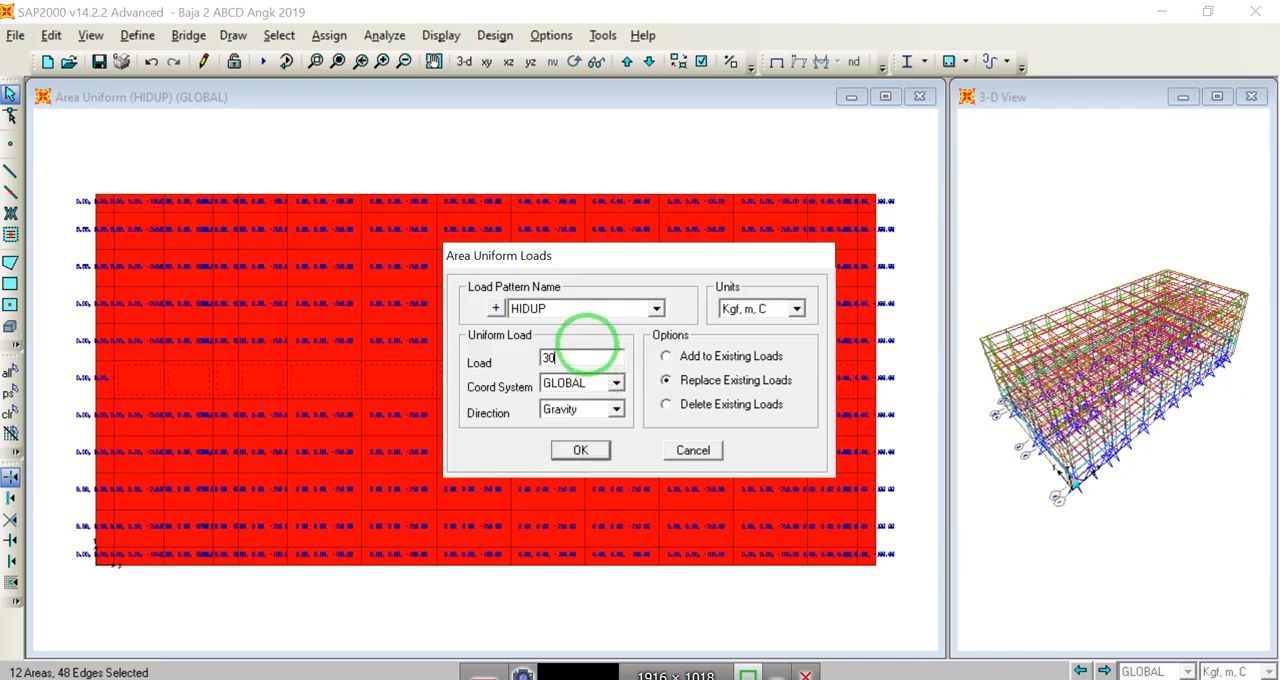
pyautogui.click(580, 450)
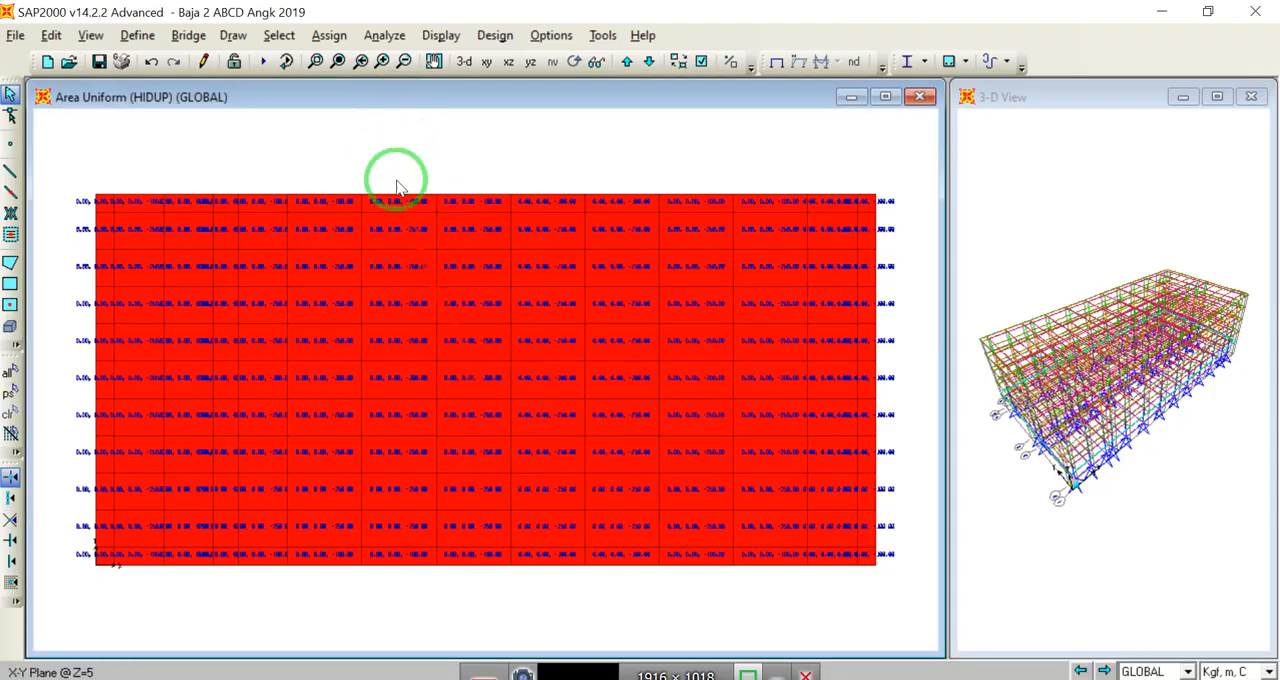
pyautogui.click(316, 61)
pyautogui.moveTo(418, 332); pyautogui.dragTo(558, 432)
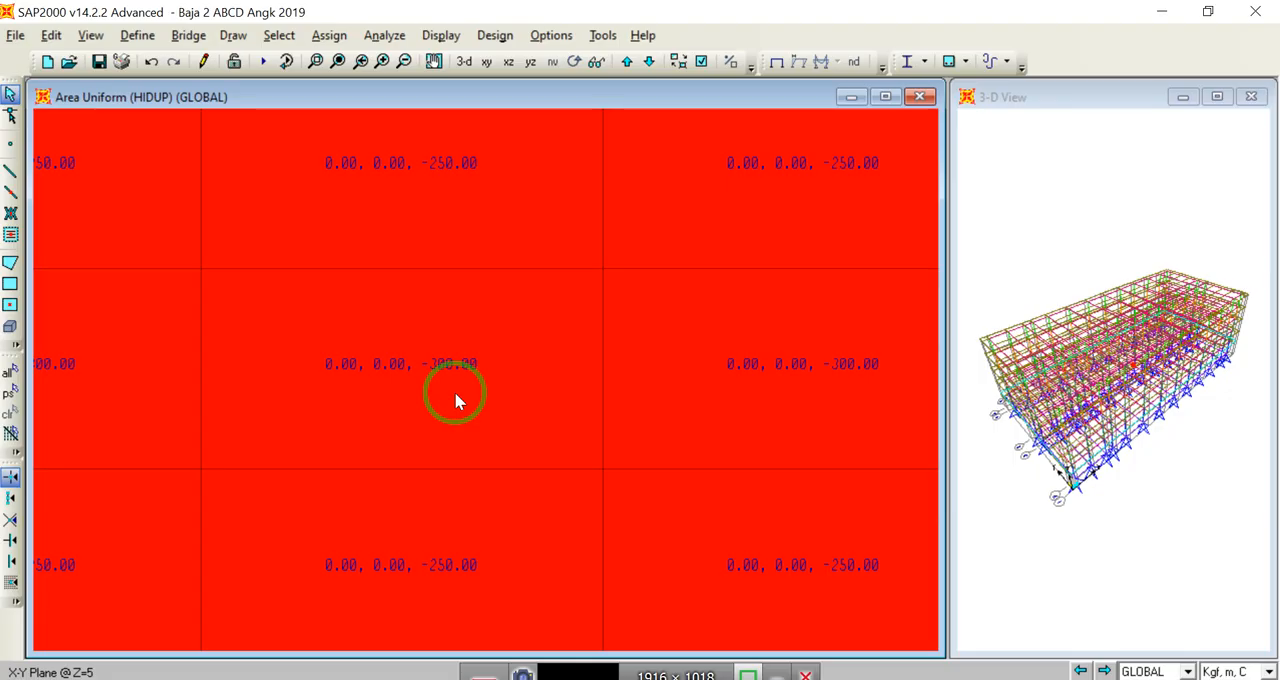
pyautogui.click(337, 61)
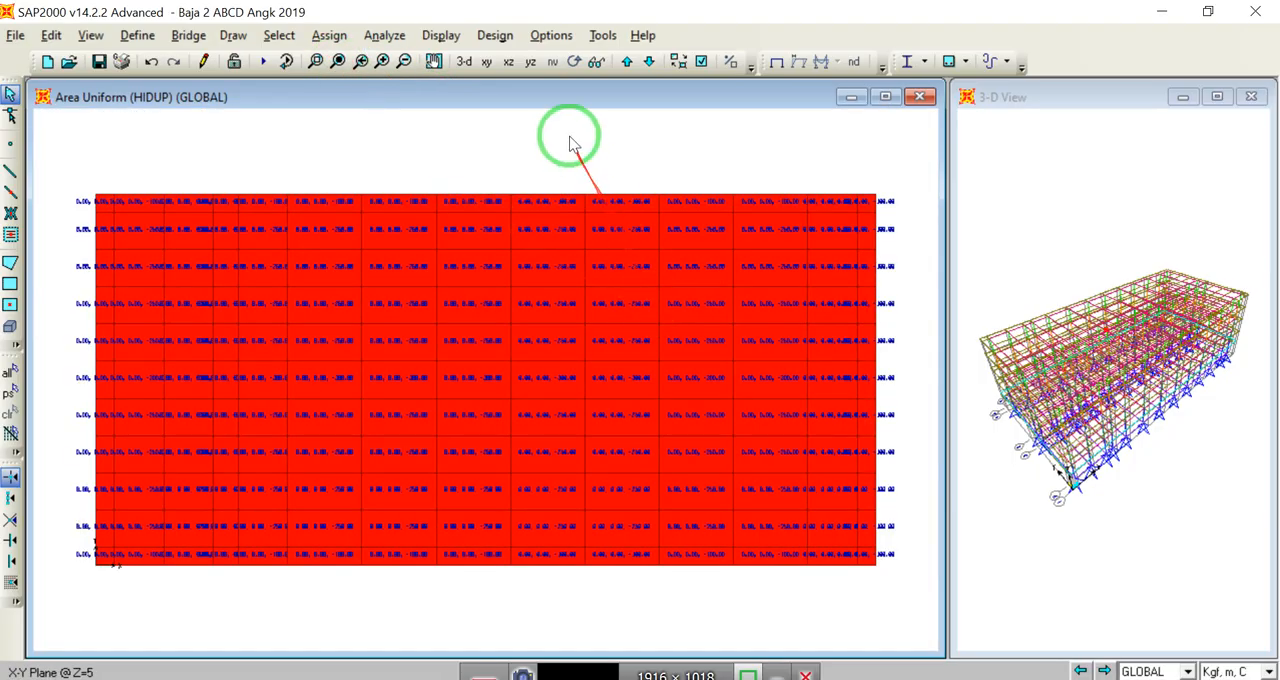
# Step: Display the HIDUP area loads at Z=5 as uniform load contours in the GLOBAL Gravity direction
pyautogui.click(443, 36)
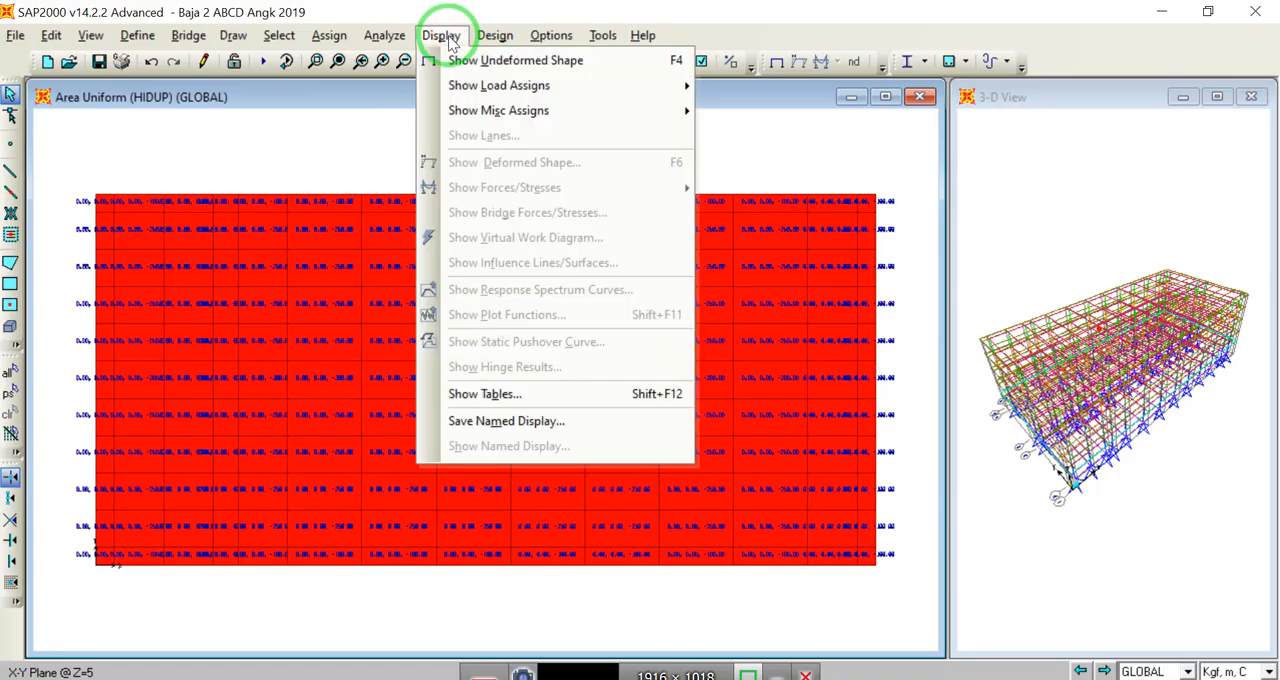
pyautogui.moveTo(557, 85)
pyautogui.click(776, 134)
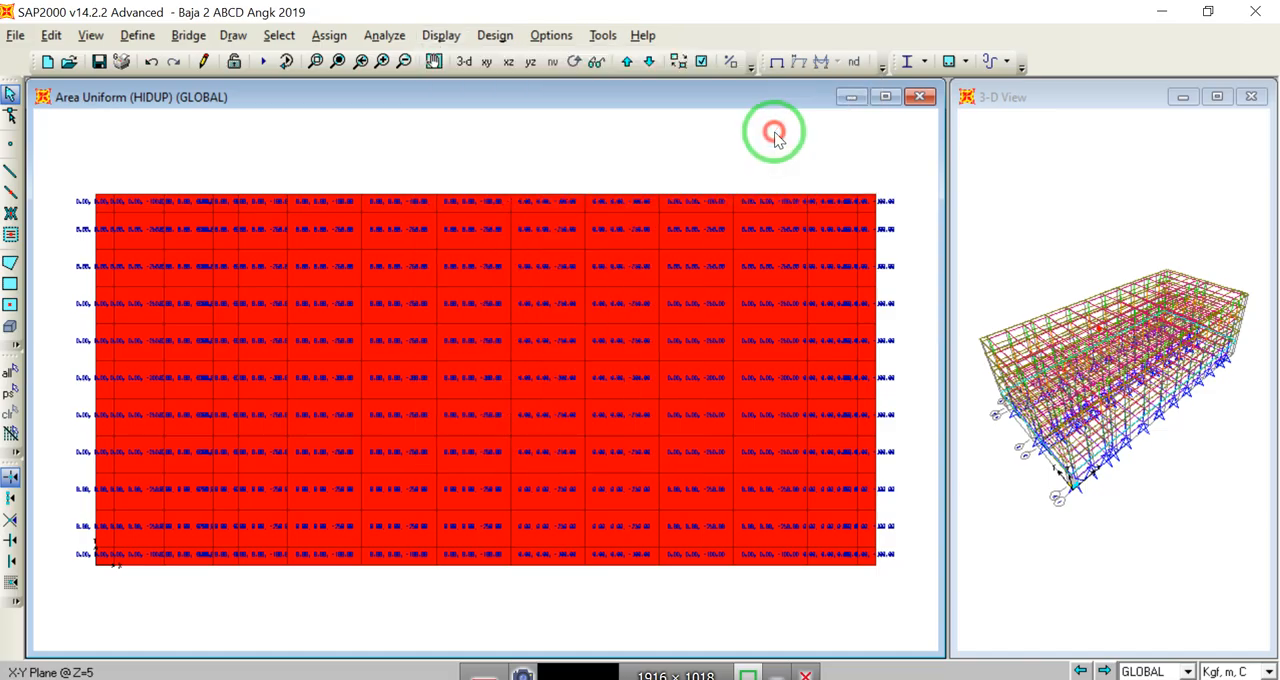
pyautogui.click(687, 142)
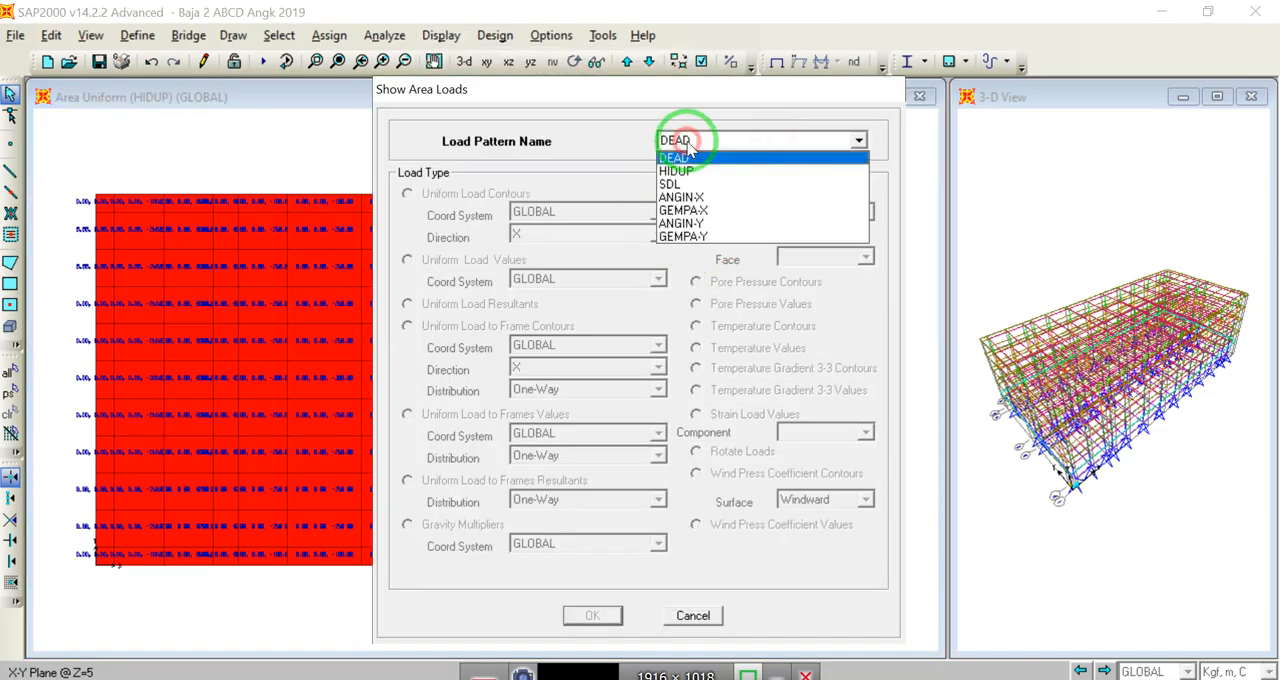
pyautogui.click(676, 172)
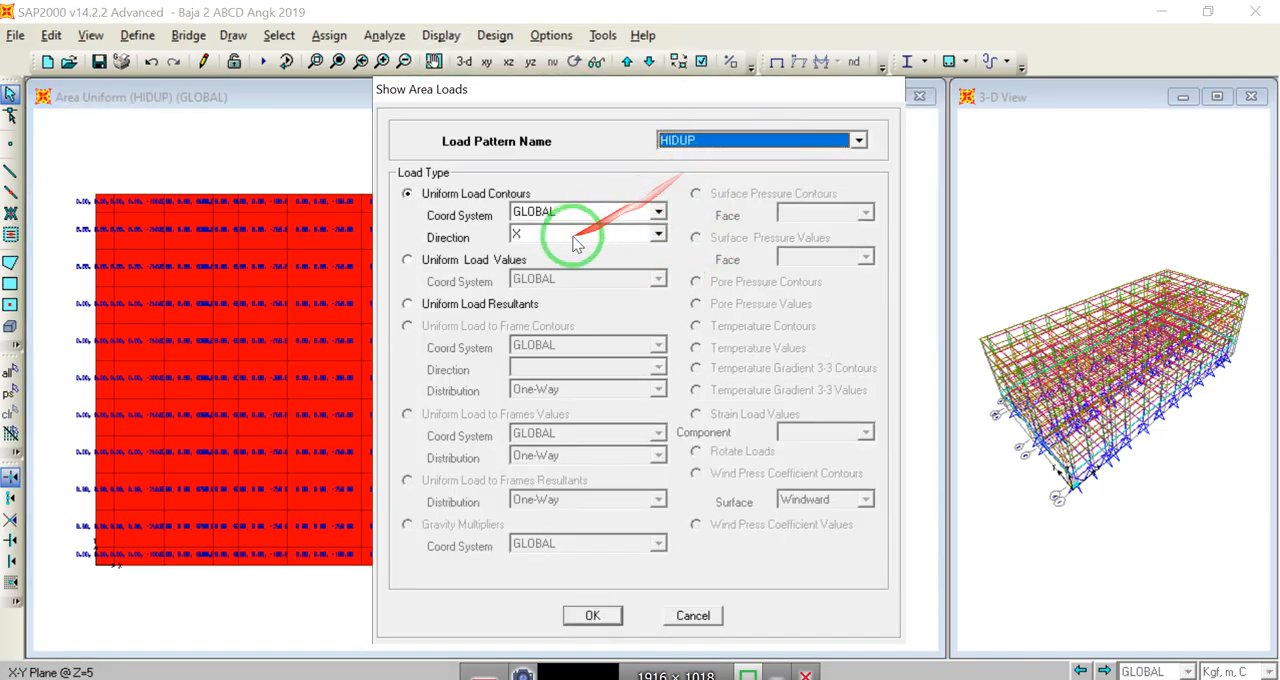
pyautogui.click(645, 236)
pyautogui.click(532, 291)
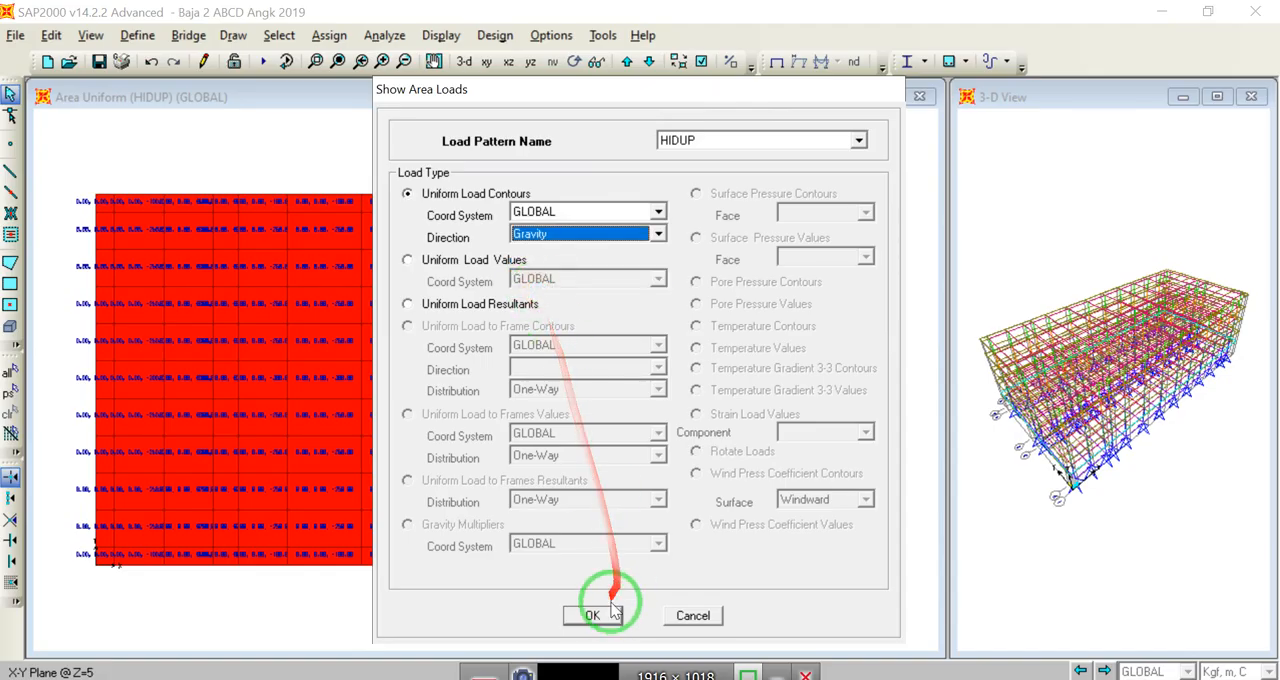
pyautogui.click(592, 615)
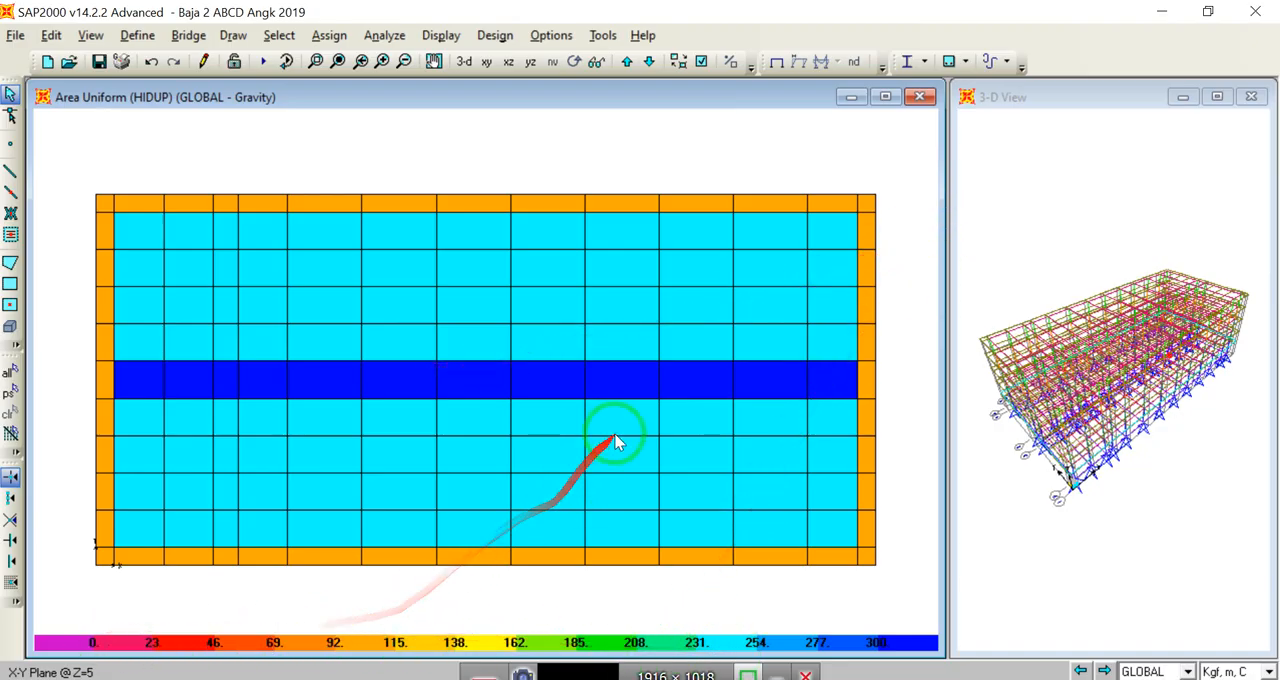
# Step: Inspect the load assignments of one central-strip area and one neighbouring interior area at Z=5
pyautogui.click(627, 386)
pyautogui.rightClick(627, 388)
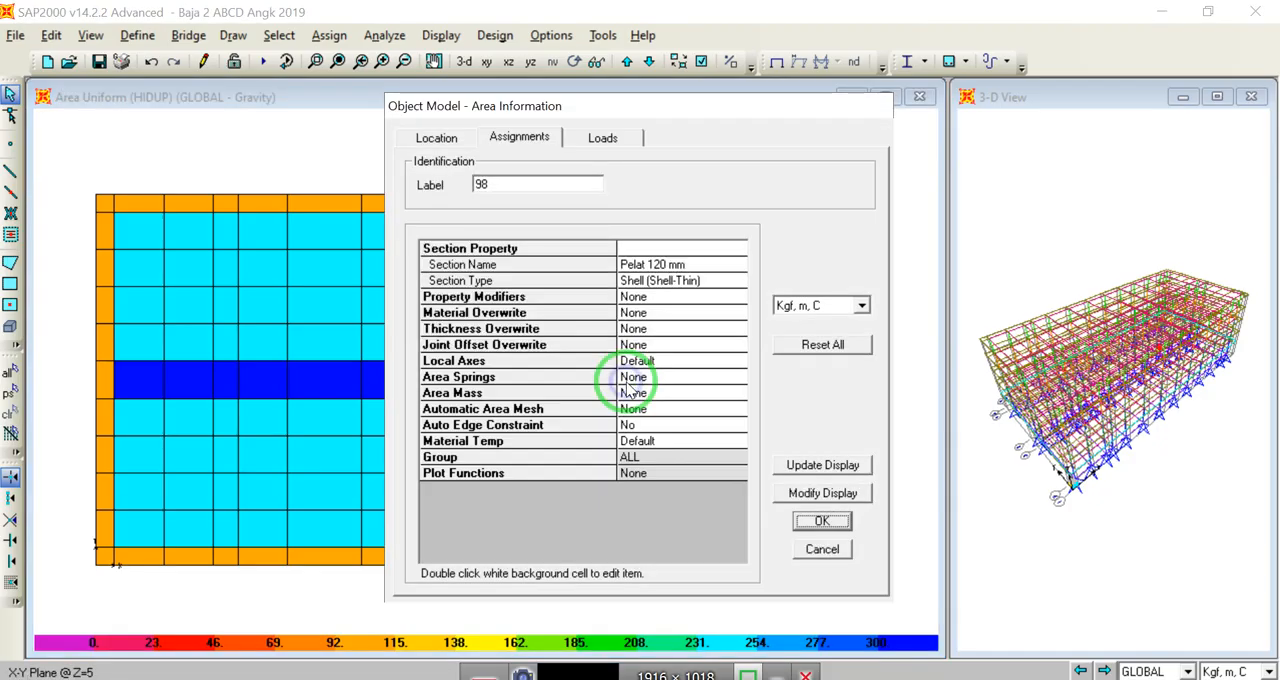
pyautogui.click(603, 137)
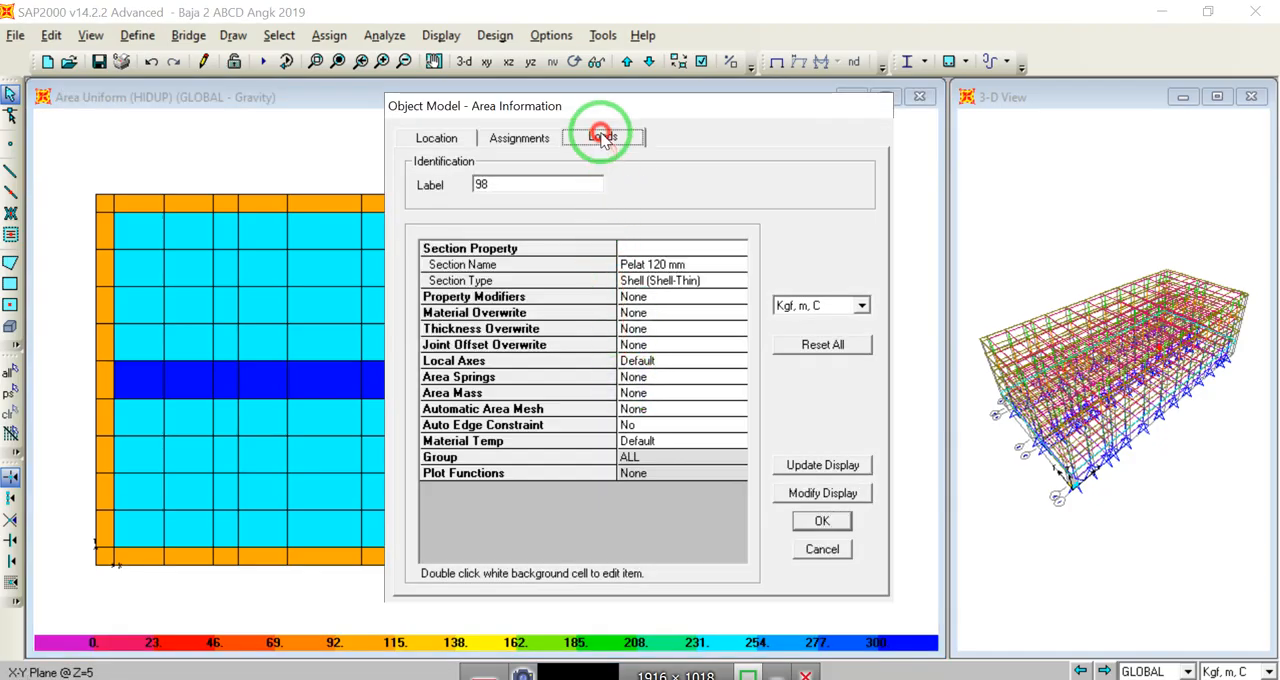
pyautogui.click(822, 548)
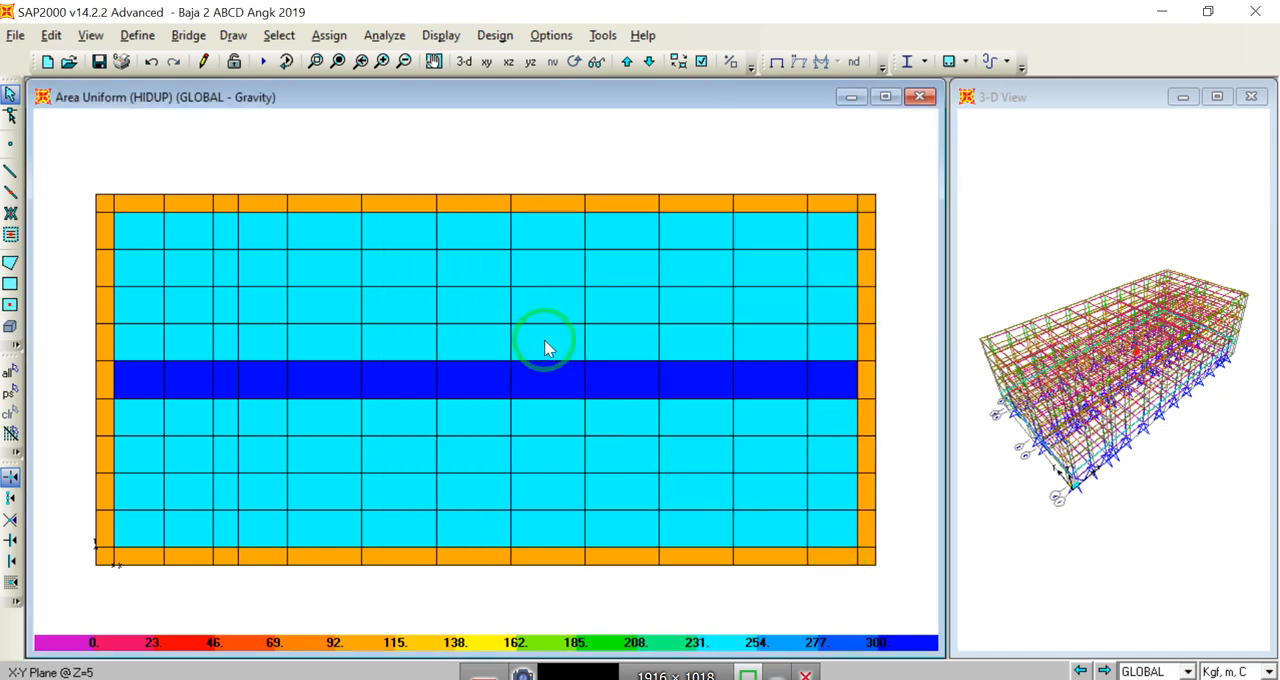
pyautogui.click(545, 343)
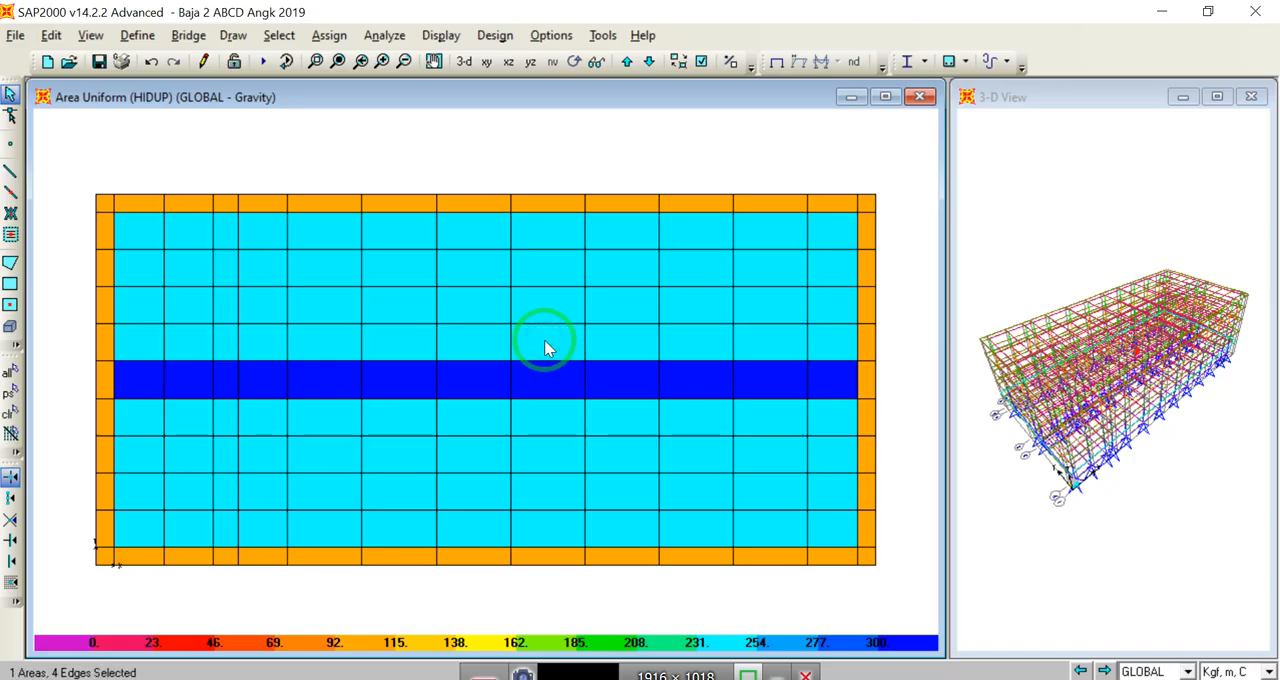
pyautogui.rightClick(545, 343)
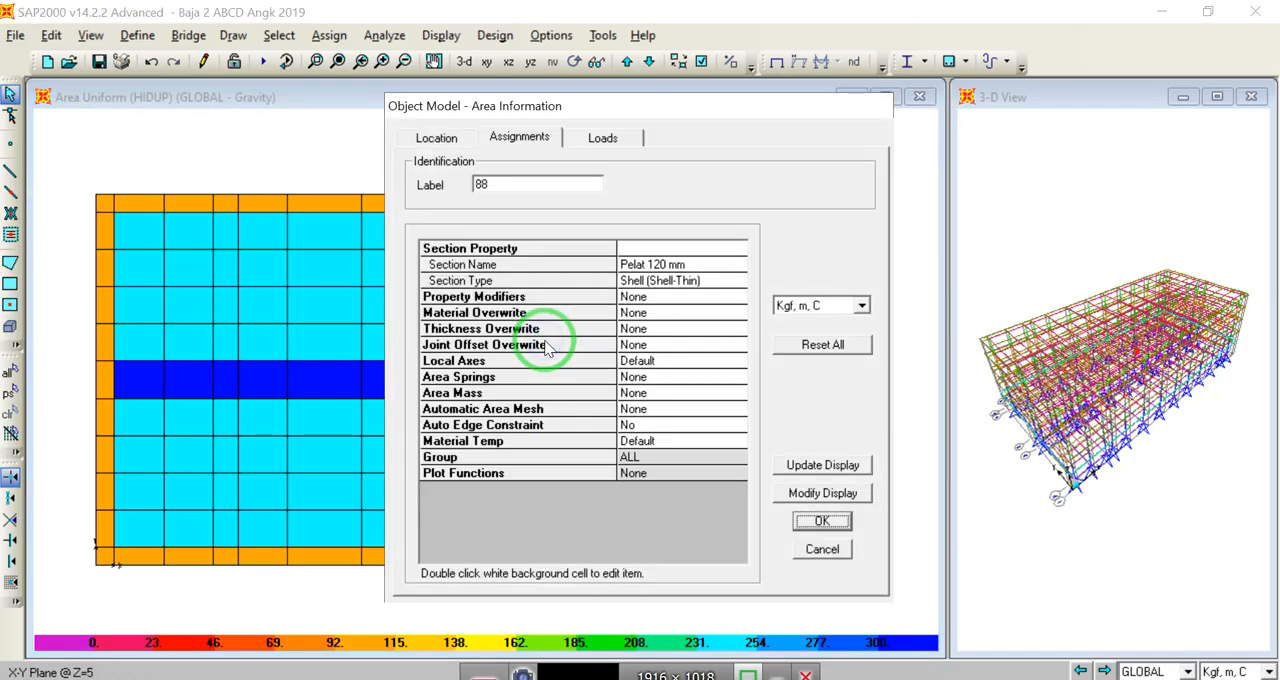
pyautogui.click(603, 137)
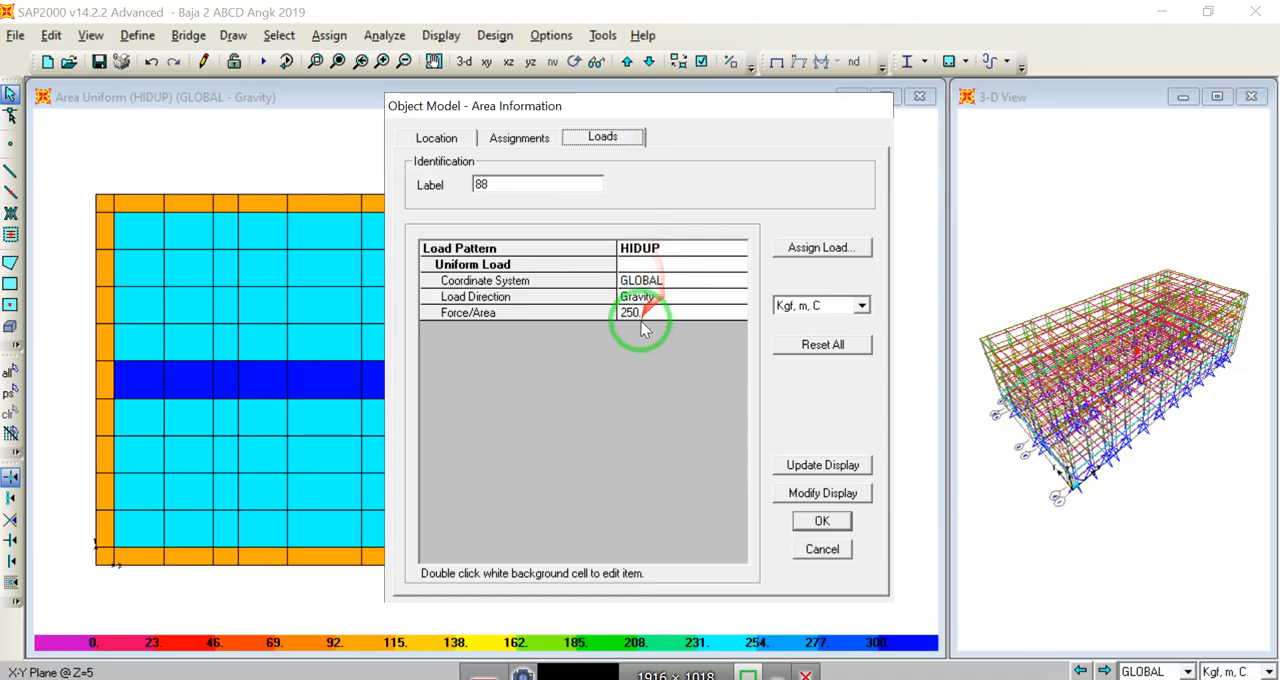
pyautogui.click(823, 522)
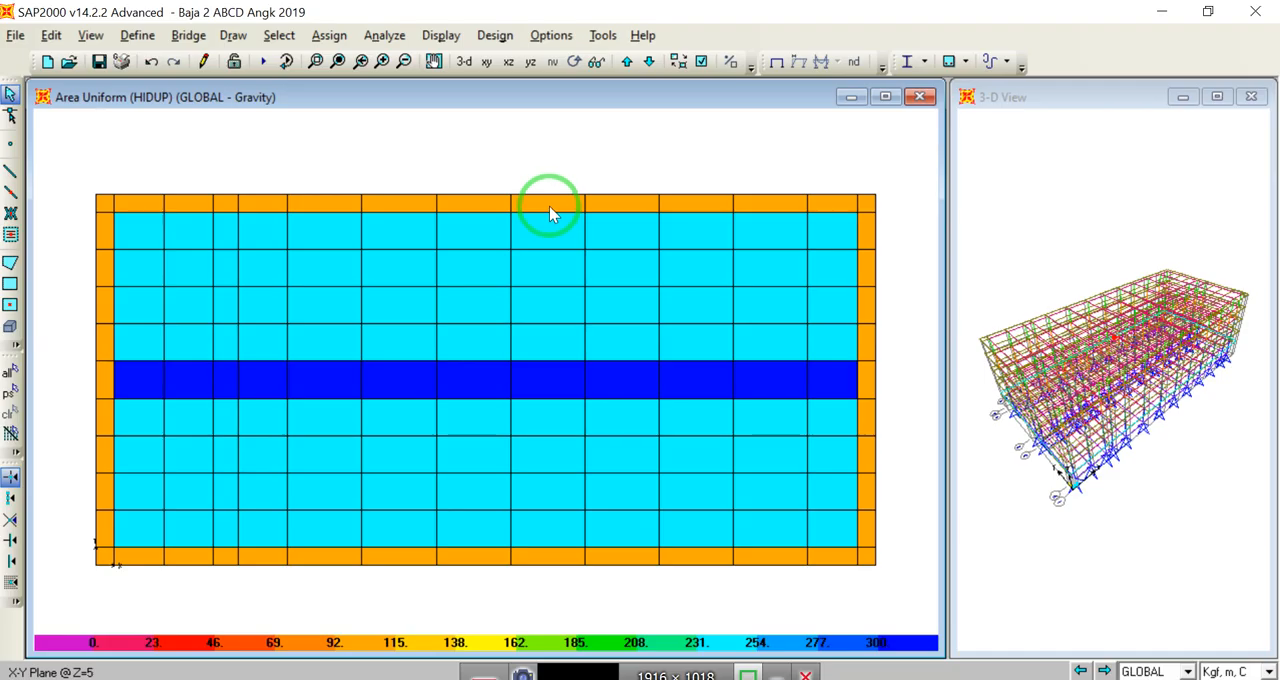
# Step: Select the interior areas on both sides of the central strip at Z=9 and on the level directly above it
pyautogui.click(624, 62)
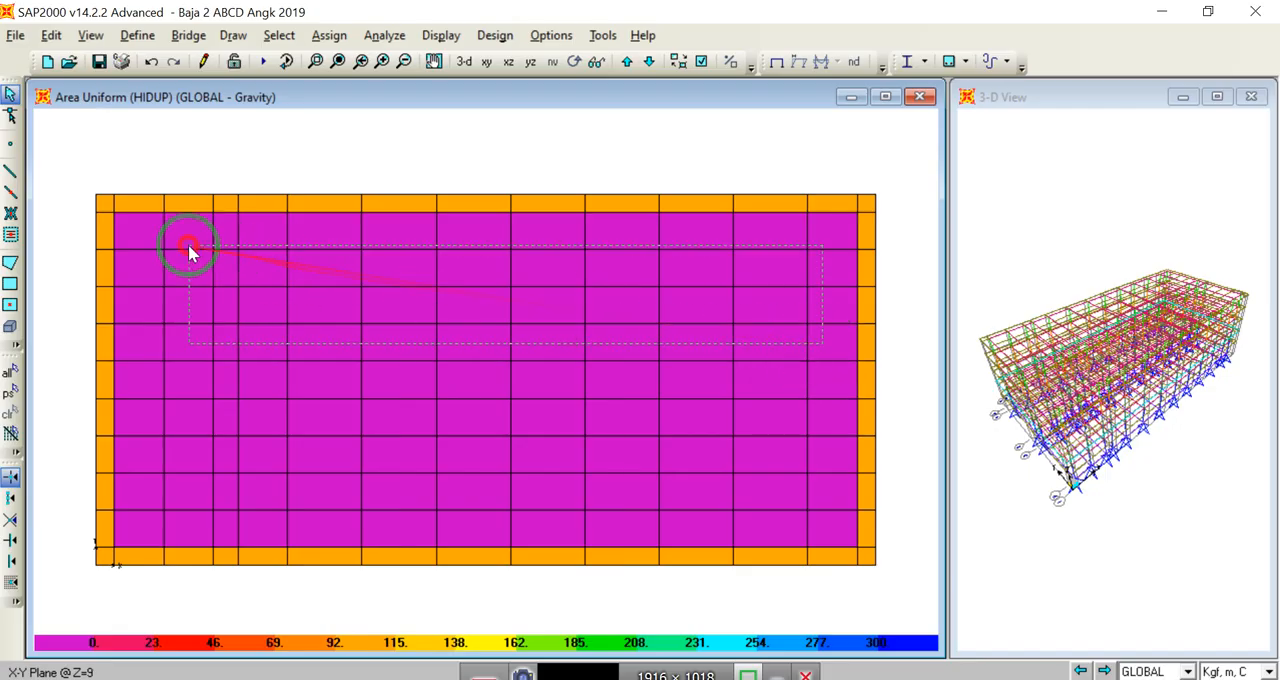
pyautogui.moveTo(822, 343); pyautogui.dragTo(143, 235)
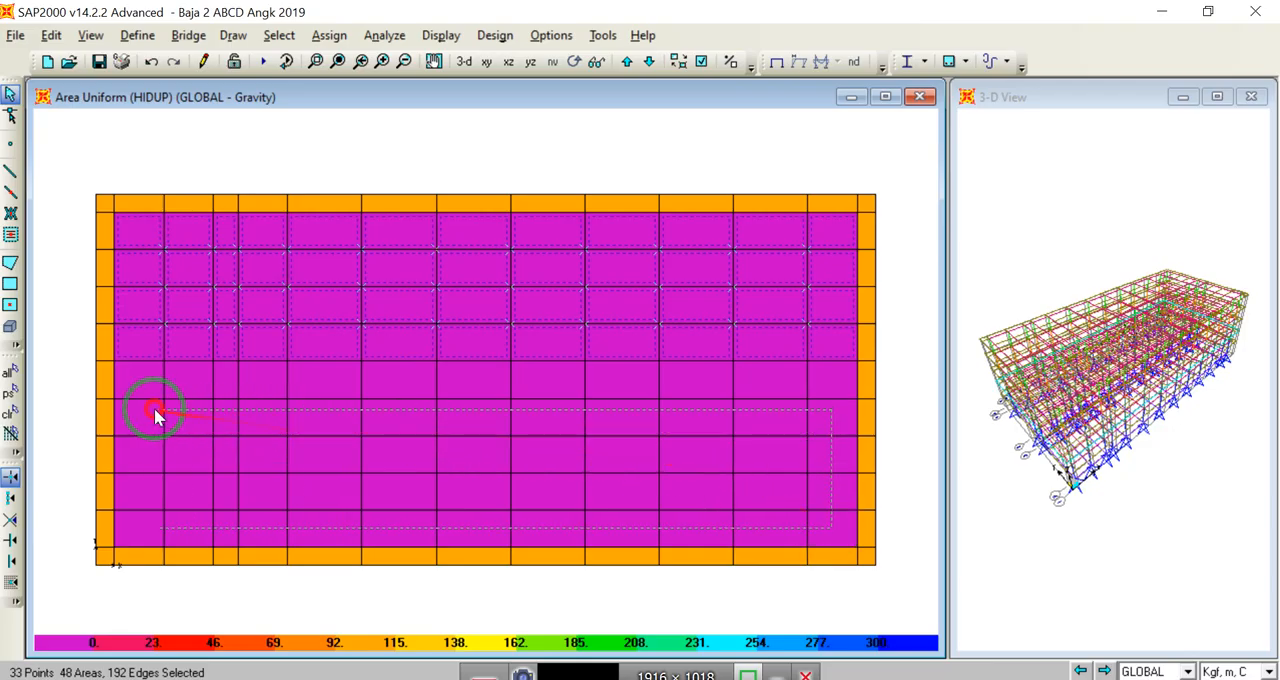
pyautogui.click(624, 61)
pyautogui.moveTo(141, 235); pyautogui.dragTo(831, 541)
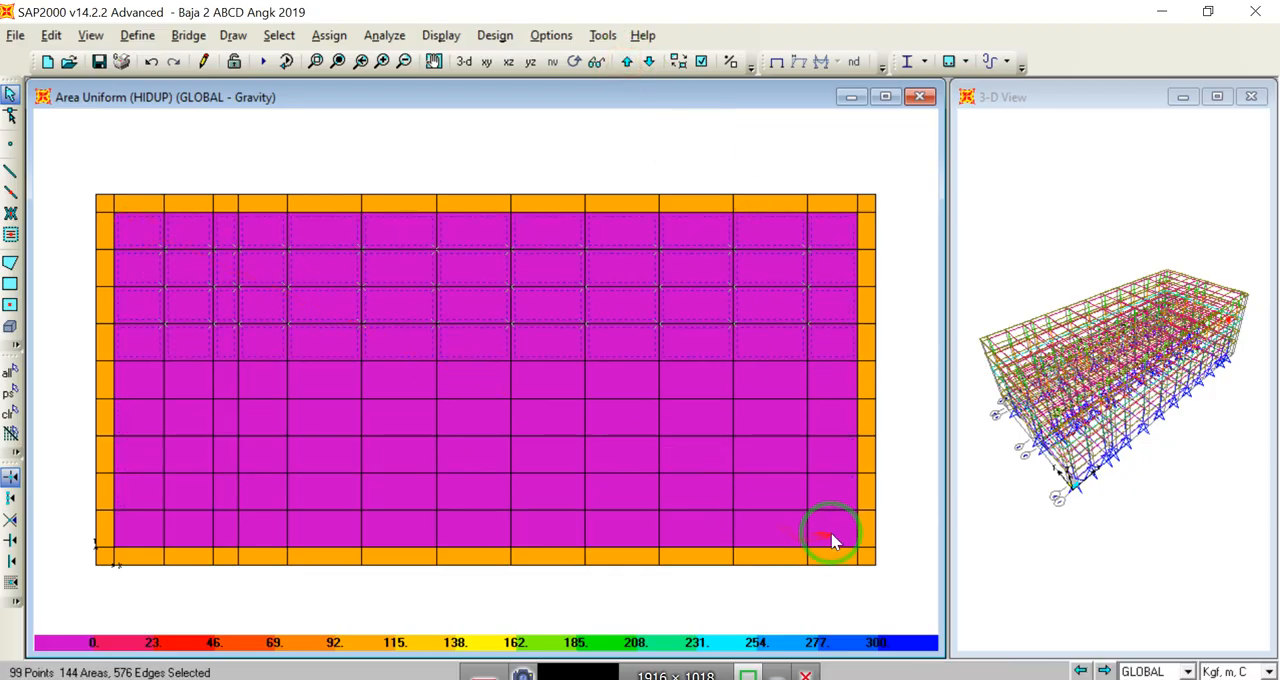
pyautogui.moveTo(135, 412); pyautogui.dragTo(135, 412)
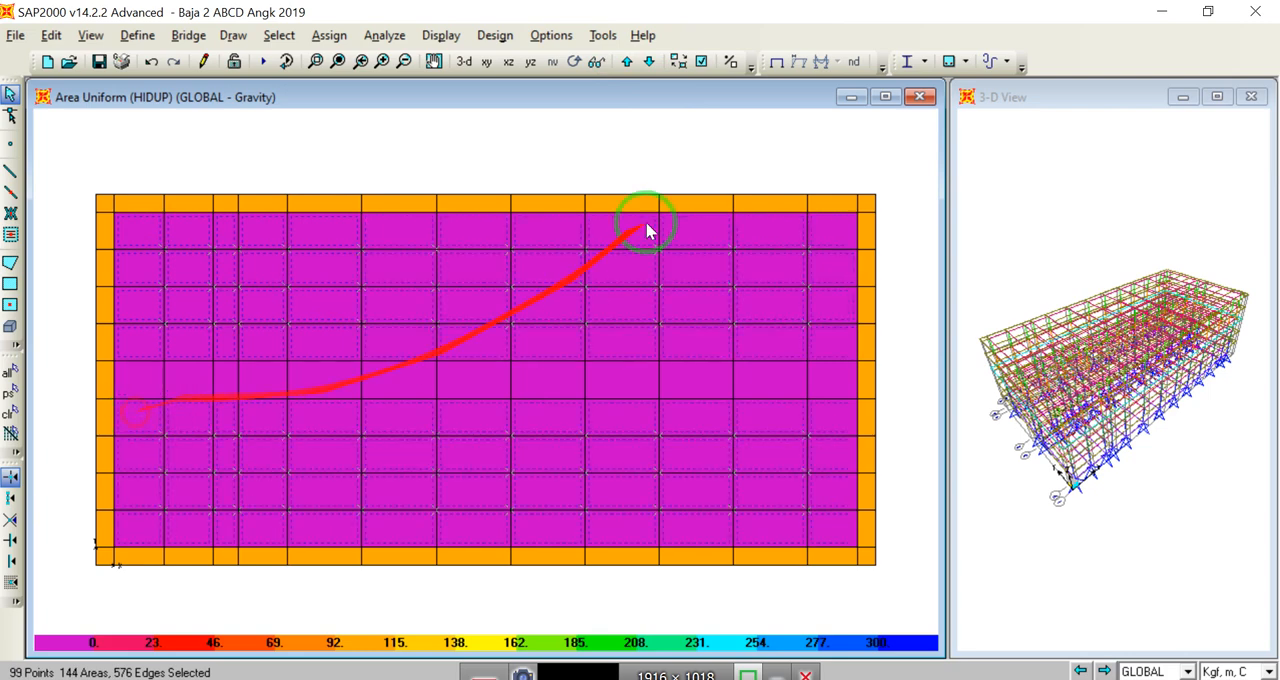
# Step: Add the interior areas on both sides of the central strip on the level just below Z=21 to the selection
pyautogui.click(627, 61)
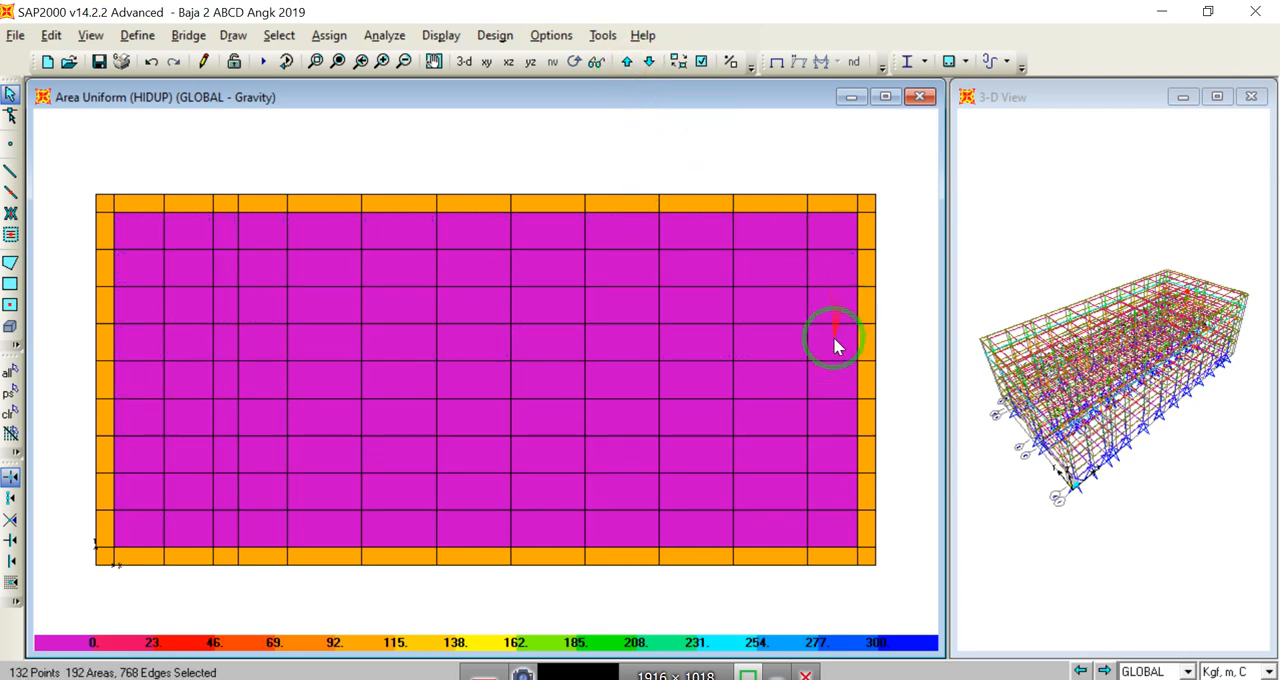
pyautogui.moveTo(831, 341); pyautogui.dragTo(278, 262)
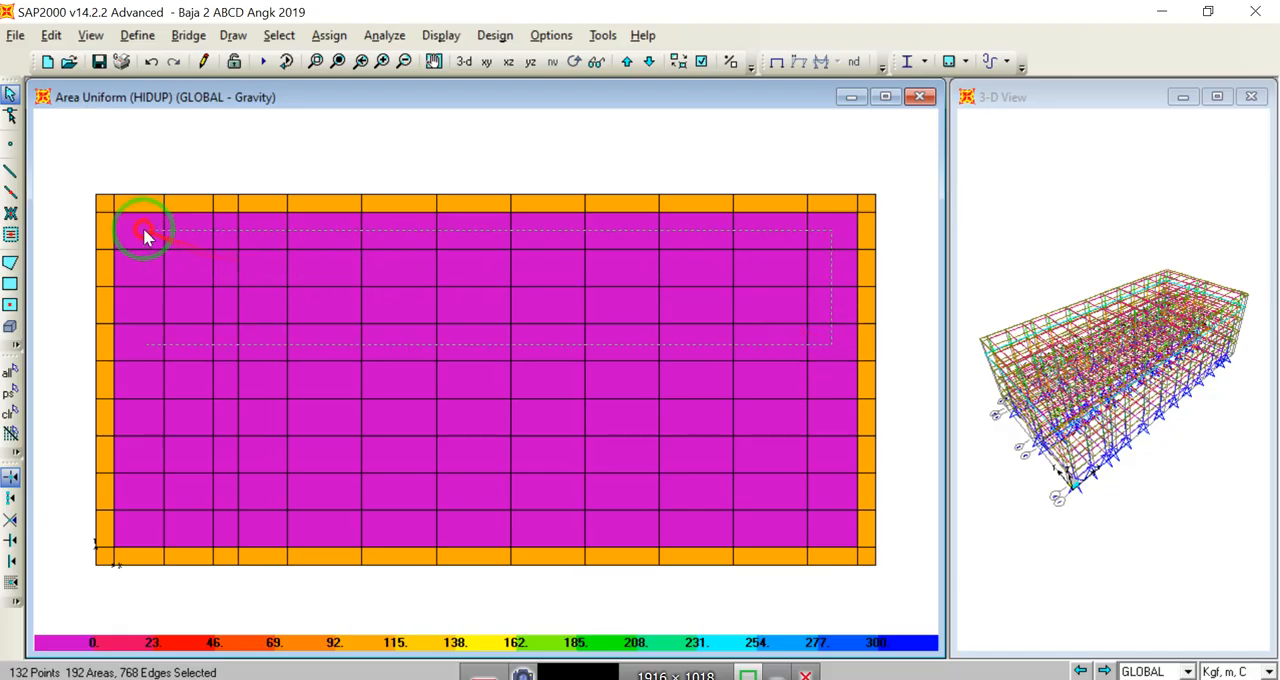
pyautogui.moveTo(831, 524); pyautogui.dragTo(280, 445)
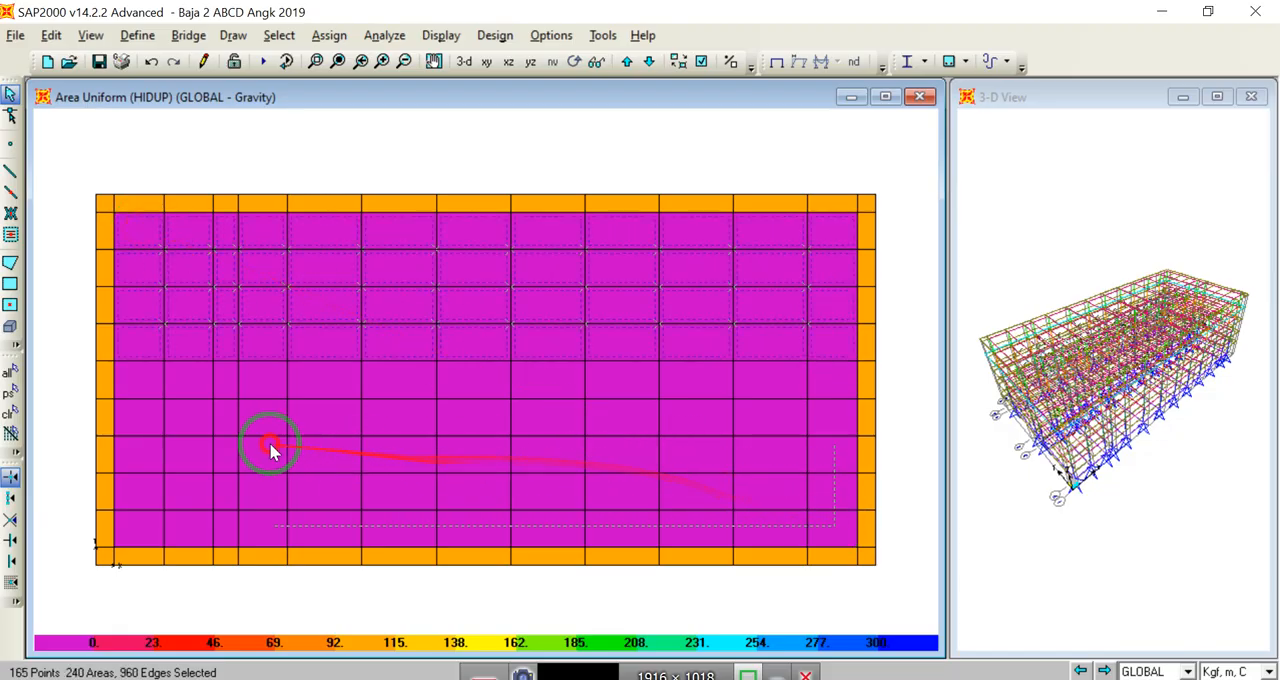
pyautogui.moveTo(146, 419); pyautogui.dragTo(146, 419)
pyautogui.click(627, 61)
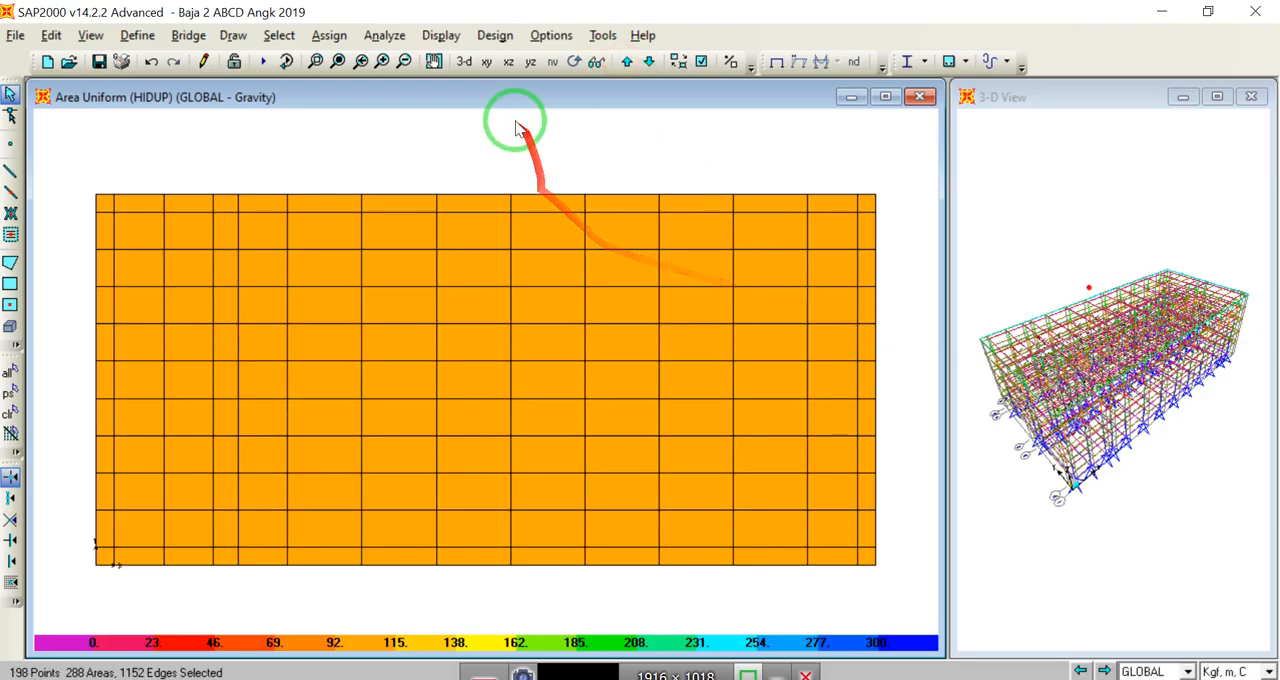
# Step: Assign a 250 kgf/m² HIDUP uniform shell load in the GLOBAL Gravity direction to the selected interior areas, replacing existing loads
pyautogui.click(648, 61)
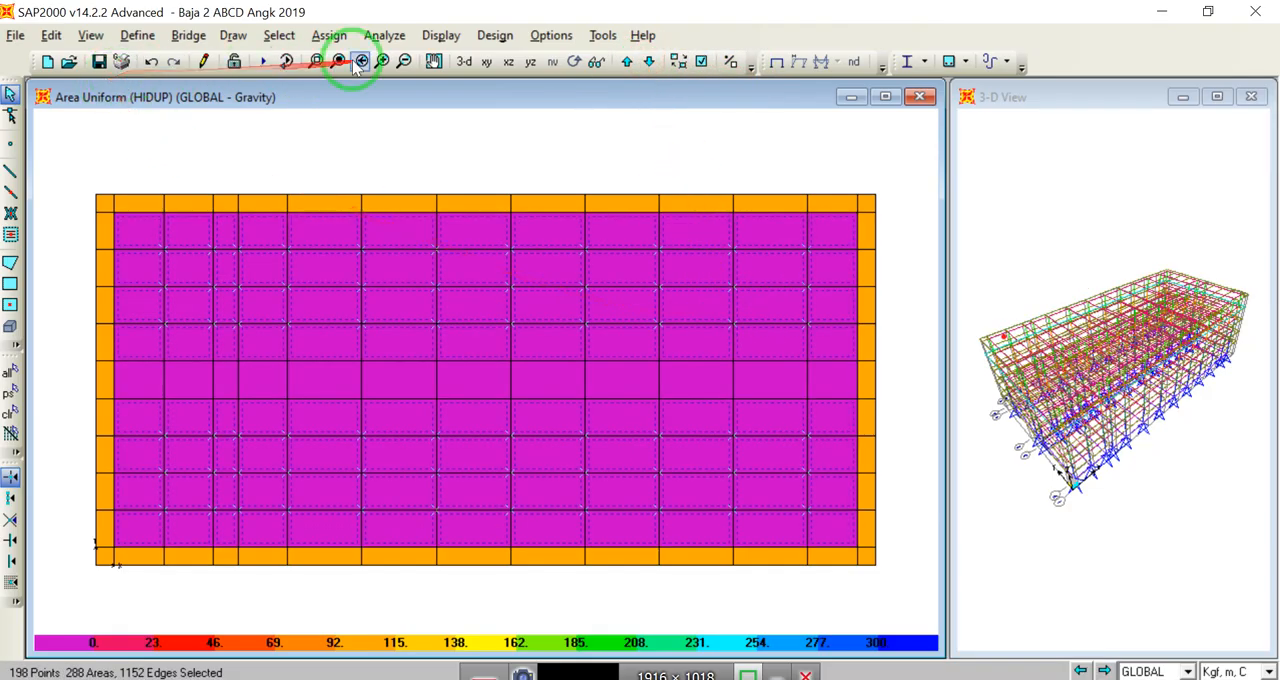
pyautogui.click(330, 35)
pyautogui.moveTo(443, 337)
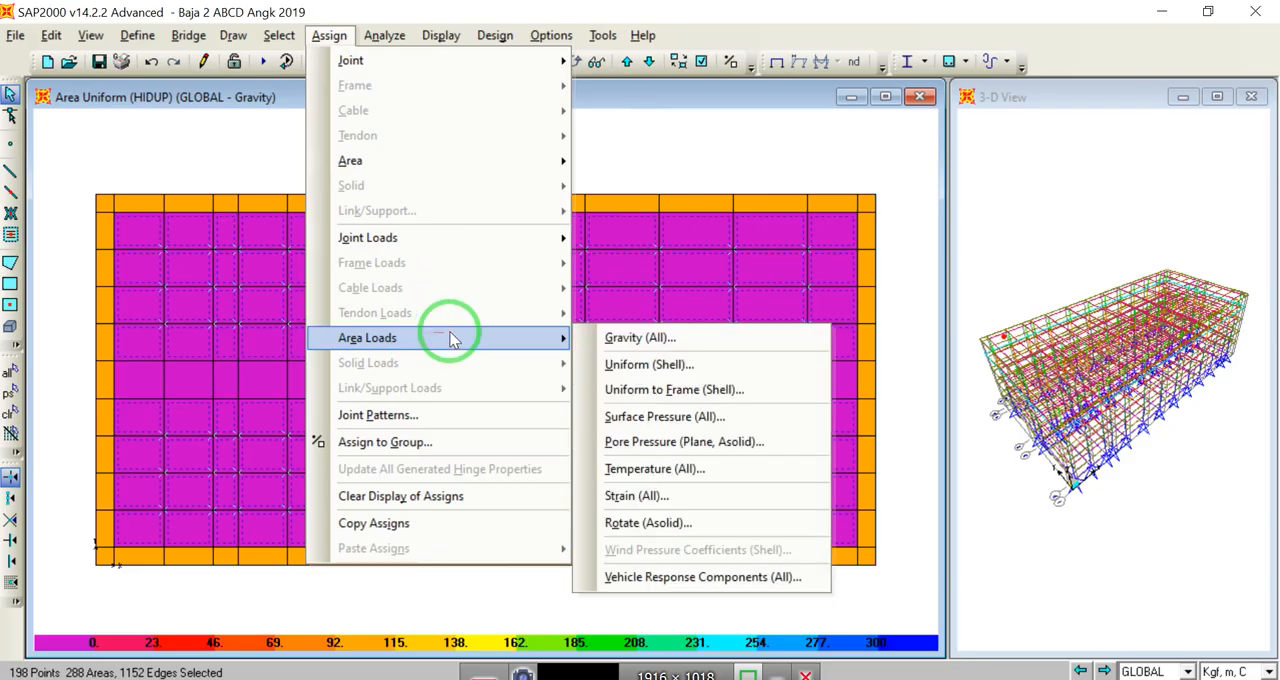
pyautogui.click(612, 364)
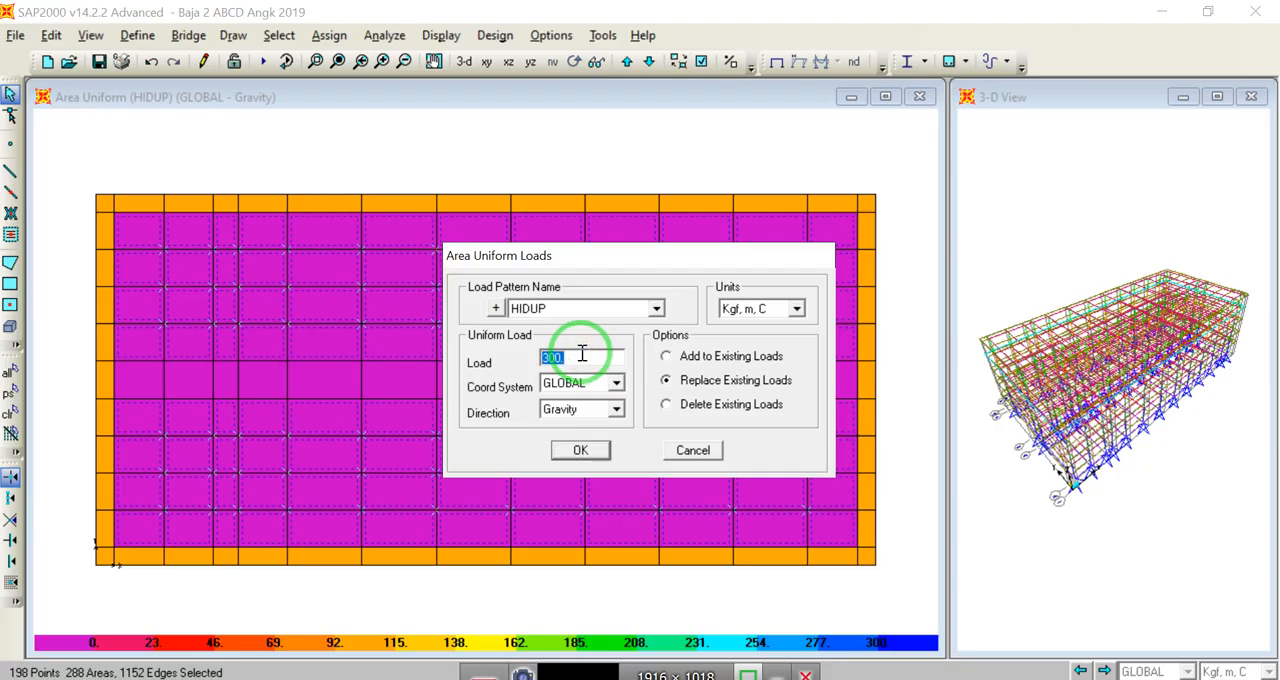
pyautogui.write('250')
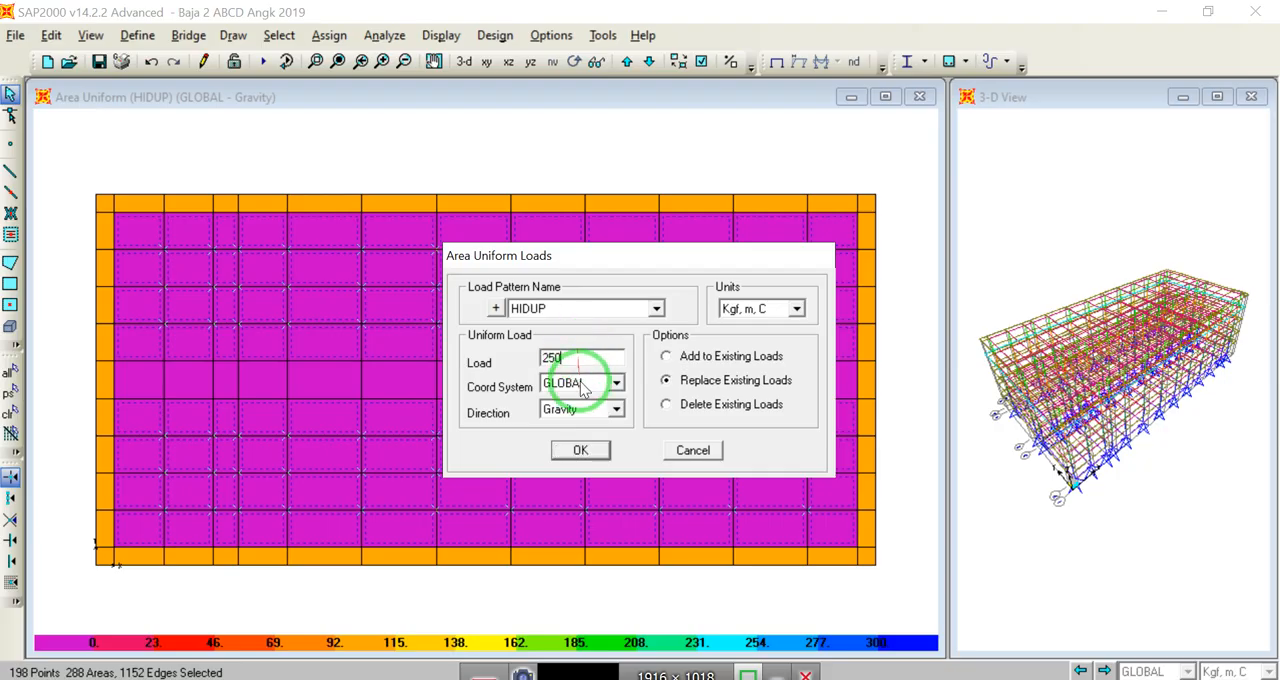
pyautogui.click(579, 450)
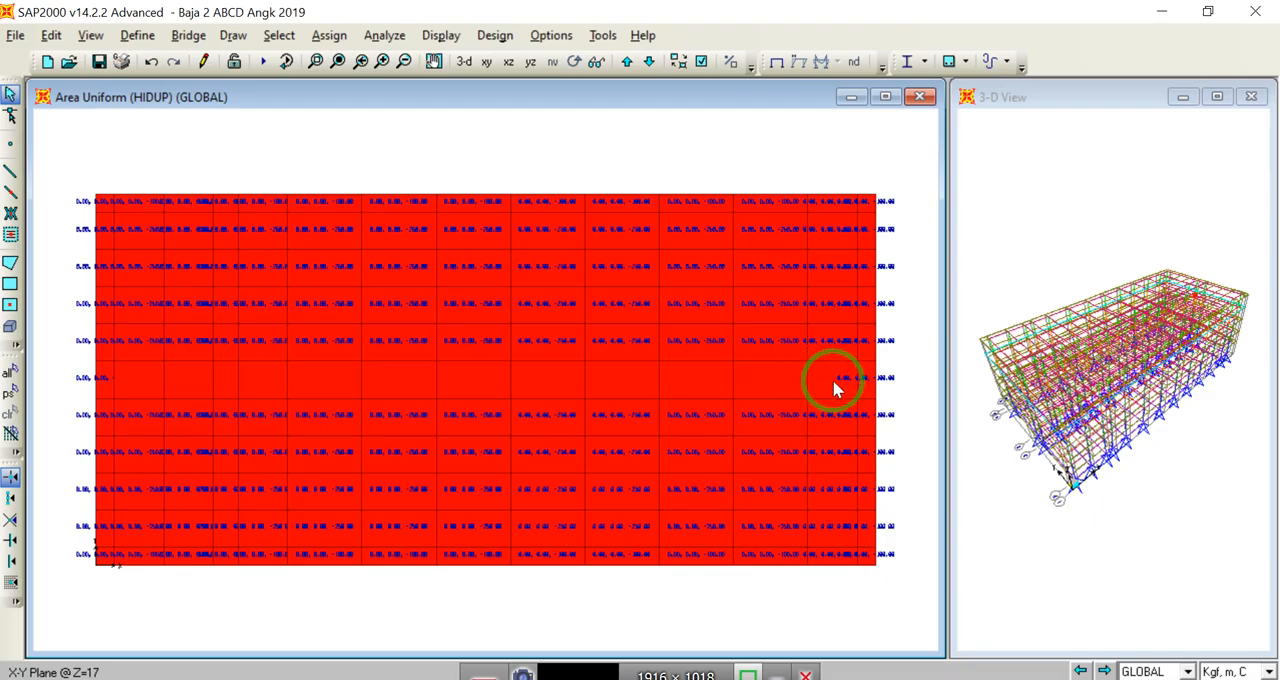
# Step: Select the central-strip areas at Z=17 and on the two floor levels below it, down to Z=9
pyautogui.moveTo(832, 379); pyautogui.dragTo(135, 366)
pyautogui.click(647, 61)
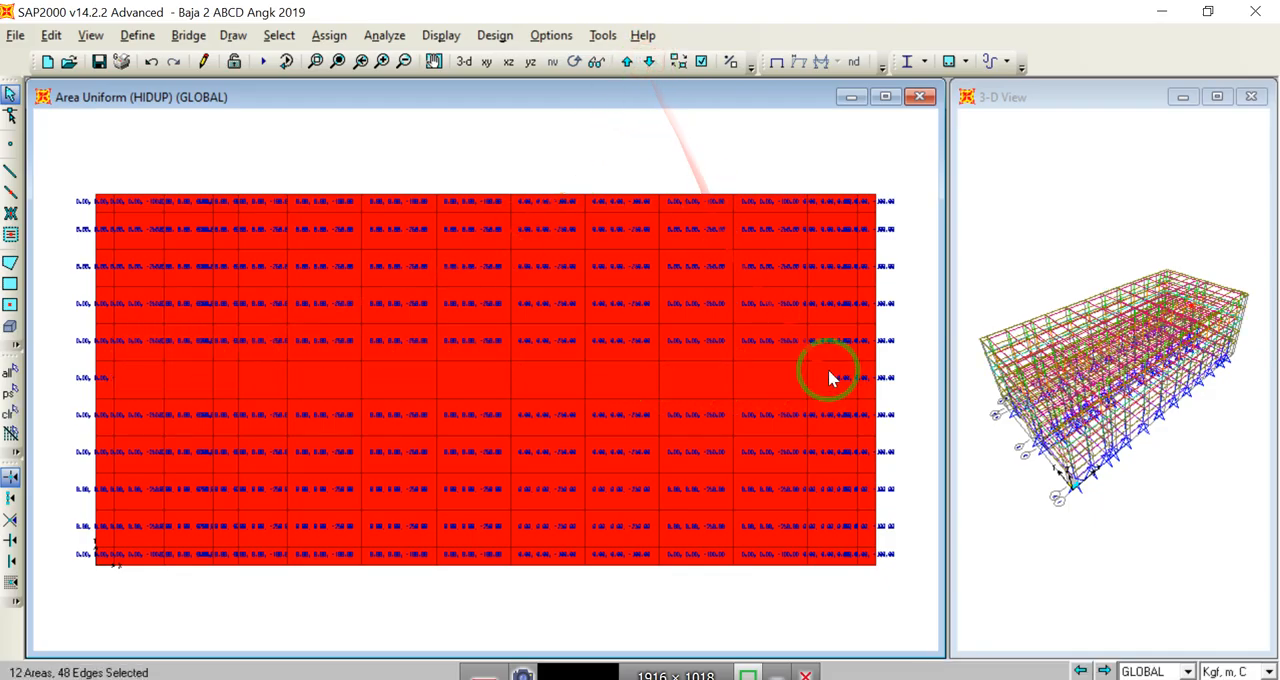
pyautogui.moveTo(311, 392); pyautogui.dragTo(142, 369)
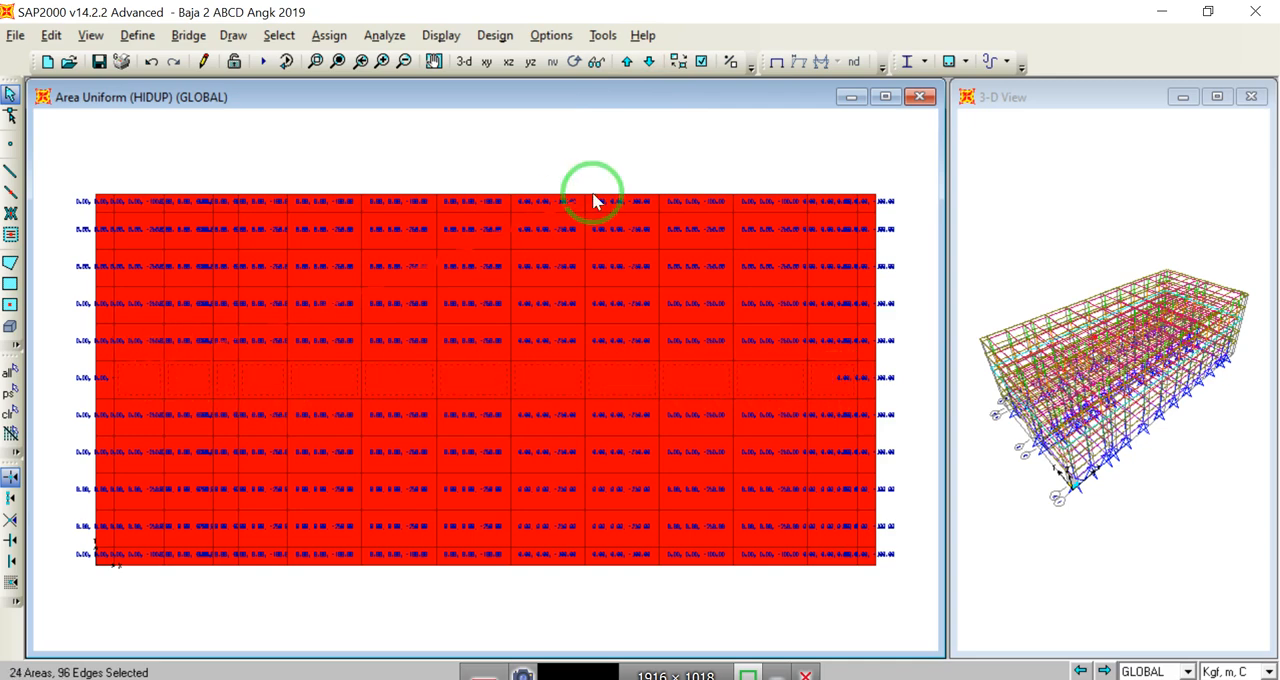
pyautogui.click(650, 63)
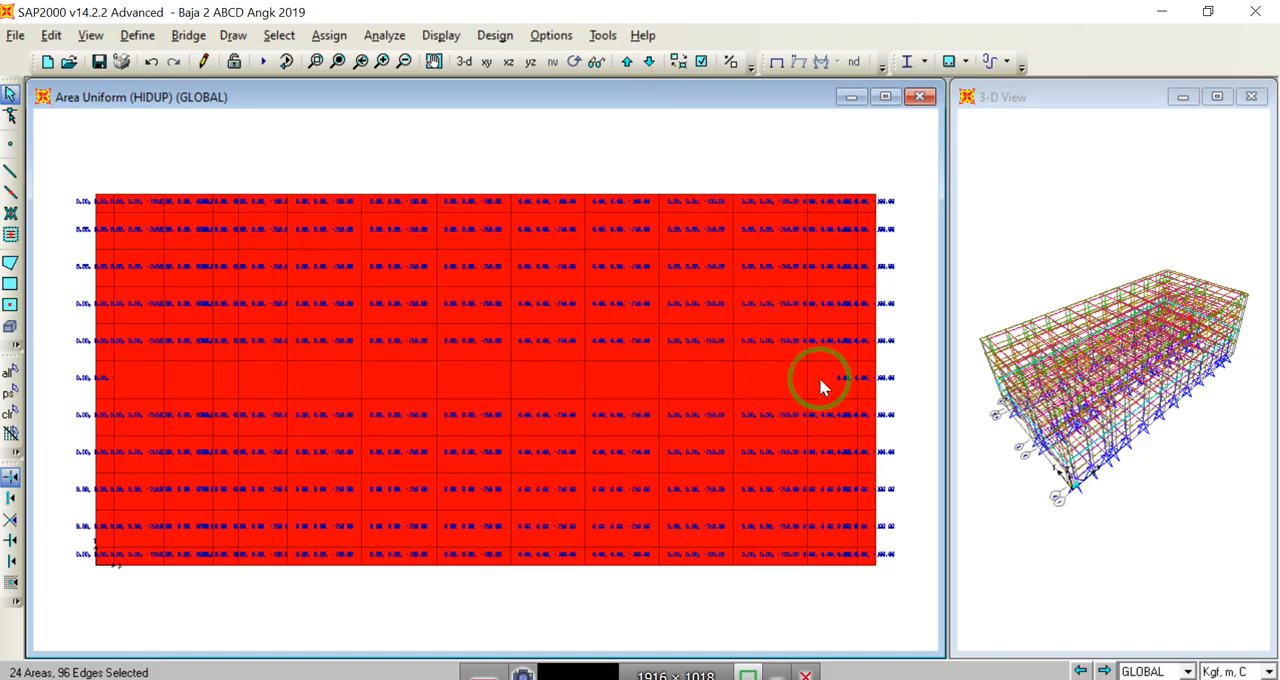
pyautogui.moveTo(120, 380); pyautogui.dragTo(120, 380)
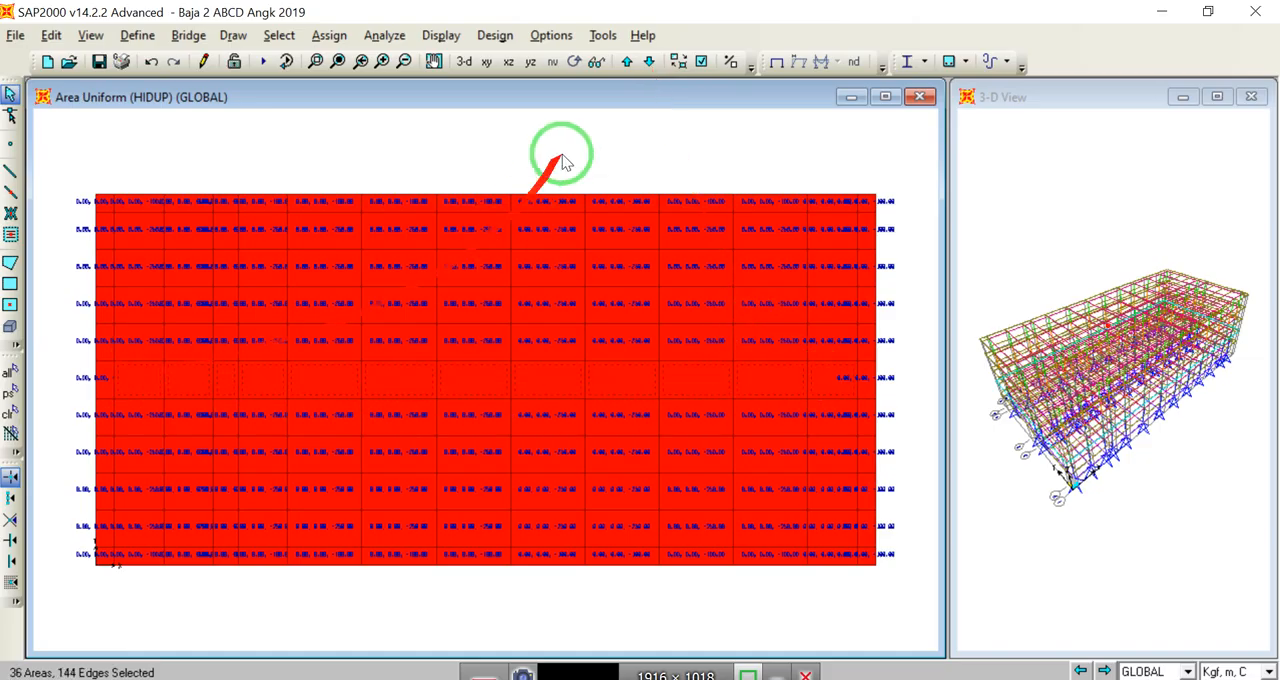
pyautogui.click(649, 63)
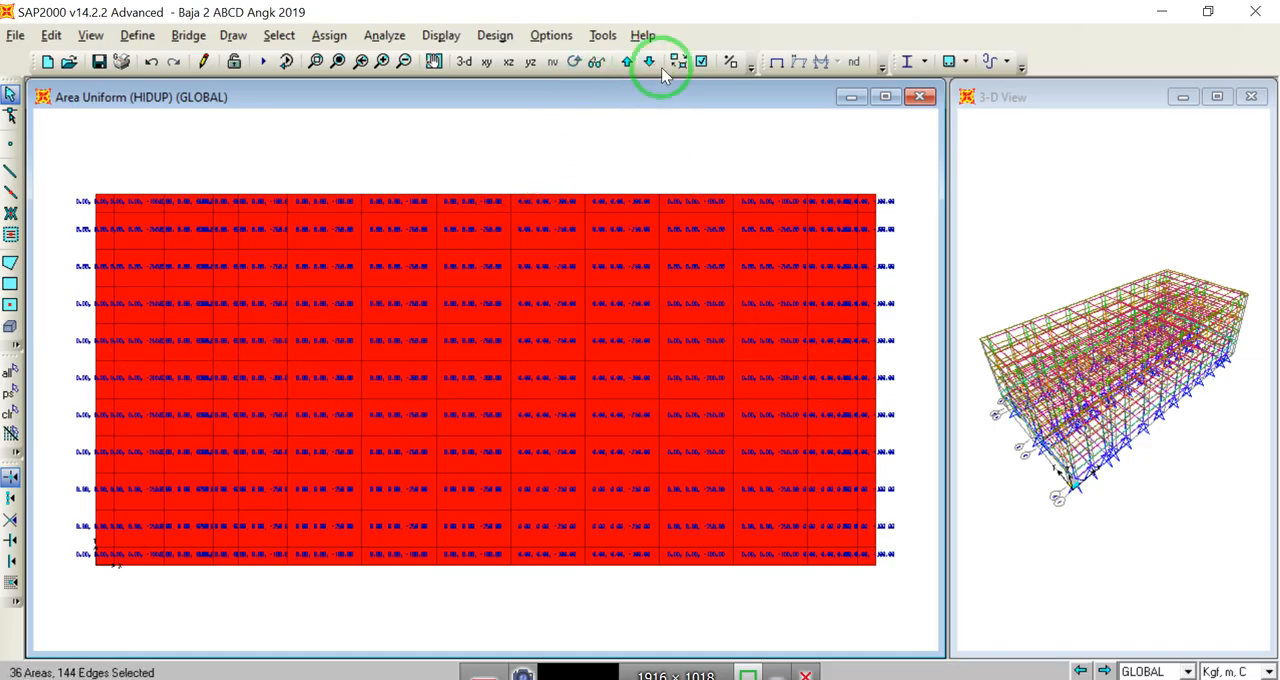
pyautogui.click(624, 61)
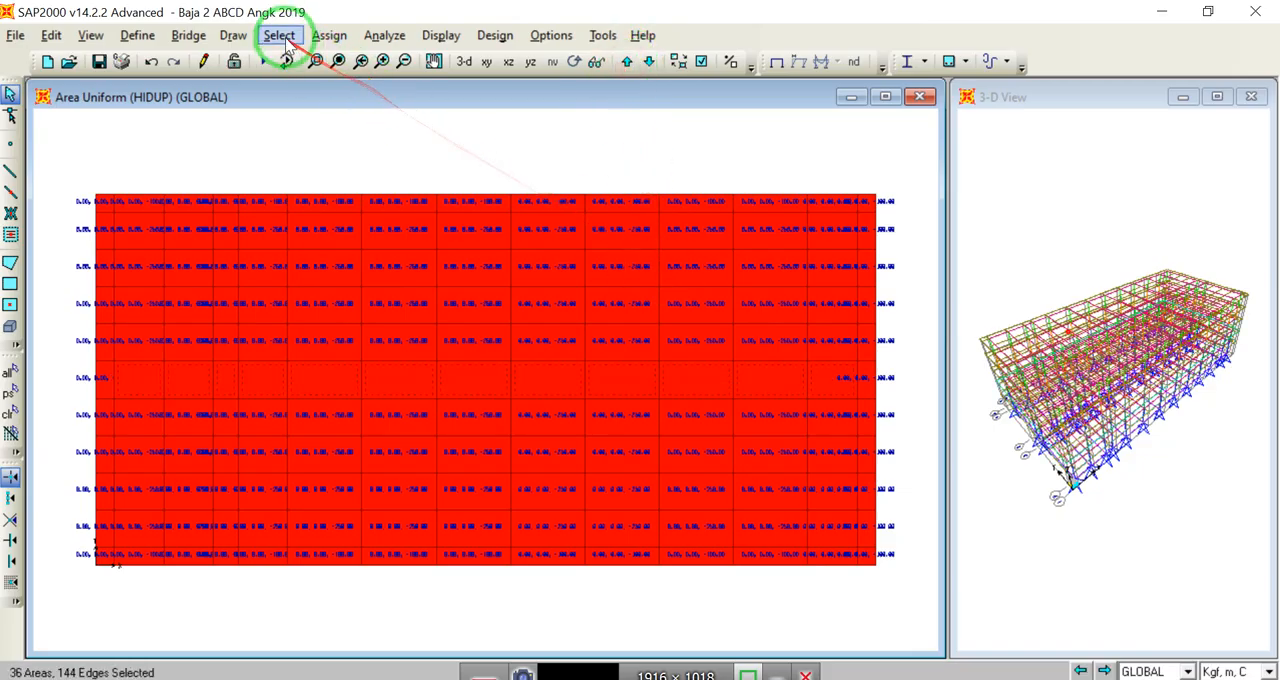
# Step: Assign a uniform shell load of 300 kgf/m² to the selected central-strip areas
pyautogui.click(335, 36)
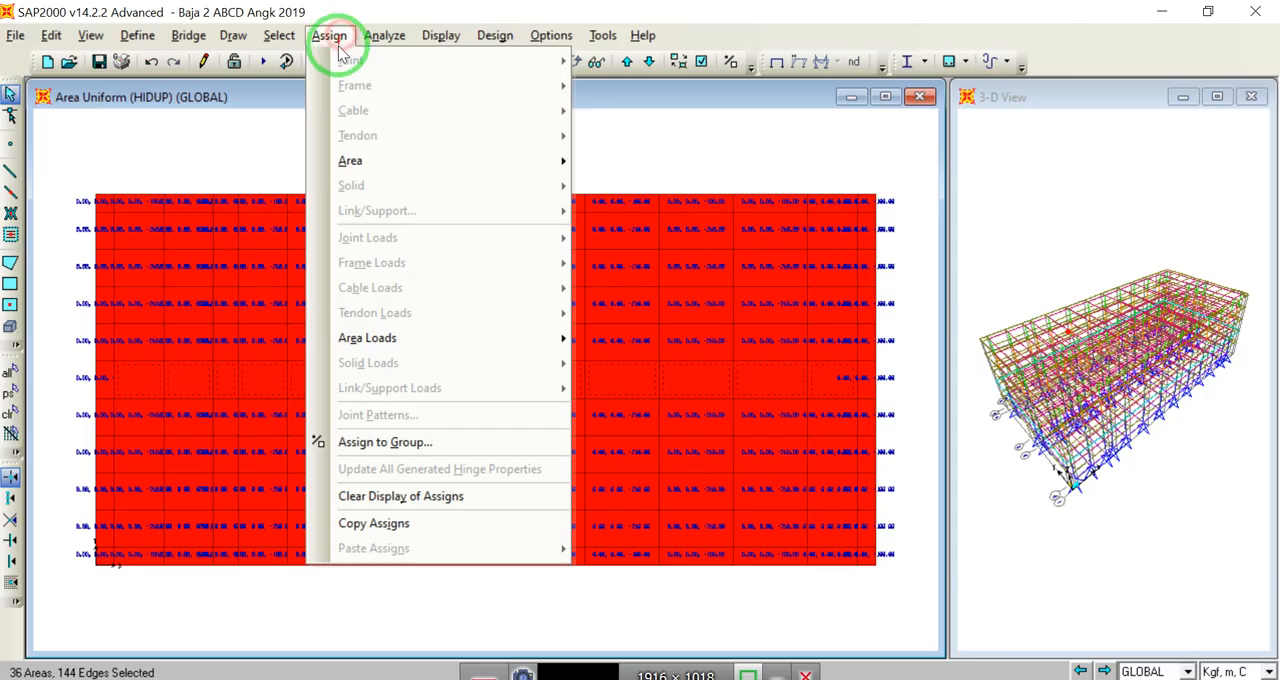
pyautogui.moveTo(444, 338)
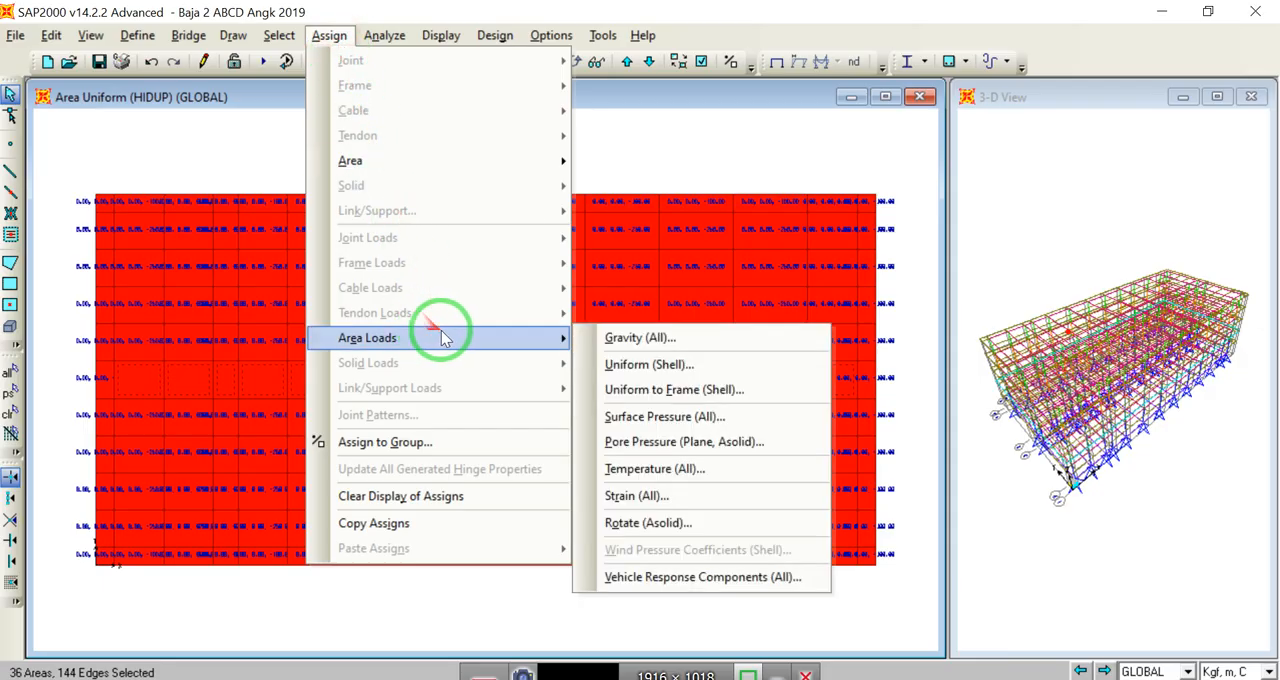
pyautogui.click(648, 364)
pyautogui.doubleClick(581, 352)
pyautogui.write('300')
pyautogui.click(581, 450)
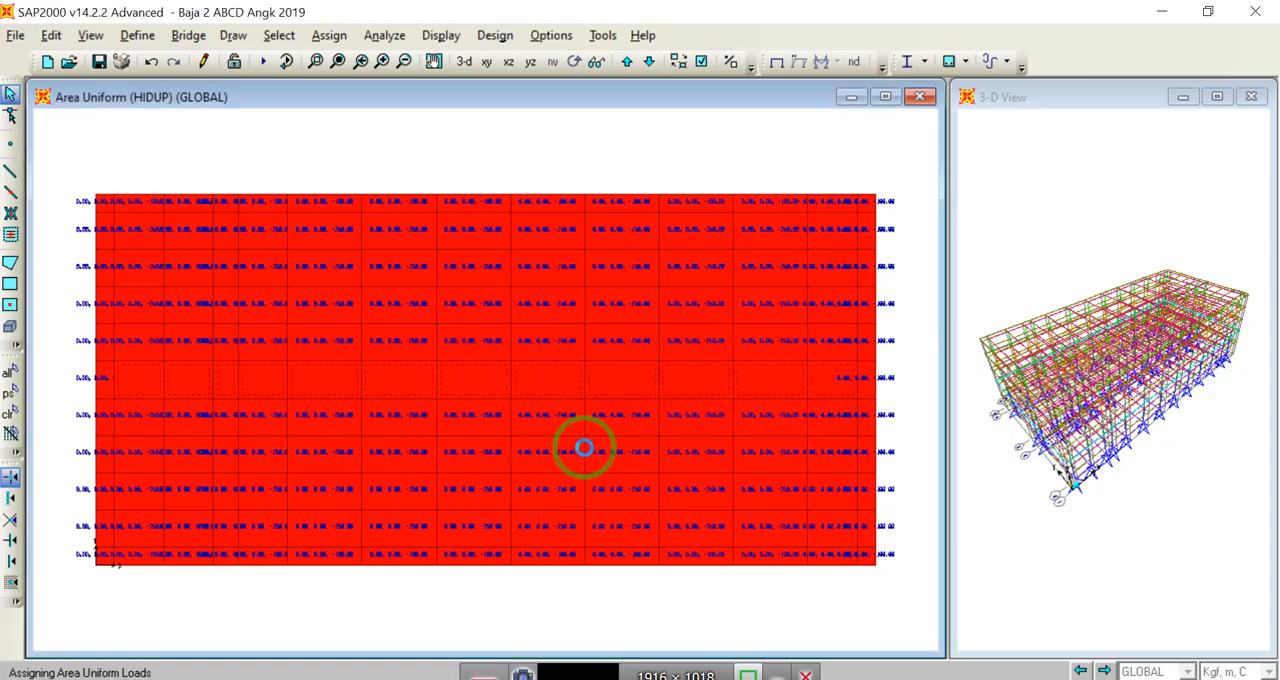
pyautogui.click(443, 35)
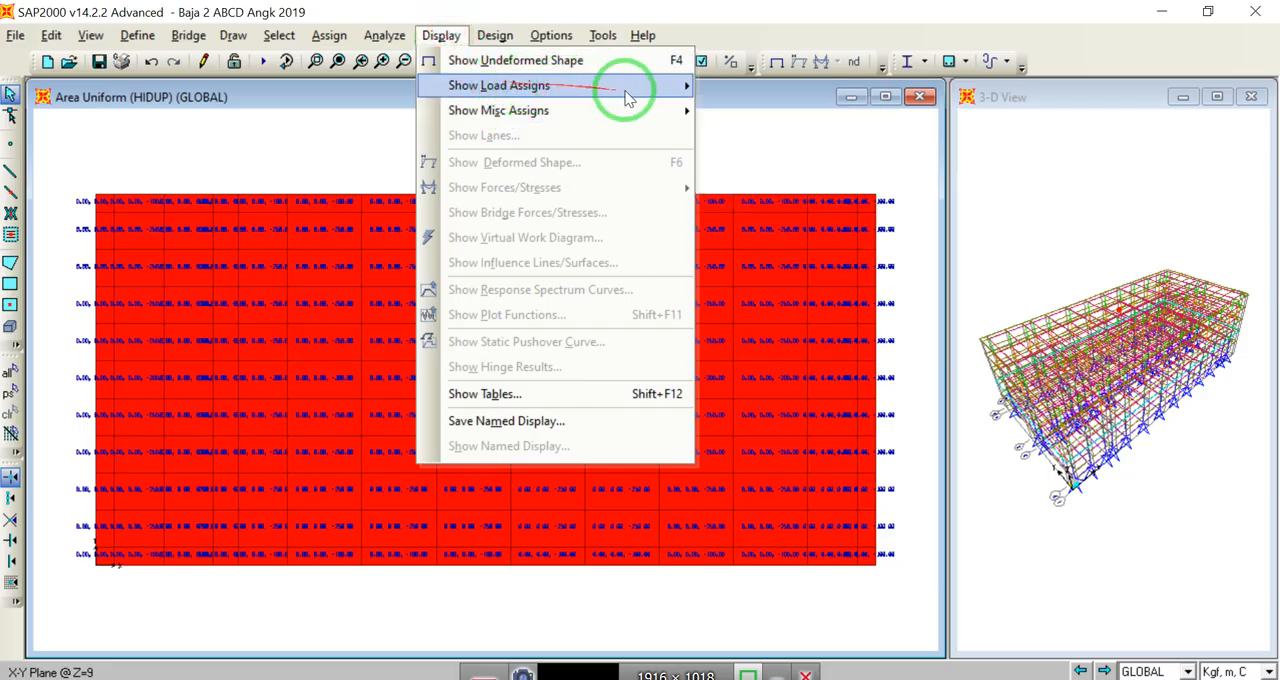
pyautogui.moveTo(672, 108)
pyautogui.click(740, 161)
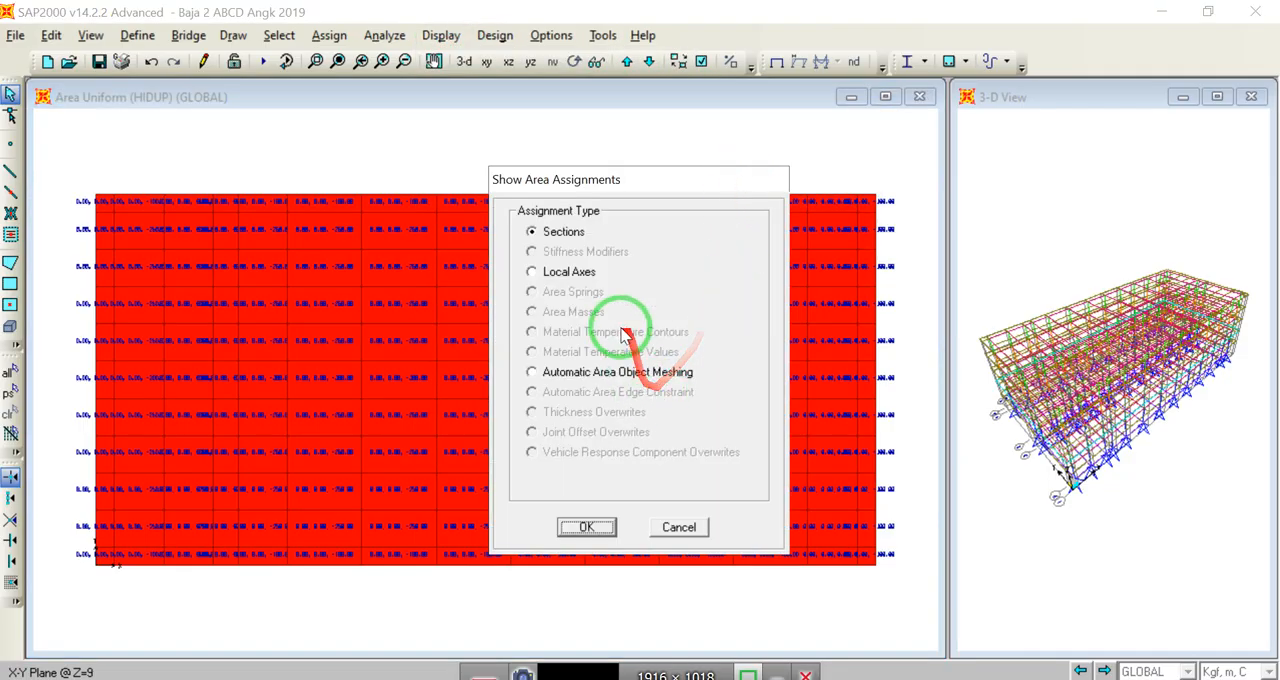
pyautogui.click(679, 527)
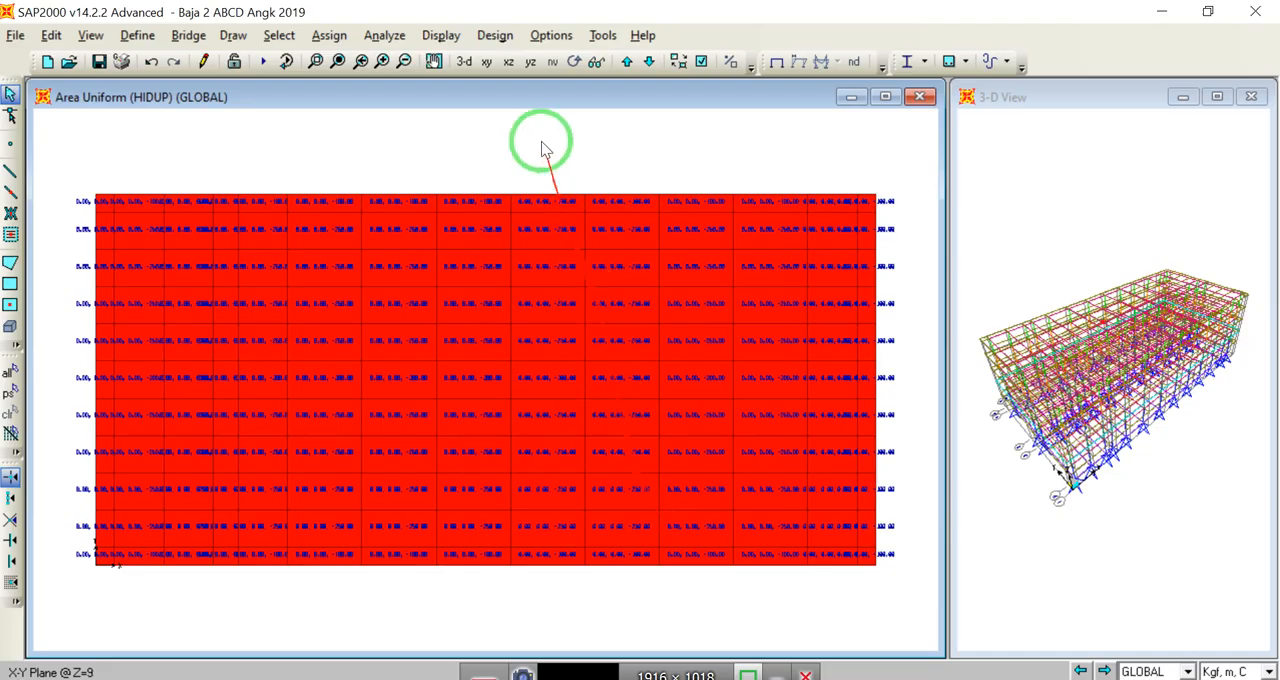
# Step: Display the HIDUP area loads at Z=9 as uniform load contours in the GLOBAL Gravity direction
pyautogui.click(441, 35)
pyautogui.moveTo(490, 88)
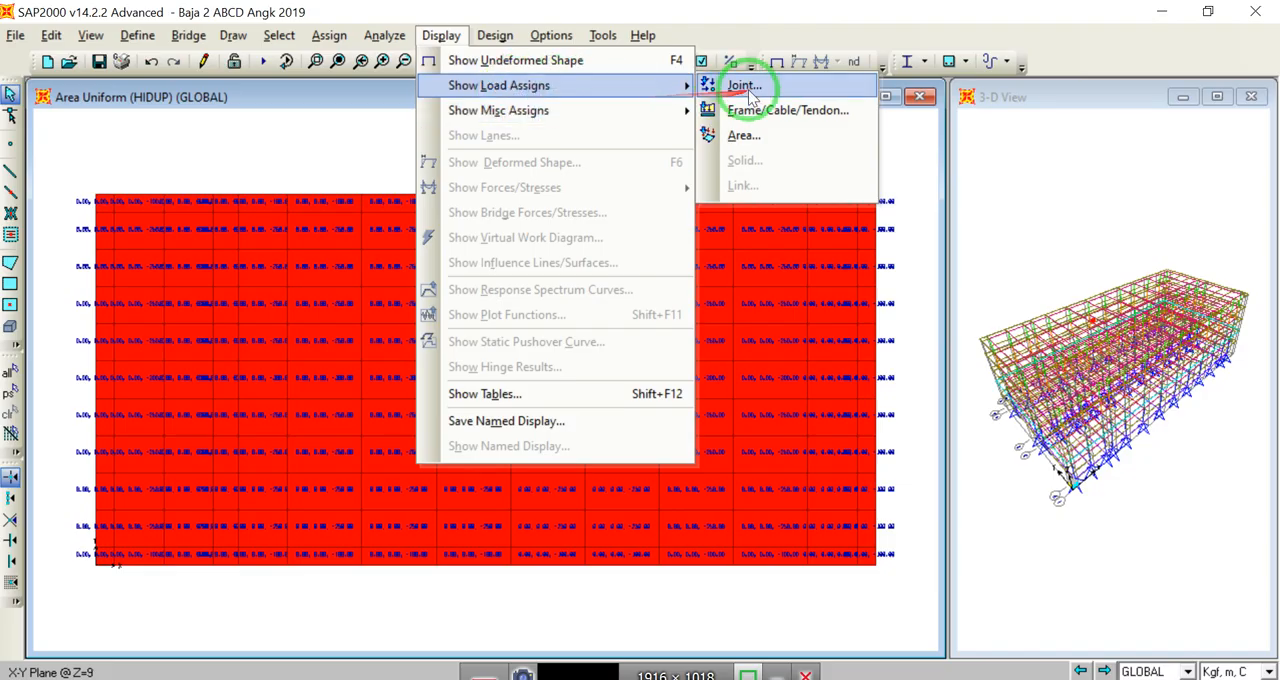
pyautogui.click(745, 135)
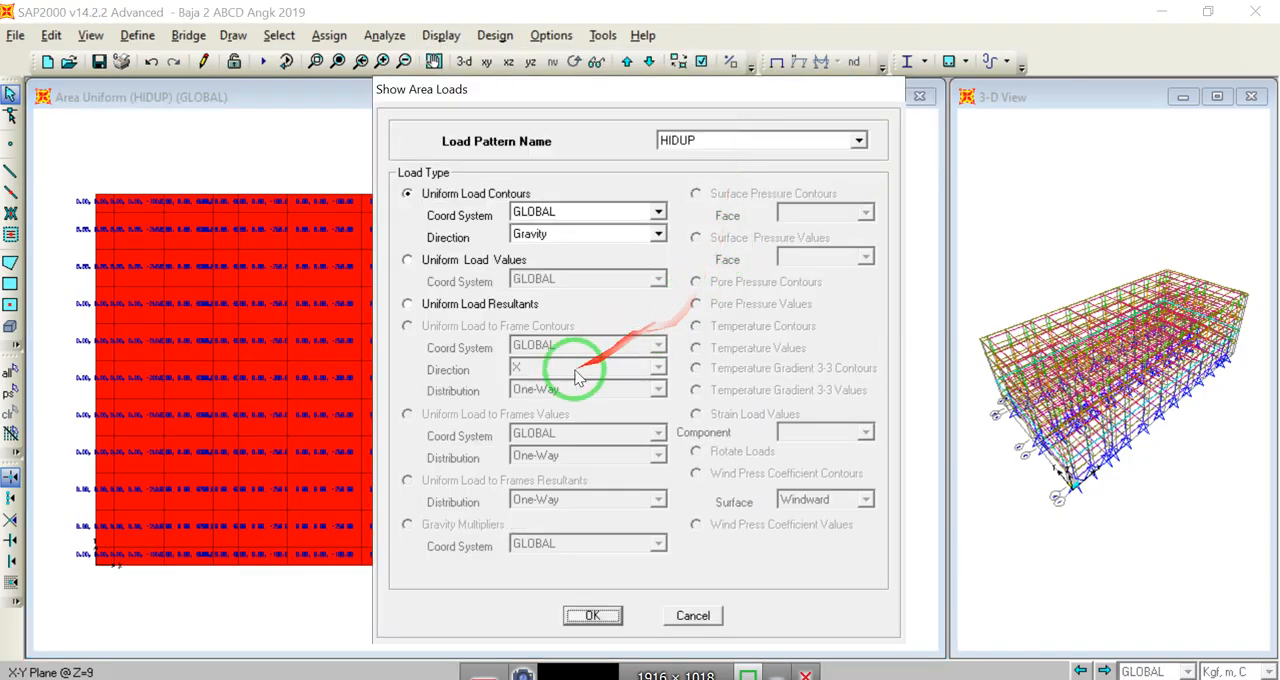
pyautogui.click(592, 614)
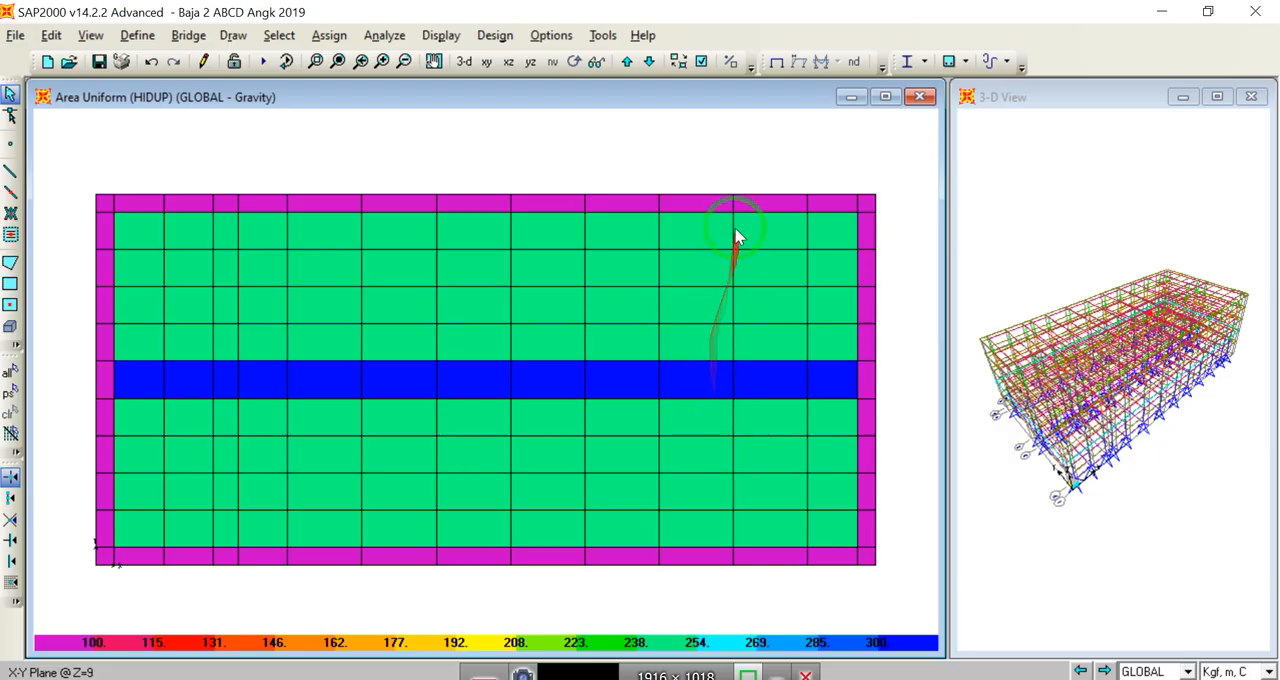
pyautogui.click(507, 149)
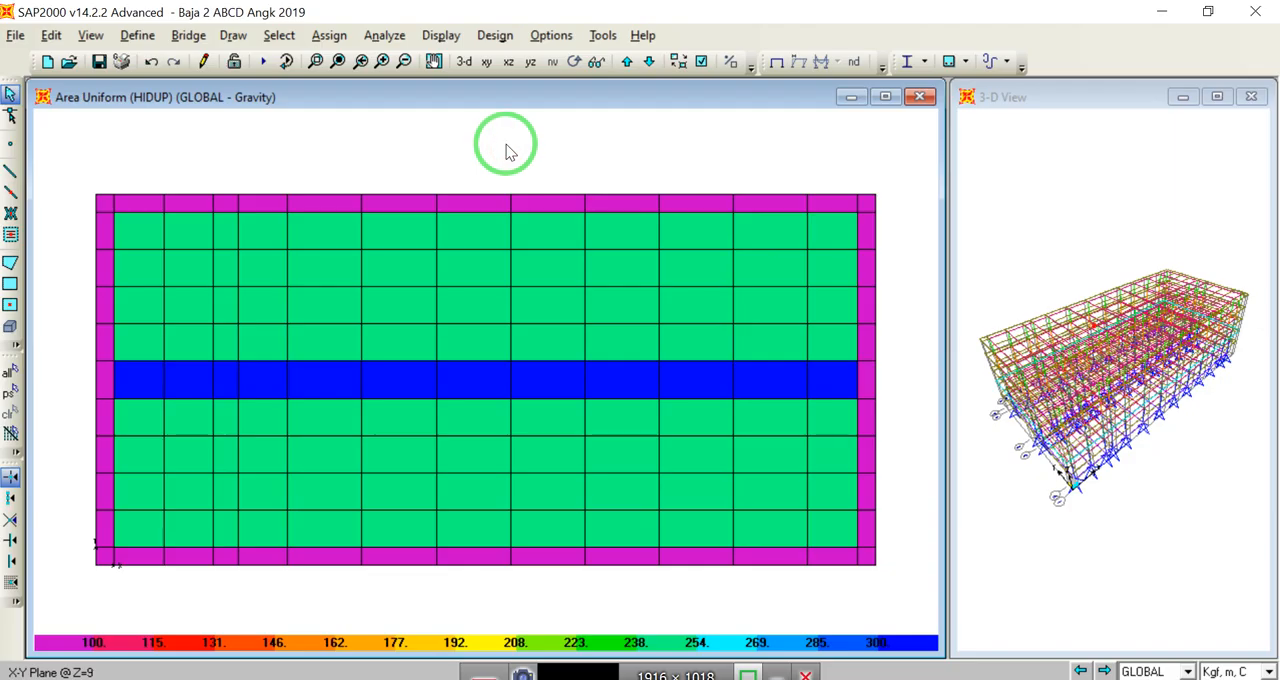
# Step: Check the HIDUP load contours level by level, from Z=5 up to the roof at Z=21
pyautogui.click(649, 63)
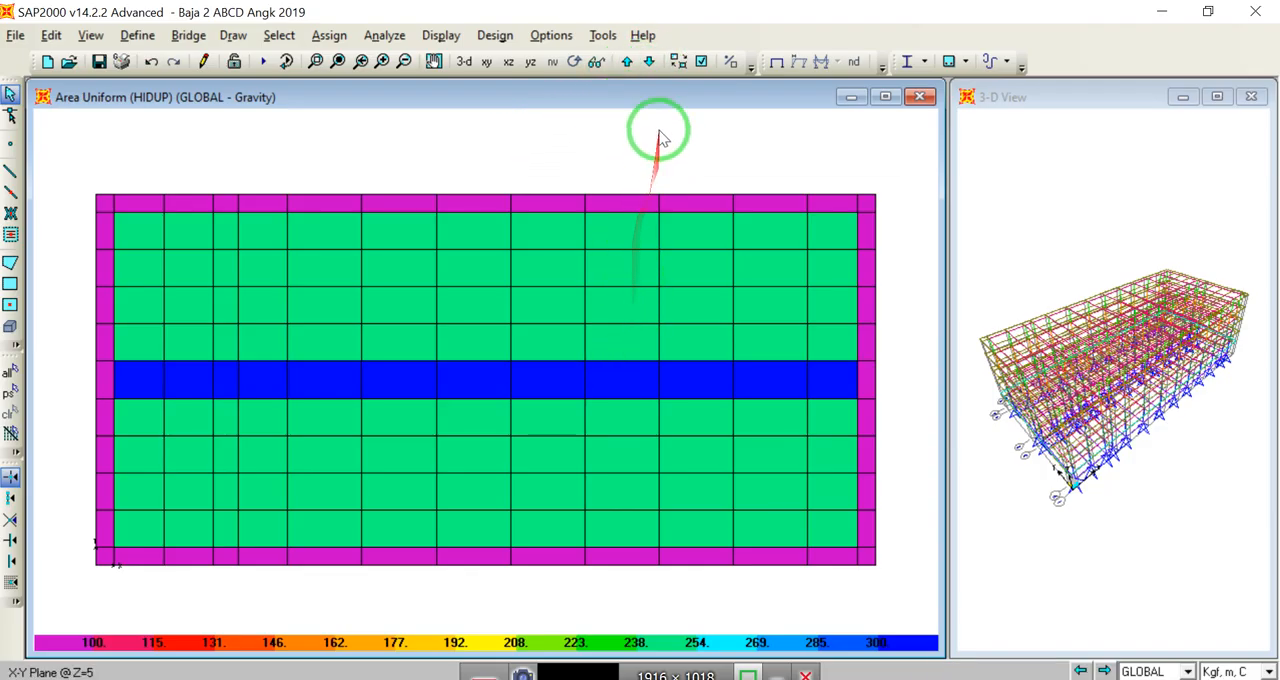
pyautogui.click(625, 63)
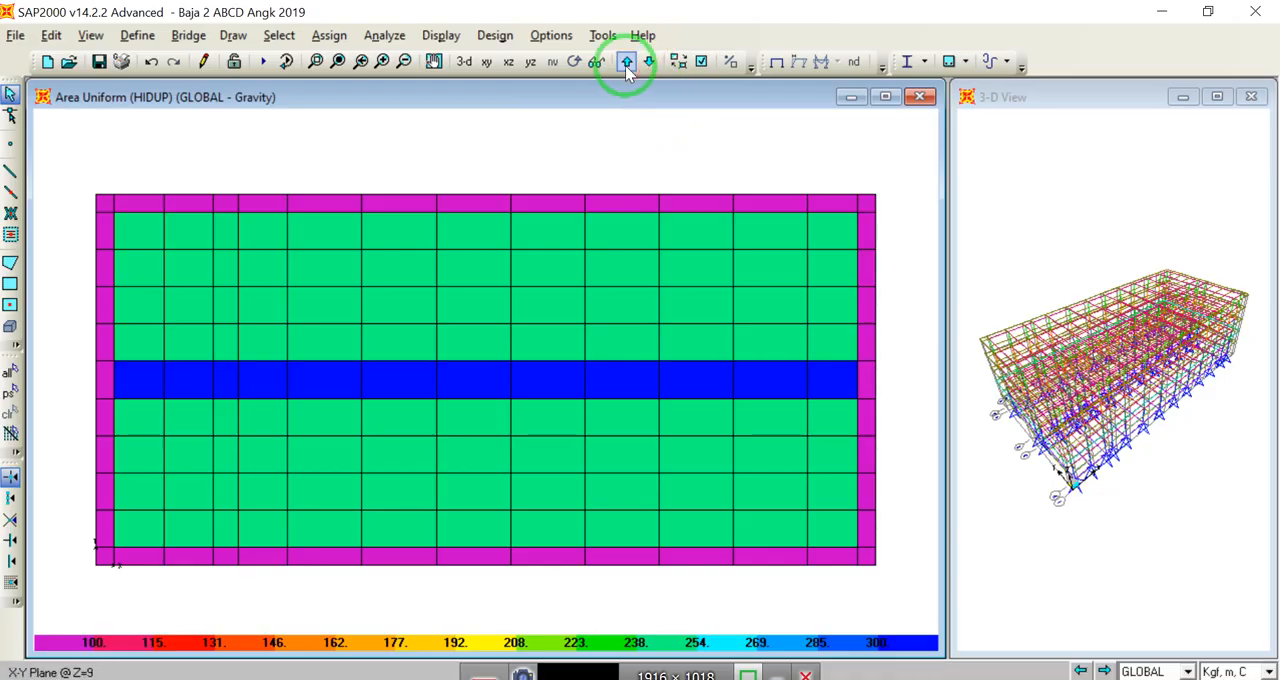
pyautogui.click(626, 63)
pyautogui.click(626, 63)
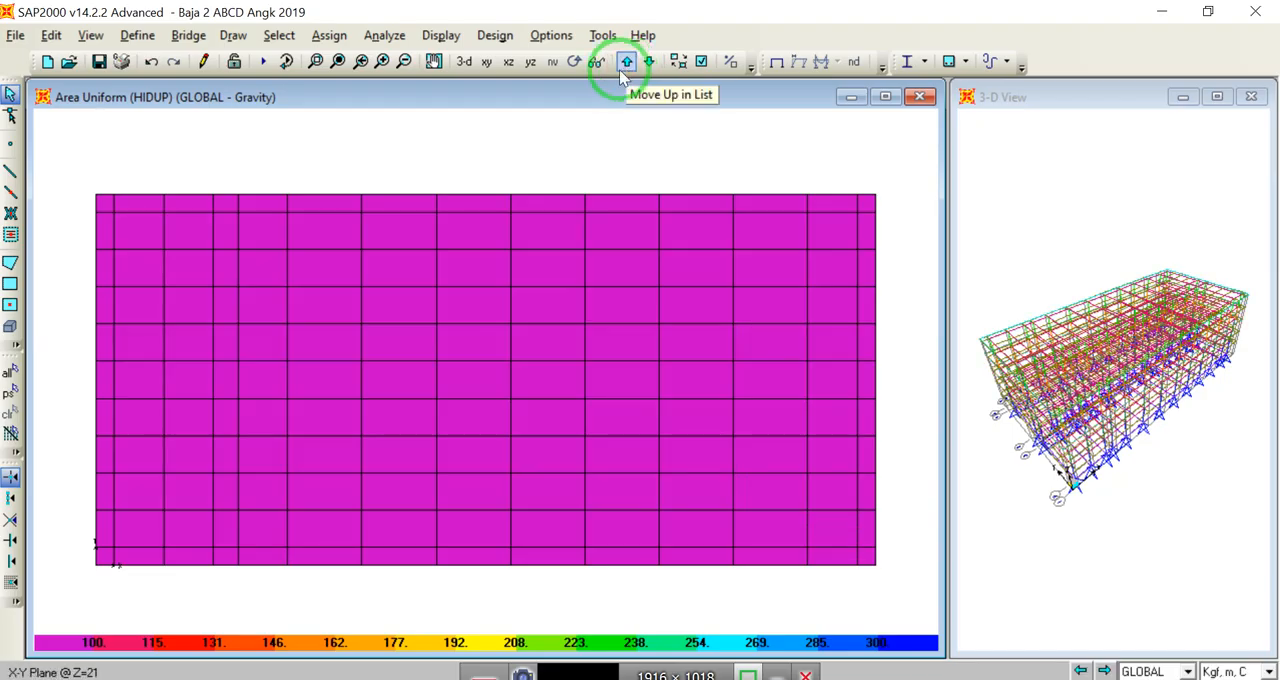
# Step: Show the load contours in a 3-D view and rotate it to a low angle to inspect all floors
pyautogui.click(465, 63)
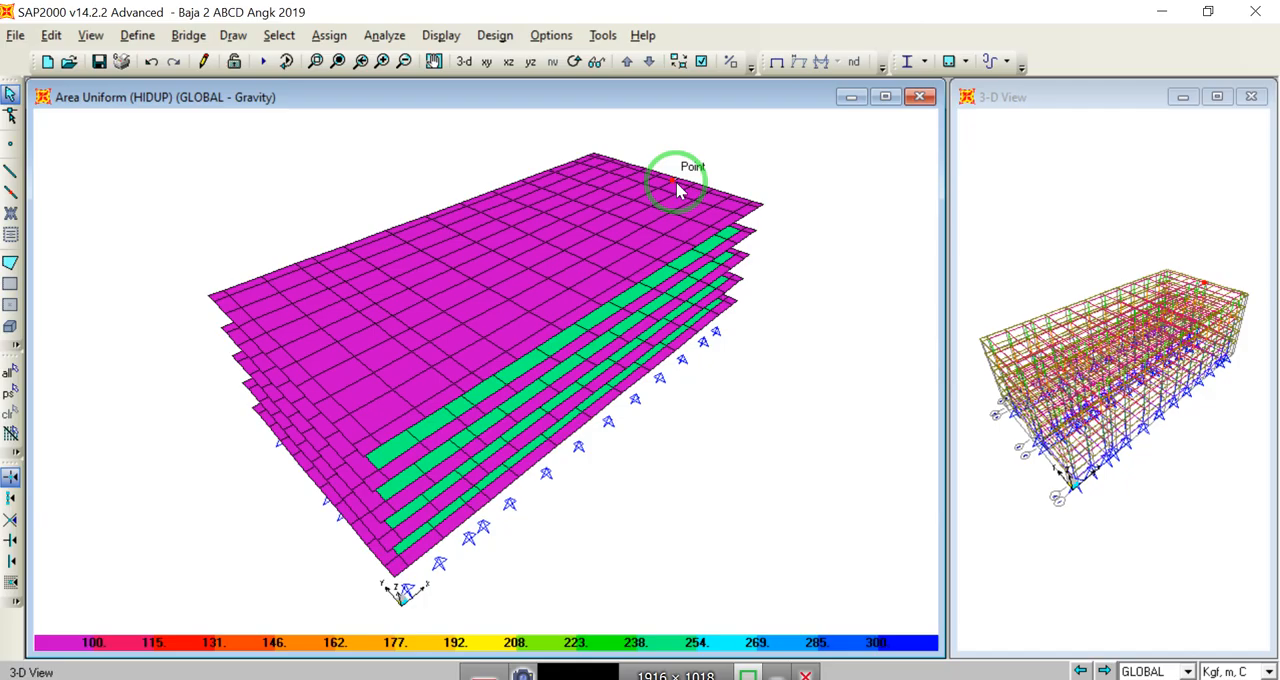
pyautogui.click(573, 61)
pyautogui.moveTo(386, 434); pyautogui.dragTo(386, 380)
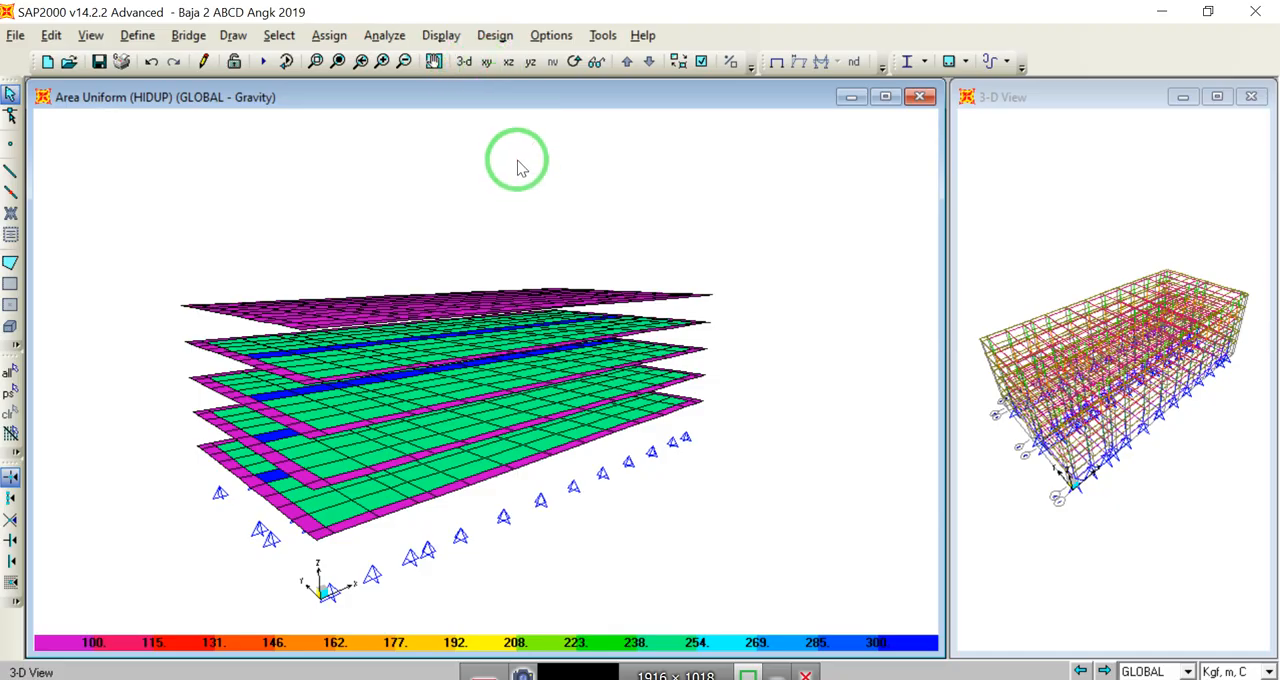
# Step: Return to the X-Y plan view, show the undeformed shape without load contours, and go to the Z=5 level
pyautogui.click(486, 62)
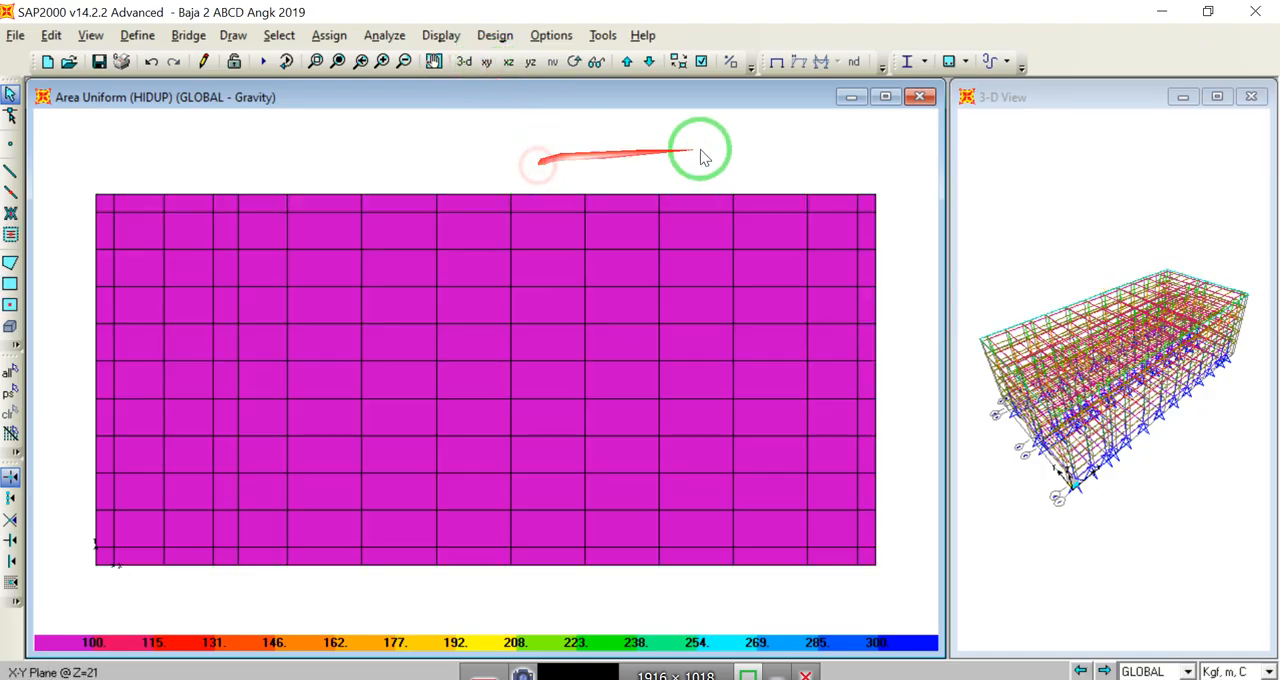
pyautogui.click(776, 62)
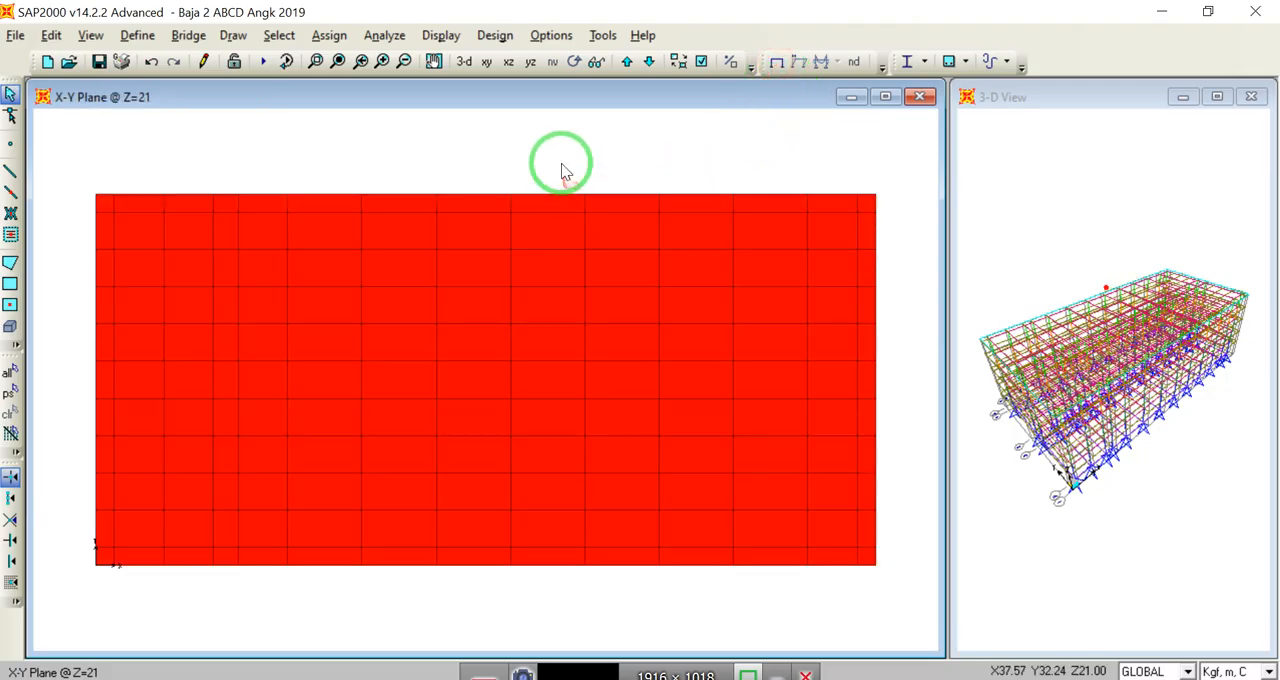
pyautogui.click(627, 63)
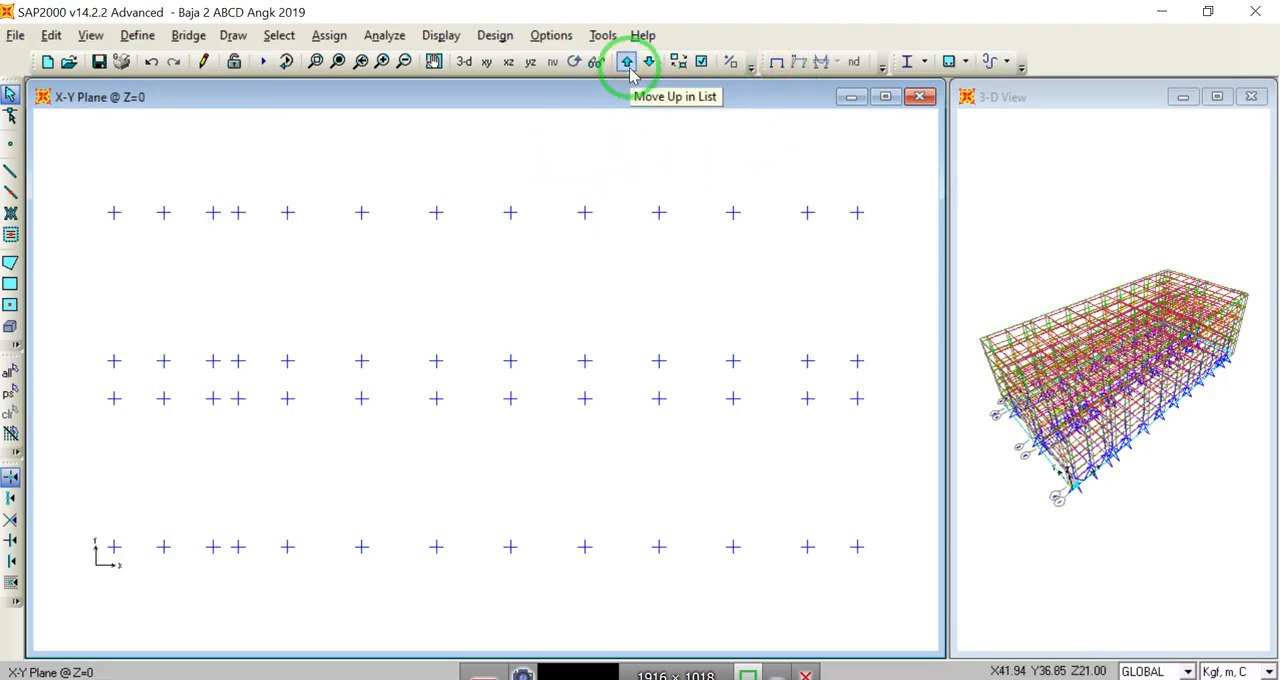
pyautogui.click(628, 64)
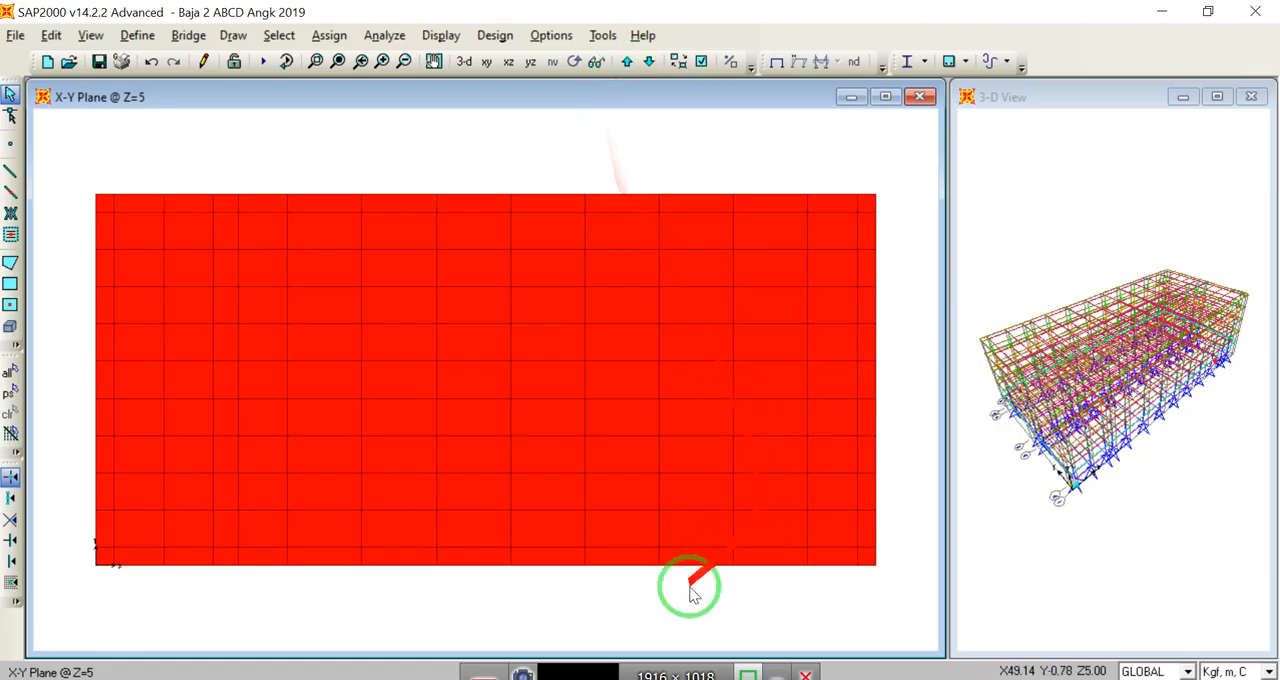
# Step: Switch to PowerPoint, read the SDL load values on slide 6 of the presentation, and return to SAP2000
pyautogui.click(568, 679)
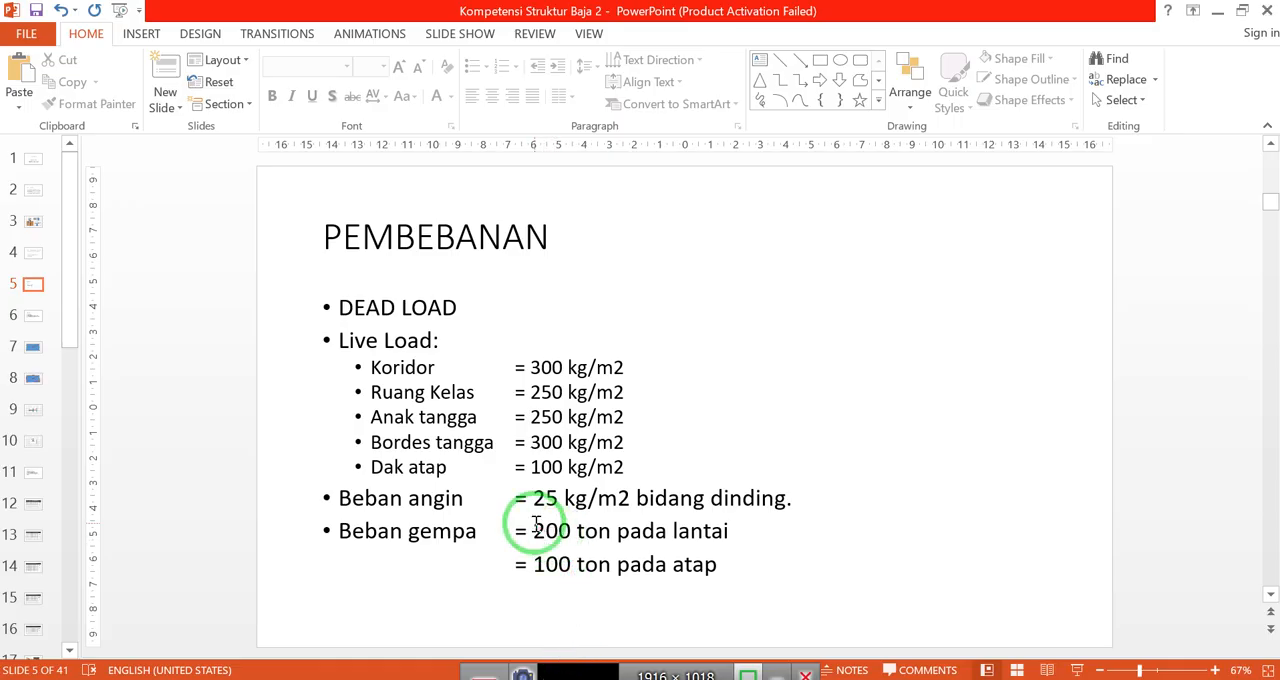
pyautogui.scroll(-1, 250, 398)
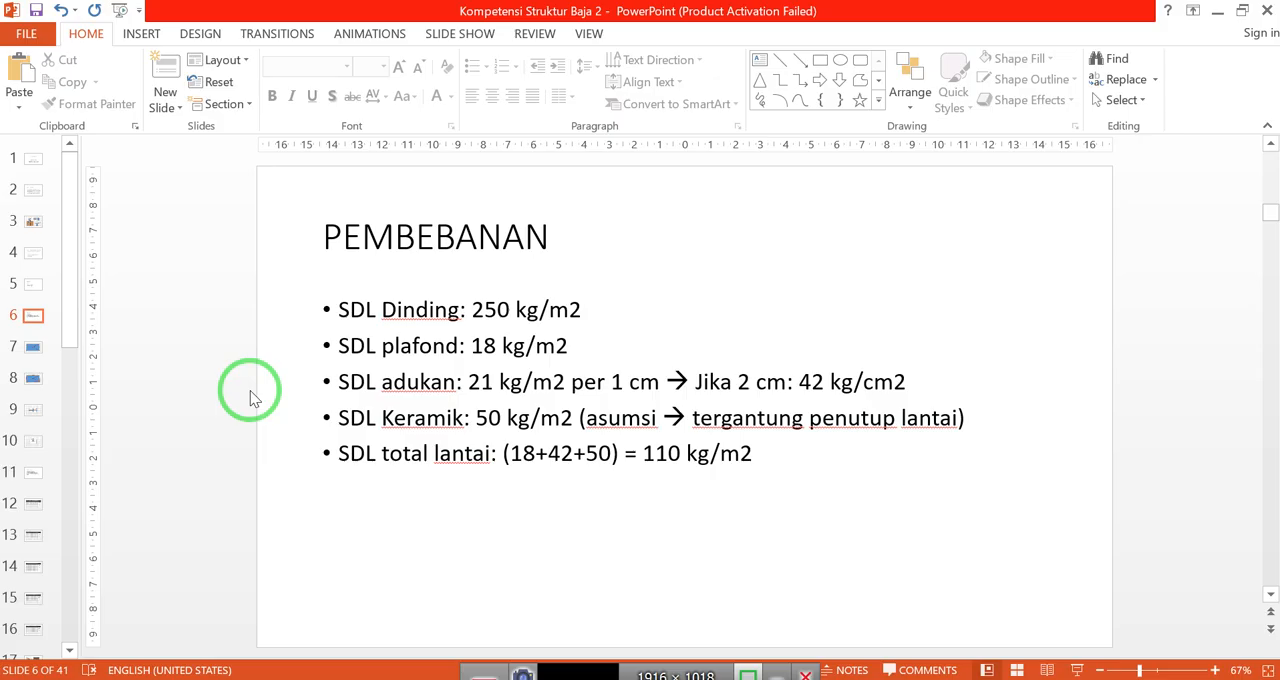
pyautogui.click(543, 678)
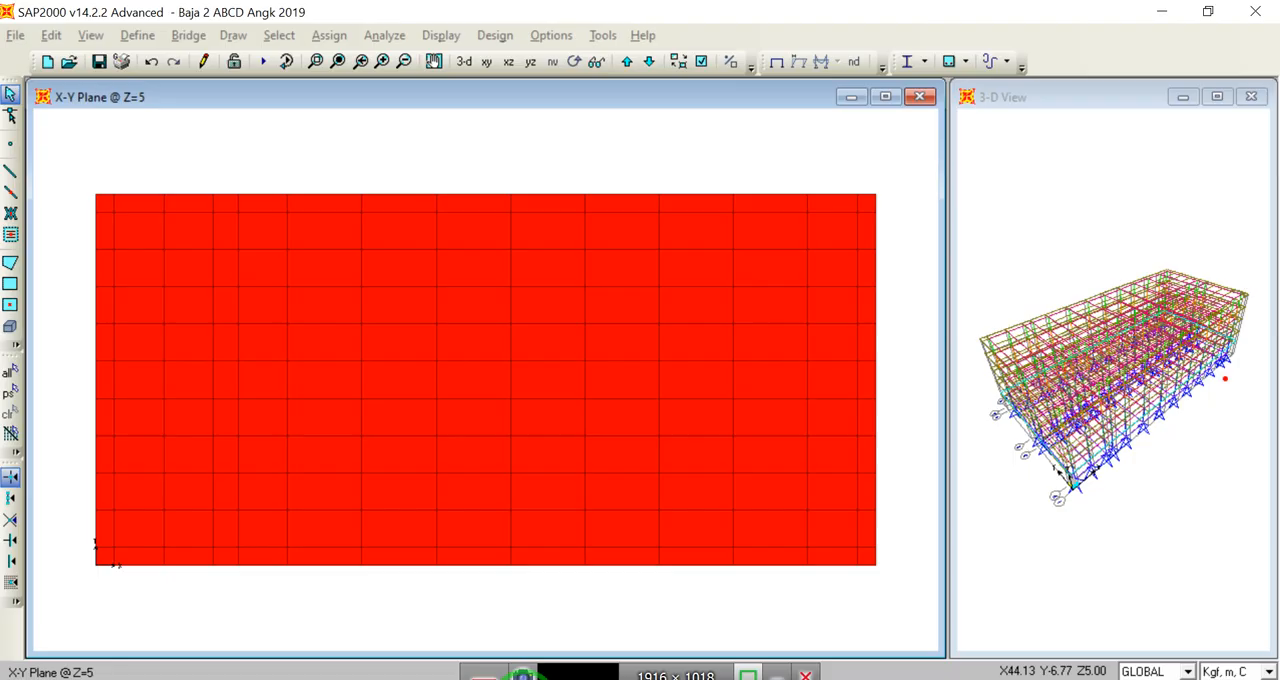
# Step: Select all floor areas on the Z=5 level and check the level below it
pyautogui.click(442, 580)
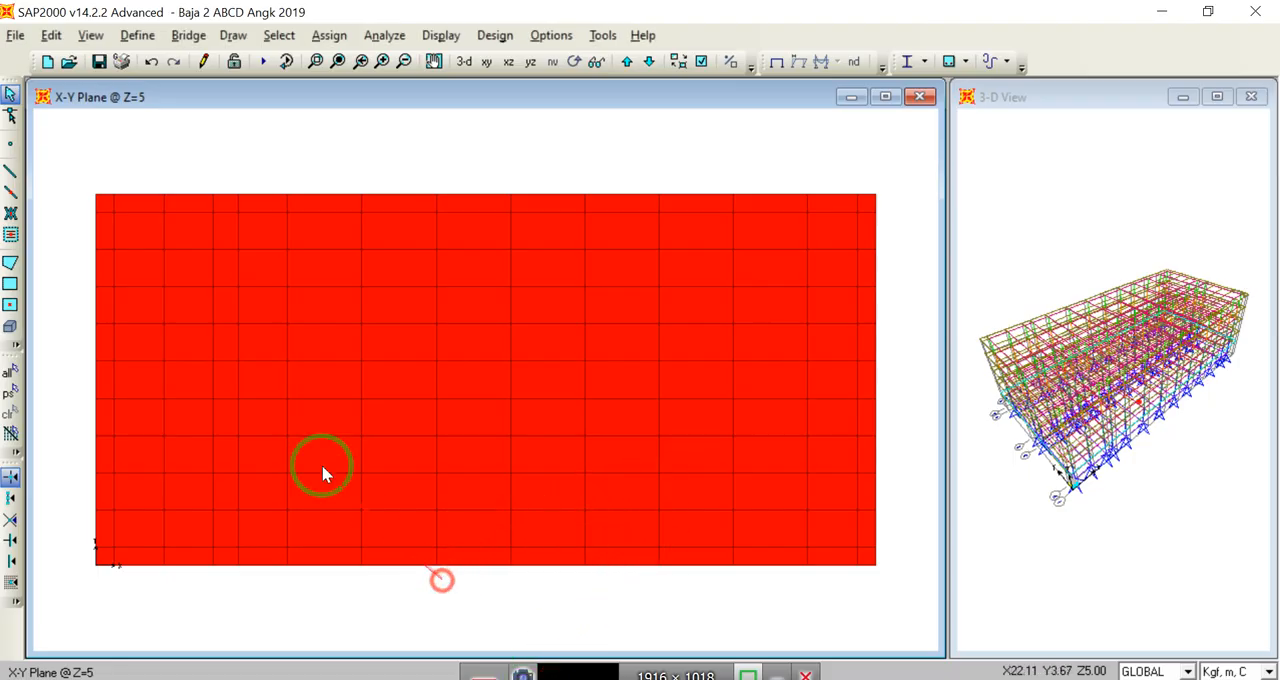
pyautogui.moveTo(80, 158); pyautogui.dragTo(910, 588)
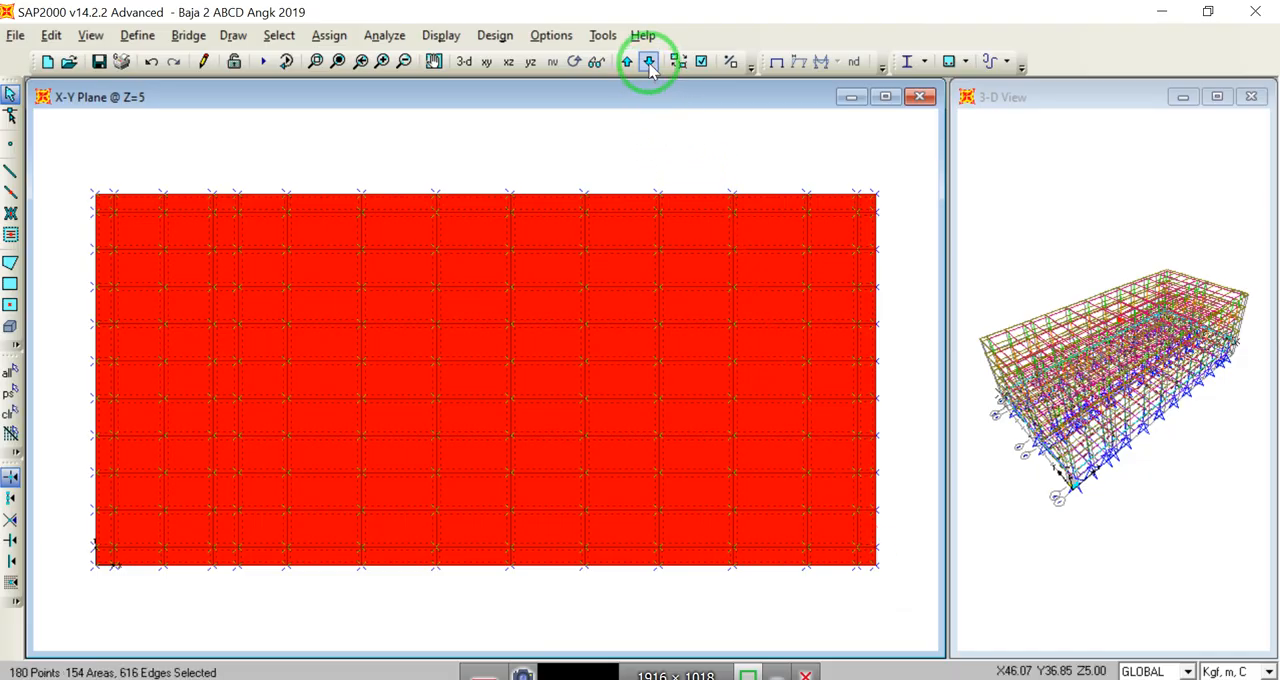
pyautogui.click(649, 62)
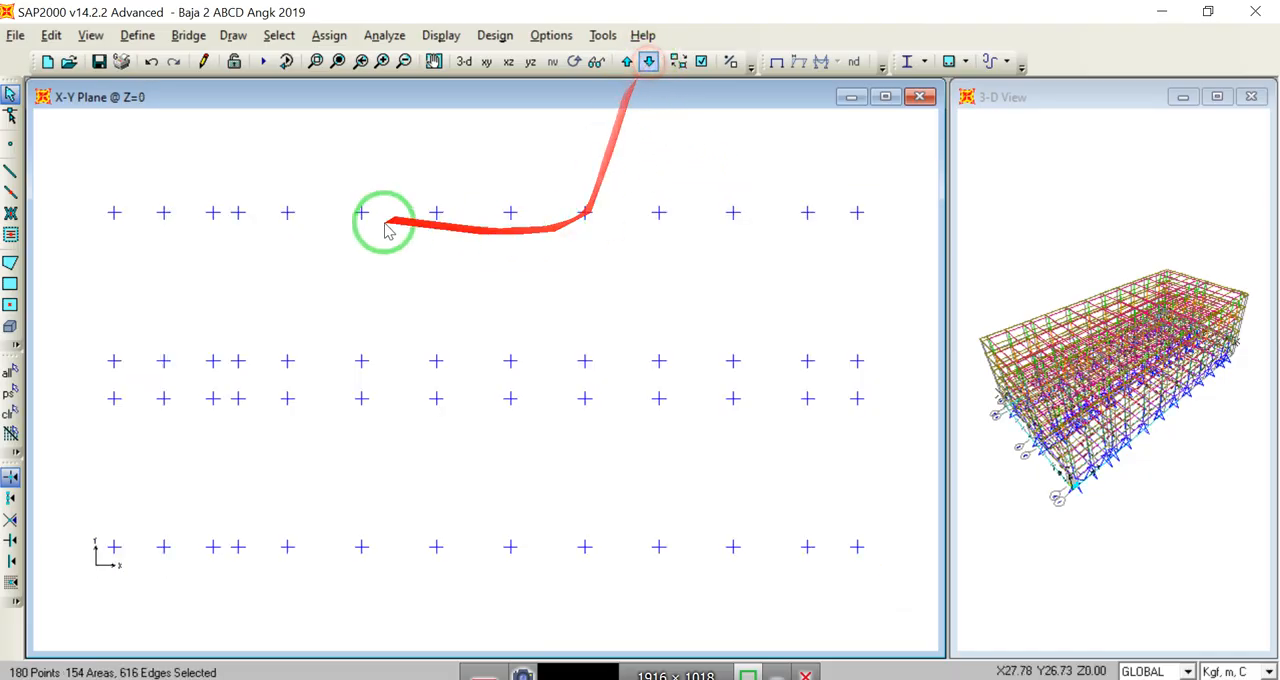
pyautogui.click(626, 62)
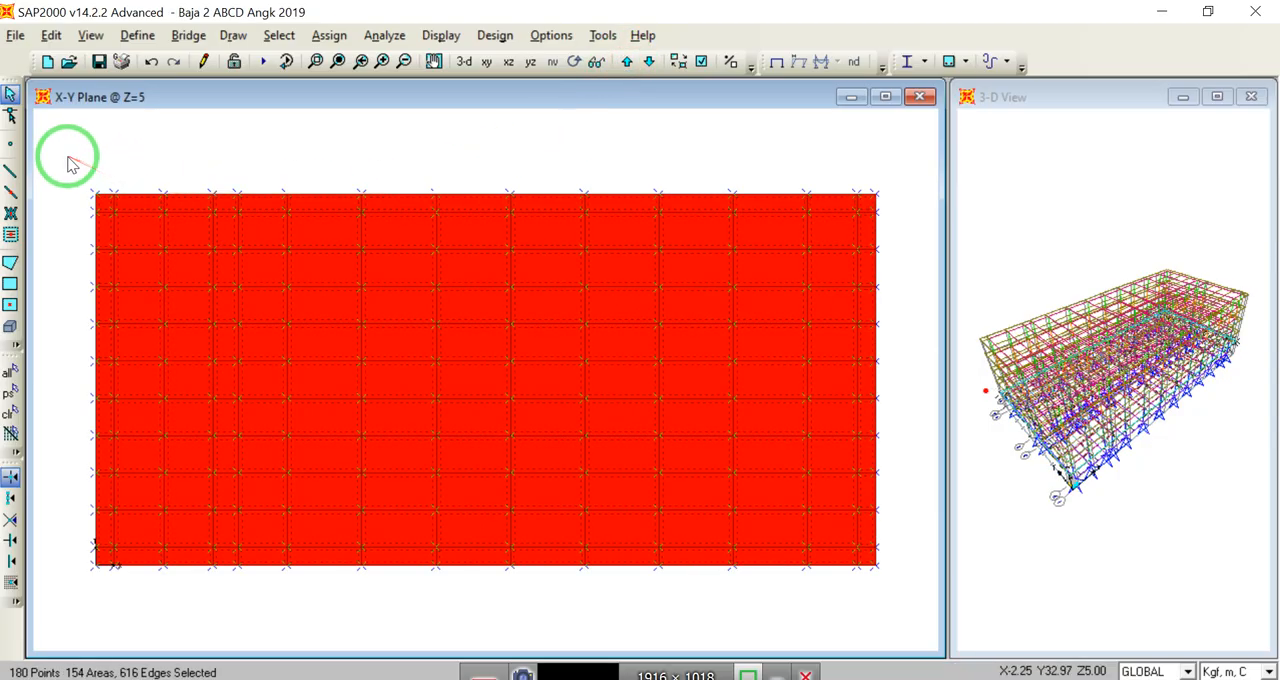
# Step: Add all floor areas on the Z=9, Z=13 and Z=17 levels to the selection
pyautogui.click(626, 62)
pyautogui.moveTo(58, 168); pyautogui.dragTo(106, 163)
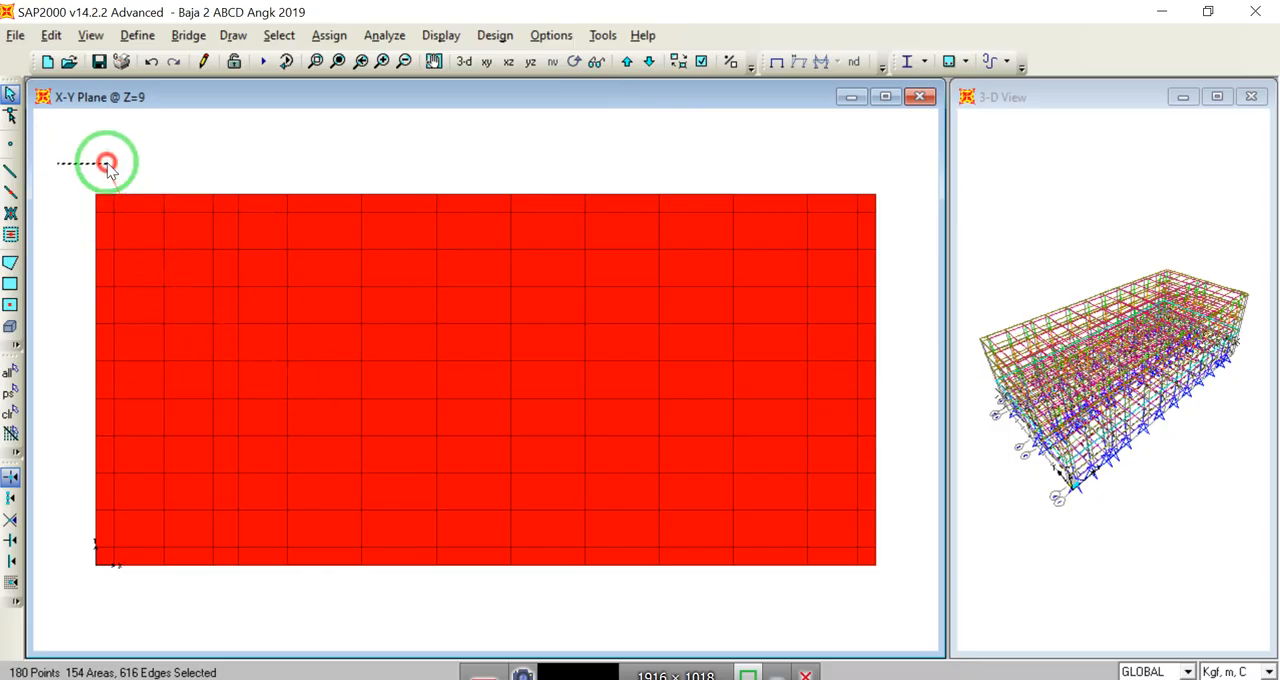
pyautogui.click(649, 62)
pyautogui.click(626, 62)
pyautogui.moveTo(67, 147); pyautogui.dragTo(886, 587)
pyautogui.click(626, 62)
pyautogui.moveTo(73, 163); pyautogui.dragTo(886, 594)
pyautogui.click(626, 62)
pyautogui.moveTo(58, 168); pyautogui.dragTo(882, 602)
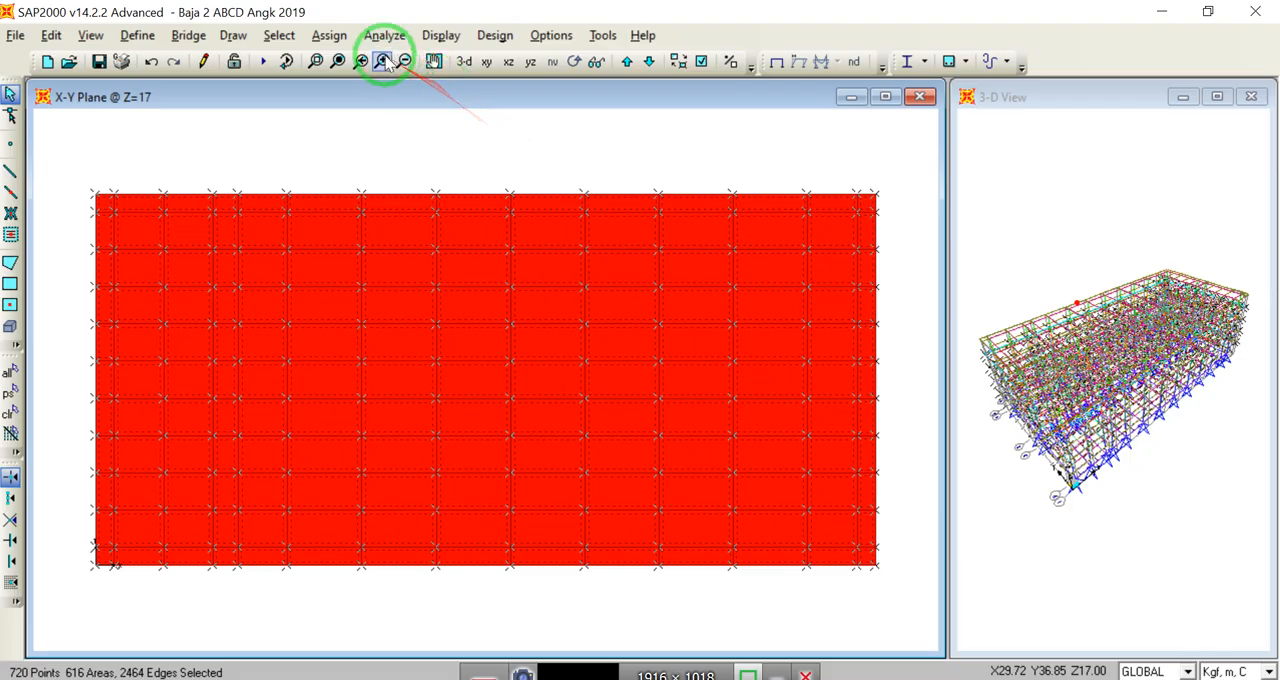
# Step: Assign a uniform shell load of 110 kgf/m² in the SDL pattern to the selected floors, in the Gravity direction, replacing existing loads
pyautogui.click(332, 38)
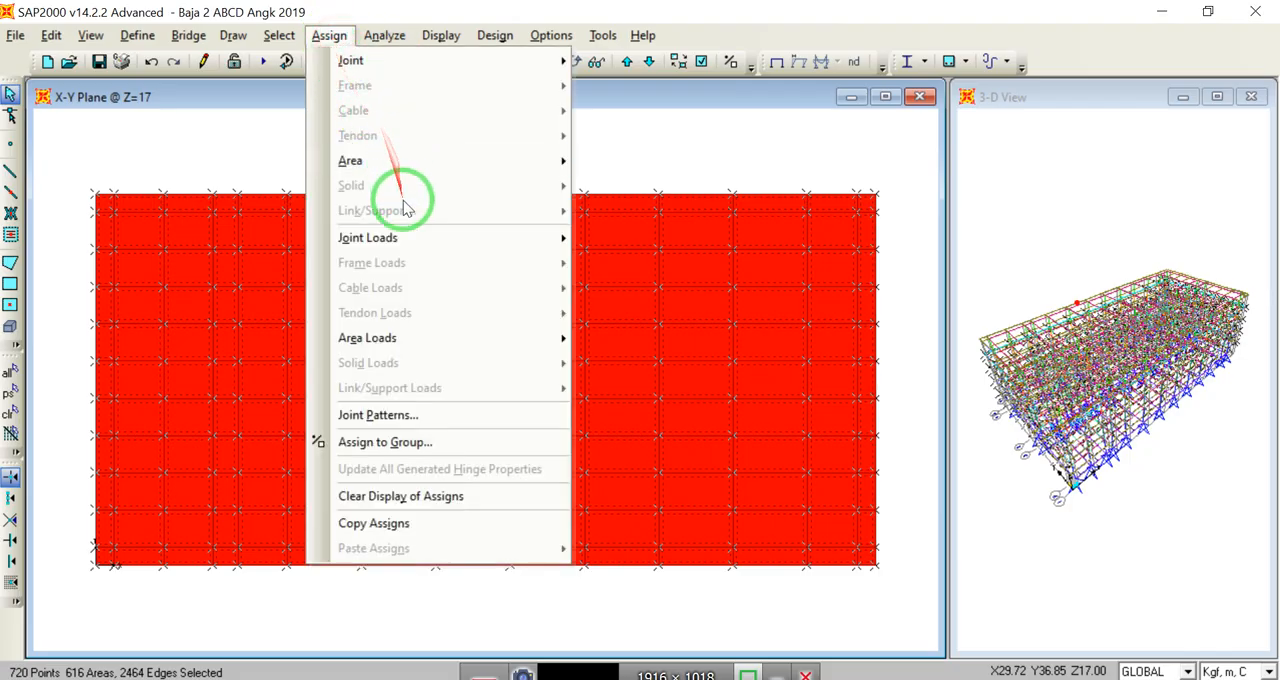
pyautogui.moveTo(419, 343)
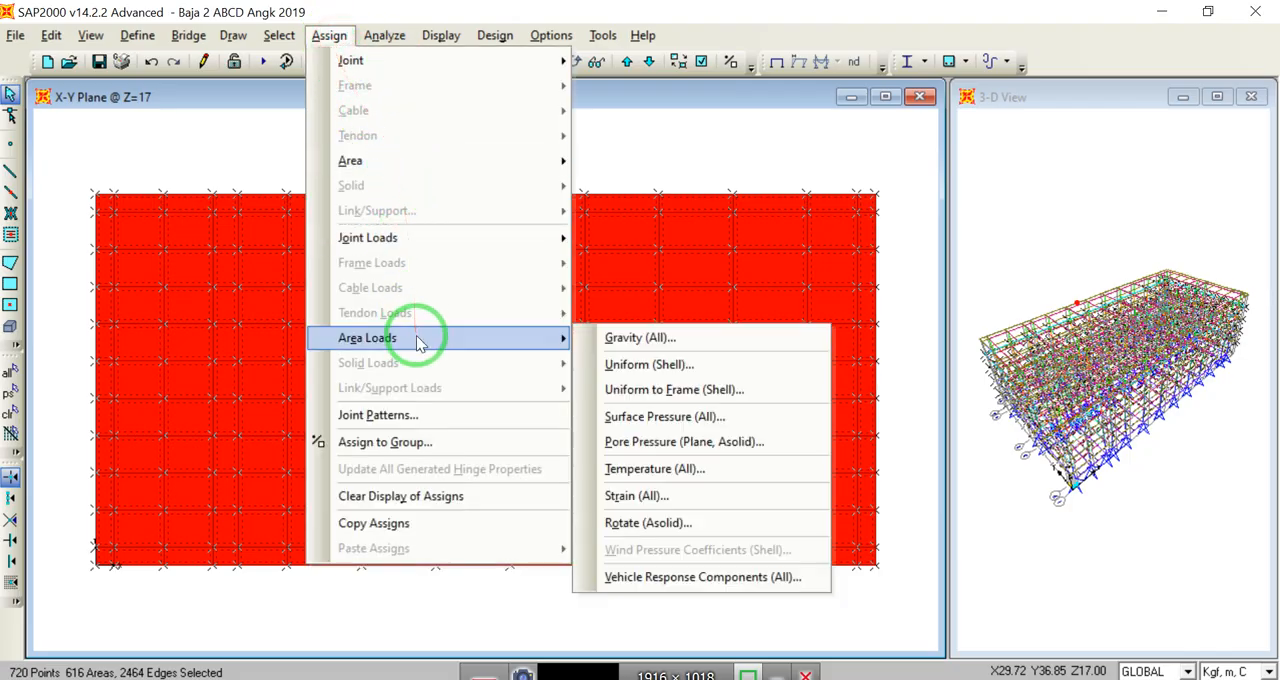
pyautogui.click(655, 366)
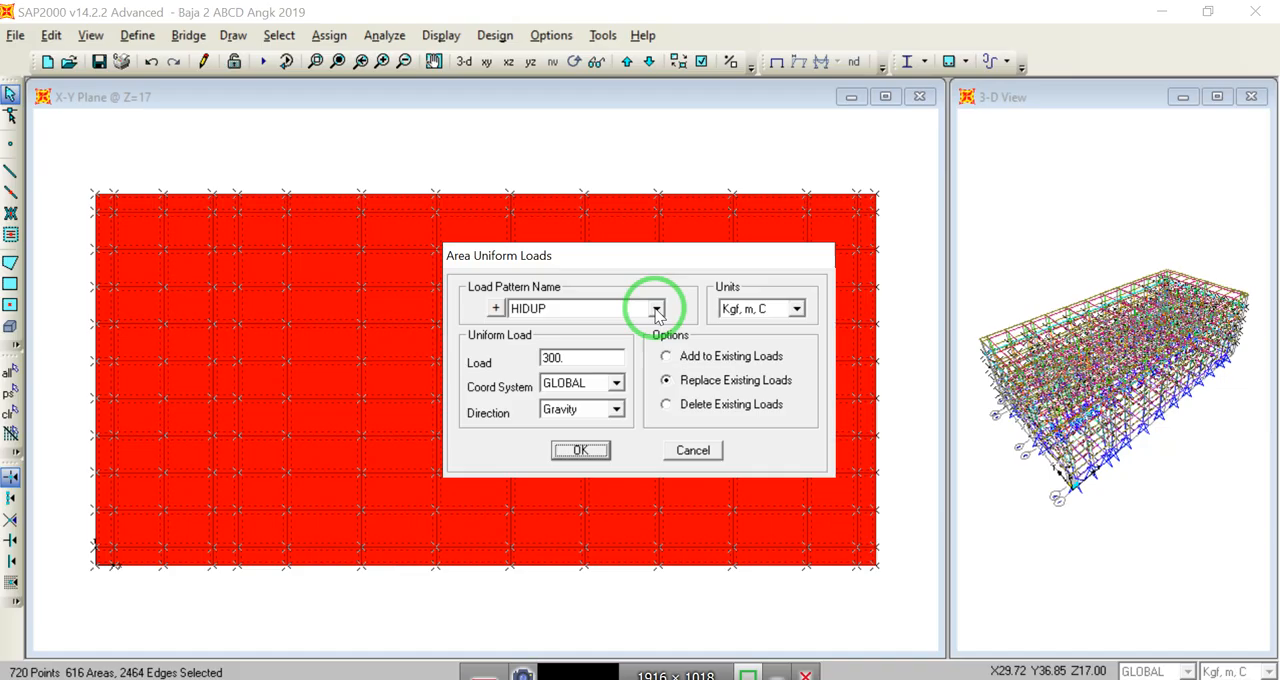
pyautogui.click(657, 310)
pyautogui.click(584, 353)
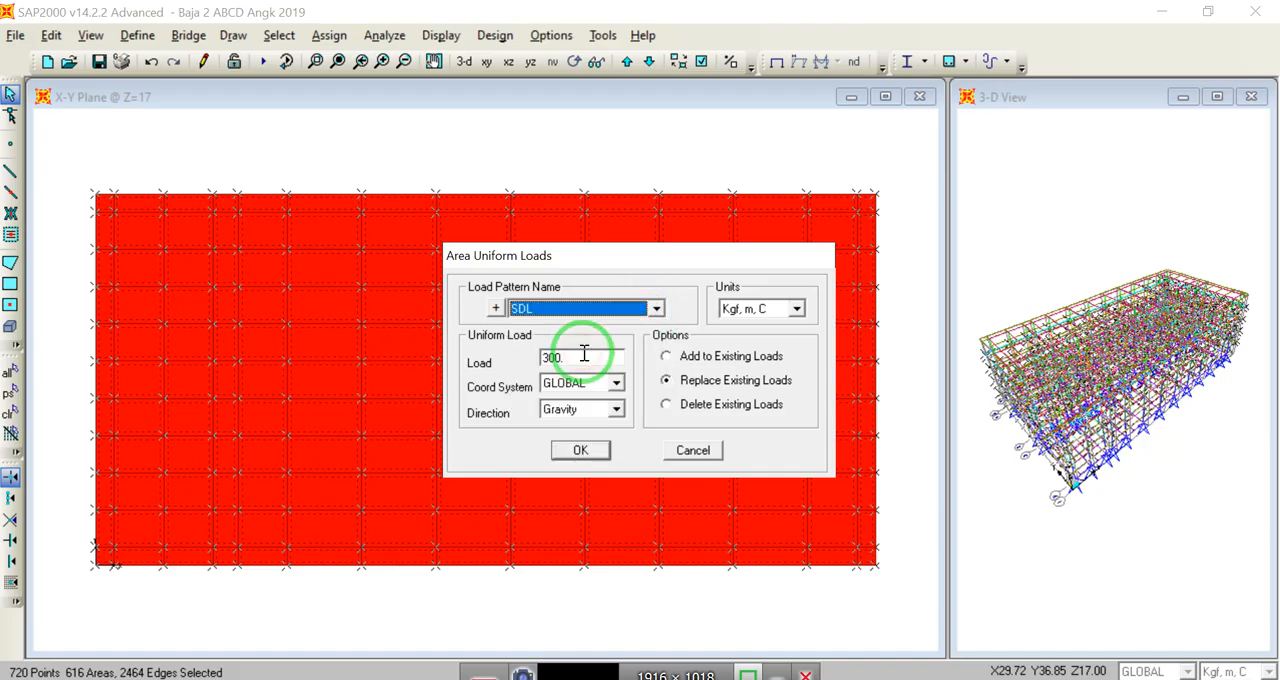
pyautogui.doubleClick(593, 359)
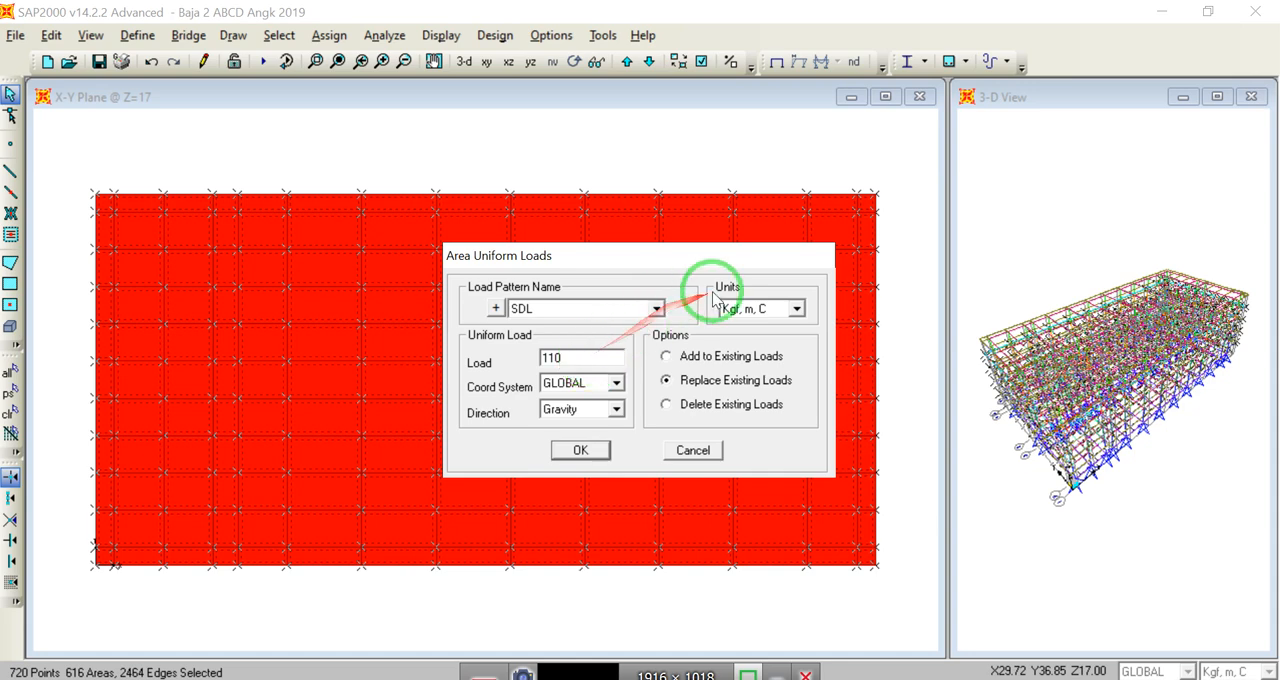
pyautogui.click(583, 454)
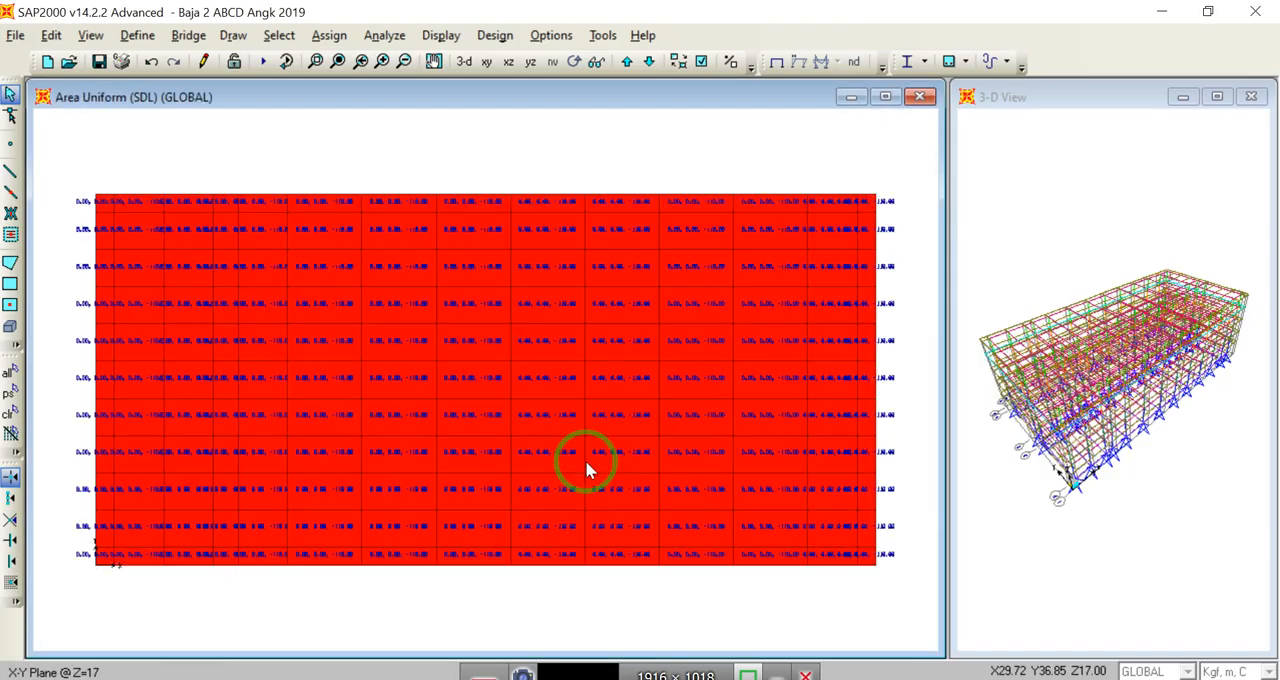
# Step: Switch to PowerPoint and review the SDL load values on slide 6
pyautogui.moveTo(562, 672)
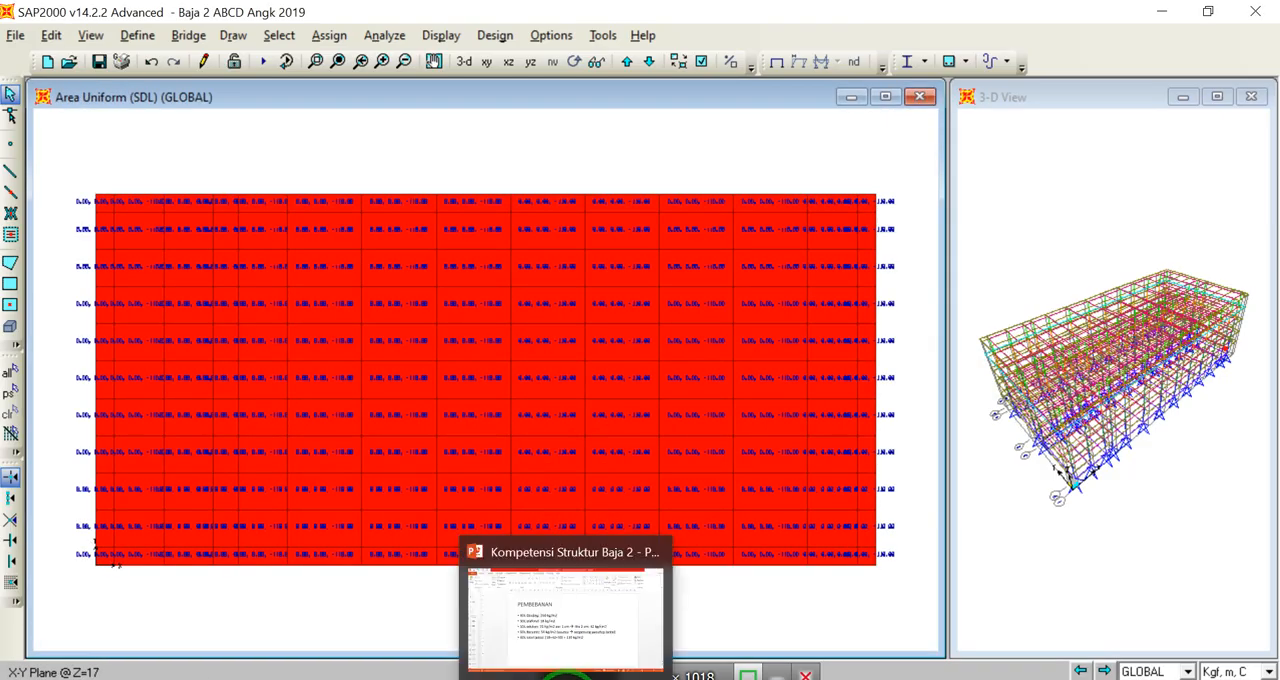
pyautogui.click(545, 605)
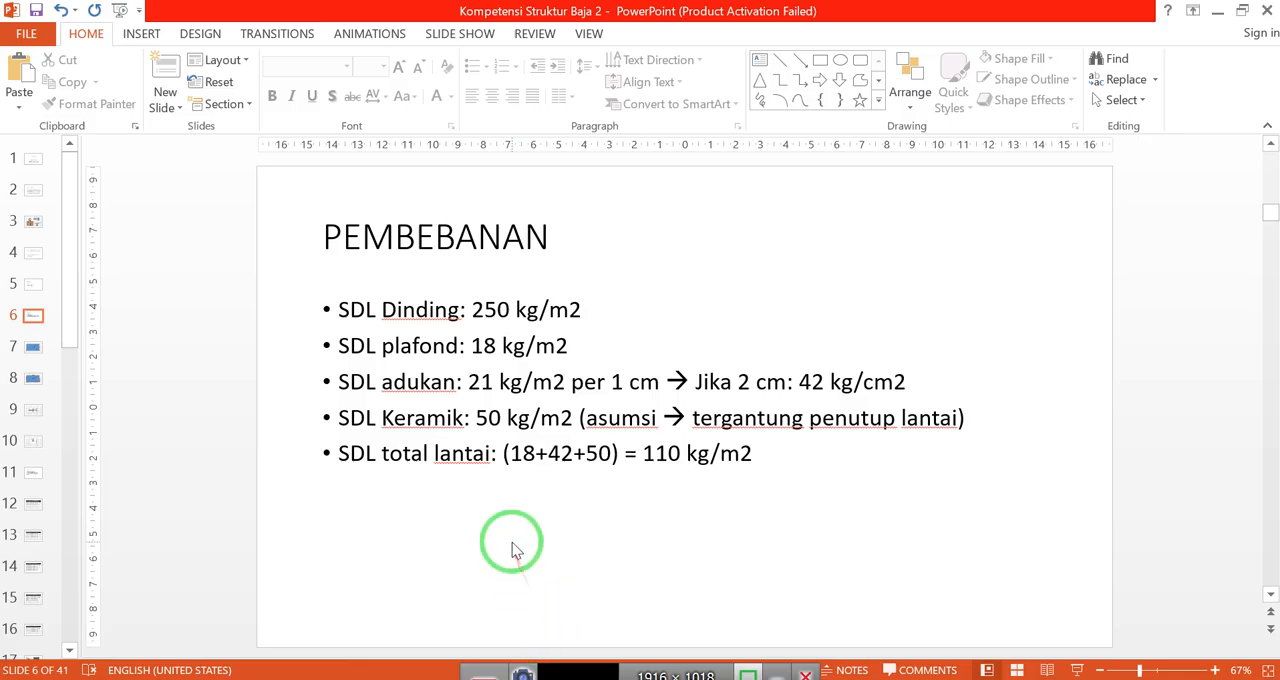
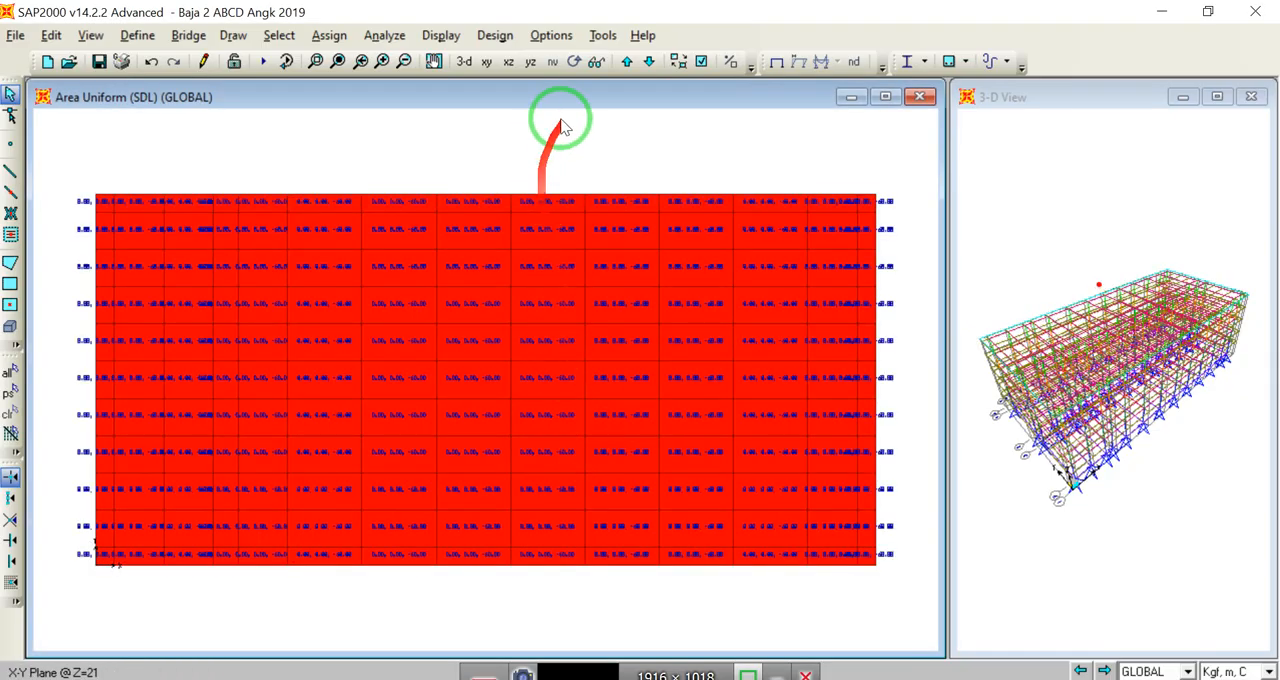
# Step: Display the uniform area load contours of the SDL pattern in the Gravity direction
pyautogui.click(441, 36)
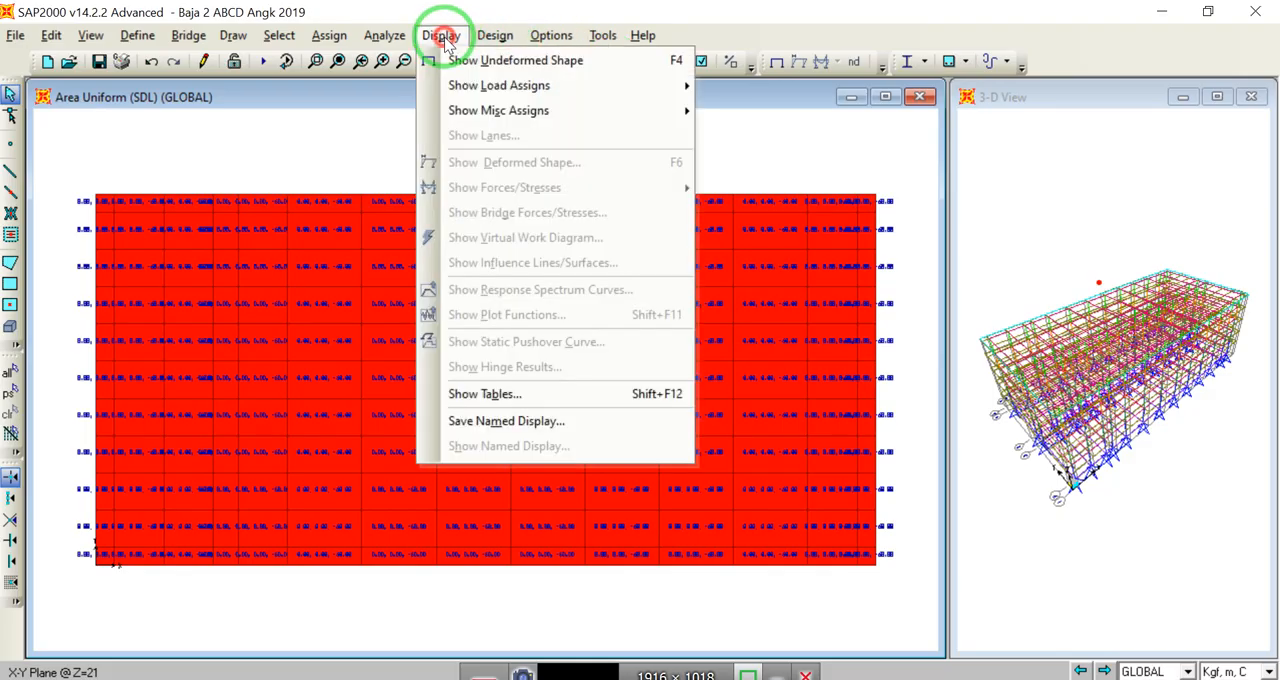
pyautogui.moveTo(543, 86)
pyautogui.click(726, 136)
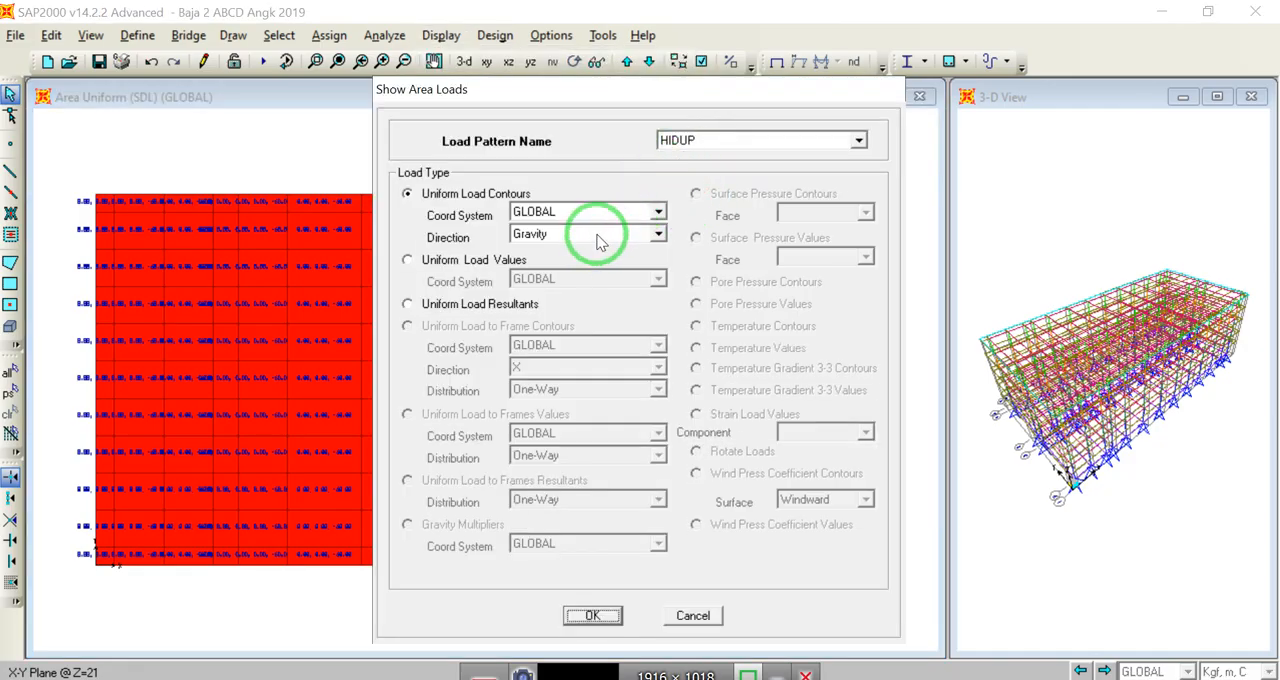
pyautogui.click(855, 141)
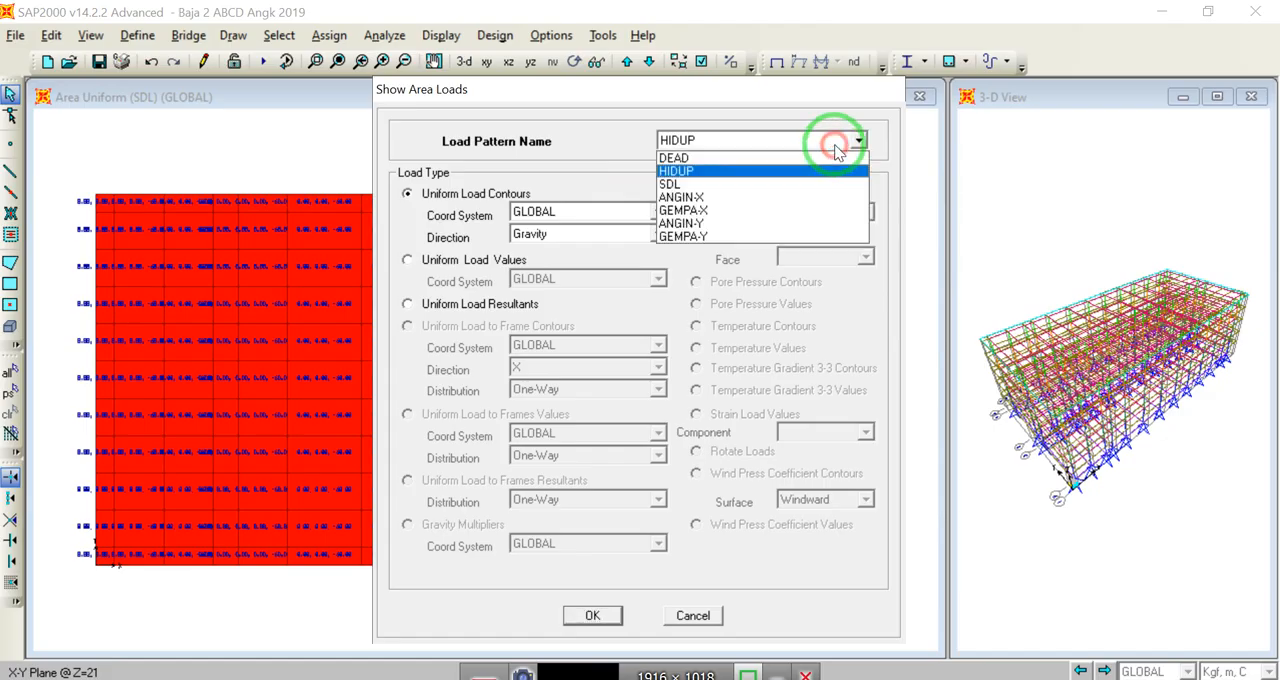
pyautogui.click(735, 185)
pyautogui.click(566, 233)
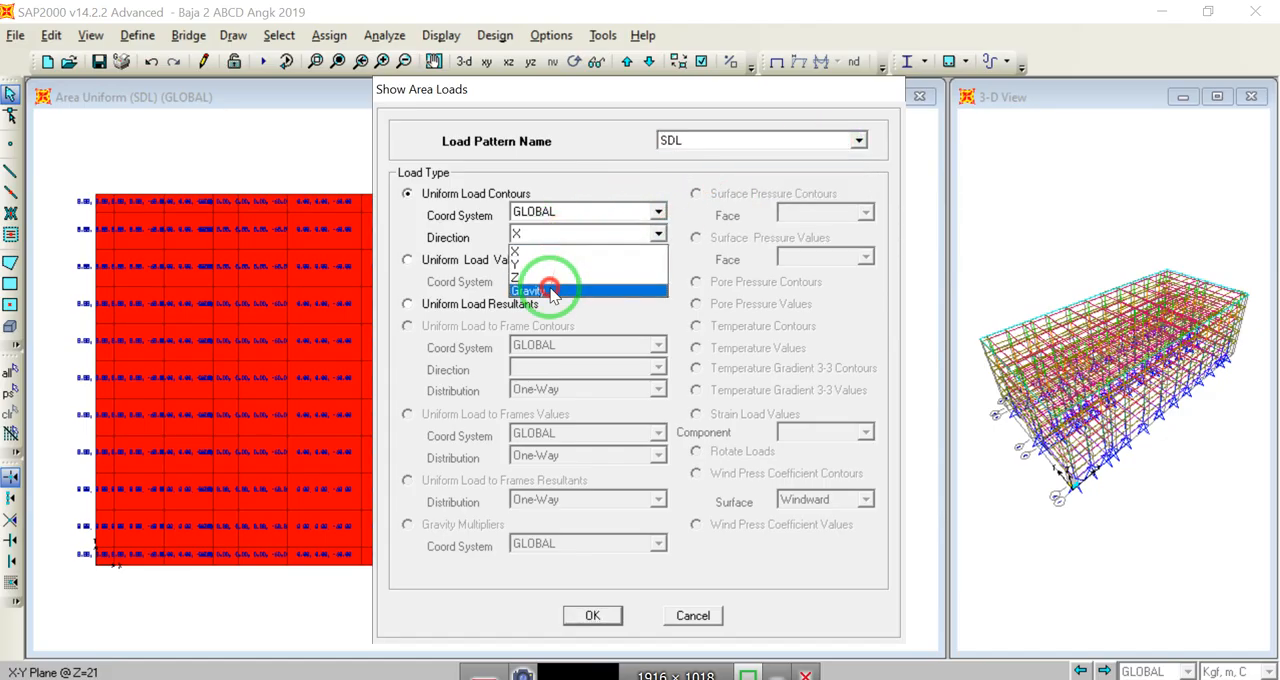
pyautogui.click(551, 290)
pyautogui.click(590, 614)
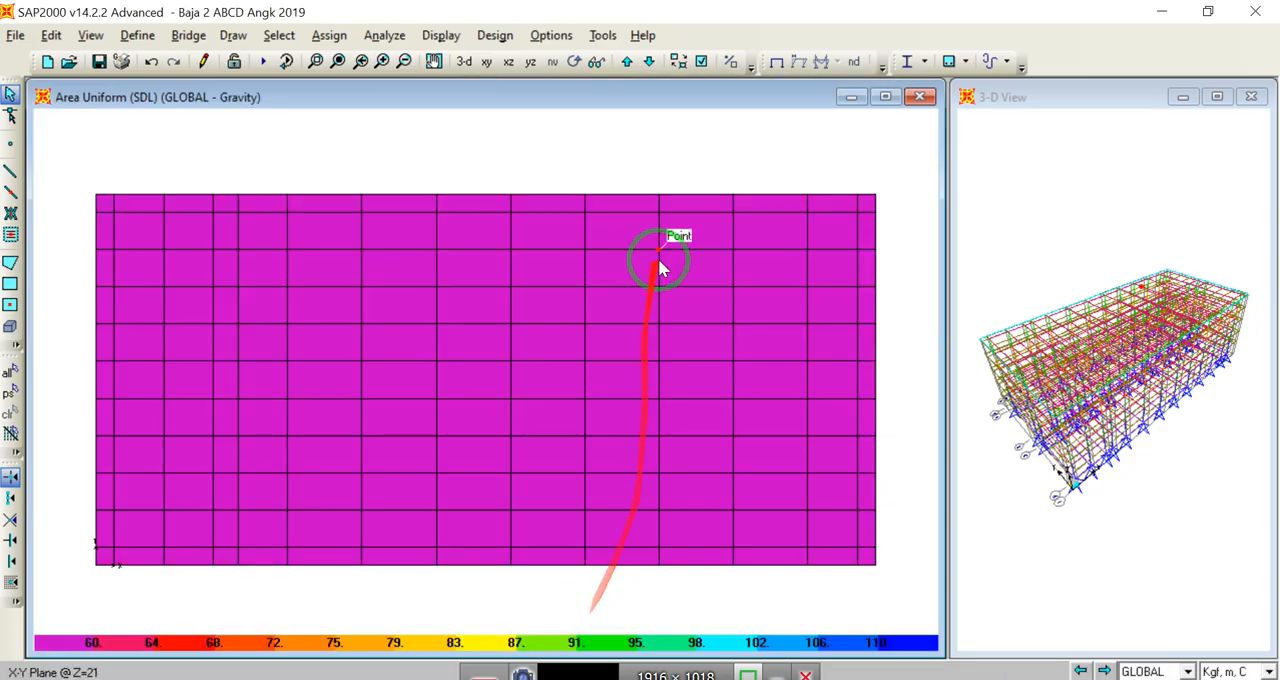
# Step: Inspect the SDL load contours on all floors in a rotated 3D view and return to the XY plan
pyautogui.click(464, 61)
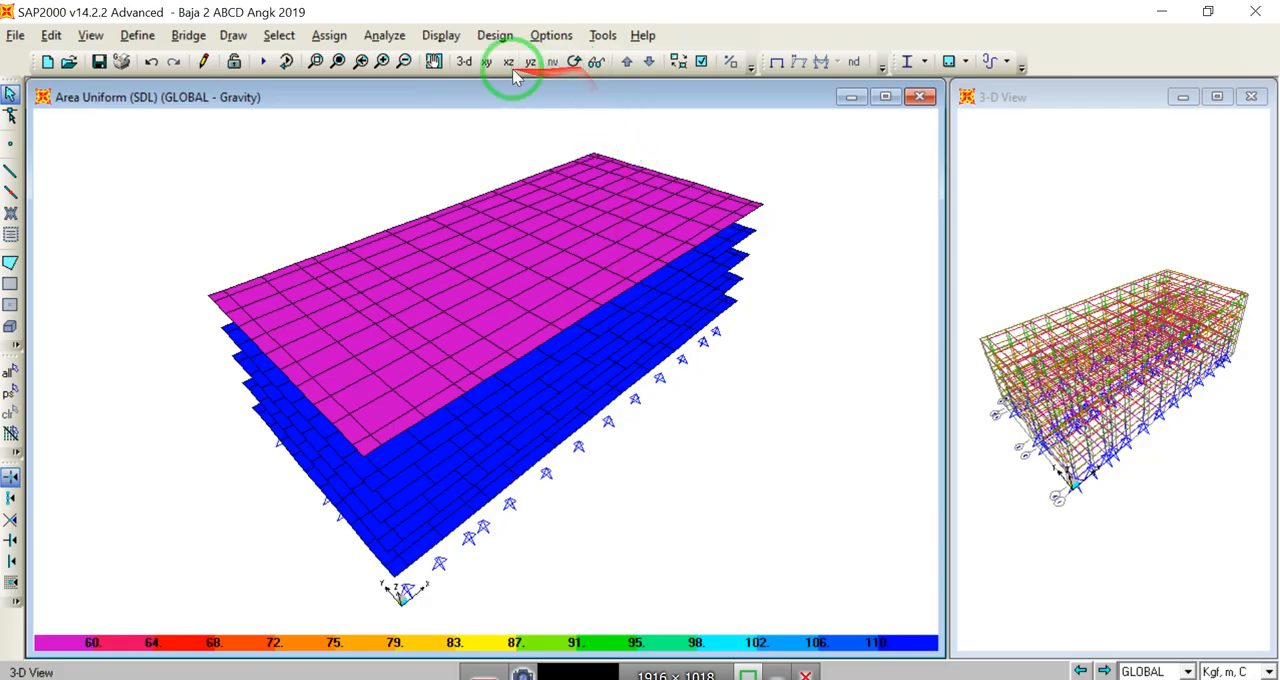
pyautogui.click(574, 61)
pyautogui.moveTo(533, 395)
pyautogui.mouseDown()
pyautogui.moveTo(537, 380)
pyautogui.moveTo(558, 400)
pyautogui.mouseUp()
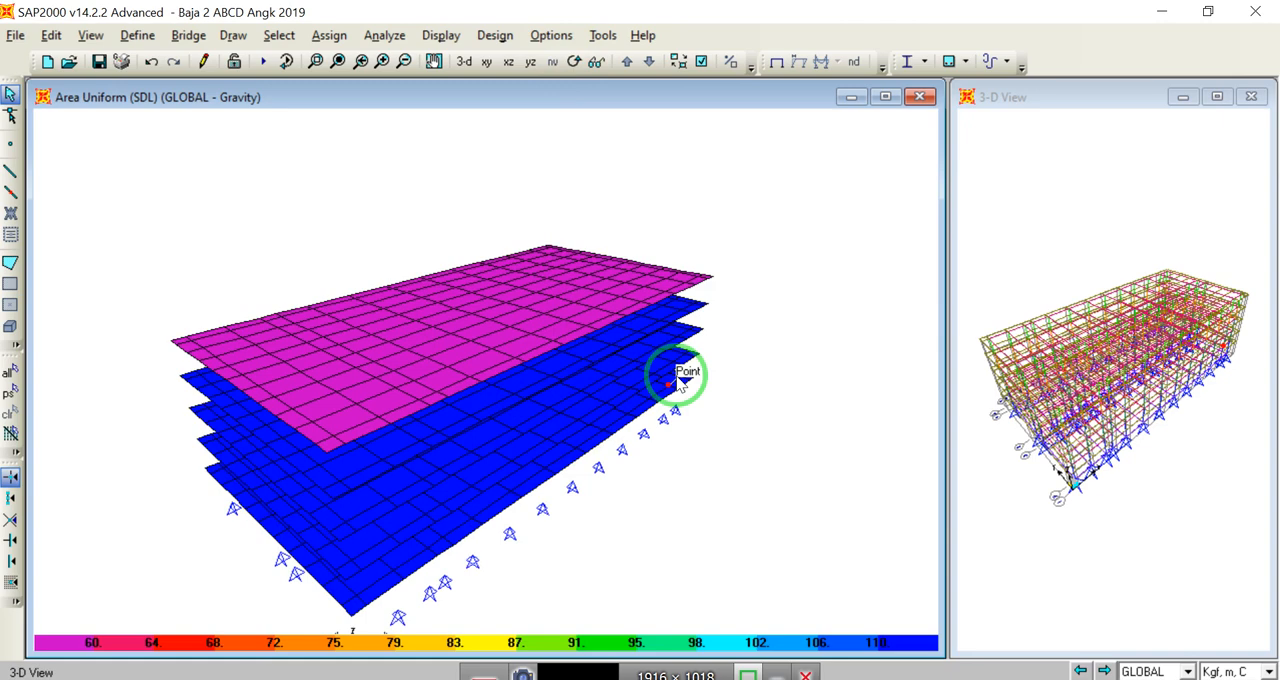
pyautogui.click(485, 63)
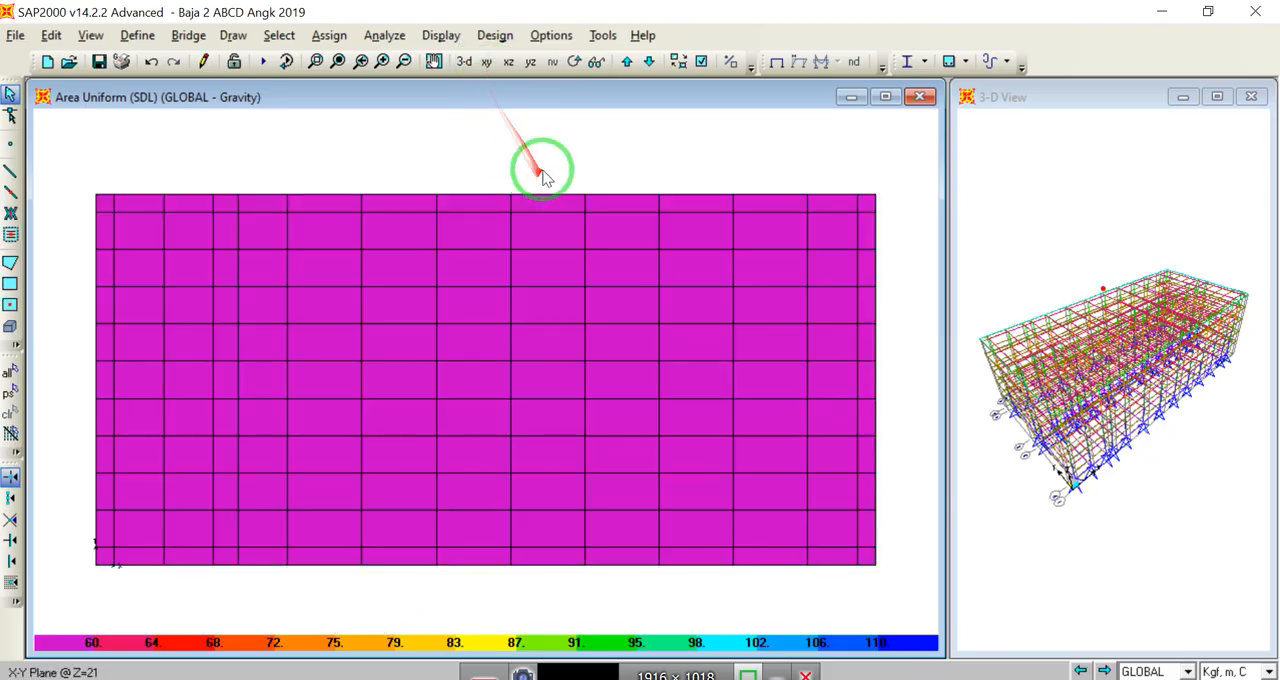
# Step: Clear the load display and draw a diagonal Sloof 300/400 frame on the Z=5 plan from the origin corner to the opposite corner
pyautogui.click(776, 62)
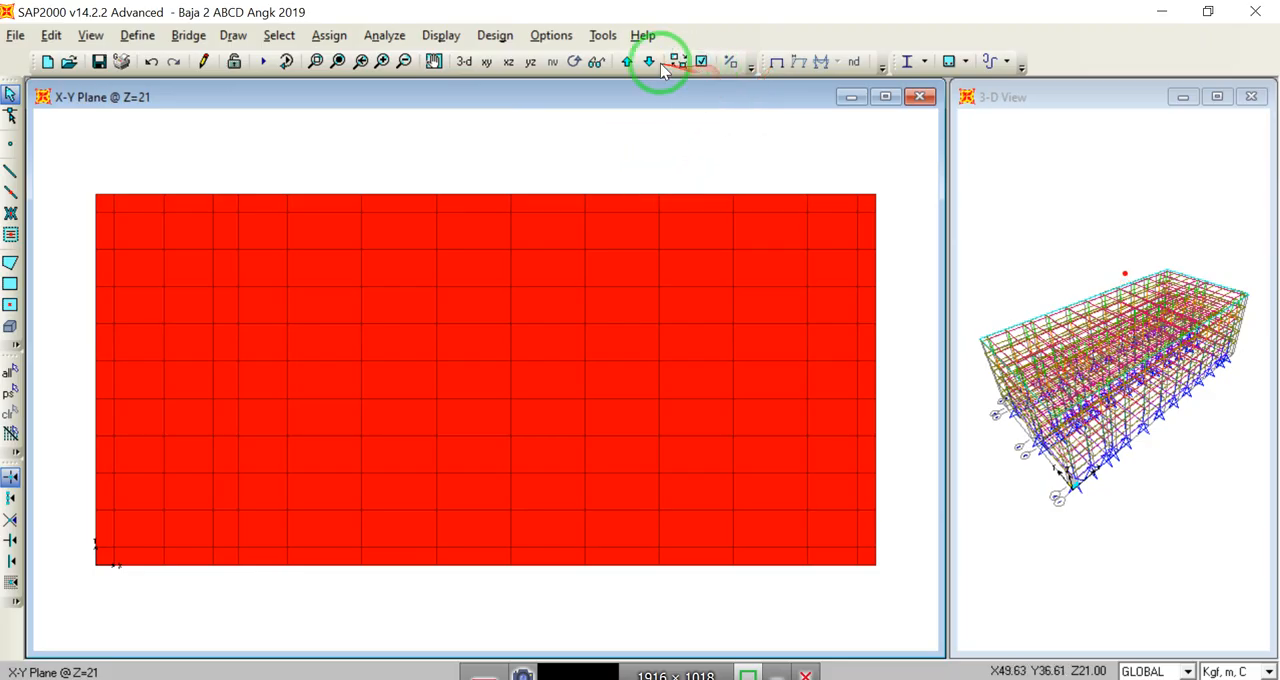
pyautogui.click(628, 62)
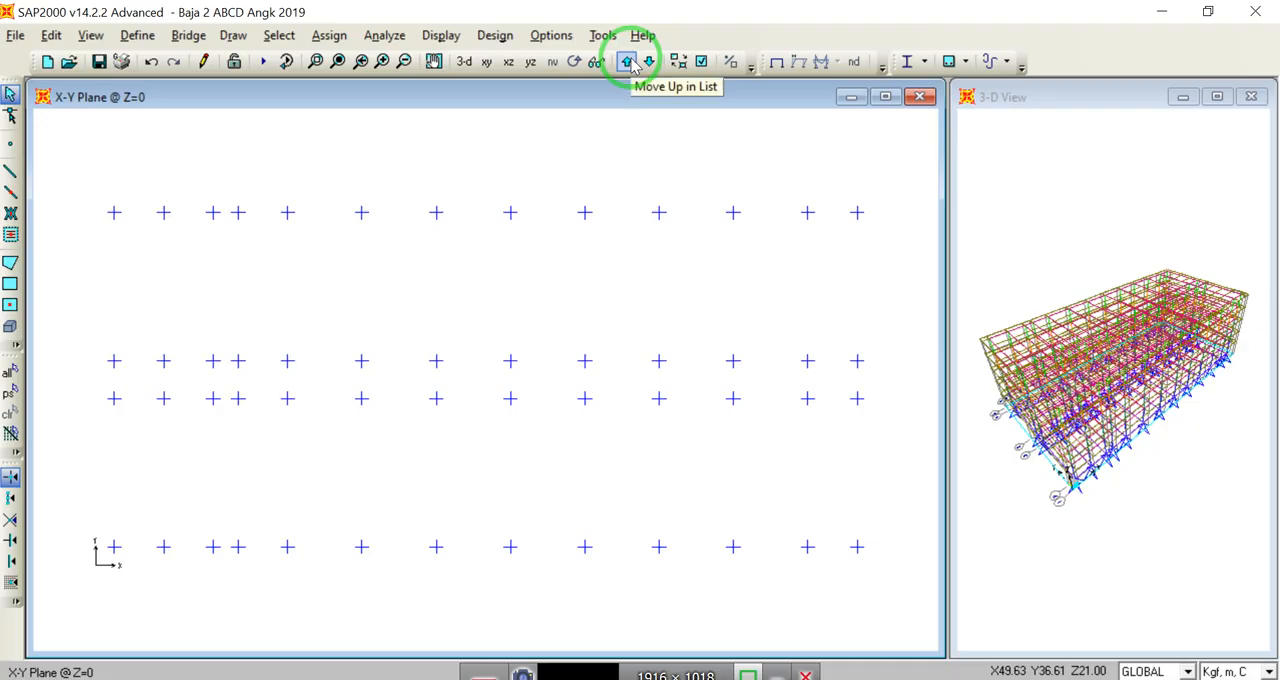
pyautogui.click(628, 62)
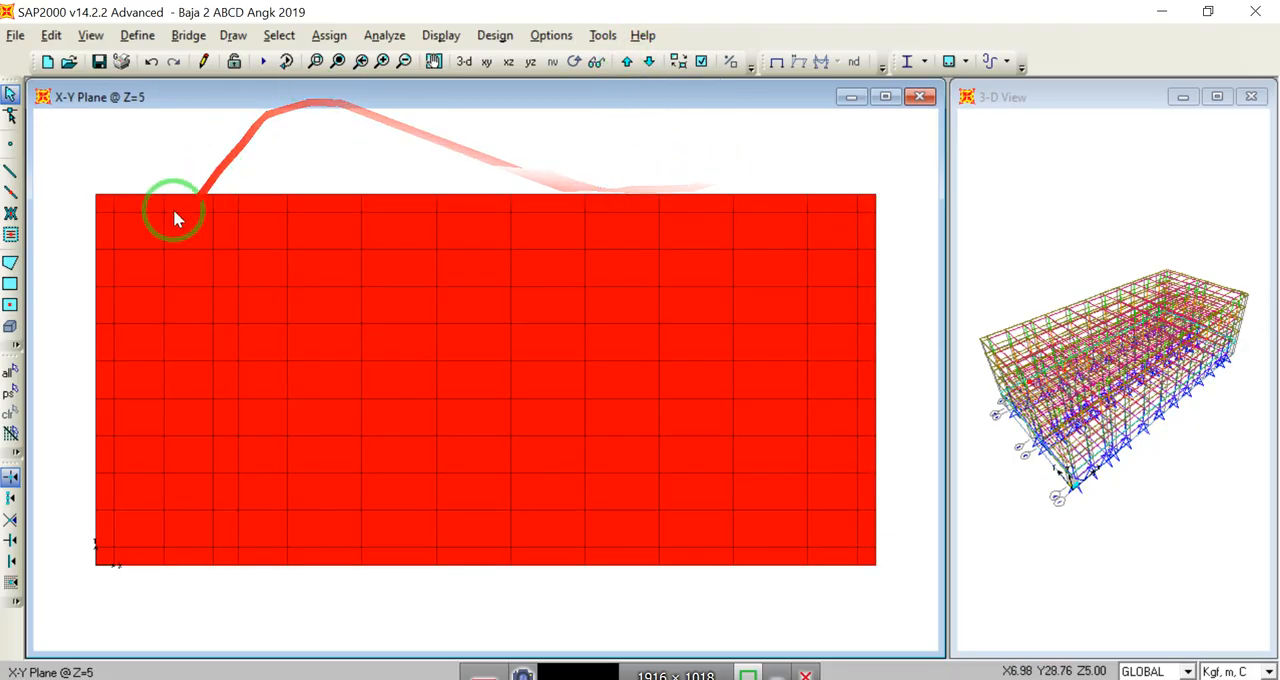
pyautogui.click(12, 174)
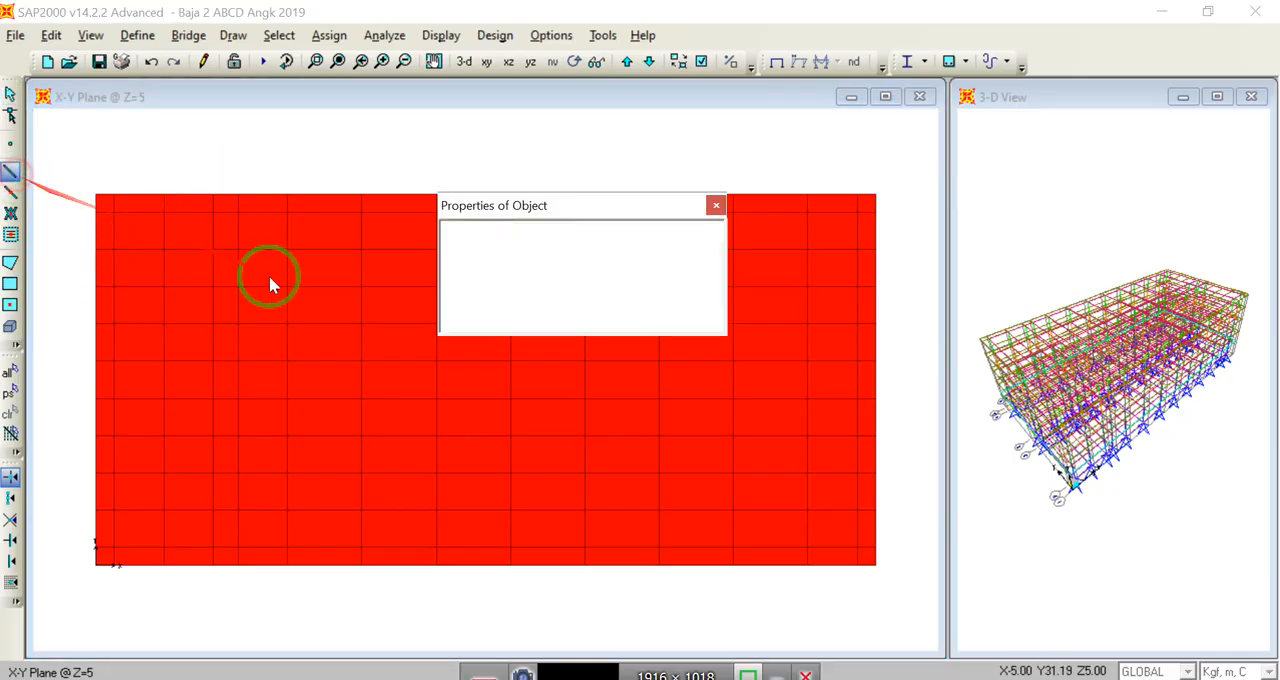
pyautogui.moveTo(590, 213); pyautogui.dragTo(1062, 381)
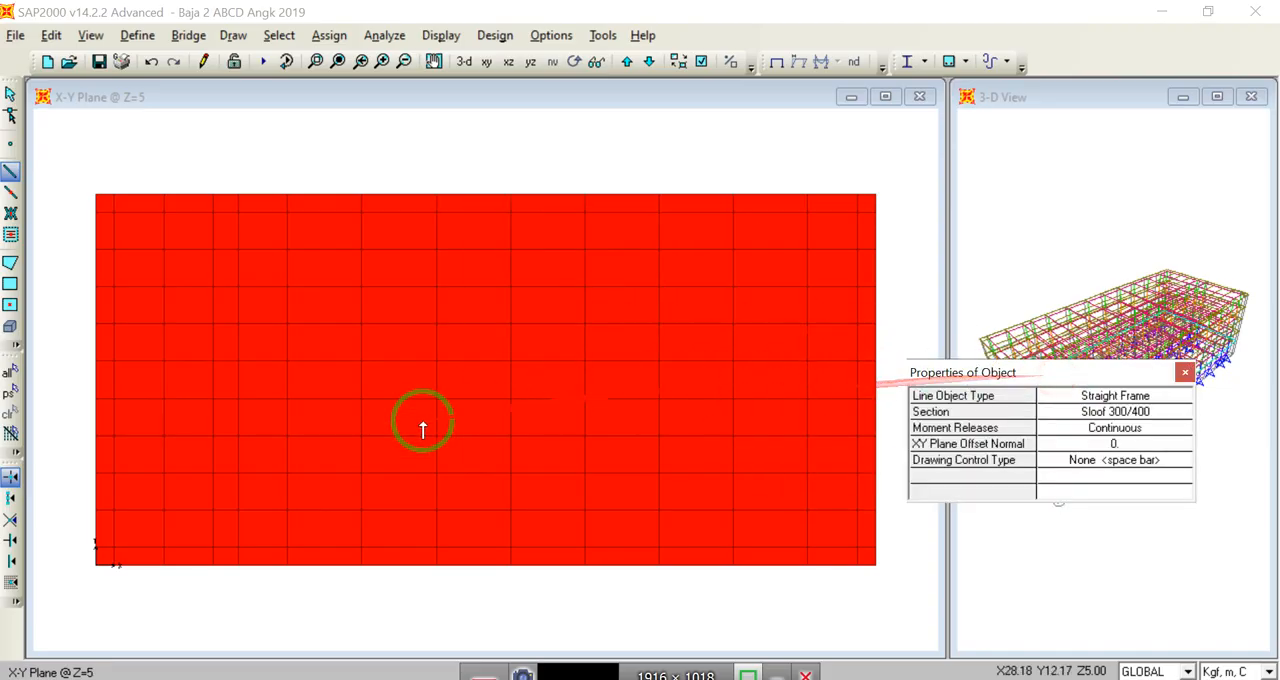
pyautogui.click(97, 562)
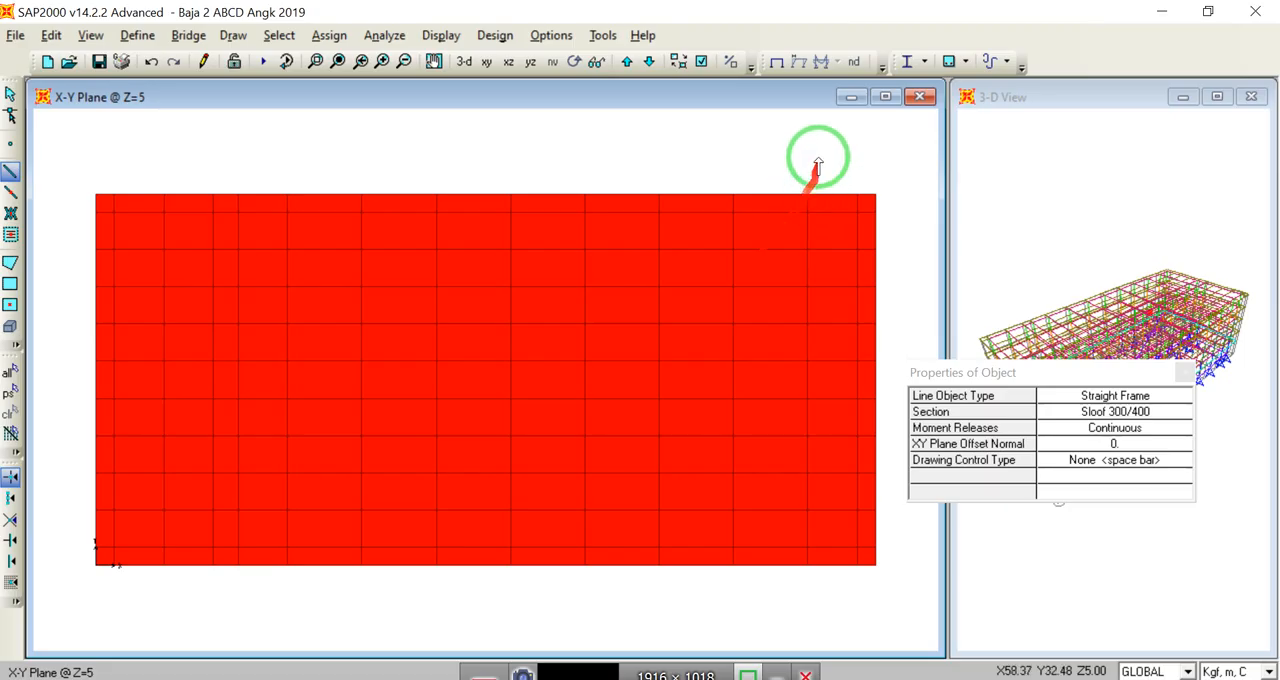
# Step: Set the display options of the plan view to show frames and hide areas
pyautogui.click(700, 61)
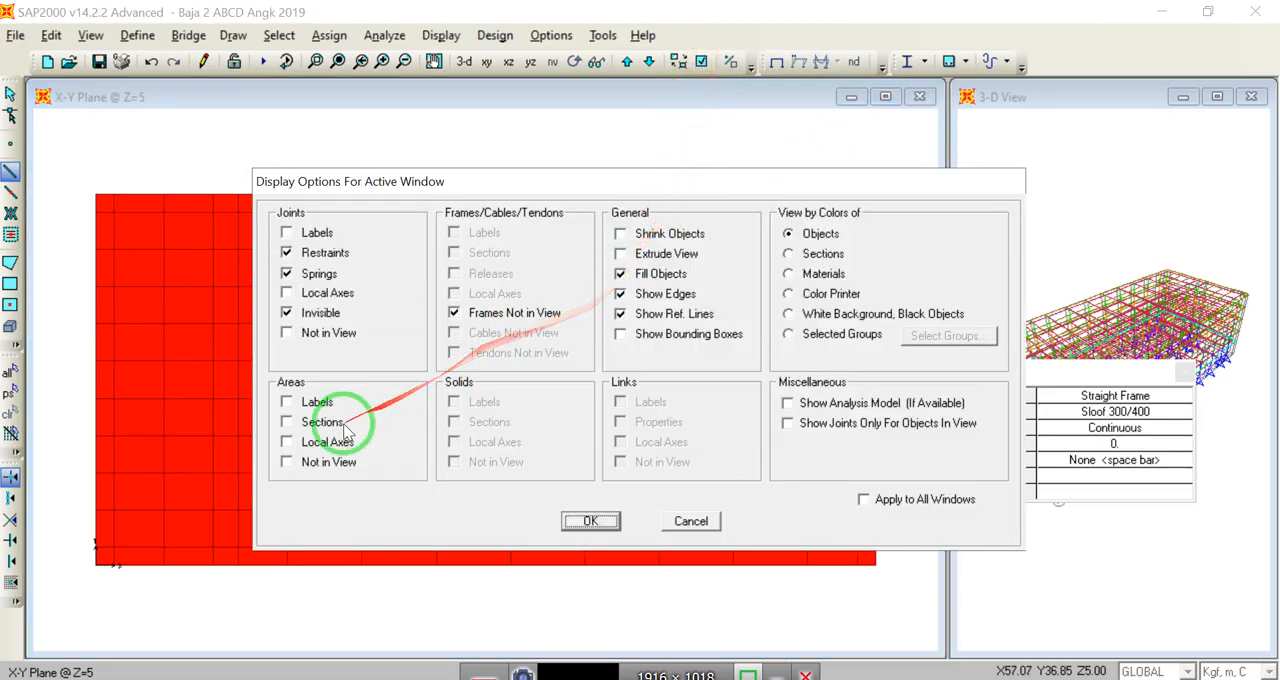
pyautogui.click(322, 462)
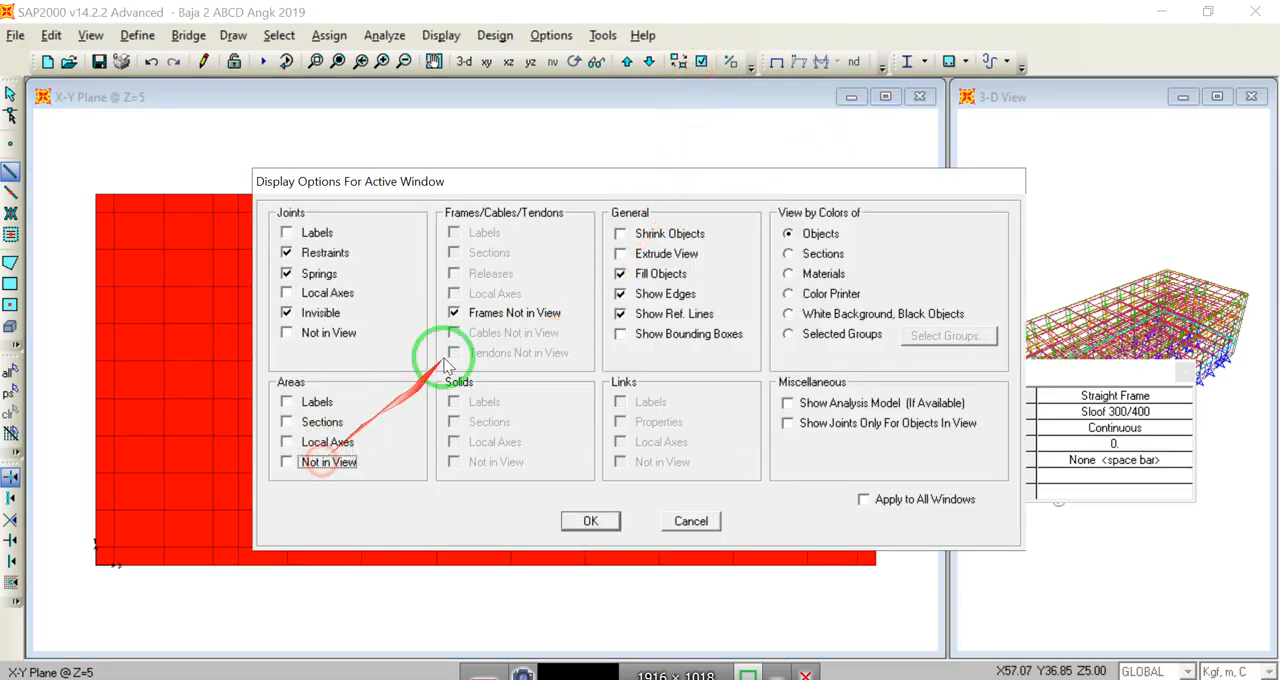
pyautogui.click(505, 313)
pyautogui.click(585, 522)
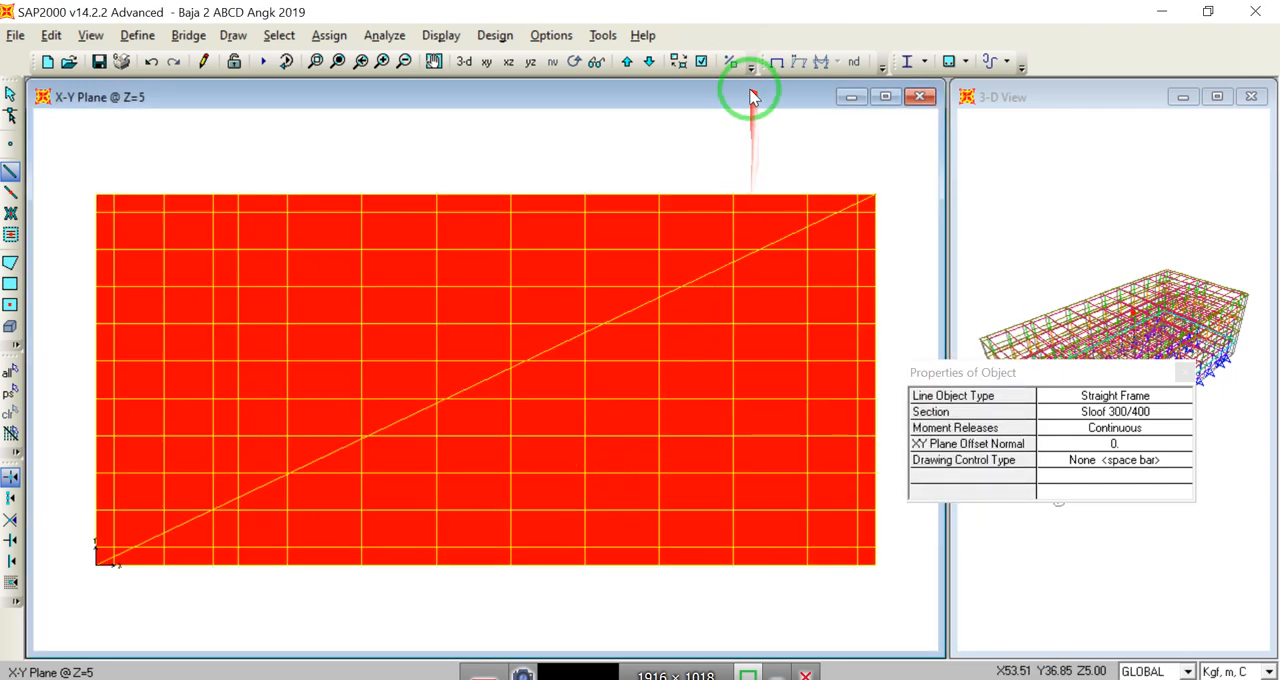
pyautogui.click(679, 63)
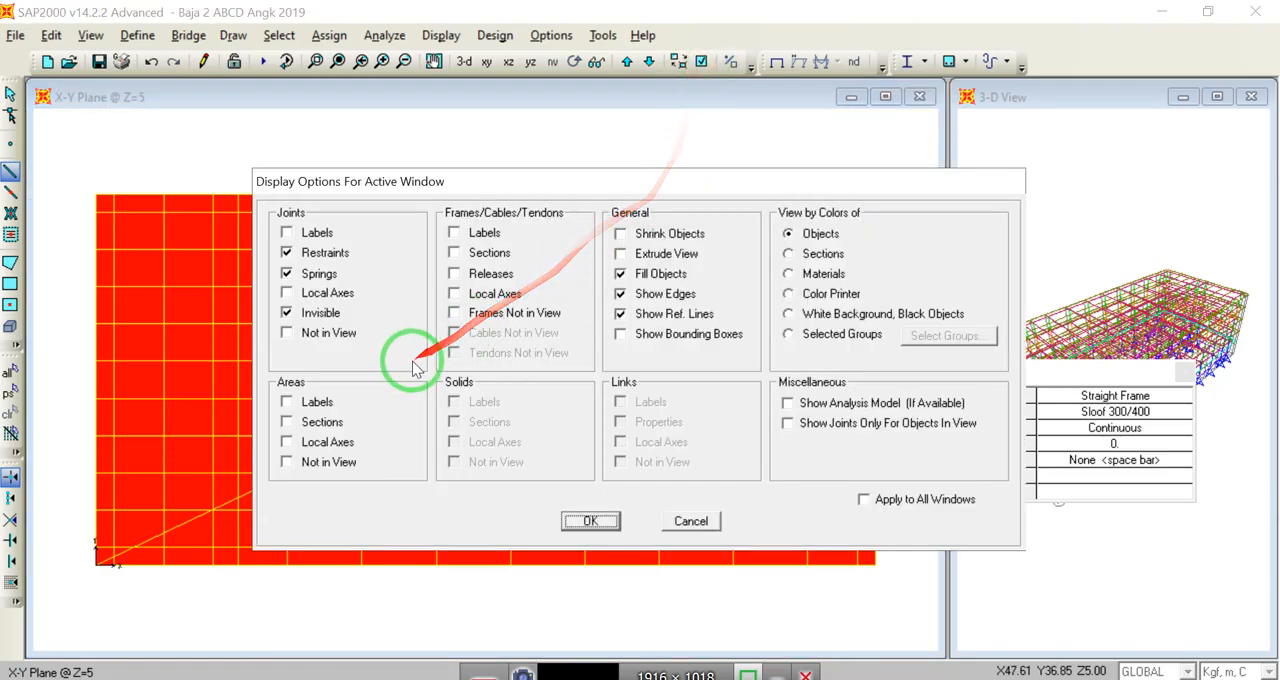
pyautogui.click(338, 461)
pyautogui.click(576, 524)
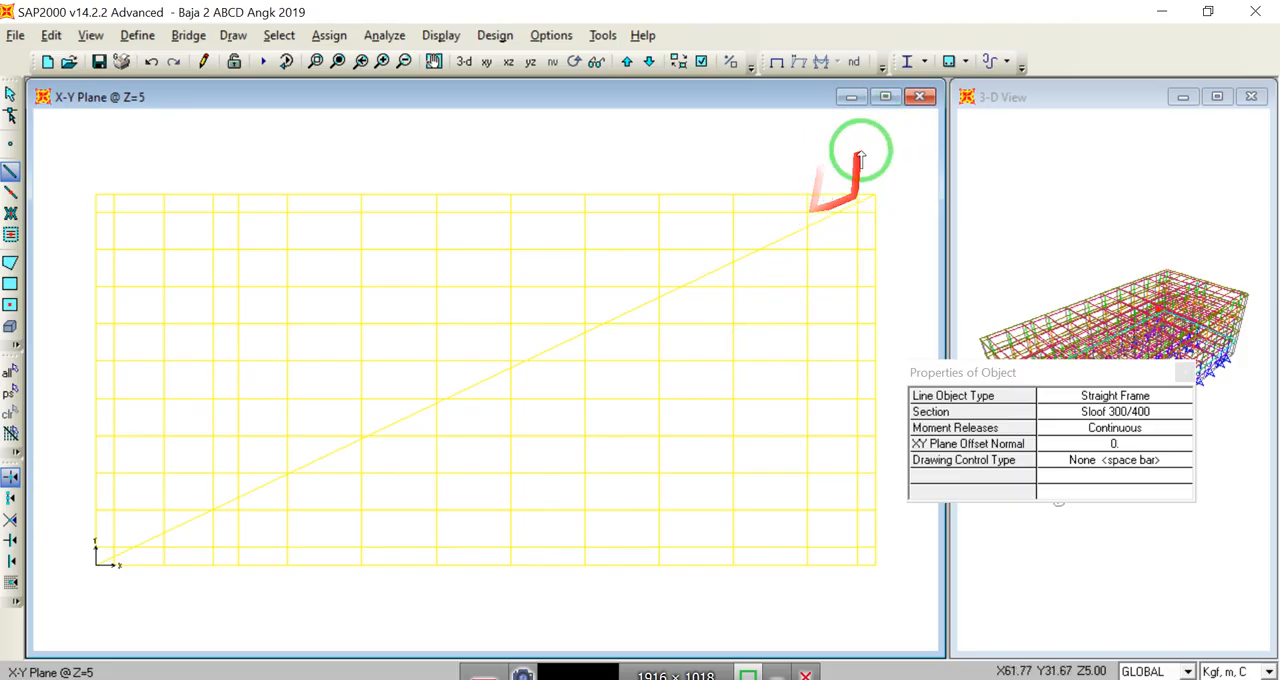
# Step: Color the objects in the plan view by their sections
pyautogui.click(679, 62)
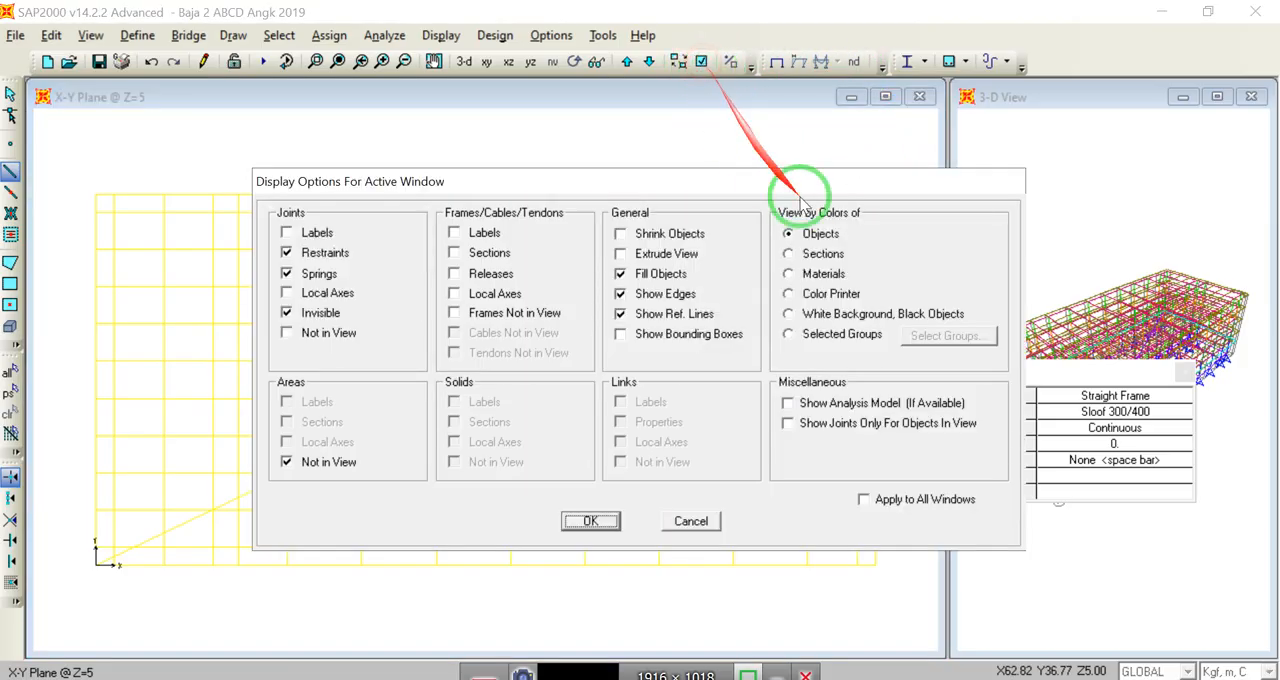
pyautogui.click(818, 254)
pyautogui.click(591, 521)
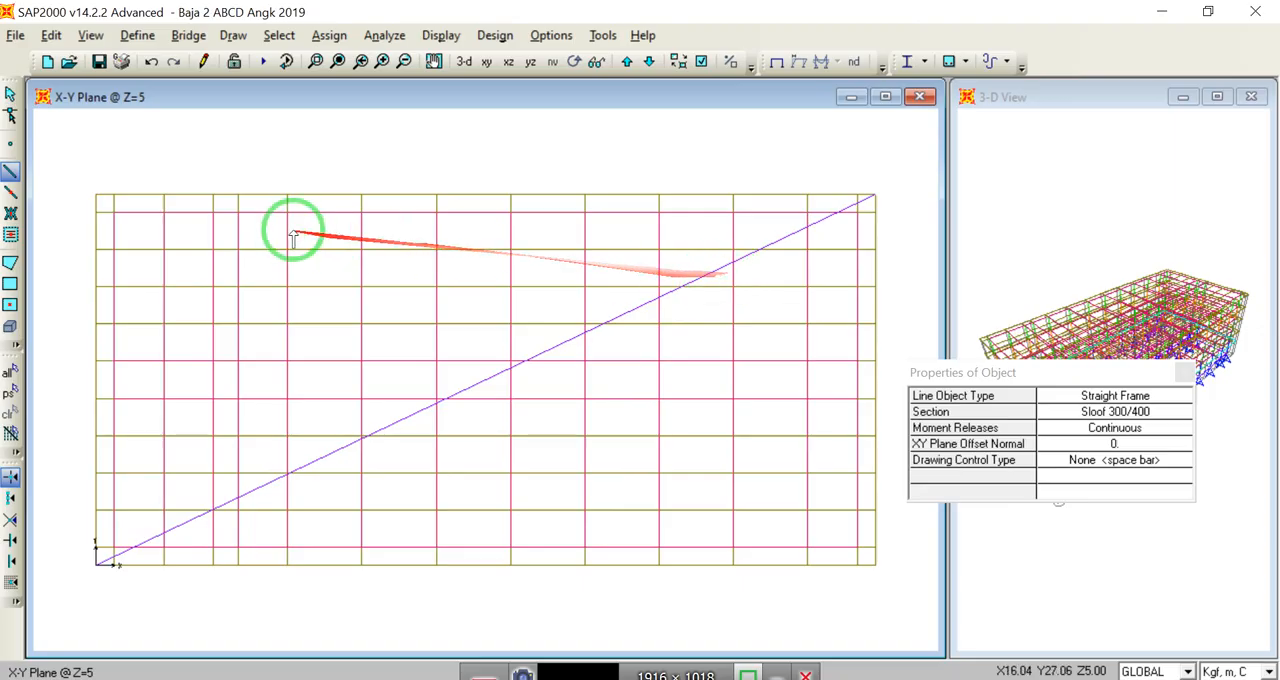
# Step: Draw the second Sloof 300/400 diagonal between the two remaining corners of the Z=5 floor and return to selection mode
pyautogui.click(875, 564)
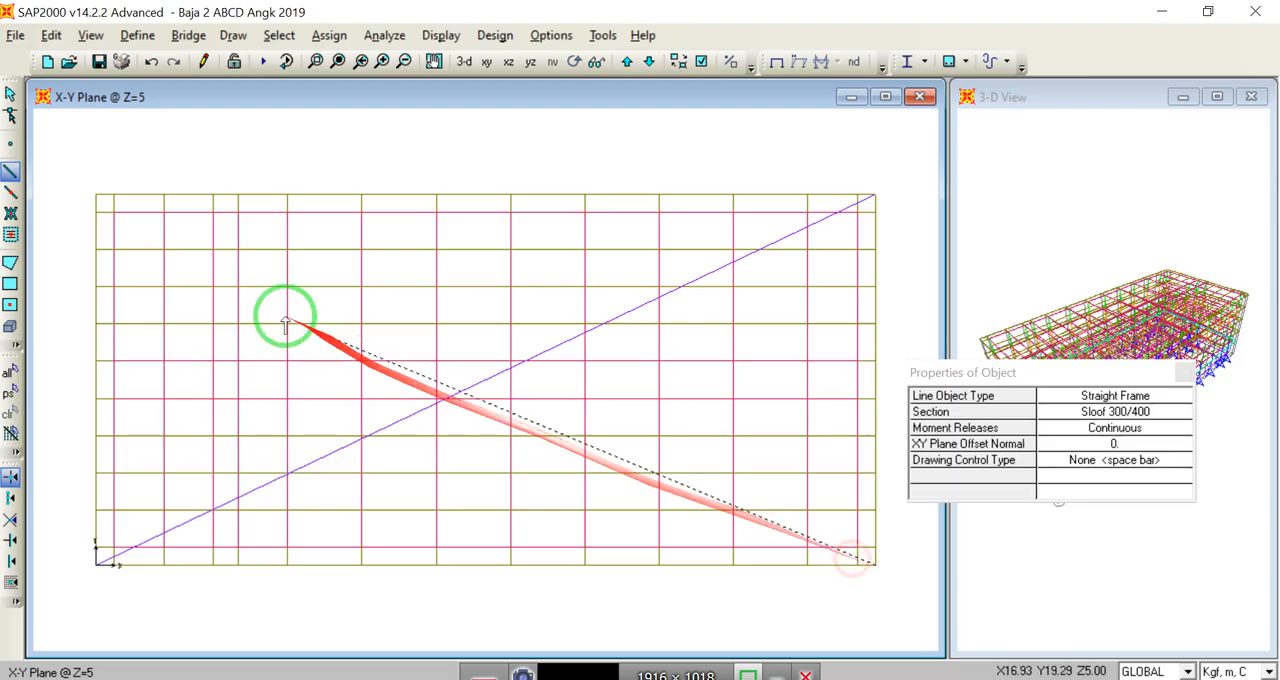
pyautogui.click(97, 196)
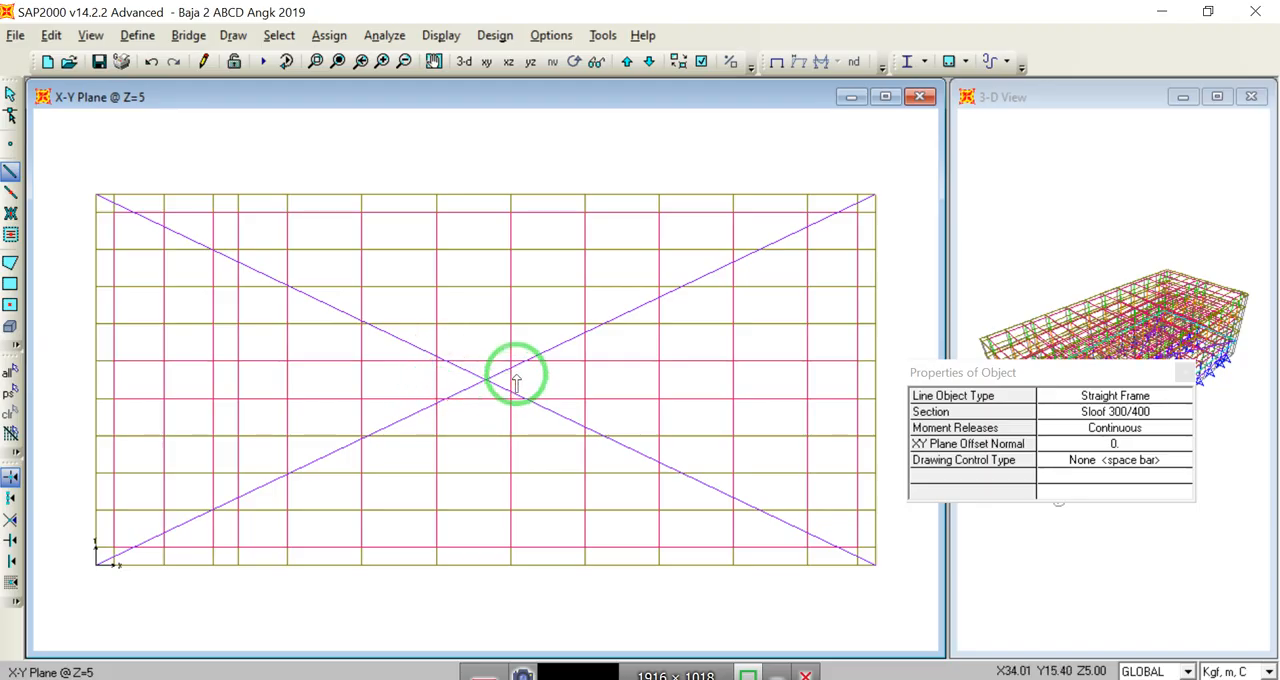
pyautogui.click(10, 93)
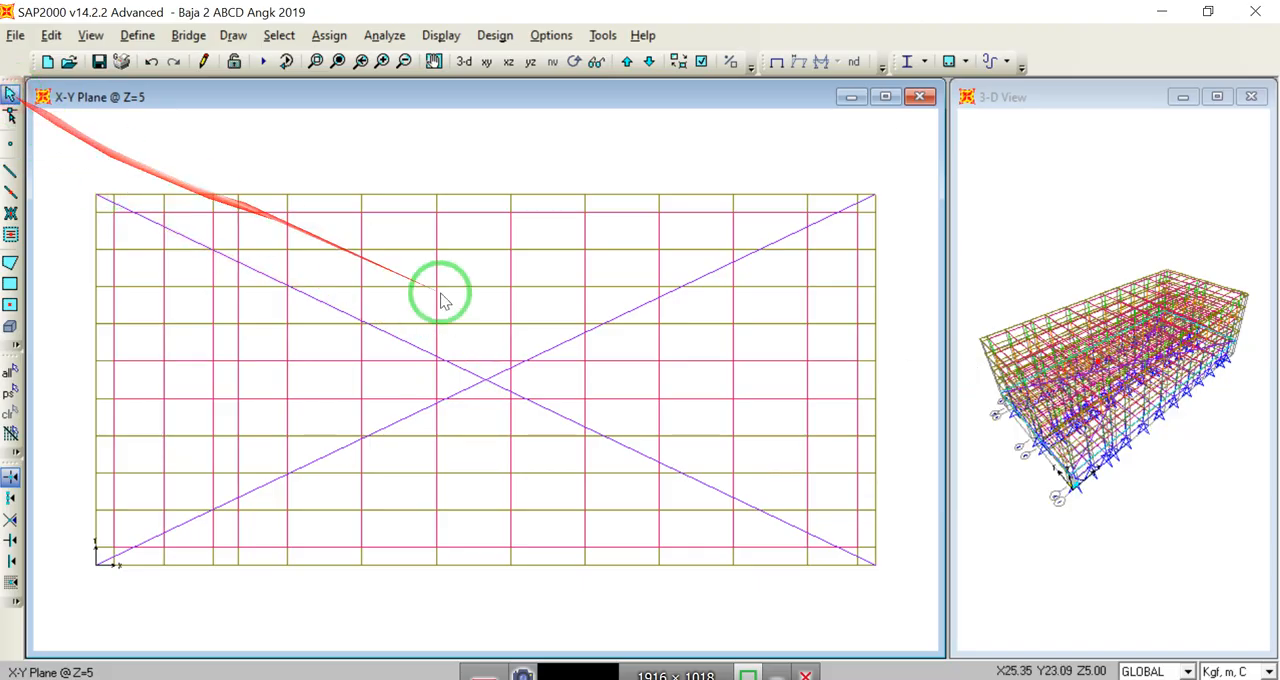
pyautogui.click(560, 344)
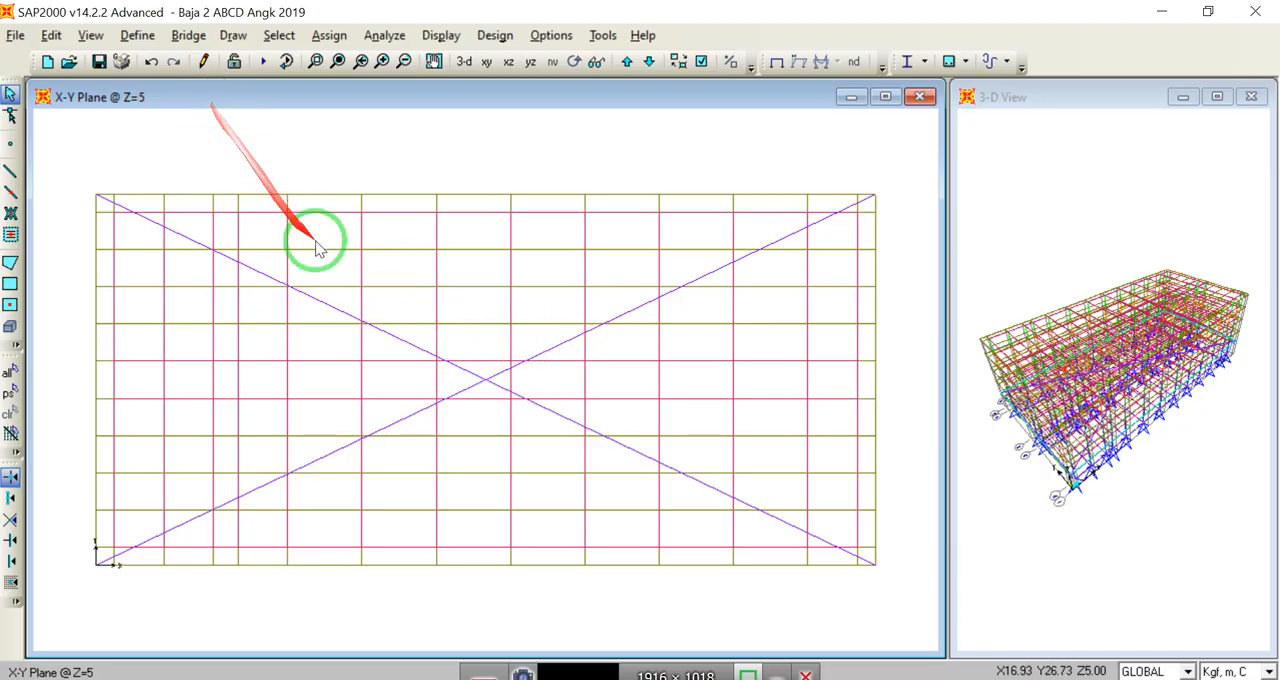
# Step: Assign a 50000 kgf Global X joint force in the GEMPA-X pattern to the four joints around the diagonals' crossing, replacing existing loads
pyautogui.click(426, 361)
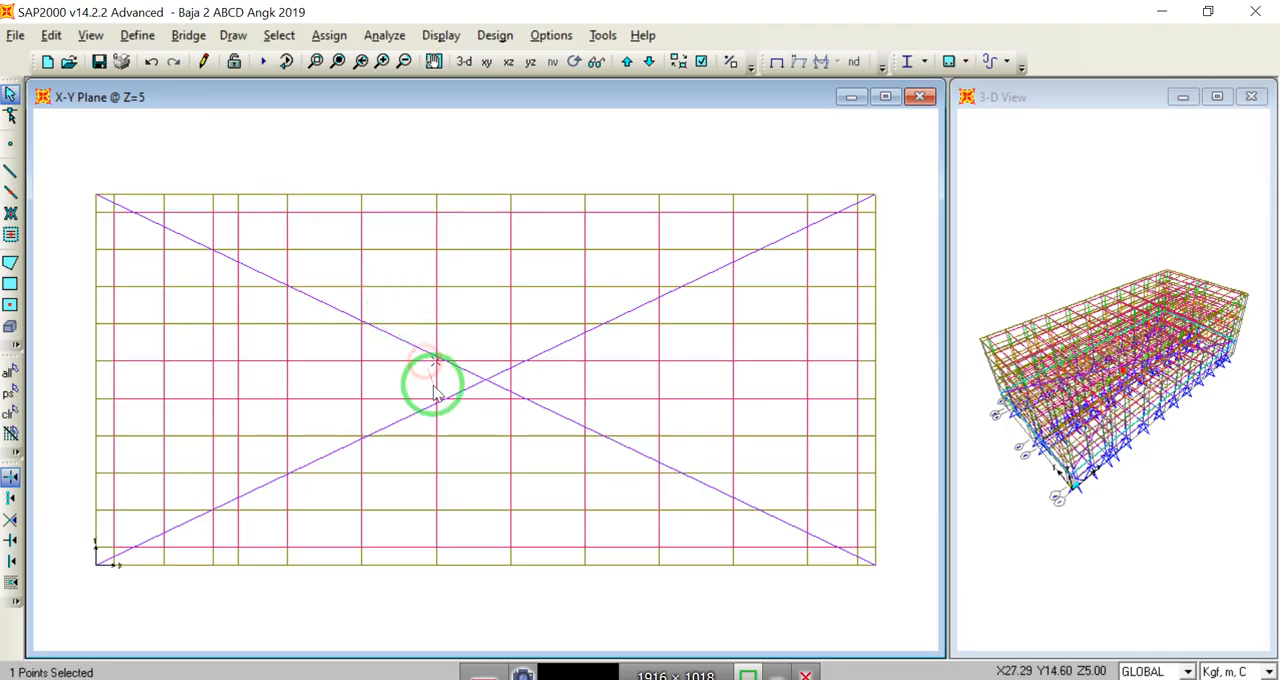
pyautogui.click(430, 397)
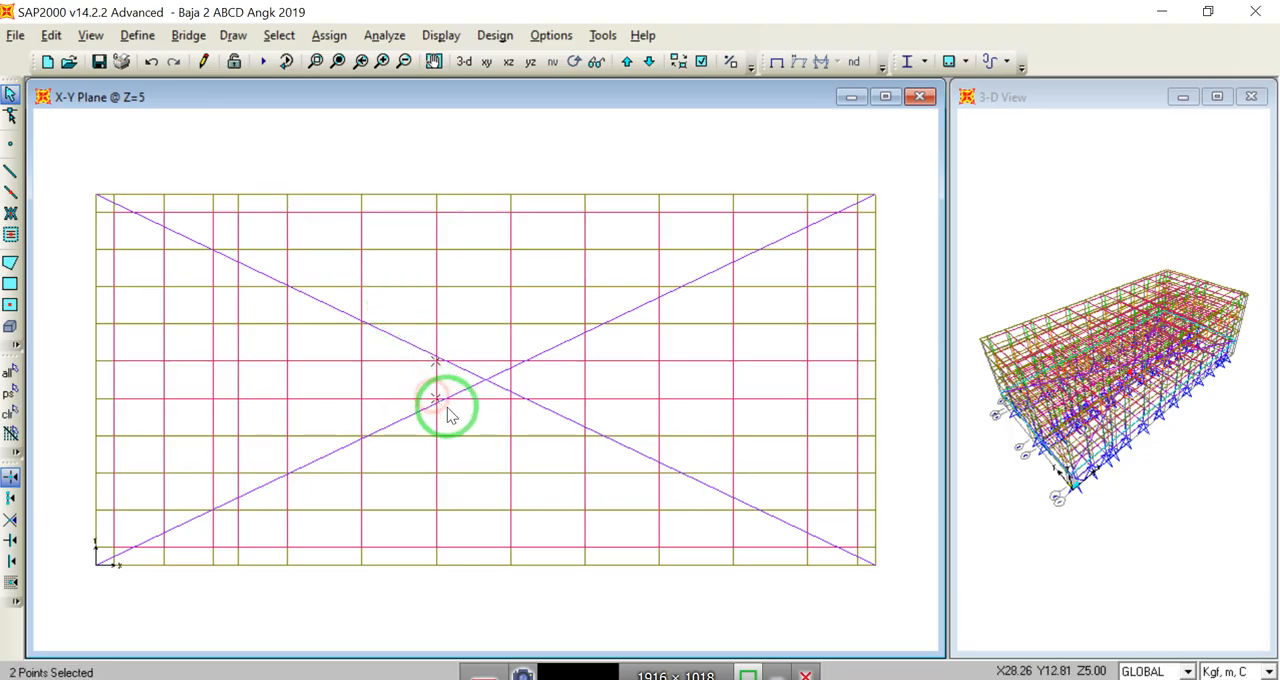
pyautogui.click(505, 406)
pyautogui.click(508, 358)
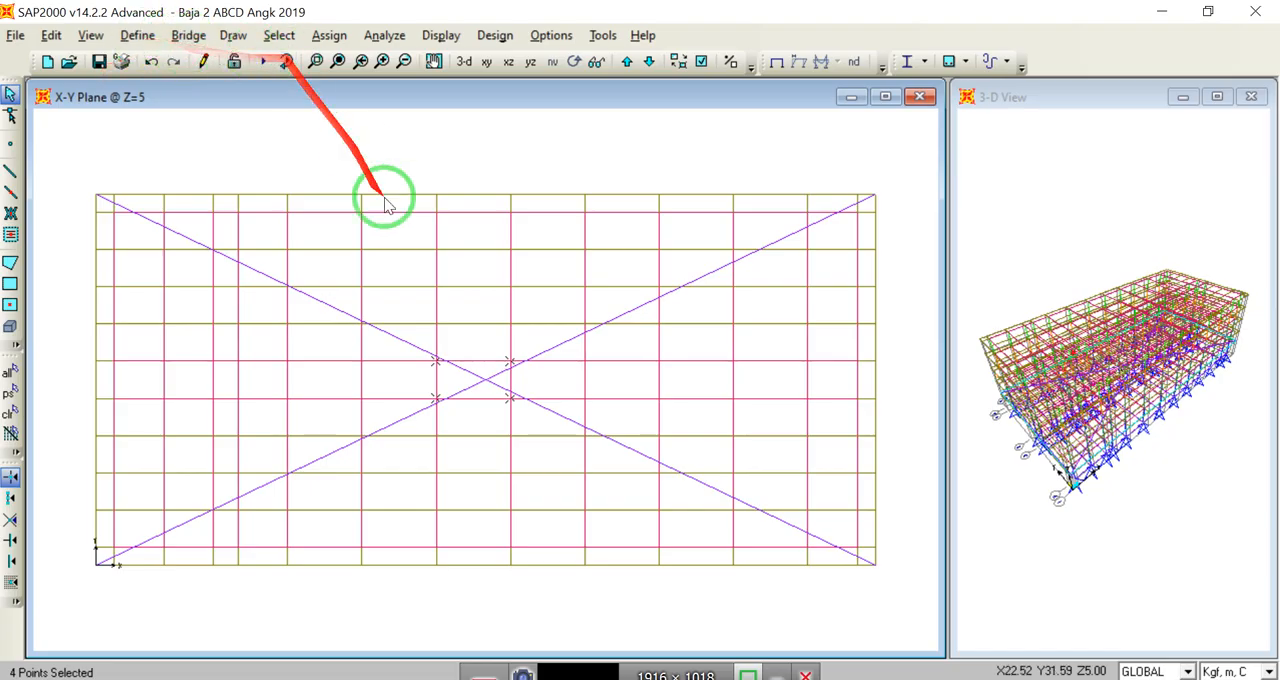
pyautogui.click(325, 37)
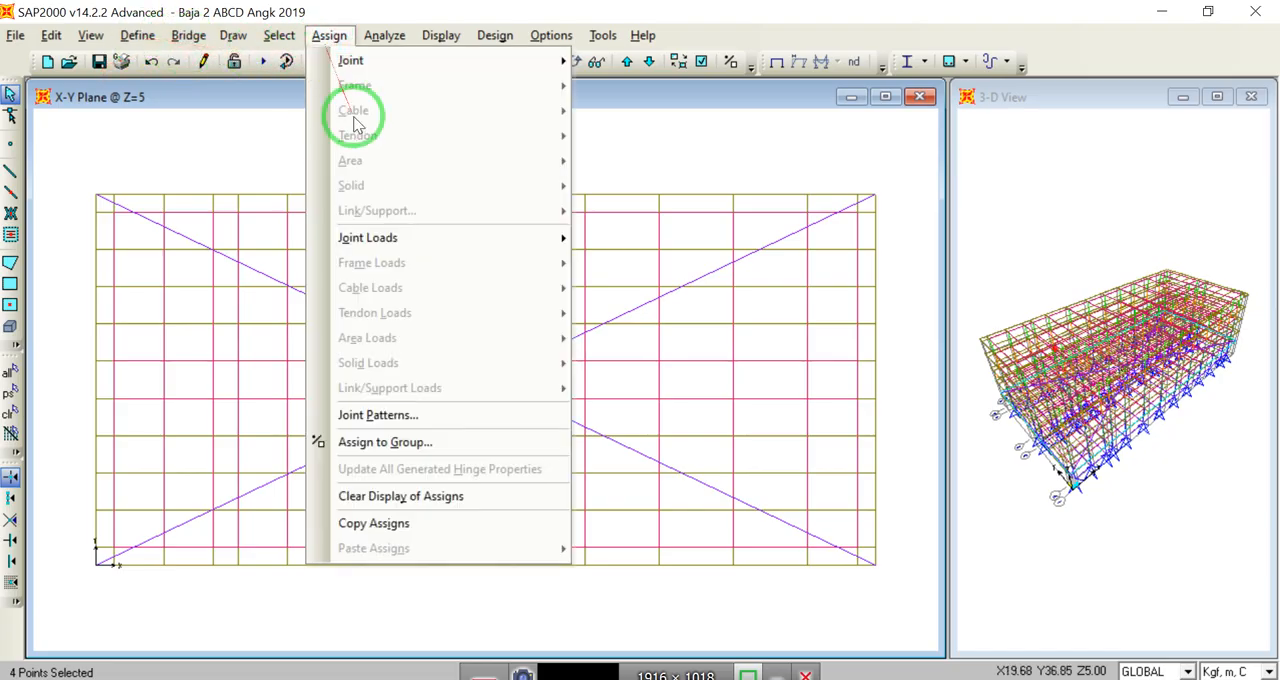
pyautogui.moveTo(404, 250)
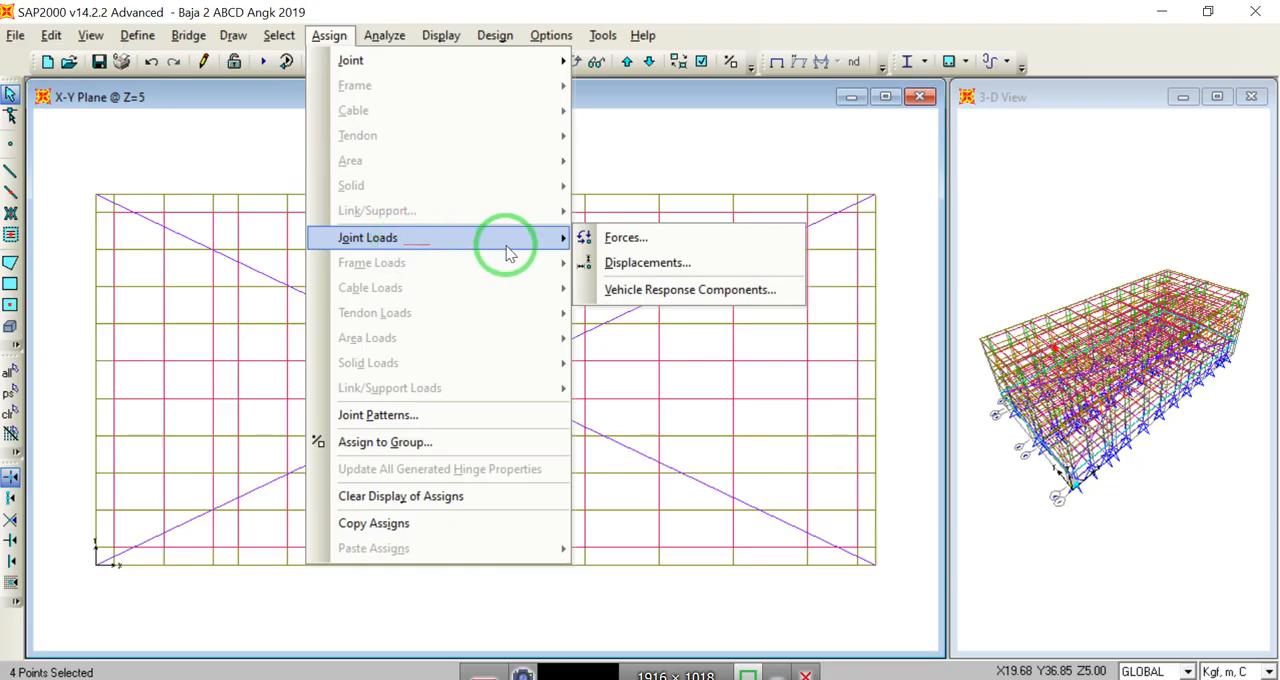
pyautogui.click(630, 240)
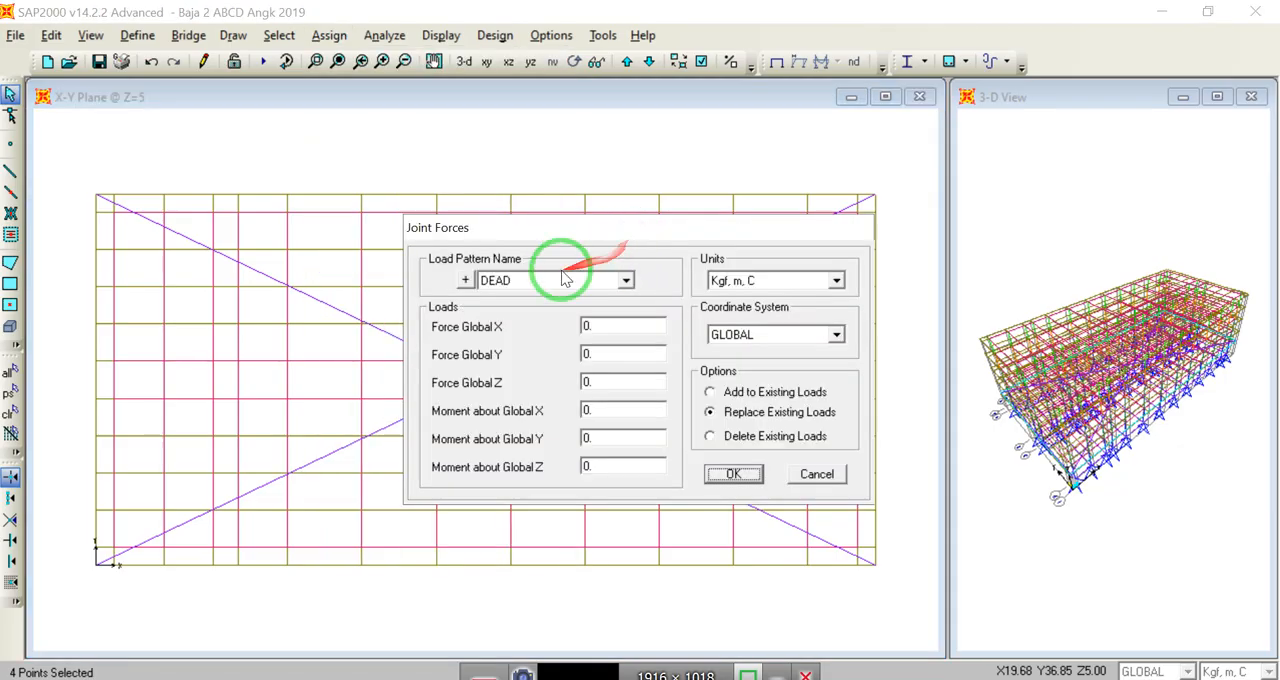
pyautogui.click(626, 281)
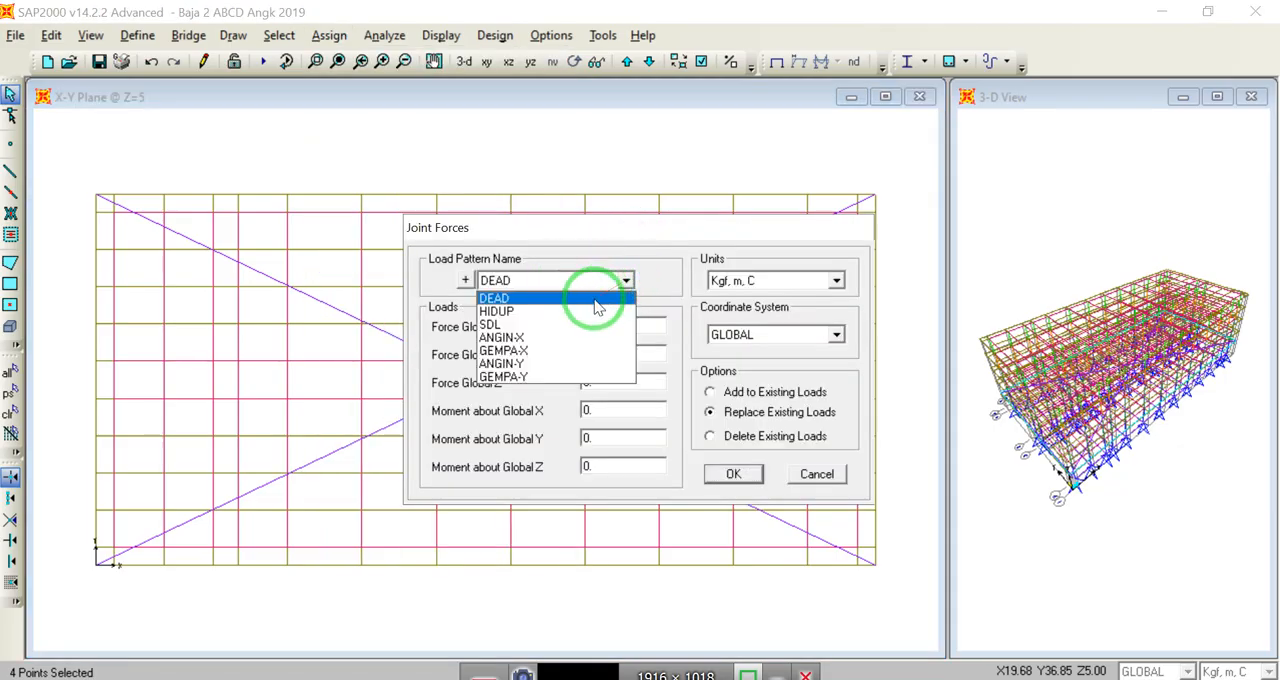
pyautogui.click(540, 351)
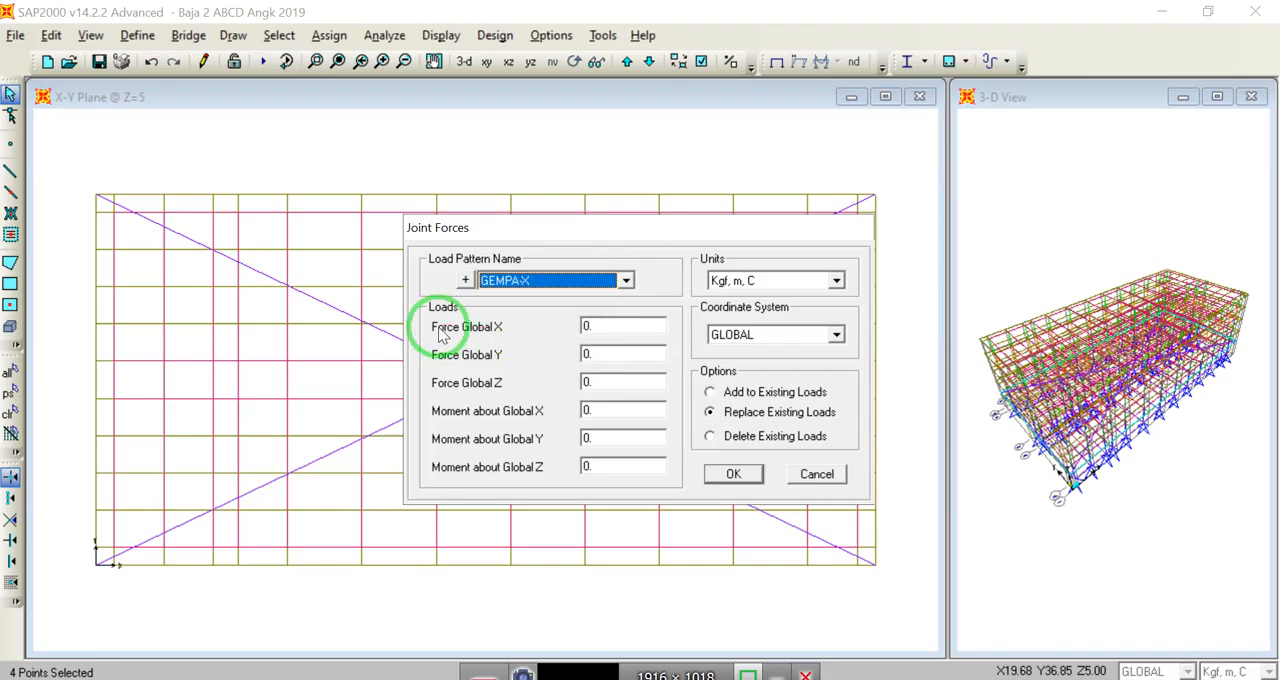
pyautogui.click(634, 326)
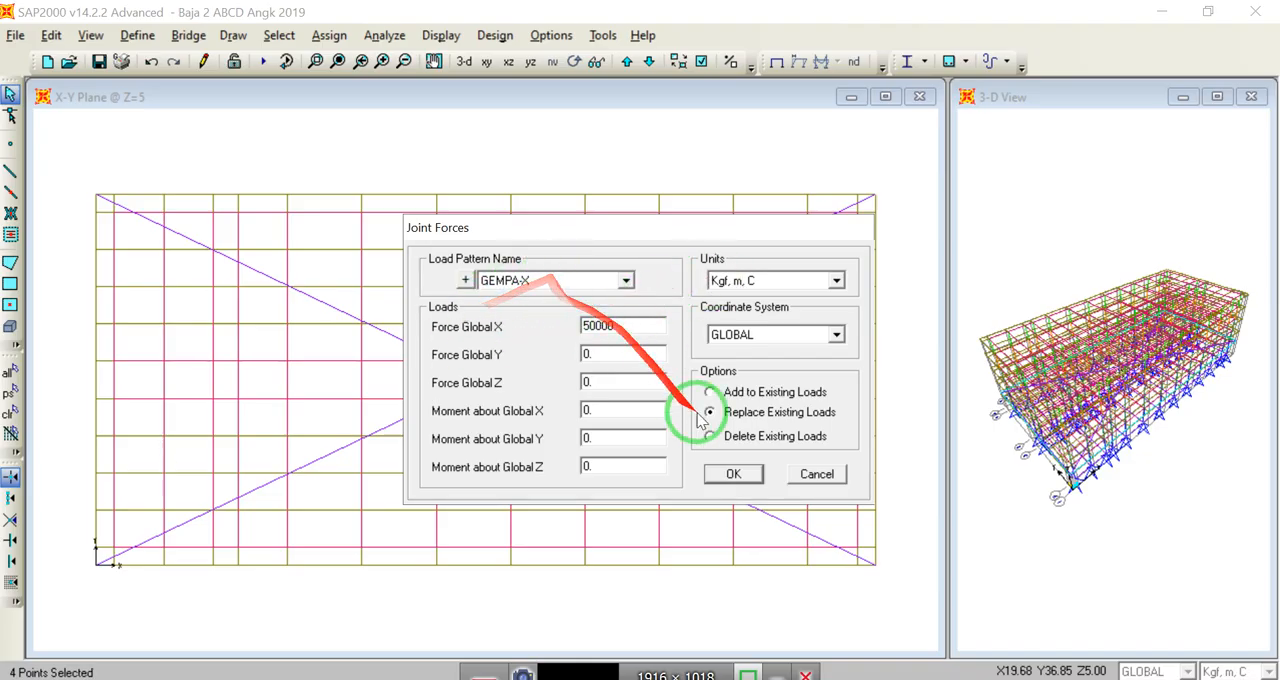
pyautogui.click(750, 480)
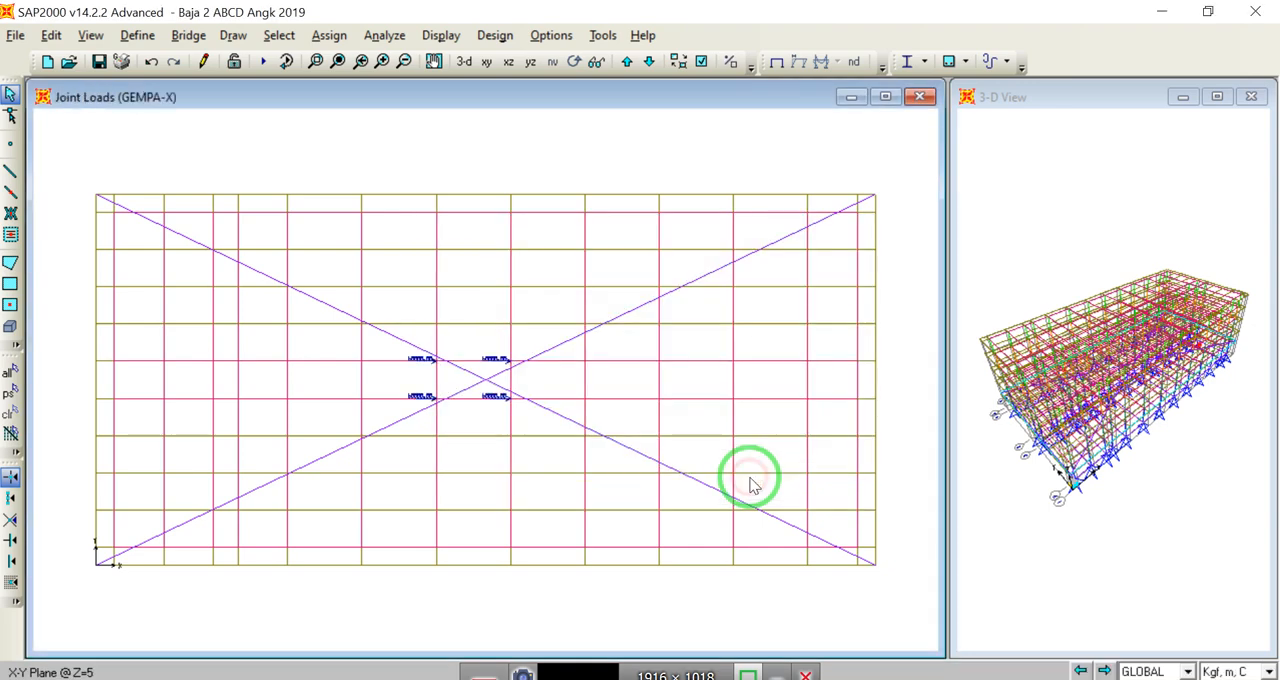
# Step: Inspect the GEMPA-X joint forces around the diagonals' crossing up close, and return to the full plan
pyautogui.click(316, 61)
pyautogui.moveTo(402, 333); pyautogui.dragTo(540, 428)
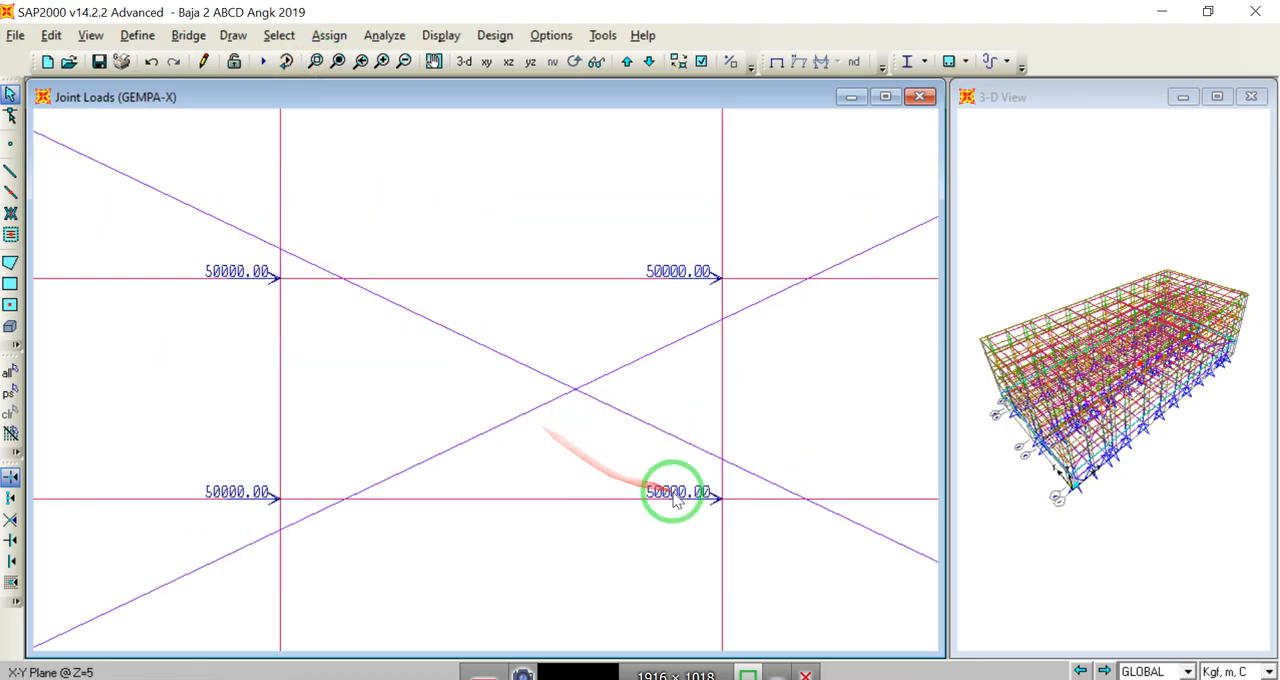
pyautogui.click(338, 61)
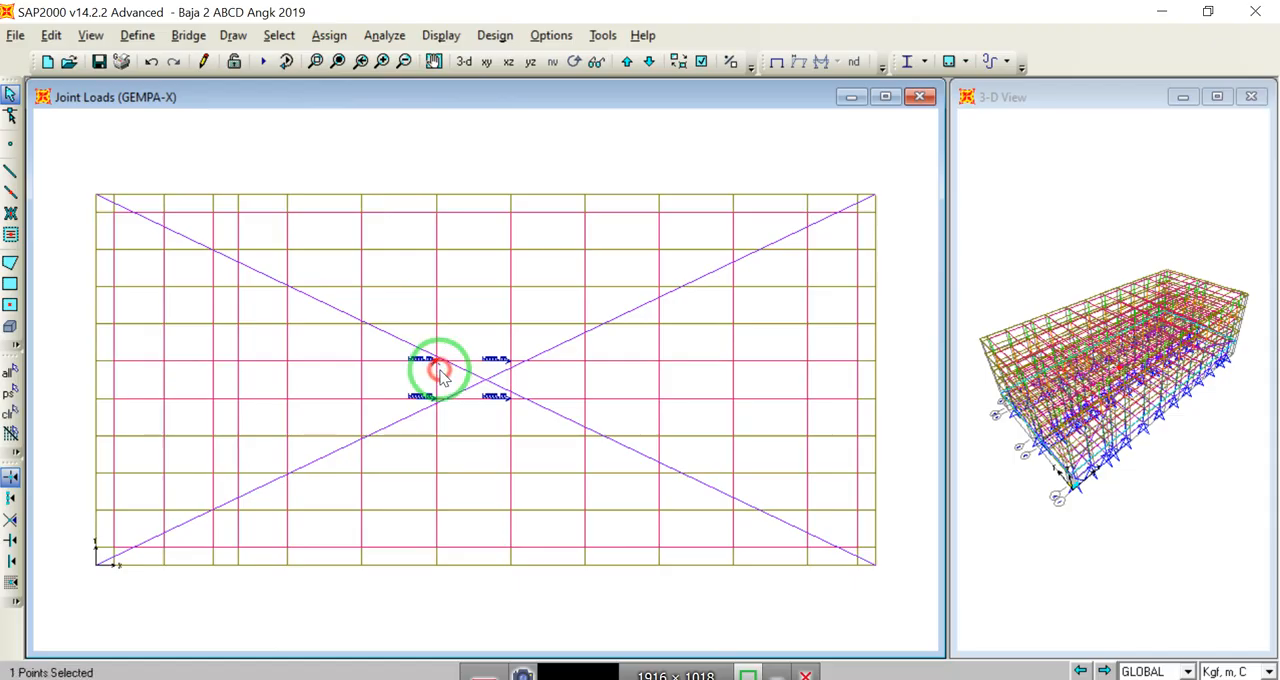
# Step: Assign a 50000 kgf Global Y joint force with zero Global X in the GEMPA-Y pattern to the four joints around the crossing
pyautogui.click(502, 358)
pyautogui.click(508, 397)
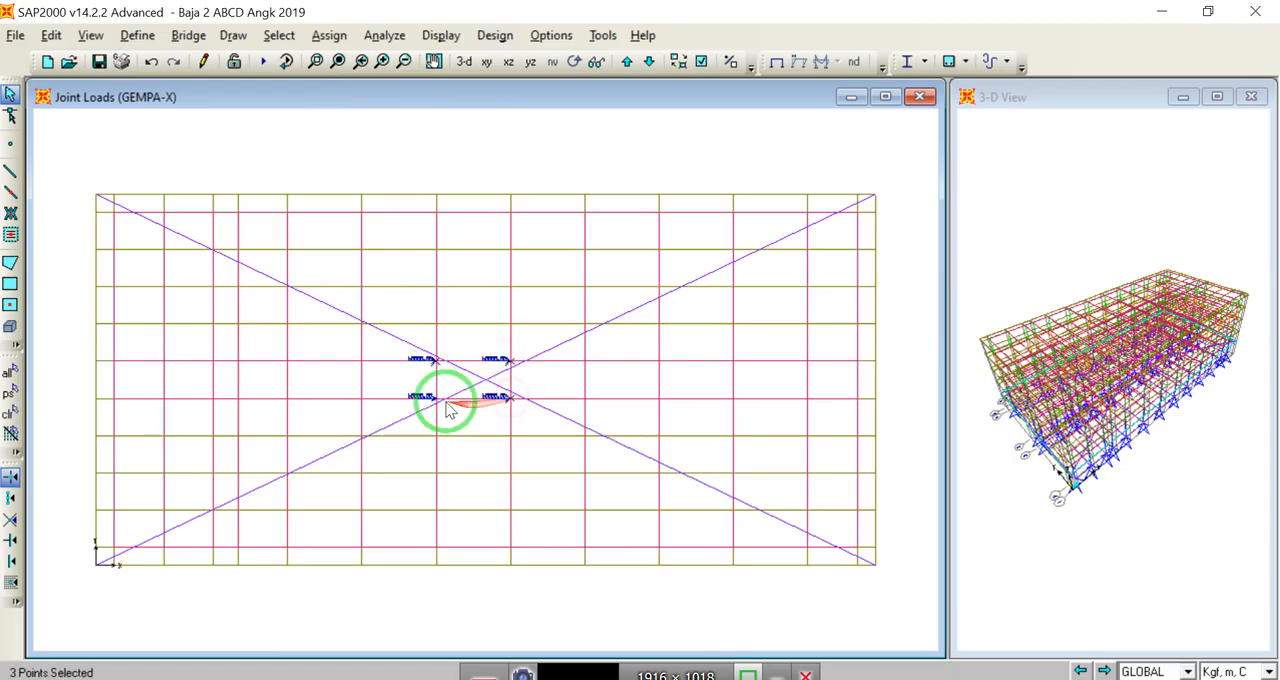
pyautogui.click(438, 399)
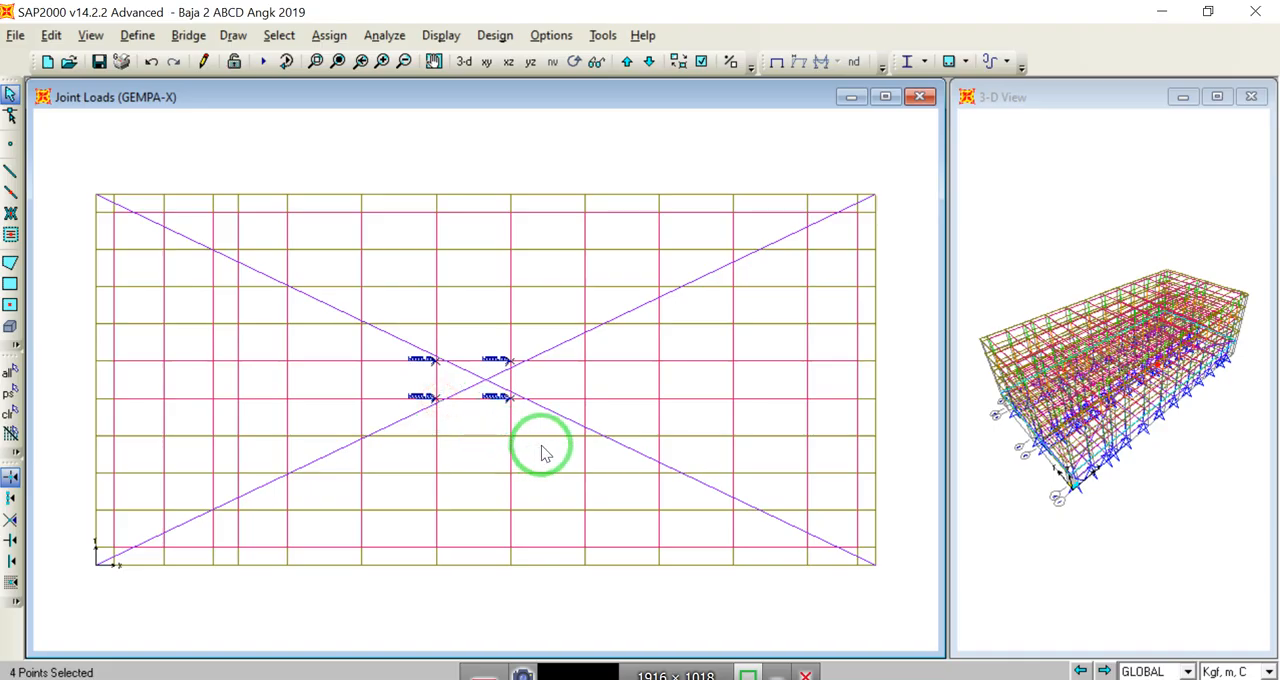
pyautogui.click(328, 35)
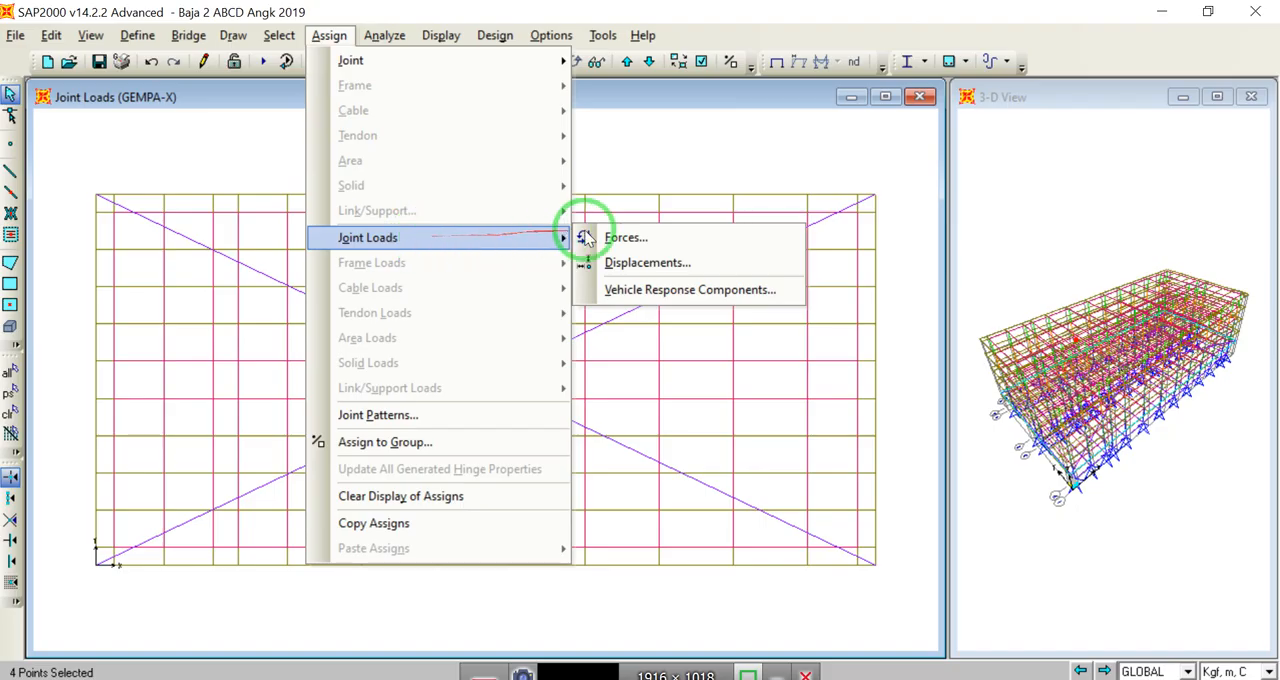
pyautogui.click(607, 234)
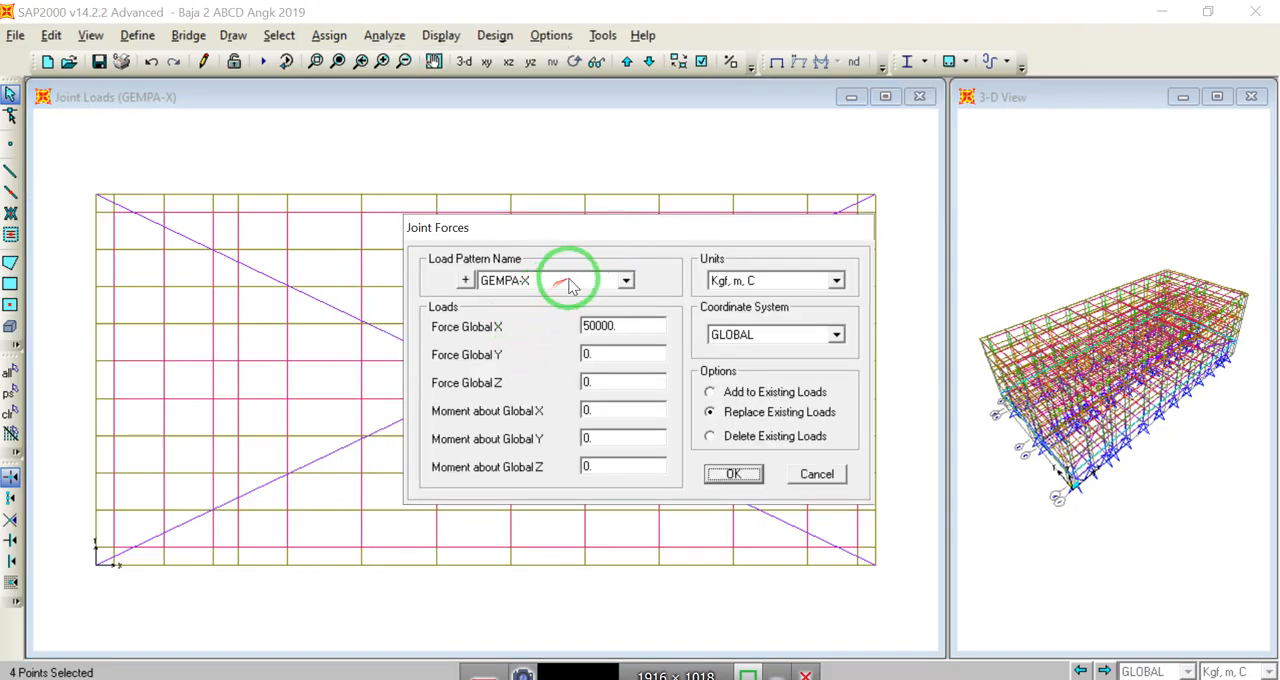
pyautogui.click(625, 281)
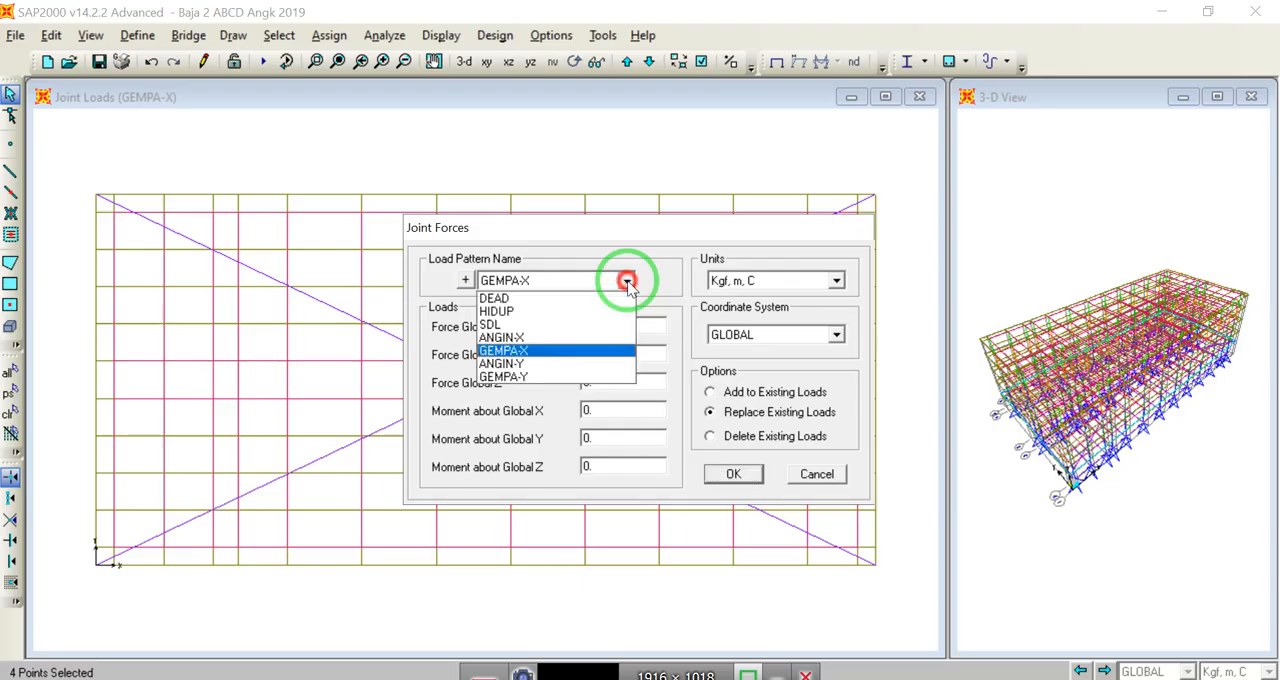
pyautogui.click(530, 377)
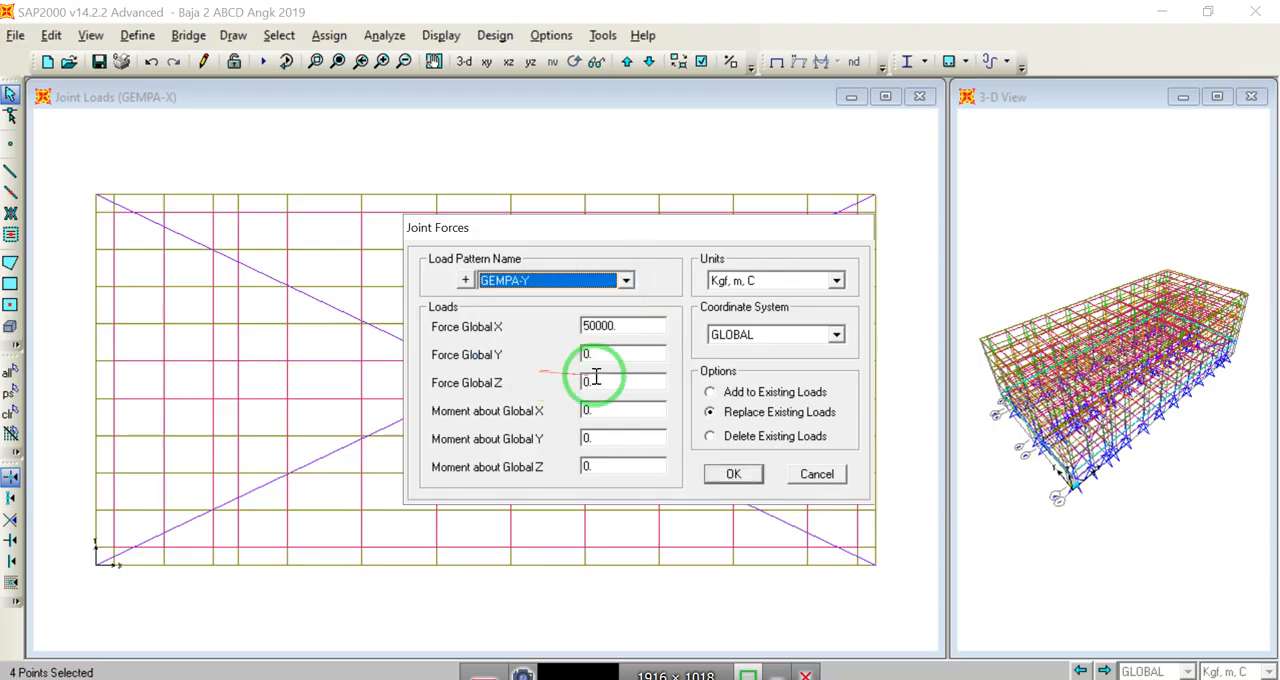
pyautogui.doubleClick(631, 327)
pyautogui.write('0')
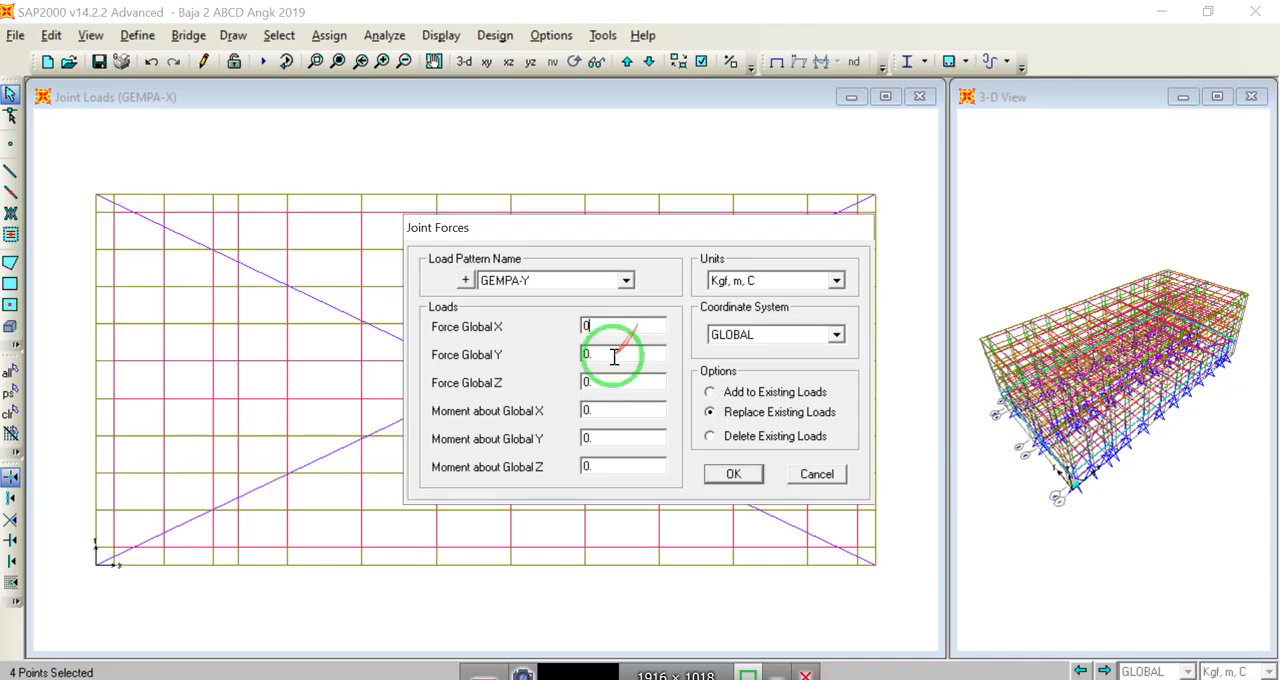
pyautogui.doubleClick(613, 357)
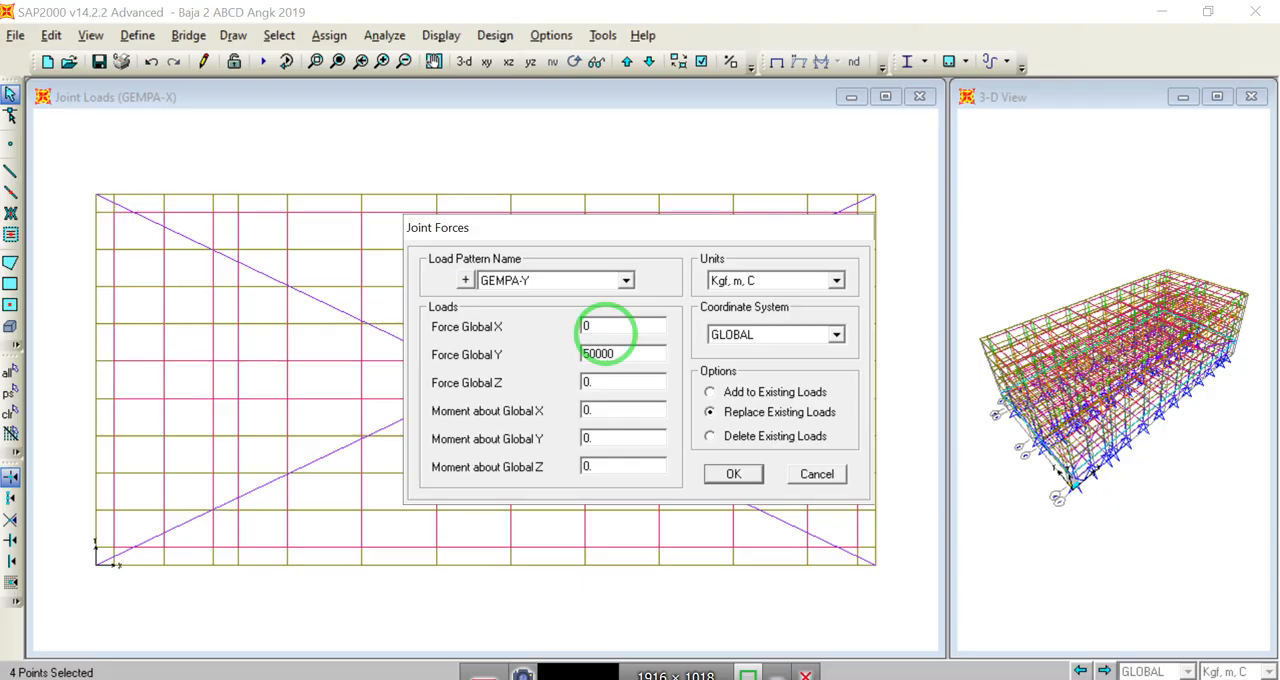
pyautogui.click(733, 473)
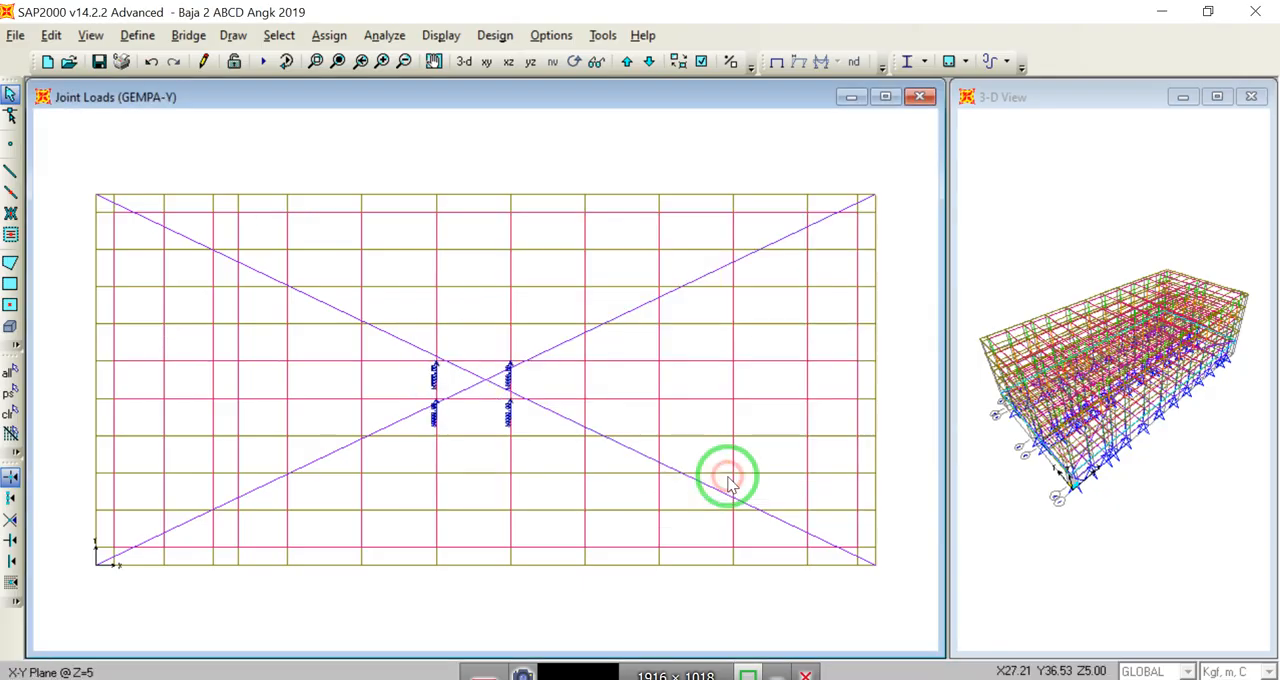
# Step: Check the values and direction of the GEMPA-Y joint forces around the crossing, and restore the full plan view
pyautogui.click(315, 61)
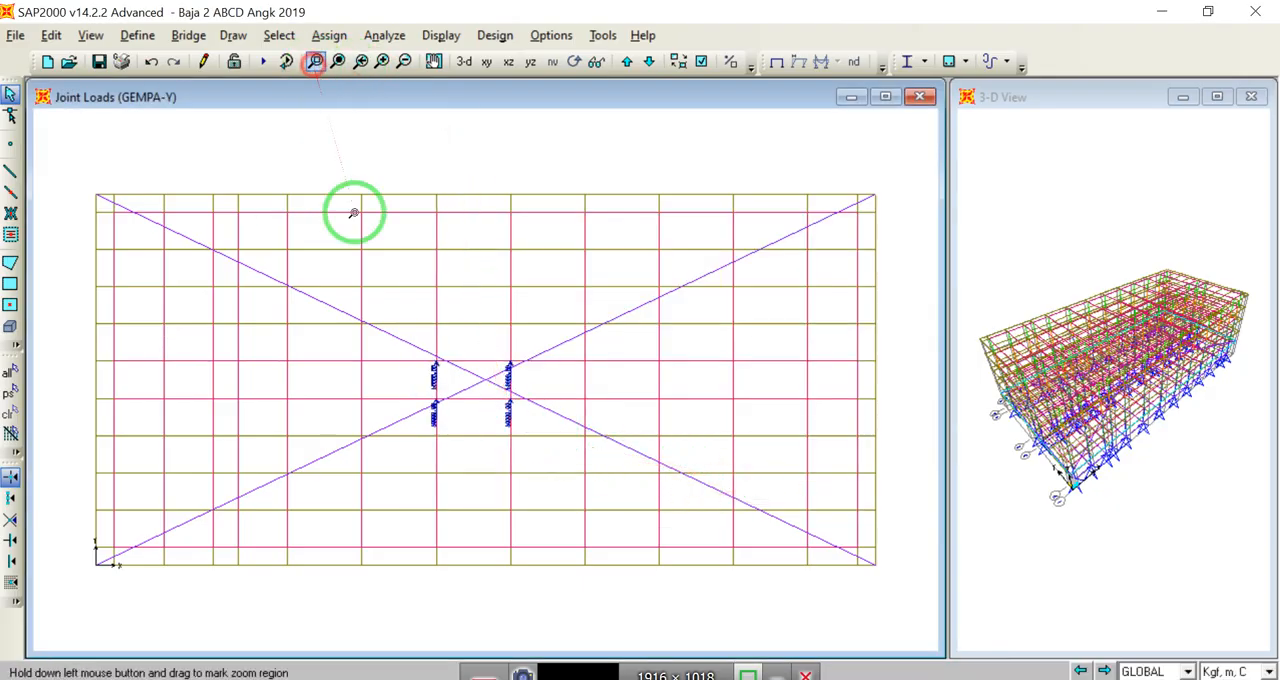
pyautogui.moveTo(415, 347); pyautogui.dragTo(530, 420)
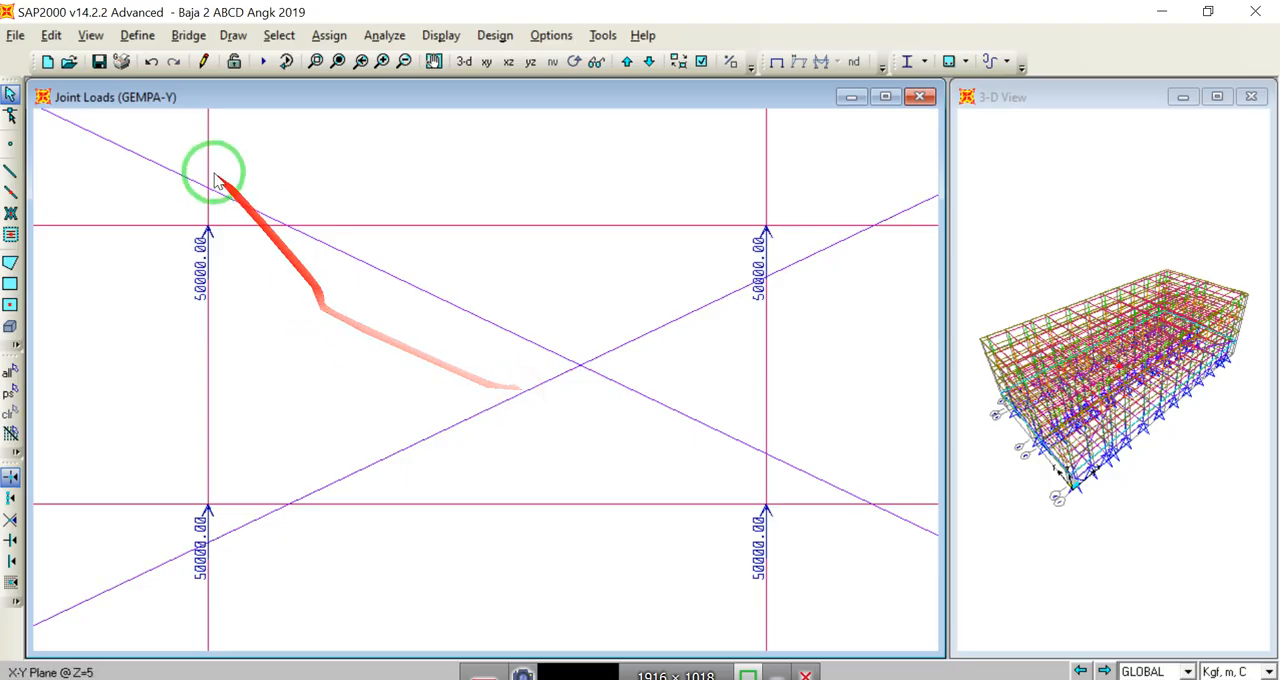
pyautogui.click(337, 61)
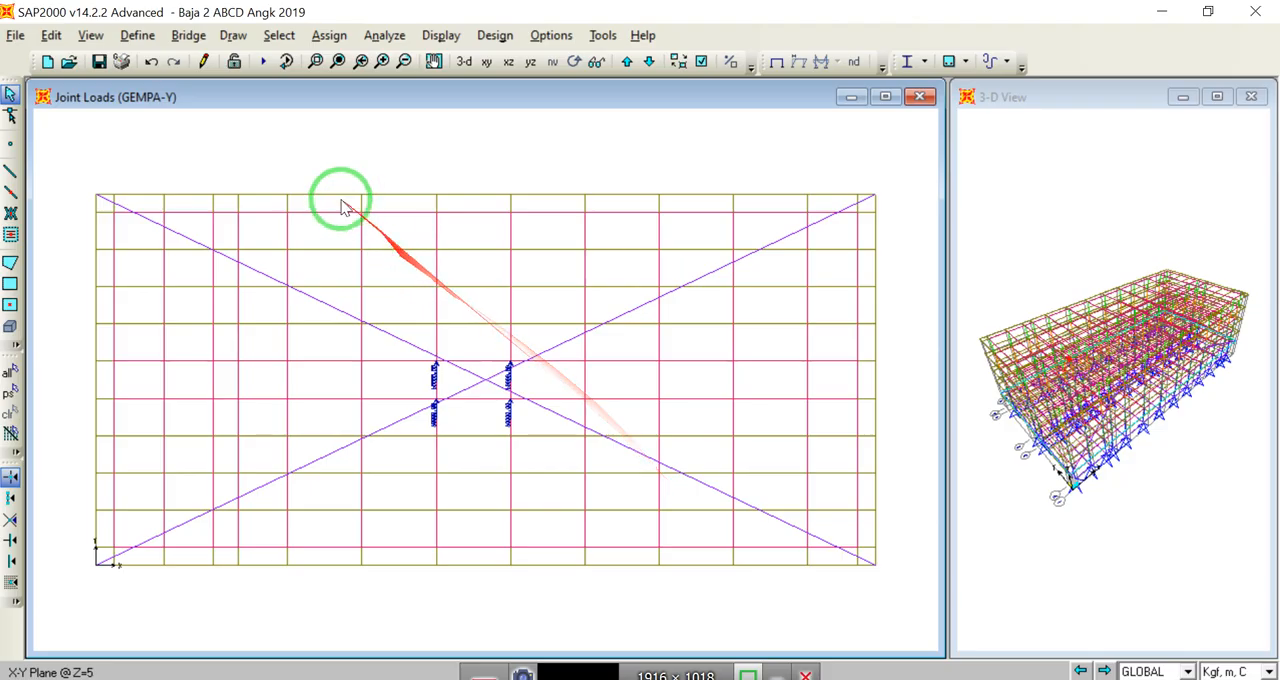
# Step: Save the building model and close SAP2000
pyautogui.click(99, 62)
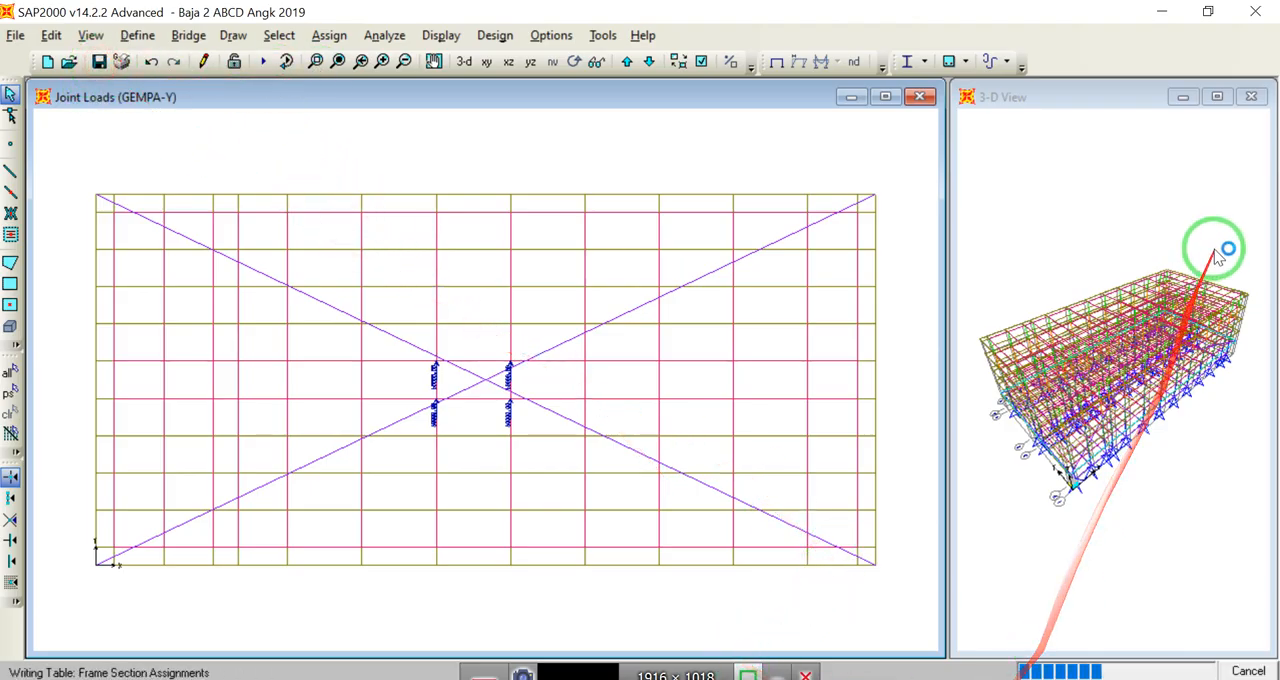
pyautogui.click(1250, 18)
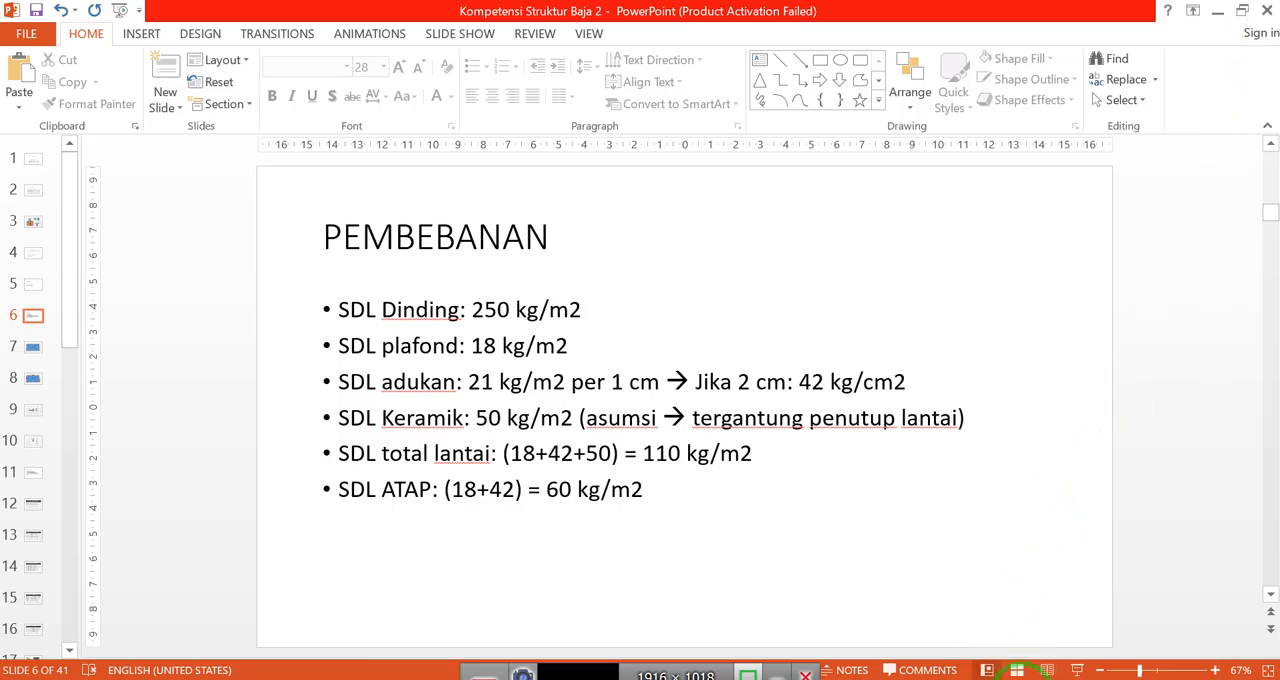
pyautogui.click(1017, 670)
pyautogui.click(982, 664)
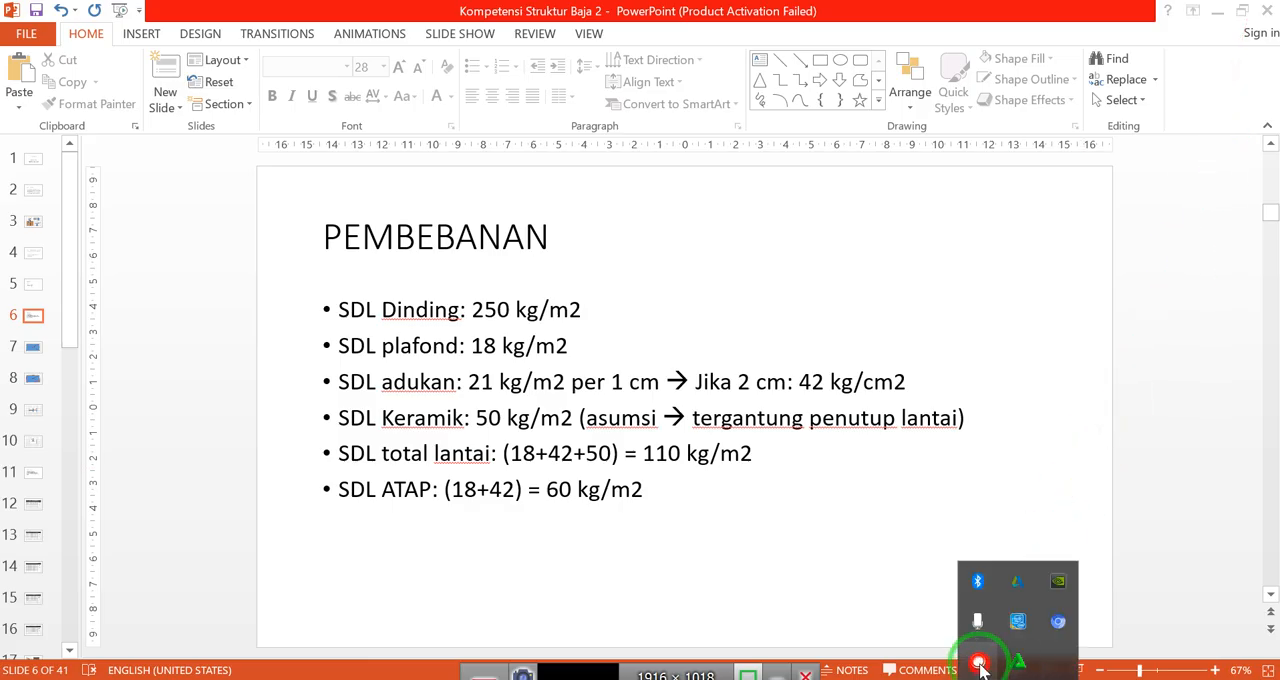